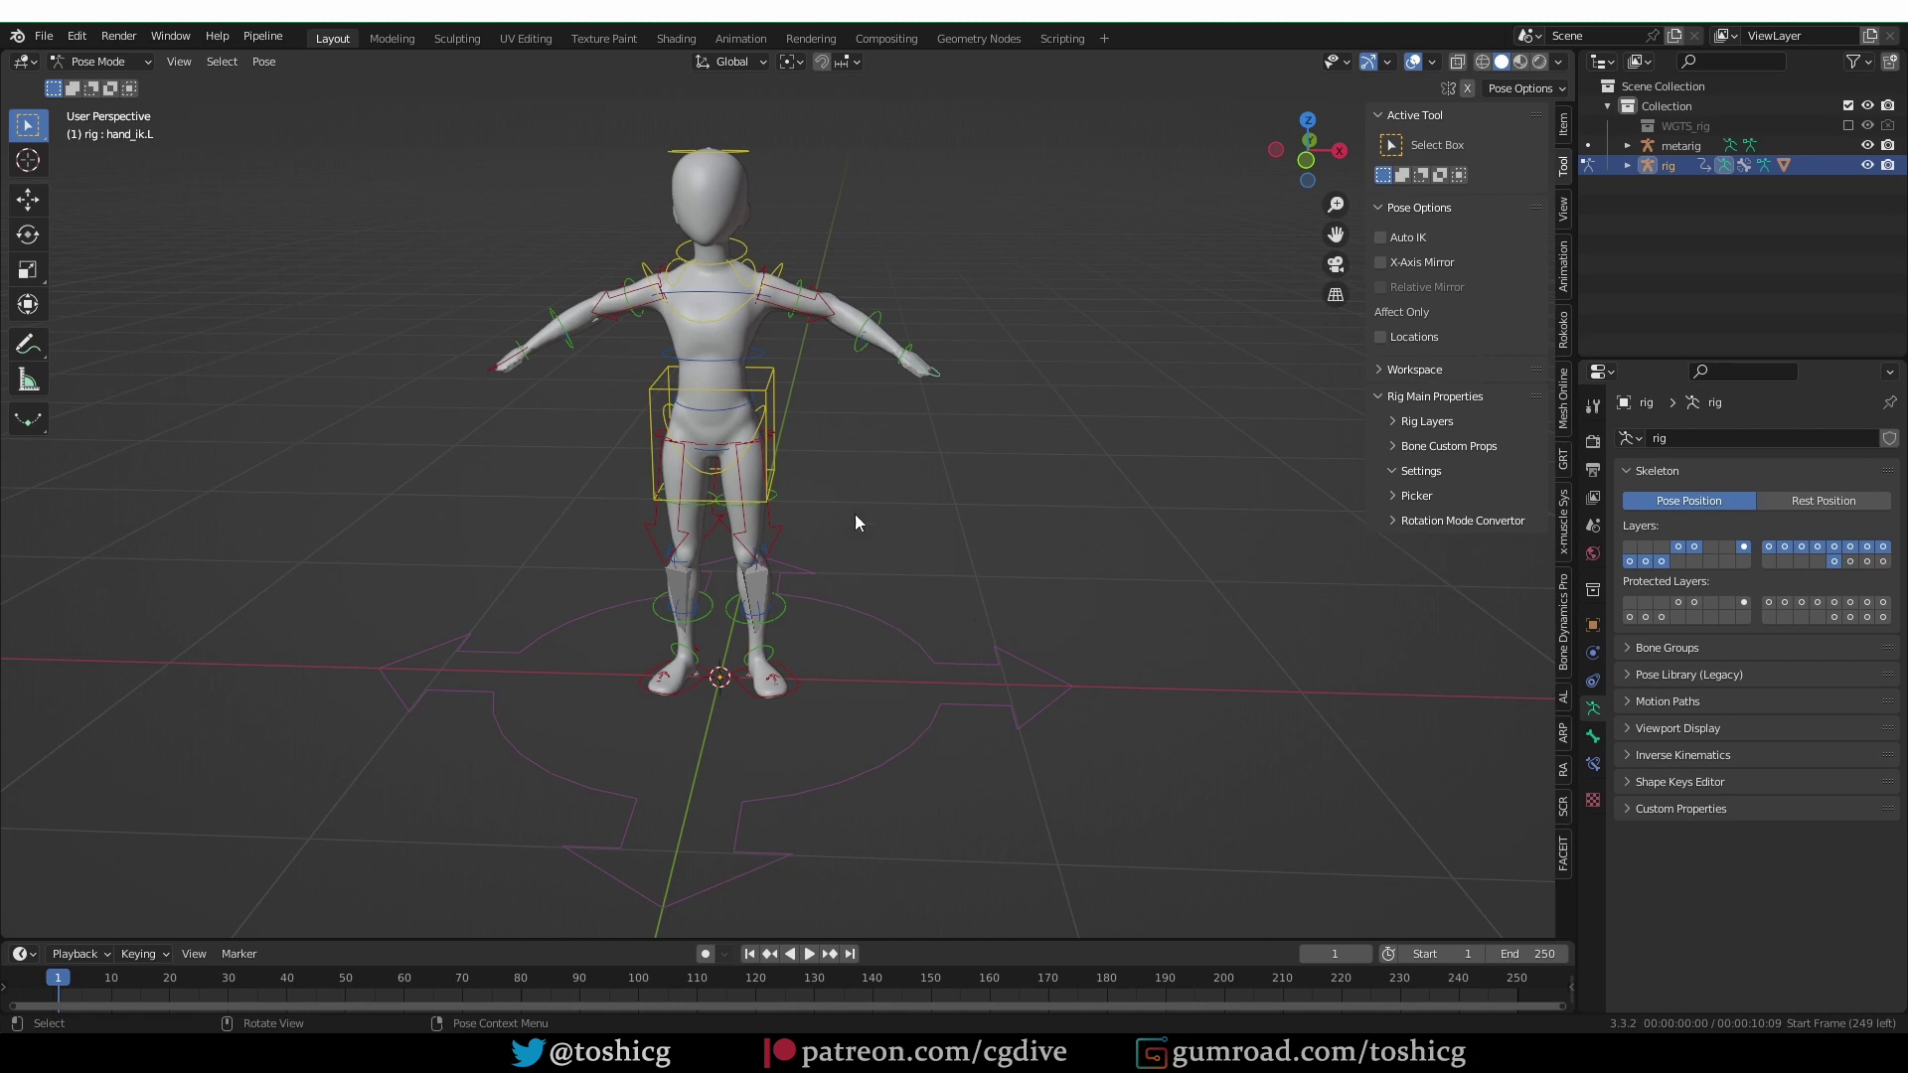
In Edit Mode, move the generated rig's root bone about 0.62 m in X, 0.77 m in Y and 0.74 m in Z.
{"action": "left_click", "coordinate": [908, 646]}
{"action": "left_click", "coordinate": [104, 61]}
{"action": "left_click", "coordinate": [107, 105]}
{"action": "middle_click_drag", "start_coordinate": [665, 603], "coordinate": [716, 716]}
{"action": "key", "text": "g"}
{"action": "left_click", "coordinate": [971, 520]}
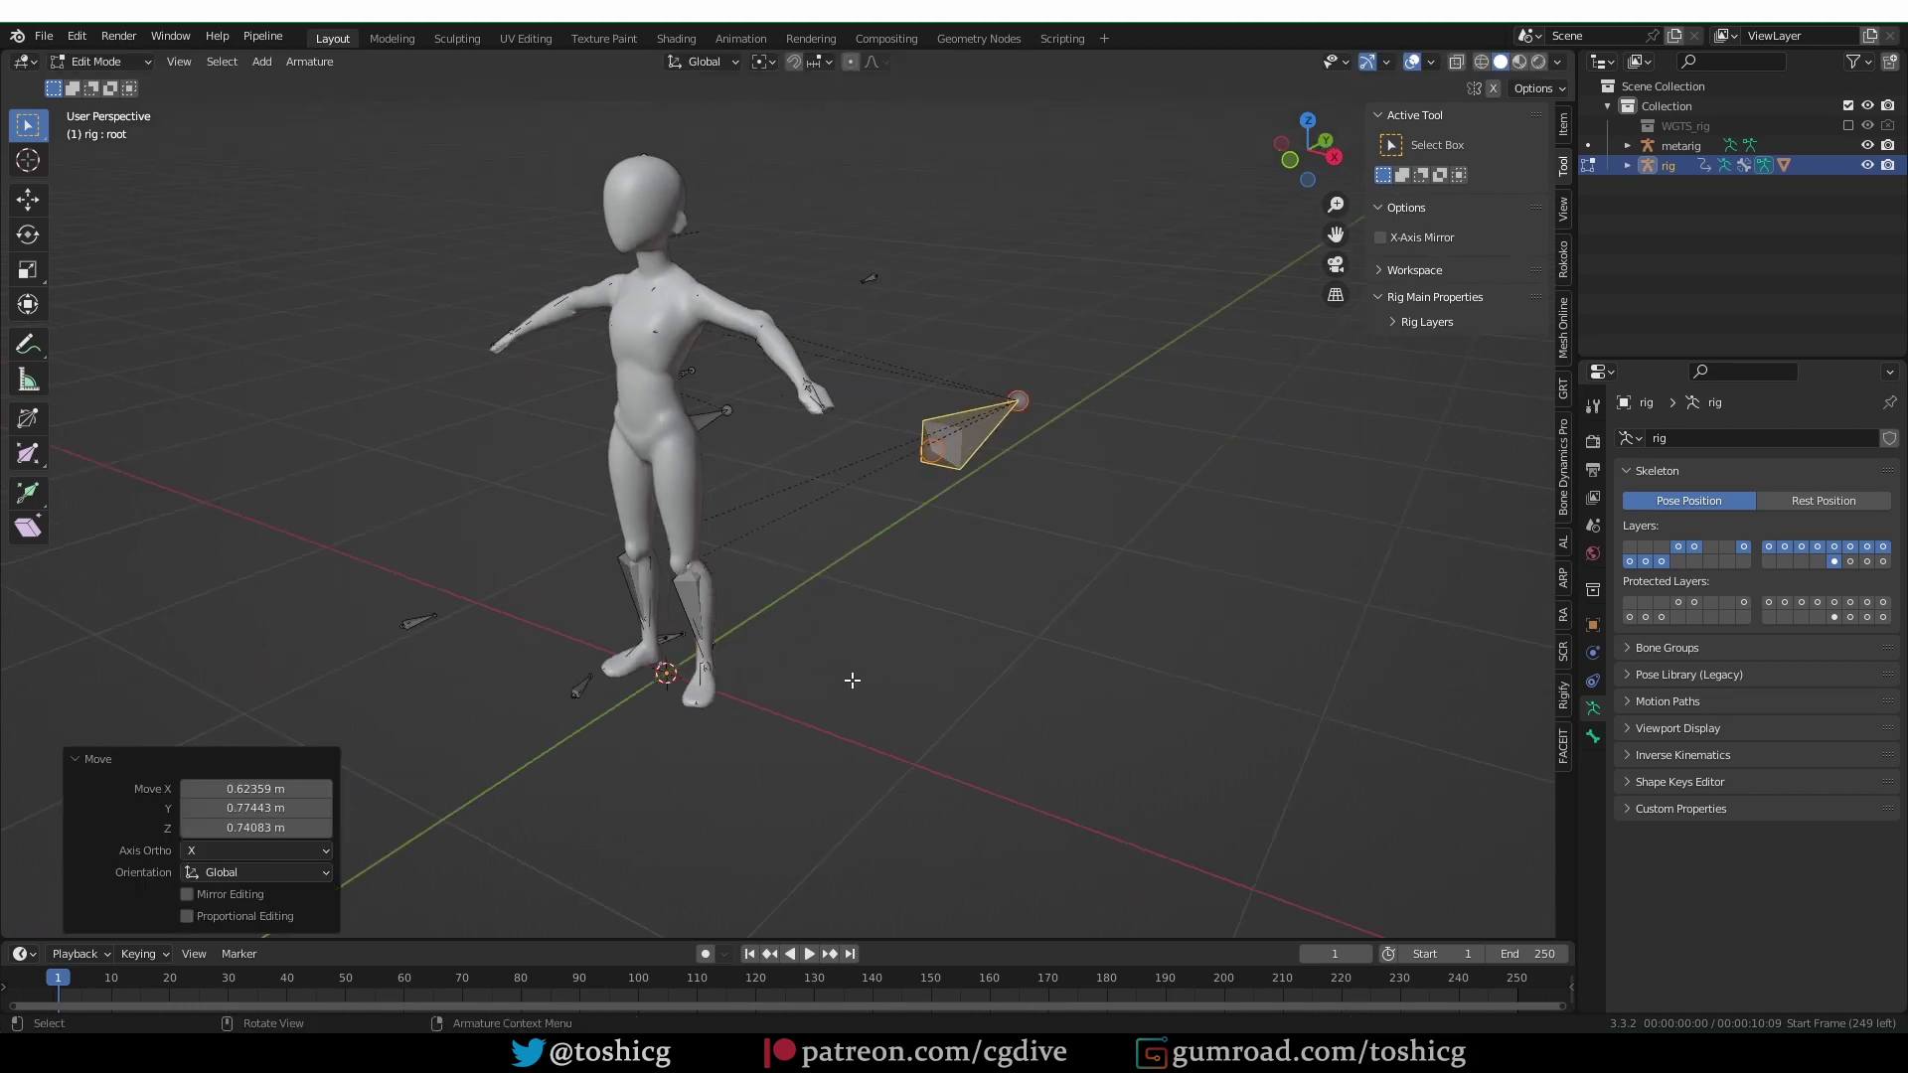
Rotate and scale down the generated rig's root bone, and return to Pose Mode.
{"action": "middle_click_drag", "start_coordinate": [853, 681], "coordinate": [845, 714]}
{"action": "key", "text": "r"}
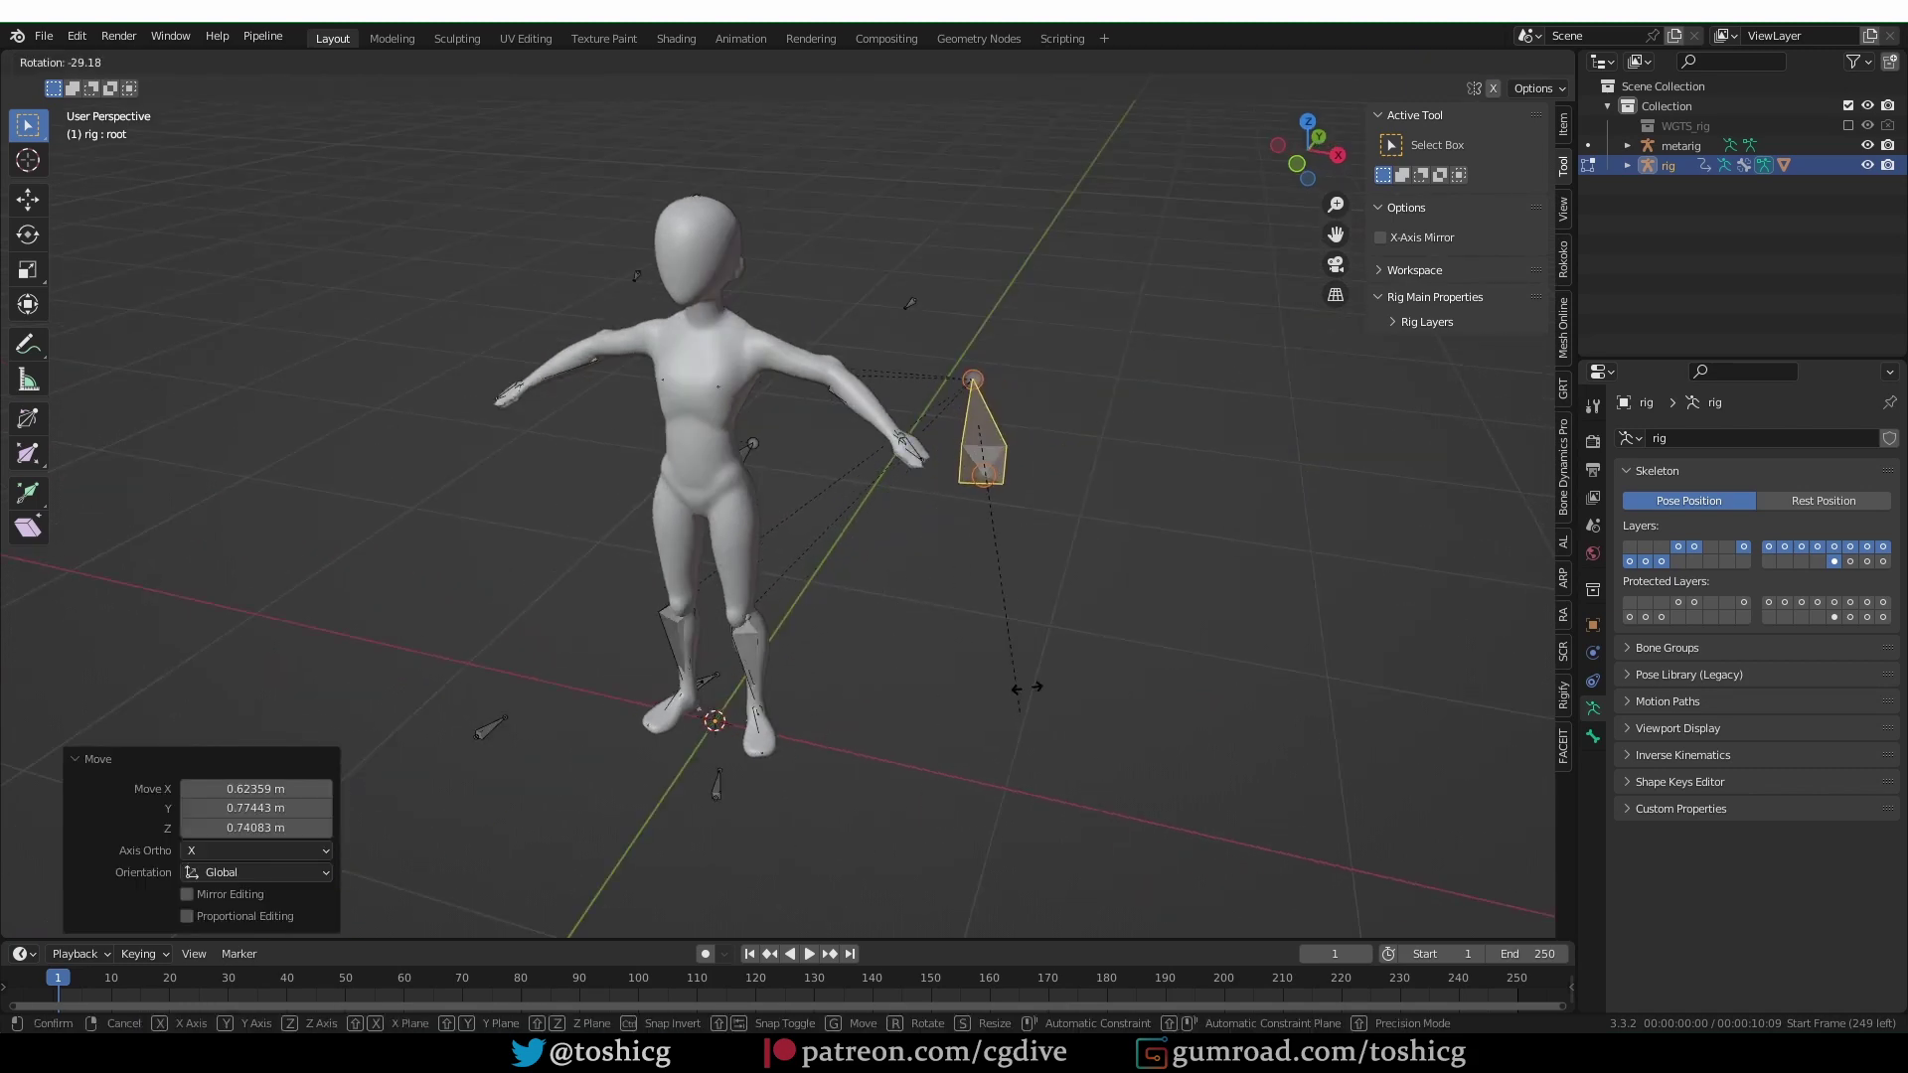
{"action": "left_click", "coordinate": [1033, 651]}
{"action": "key", "text": "s"}
{"action": "left_click", "coordinate": [959, 651]}
{"action": "middle_click_drag", "start_coordinate": [963, 647], "coordinate": [934, 565]}
{"action": "key", "text": "ctrl+Tab"}
{"action": "left_click", "coordinate": [929, 675]}
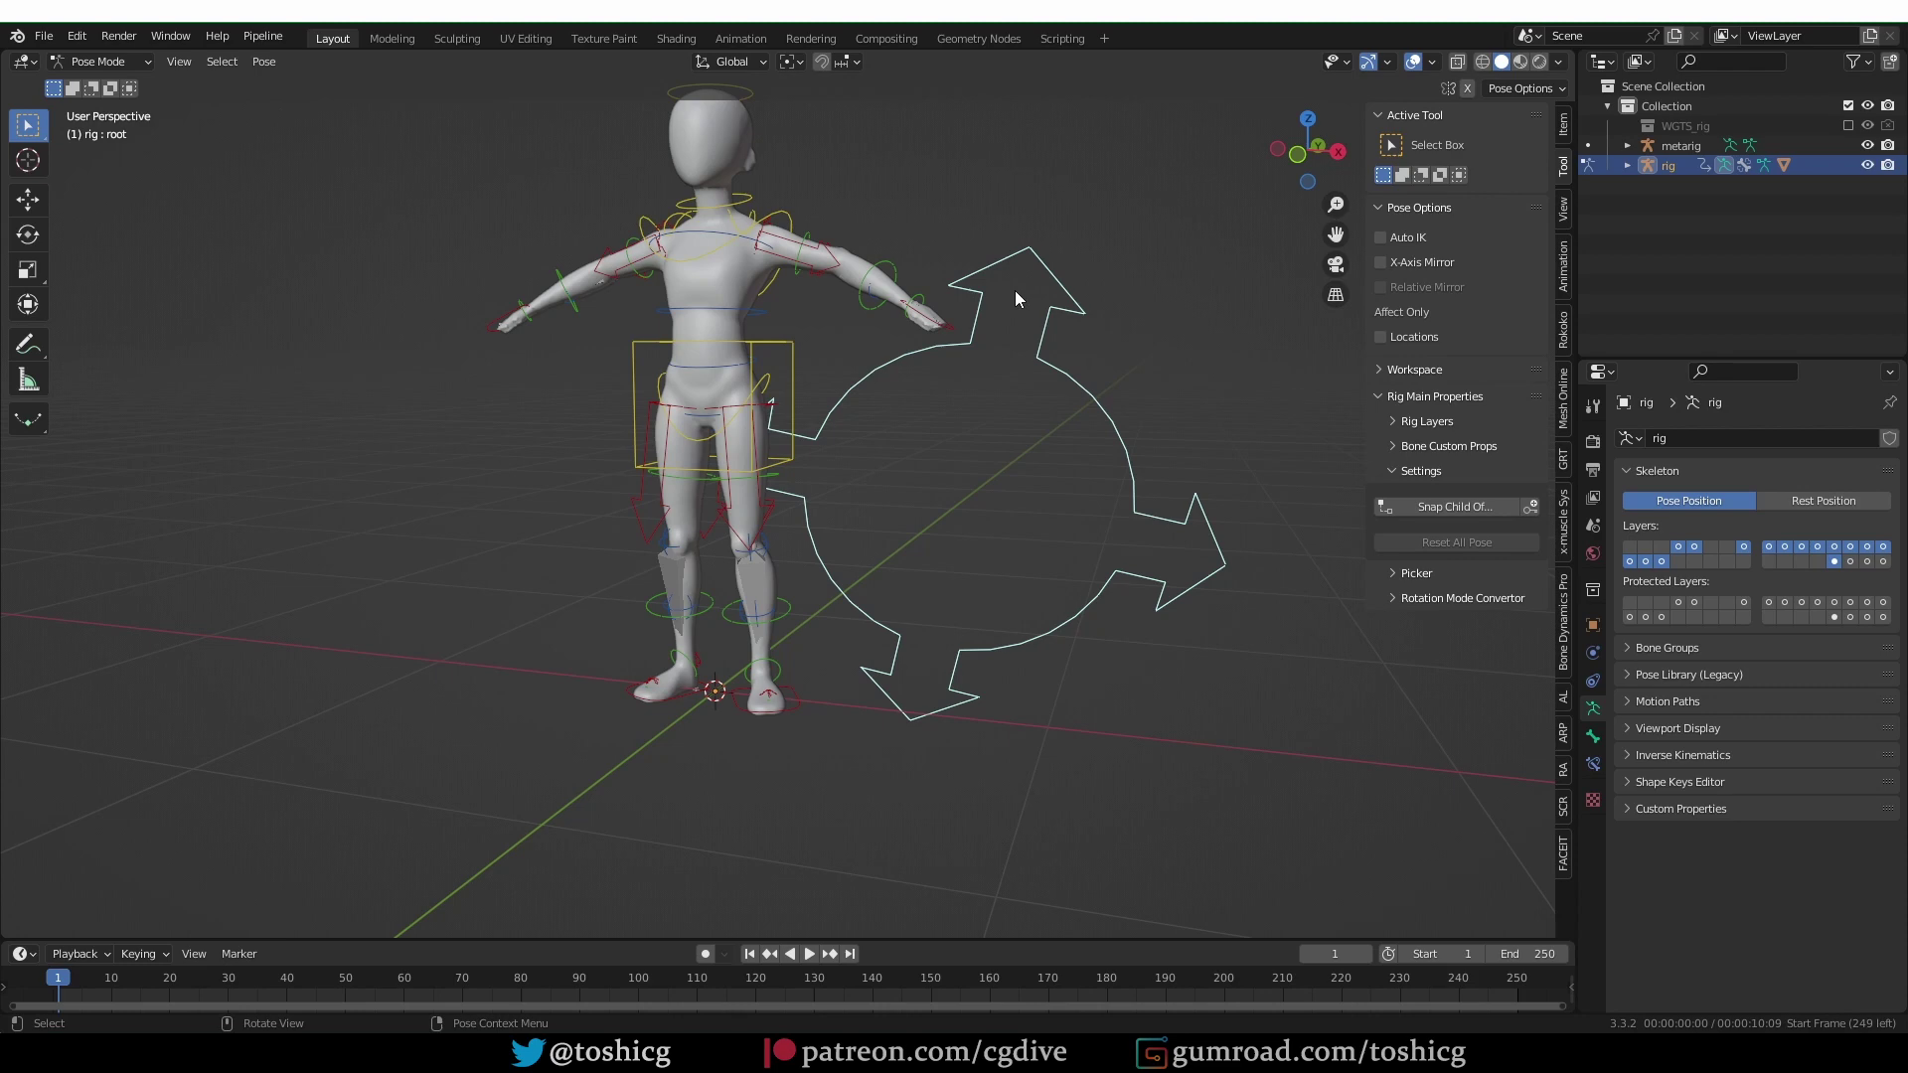
Regenerate the rig from the metarig, discarding the edits made directly to the generated root bone.
{"action": "key", "text": "ctrl+Tab"}
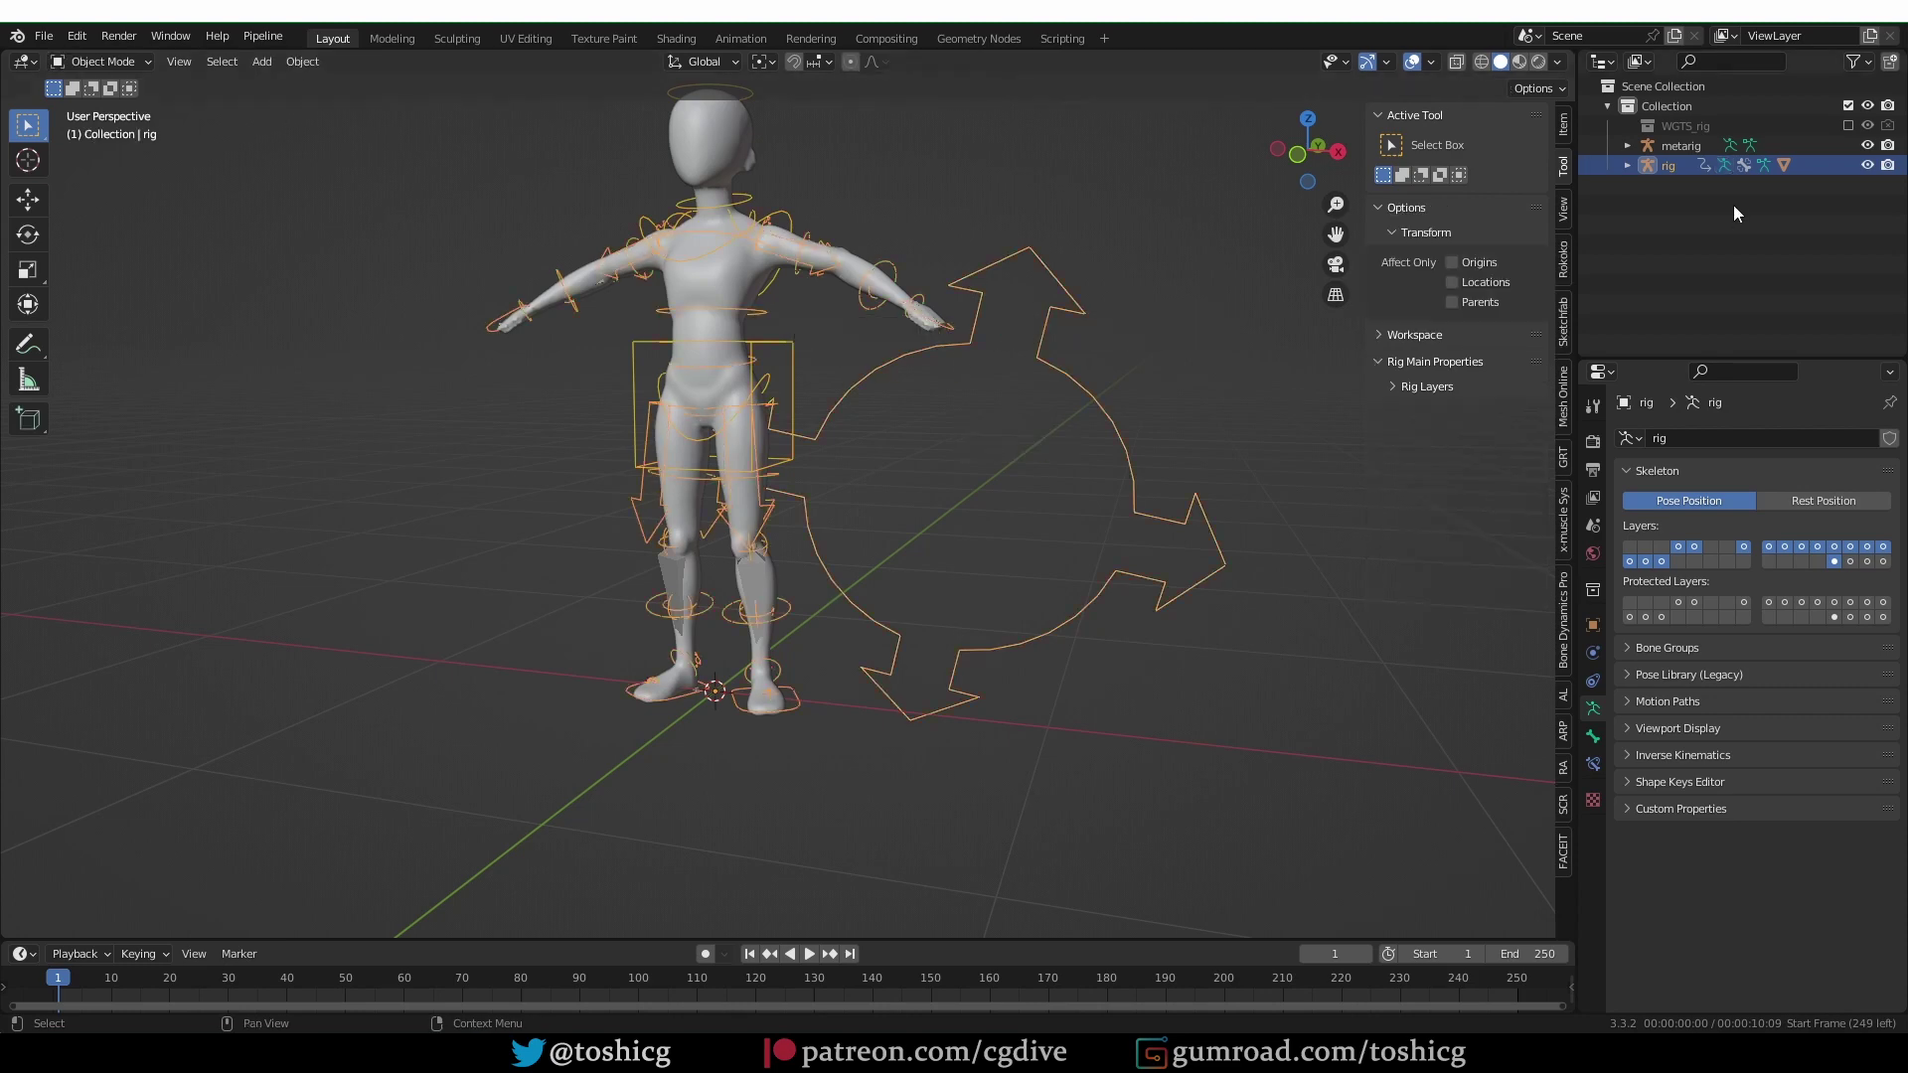
{"action": "left_click", "coordinate": [1692, 146]}
{"action": "left_click", "coordinate": [1729, 843]}
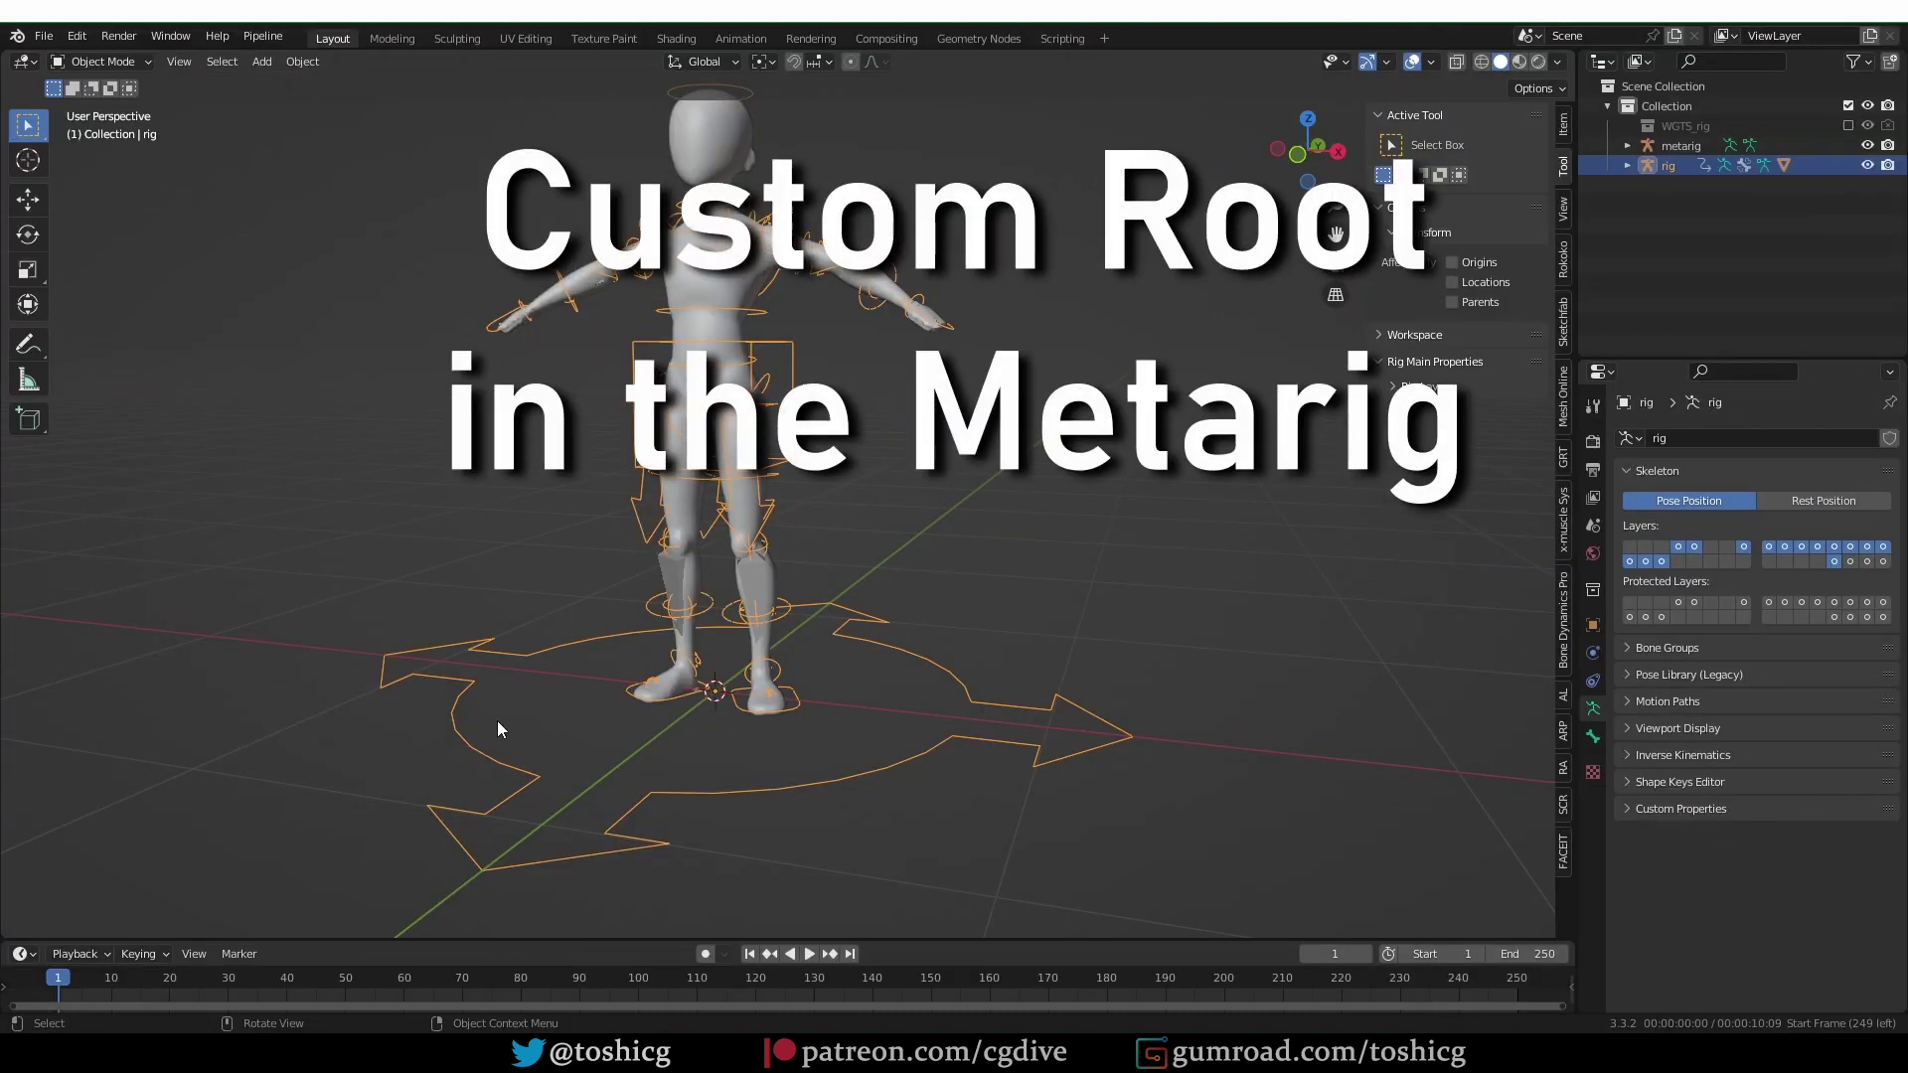
Open the metarig in Edit Mode and add a single bone at the scene origin.
{"action": "left_click", "coordinate": [1685, 143]}
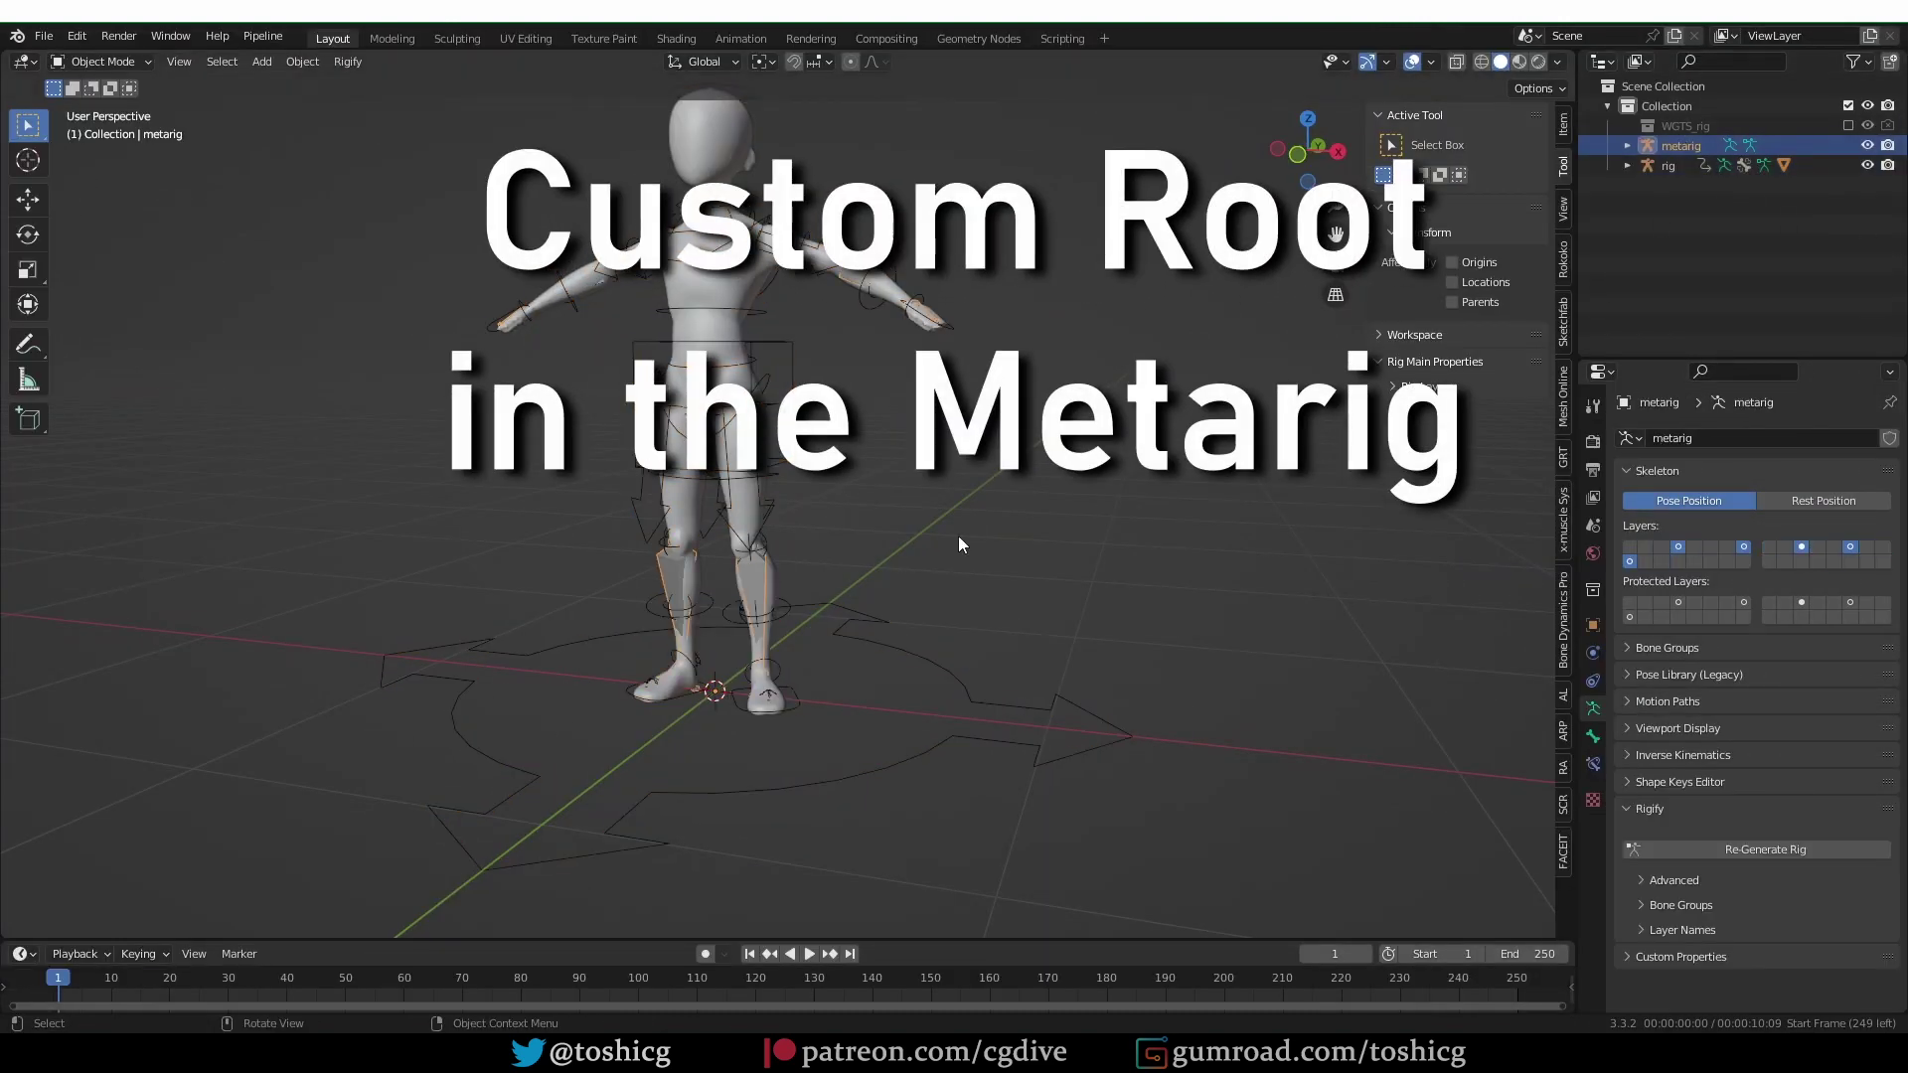
{"action": "key", "text": "ctrl+Tab"}
{"action": "left_click", "coordinate": [974, 537]}
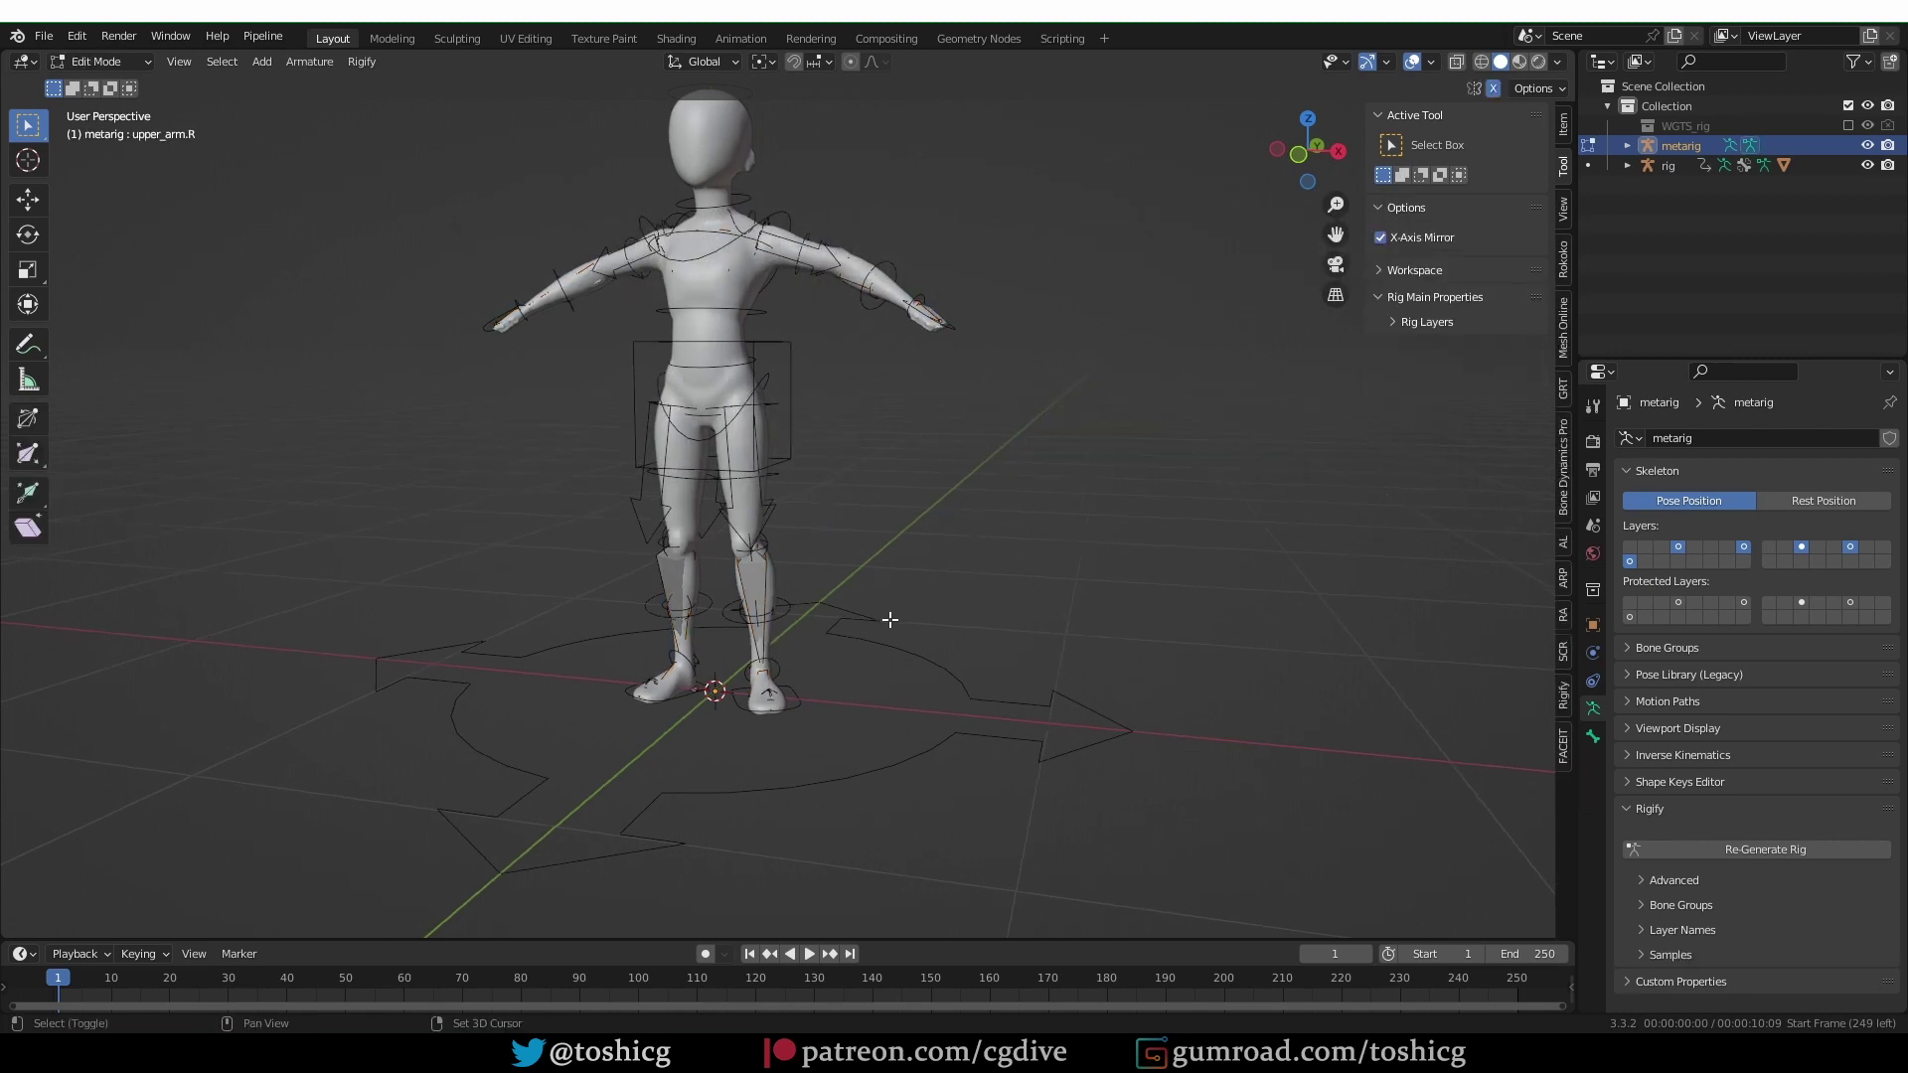
{"action": "key", "text": "shift+a"}
{"action": "left_click", "coordinate": [717, 589]}
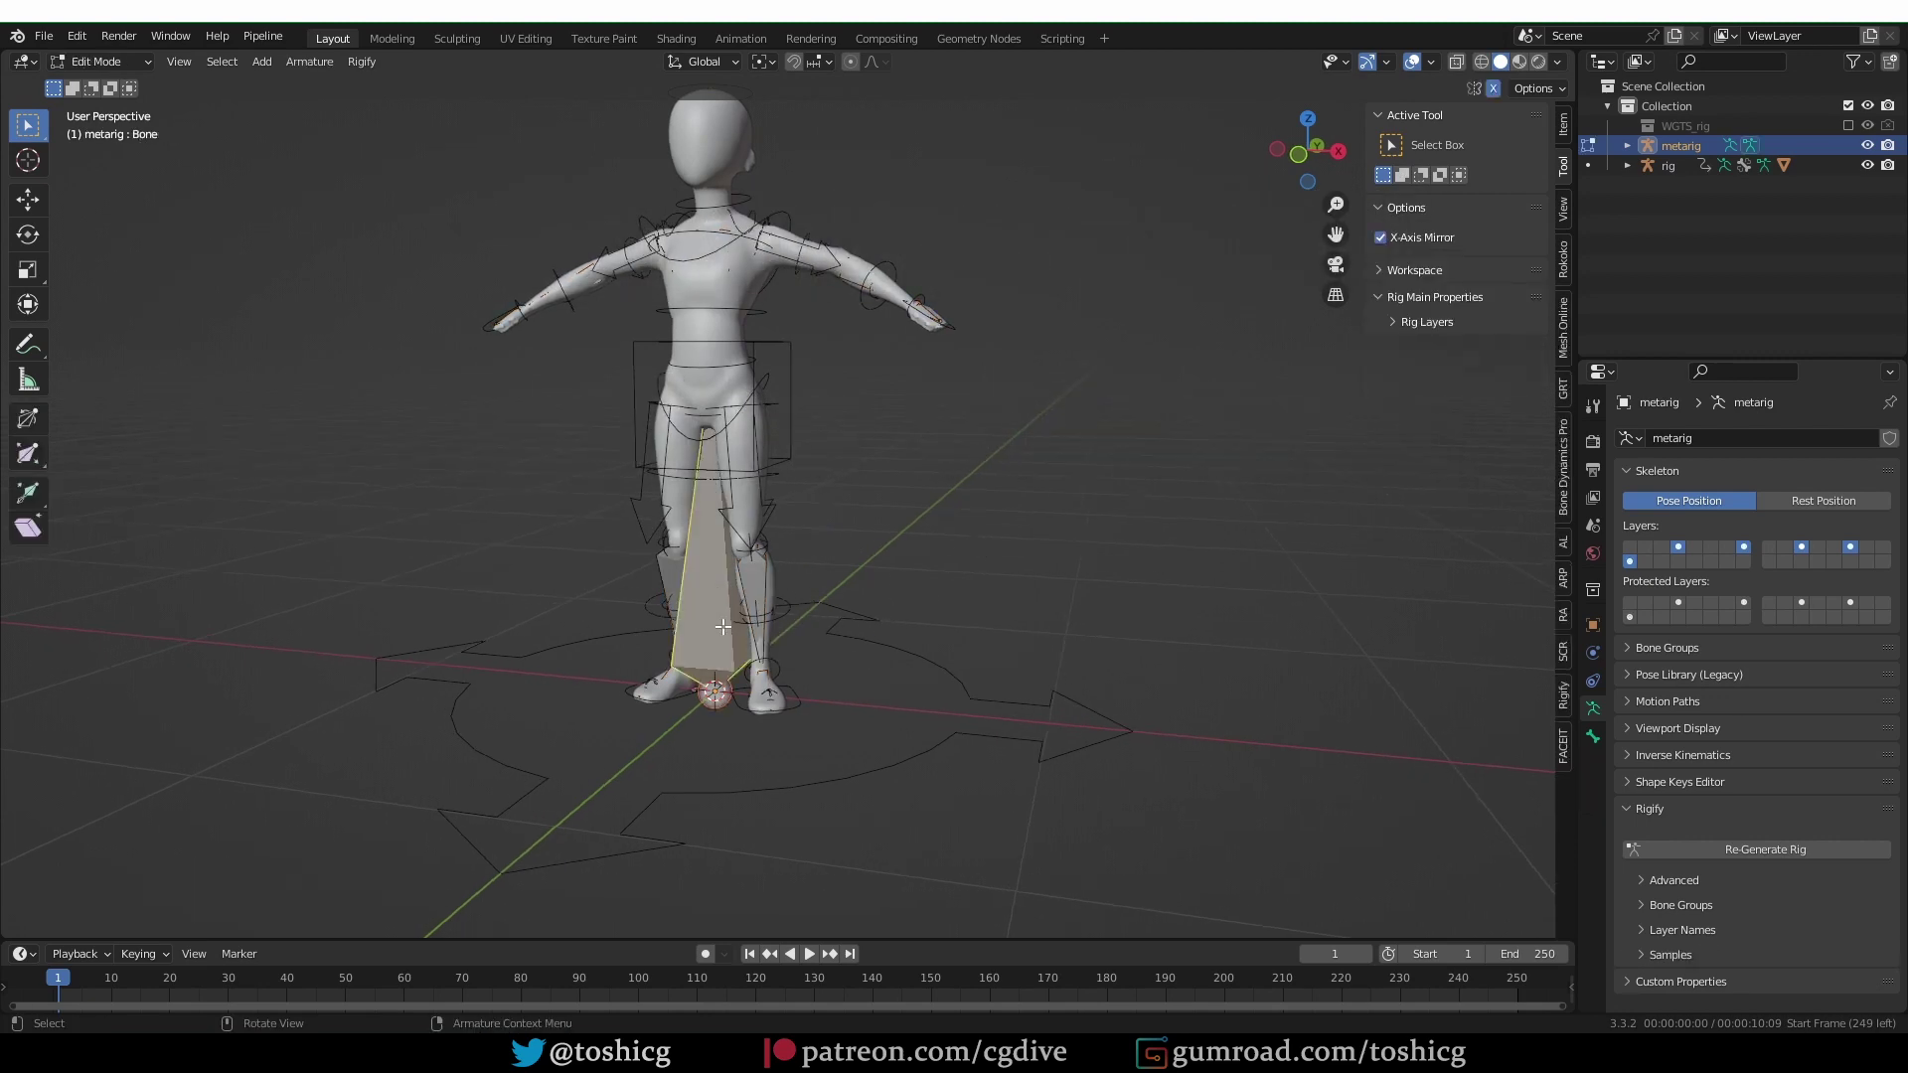
Rename the new metarig bone as root.
{"action": "middle_click_drag", "start_coordinate": [717, 588], "coordinate": [751, 627]}
{"action": "key", "text": "F2"}
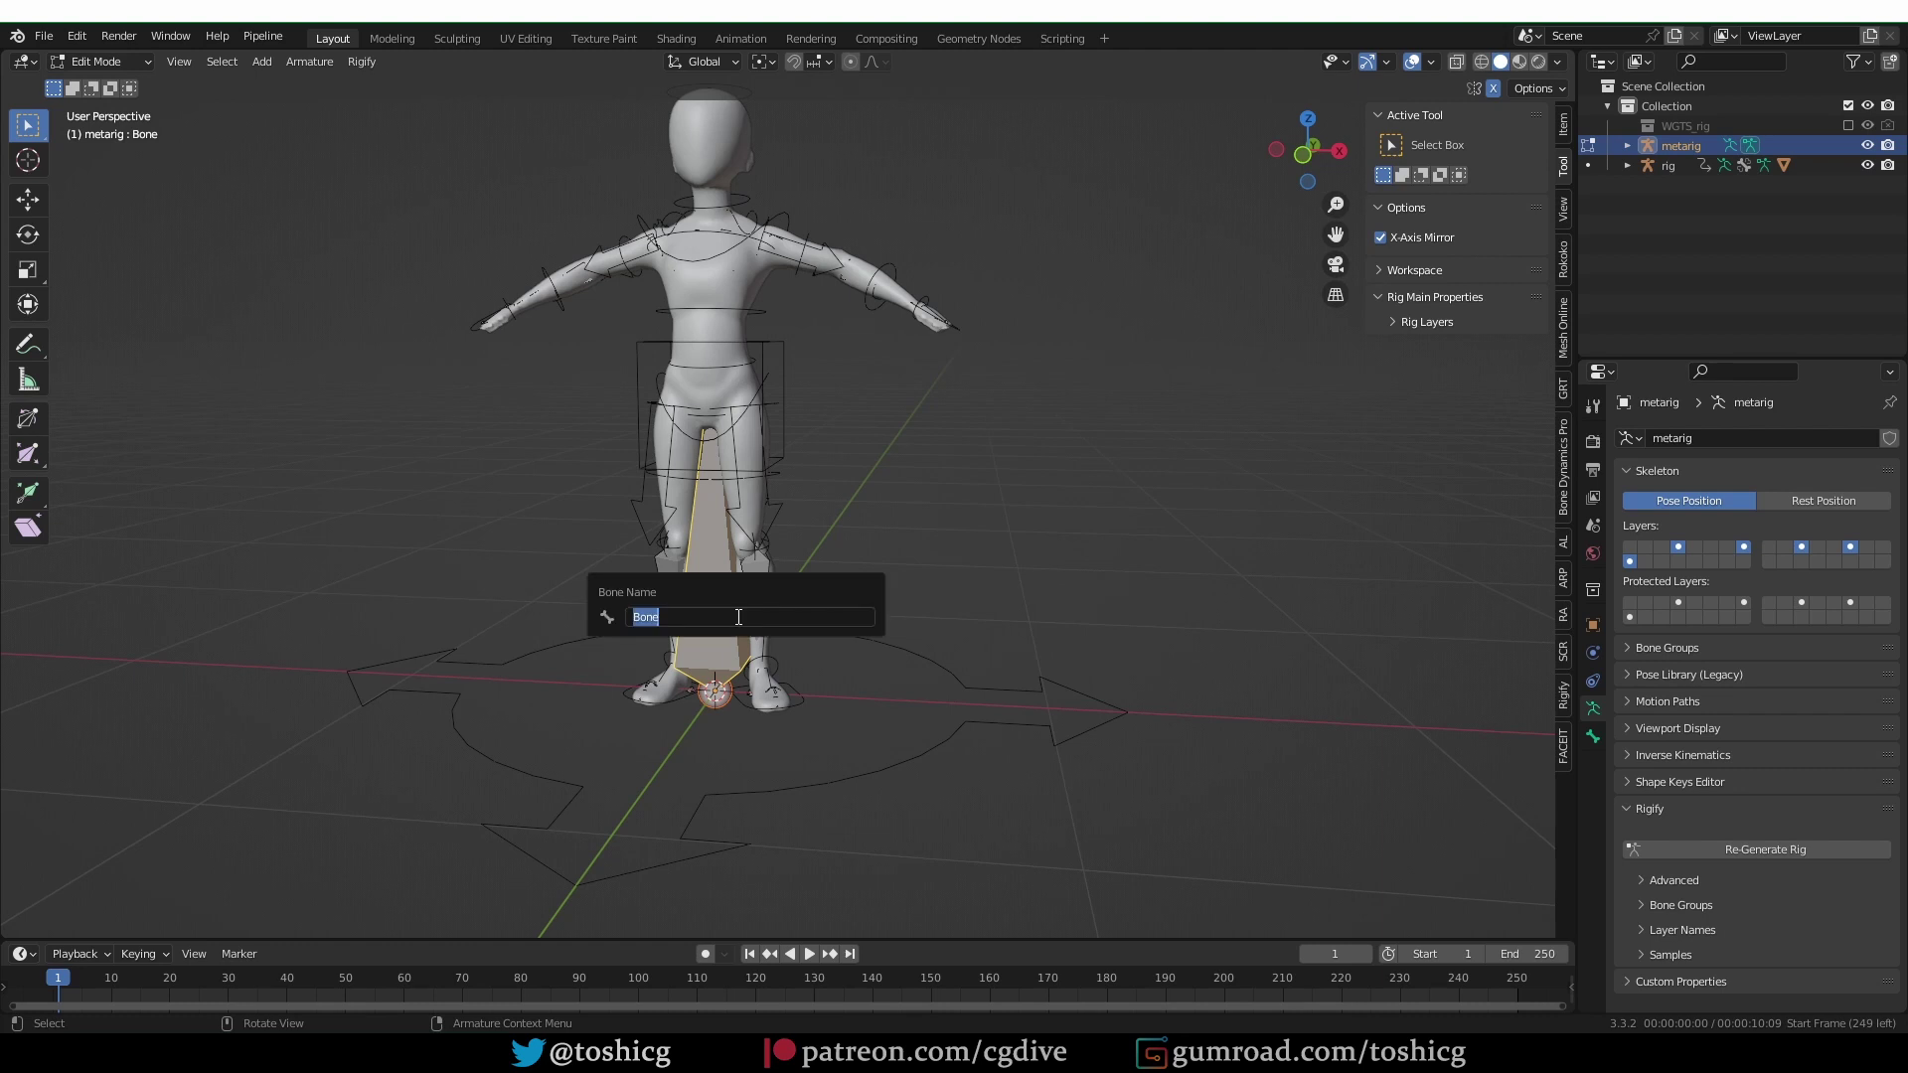
{"action": "type", "text": "root"}
{"action": "key", "text": "Return"}
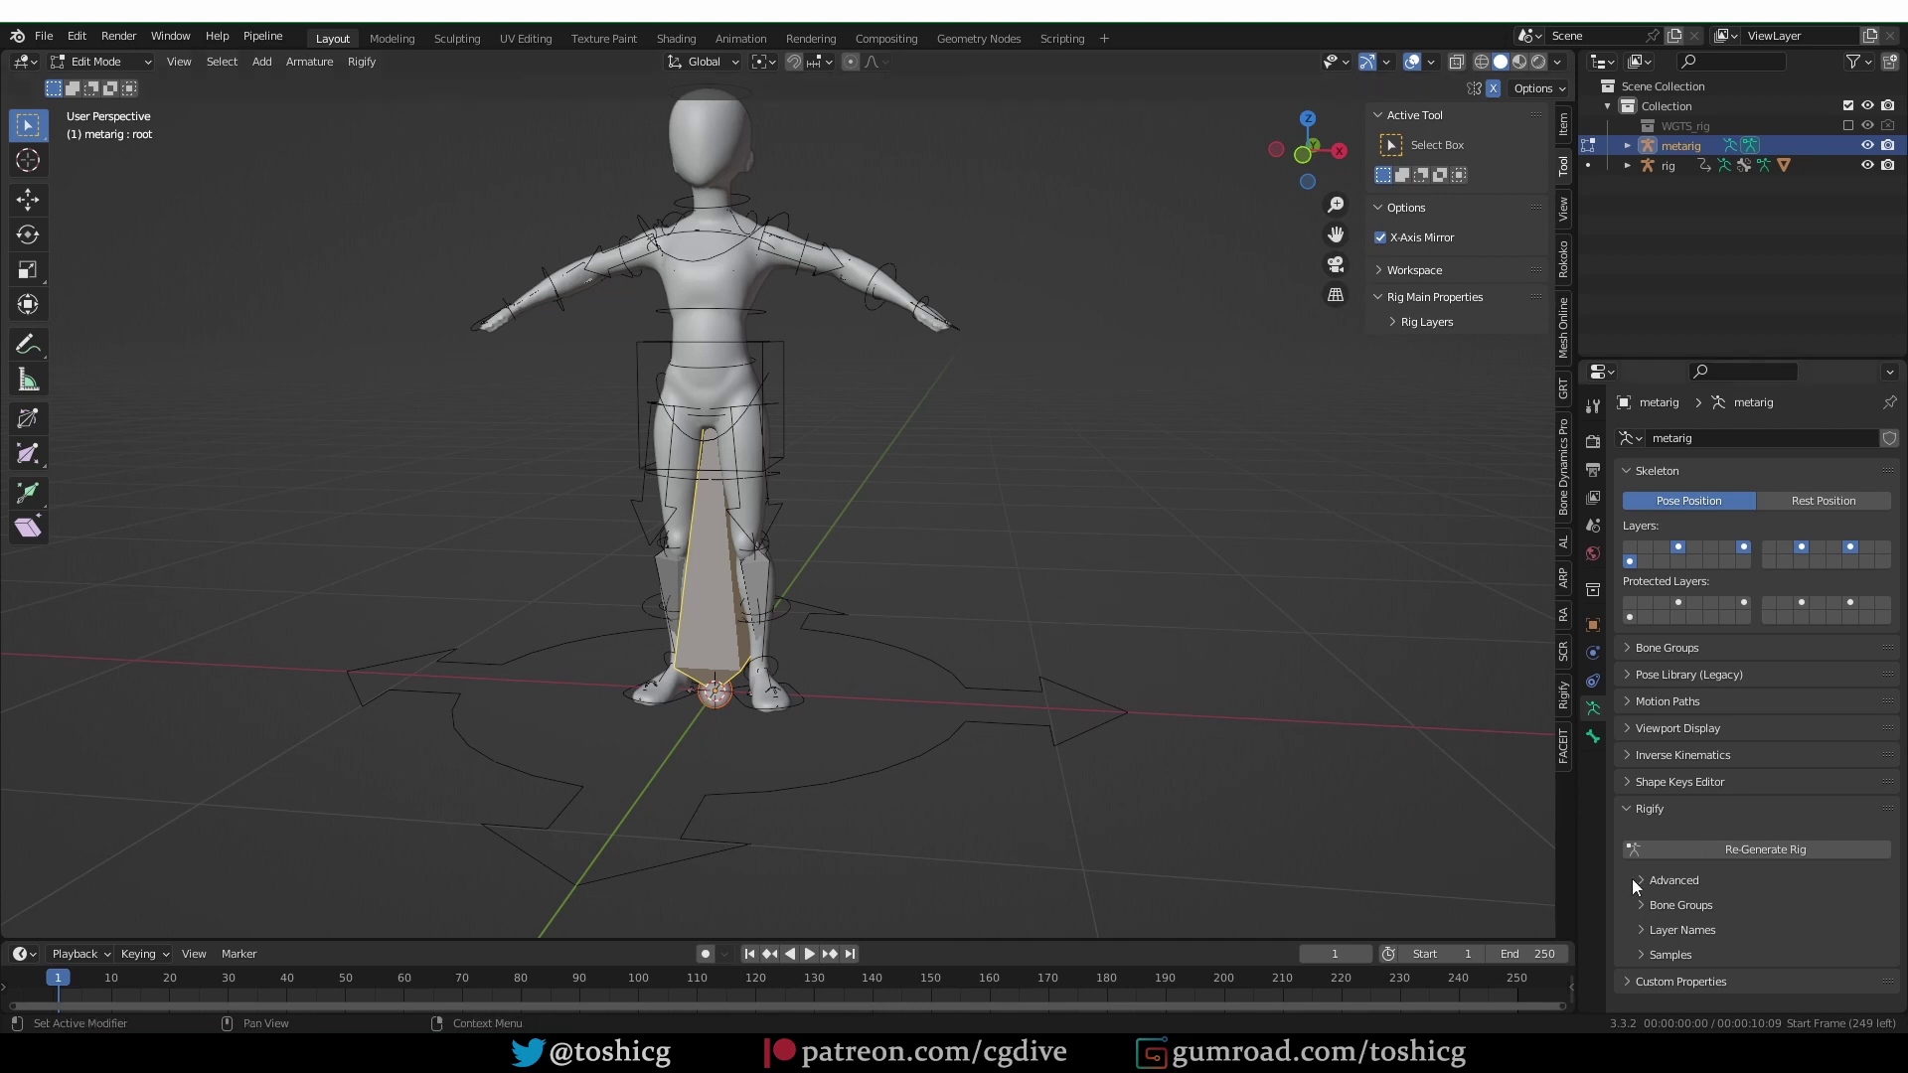
Regenerate the rig with the custom root bone and switch to Pose Mode to inspect the root control.
{"action": "left_click", "coordinate": [1779, 852]}
{"action": "key", "text": "ctrl+Tab"}
{"action": "left_click", "coordinate": [409, 569]}
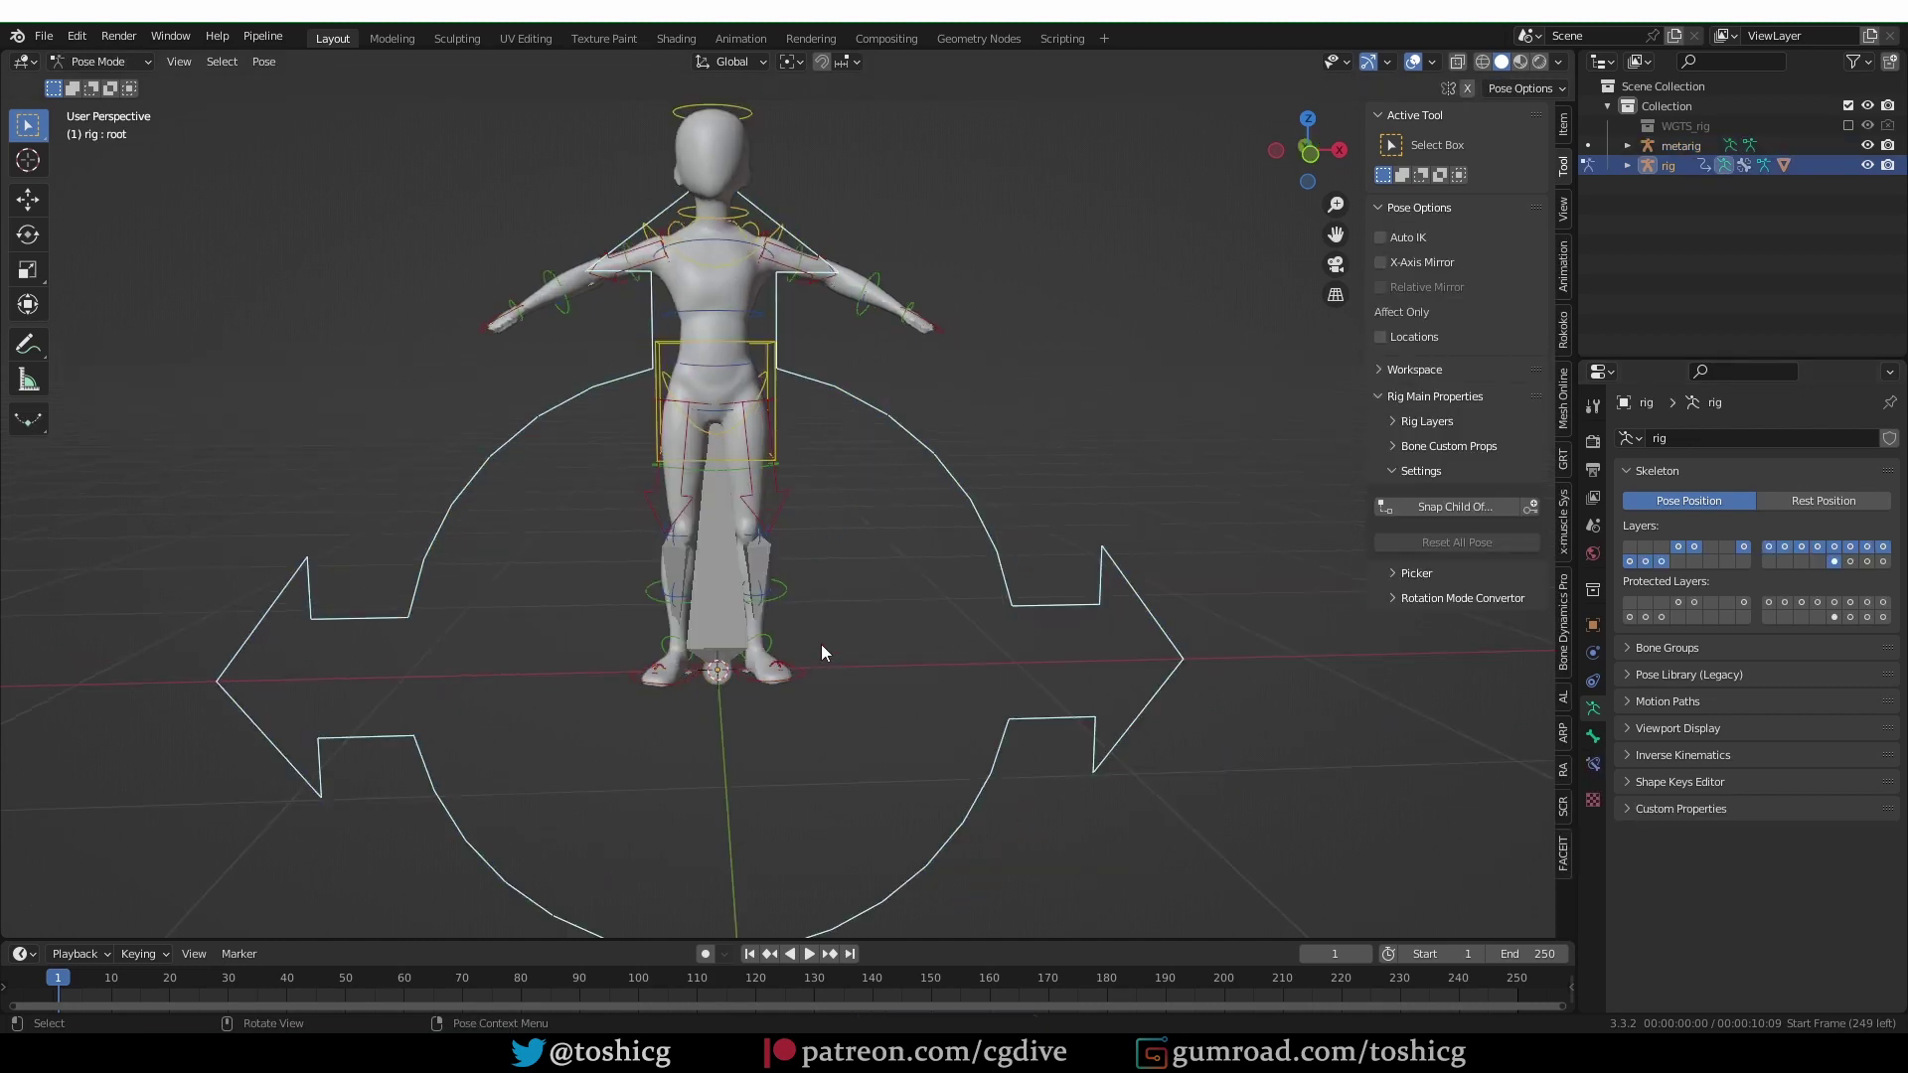
{"action": "middle_click_drag", "start_coordinate": [914, 485], "coordinate": [723, 547]}
{"action": "scroll", "coordinate": [723, 547], "scroll_direction": "down", "scroll_amount": 3}
{"action": "scroll", "coordinate": [765, 537], "scroll_direction": "up", "scroll_amount": 5}
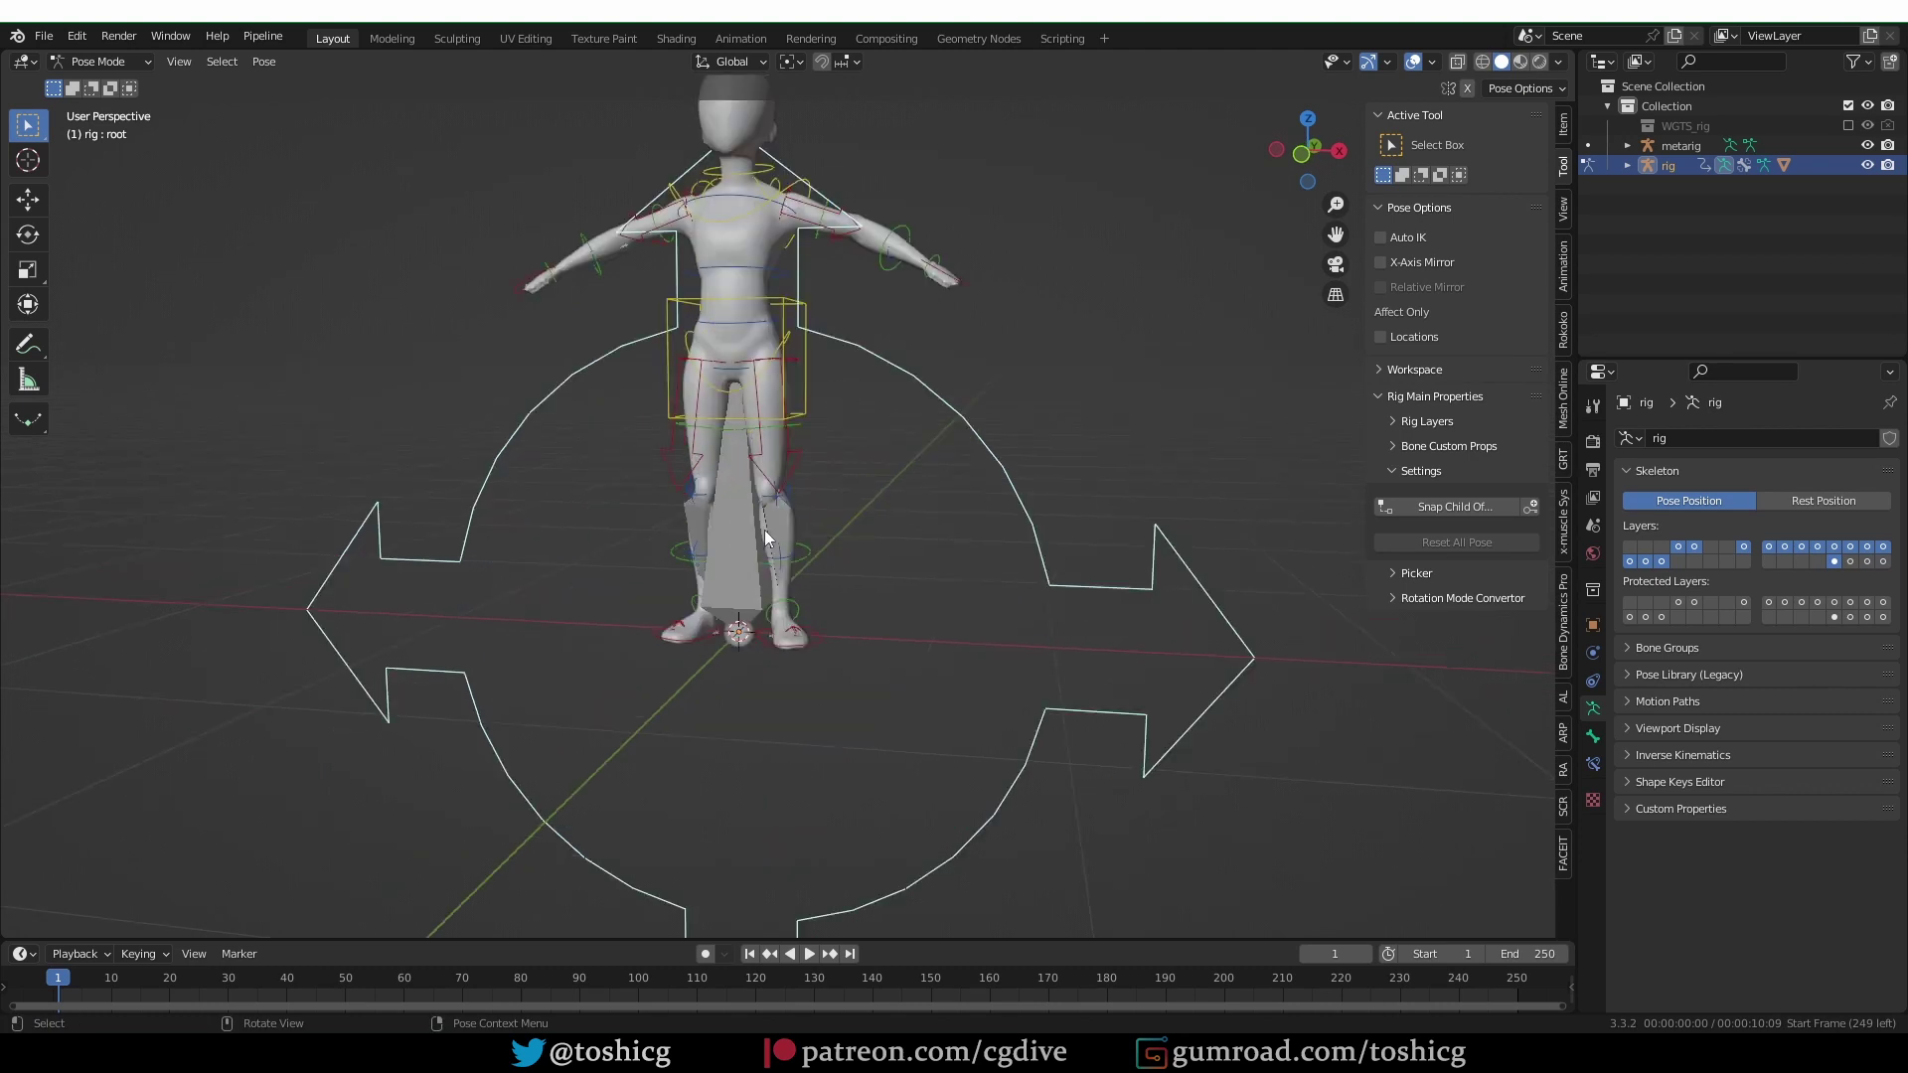
Reopen the metarig in Edit Mode and try to move its root bone sideways away from the figure.
{"action": "key", "text": "ctrl+Tab"}
{"action": "left_click", "coordinate": [688, 551]}
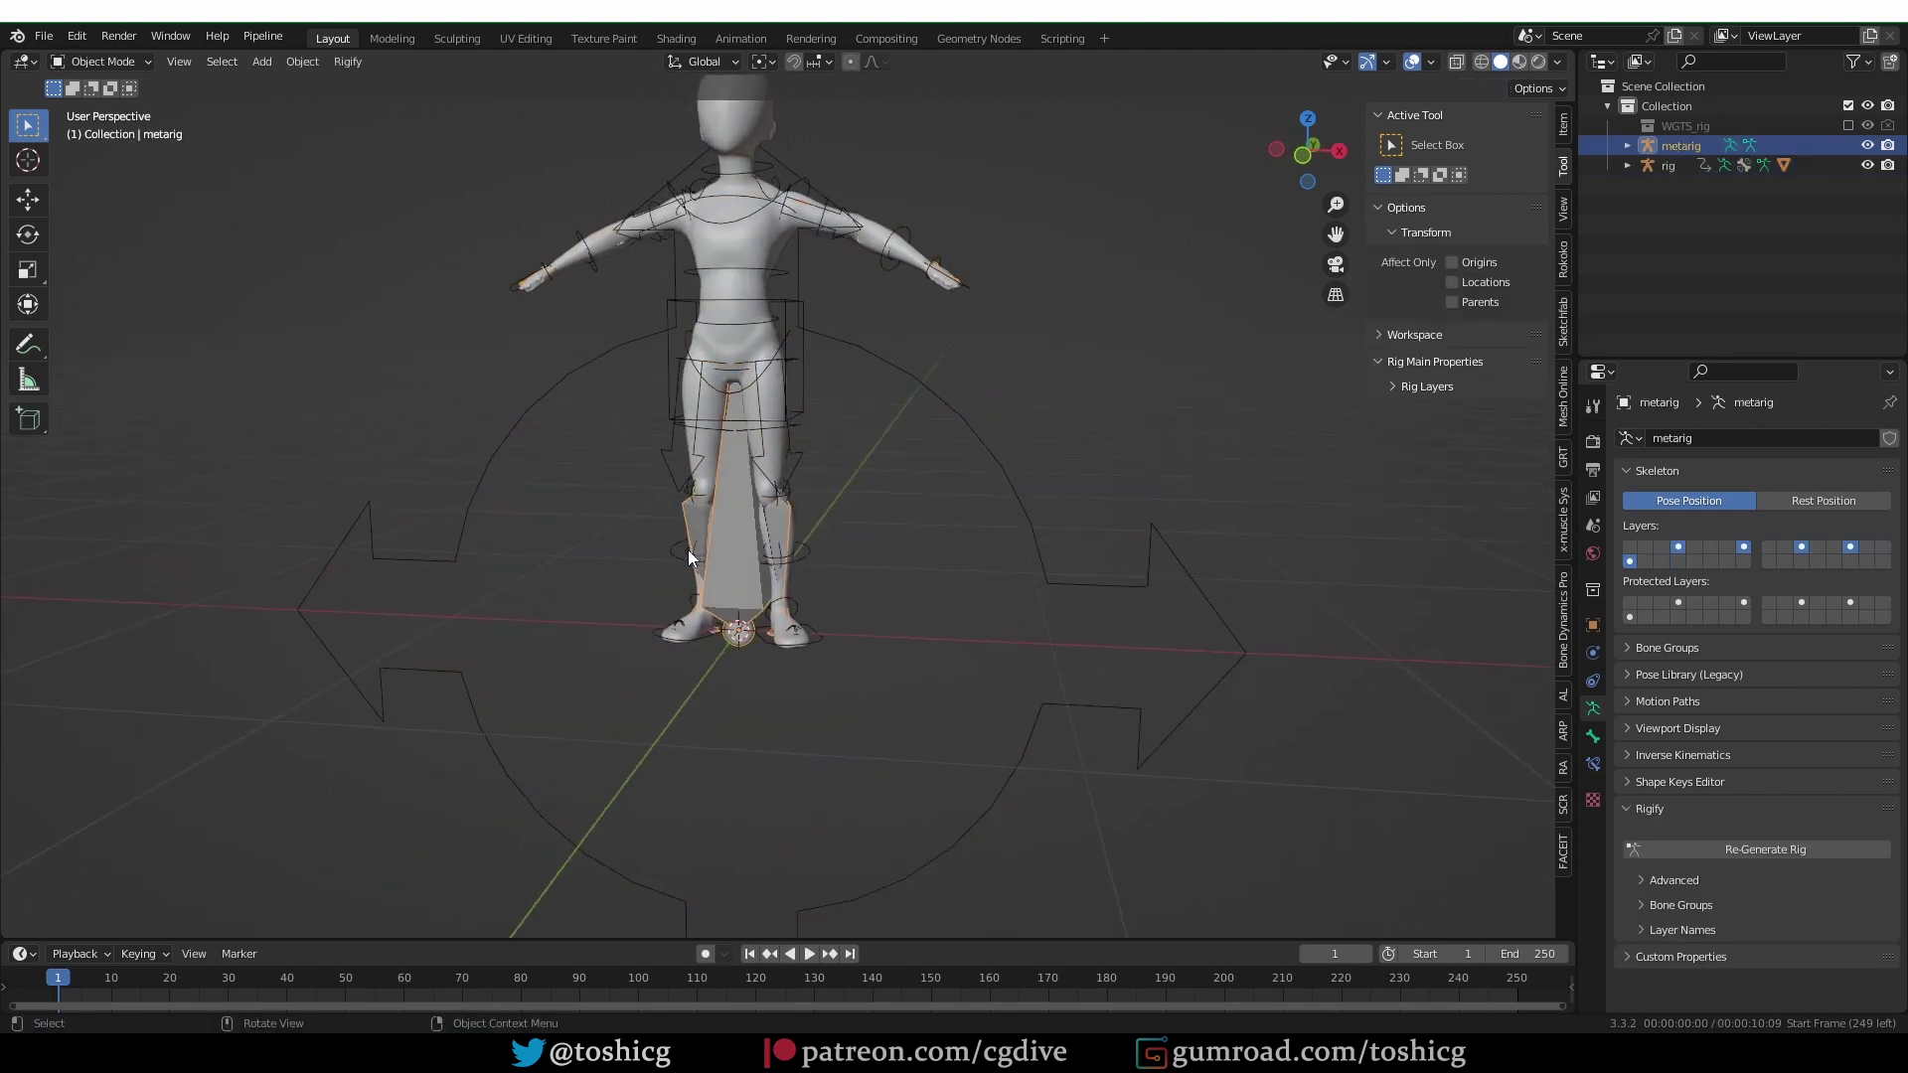
{"action": "key", "text": "ctrl+Tab"}
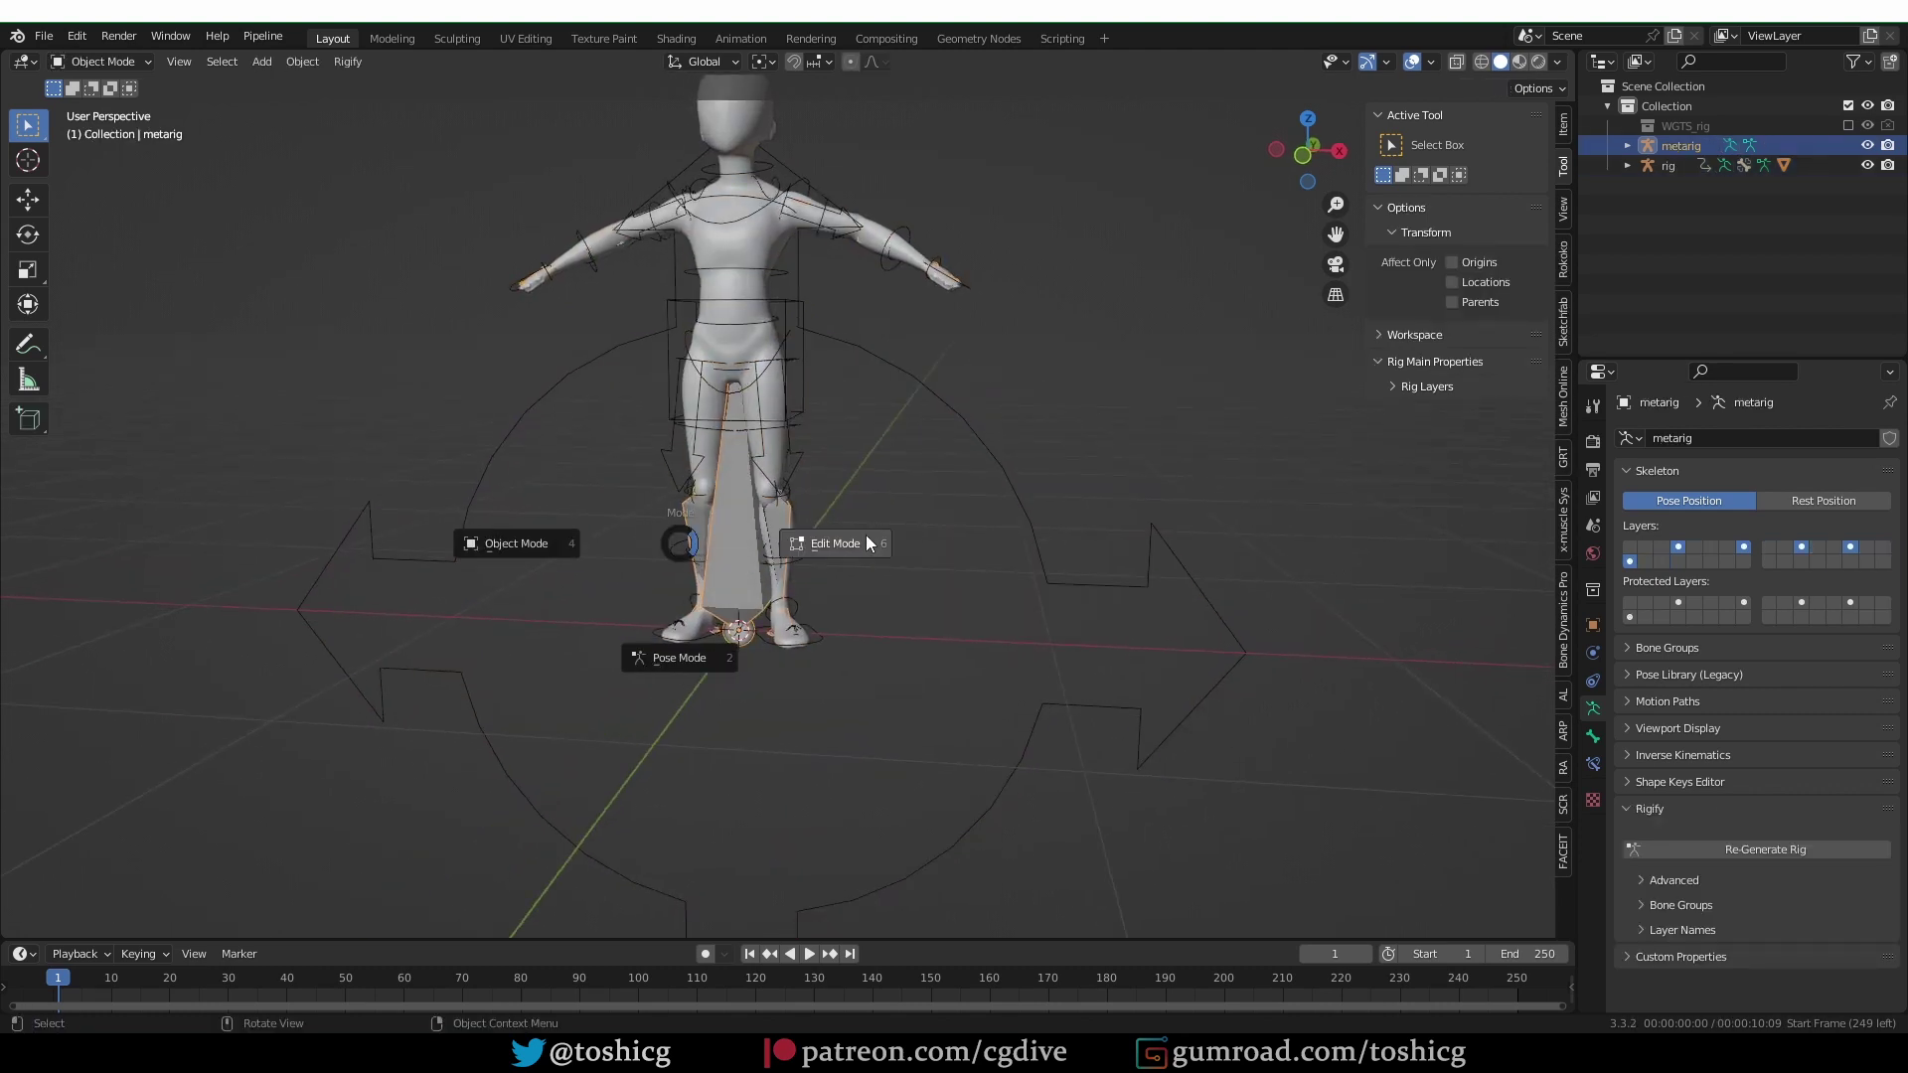
{"action": "left_click", "coordinate": [867, 536]}
{"action": "middle_click_drag", "start_coordinate": [734, 547], "coordinate": [734, 562]}
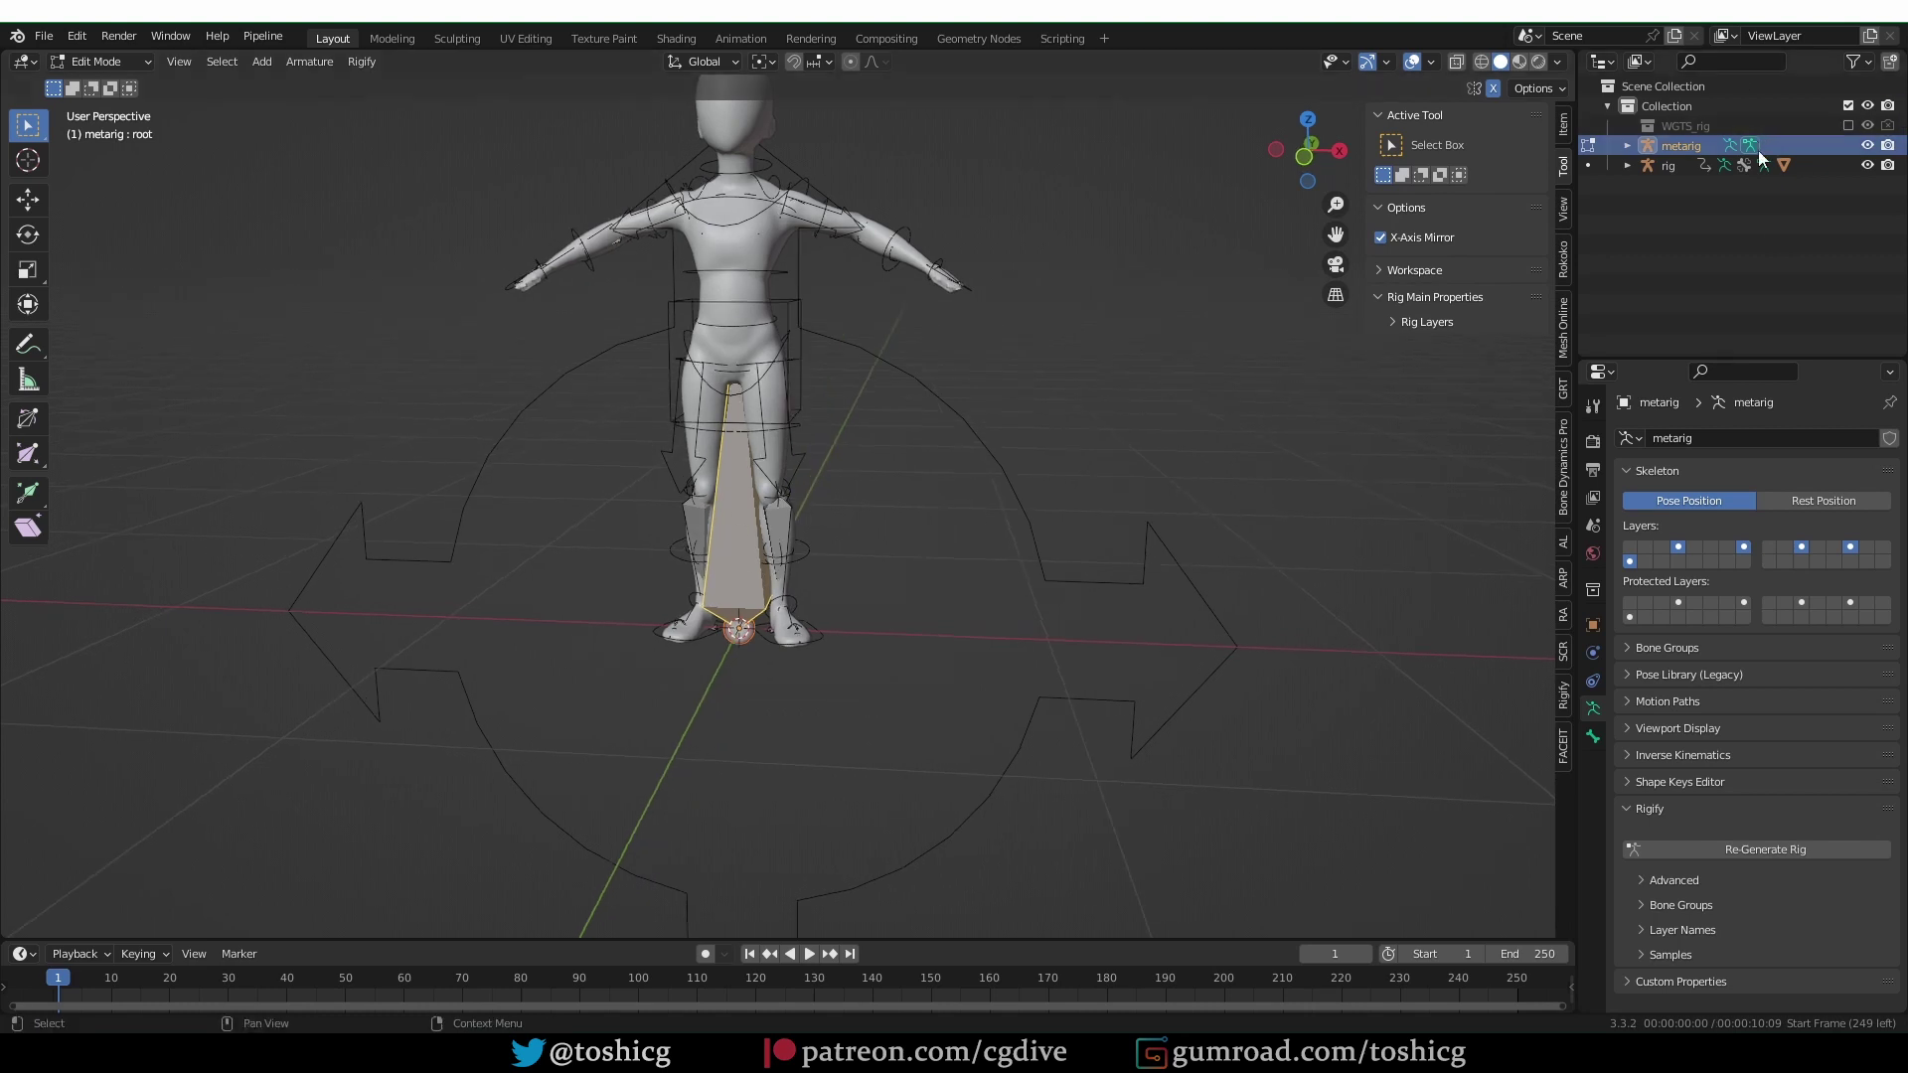
{"action": "key", "text": "g"}
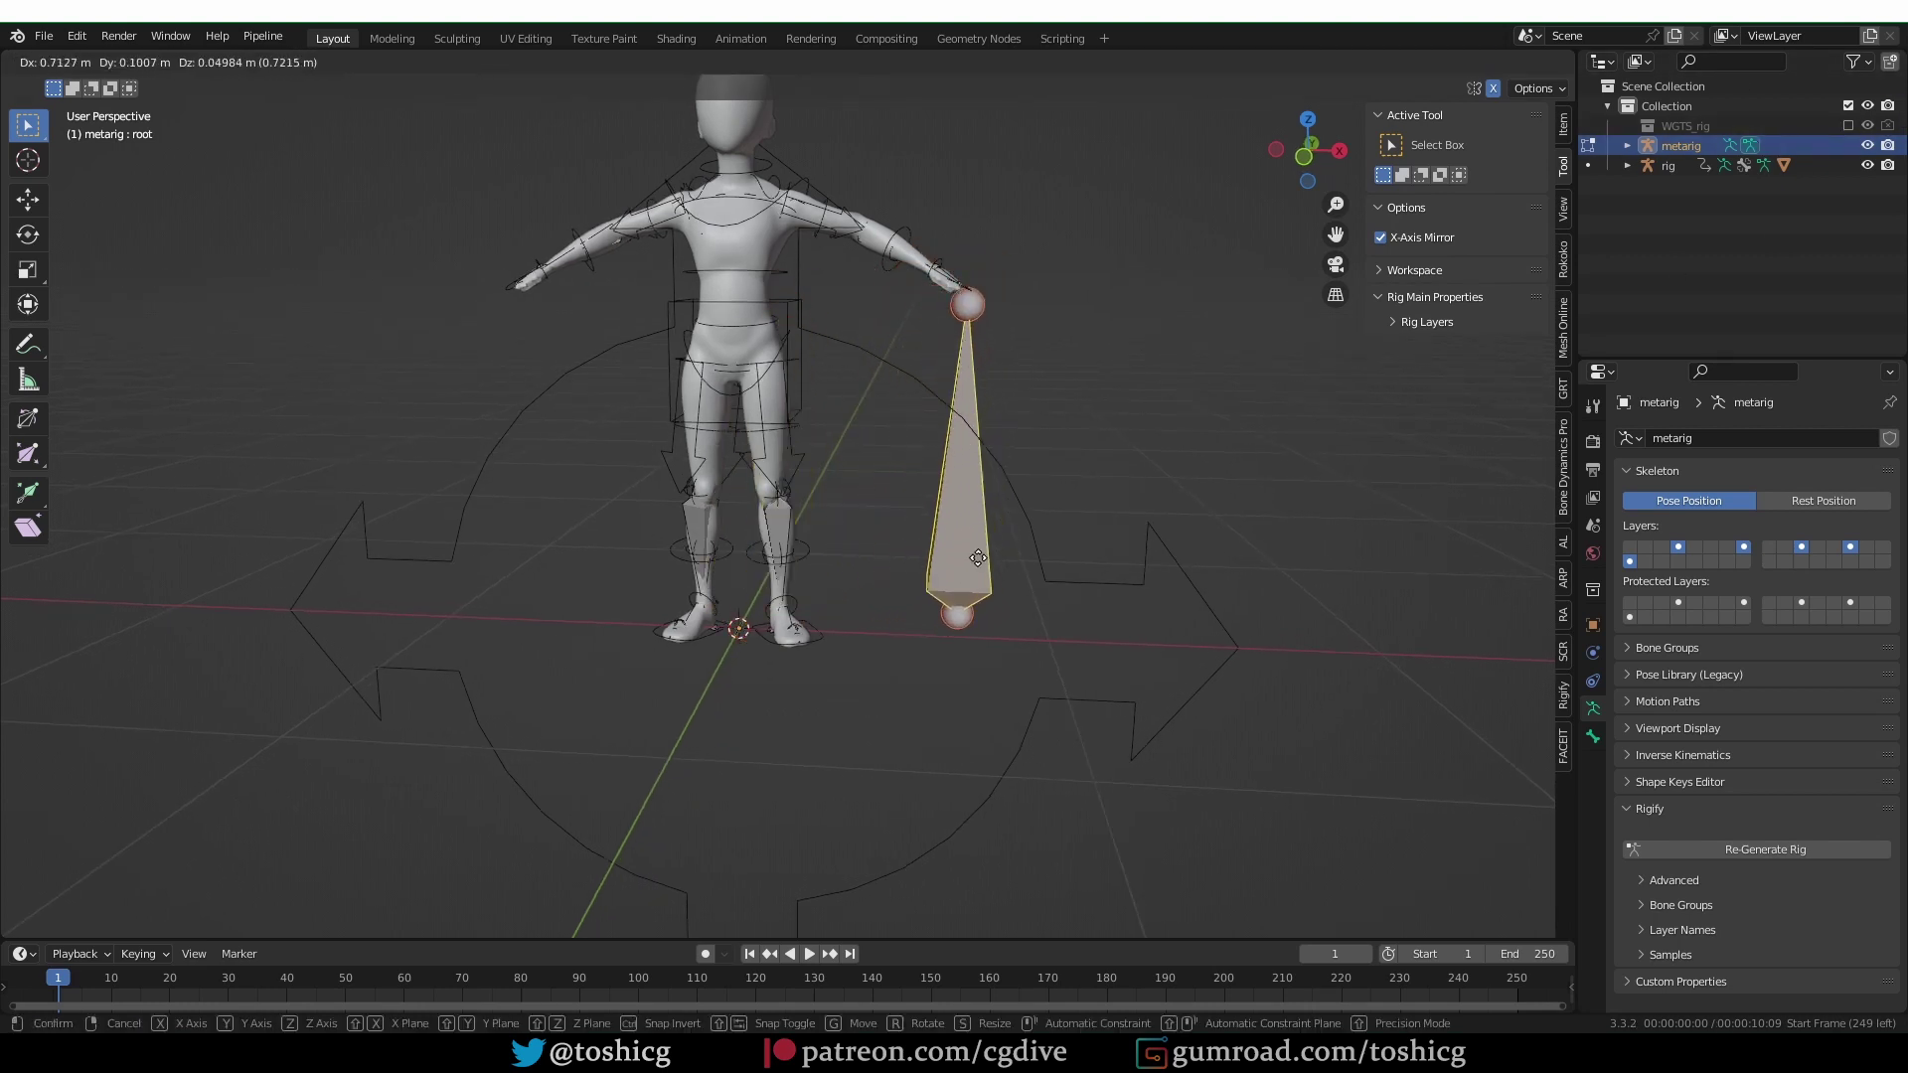
{"action": "right_click", "coordinate": [927, 525]}
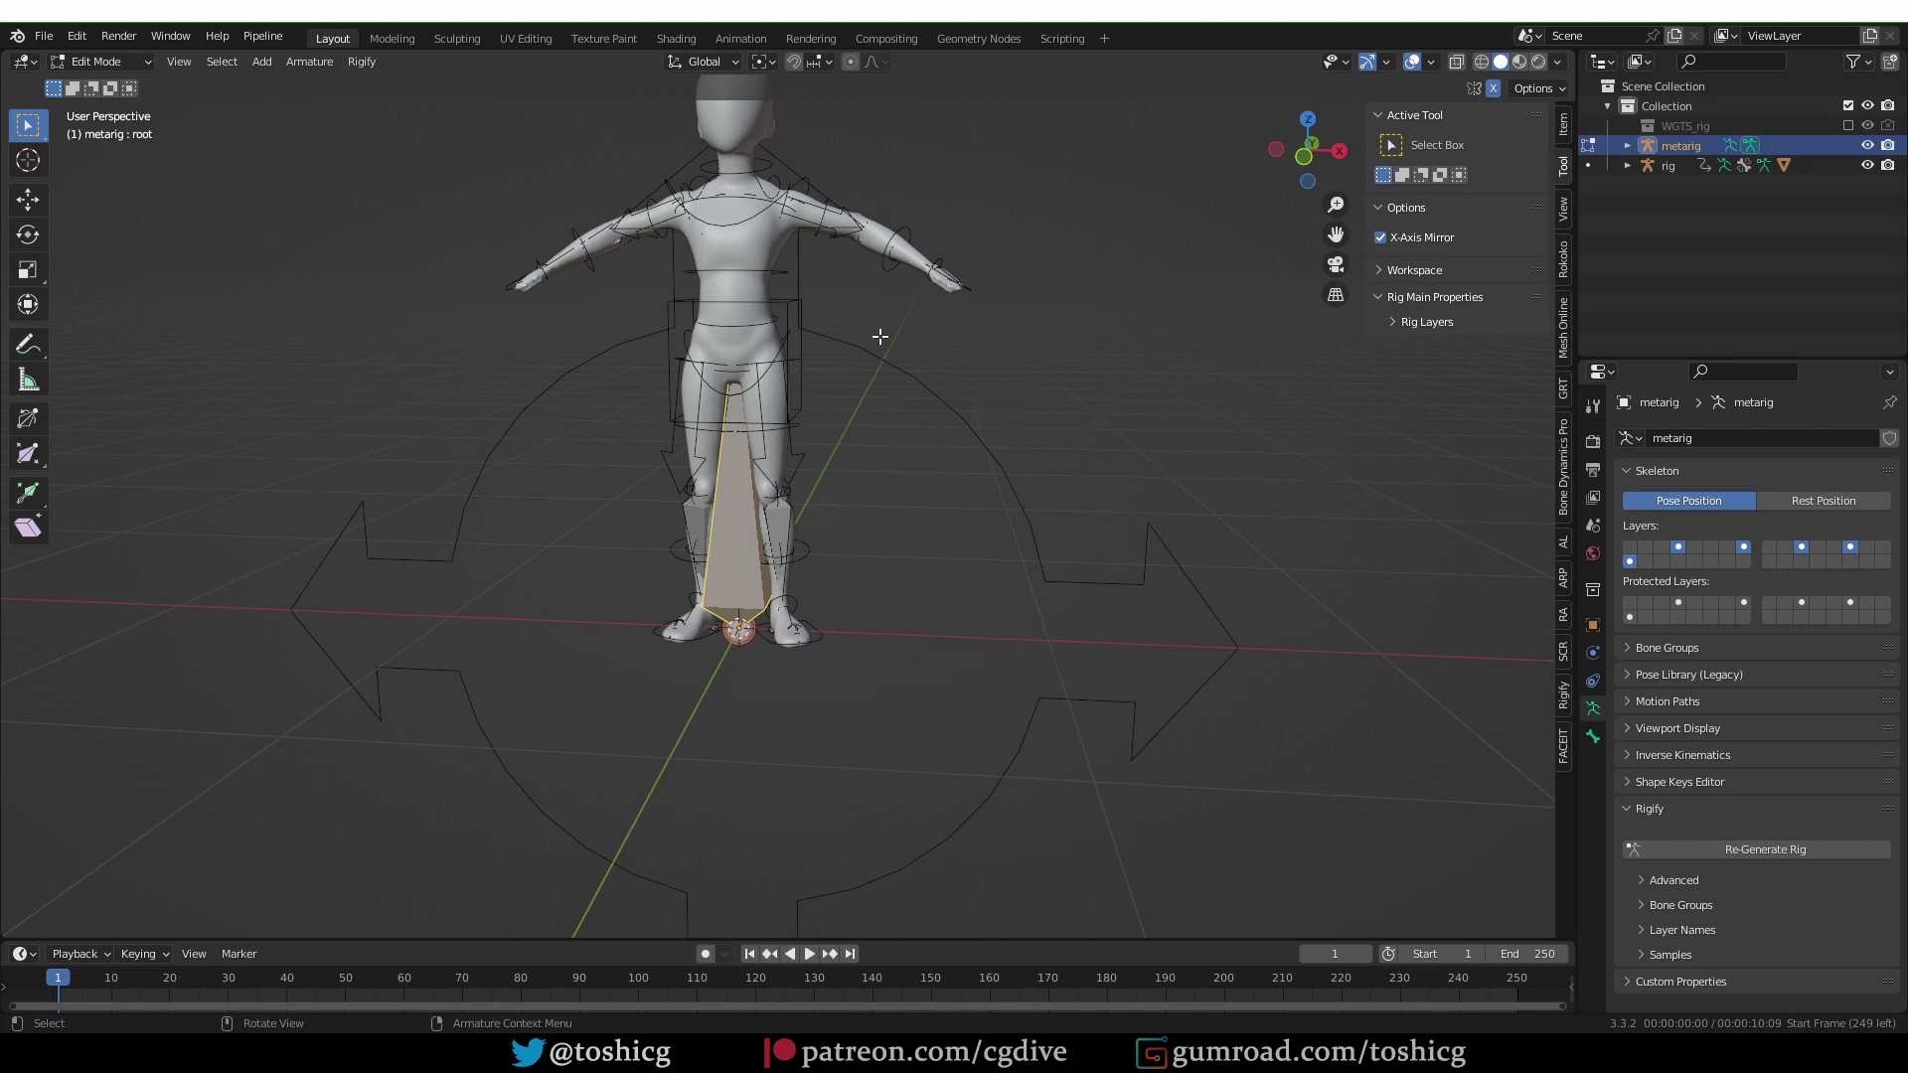
Set the pivot point to Individual Origins and rotate the metarig's root bone 90° in the right side view.
{"action": "key", "text": "KP_3"}
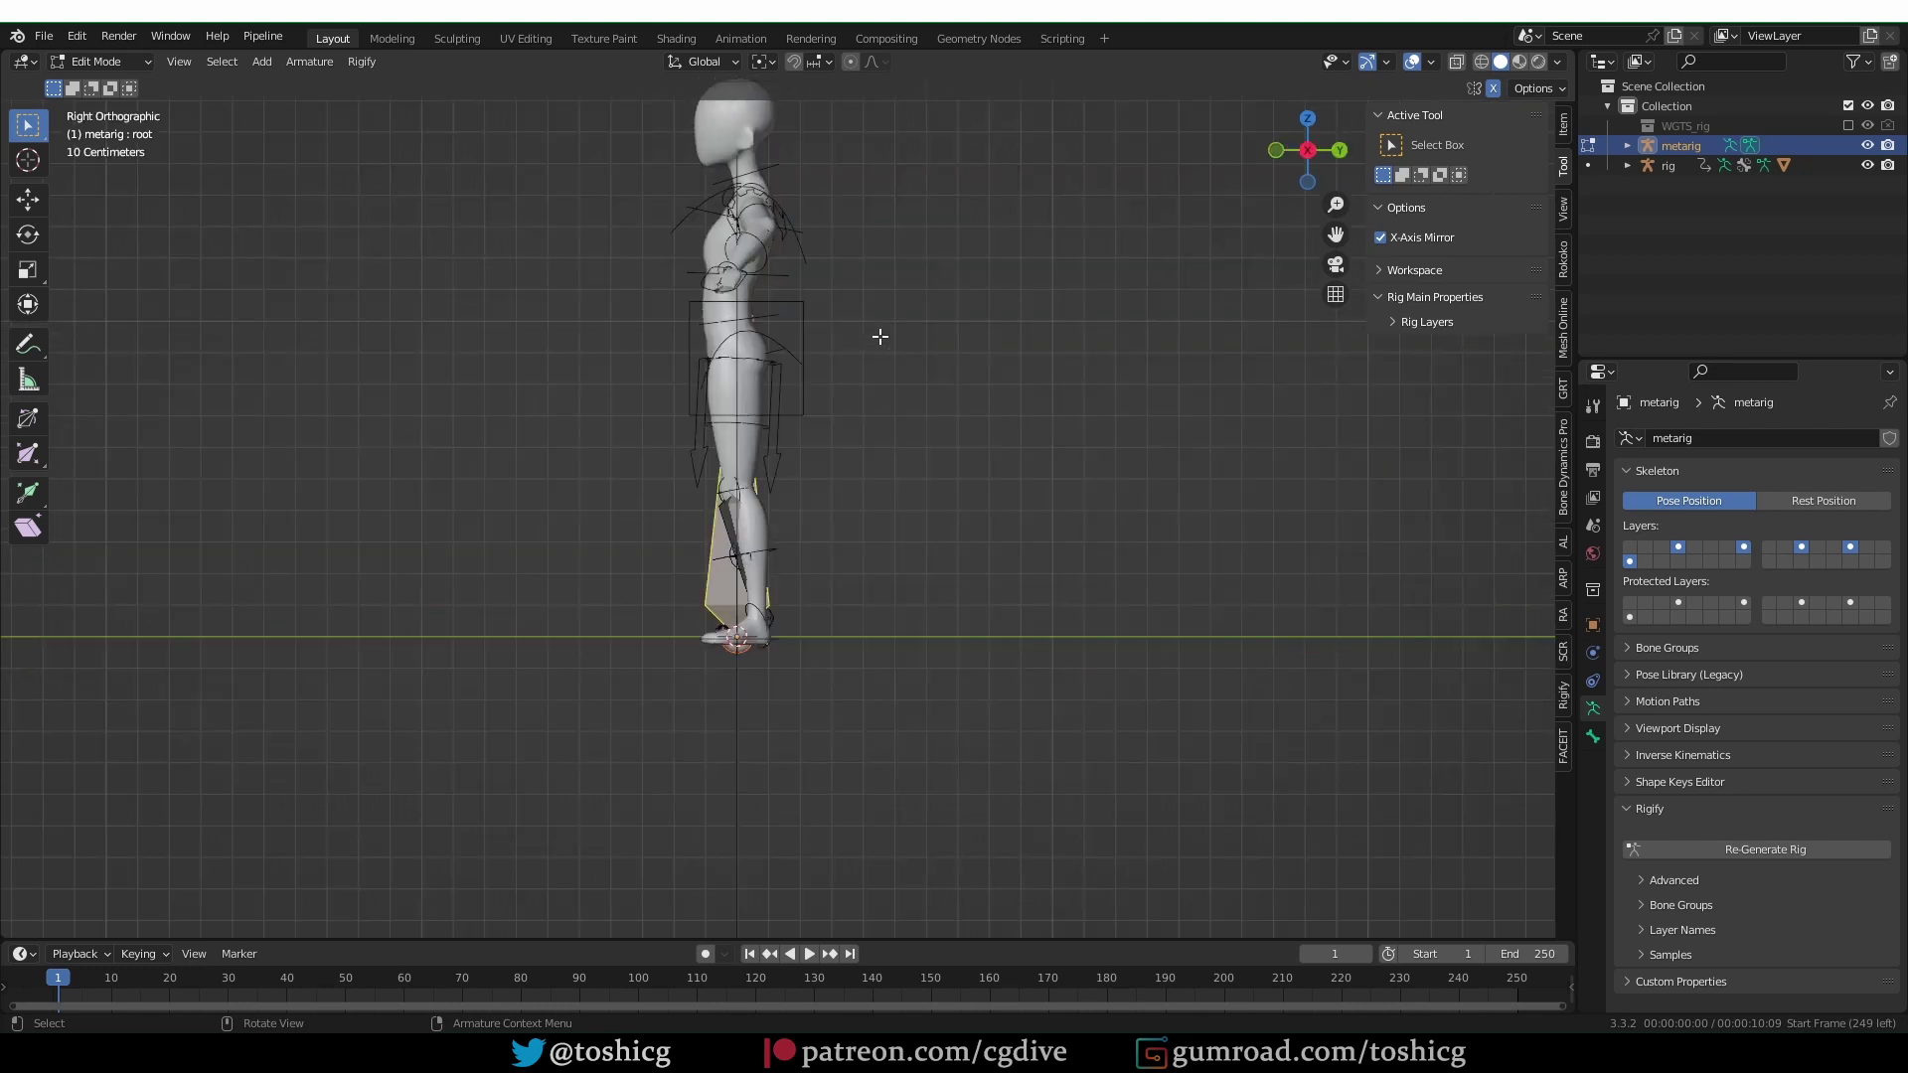
{"action": "left_click", "coordinate": [767, 62]}
{"action": "left_click", "coordinate": [811, 128]}
{"action": "key", "text": "r"}
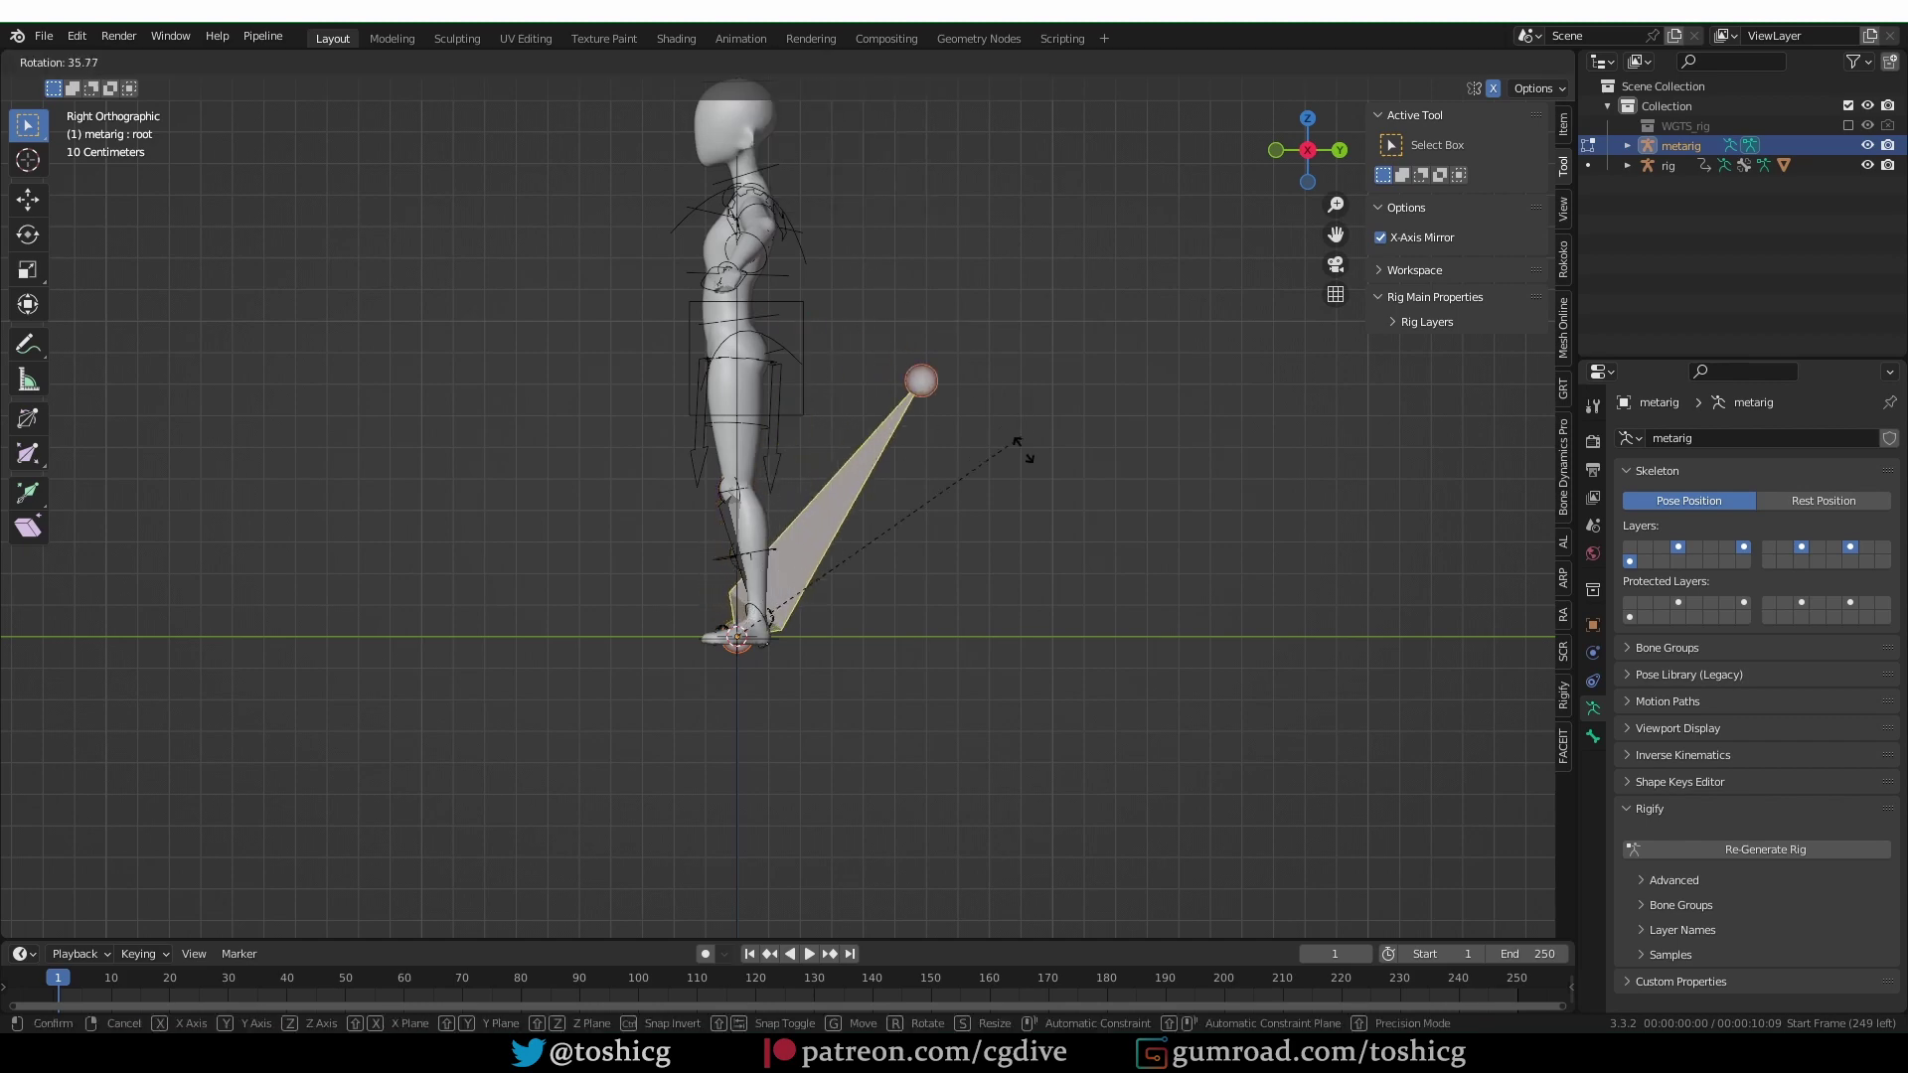
{"action": "type", "text": "90"}
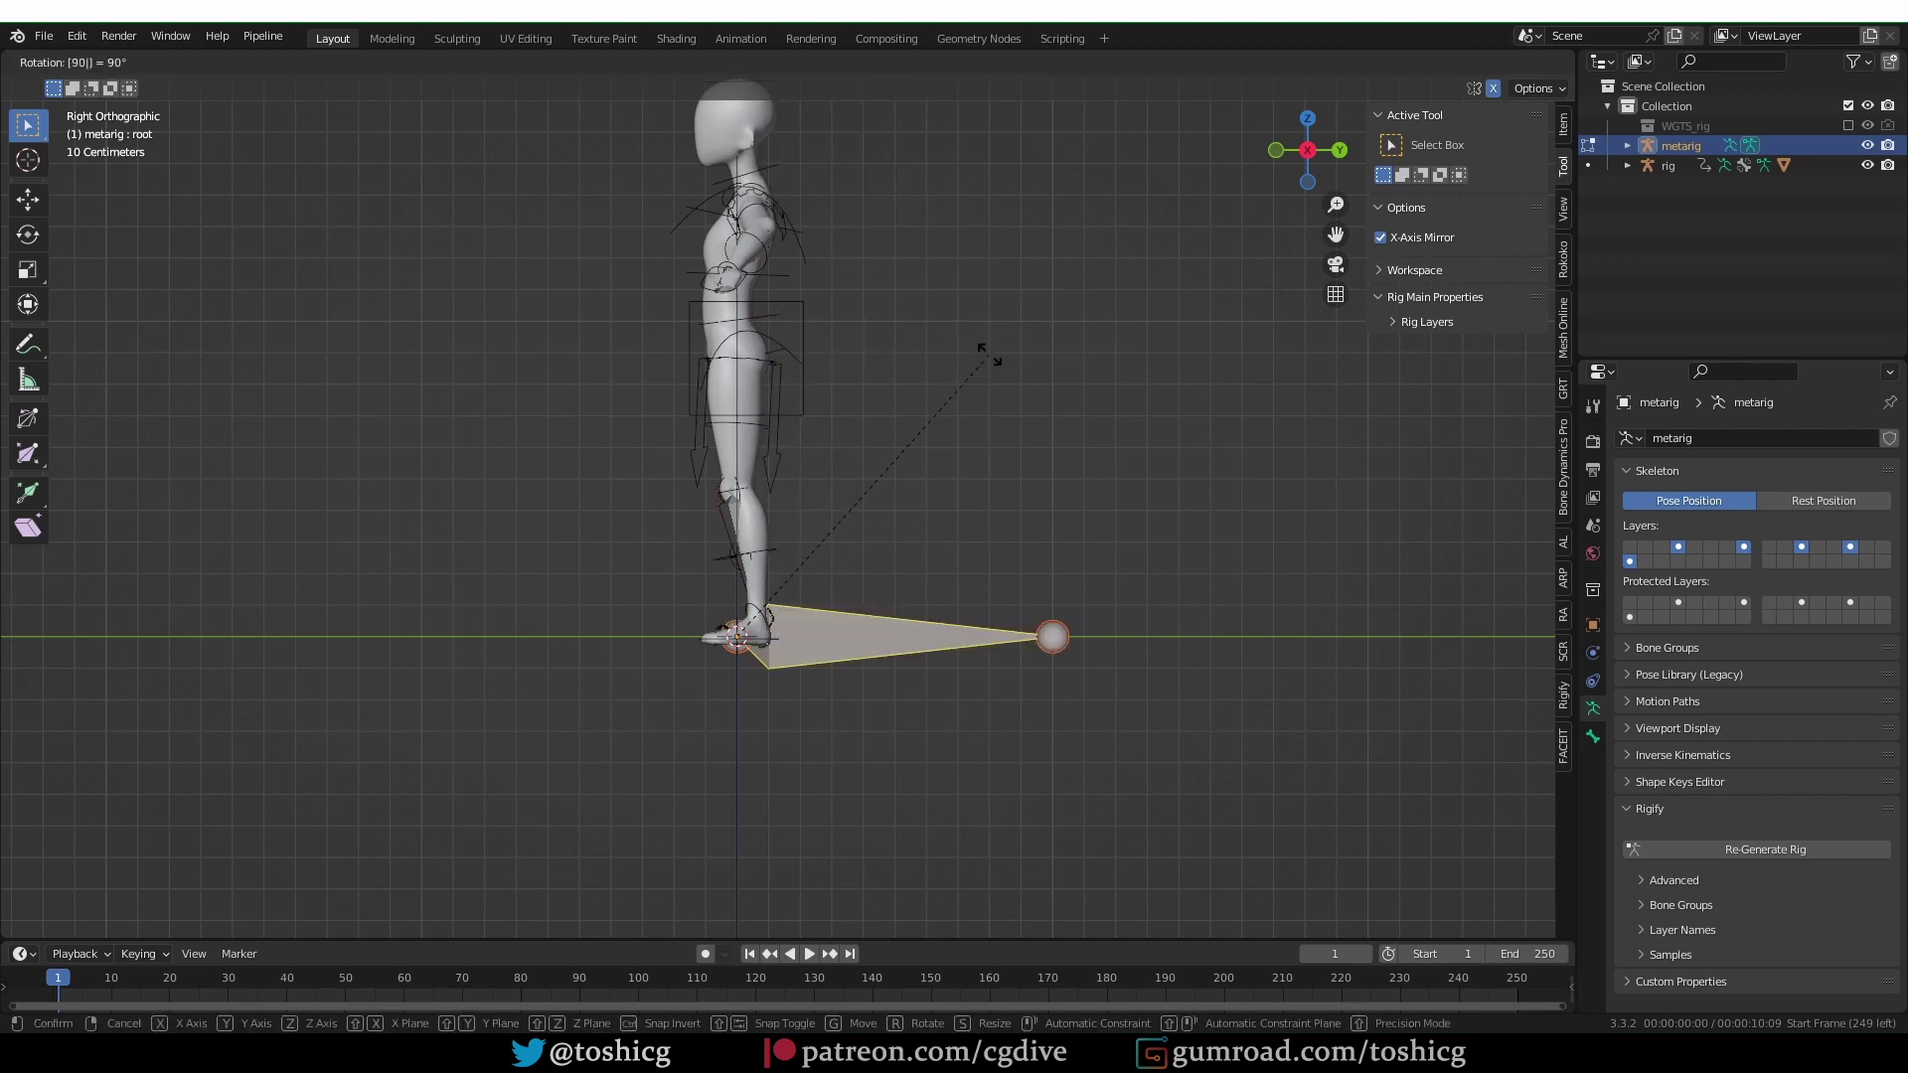
{"action": "key", "text": "Return"}
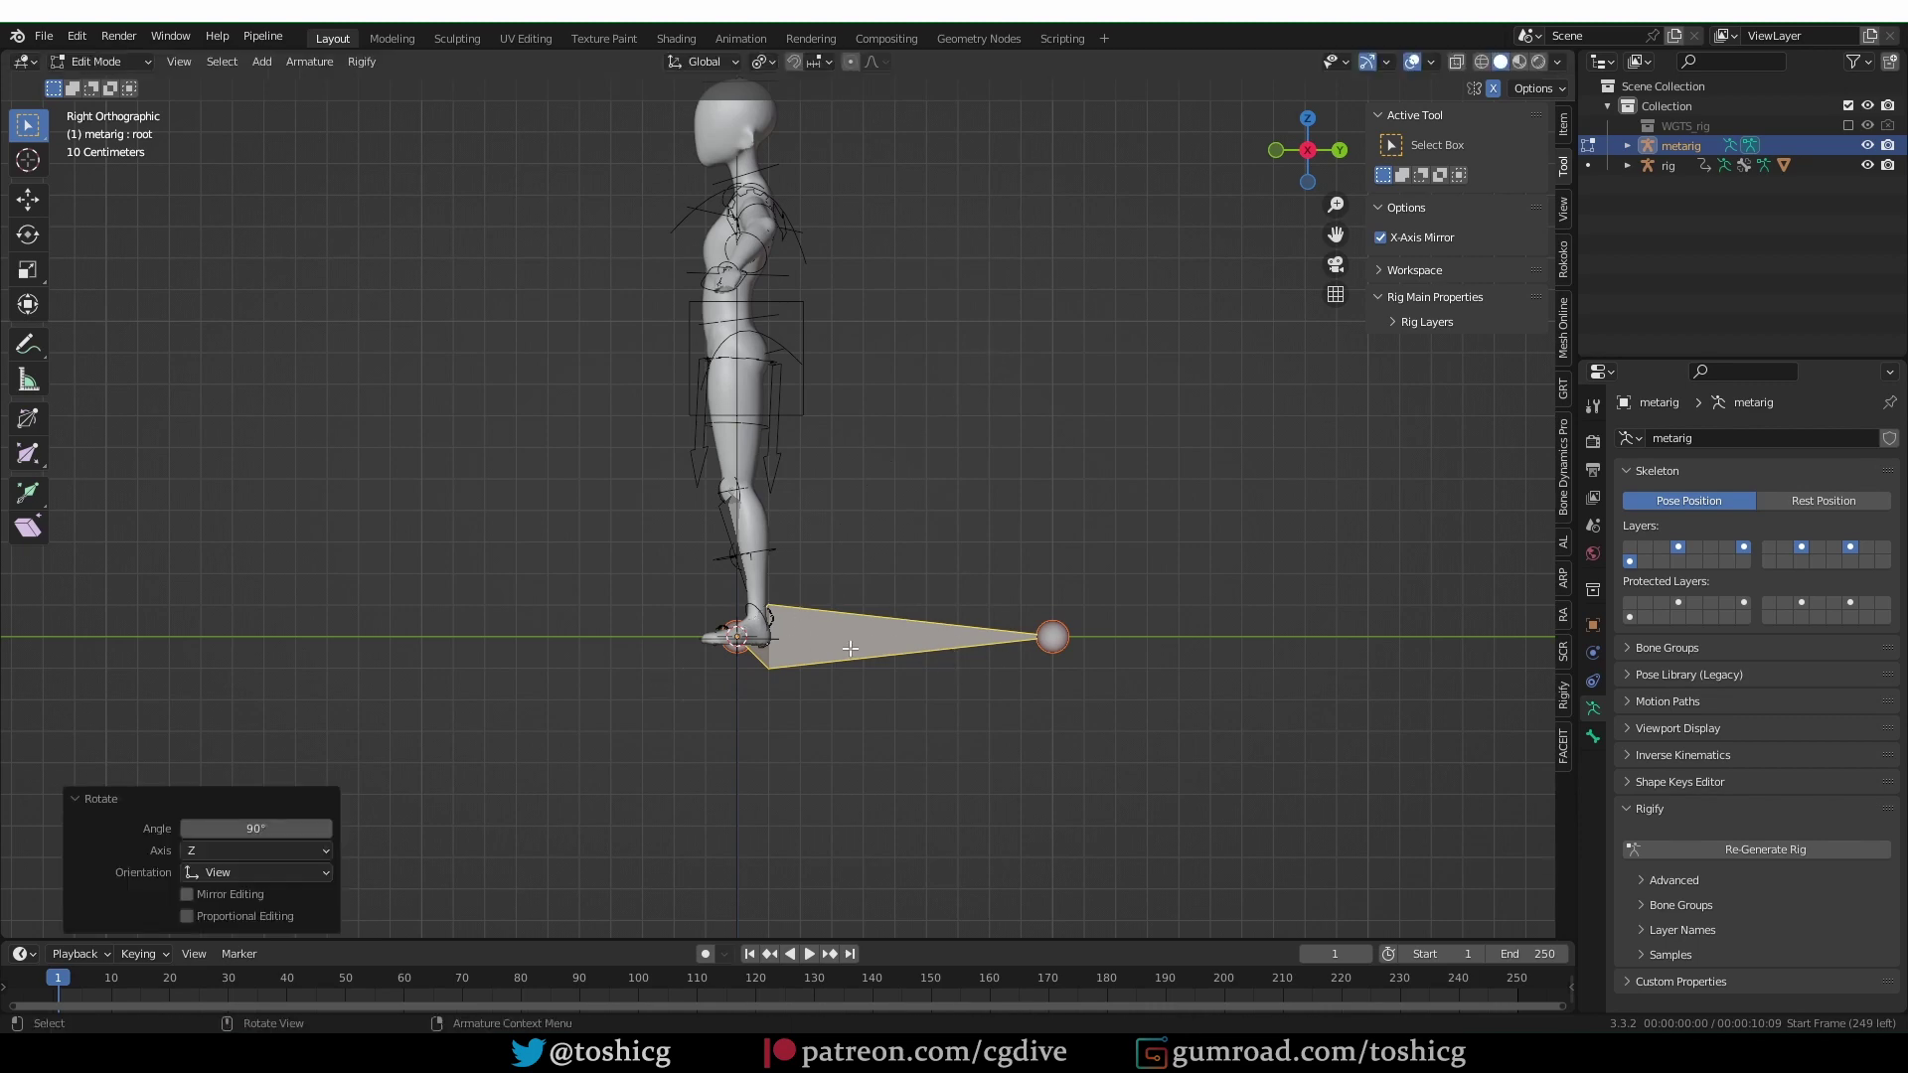
Display the metarig's bone axes at position 0.5 and turn on X-ray shading.
{"action": "middle_click_drag", "start_coordinate": [1115, 312], "coordinate": [1124, 689]}
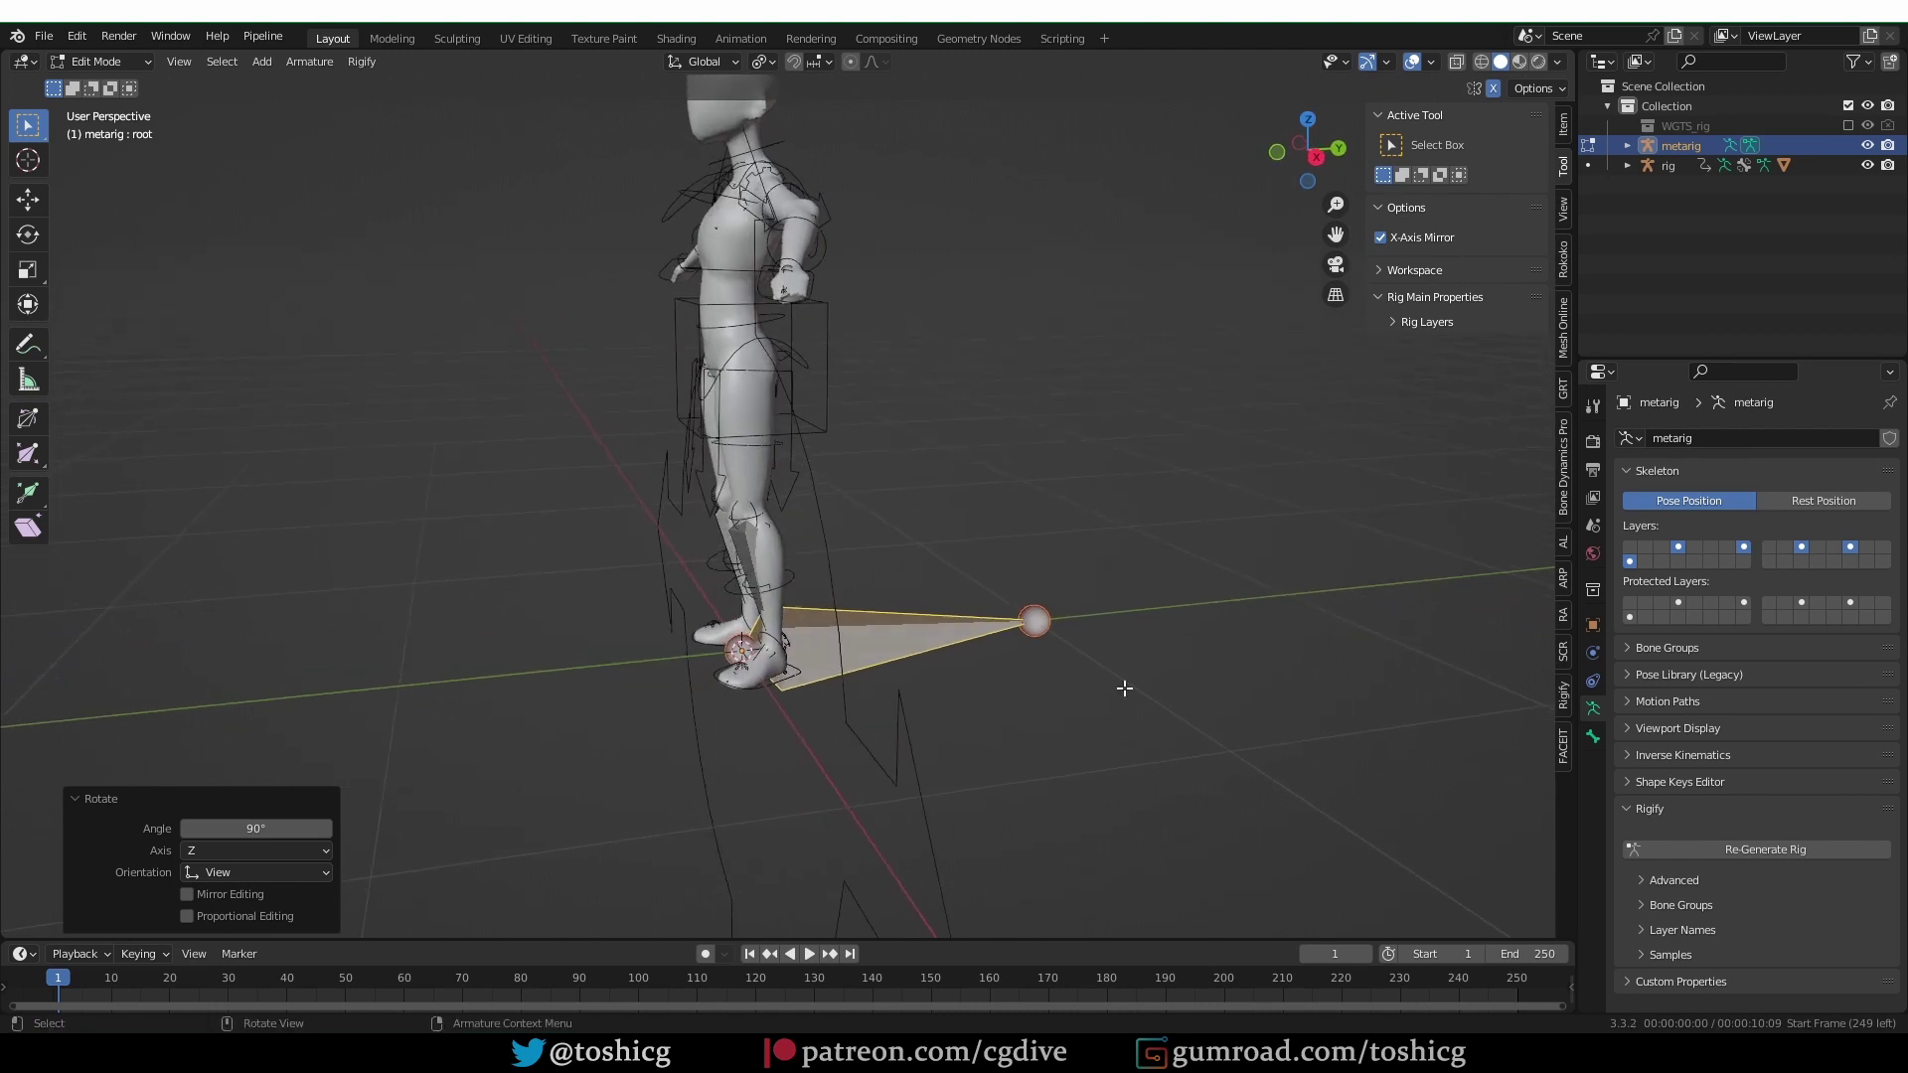
{"action": "left_click", "coordinate": [1689, 729]}
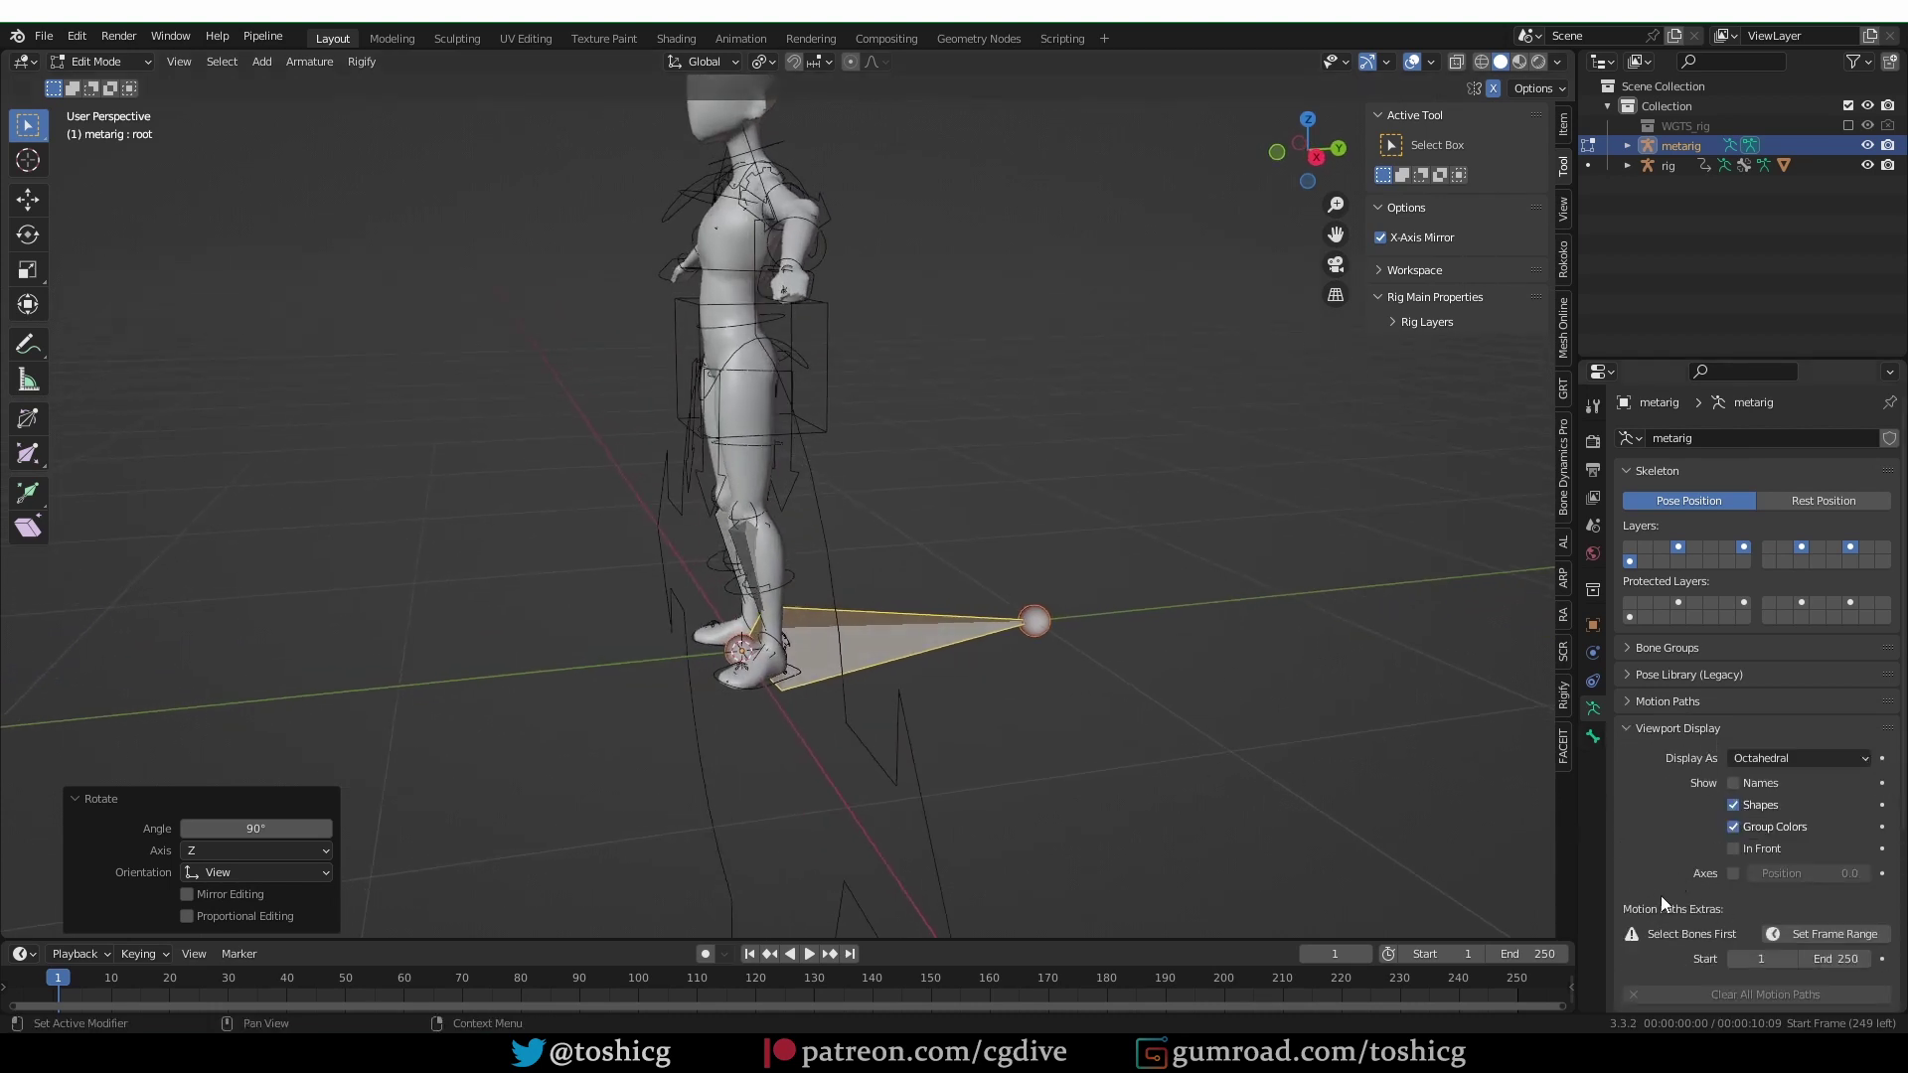
{"action": "left_click", "coordinate": [1733, 874]}
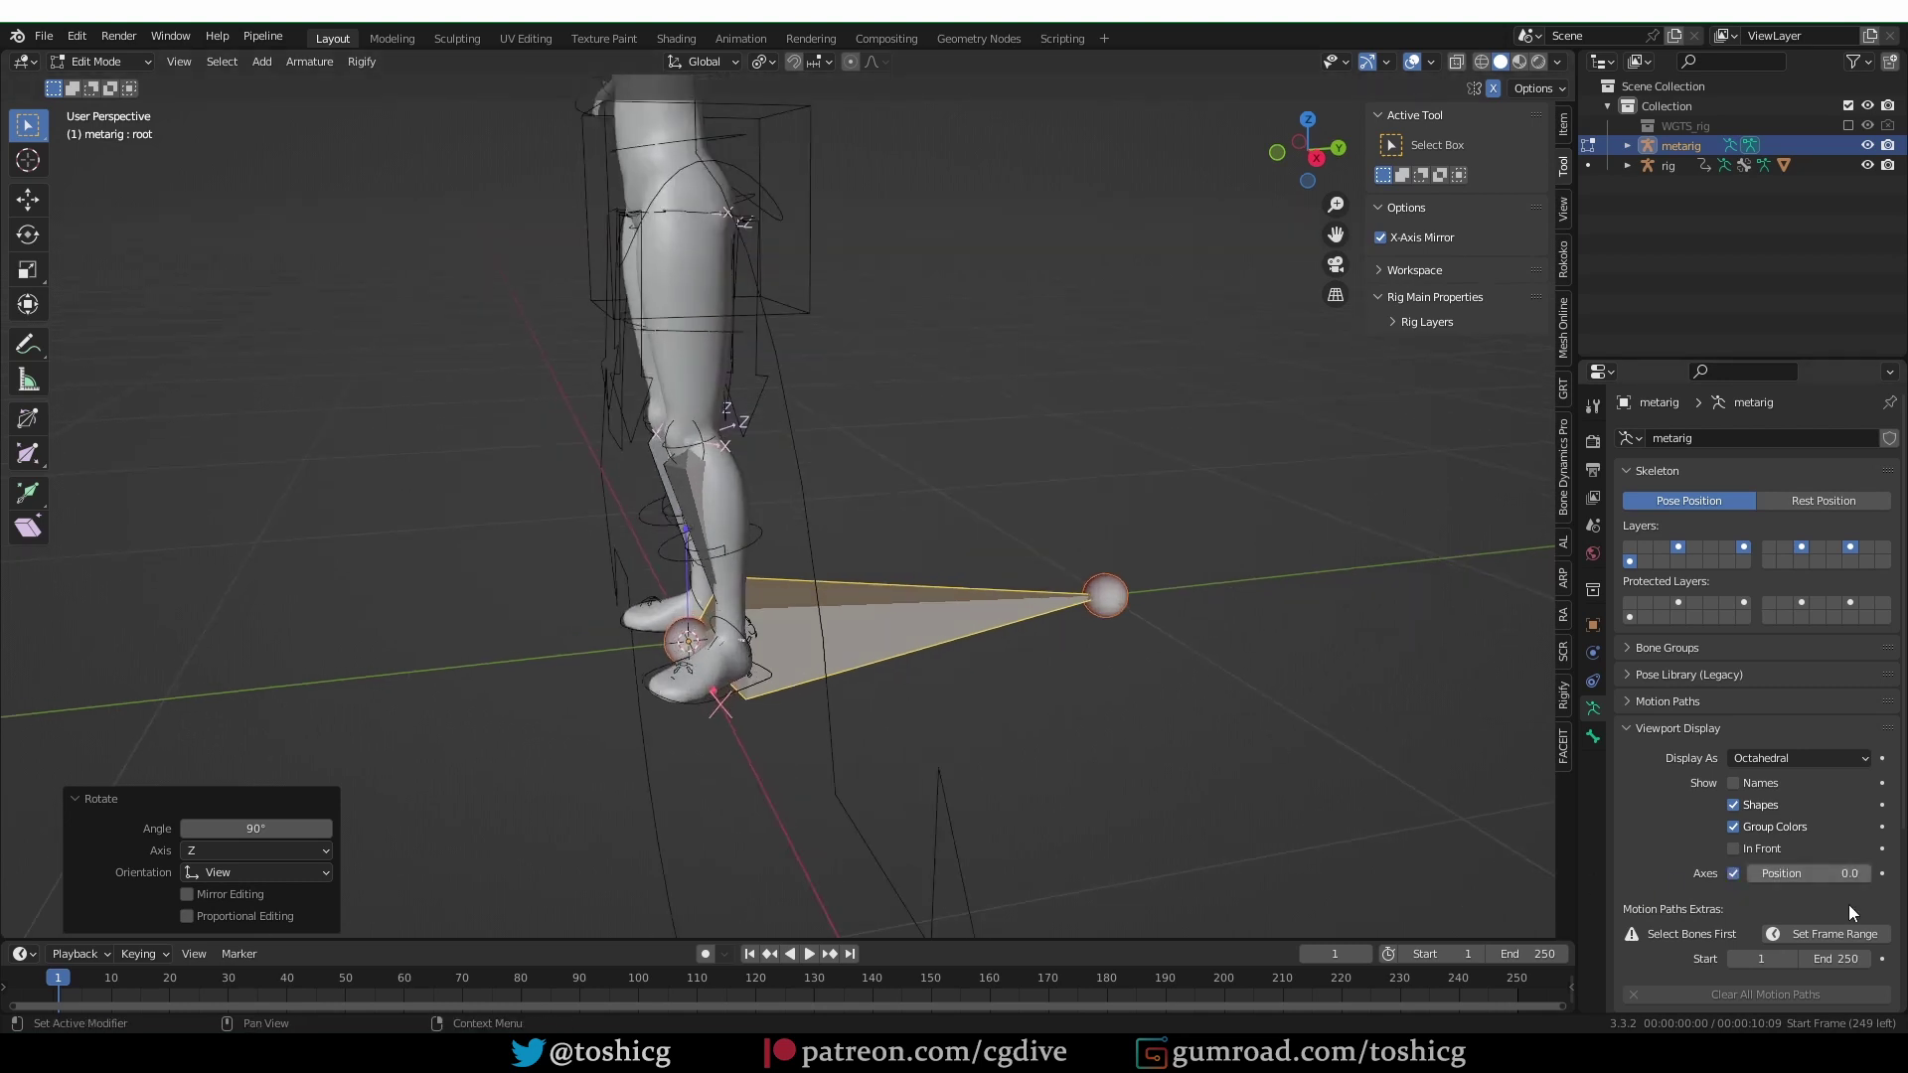
{"action": "left_click_drag", "start_coordinate": [1786, 874], "coordinate": [1821, 874]}
{"action": "middle_click_drag", "start_coordinate": [1142, 637], "coordinate": [1153, 626]}
{"action": "left_click", "coordinate": [1457, 62]}
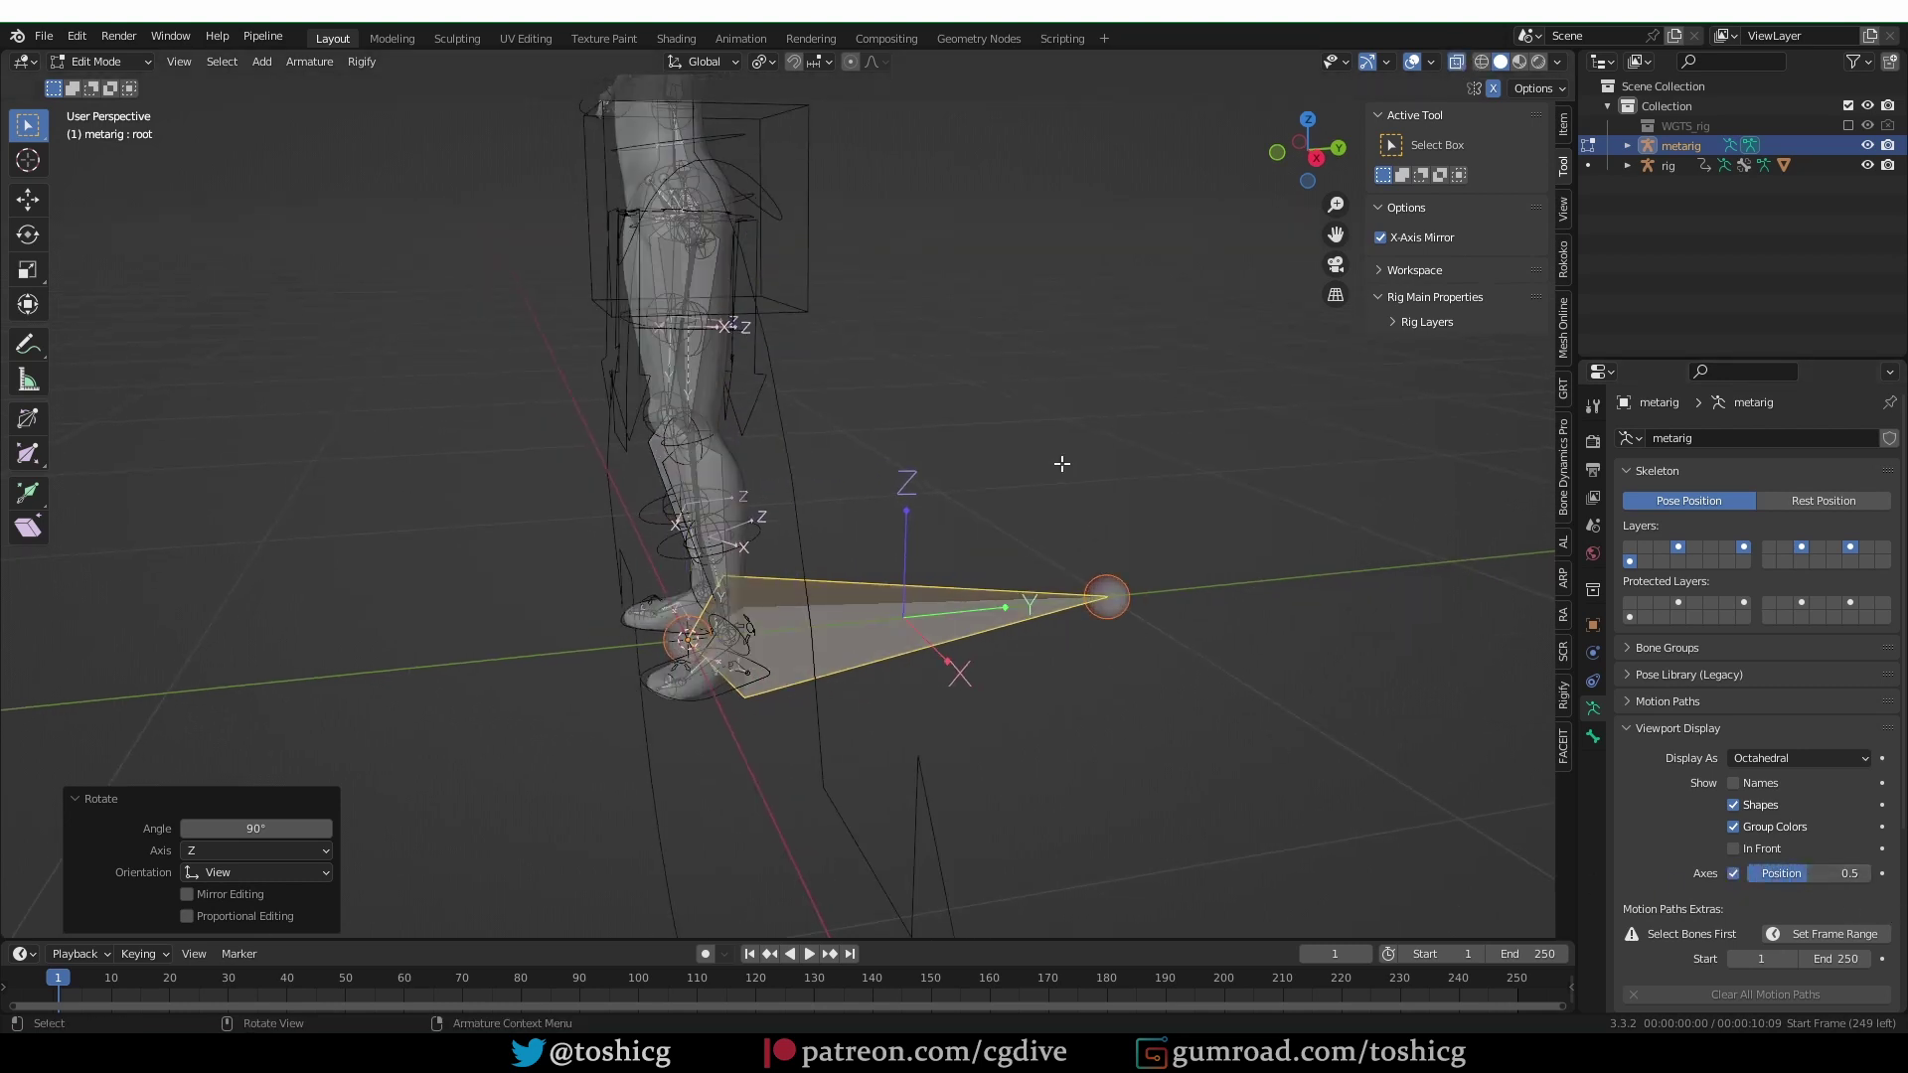
Annotate the navigation gizmo and the root bone's axes with curved strokes to compare their orientation.
{"action": "middle_click_drag", "start_coordinate": [1046, 421], "coordinate": [1115, 408]}
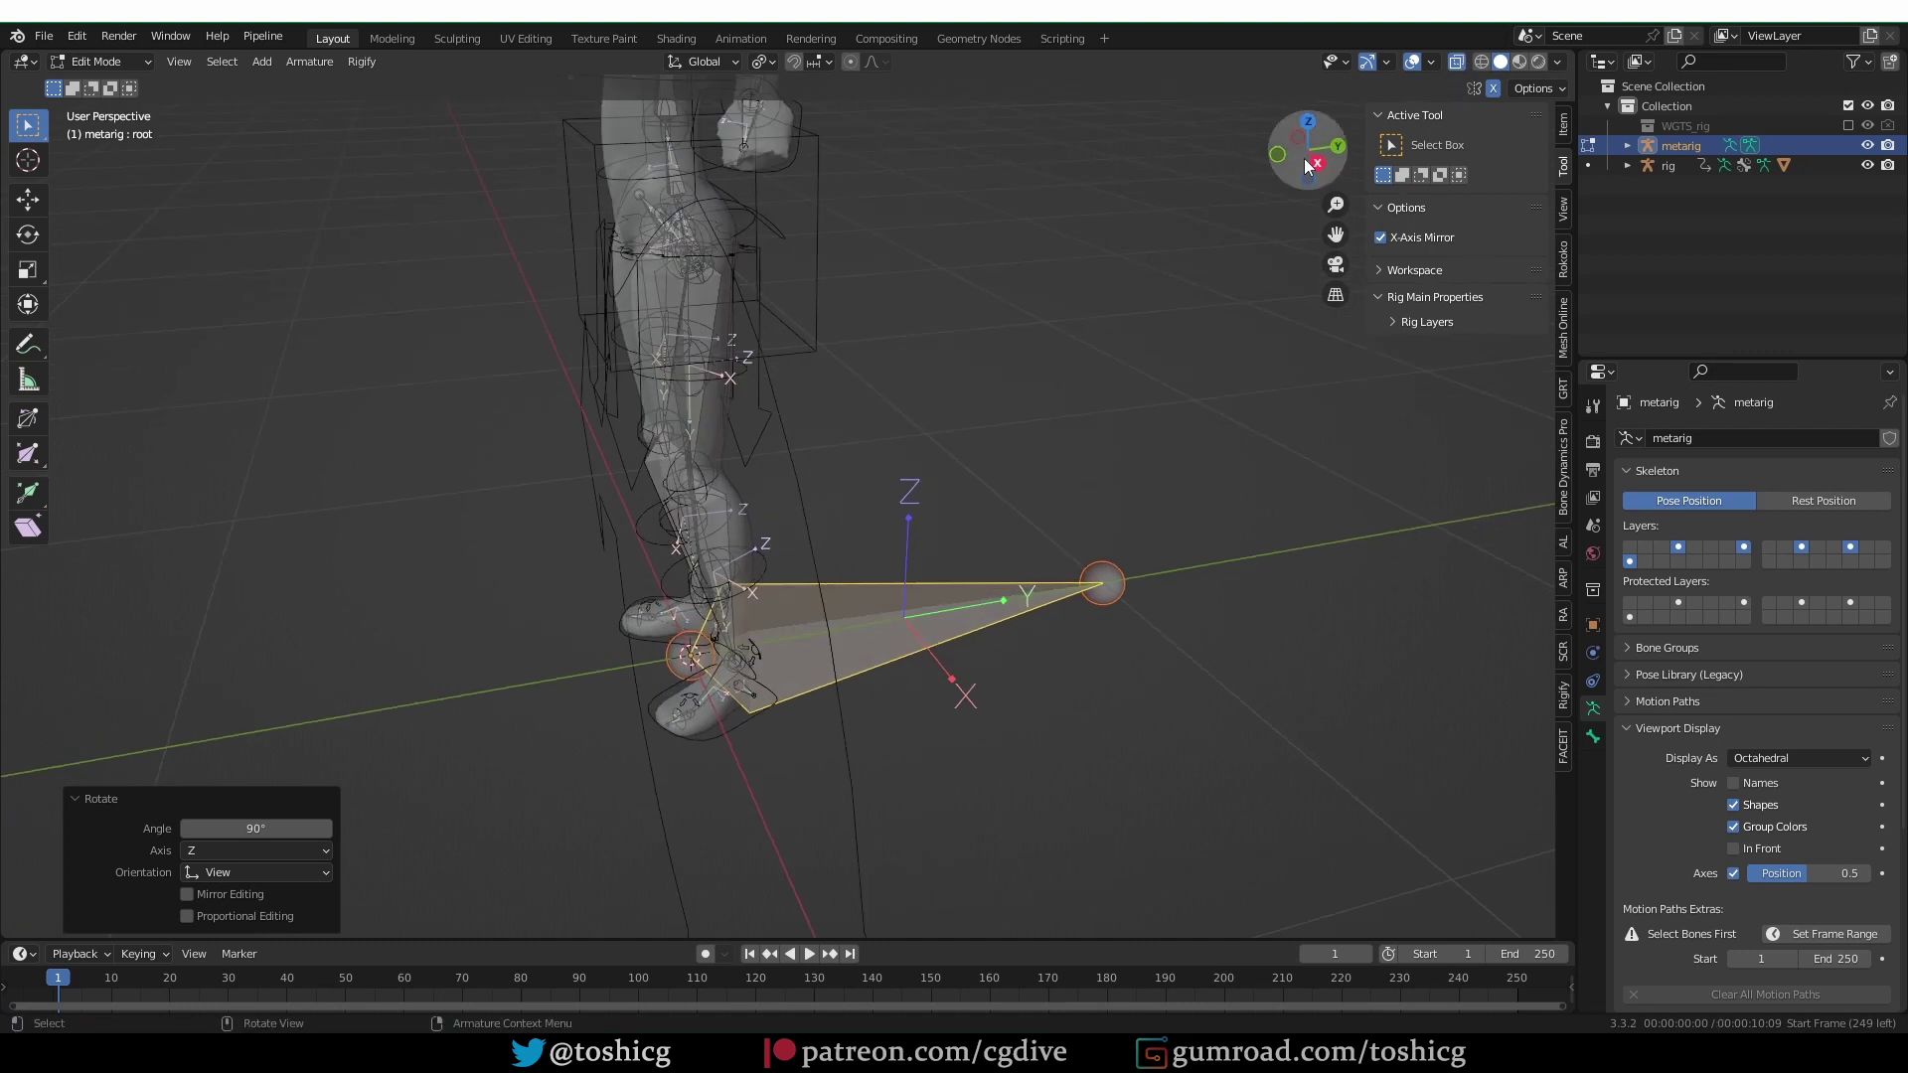
{"action": "mouse_move", "coordinate": [1264, 116]}
{"action": "left_mouse_down"}
{"action": "mouse_move", "coordinate": [1243, 160]}
{"action": "mouse_move", "coordinate": [1284, 204]}
{"action": "left_mouse_up"}
{"action": "mouse_move", "coordinate": [883, 457]}
{"action": "left_mouse_down"}
{"action": "mouse_move", "coordinate": [826, 613]}
{"action": "mouse_move", "coordinate": [883, 675]}
{"action": "mouse_move", "coordinate": [966, 680]}
{"action": "left_mouse_up"}
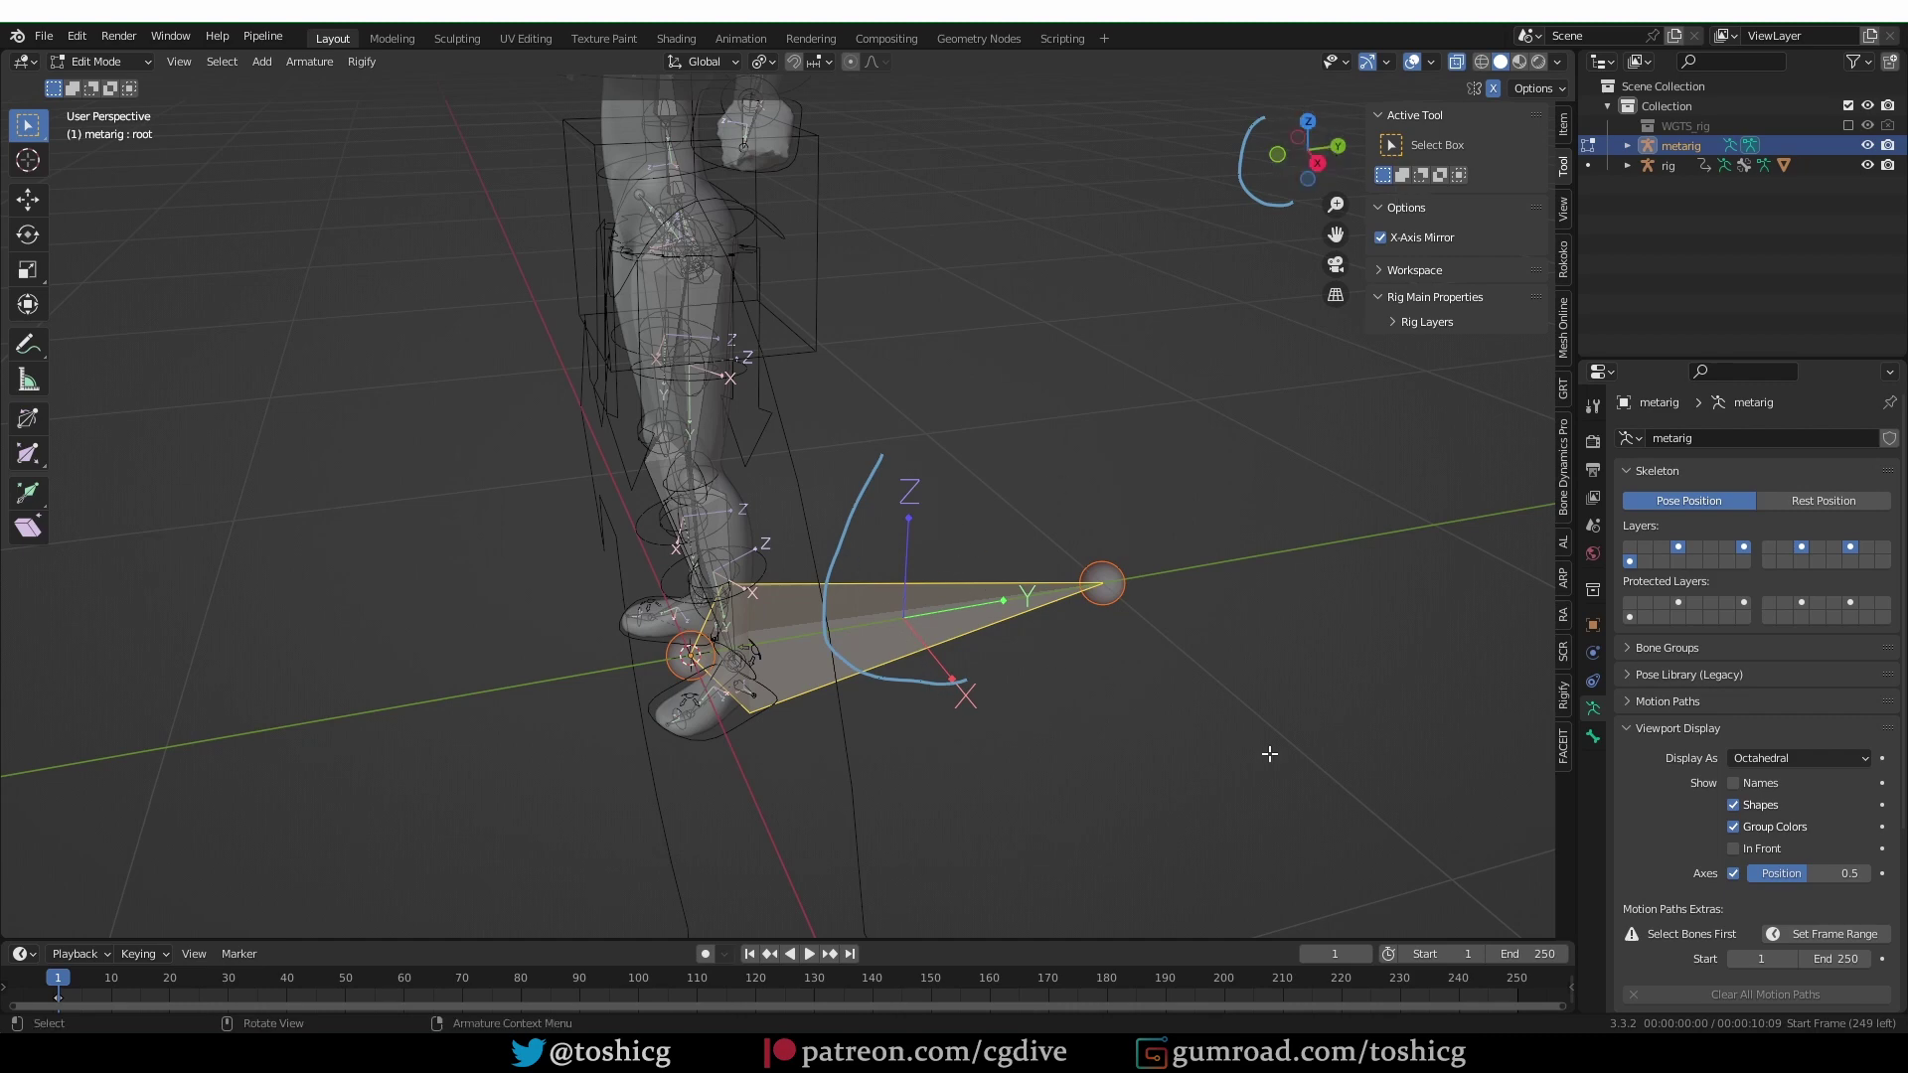
Regenerate the rig from the metarig with the reoriented root bone.
{"action": "left_click", "coordinate": [1594, 681]}
{"action": "left_click", "coordinate": [1593, 708]}
{"action": "scroll", "coordinate": [1764, 954], "scroll_direction": "down", "scroll_amount": 5}
{"action": "left_click", "coordinate": [1763, 867]}
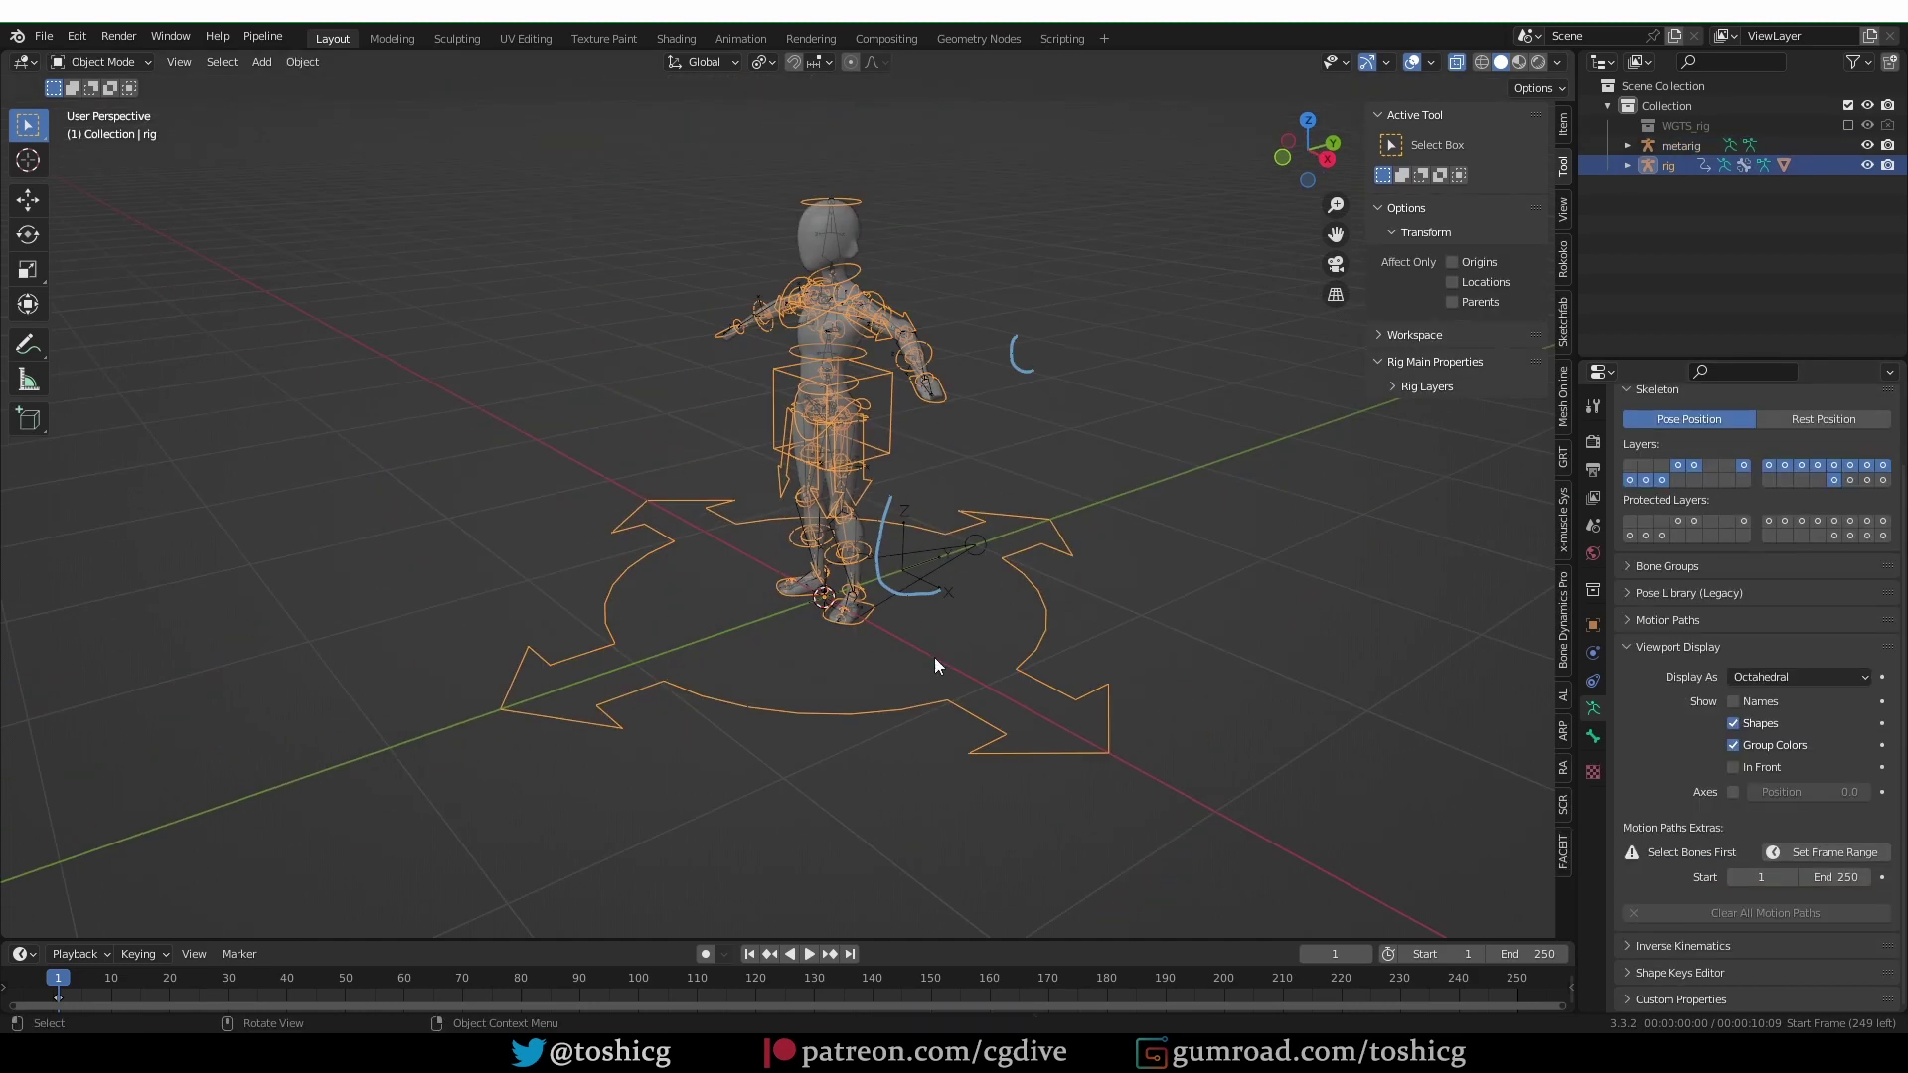
Move the metarig's root bone in Edit Mode to a raised position beside the figure, near its left hand.
{"action": "left_click", "coordinate": [1679, 147]}
{"action": "key", "text": "ctrl+Tab"}
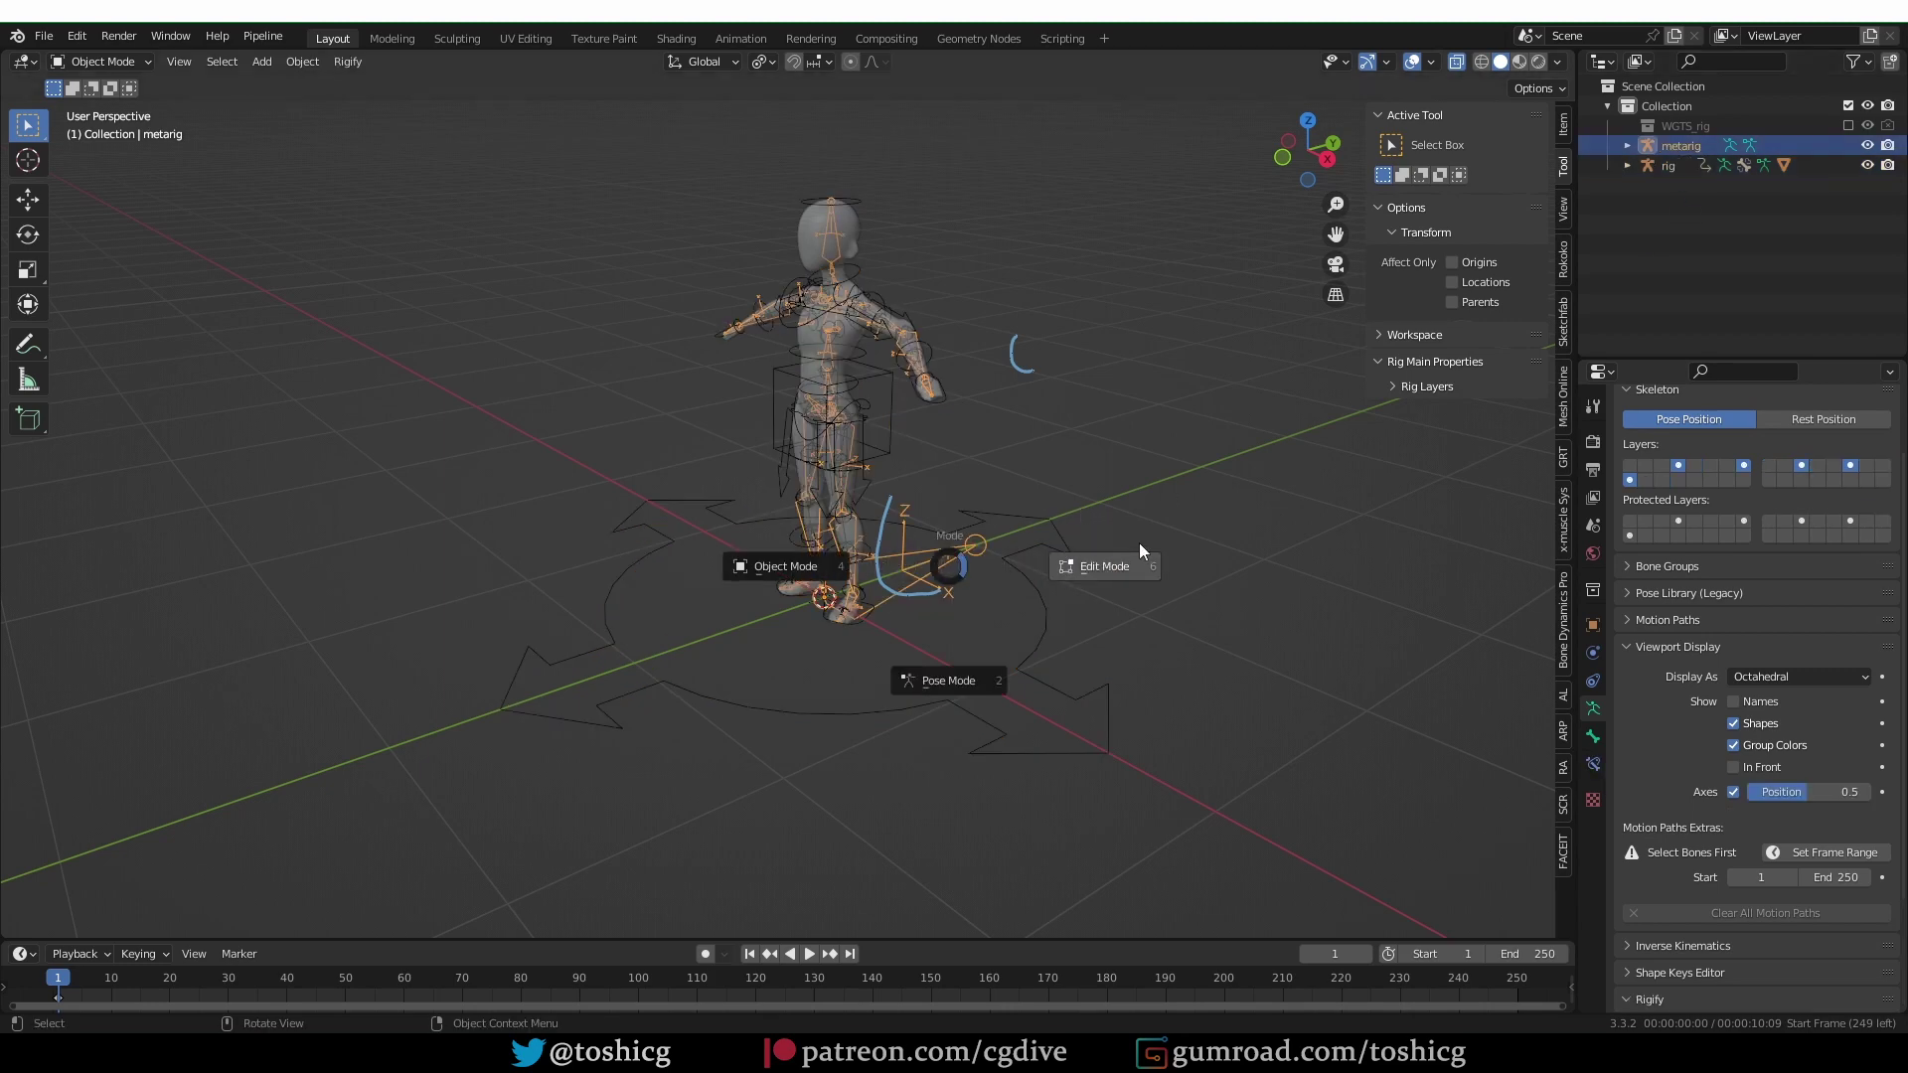
{"action": "left_click", "coordinate": [1137, 564]}
{"action": "key", "text": "g"}
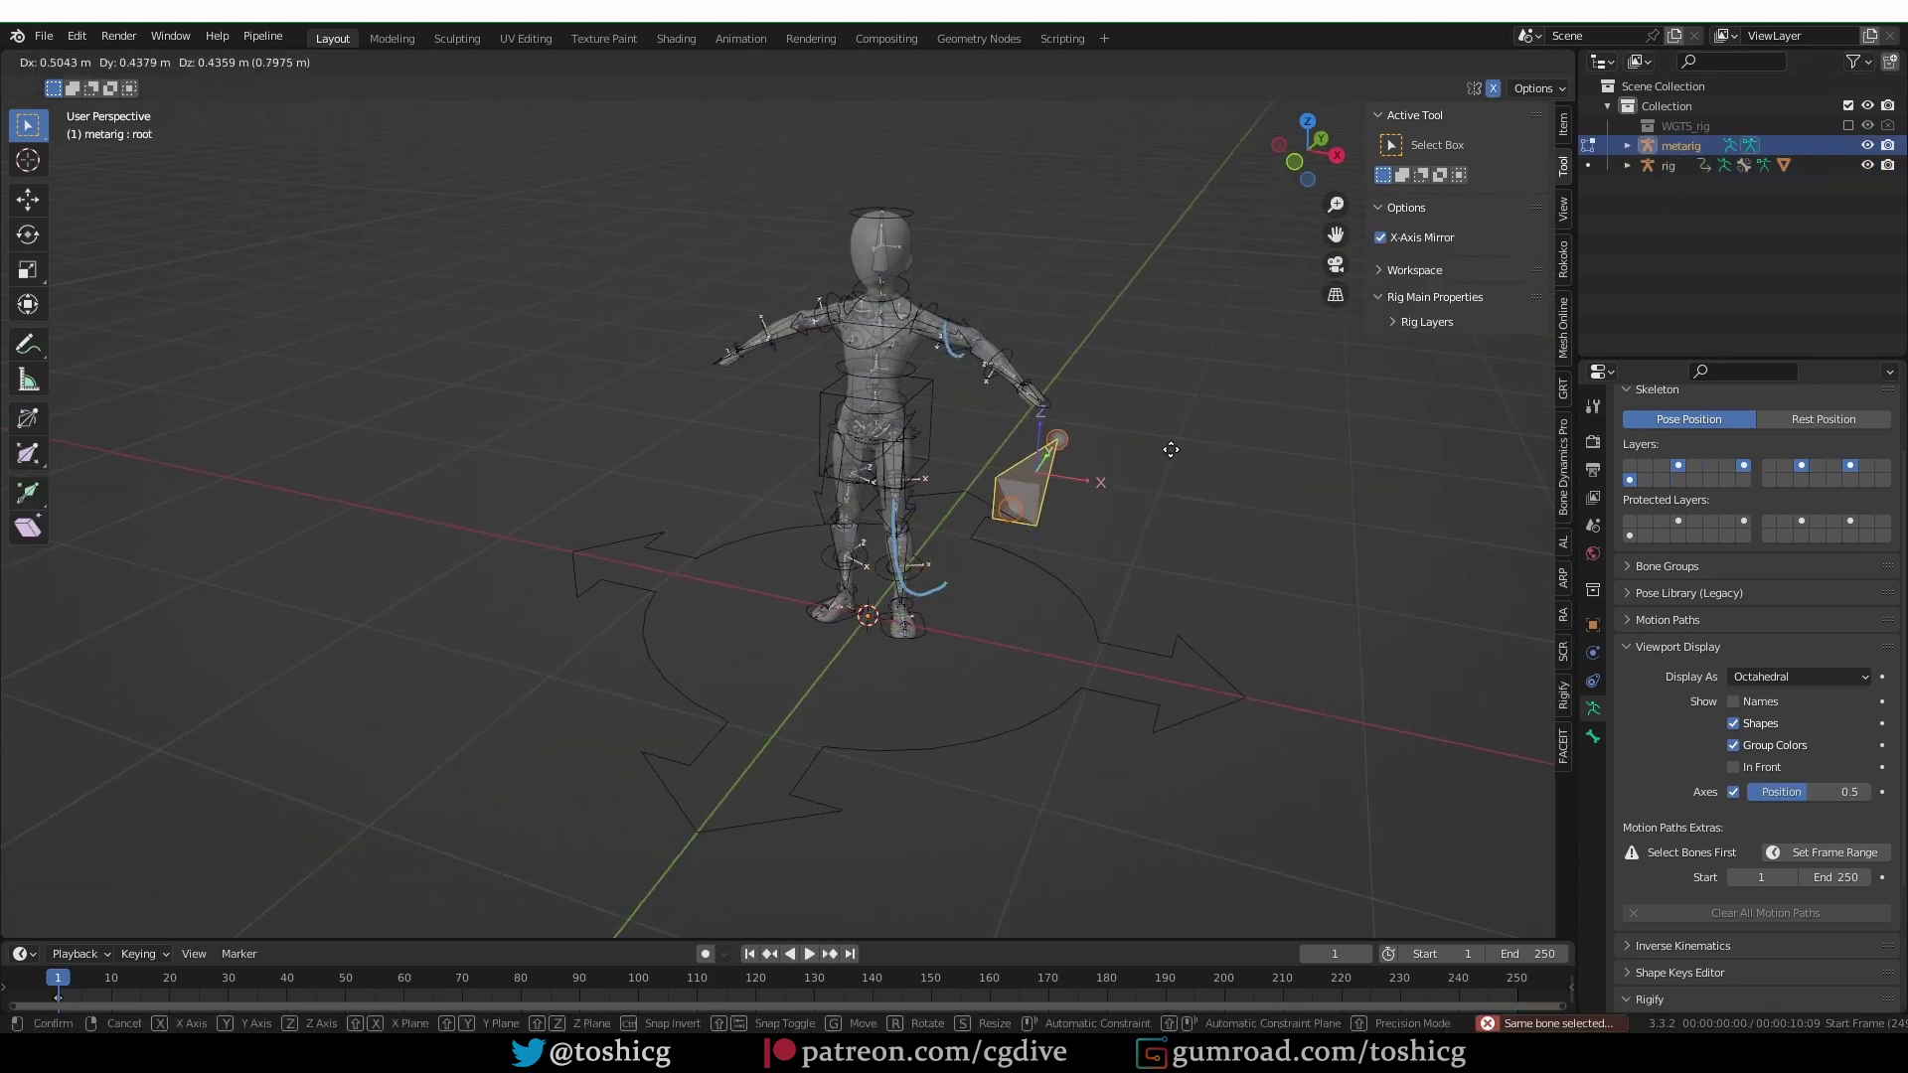
{"action": "left_click", "coordinate": [1090, 511]}
Regenerate the rig with the relocated root bone and inspect the root control's new position.
{"action": "scroll", "coordinate": [1774, 918], "scroll_direction": "down", "scroll_amount": 4}
{"action": "left_click", "coordinate": [1766, 868]}
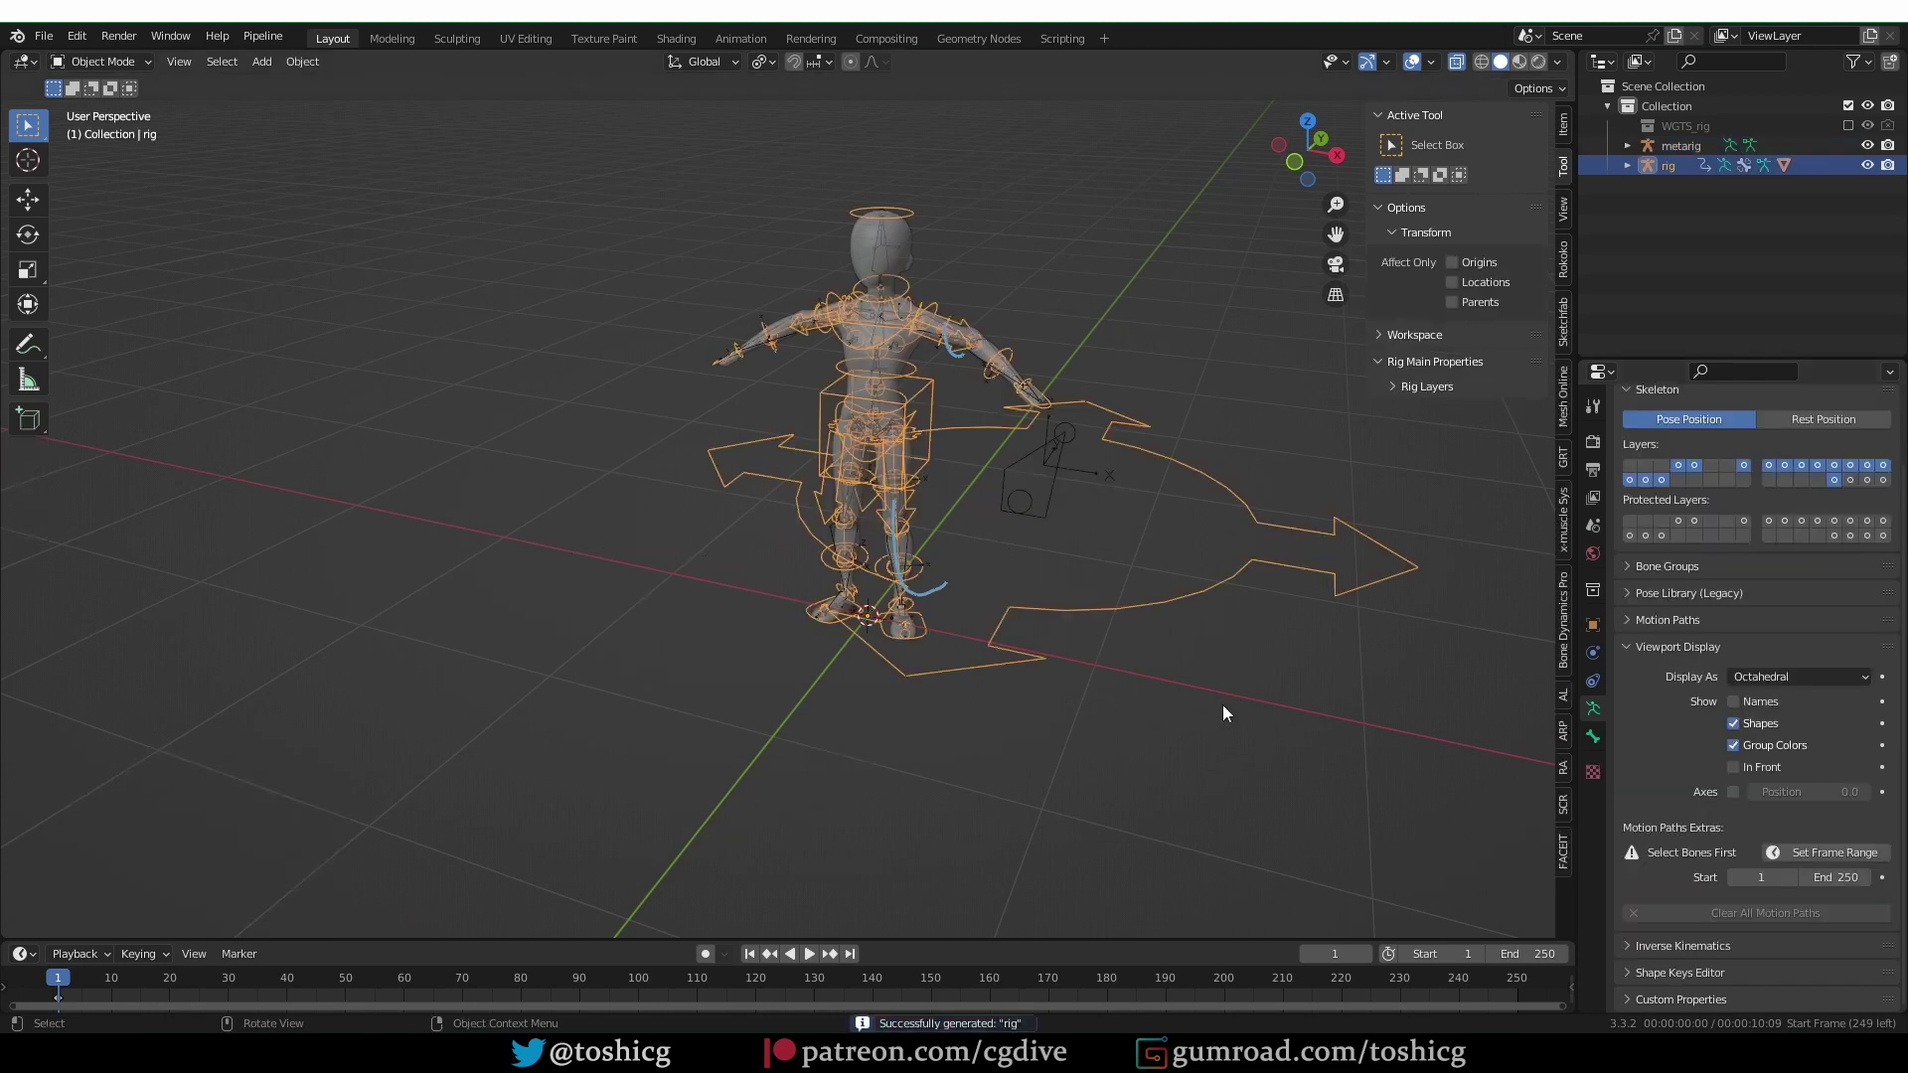
{"action": "middle_click_drag", "start_coordinate": [1125, 522], "coordinate": [1172, 400]}
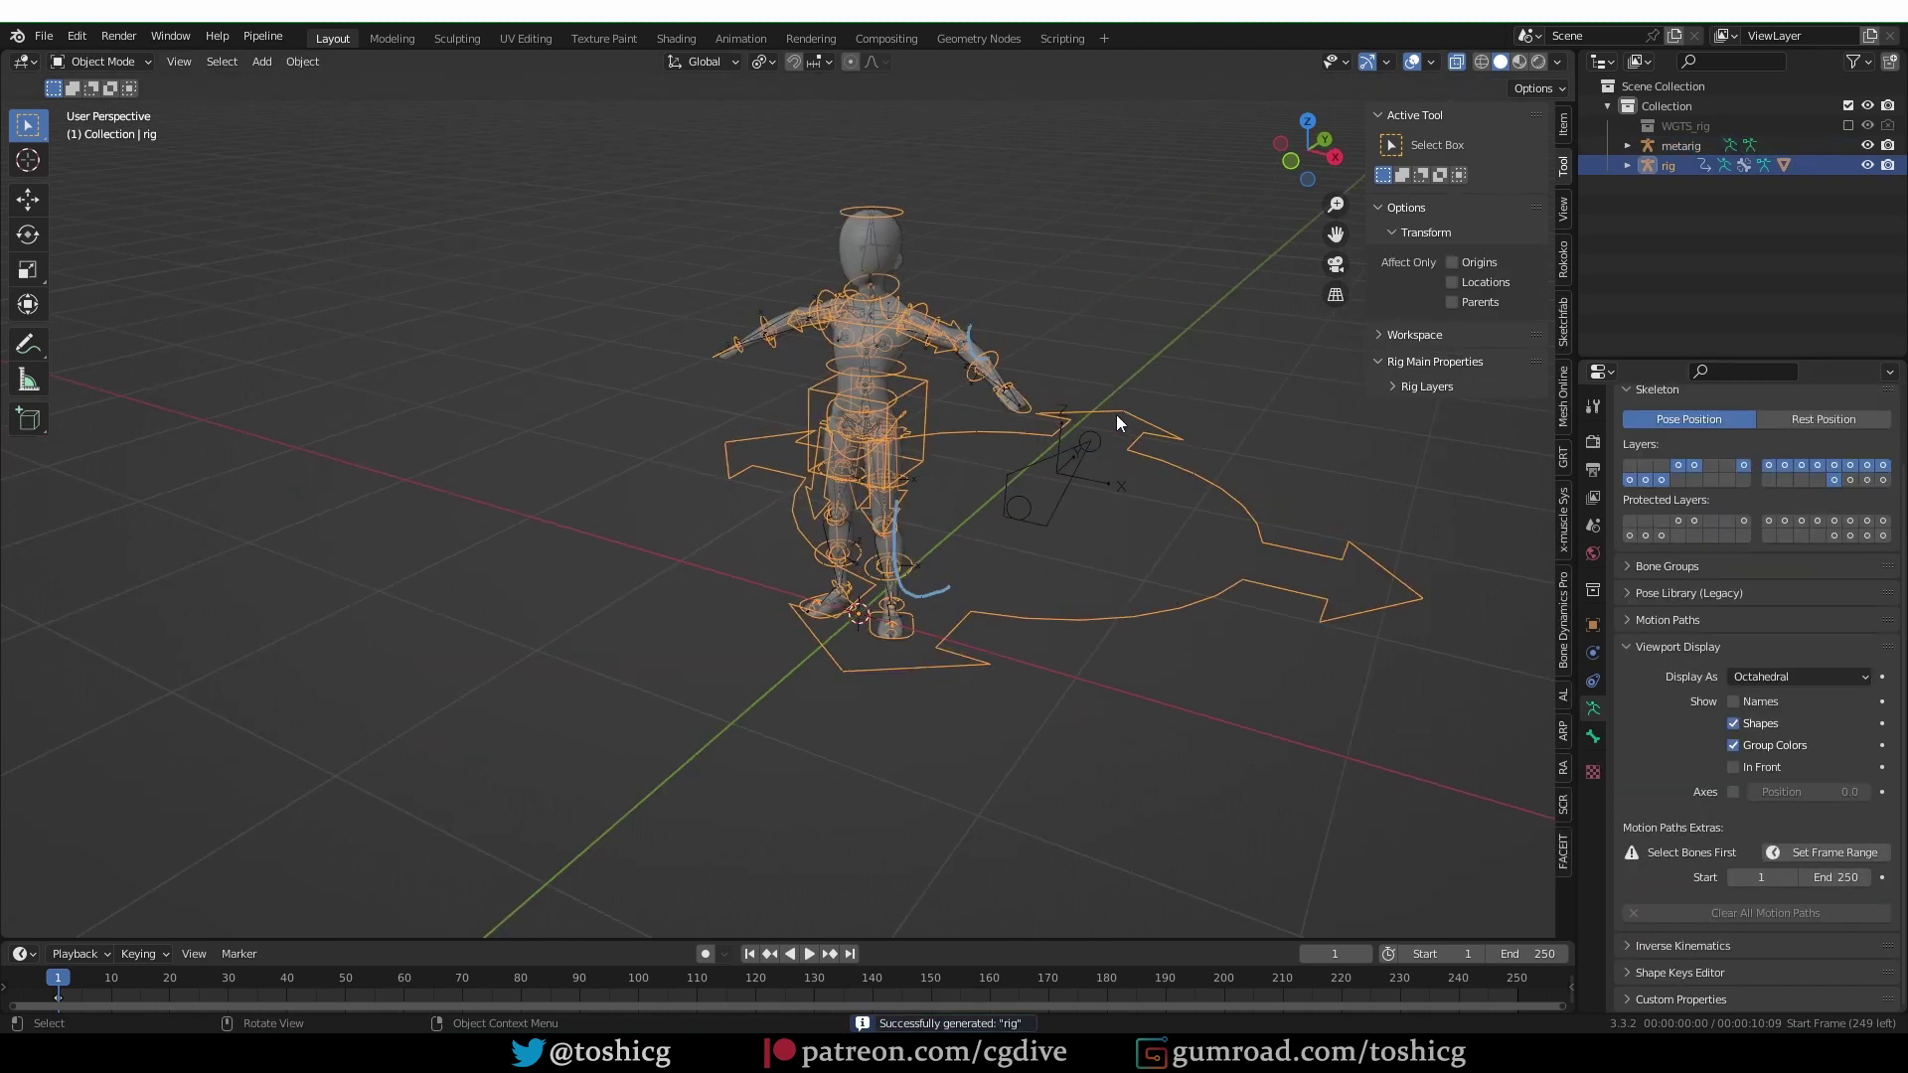
{"action": "middle_click_drag", "start_coordinate": [991, 542], "coordinate": [1094, 474]}
Scale the metarig's root bone to about 0.39 in Edit Mode and regenerate the rig.
{"action": "left_click", "coordinate": [1680, 146]}
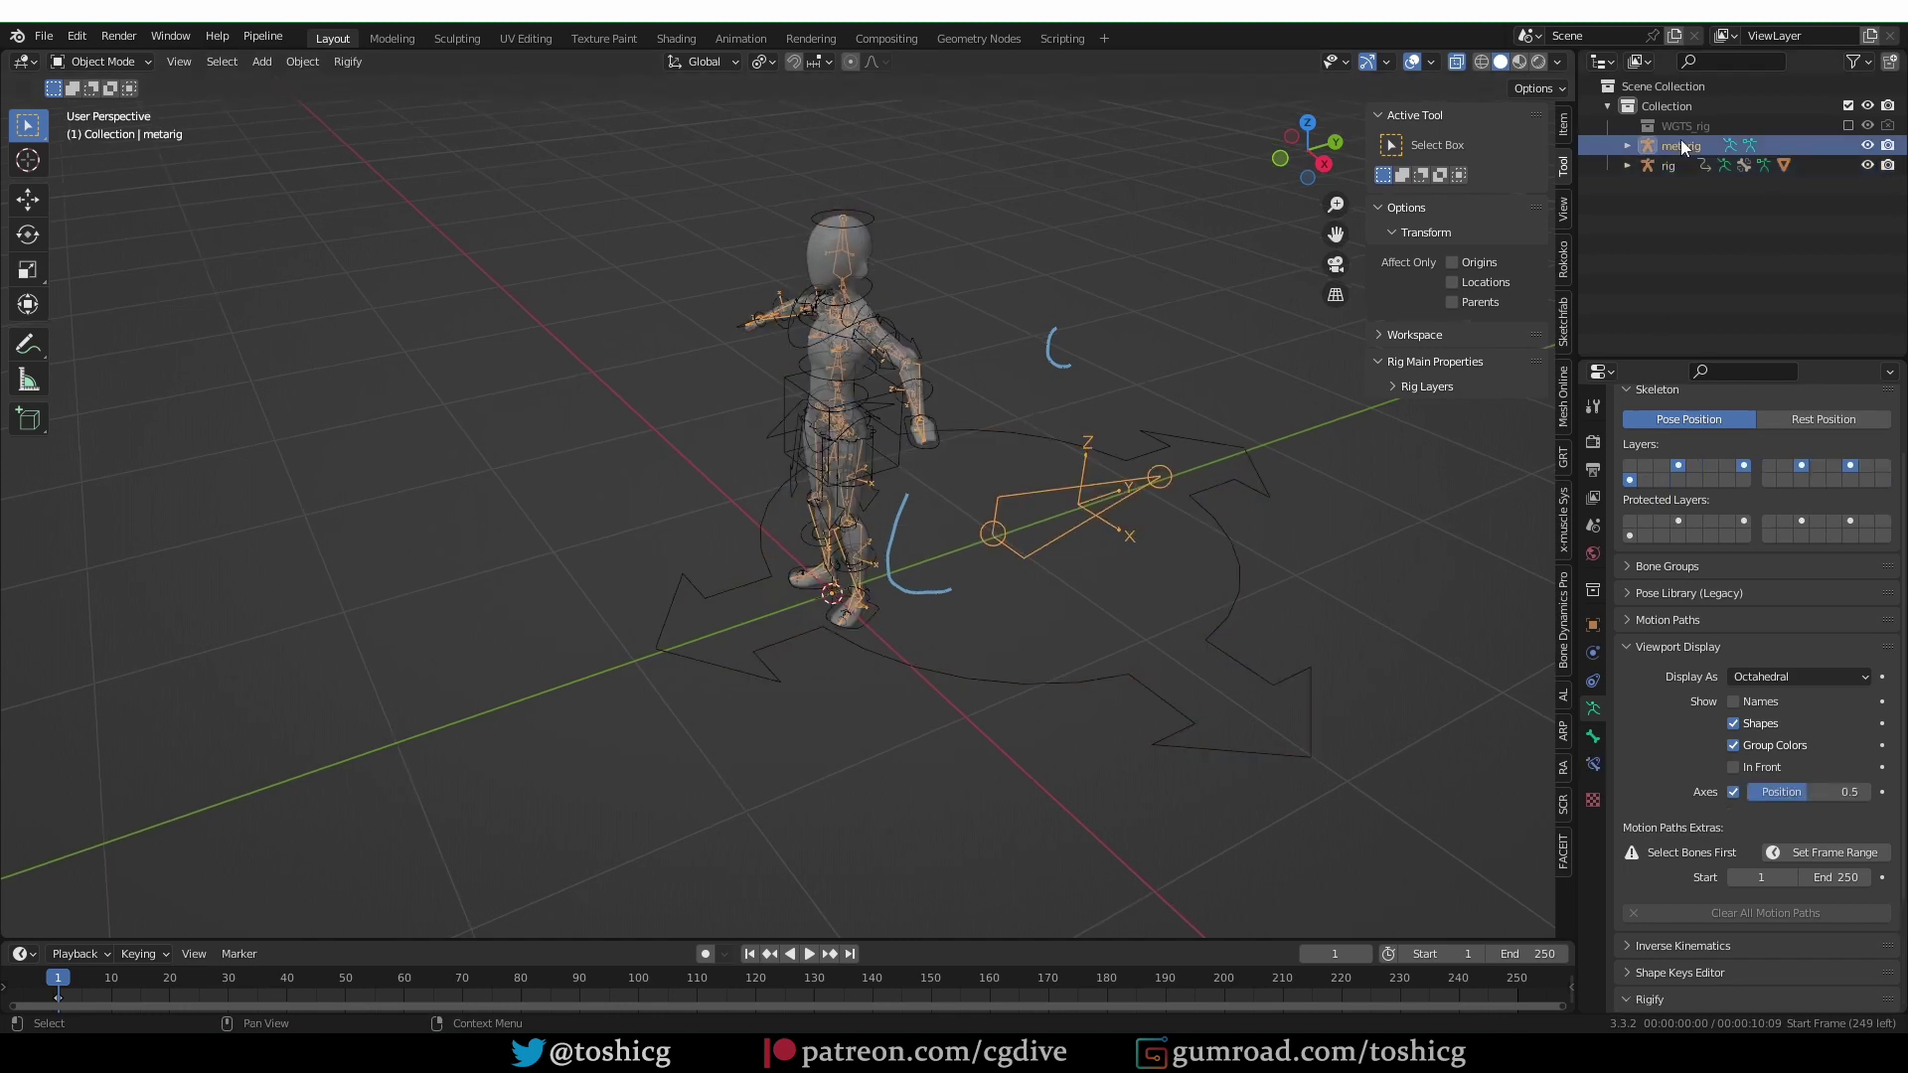
{"action": "key", "text": "Tab"}
{"action": "key", "text": "s"}
{"action": "left_click", "coordinate": [1116, 507]}
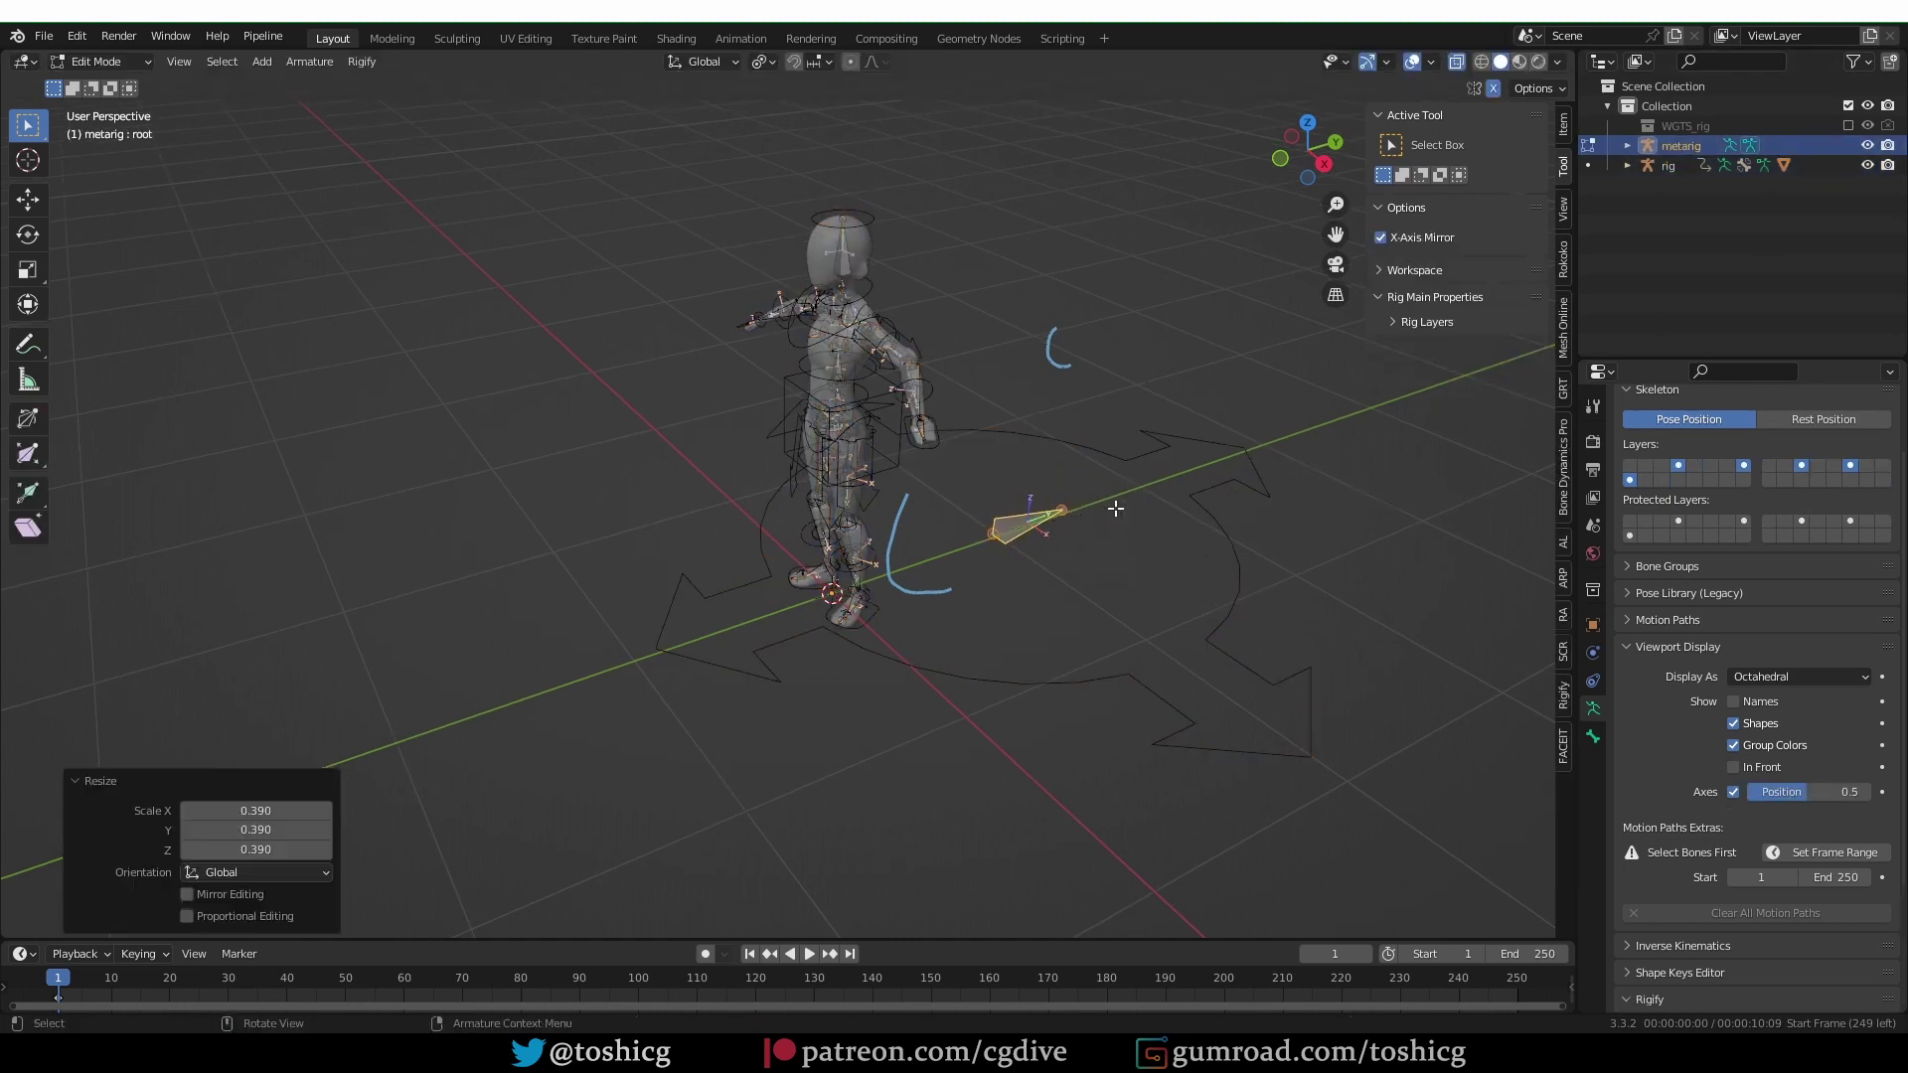
{"action": "scroll", "coordinate": [1692, 743], "scroll_direction": "down", "scroll_amount": 4}
{"action": "left_click", "coordinate": [1744, 867]}
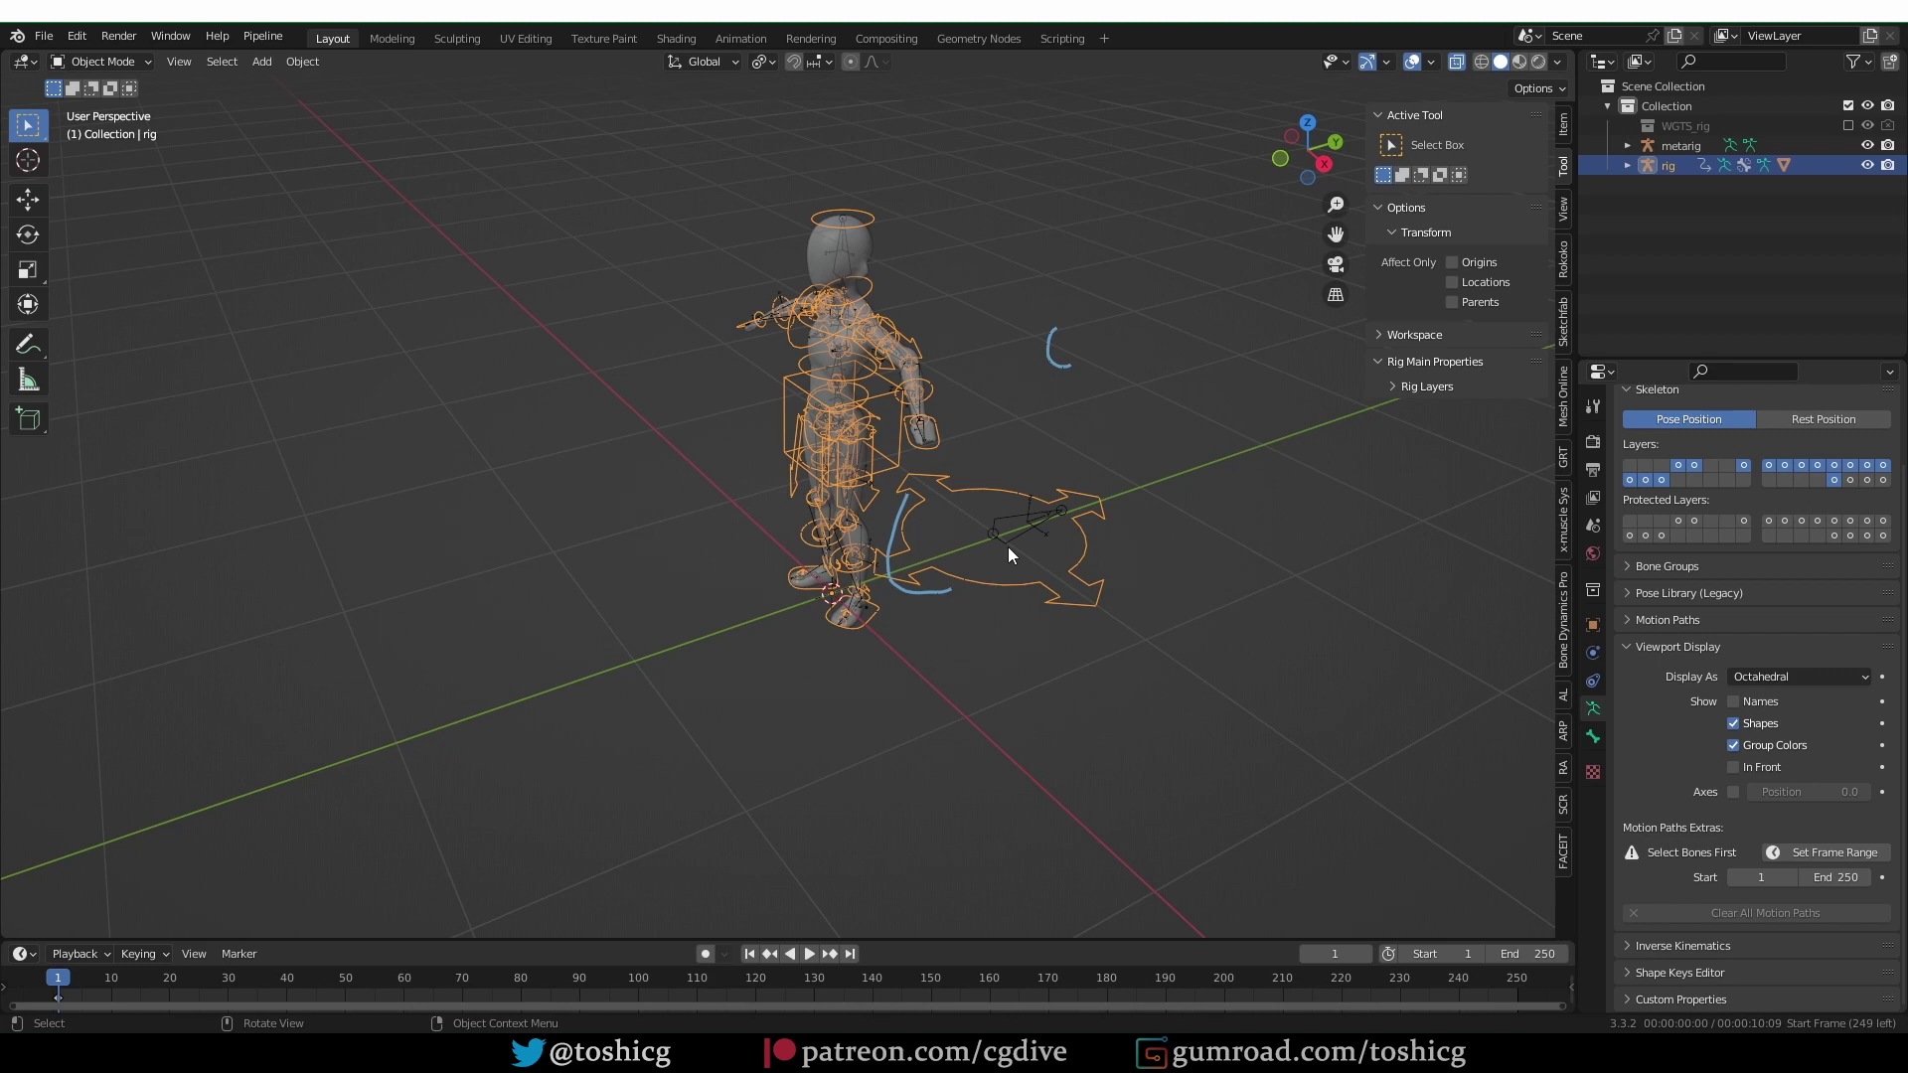
Rotate the metarig's root bone freely in Edit Mode by trackball angles of 85.4° and -7.45°, and regenerate the rig.
{"action": "left_click", "coordinate": [1008, 517]}
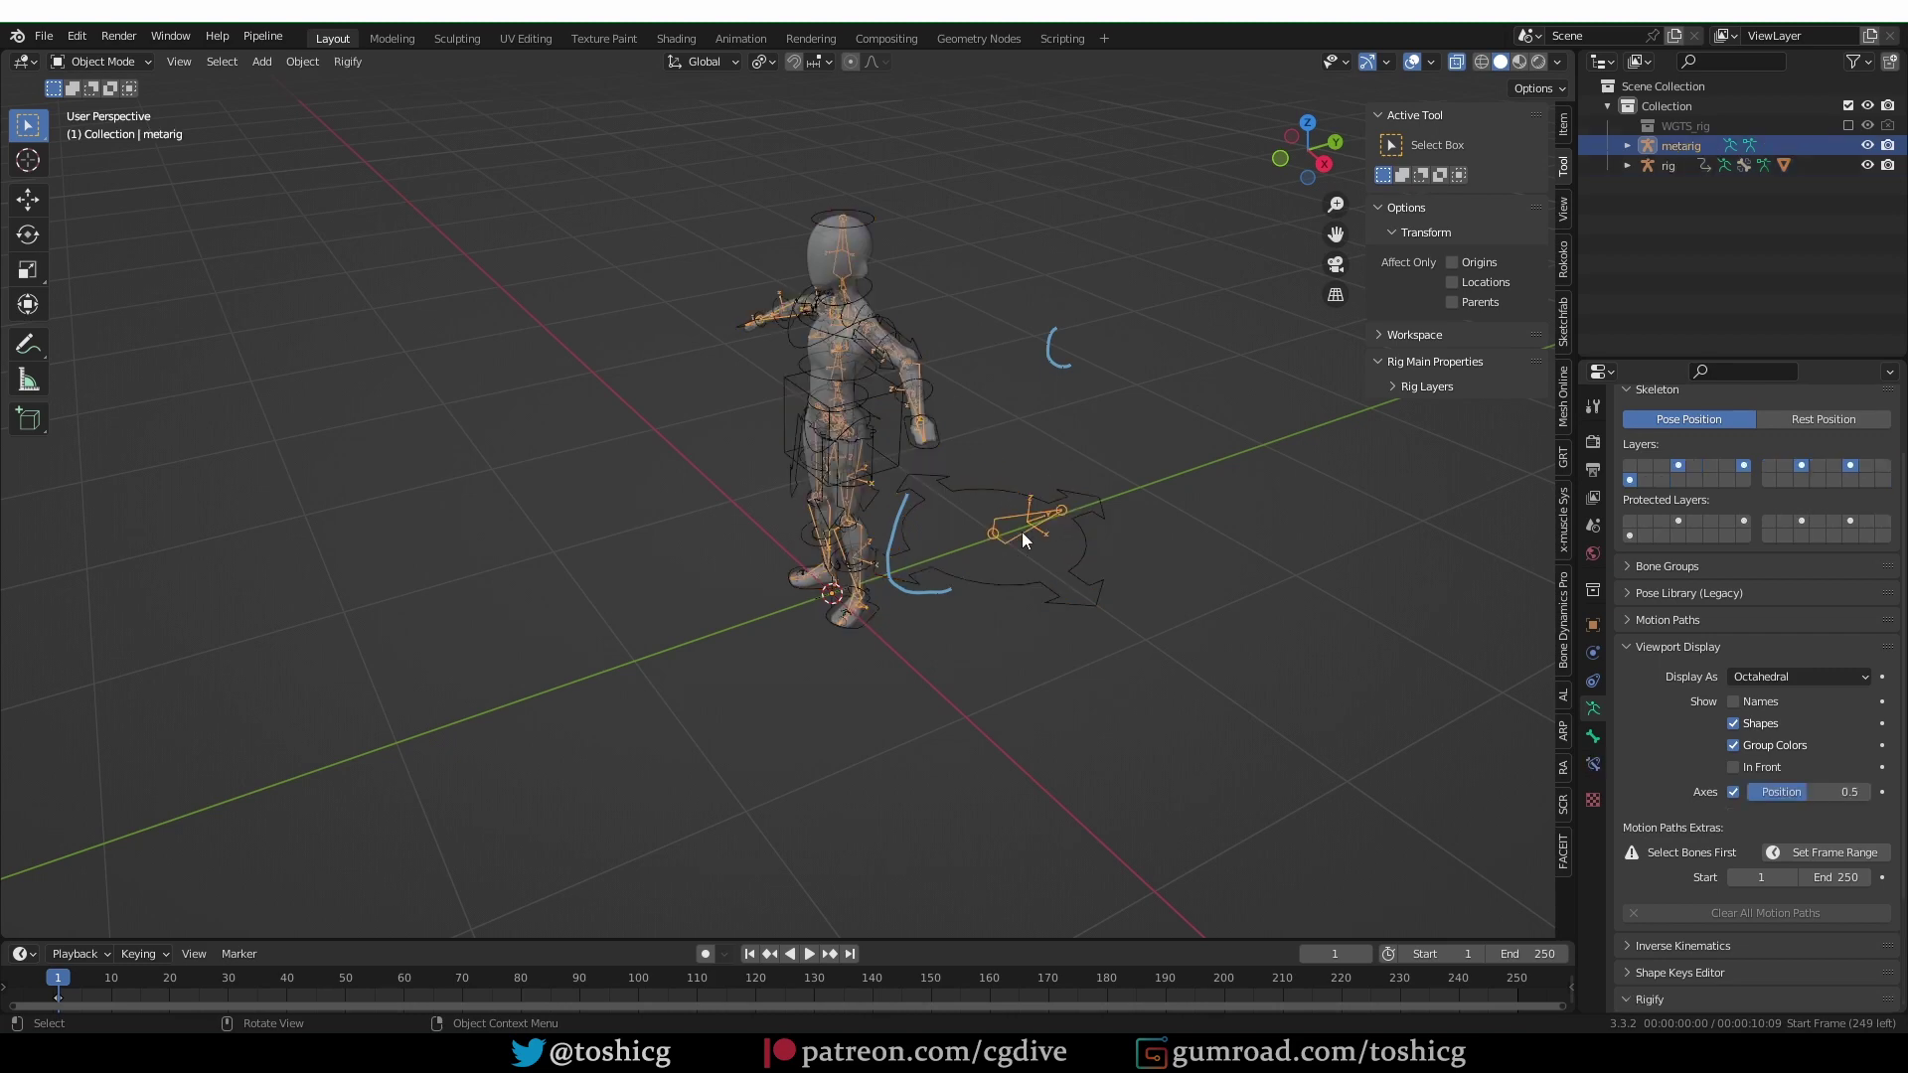
{"action": "key", "text": "Tab"}
{"action": "middle_click_drag", "start_coordinate": [1034, 505], "coordinate": [1004, 527]}
{"action": "key", "text": "r"}
{"action": "key", "text": "r"}
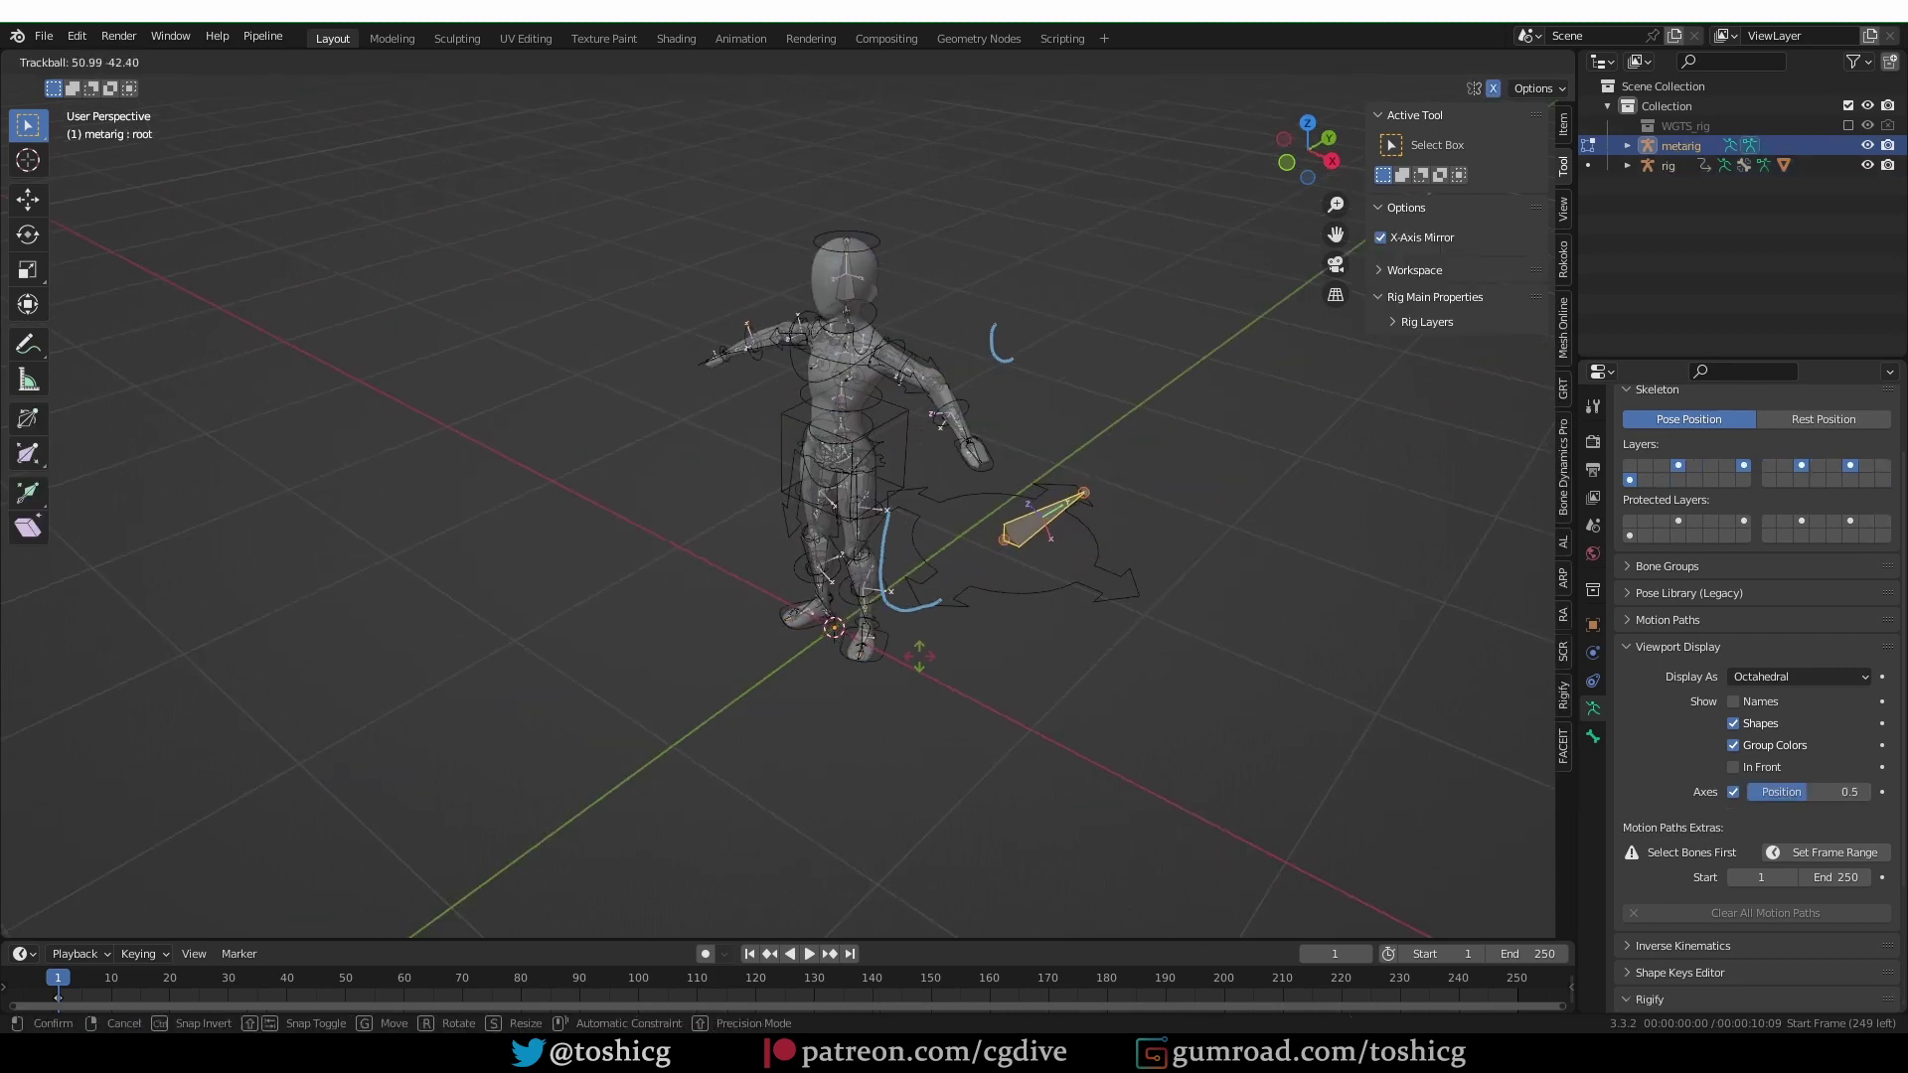
{"action": "left_click", "coordinate": [987, 695]}
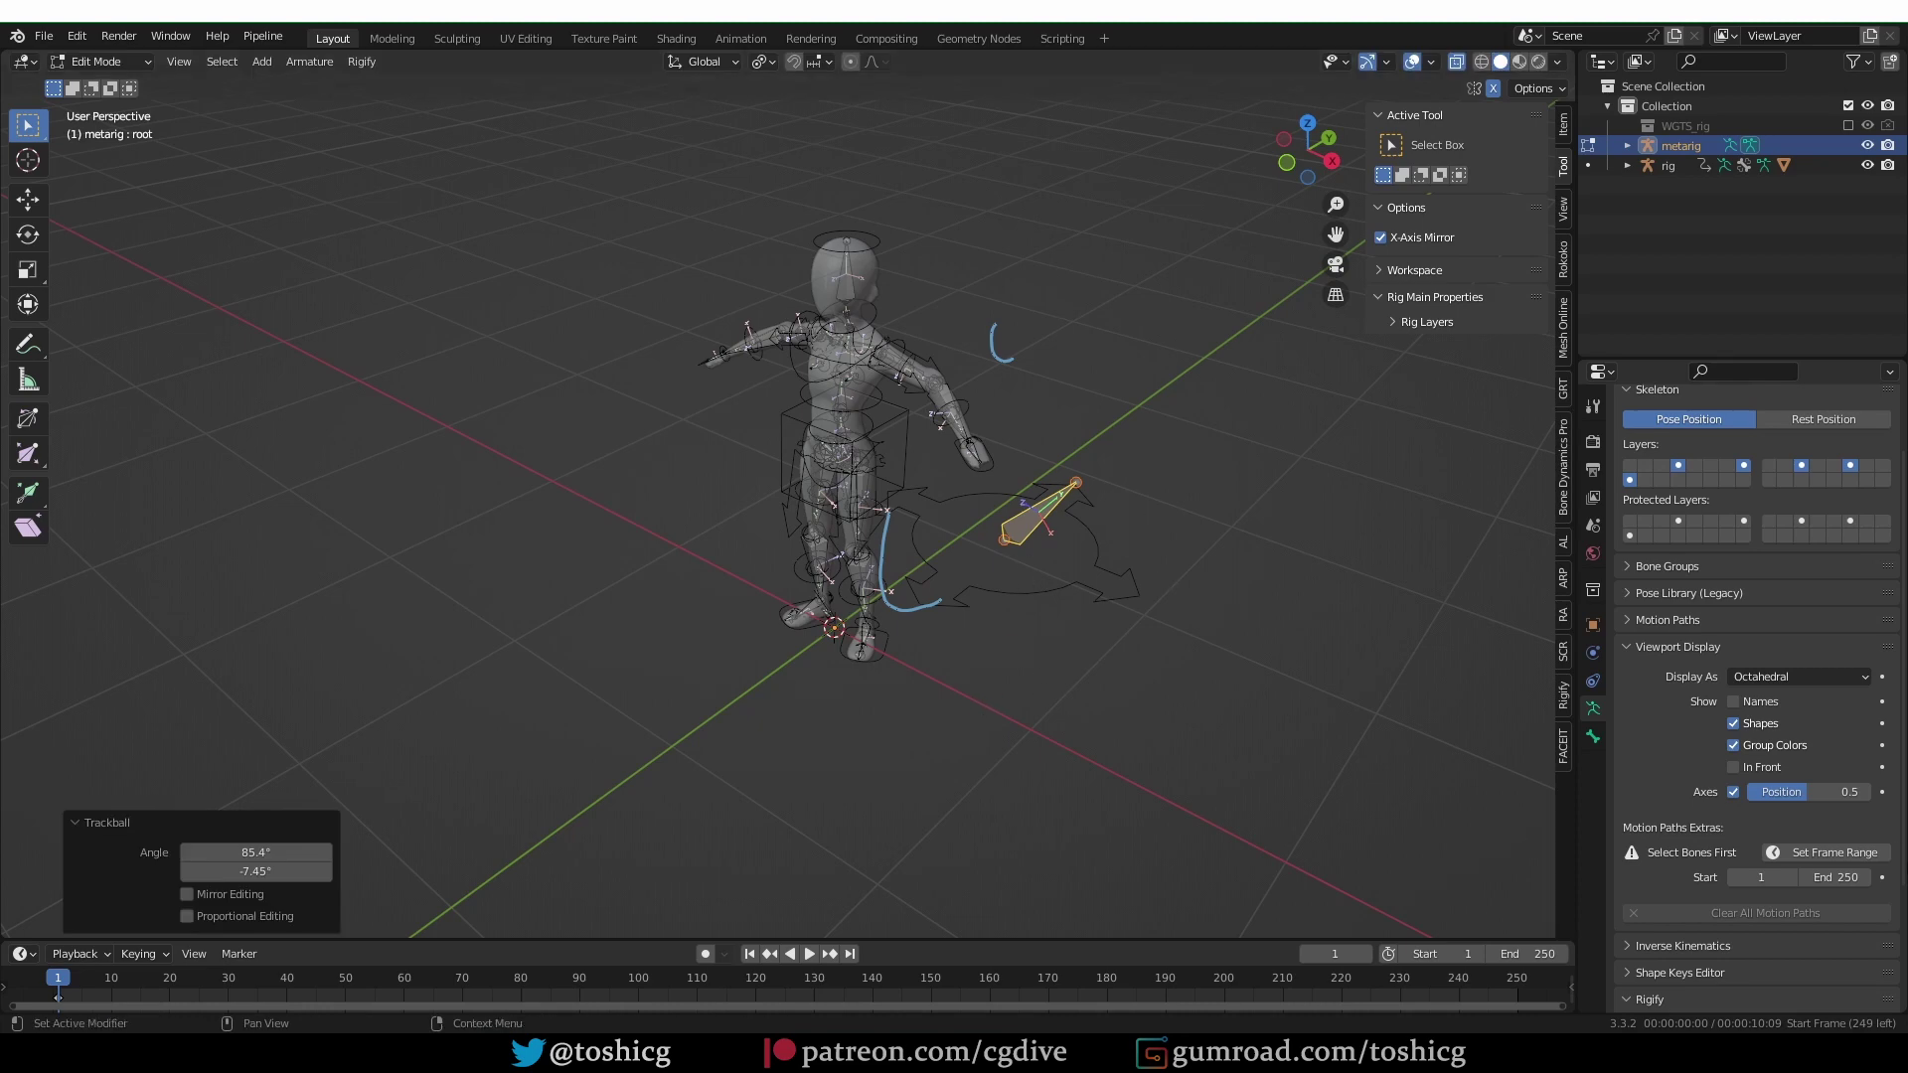
{"action": "scroll", "coordinate": [1750, 918], "scroll_direction": "down", "scroll_amount": 5}
{"action": "left_click", "coordinate": [1767, 868]}
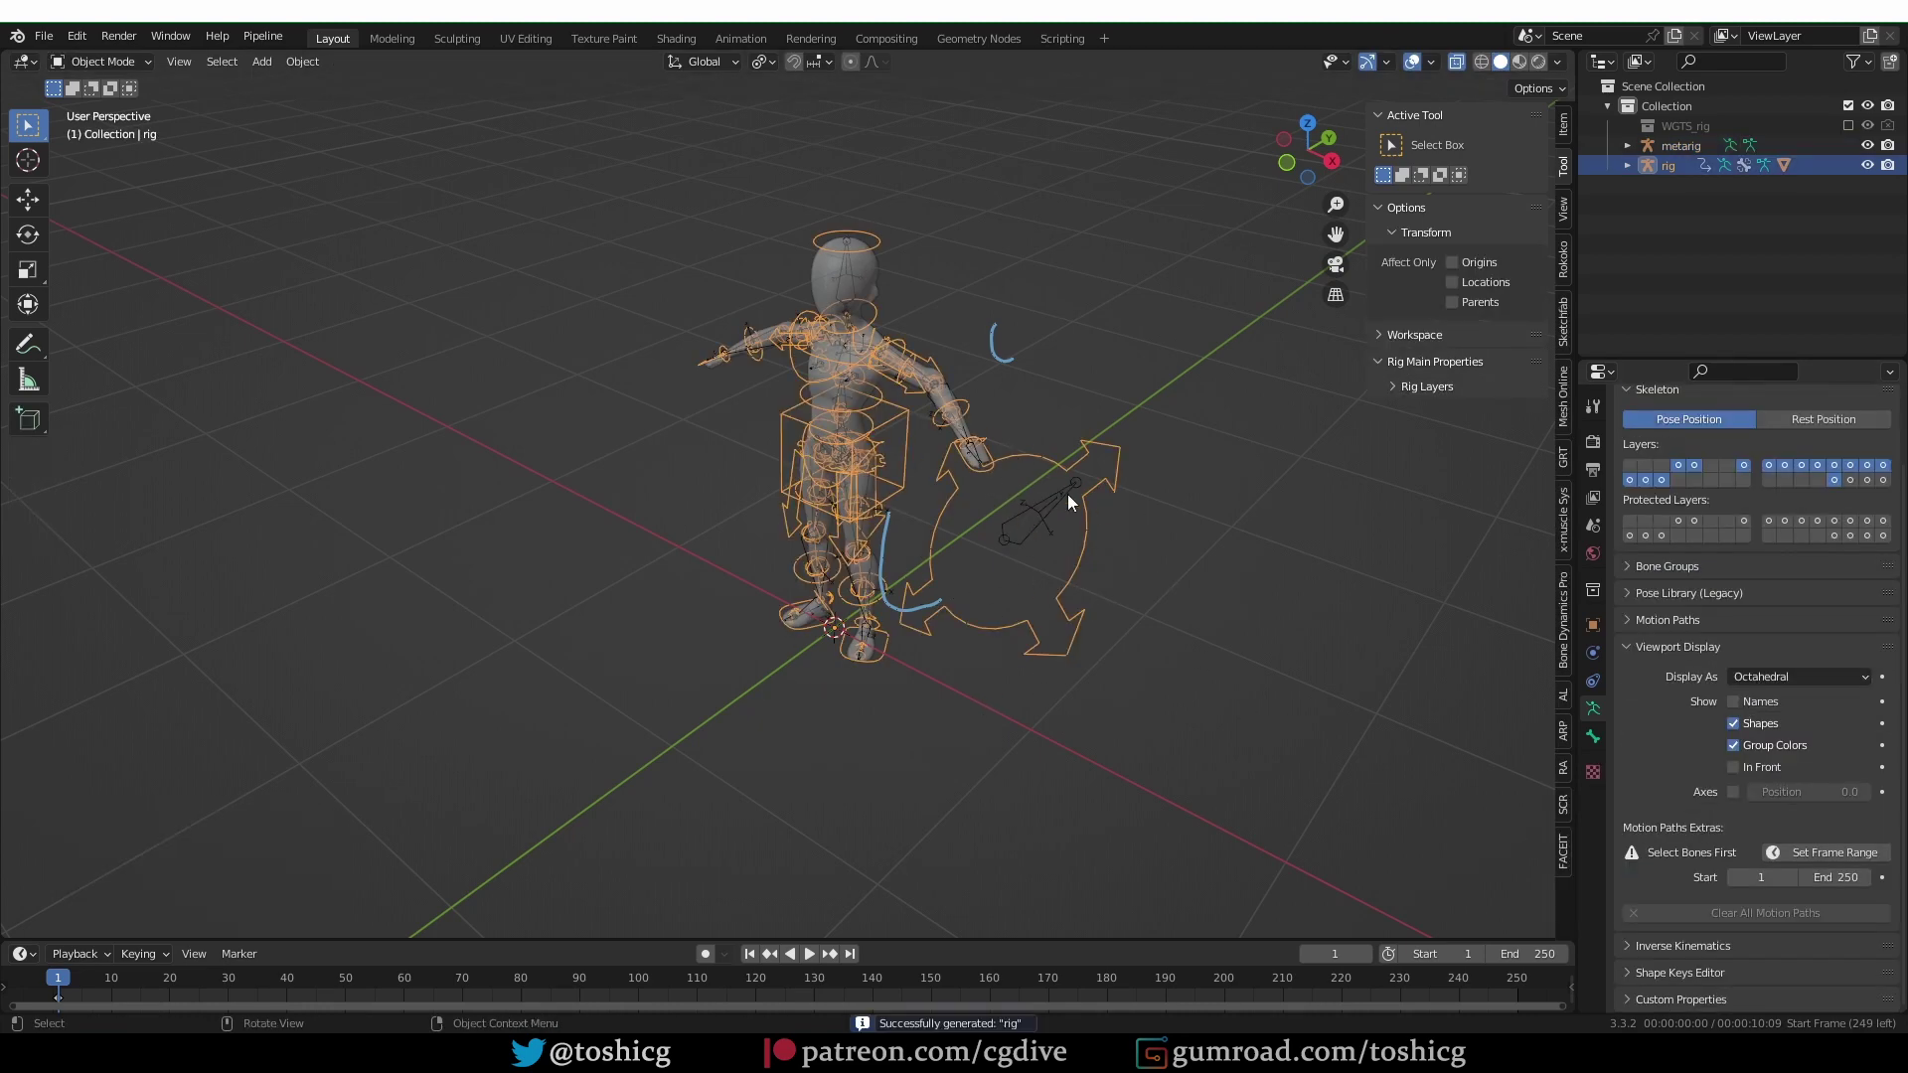
{"action": "middle_click_drag", "start_coordinate": [1067, 493], "coordinate": [990, 609]}
Revert the root bone to its earlier full-size placement at the figure's feet and open the metarig in Edit Mode.
{"action": "left_click", "coordinate": [991, 610]}
{"action": "left_click", "coordinate": [992, 610]}
{"action": "left_click", "coordinate": [992, 610]}
{"action": "key", "text": "Tab"}
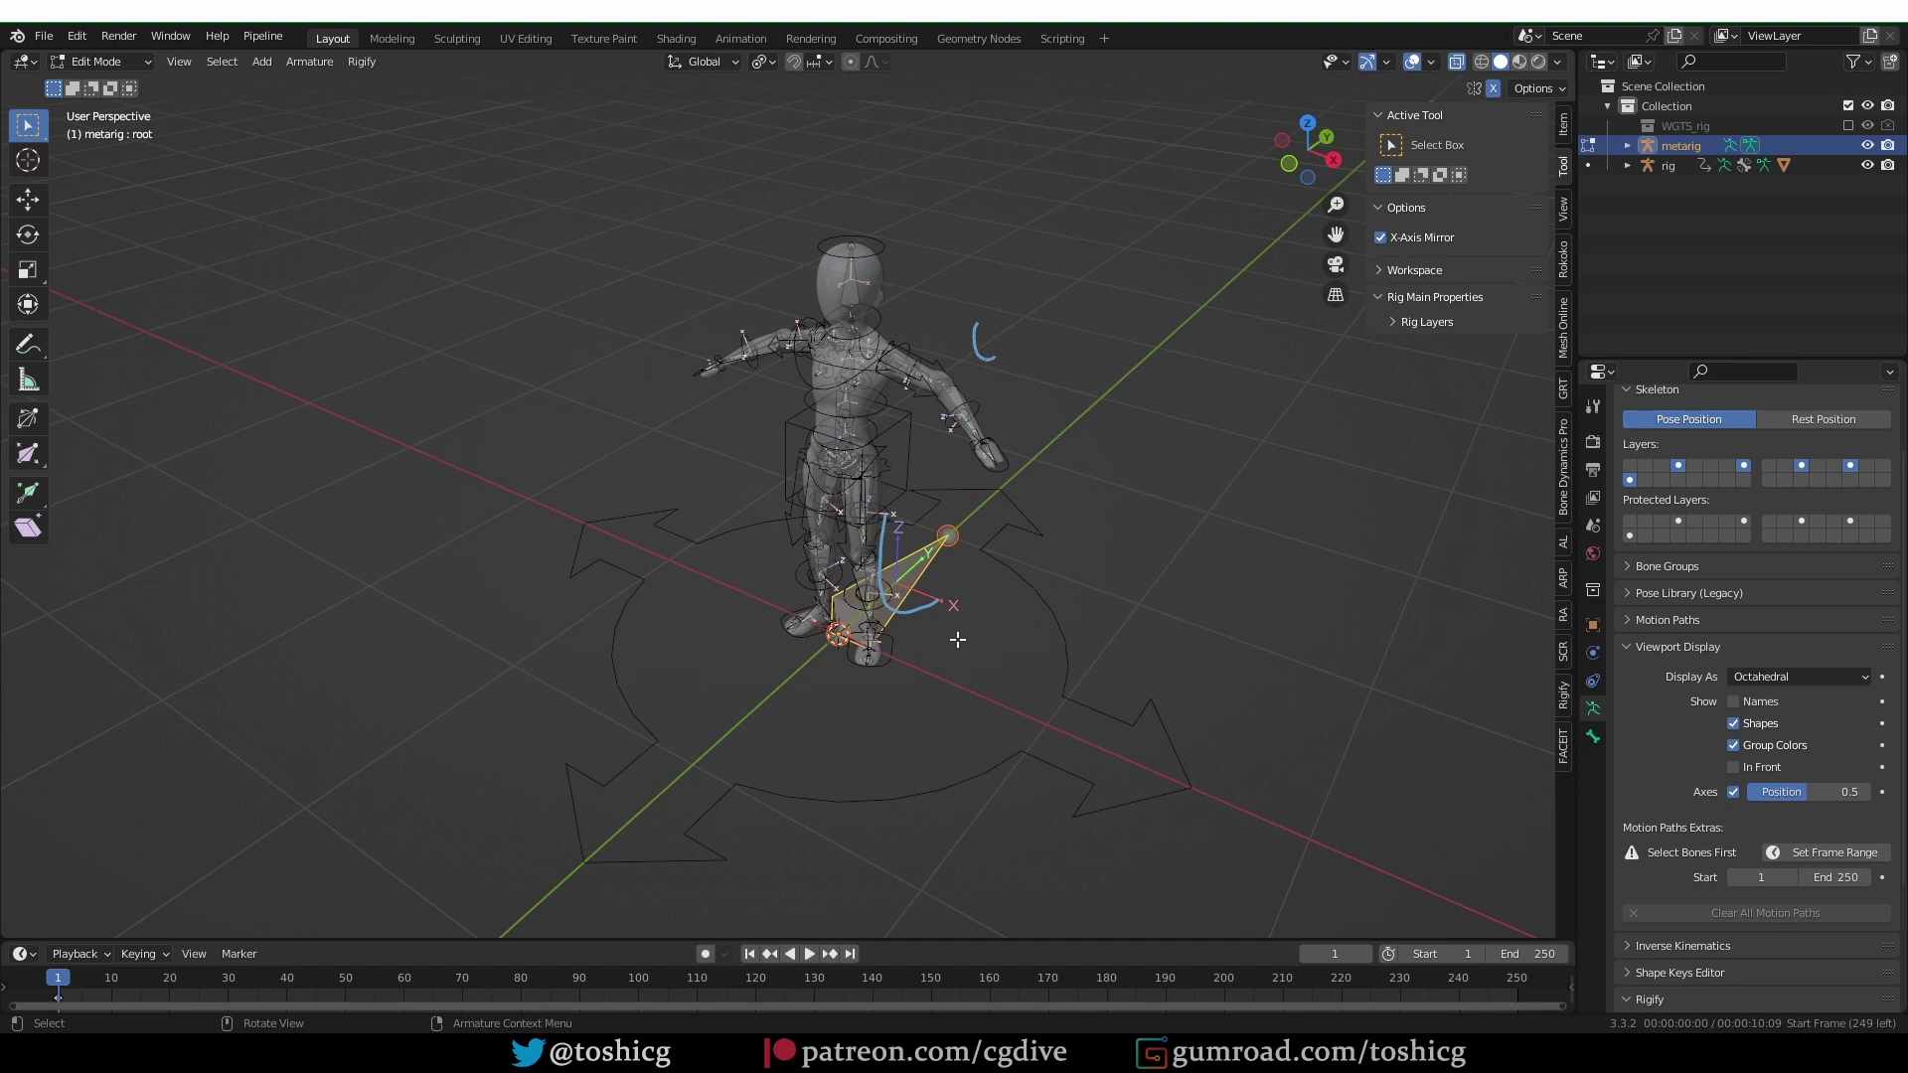
{"action": "middle_click_drag", "start_coordinate": [907, 635], "coordinate": [913, 609]}
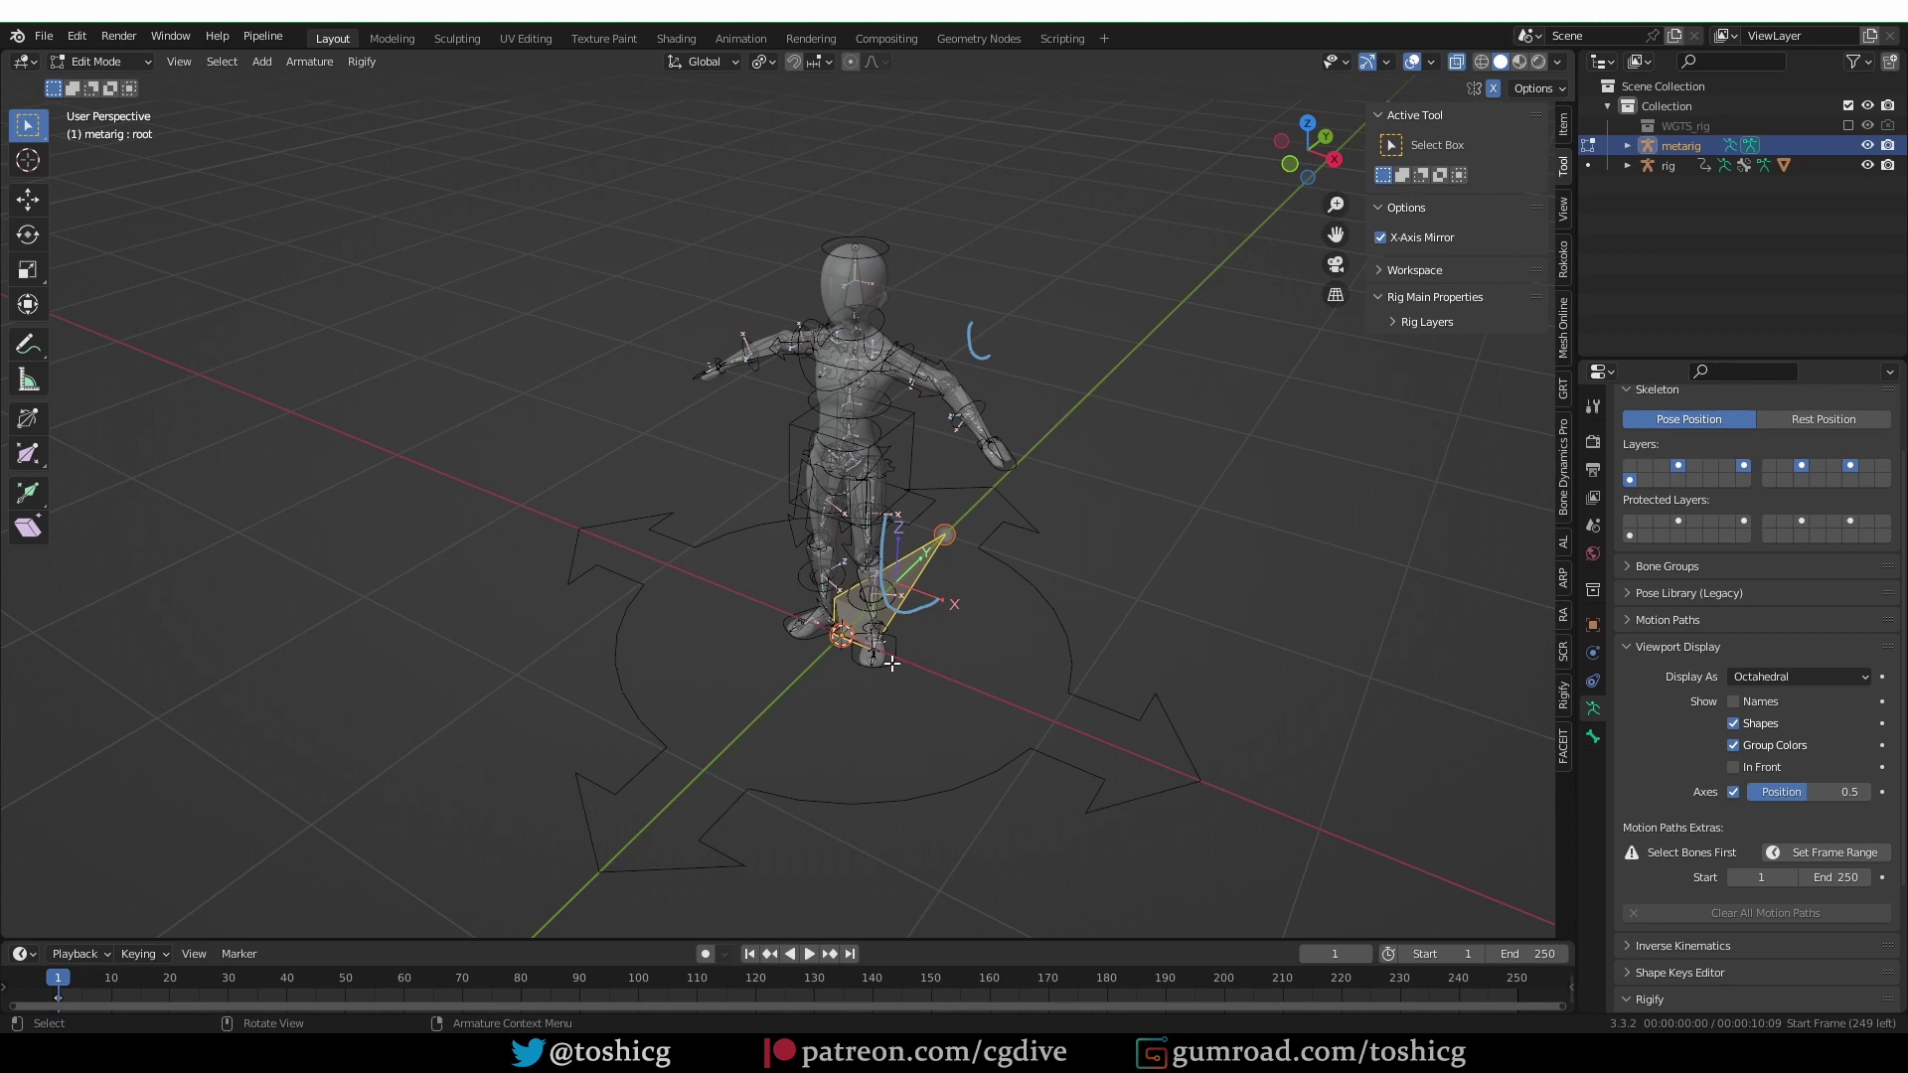
{"action": "middle_click_drag", "start_coordinate": [921, 676], "coordinate": [993, 654]}
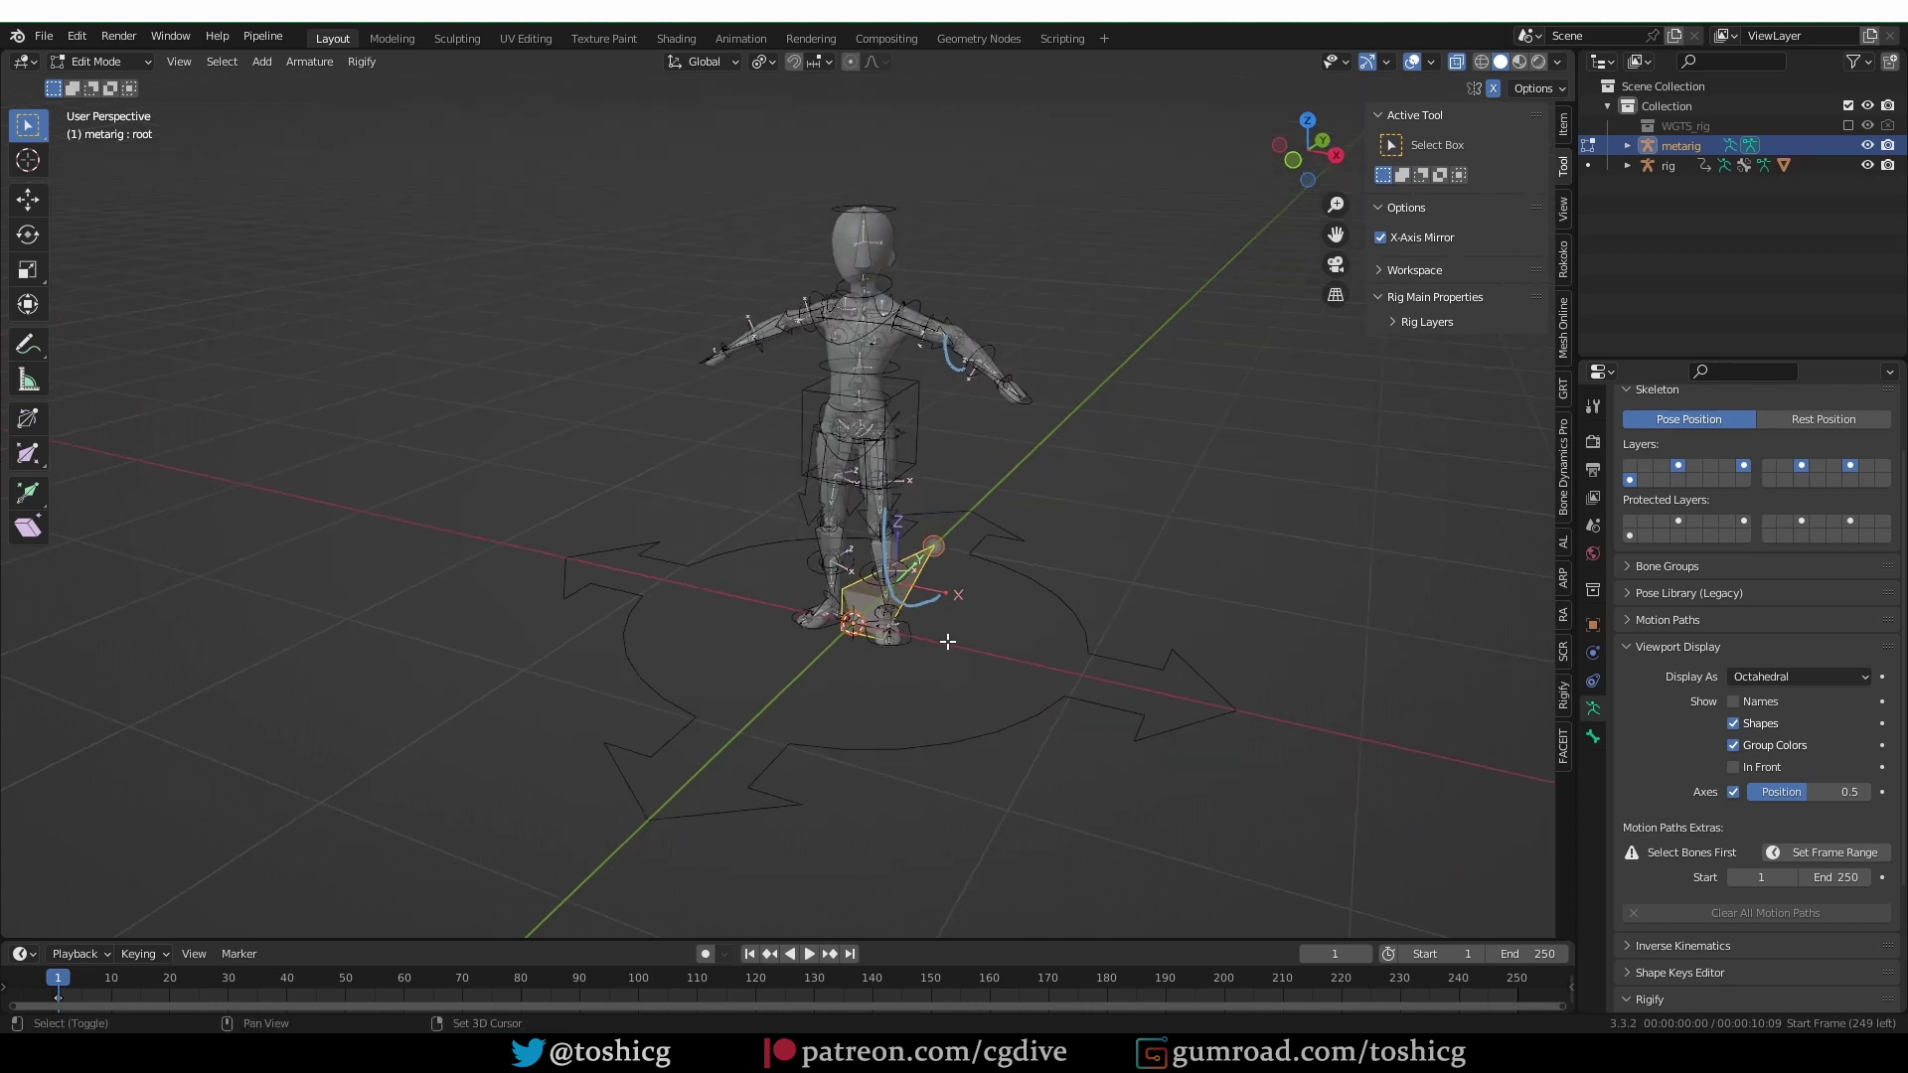
Add a new bone to the metarig and move it beside the figure, beyond its left hand.
{"action": "key", "text": "shift+a"}
{"action": "key", "text": "g"}
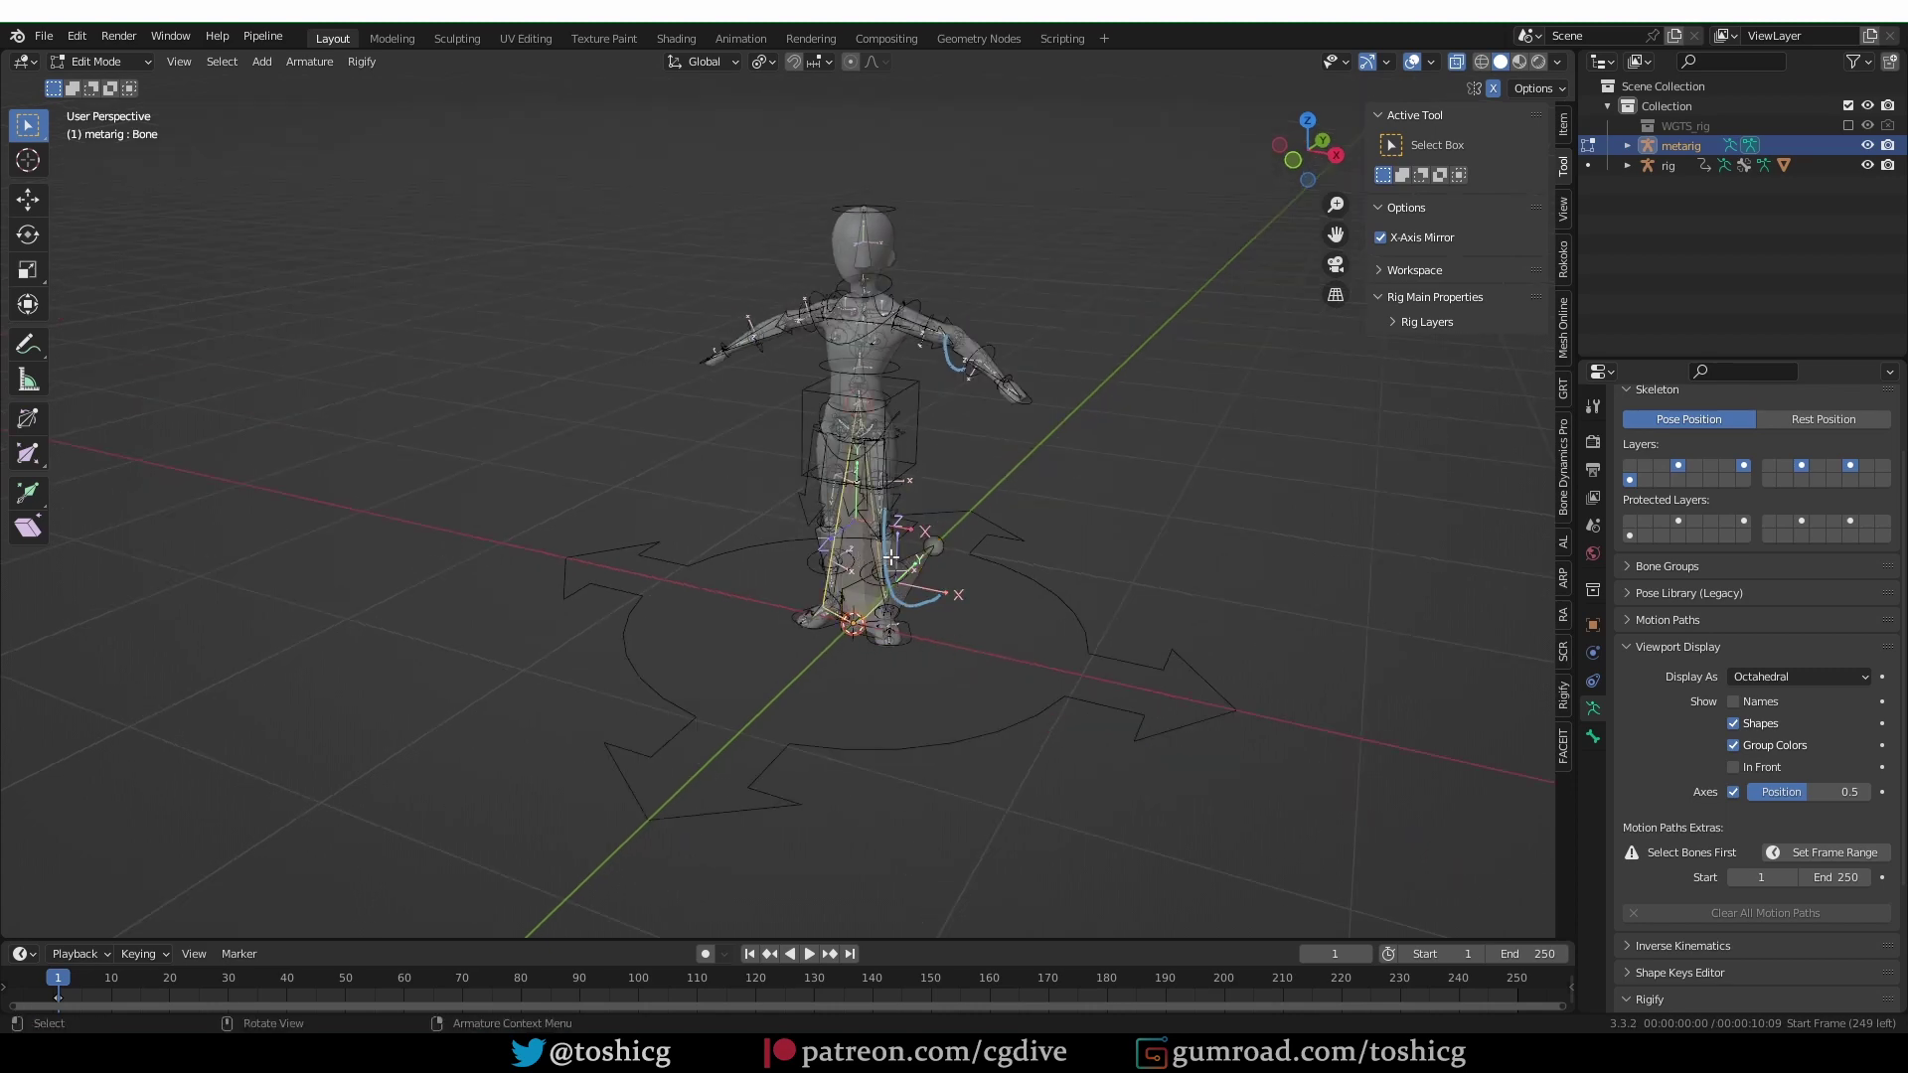
{"action": "left_click", "coordinate": [1191, 467]}
Parent the root bone to the newly added bone with the Keep Offset option.
{"action": "left_click", "coordinate": [858, 617]}
{"action": "left_click", "coordinate": [866, 597]}
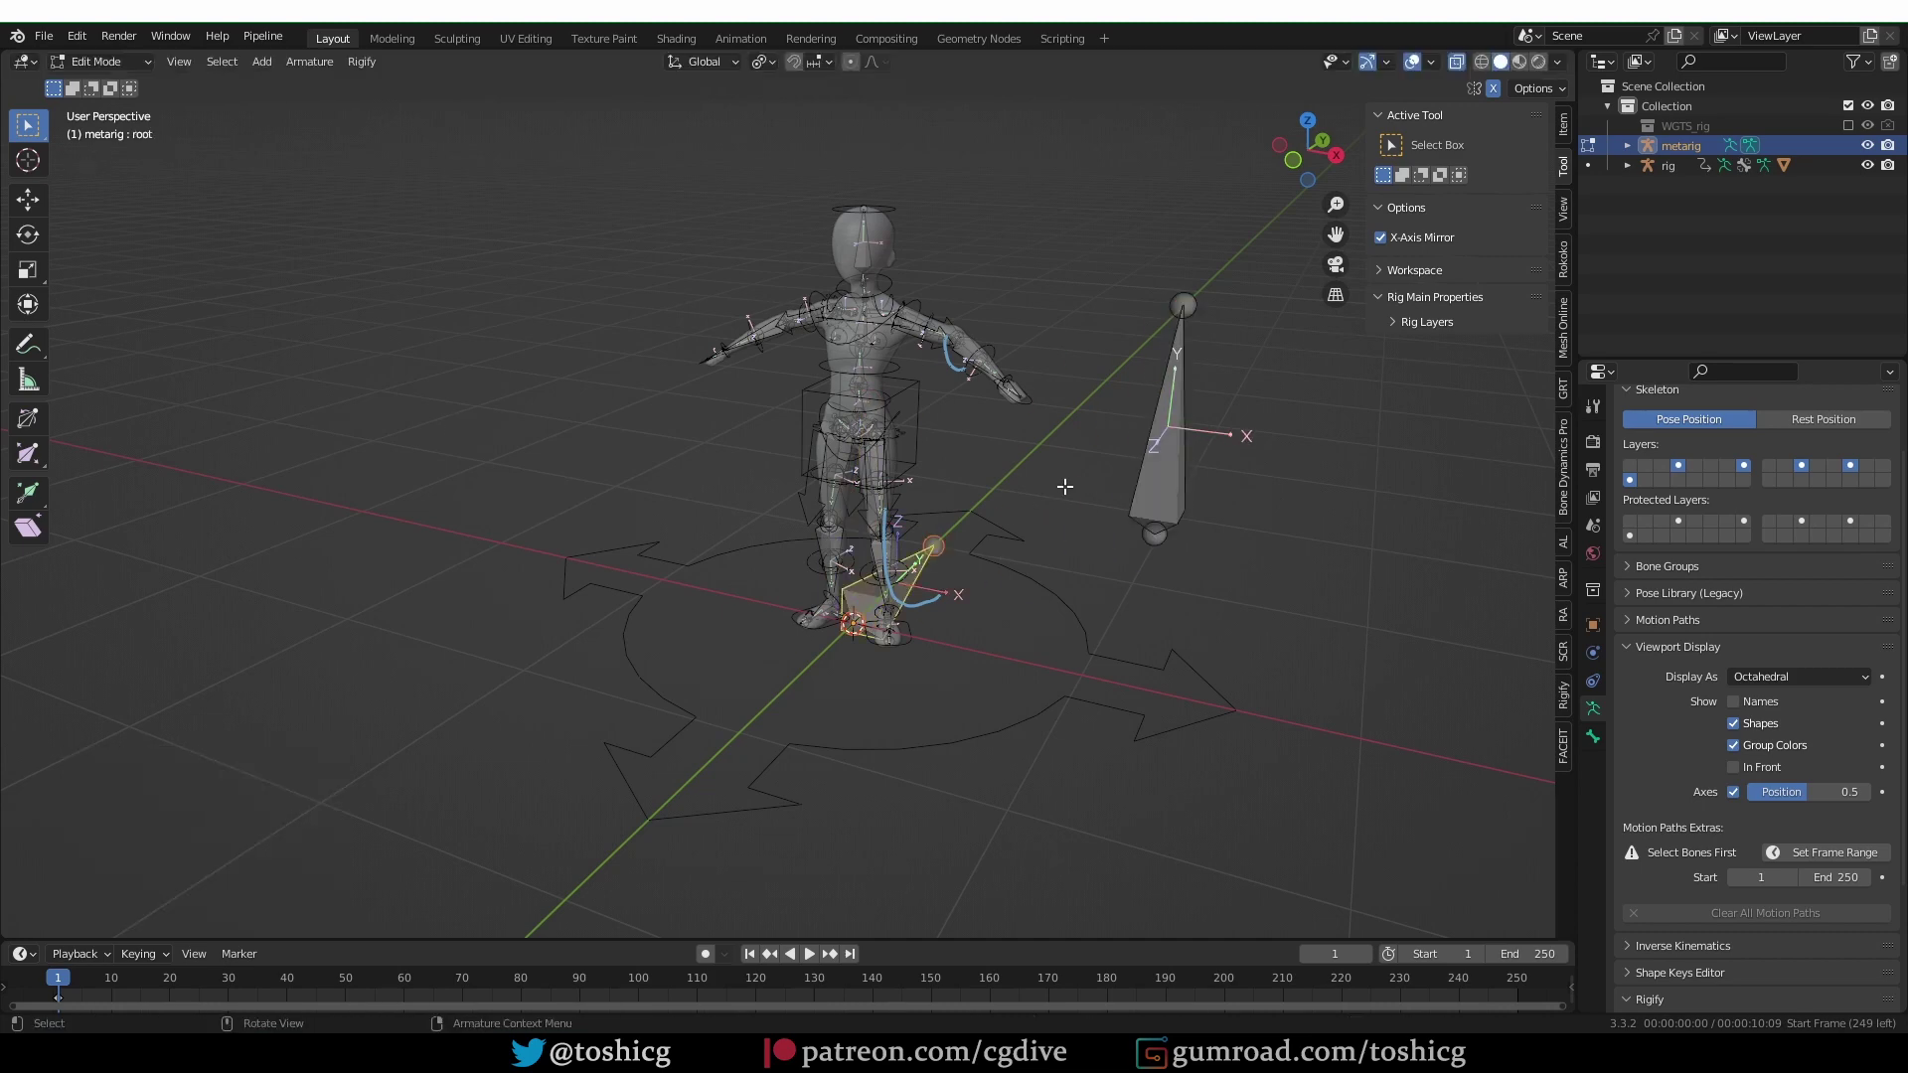
{"action": "left_click", "coordinate": [1188, 387], "text": "shift"}
{"action": "key", "text": "ctrl+p"}
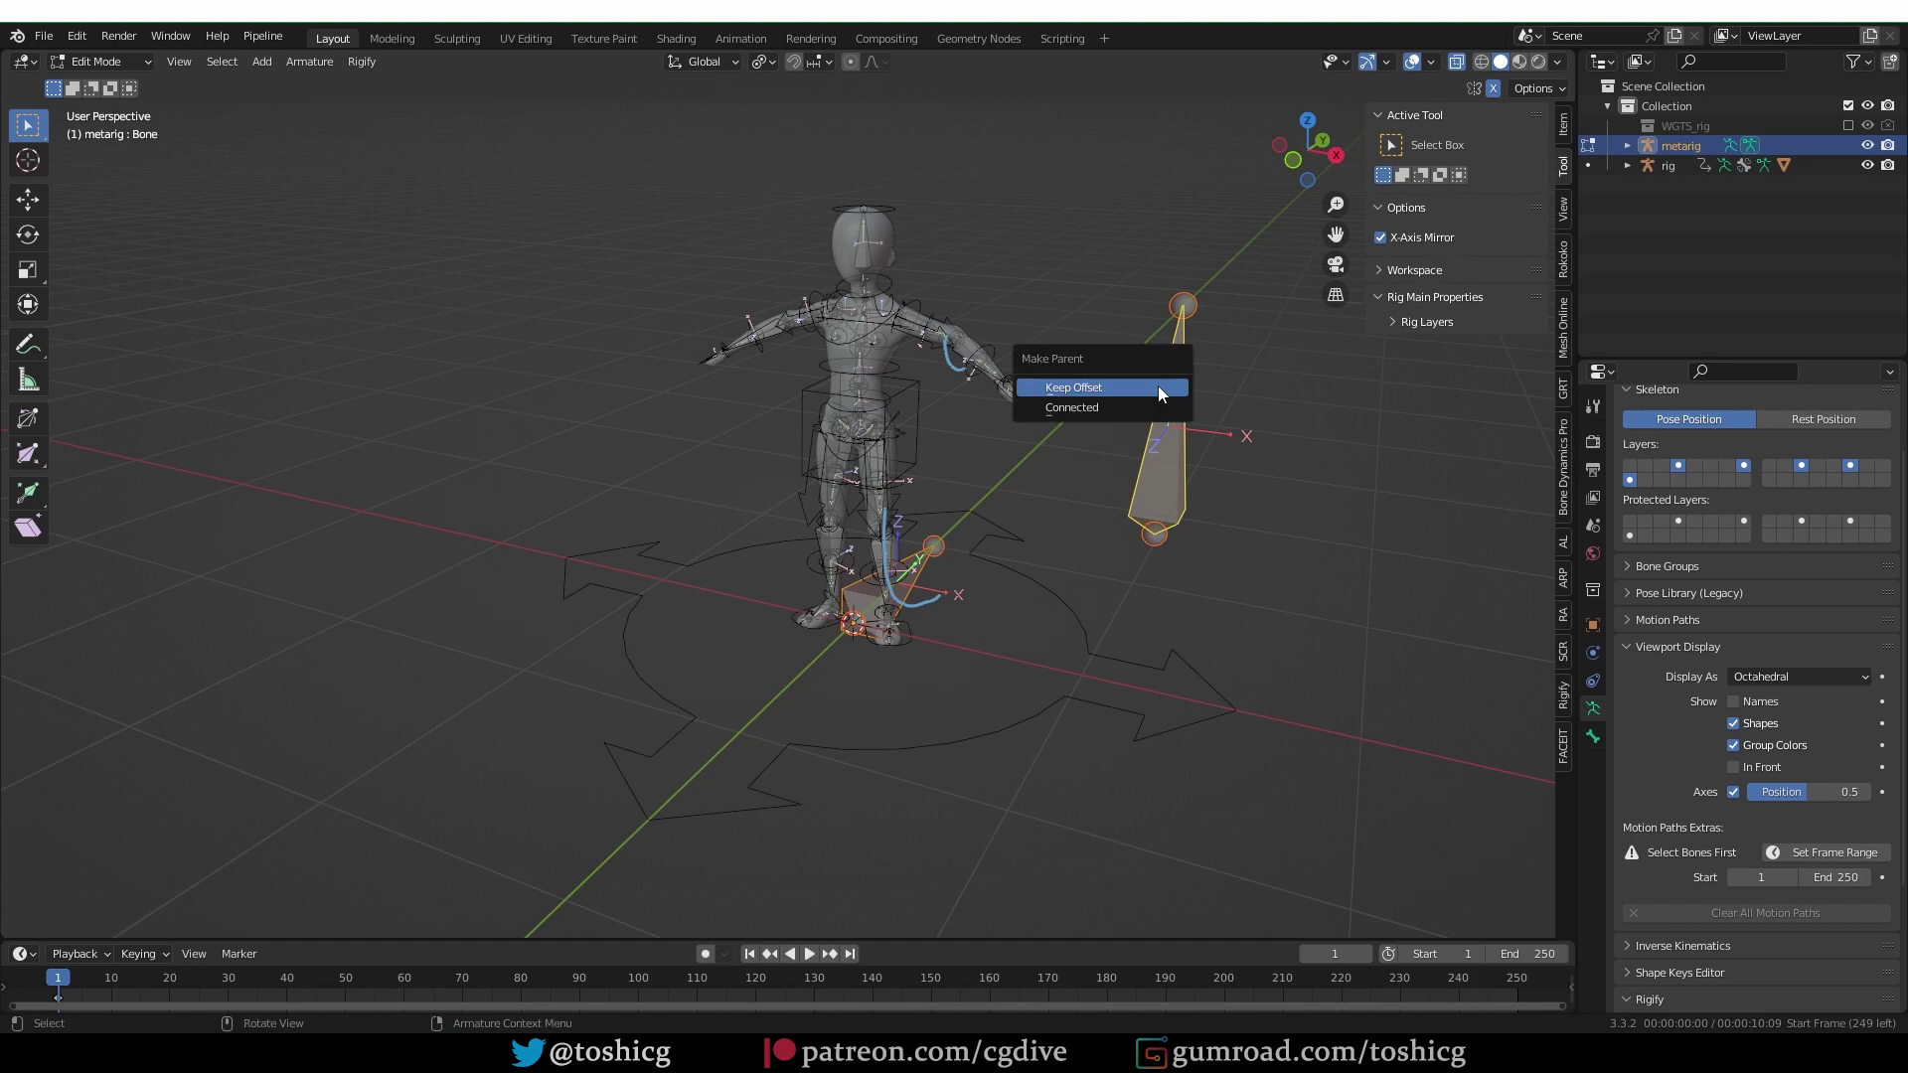
{"action": "left_click", "coordinate": [1158, 385]}
Try to regenerate the rig with the root bone parented to another bone.
{"action": "scroll", "coordinate": [1709, 857], "scroll_direction": "down", "scroll_amount": 4}
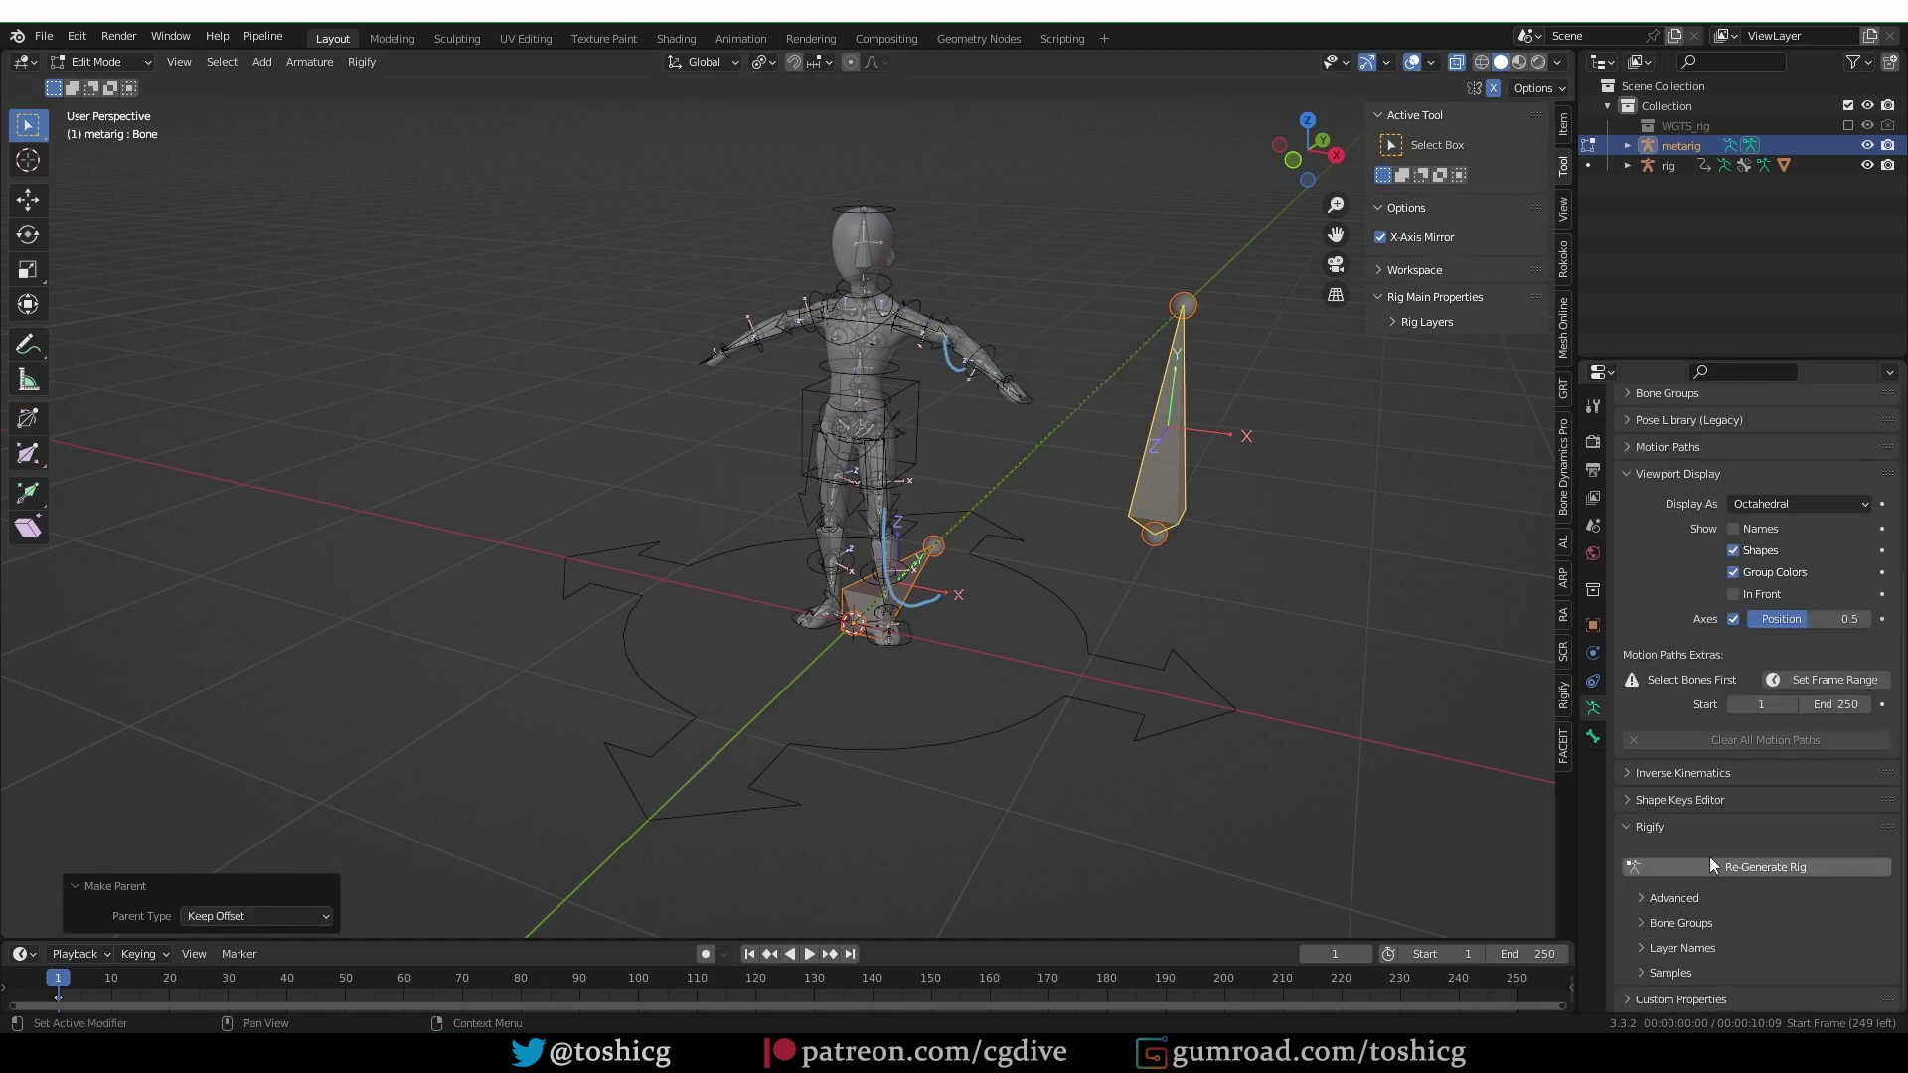
{"action": "left_click", "coordinate": [1729, 872]}
{"action": "left_click_drag", "start_coordinate": [1644, 863], "coordinate": [795, 588]}
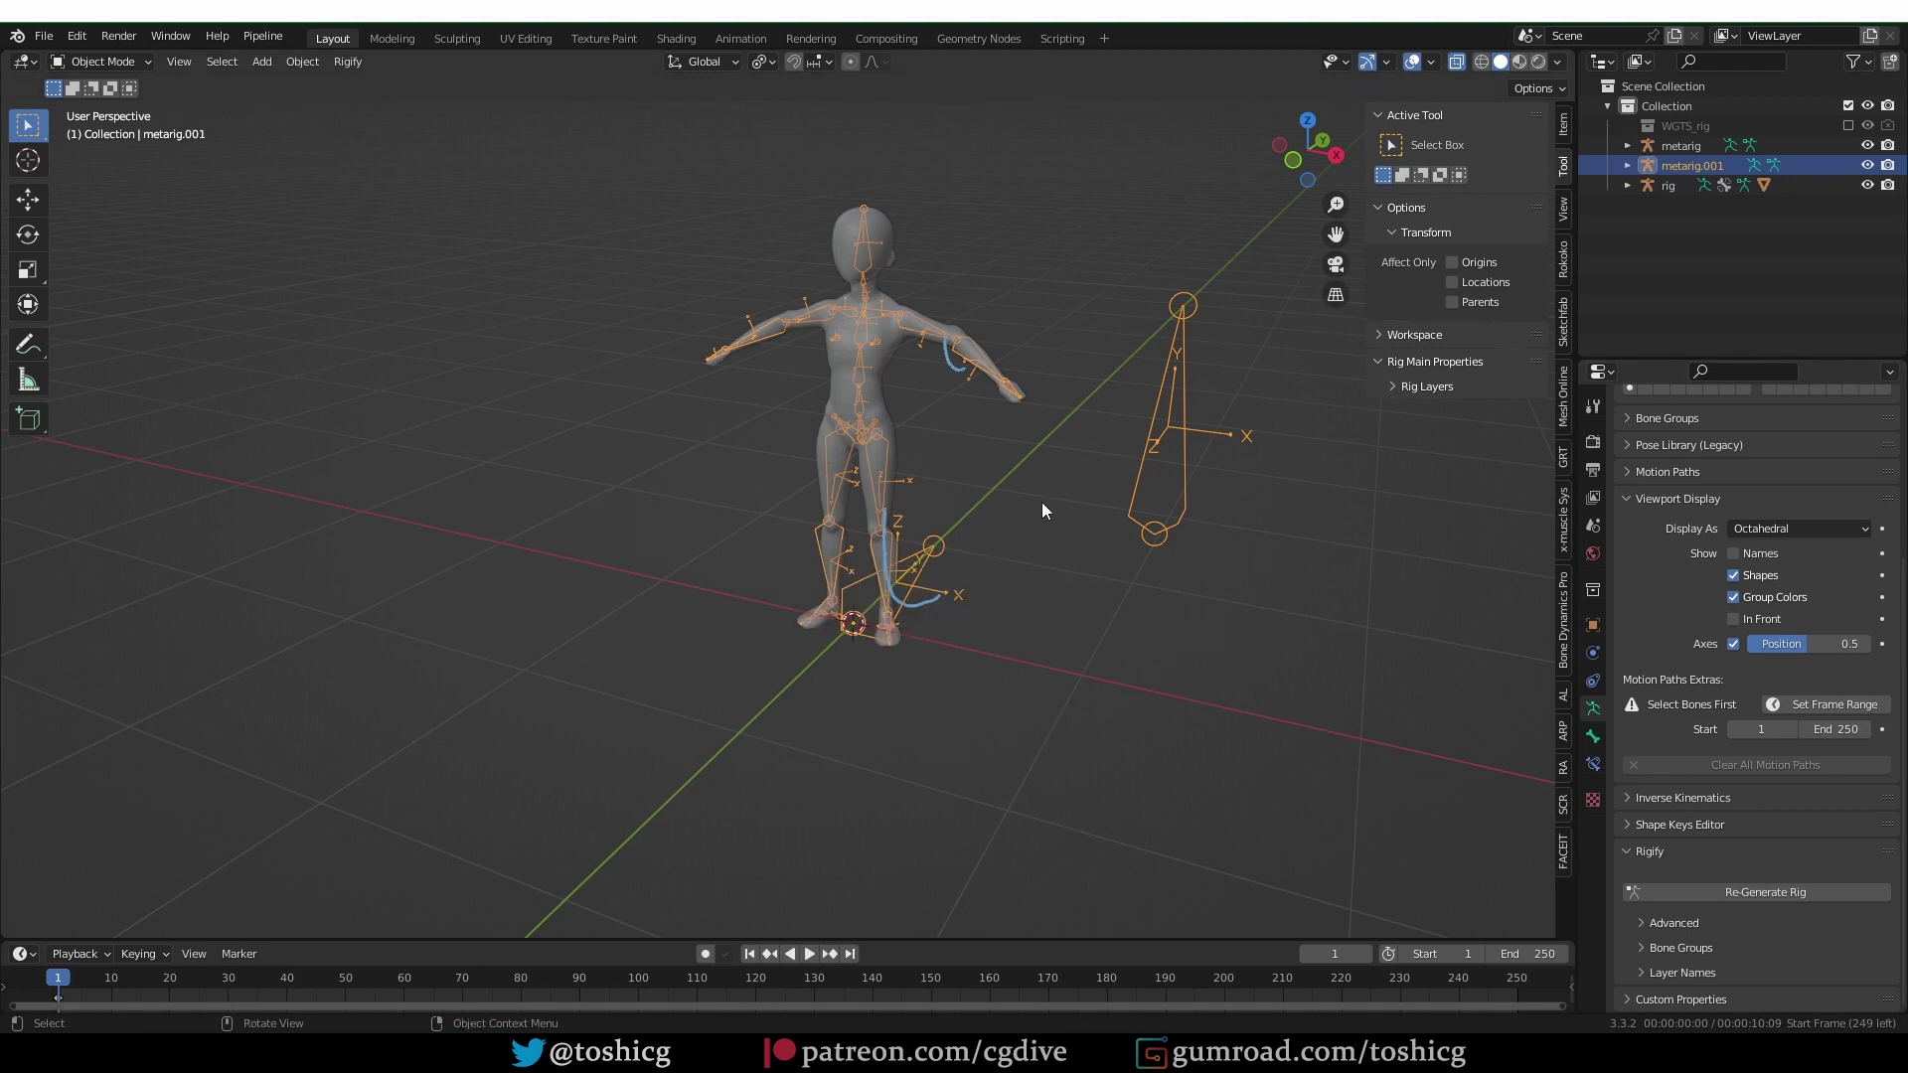
Try to delete the extra bone from the duplicate metarig.001 in Edit Mode.
{"action": "key", "text": "ctrl+Tab"}
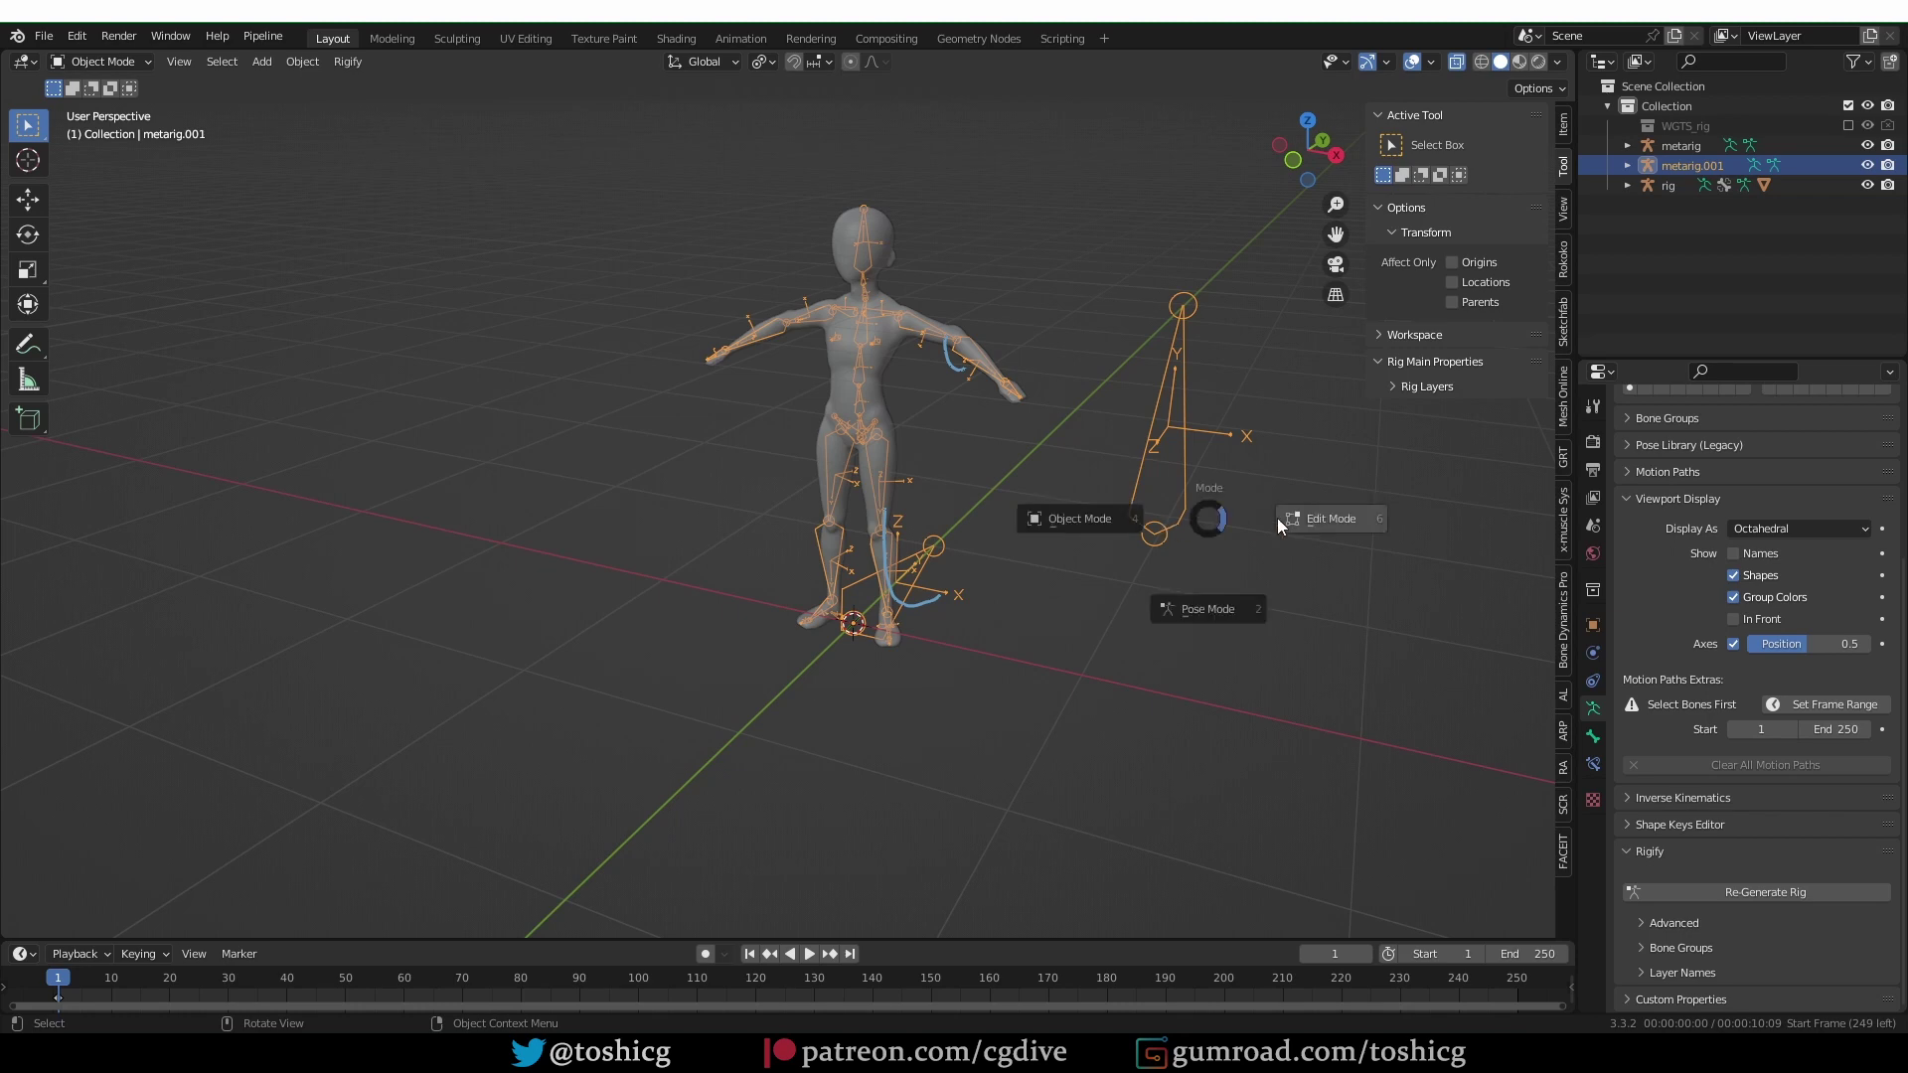
{"action": "left_click", "coordinate": [1278, 517]}
{"action": "key", "text": "x"}
{"action": "left_click", "coordinate": [1175, 443]}
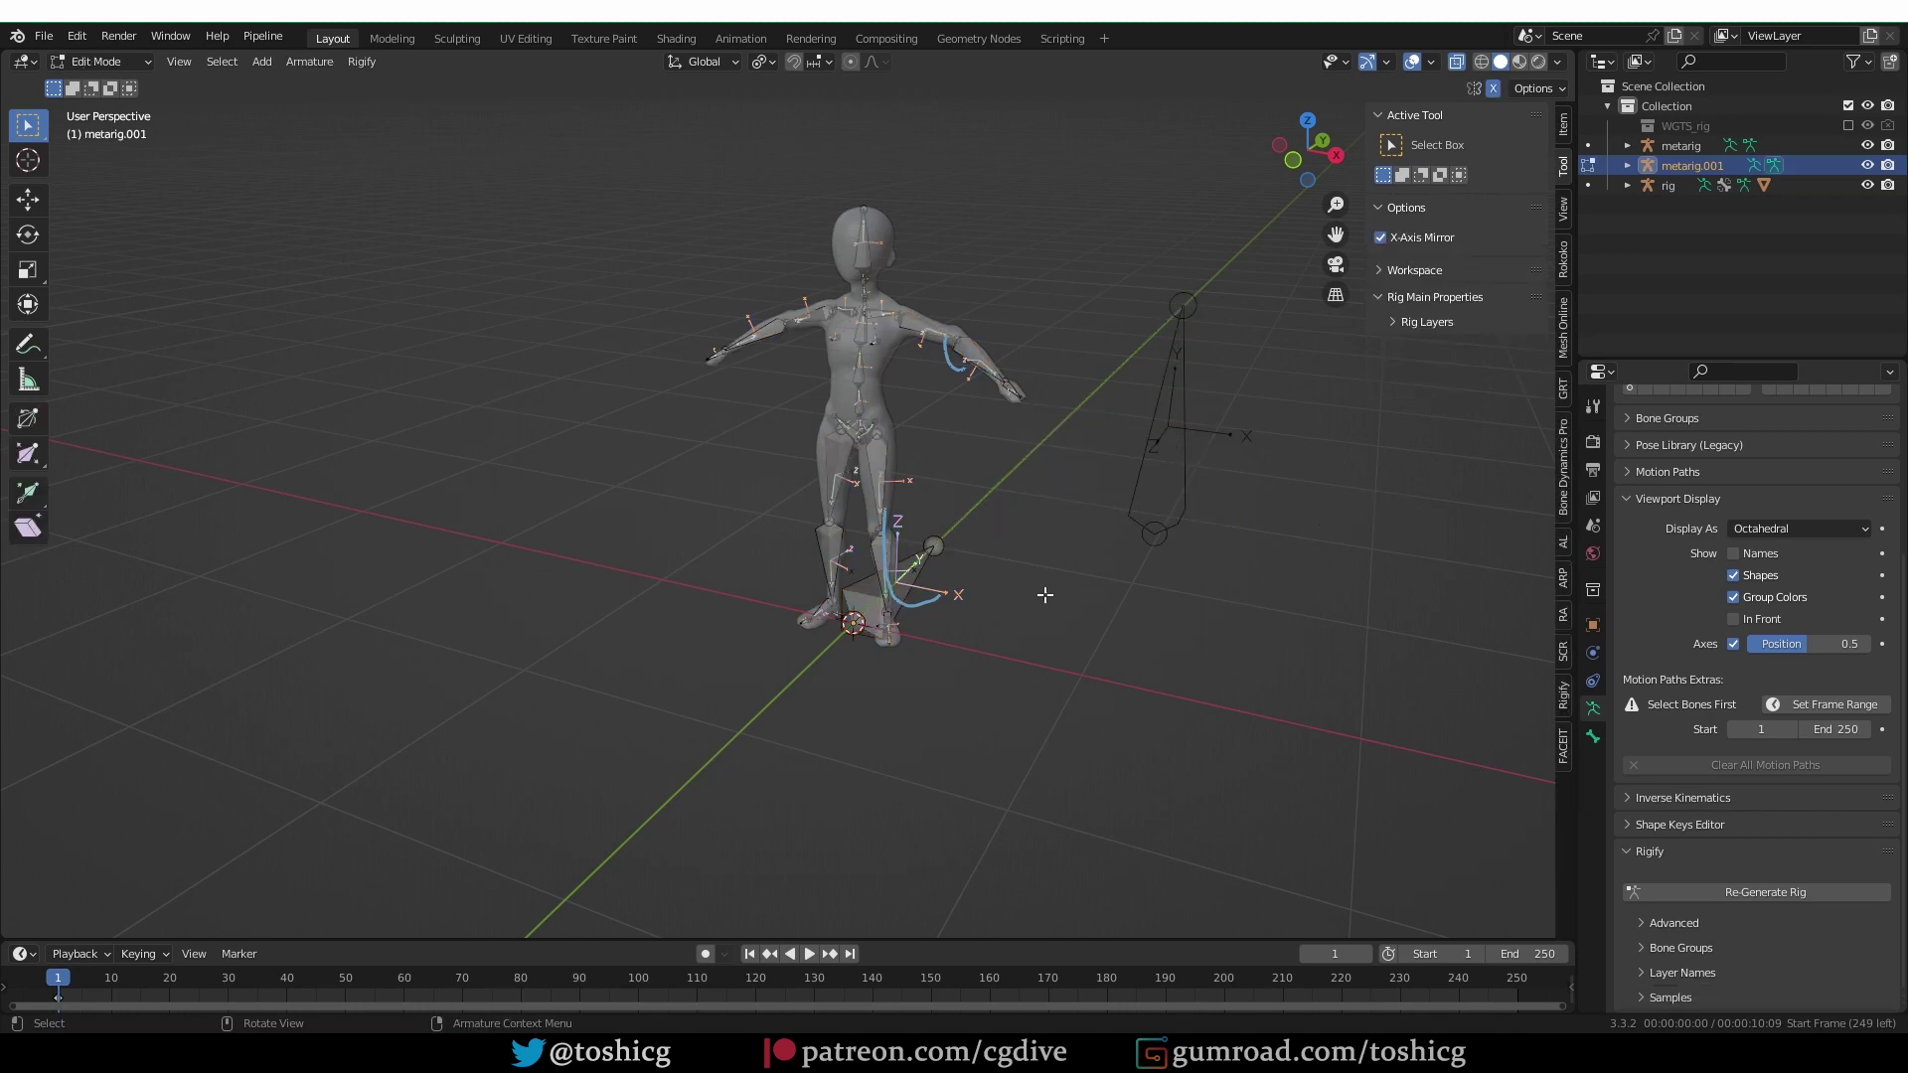
{"action": "key", "text": "Tab"}
{"action": "key", "text": "Tab"}
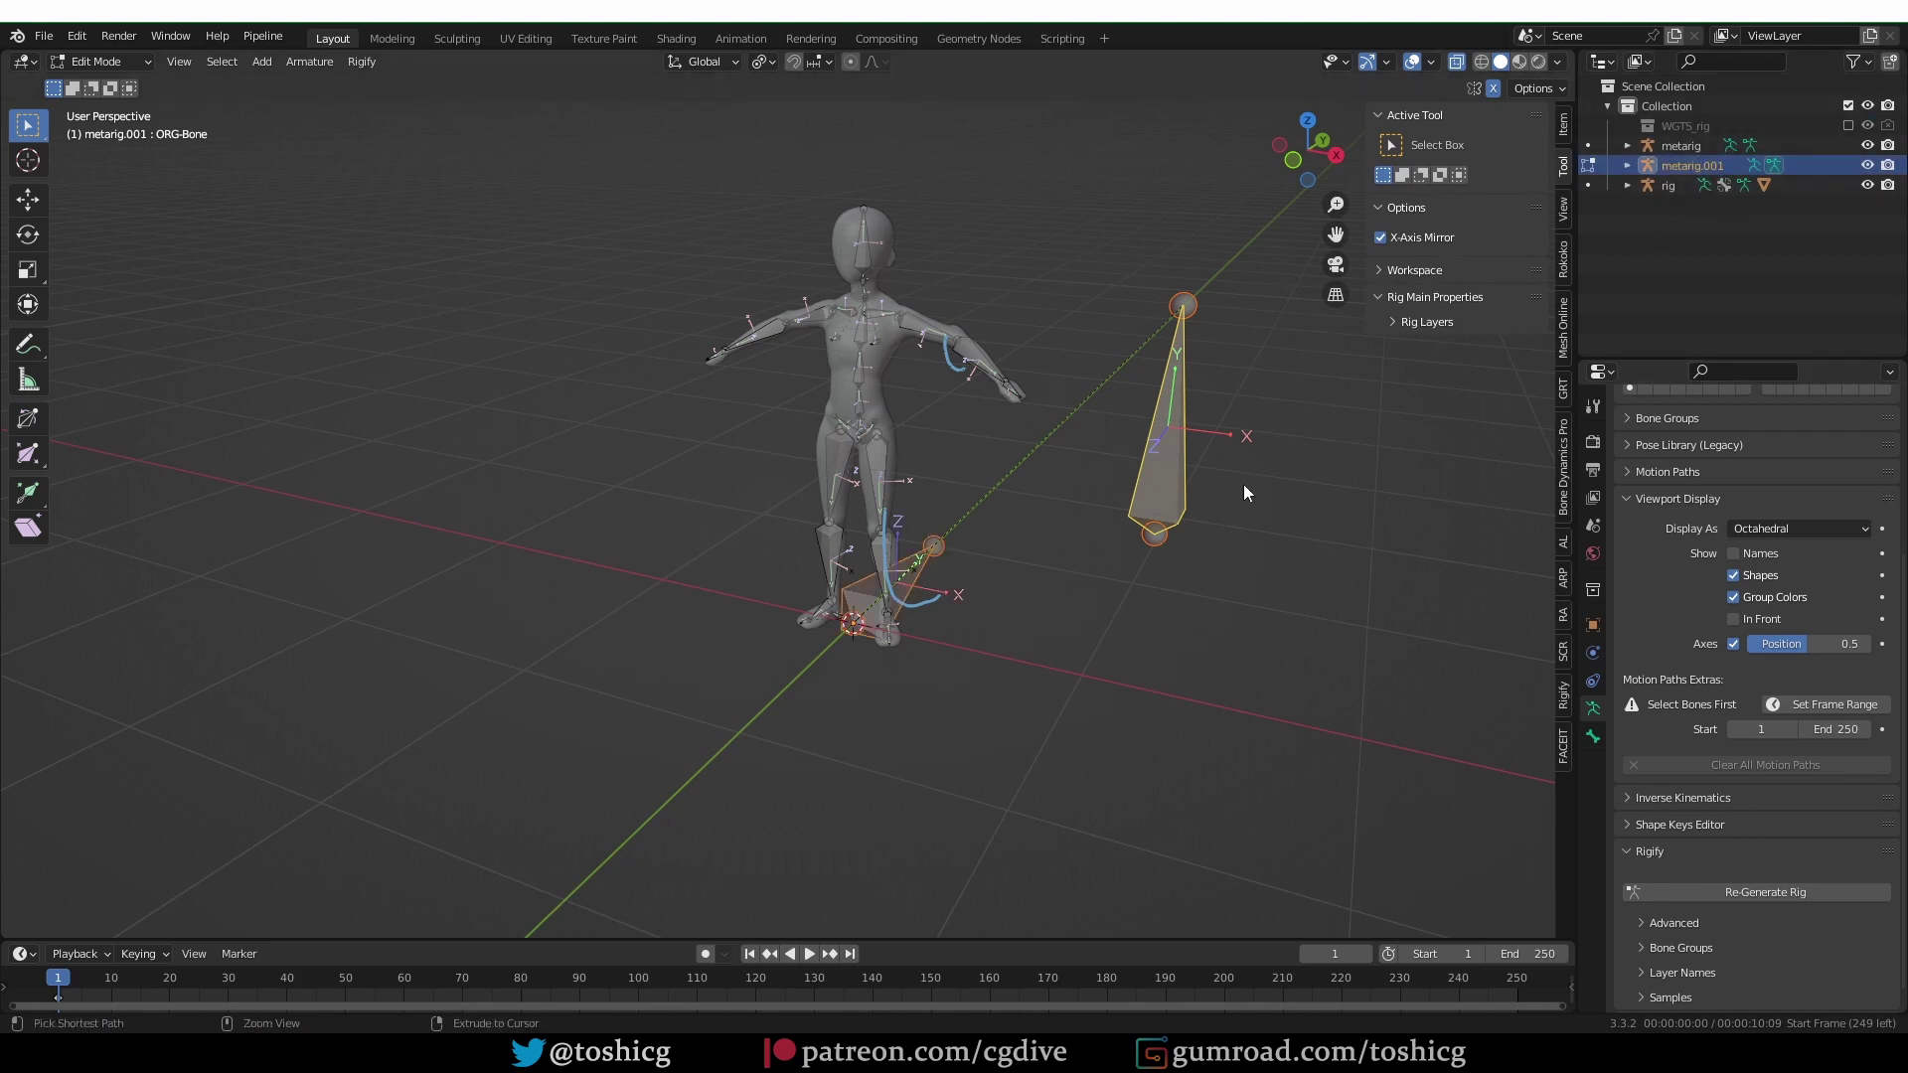
Go back to the original metarig by undoing, delete its extra parent bone, and regenerate the rig.
{"action": "key", "text": "ctrl+z"}
{"action": "key", "text": "x"}
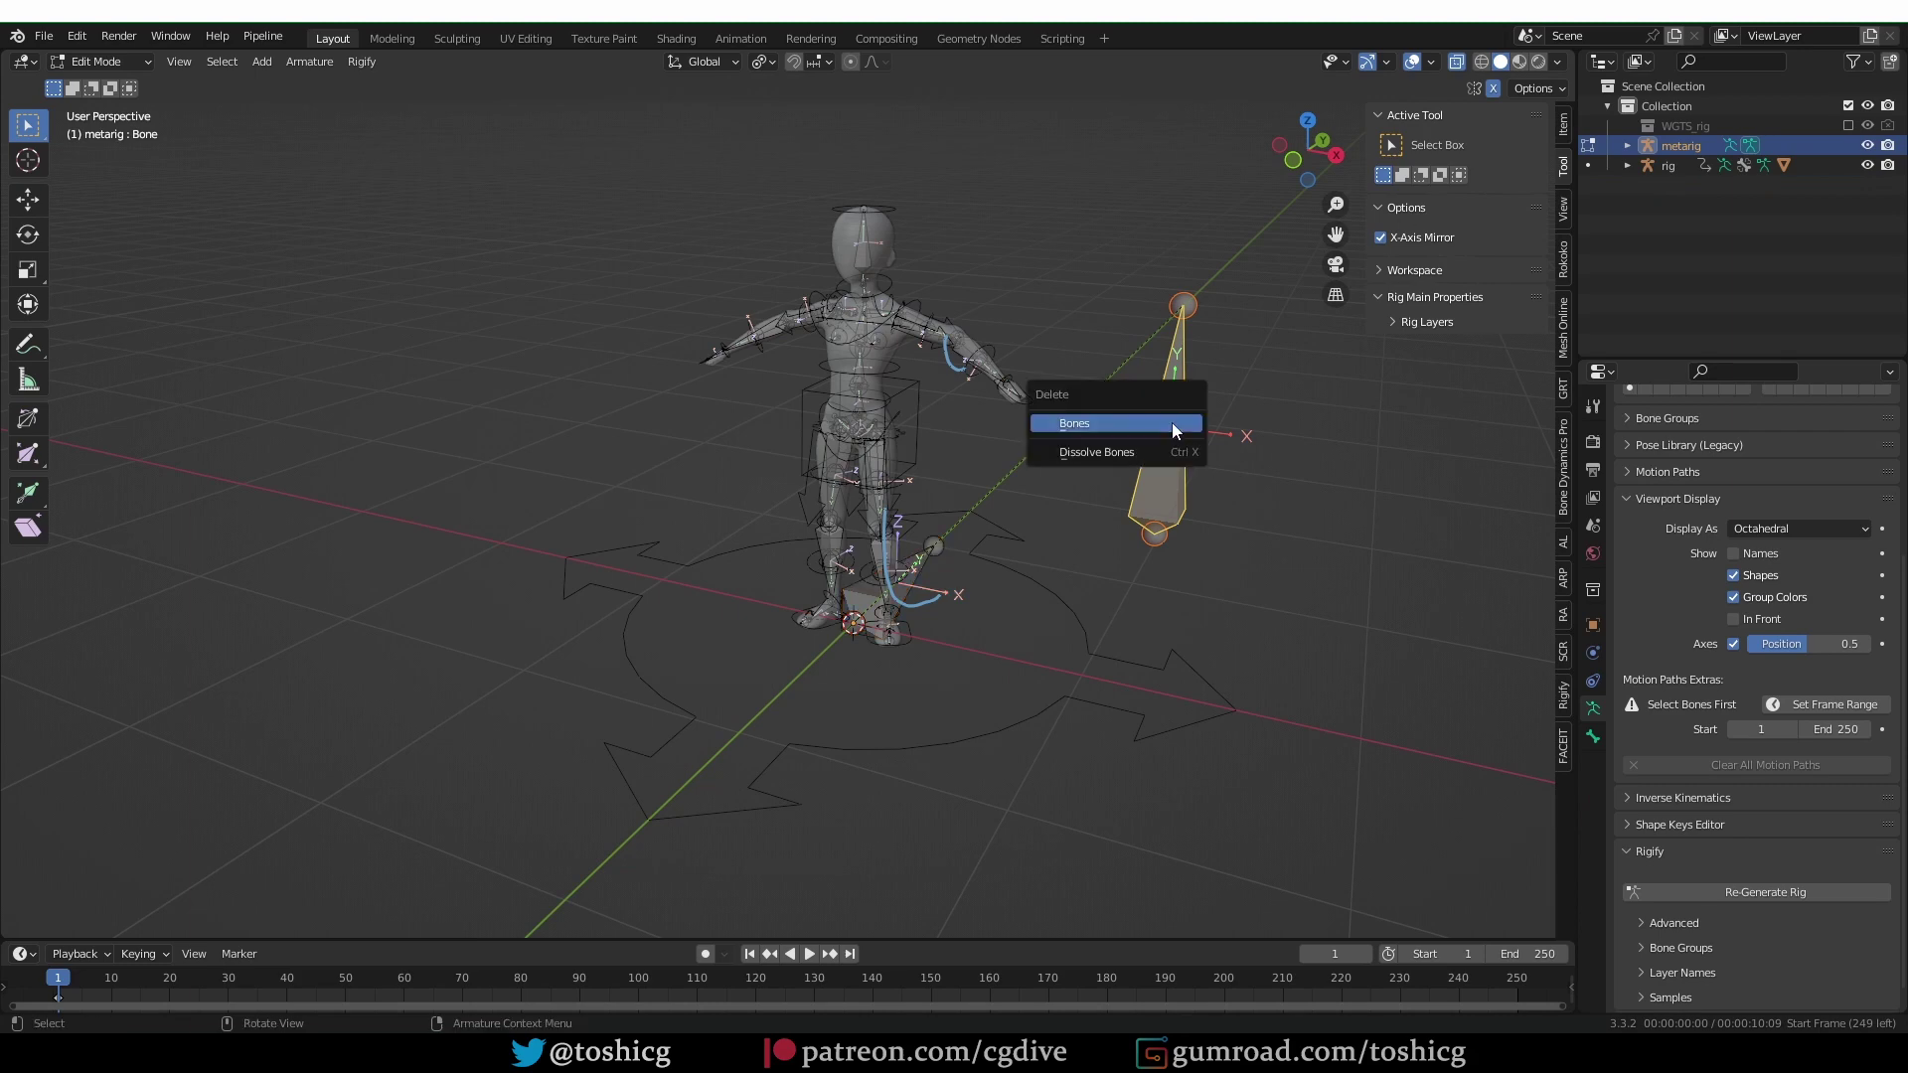
{"action": "left_click", "coordinate": [1171, 422]}
{"action": "left_click", "coordinate": [1622, 891]}
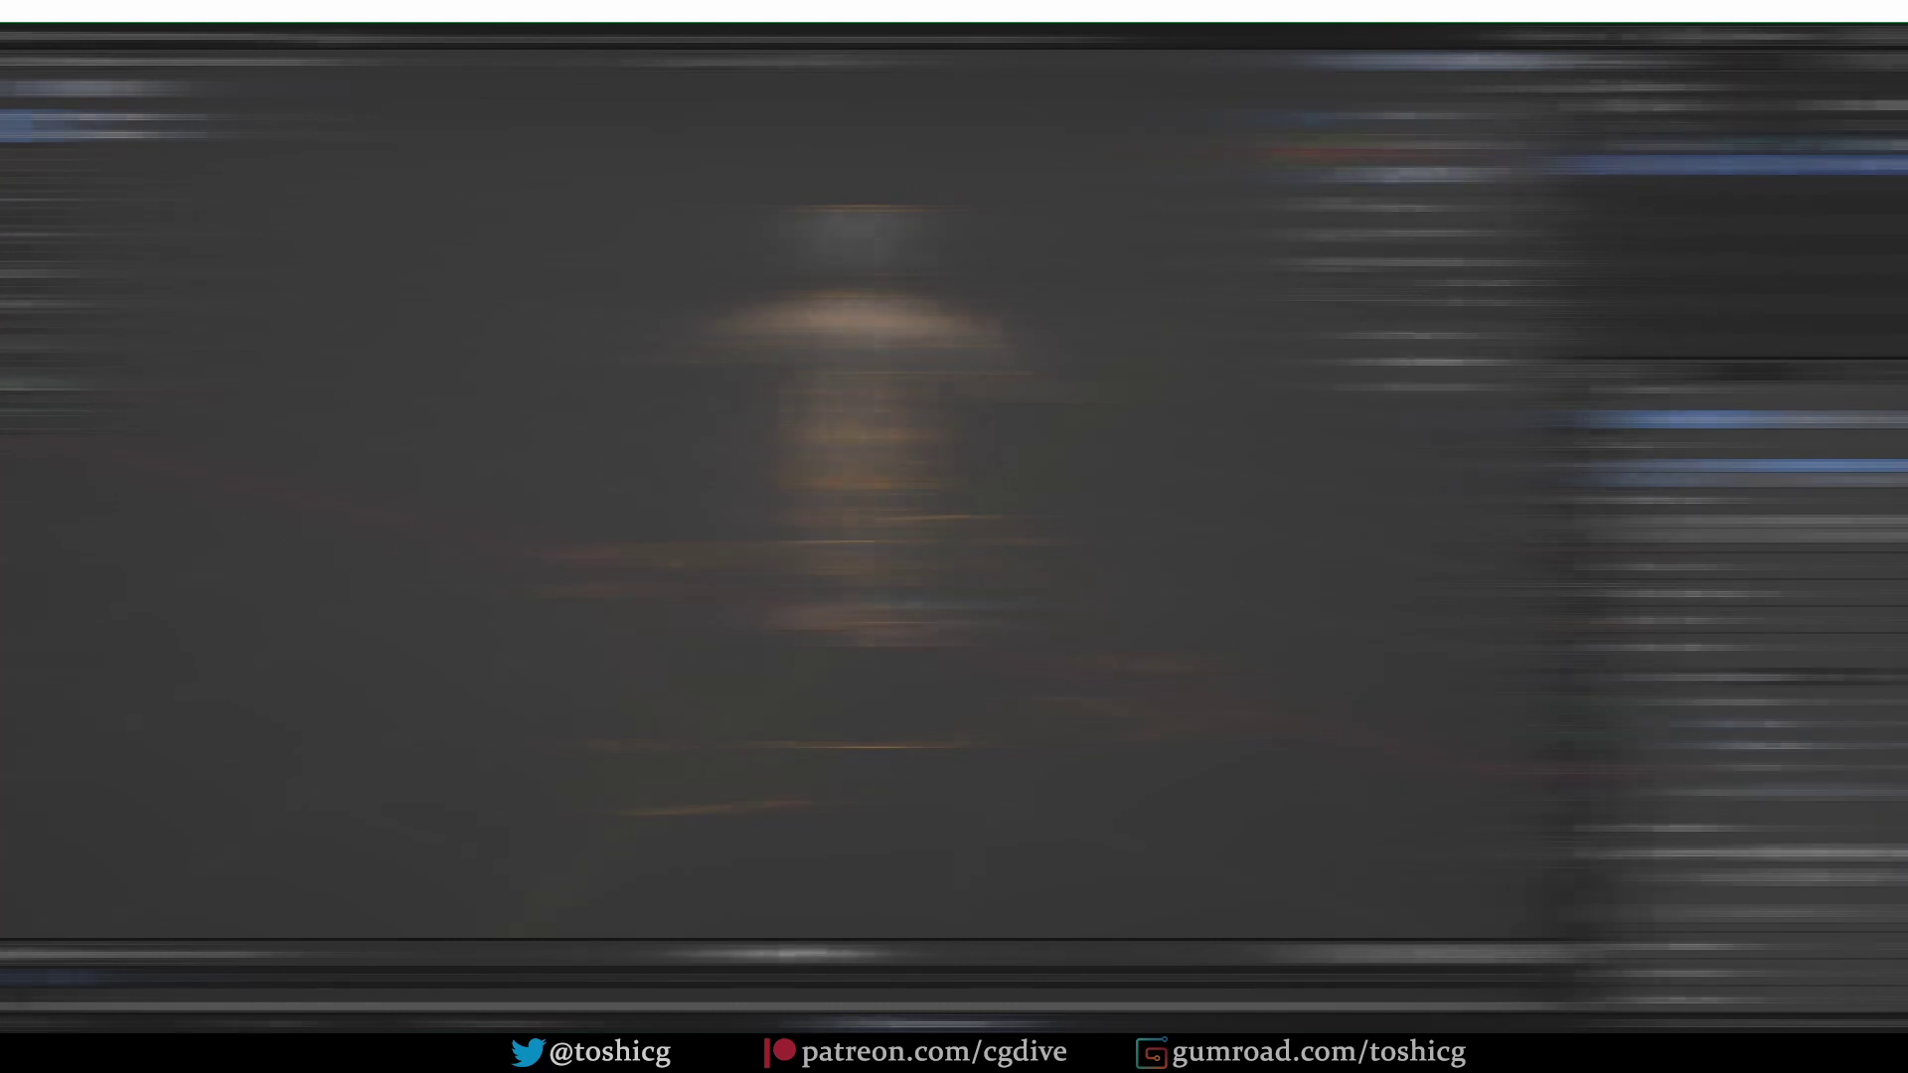
Set the rotation mode of the metarig's root bone to XYZ Euler in Pose Mode.
{"action": "key", "text": "ctrl+Tab"}
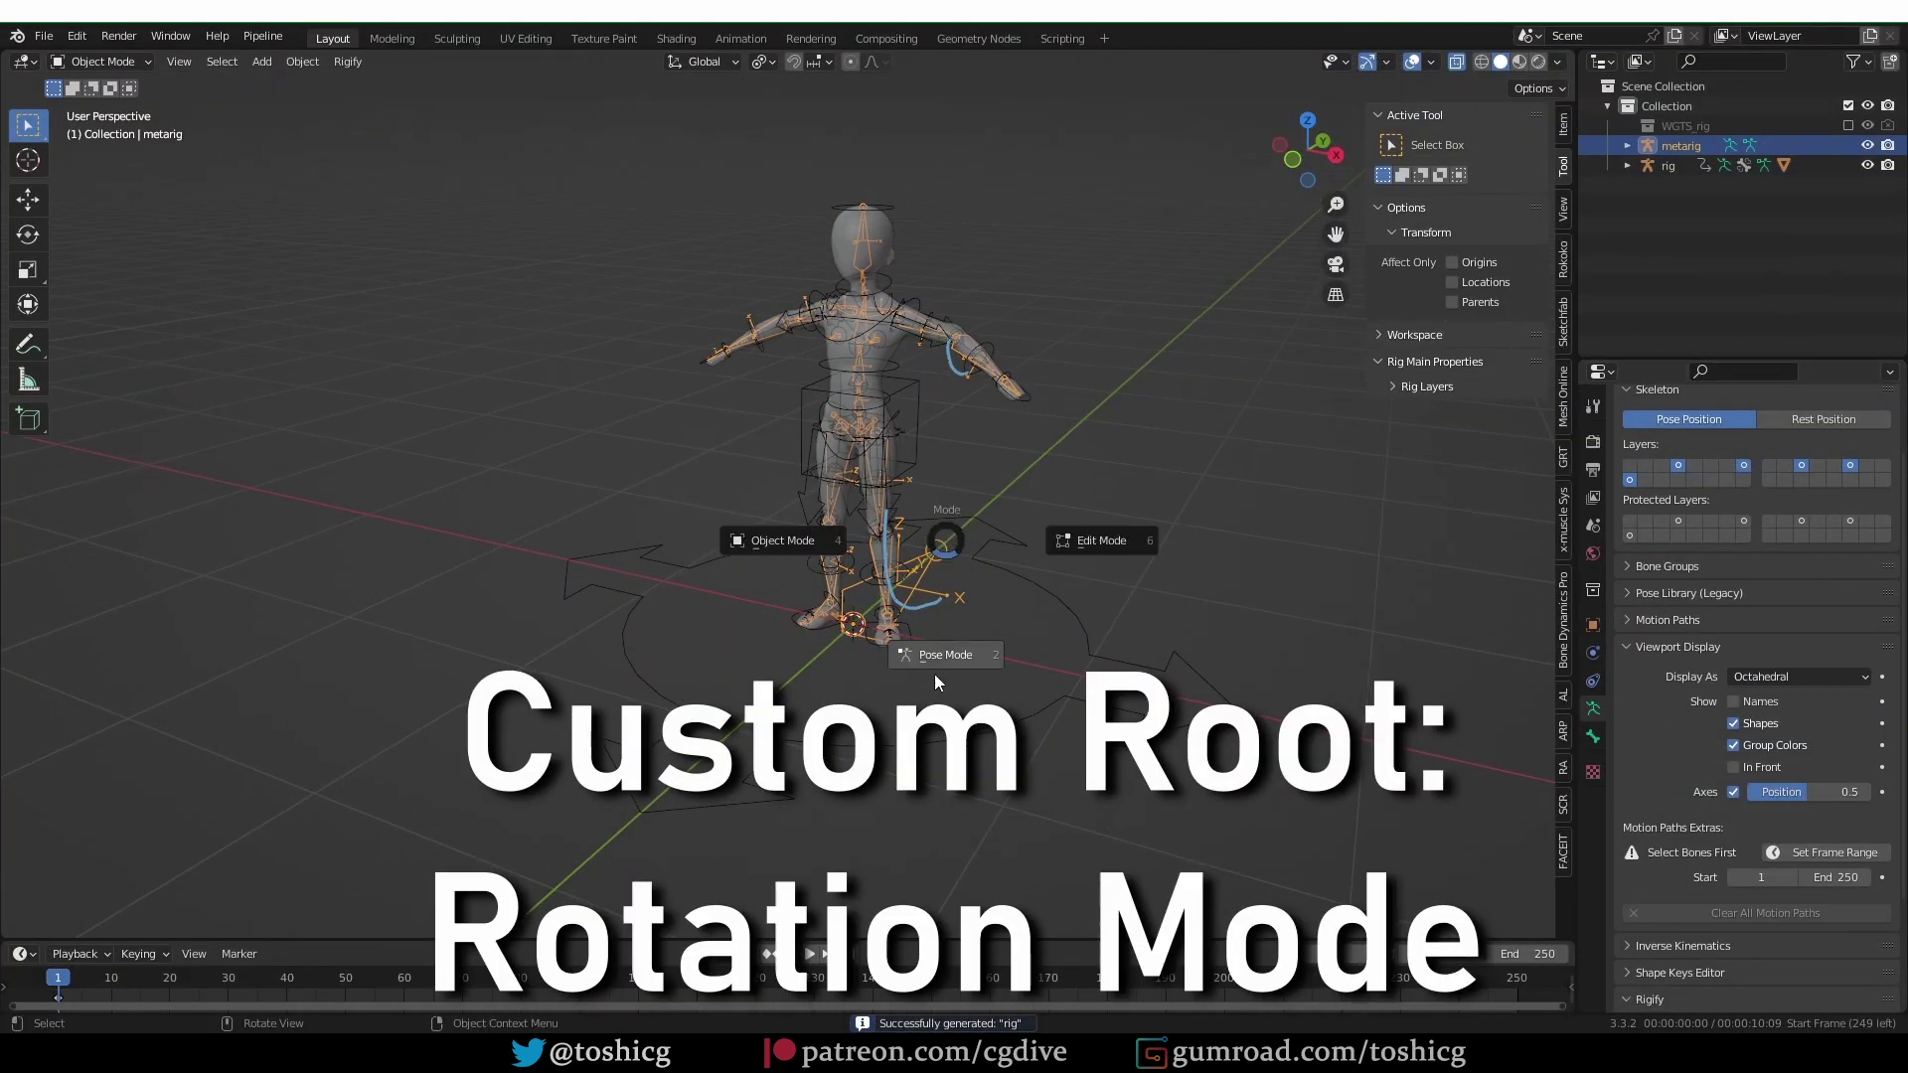
{"action": "left_click", "coordinate": [934, 656]}
{"action": "left_click", "coordinate": [934, 550]}
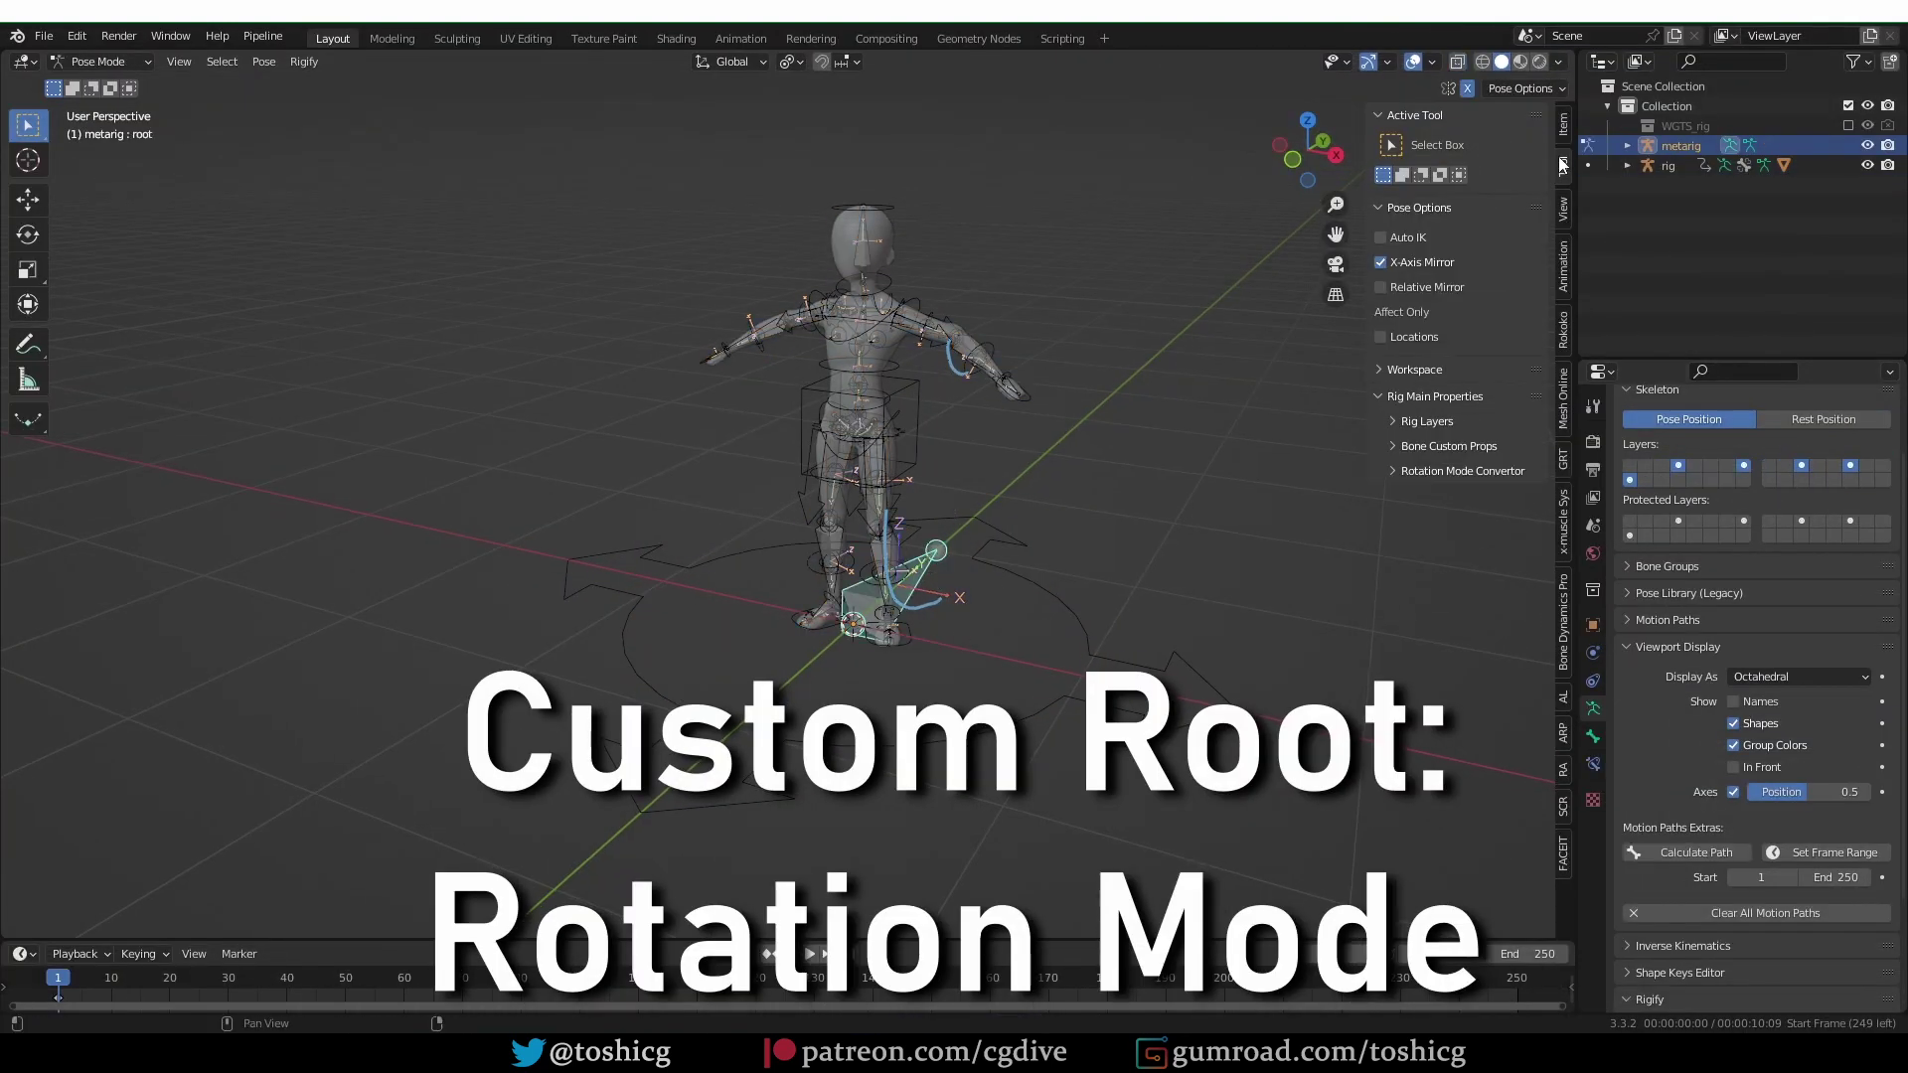
{"action": "left_click", "coordinate": [1563, 124]}
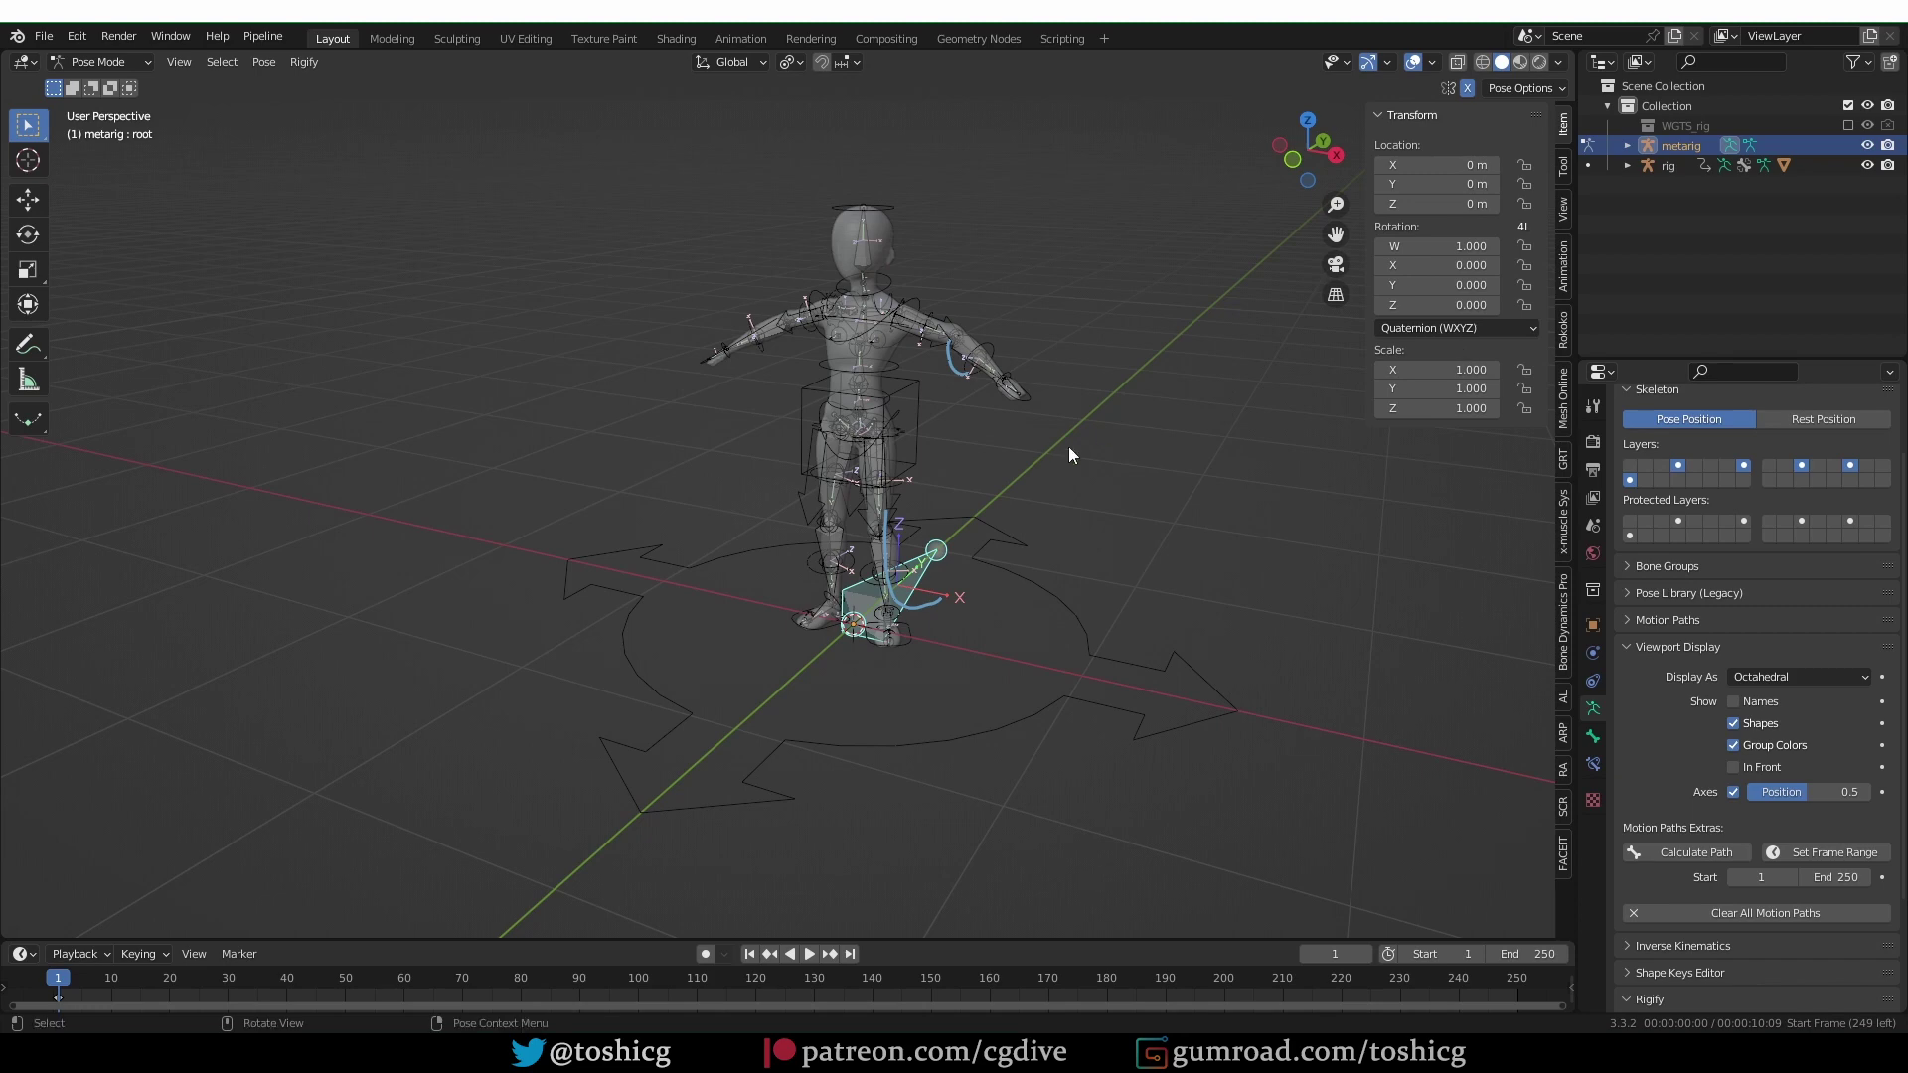
{"action": "left_click", "coordinate": [1439, 328]}
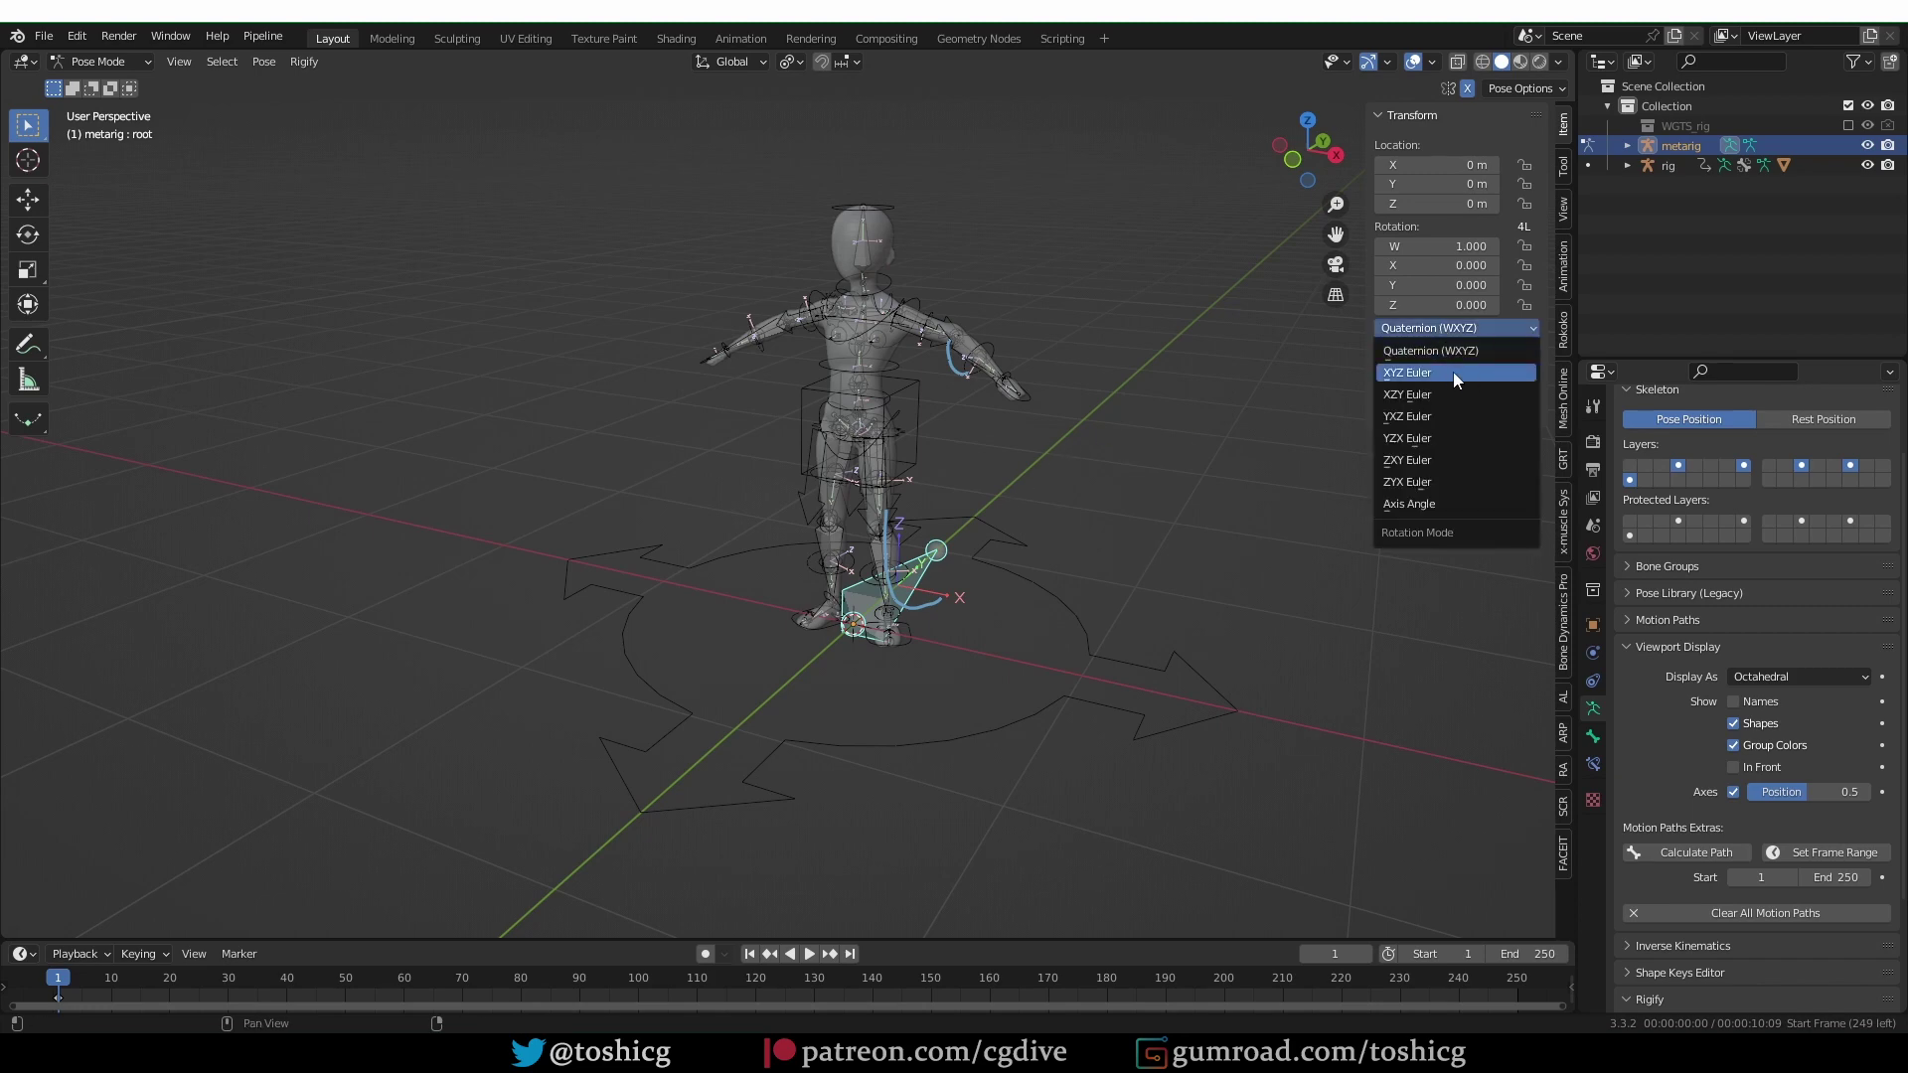
{"action": "left_click", "coordinate": [1457, 371]}
{"action": "scroll", "coordinate": [1745, 707], "scroll_direction": "down", "scroll_amount": 4}
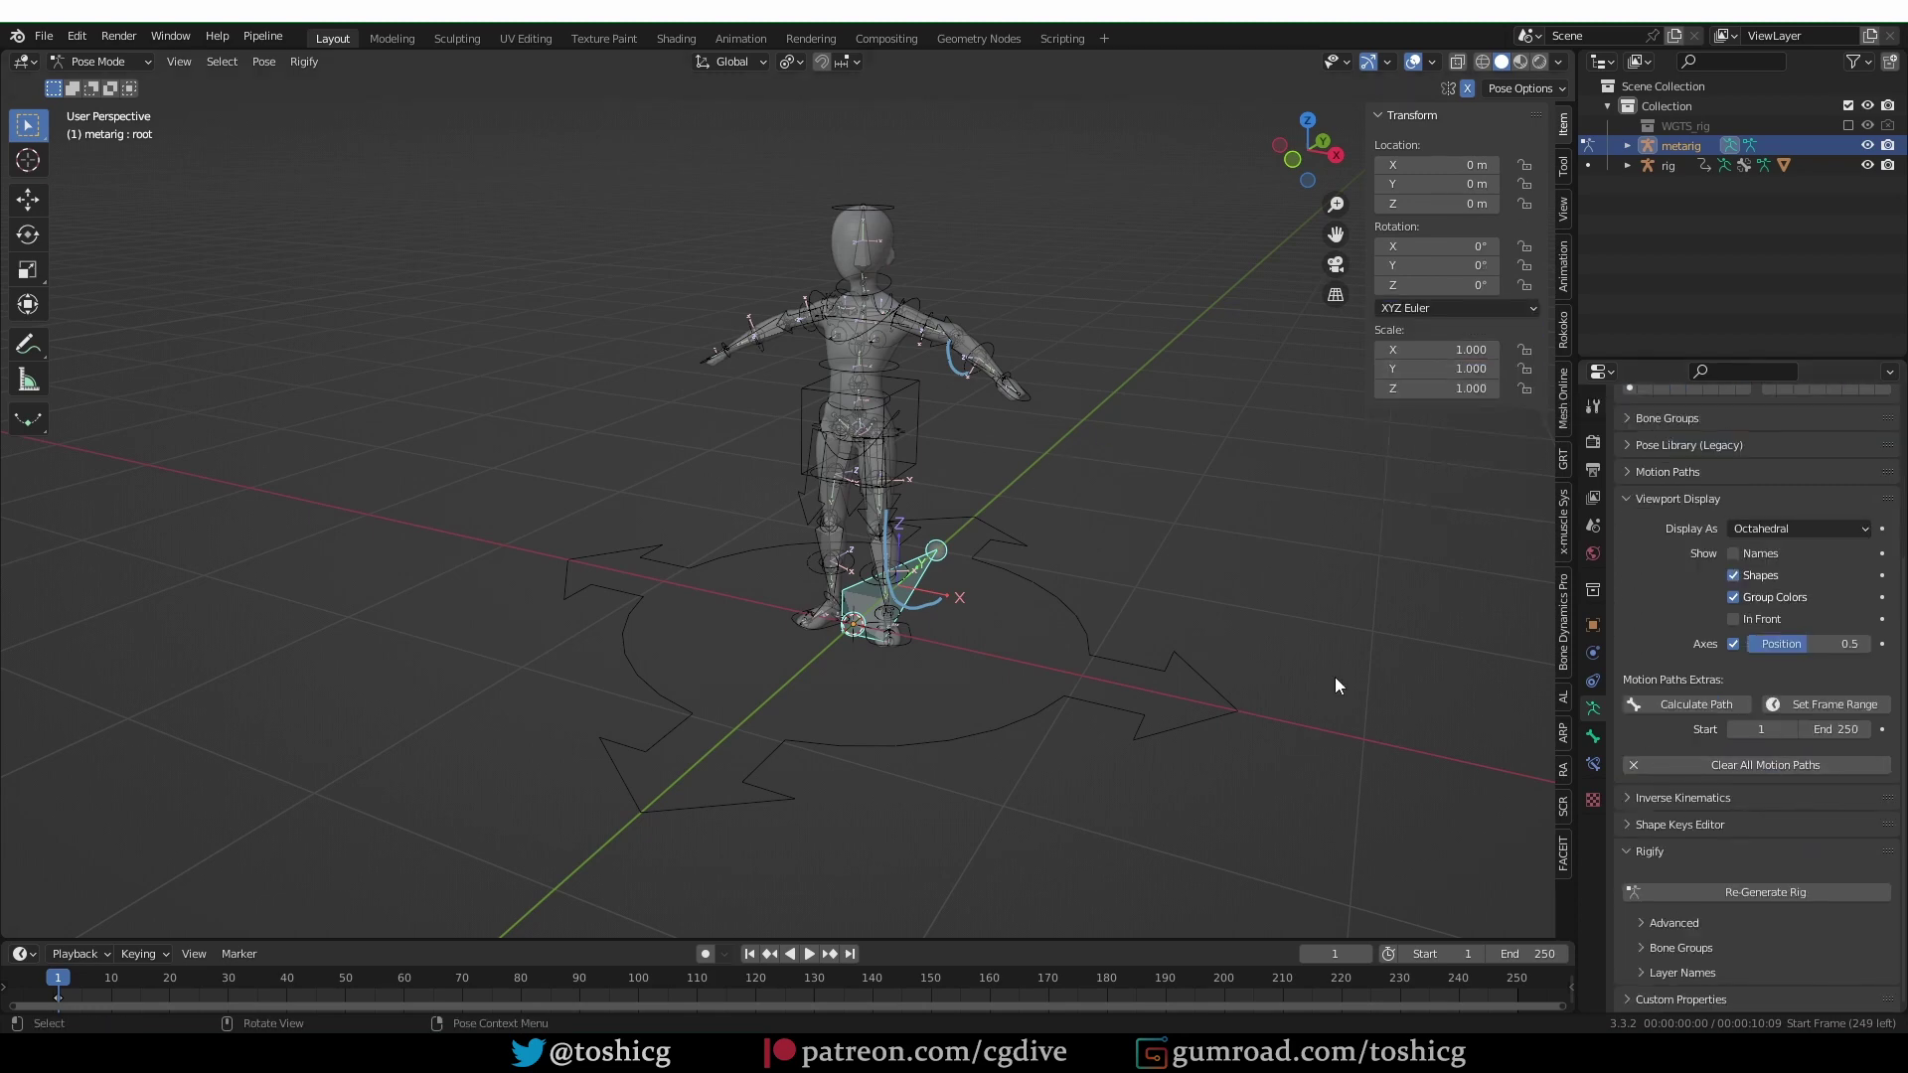
Check the rotation mode of the generated rig's root control in Pose Mode.
{"action": "key", "text": "ctrl+Tab"}
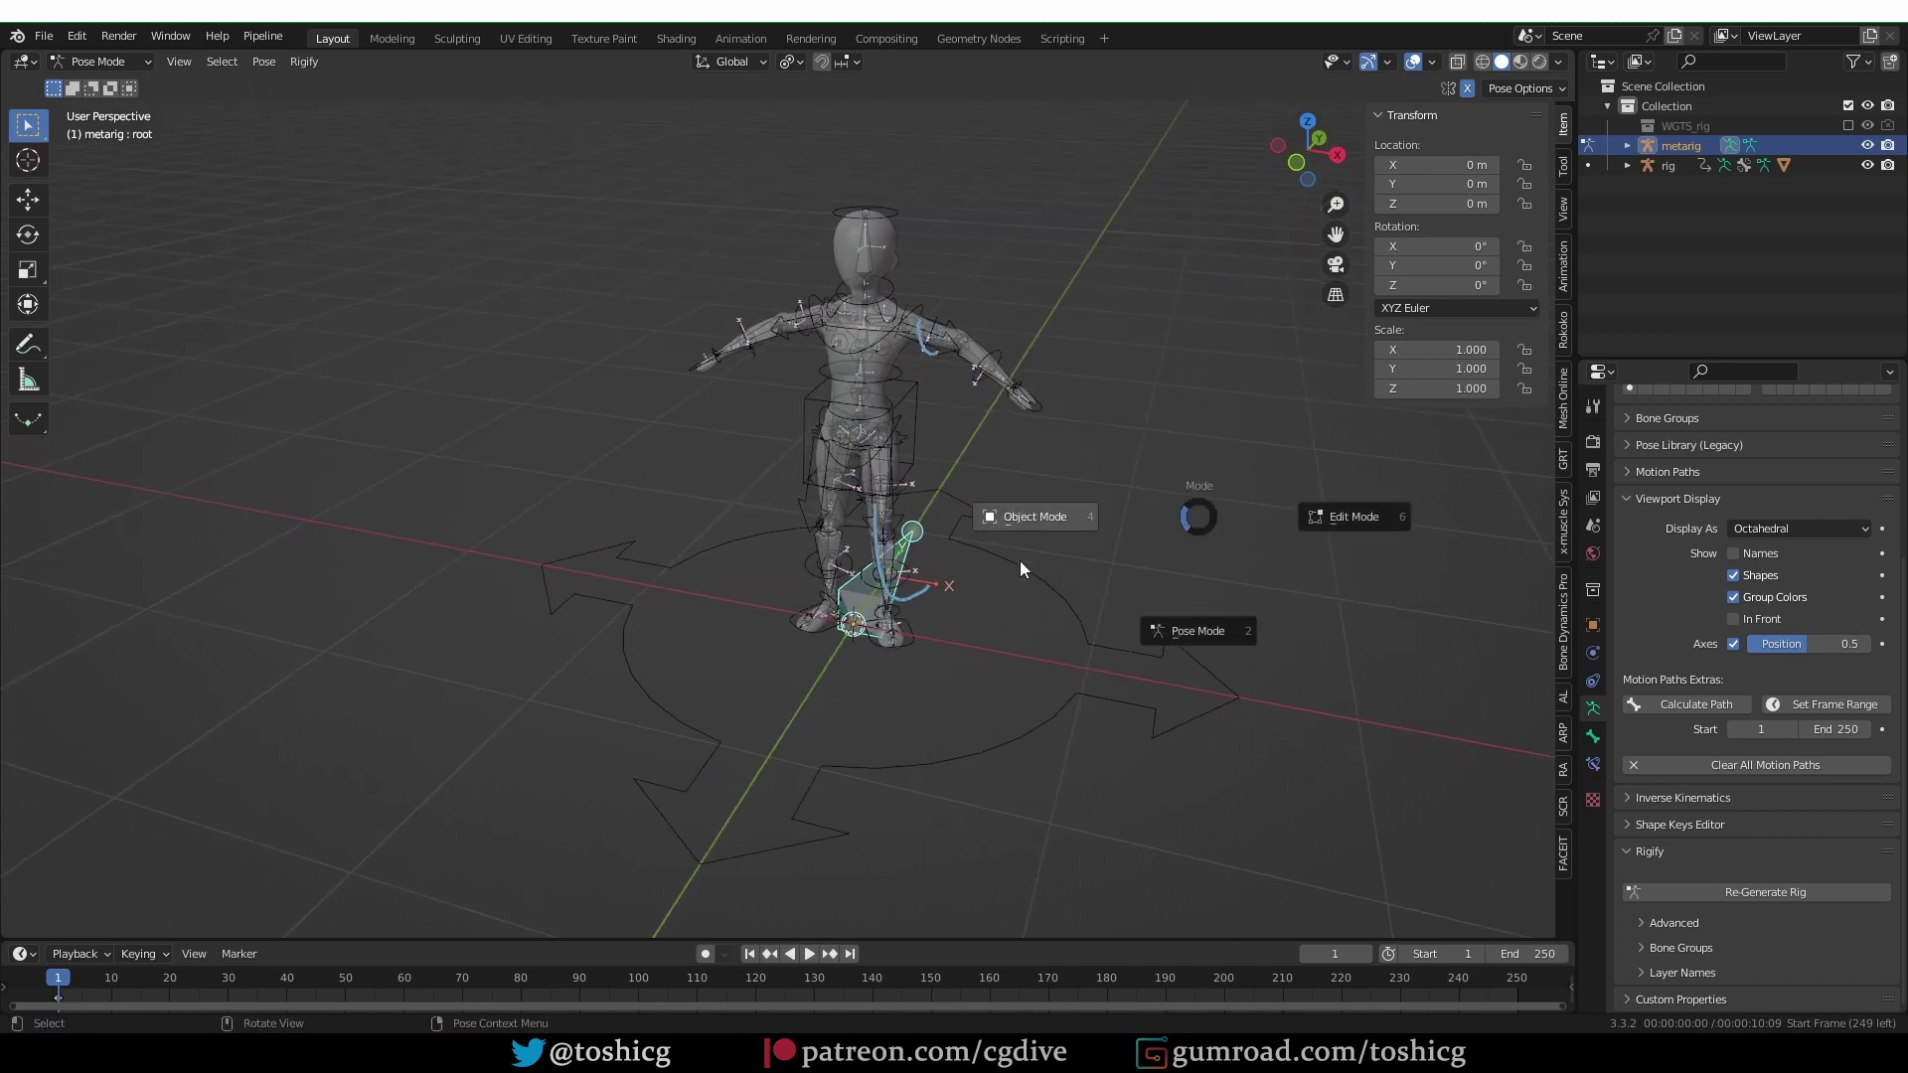
{"action": "left_click", "coordinate": [1023, 557]}
{"action": "left_click", "coordinate": [1010, 553]}
{"action": "key", "text": "ctrl+Tab"}
{"action": "left_click", "coordinate": [1043, 747]}
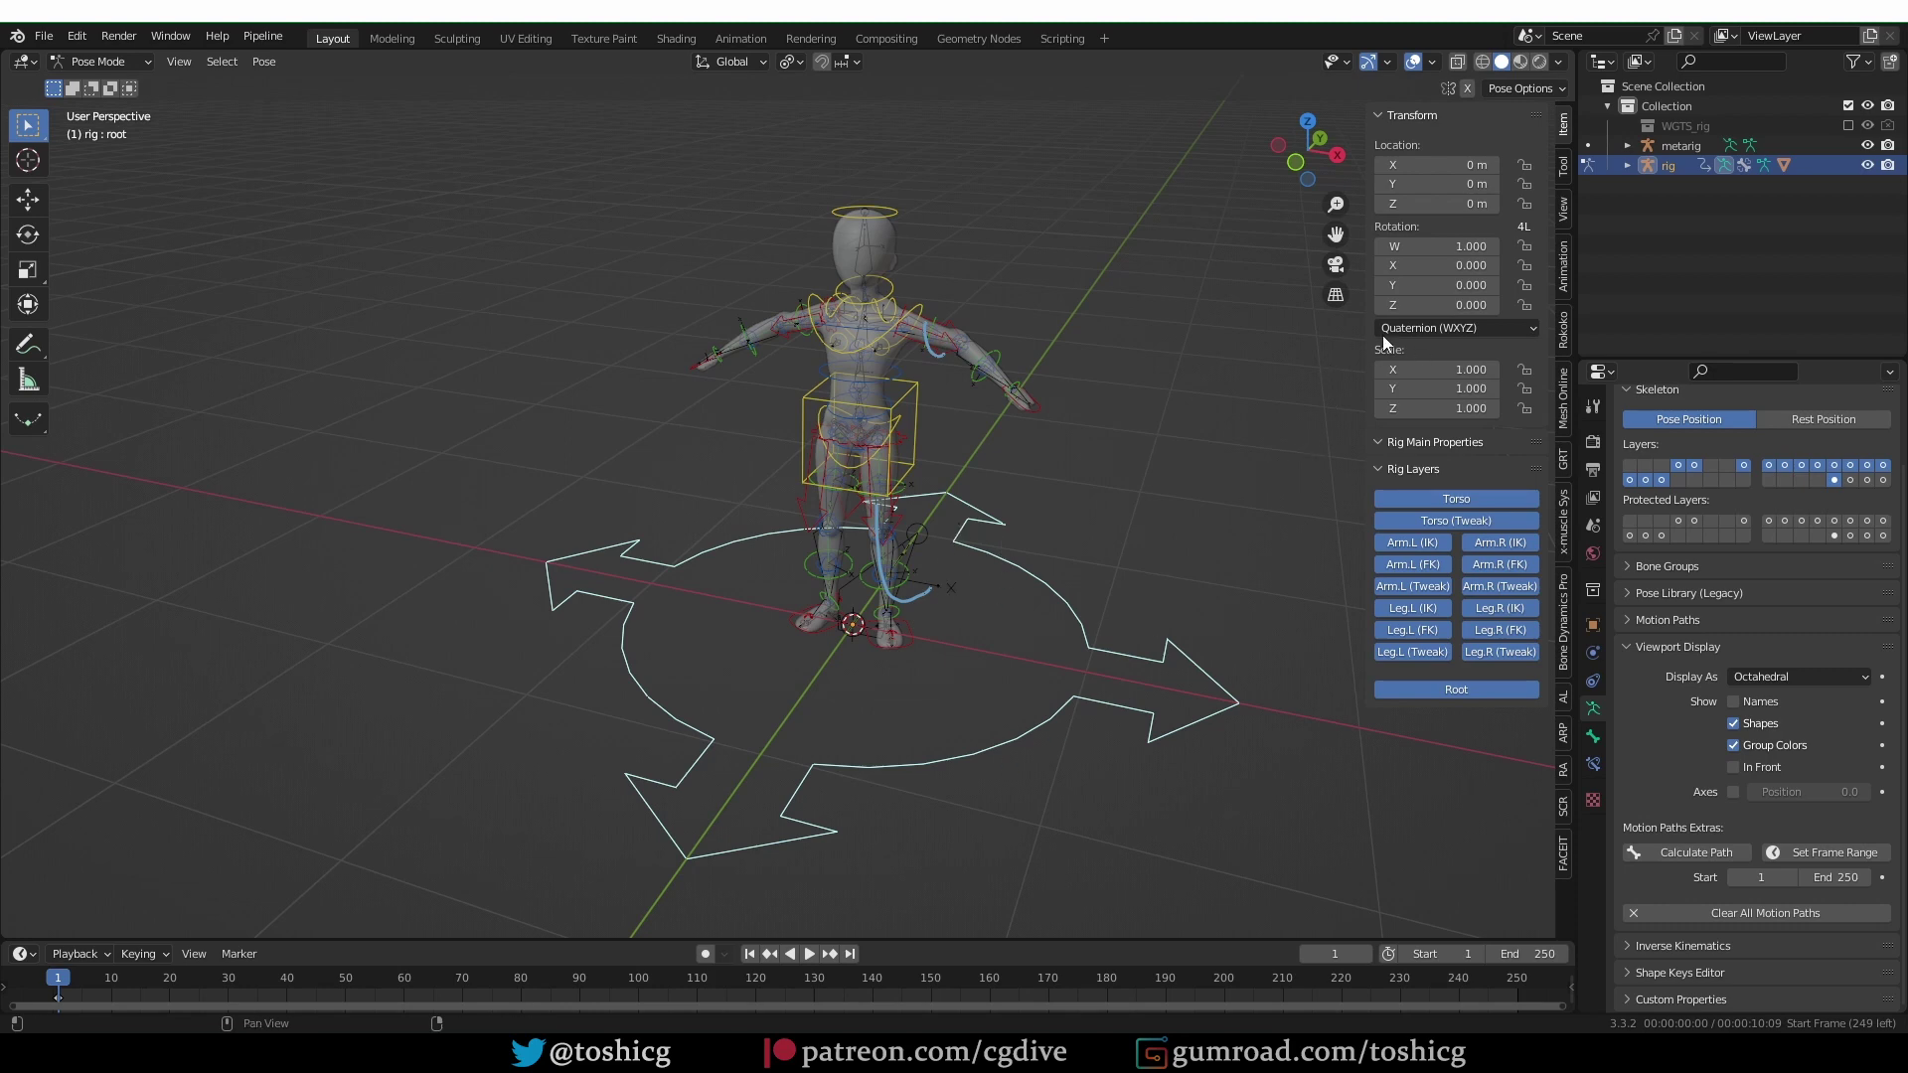
Regenerate the rig from the metarig with the root bone's Euler rotation mode and put the generated rig in Pose Mode.
{"action": "key", "text": "ctrl+Tab"}
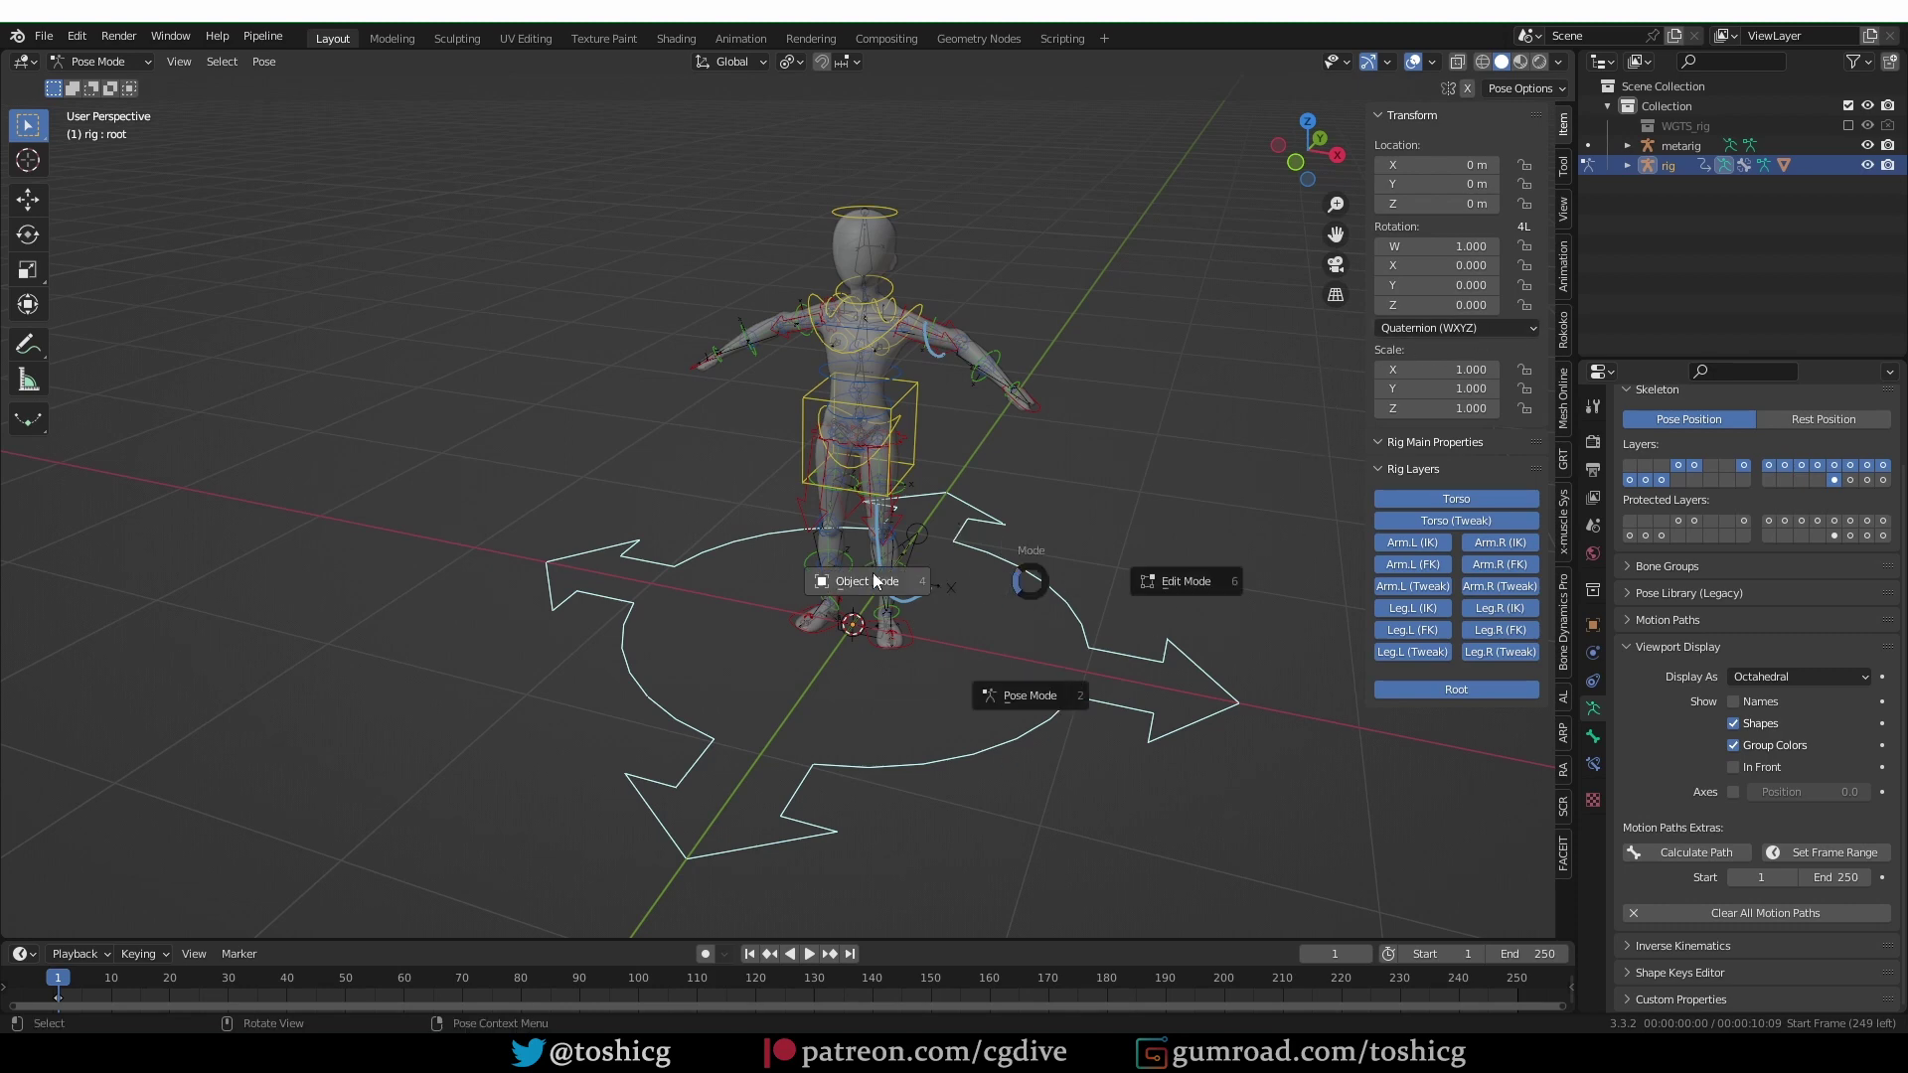
{"action": "left_click", "coordinate": [873, 575]}
{"action": "left_click", "coordinate": [913, 537]}
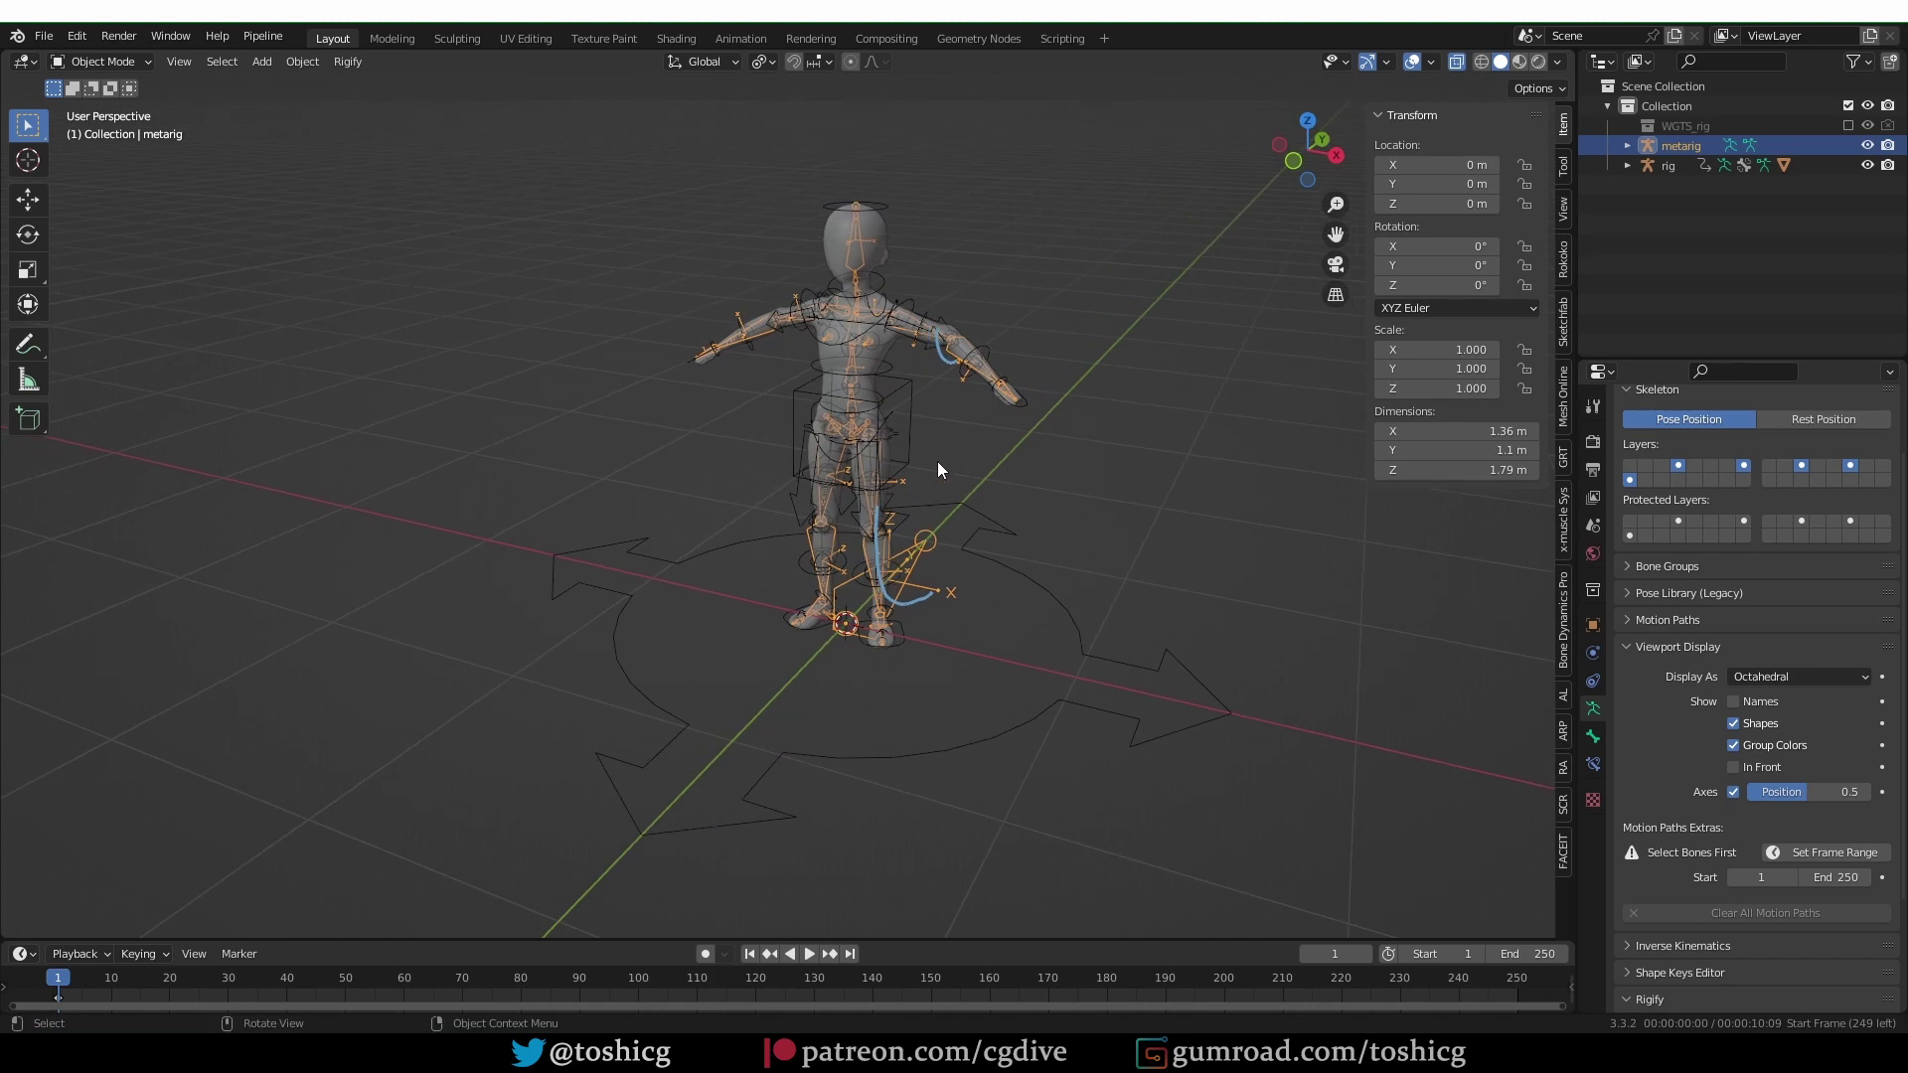
{"action": "key", "text": "ctrl+Tab"}
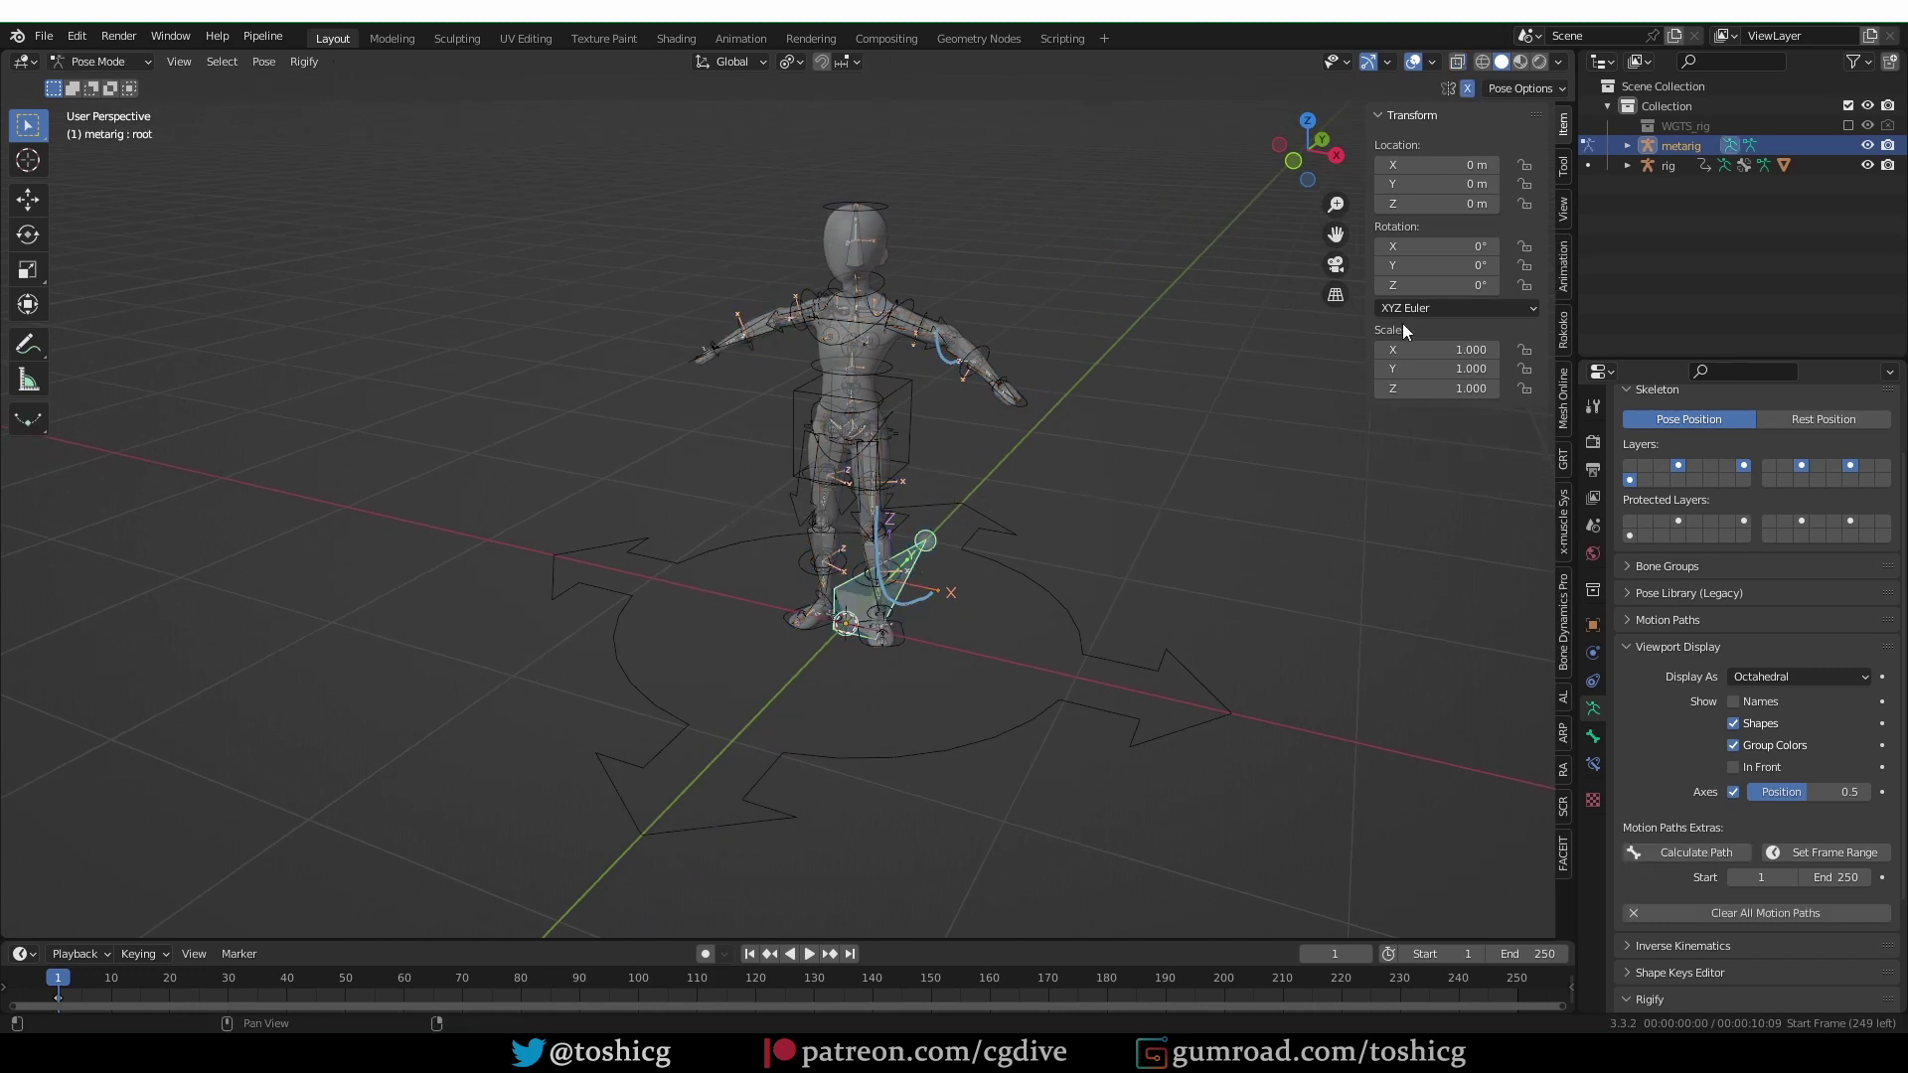
{"action": "scroll", "coordinate": [1613, 782], "scroll_direction": "down", "scroll_amount": 4}
{"action": "left_click", "coordinate": [1767, 892]}
{"action": "key", "text": "ctrl+Tab"}
{"action": "left_click", "coordinate": [966, 699]}
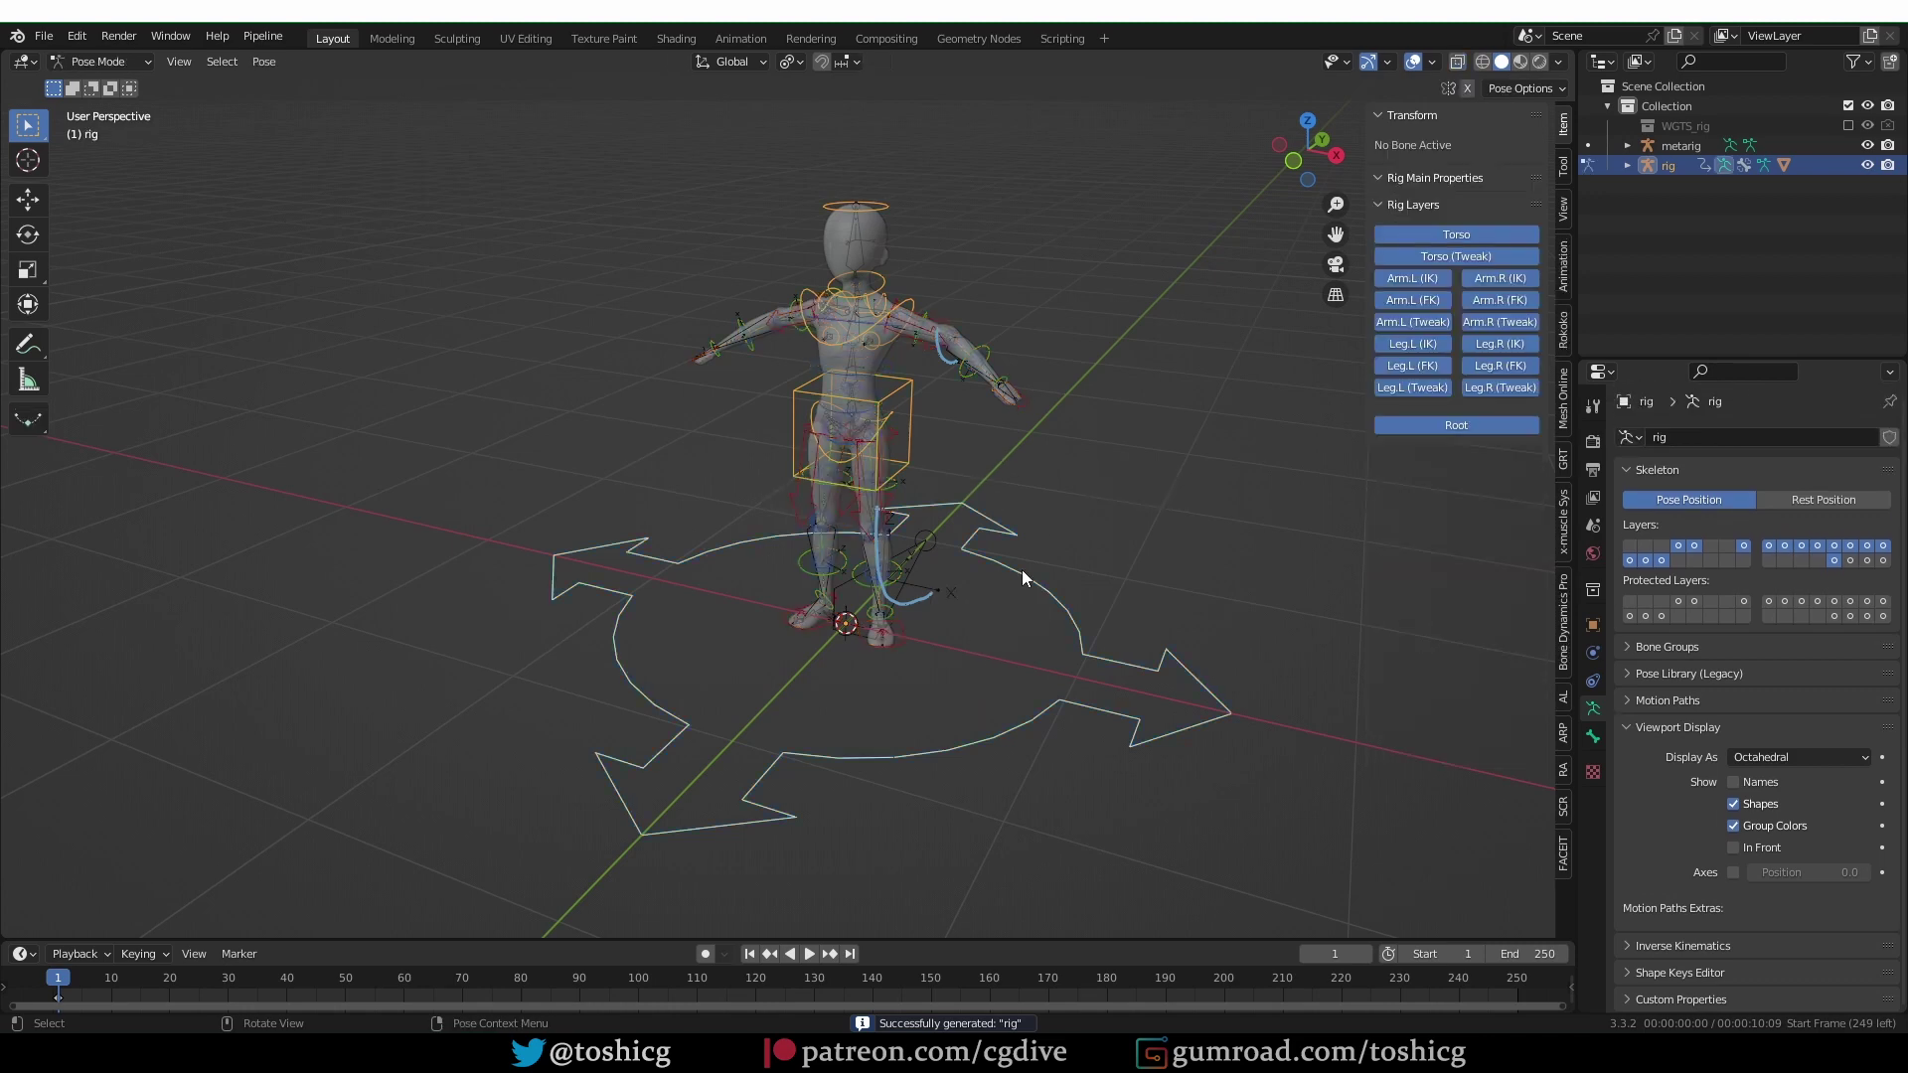
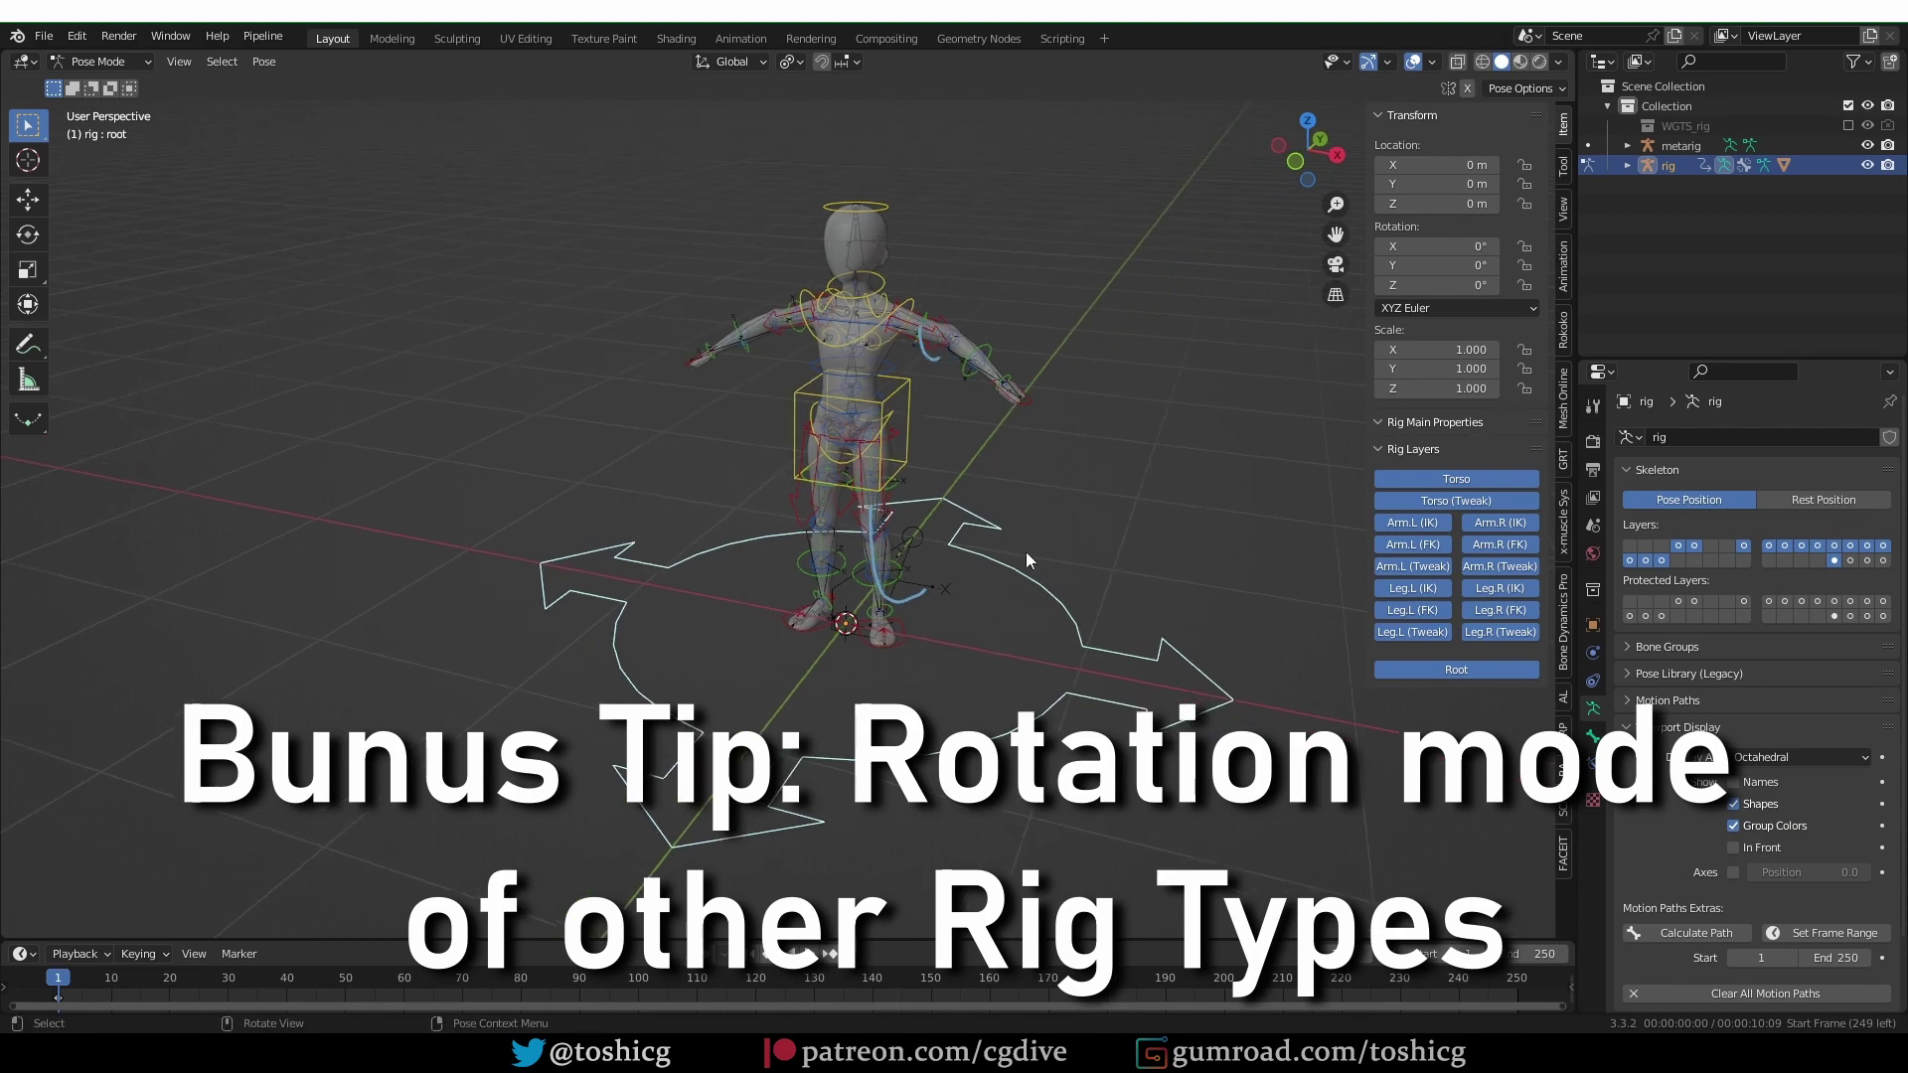
Put the metarig in Pose Mode and examine the rotation modes of the left upper arm, forearm and hand bones.
{"action": "left_click", "coordinate": [814, 556]}
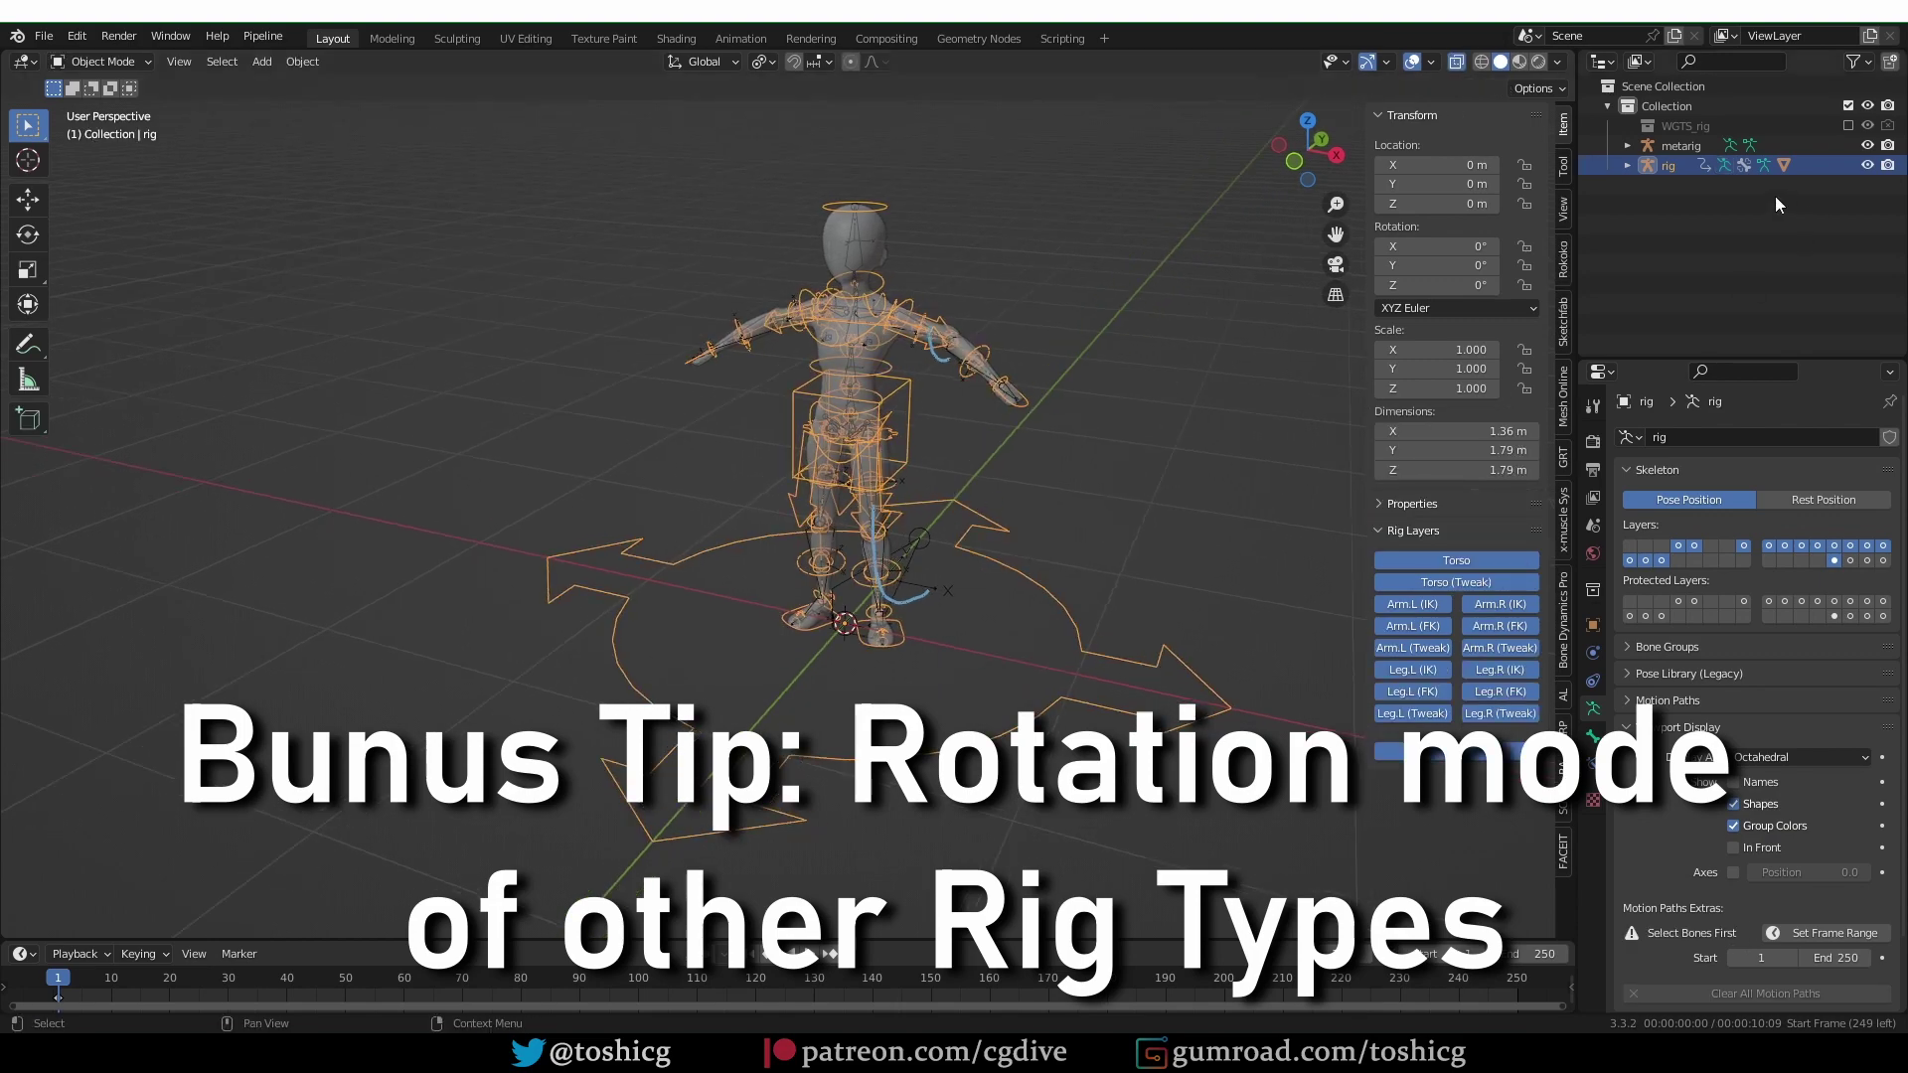
{"action": "left_click", "coordinate": [1689, 145]}
{"action": "scroll", "coordinate": [913, 308], "scroll_direction": "up", "scroll_amount": 3}
{"action": "key", "text": "ctrl+Tab"}
{"action": "left_click", "coordinate": [938, 334]}
{"action": "scroll", "coordinate": [994, 353], "scroll_direction": "up", "scroll_amount": 2}
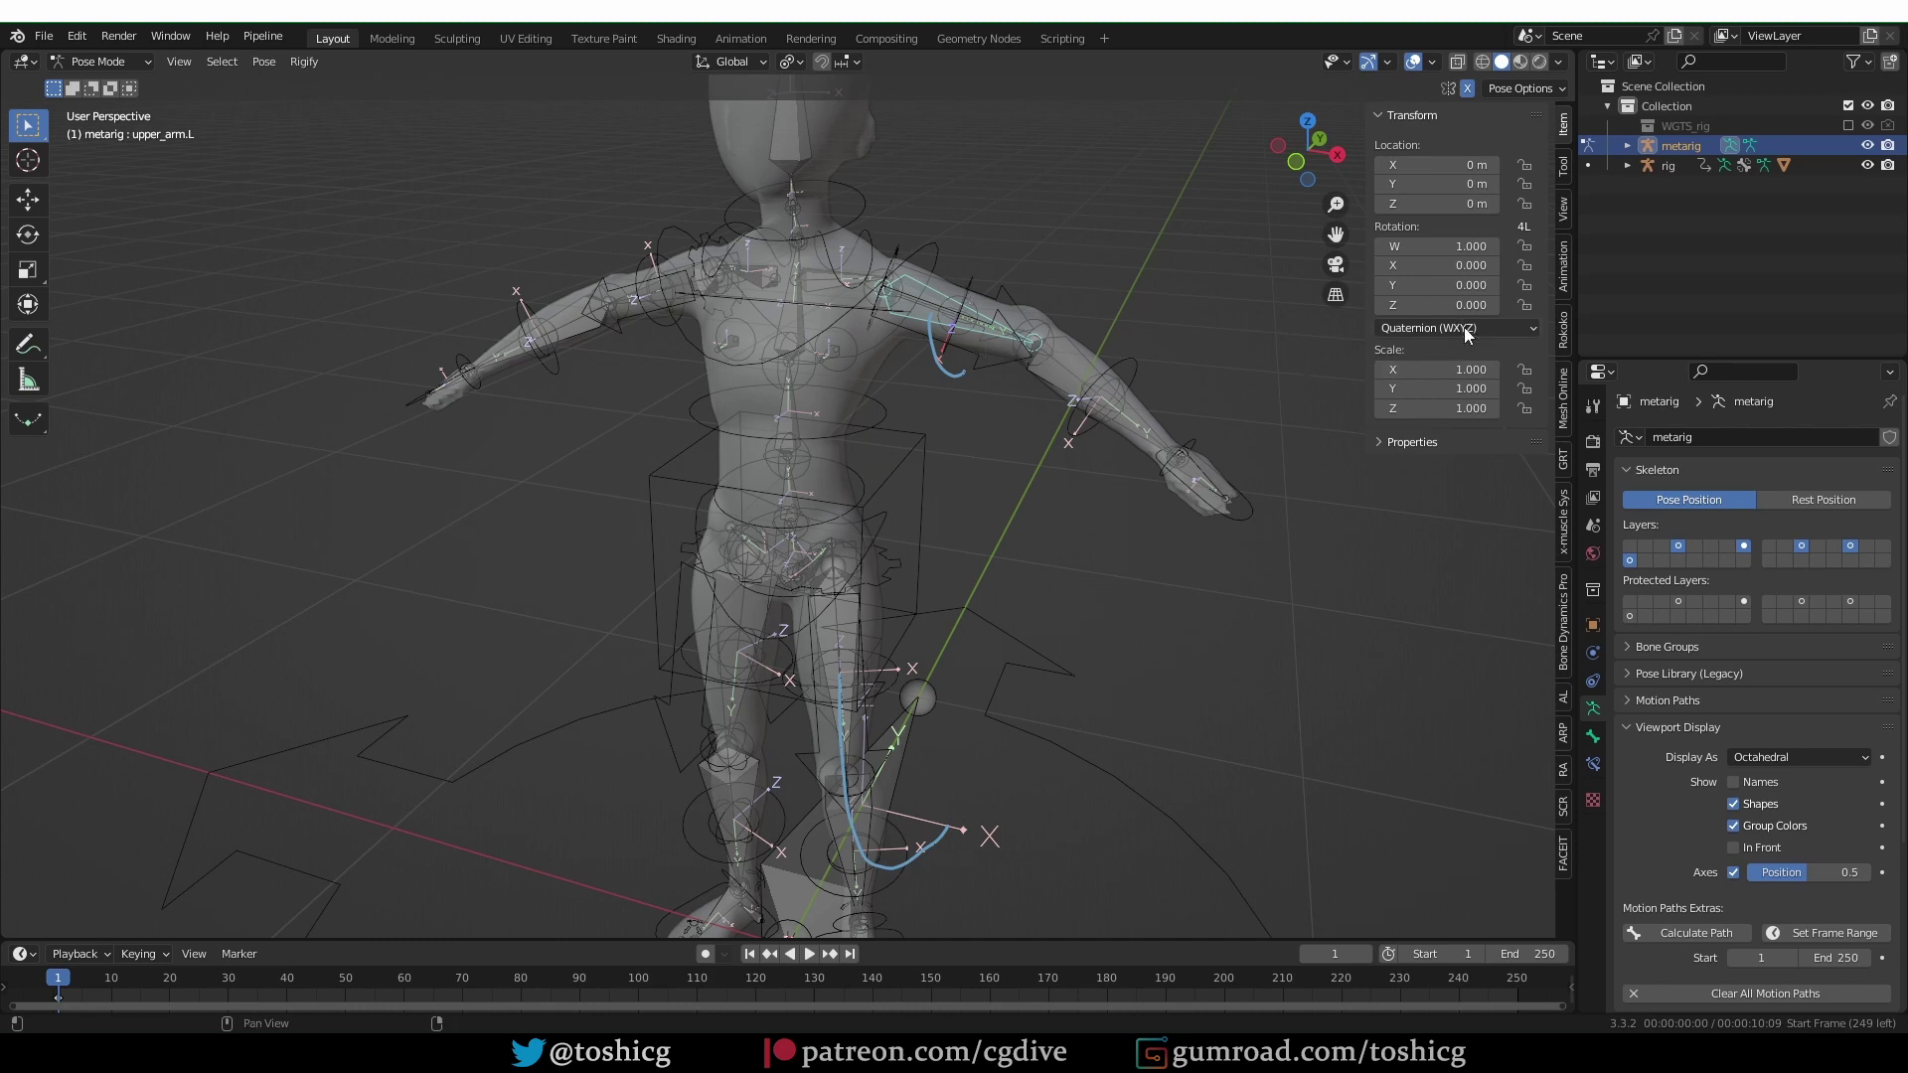
{"action": "left_click", "coordinate": [1128, 407]}
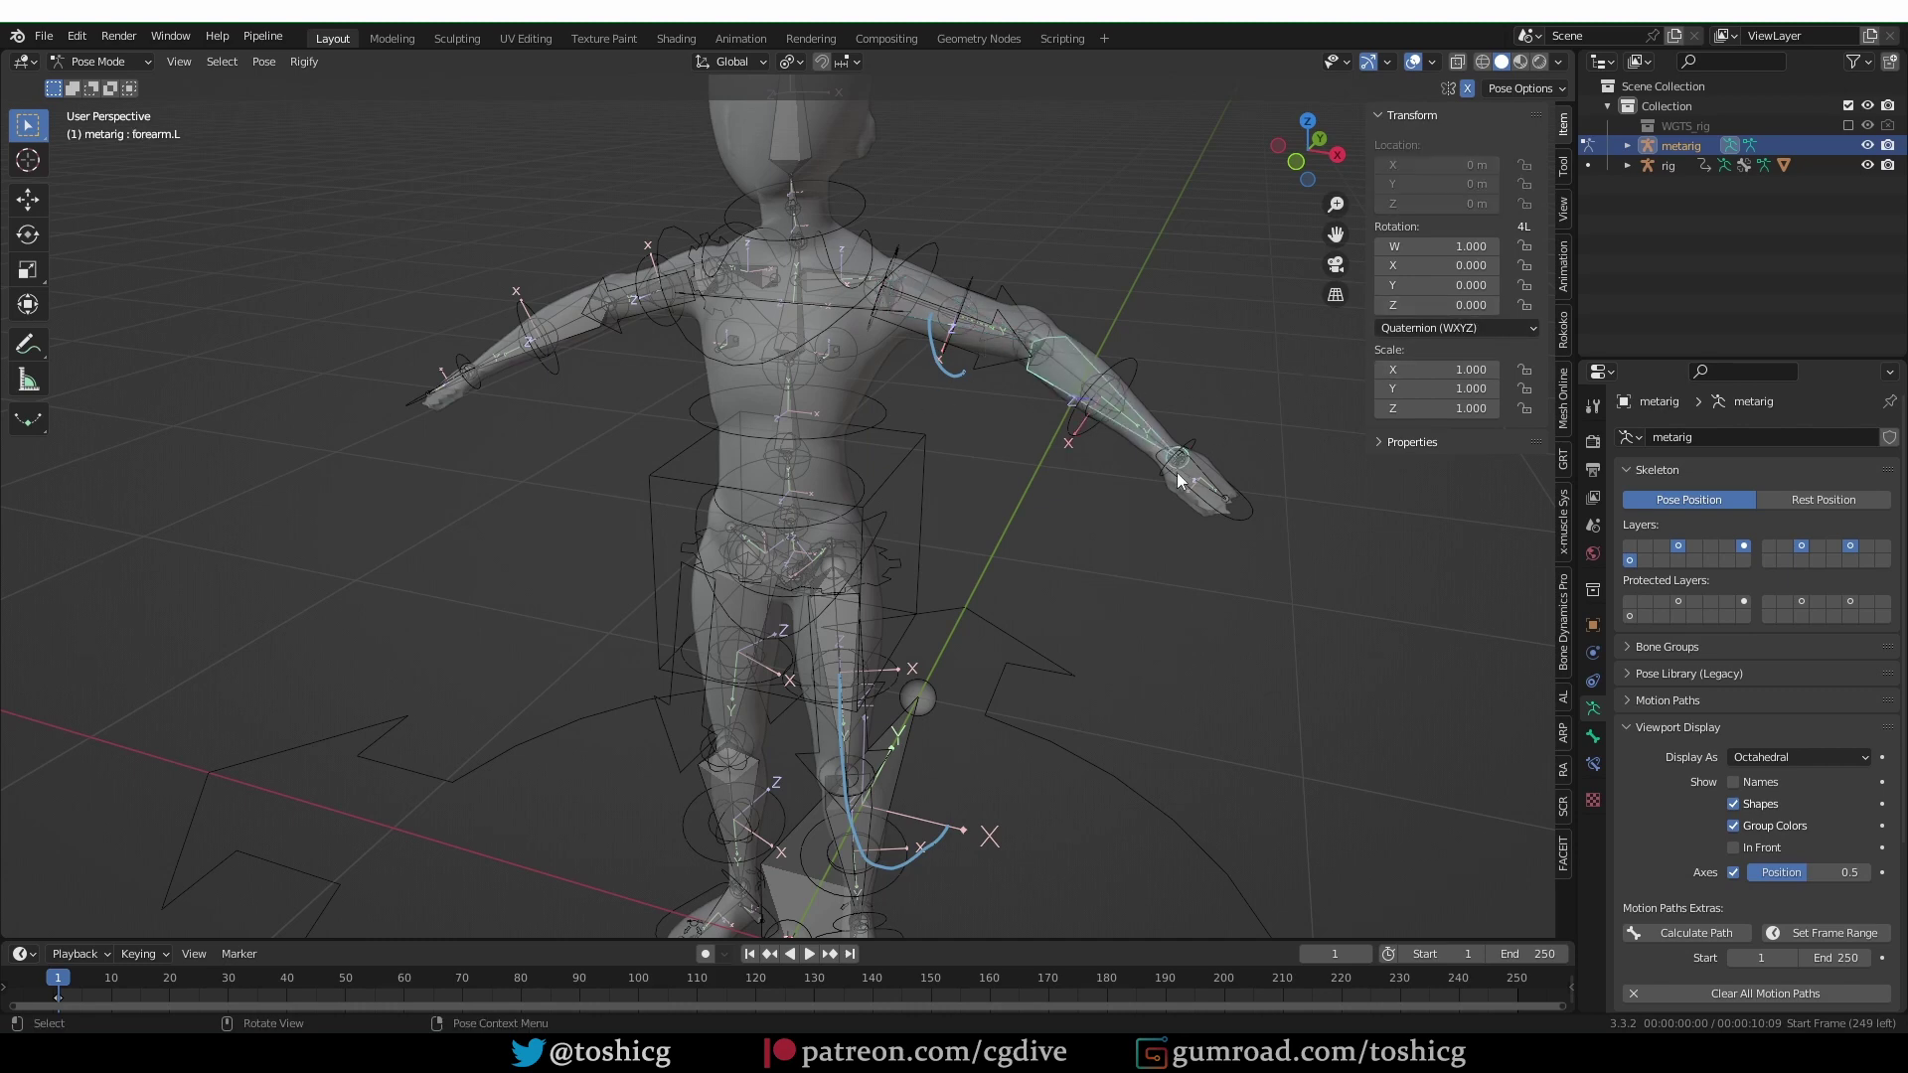
{"action": "left_click", "coordinate": [1179, 471]}
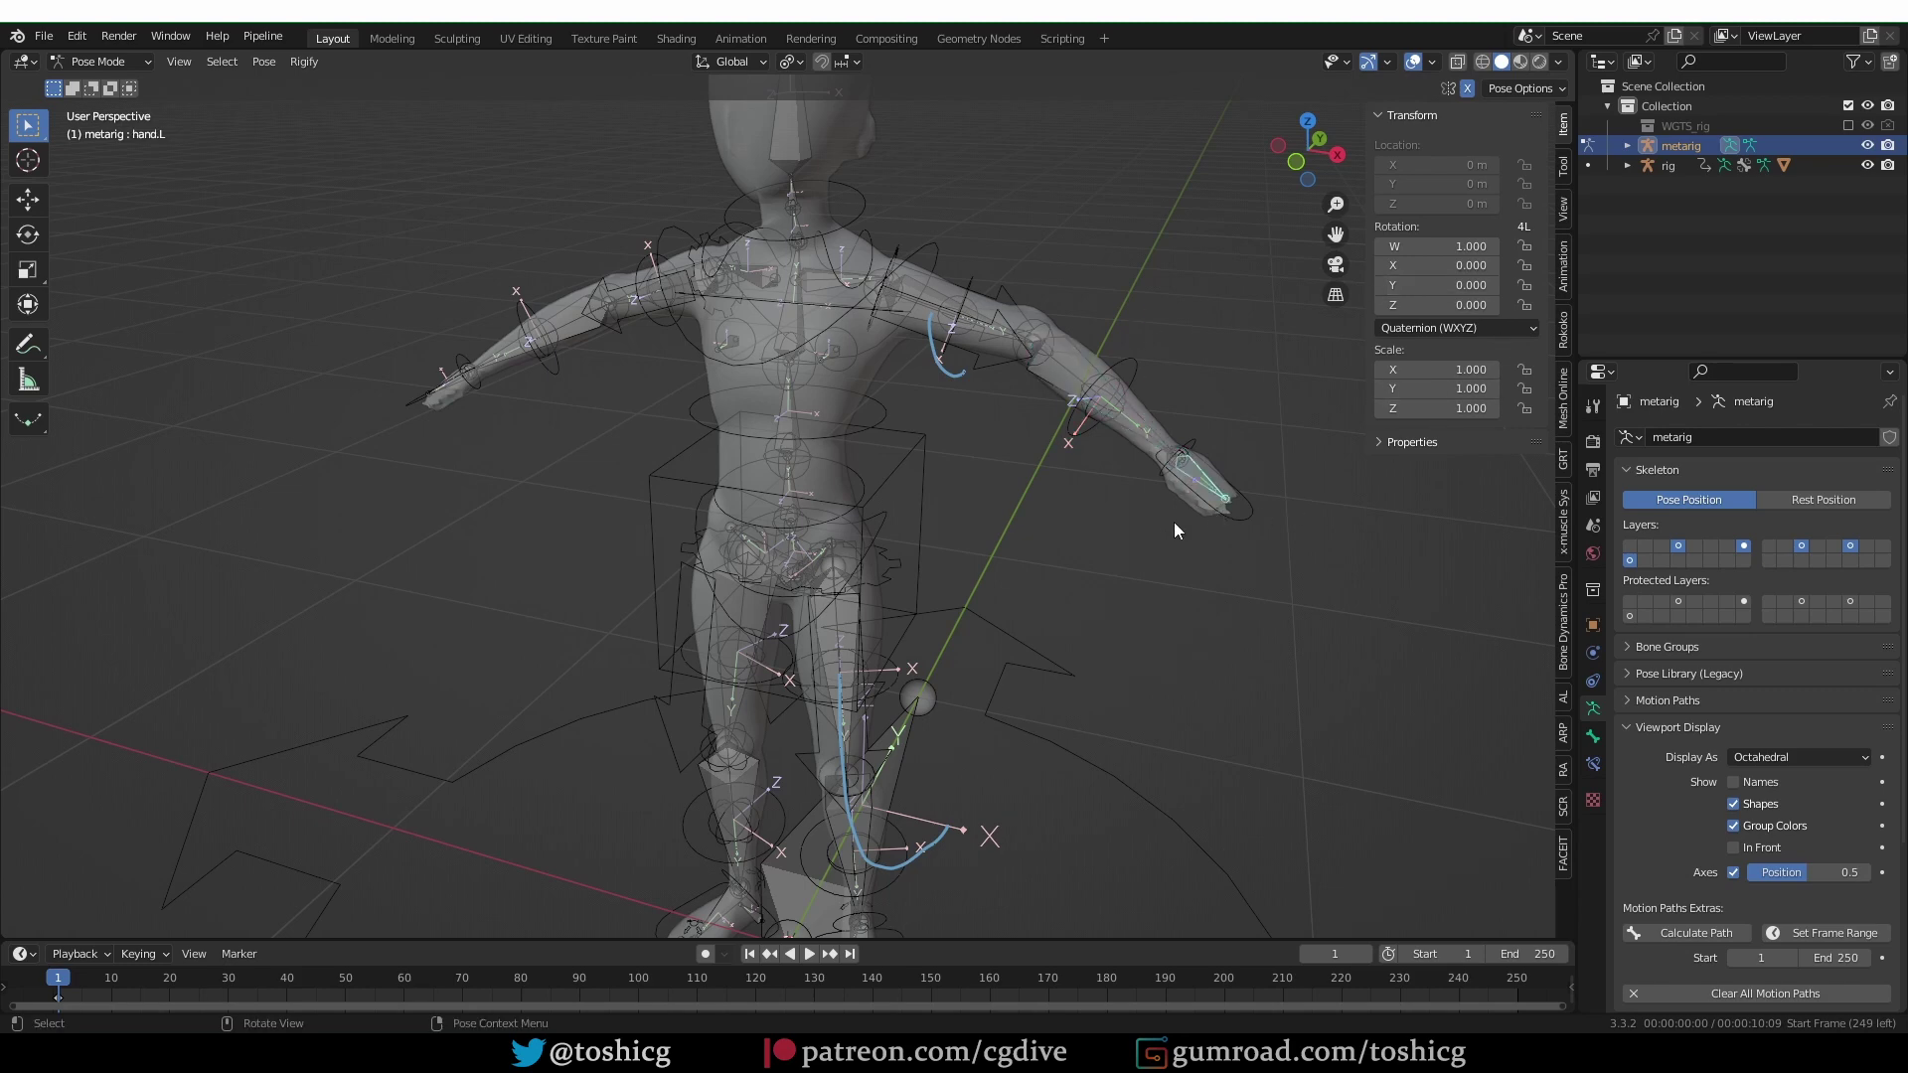
Examine the rotation modes of the metarig's spine bones and left pelvis bone.
{"action": "left_click", "coordinate": [796, 384]}
{"action": "left_click", "coordinate": [789, 378]}
{"action": "left_click", "coordinate": [778, 463]}
{"action": "left_click", "coordinate": [796, 559]}
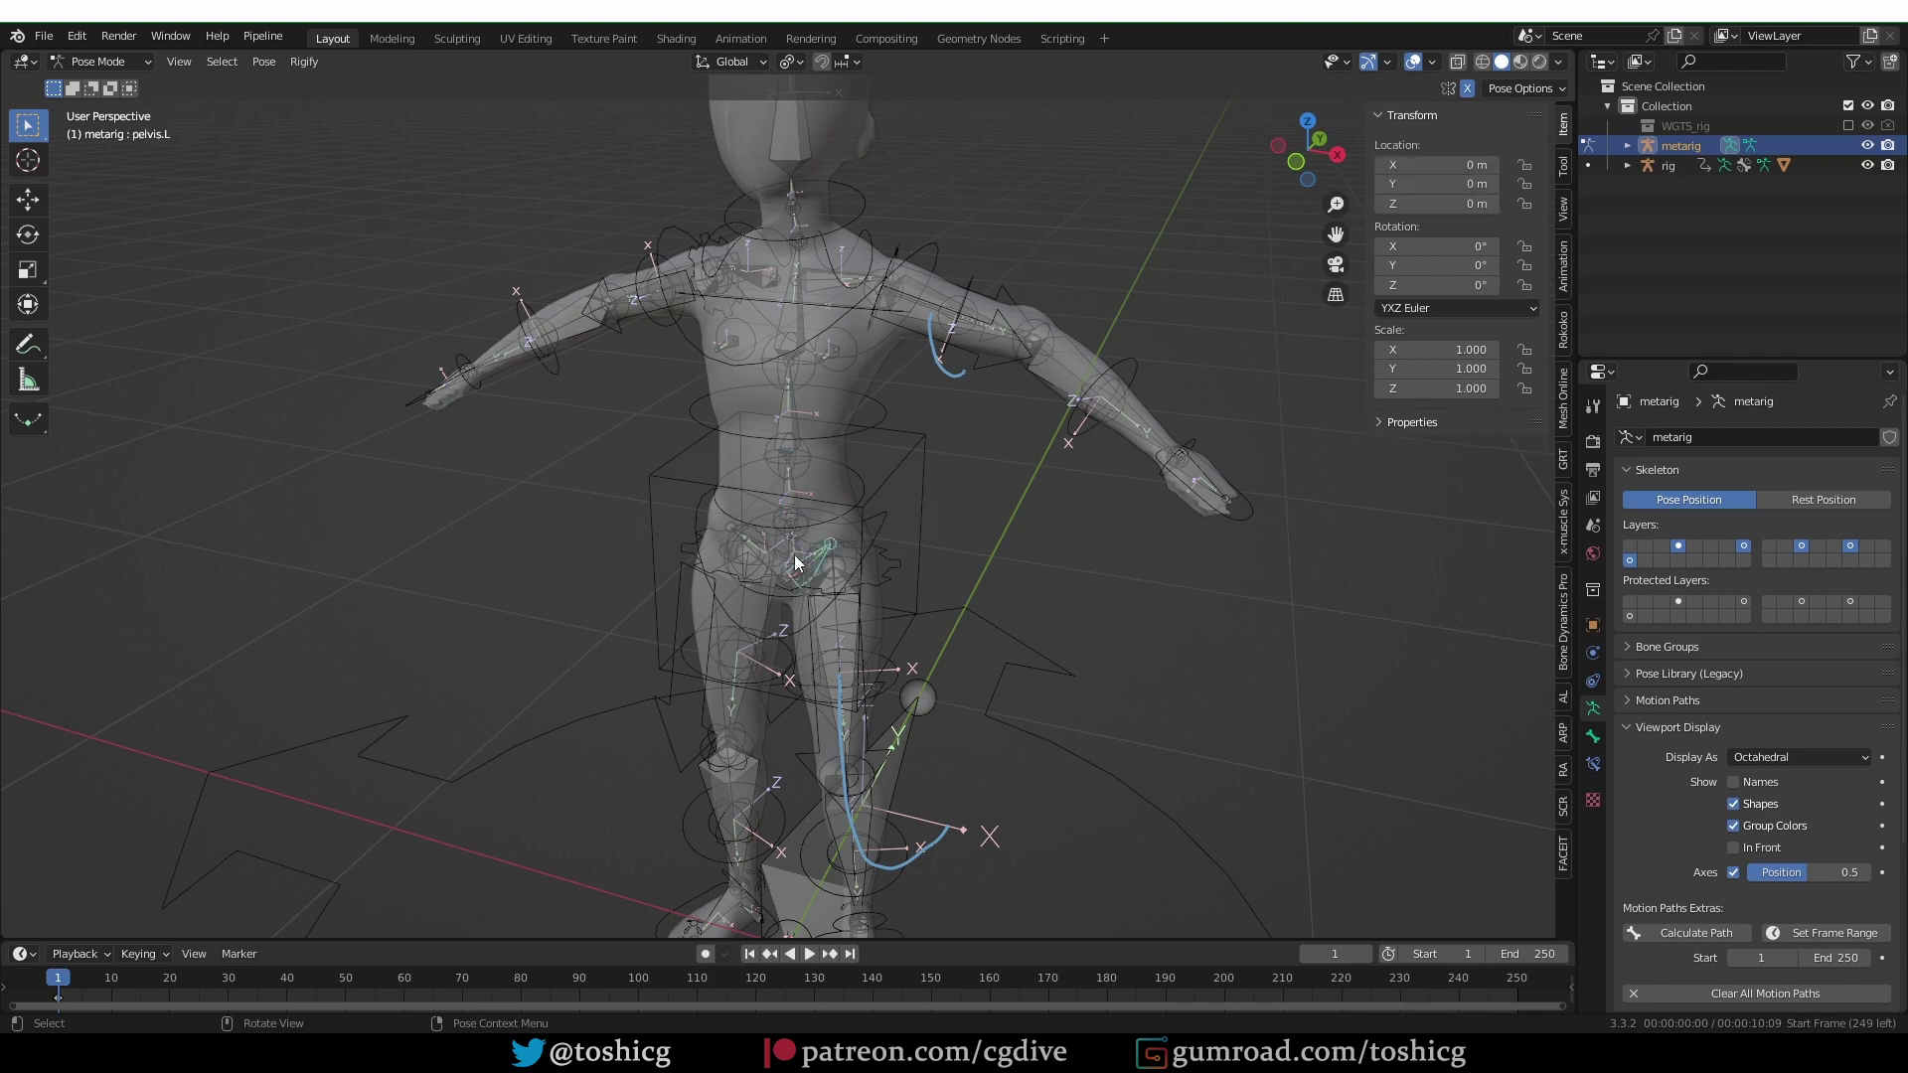
{"action": "middle_click_drag", "start_coordinate": [753, 497], "coordinate": [785, 591]}
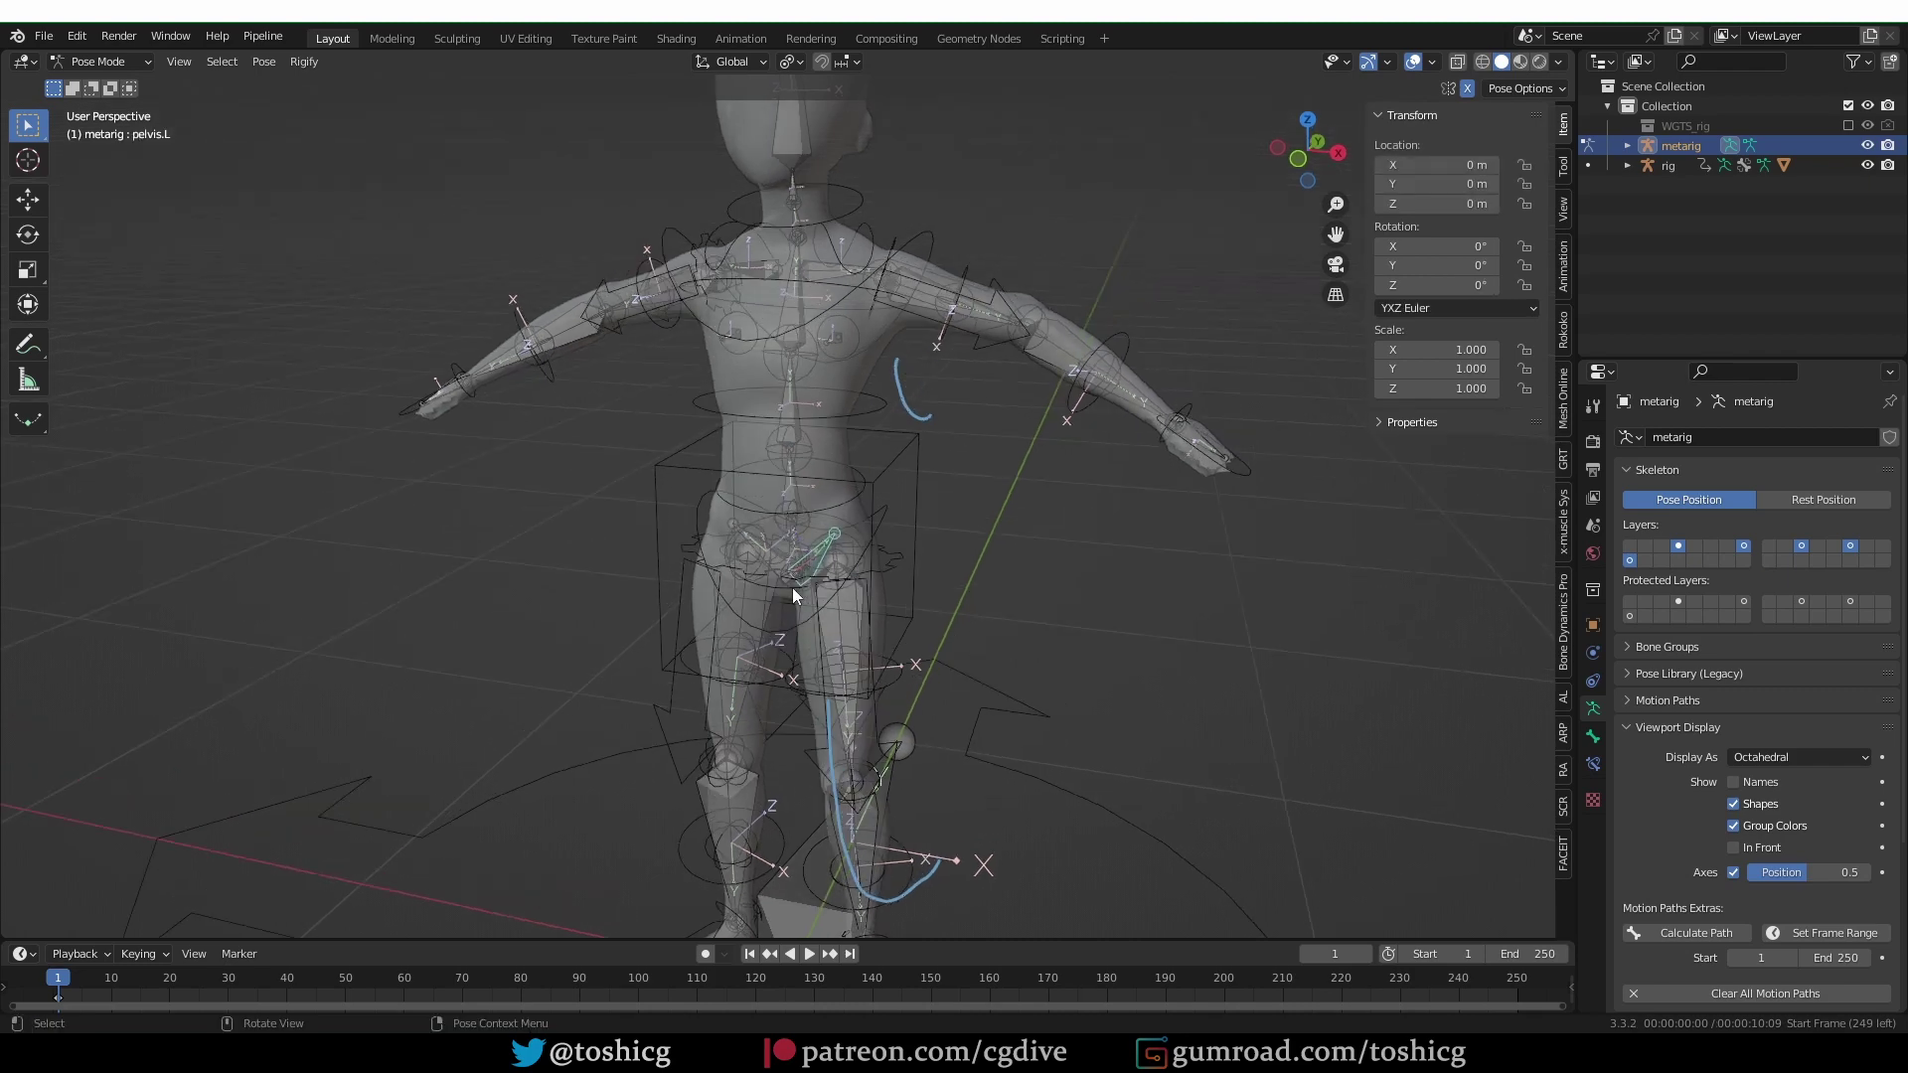
Check the rotation modes of the metarig's left shoulder bone and, in Pose Mode, the generated rig's left upper arm FK control.
{"action": "left_click", "coordinate": [757, 562]}
{"action": "left_click", "coordinate": [831, 282]}
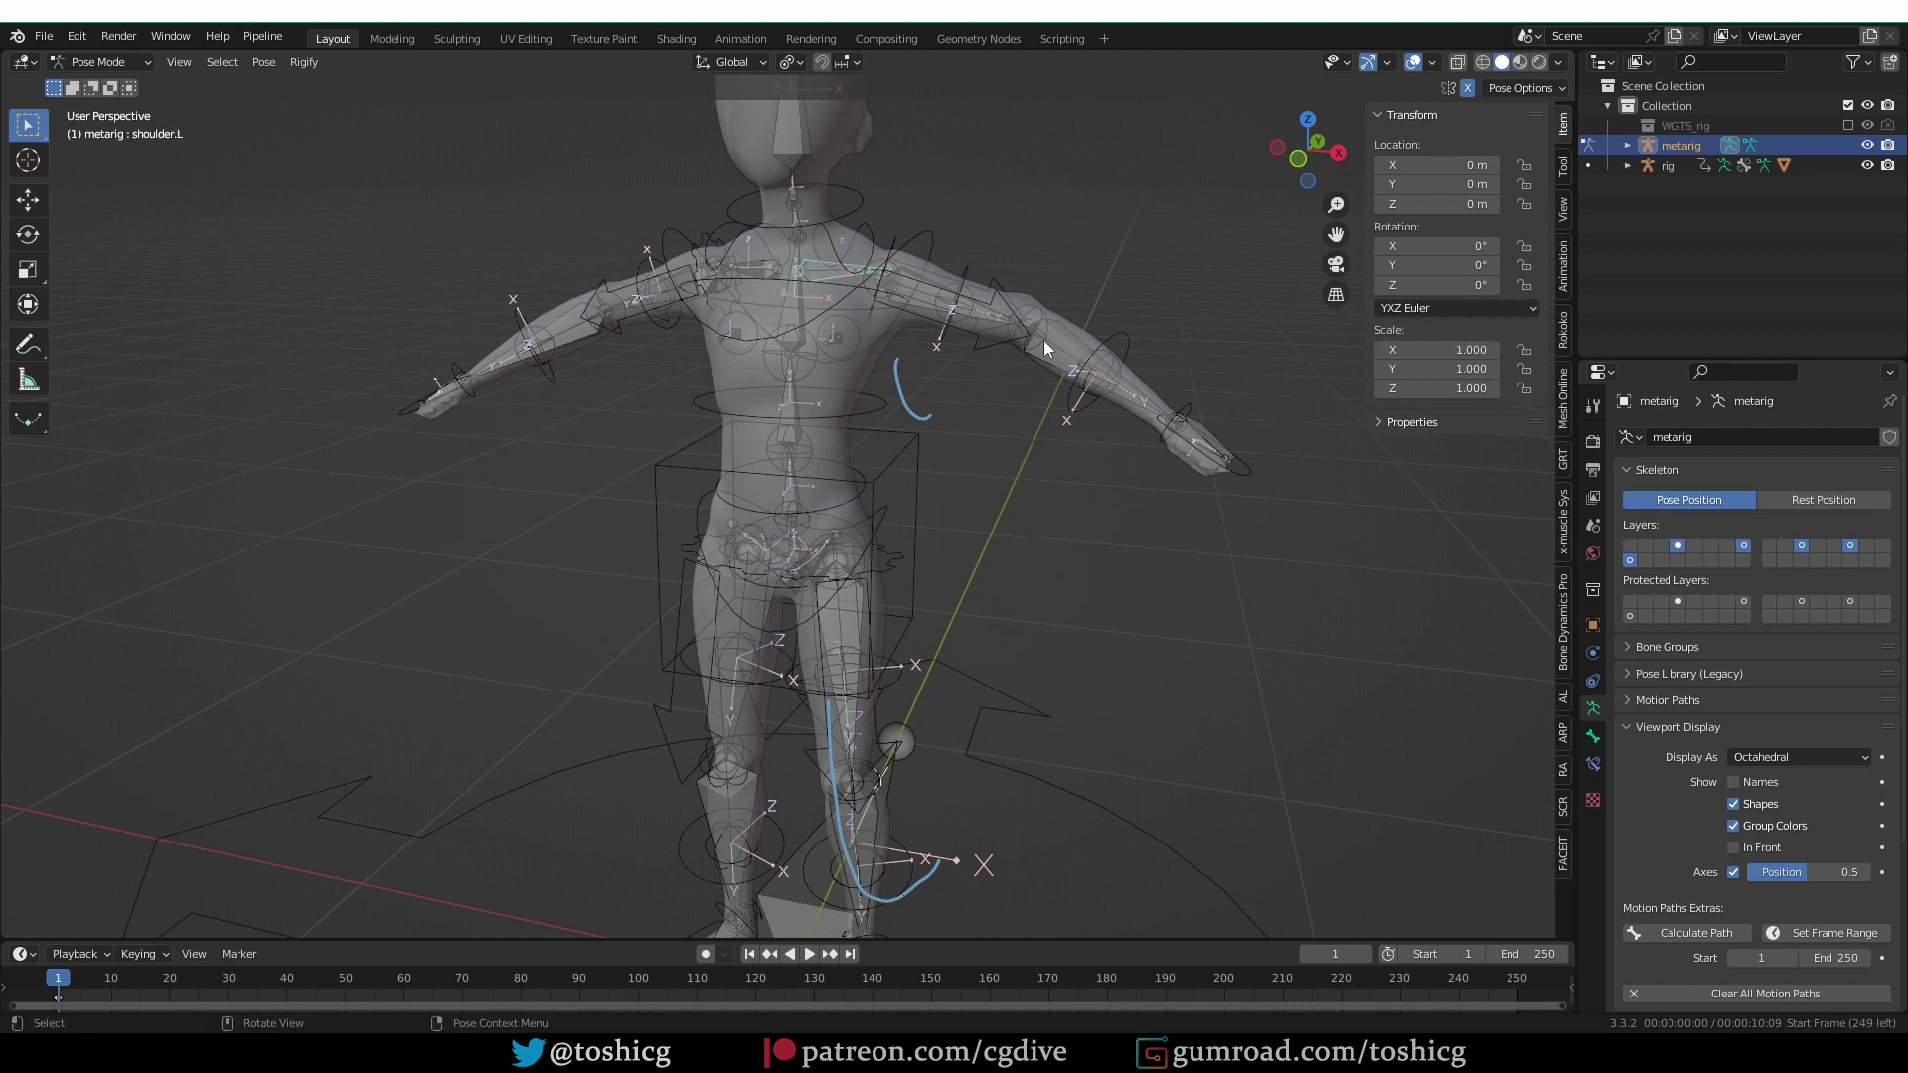
{"action": "key", "text": "ctrl+Tab"}
{"action": "left_click", "coordinate": [962, 278]}
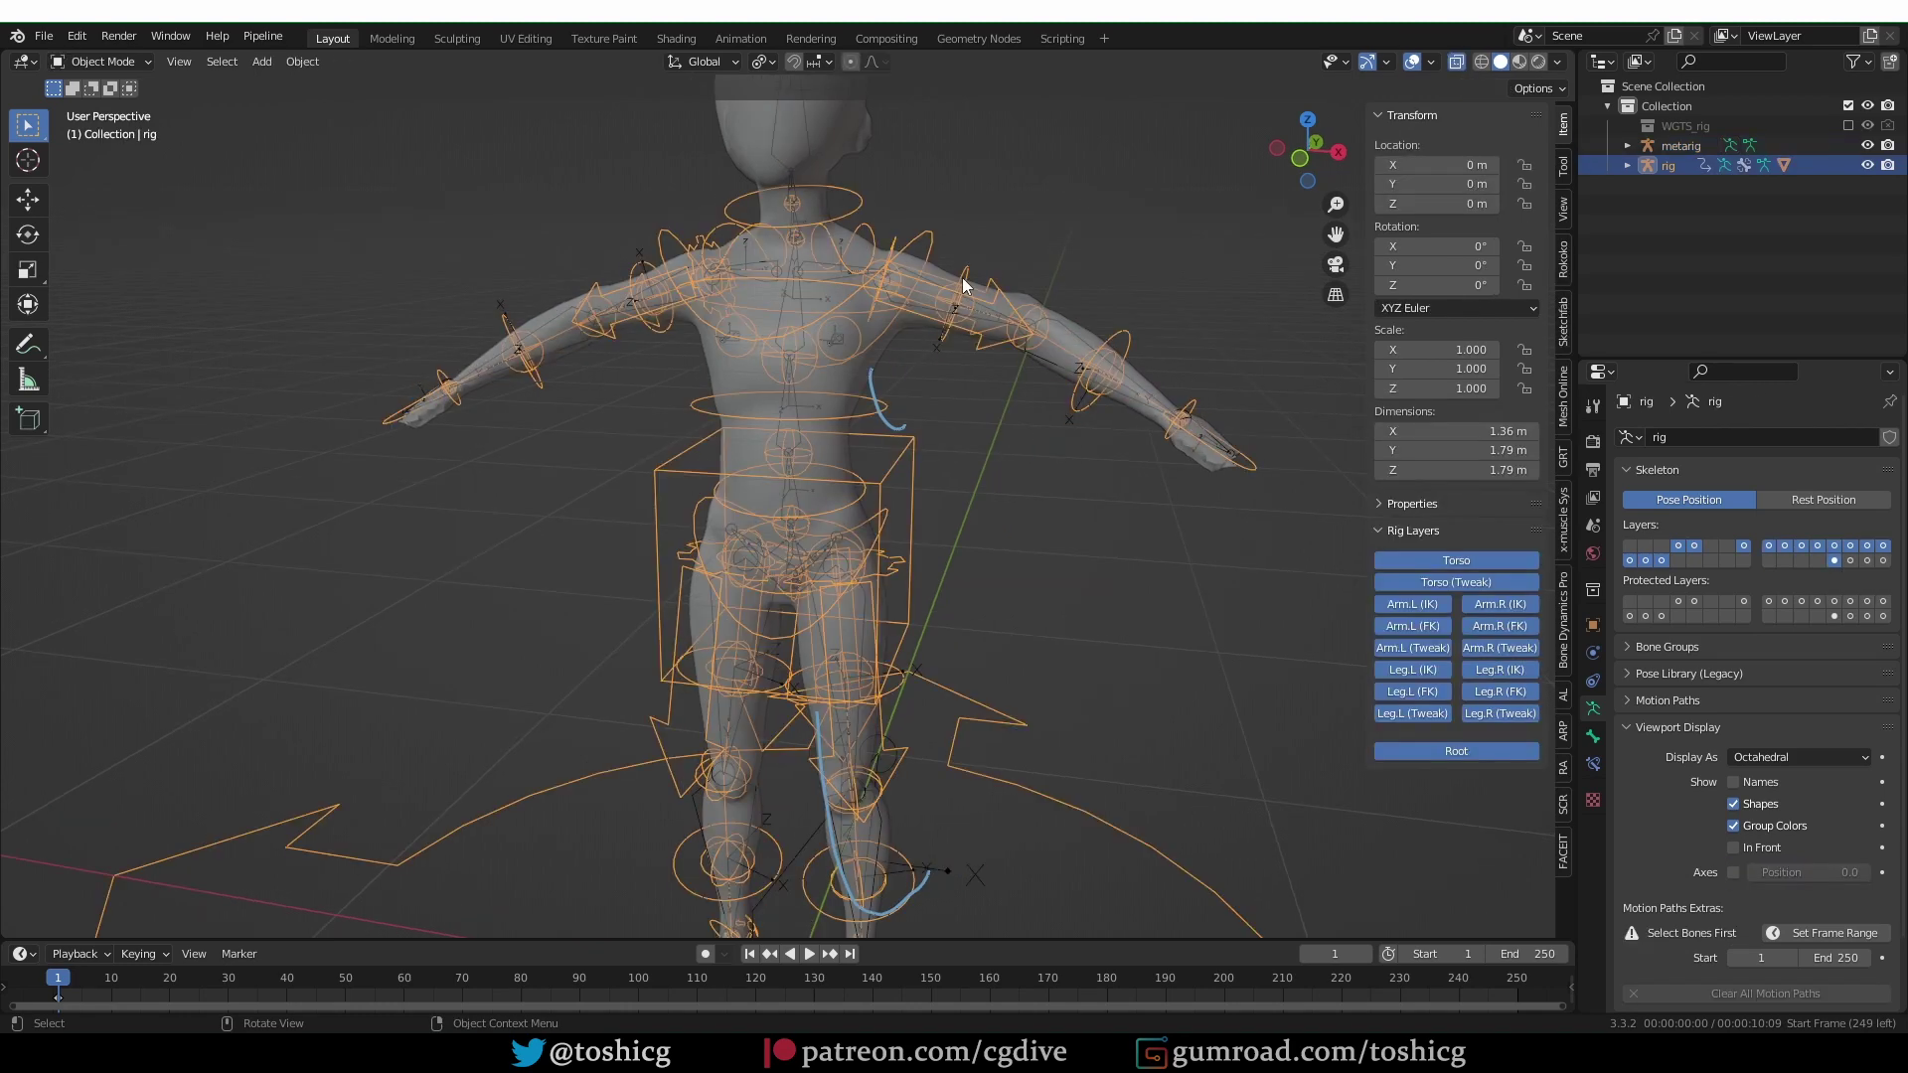
{"action": "key", "text": "ctrl+Tab"}
{"action": "left_click", "coordinate": [967, 294]}
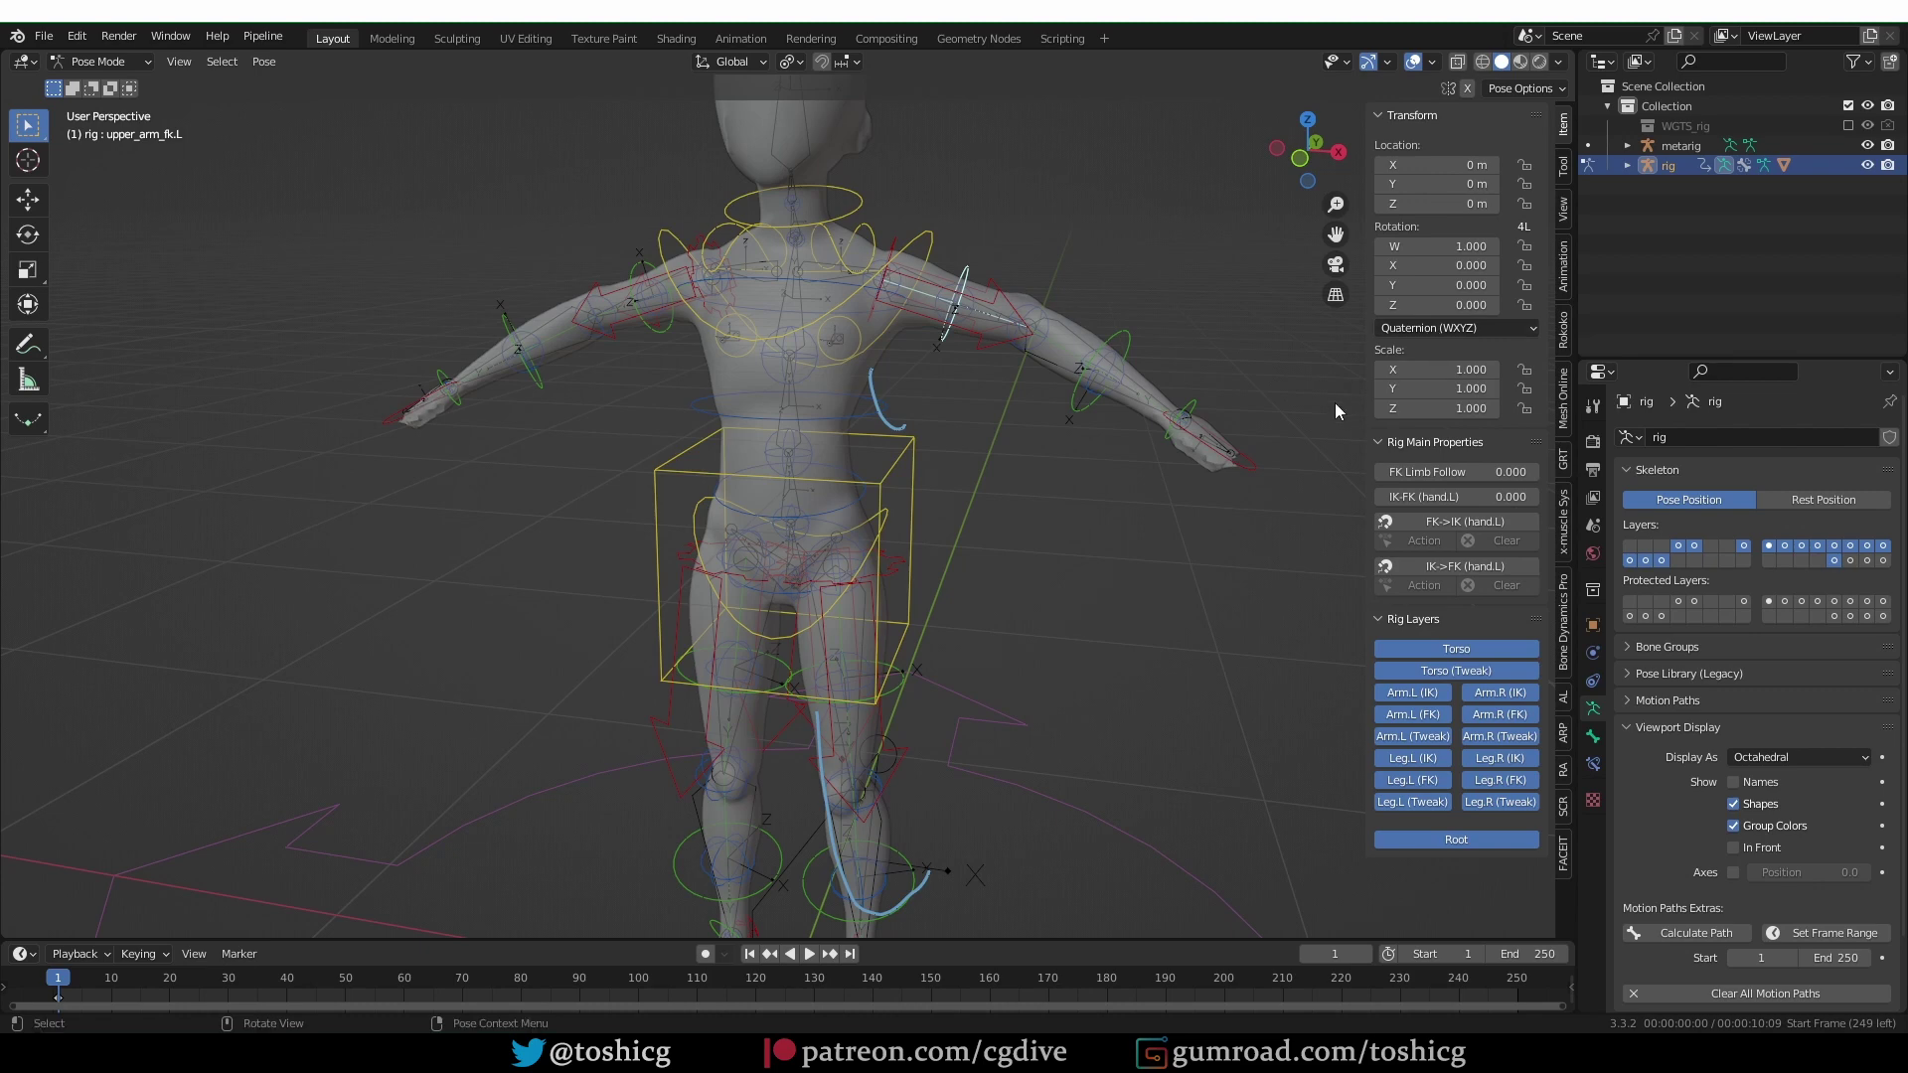
{"action": "left_click", "coordinate": [1208, 409]}
Put the metarig in Pose Mode and set the left forearm bone's rotation mode to XYZ Euler.
{"action": "key", "text": "ctrl+Tab"}
{"action": "left_click", "coordinate": [760, 369]}
{"action": "left_click", "coordinate": [1084, 344]}
{"action": "key", "text": "ctrl+Tab"}
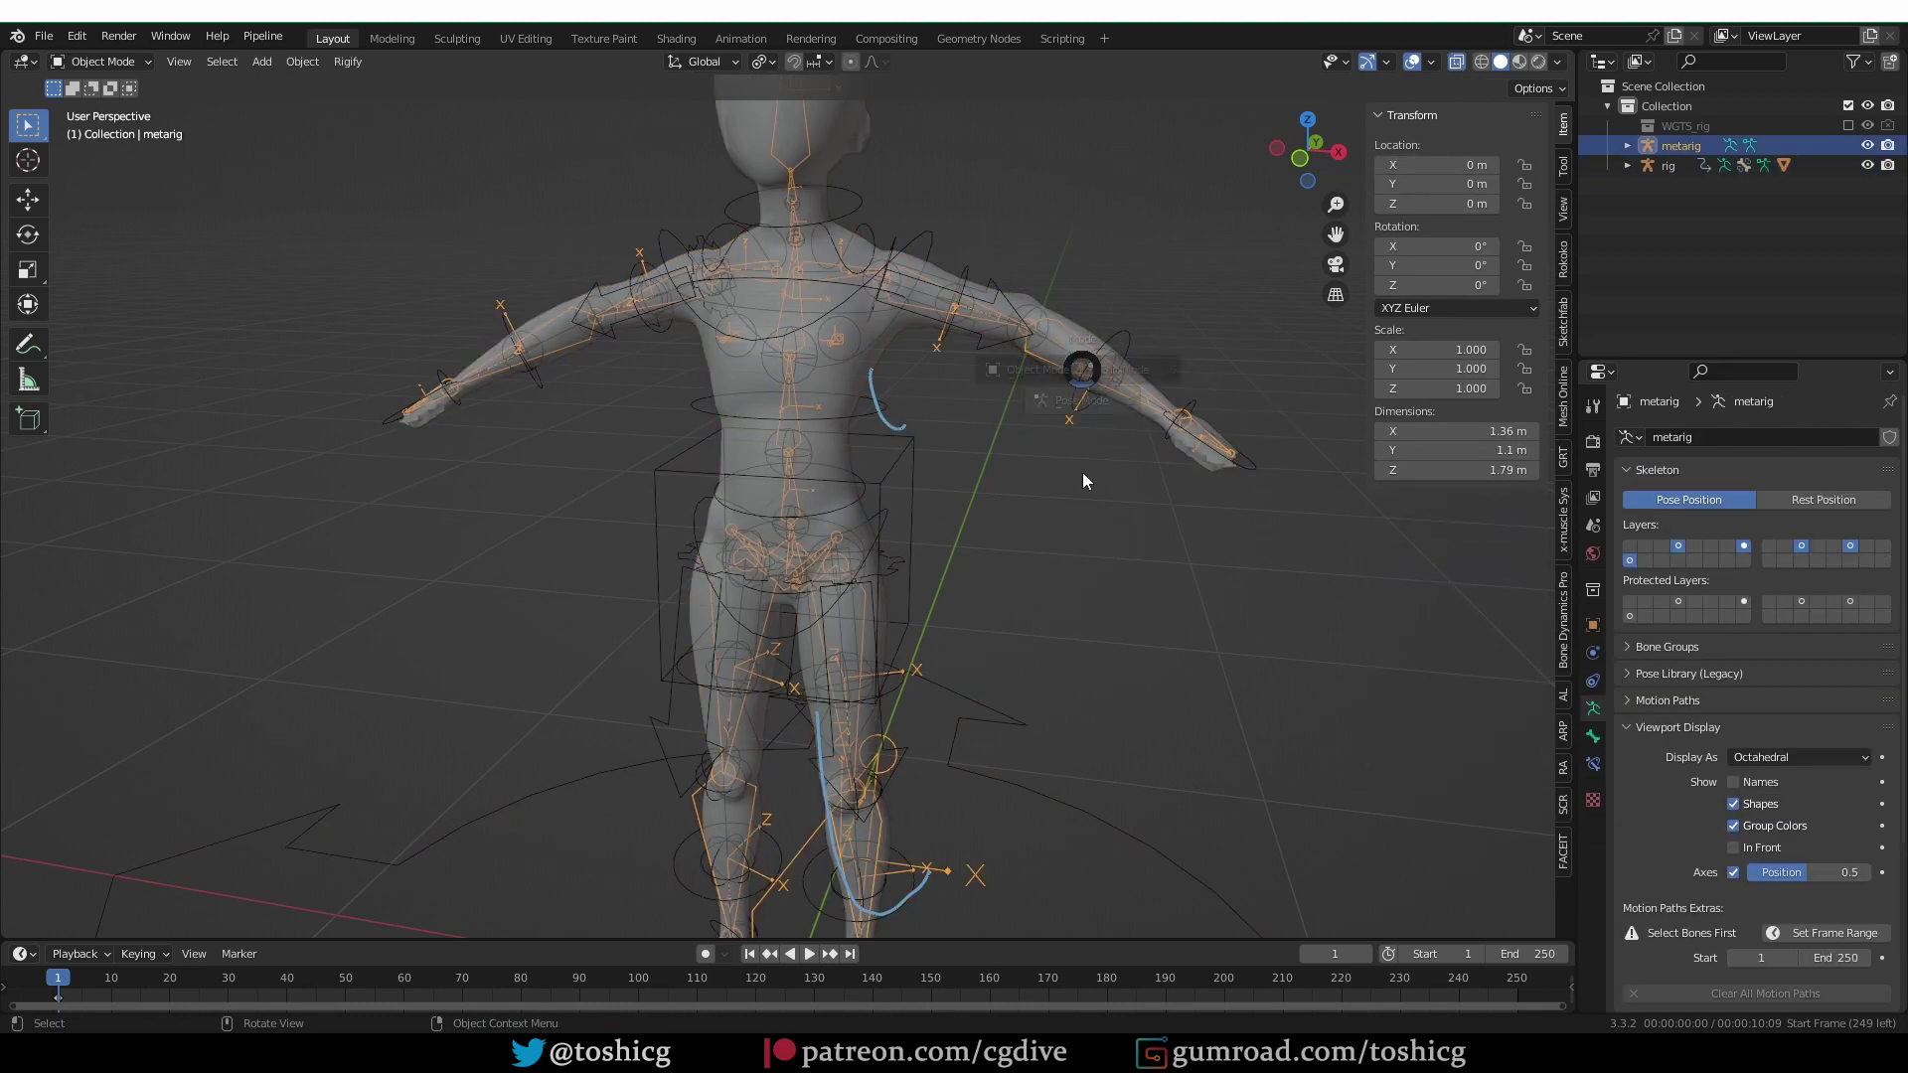
{"action": "left_click", "coordinate": [1072, 338]}
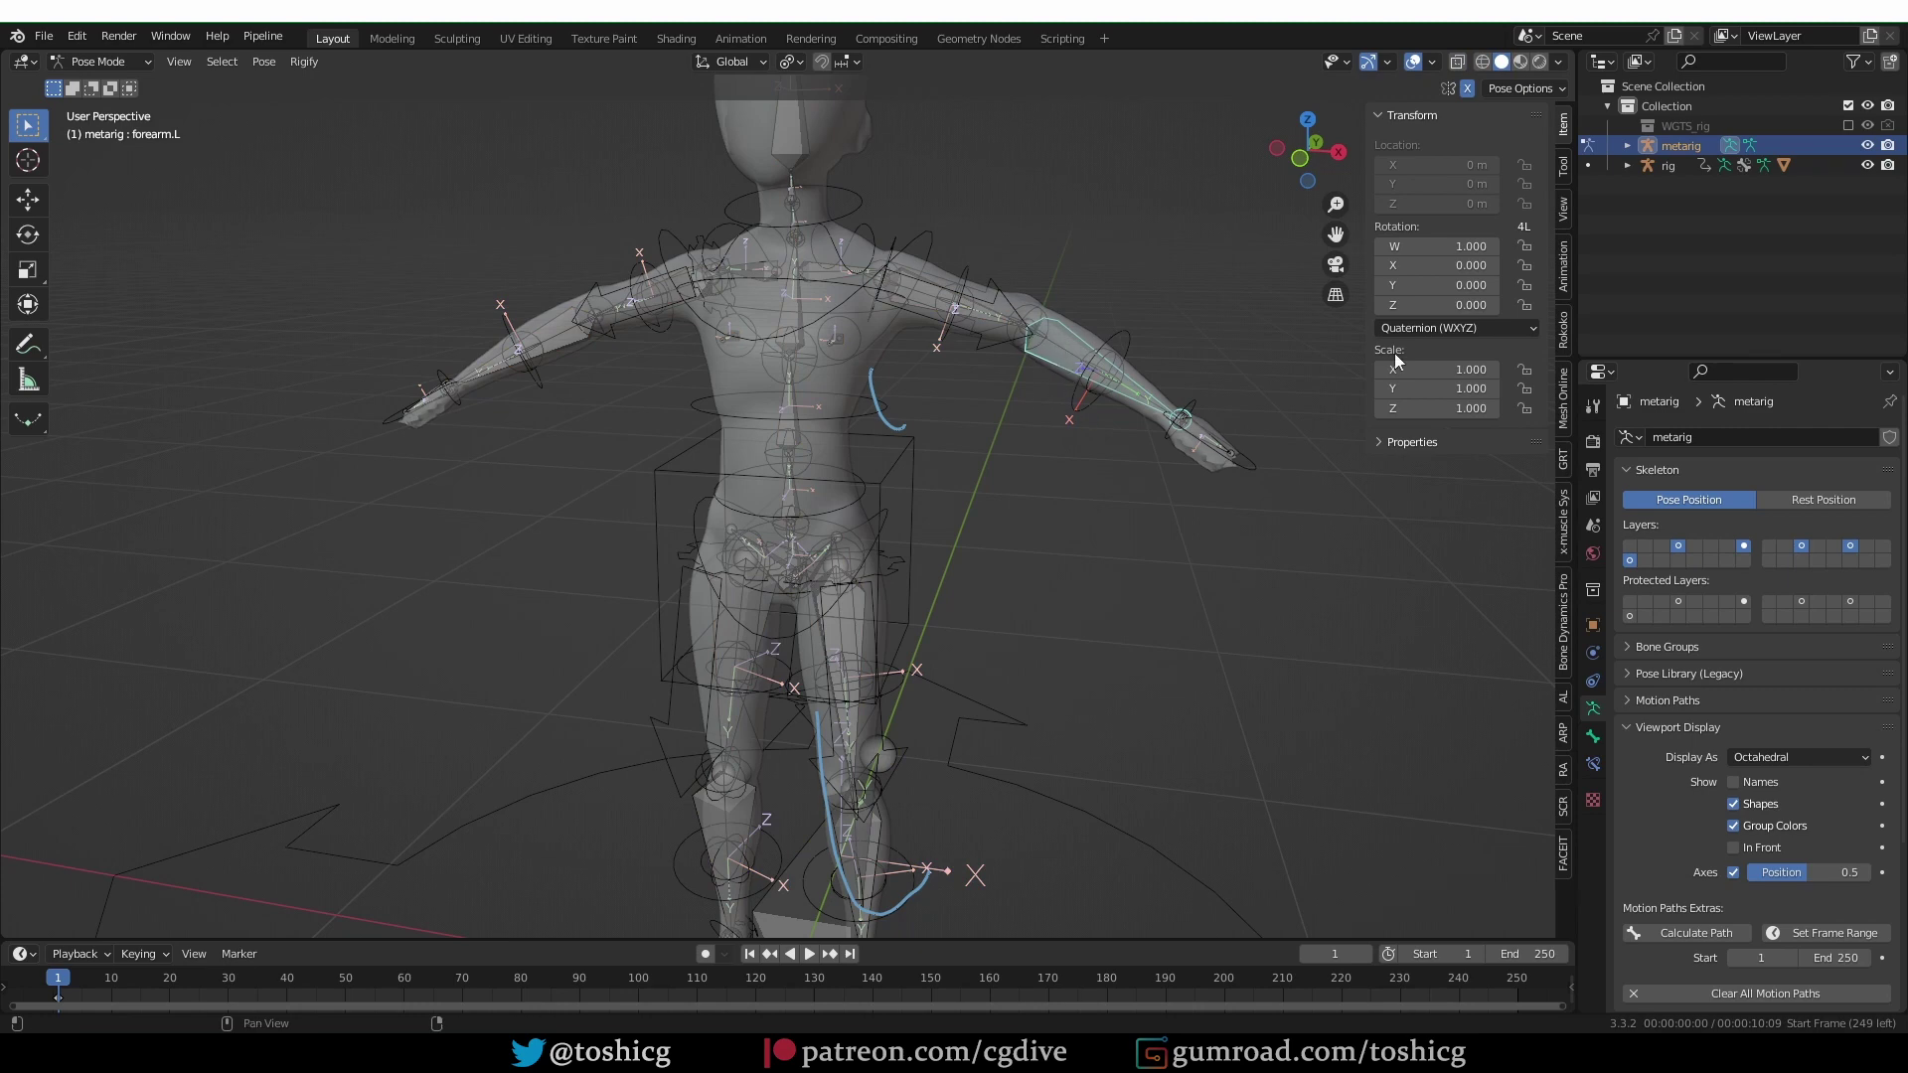
{"action": "left_click", "coordinate": [1428, 328]}
{"action": "left_click", "coordinate": [1457, 374]}
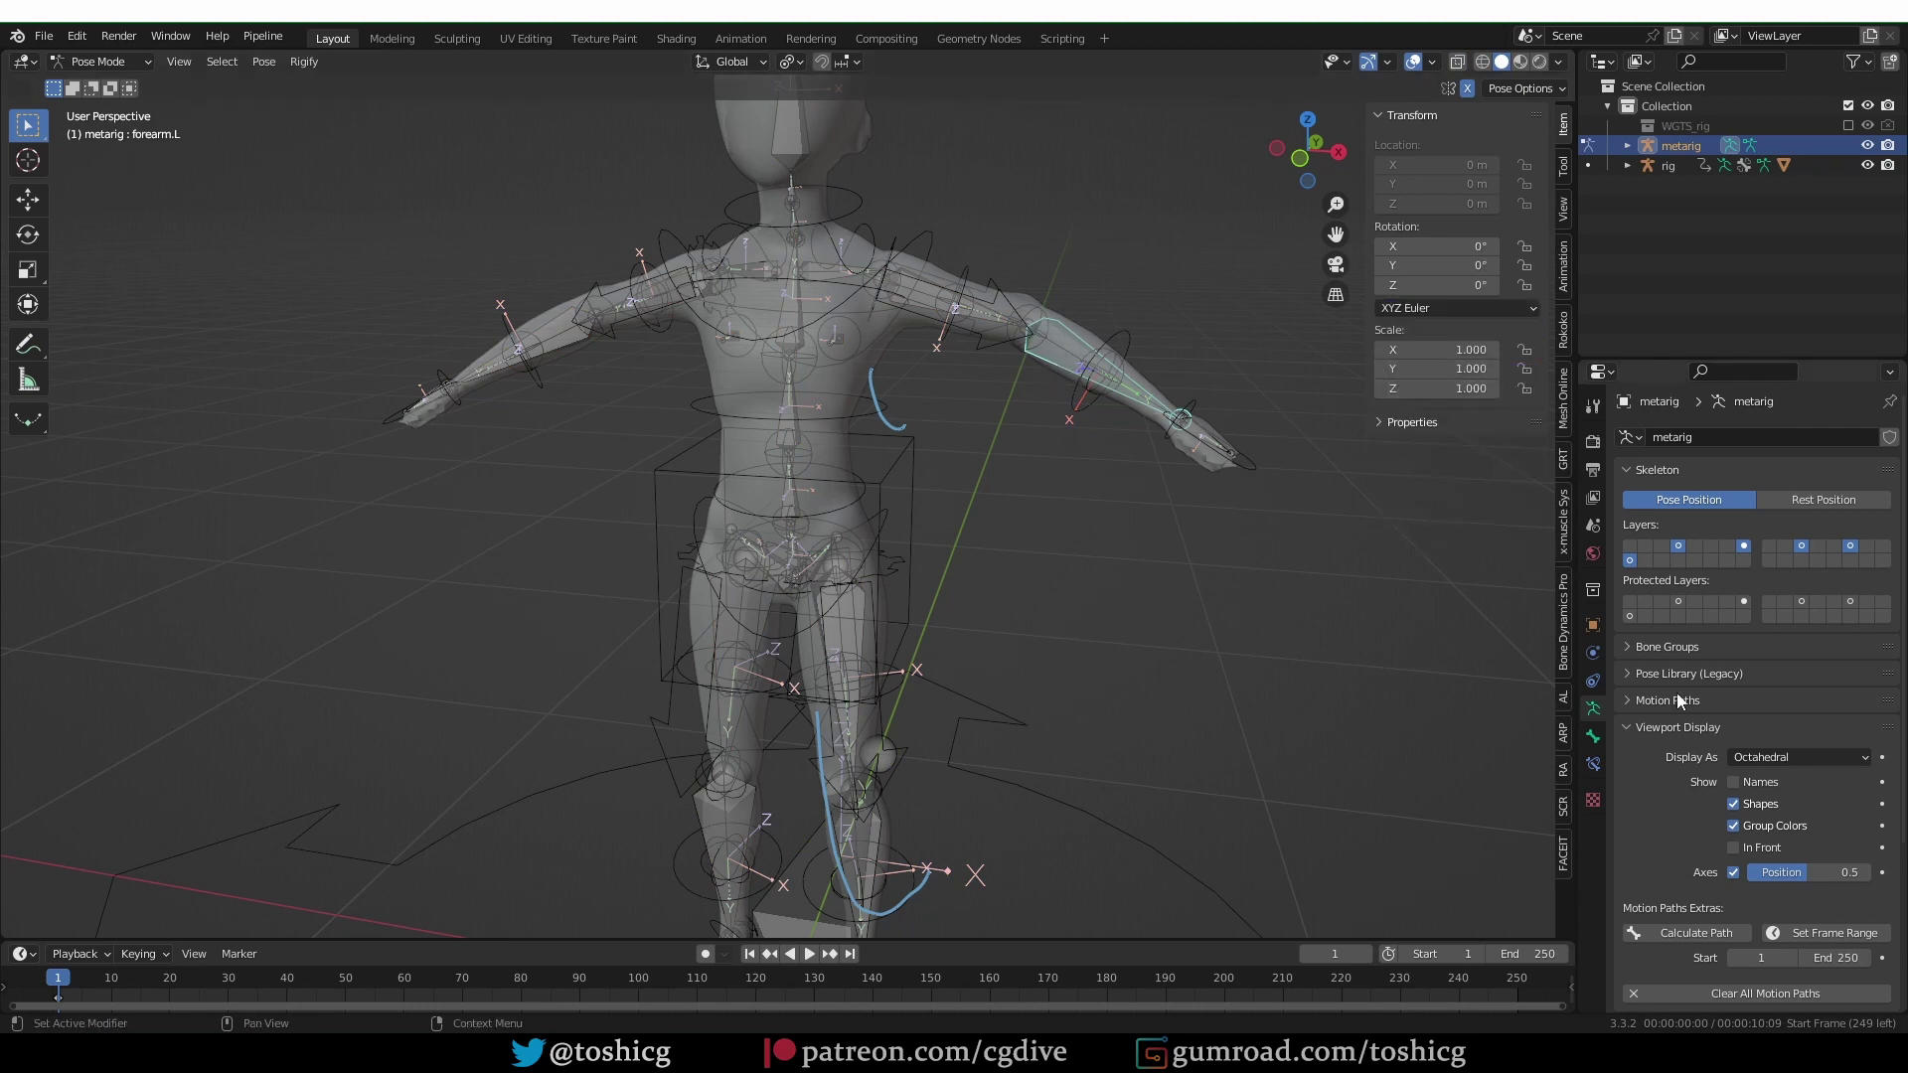
Regenerate the rig with the forearm's Euler rotation mode and put the generated rig in Pose Mode.
{"action": "scroll", "coordinate": [1781, 796], "scroll_direction": "down", "scroll_amount": 3}
{"action": "left_click", "coordinate": [1739, 884]}
{"action": "key", "text": "ctrl+Tab"}
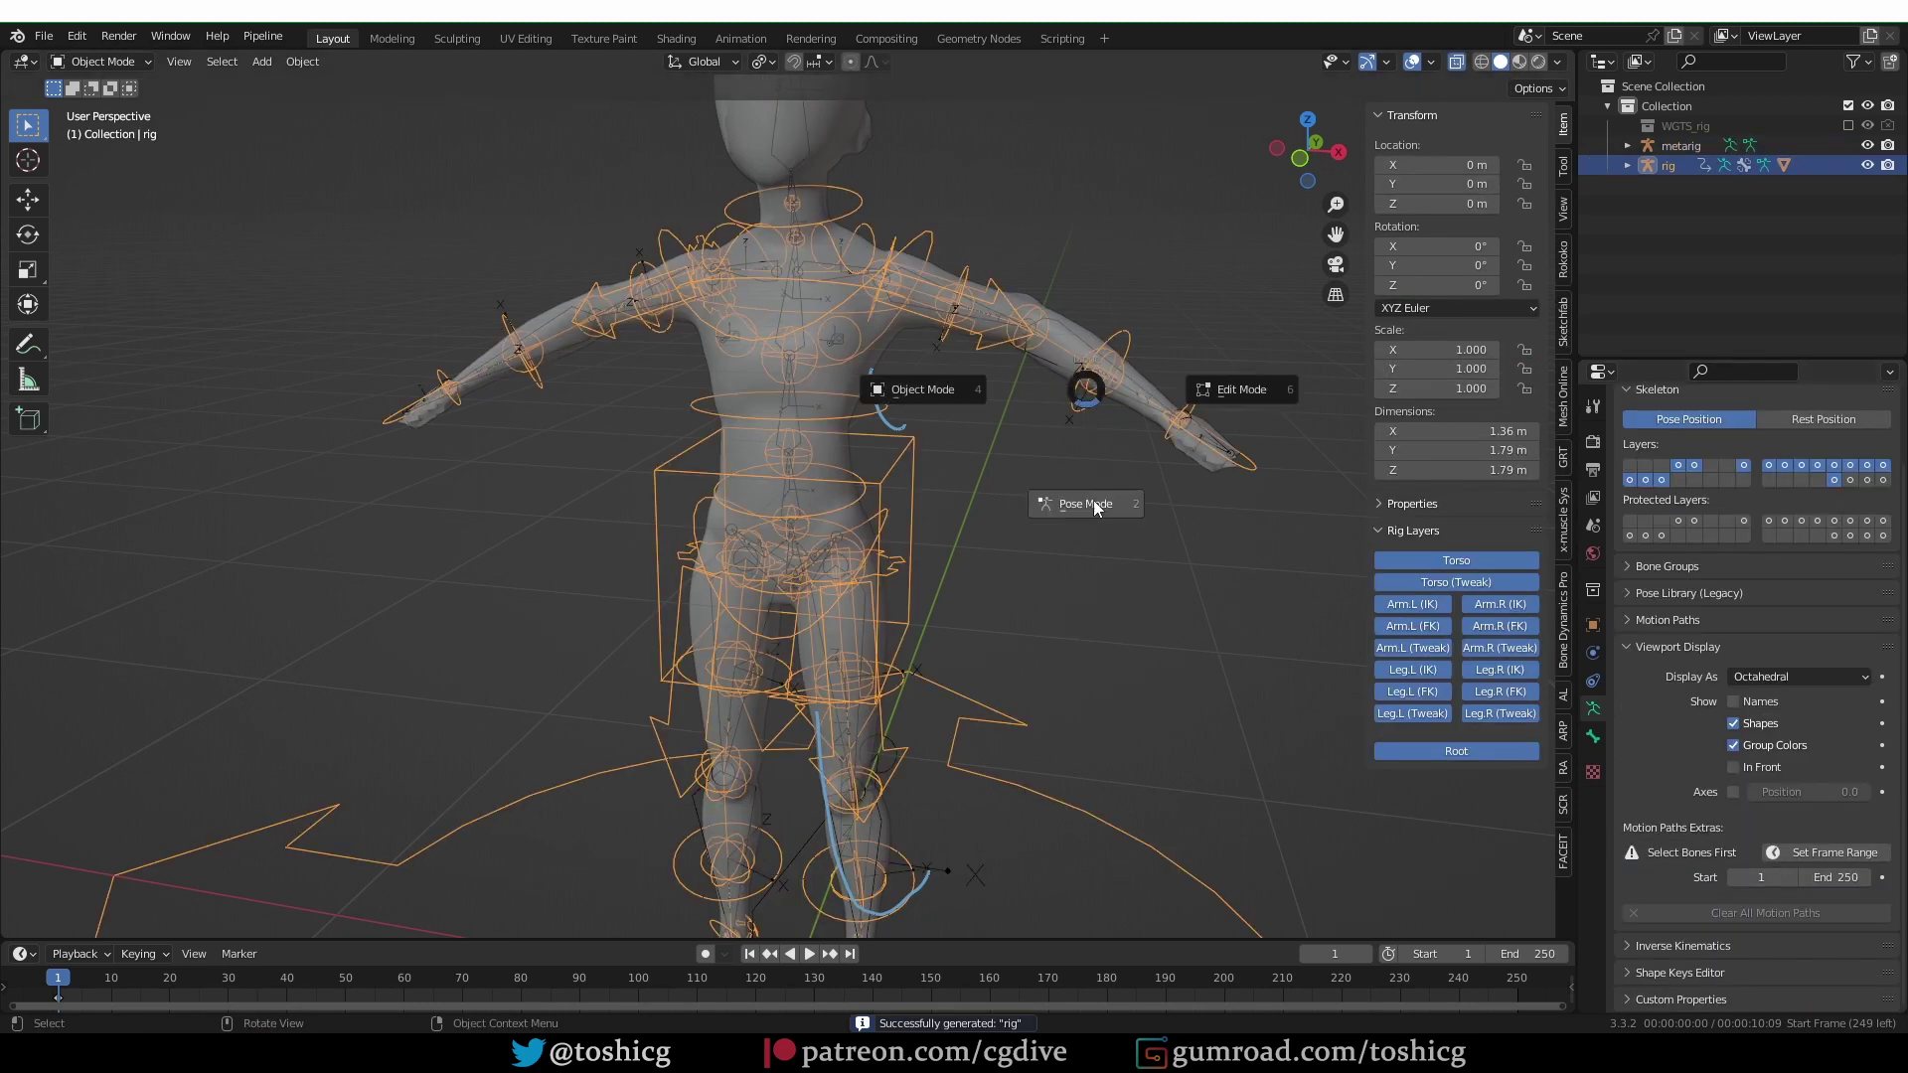
{"action": "left_click", "coordinate": [1093, 533]}
Check the rotation modes of the rig's left forearm, upper arm and hand controls, and test-rotate the left hand IK control.
{"action": "left_click", "coordinate": [1127, 338]}
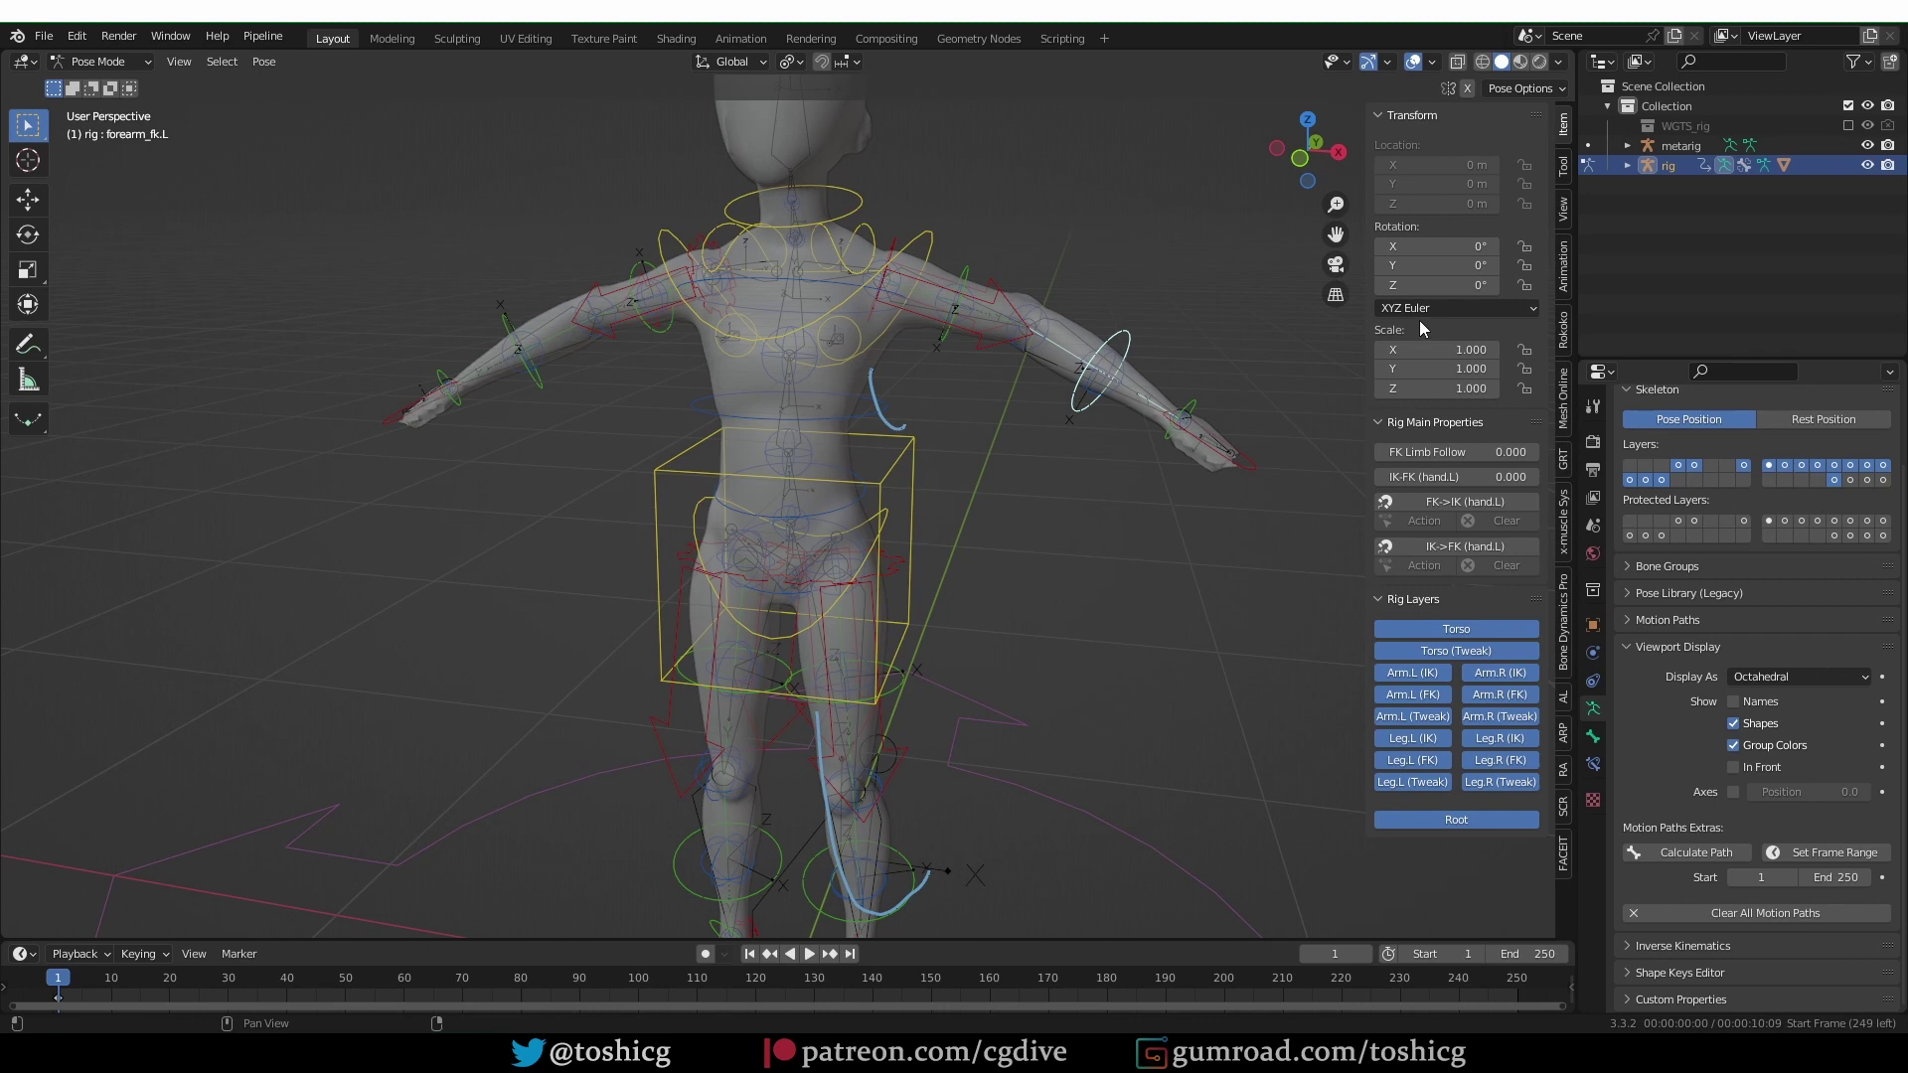
{"action": "left_click", "coordinate": [951, 303]}
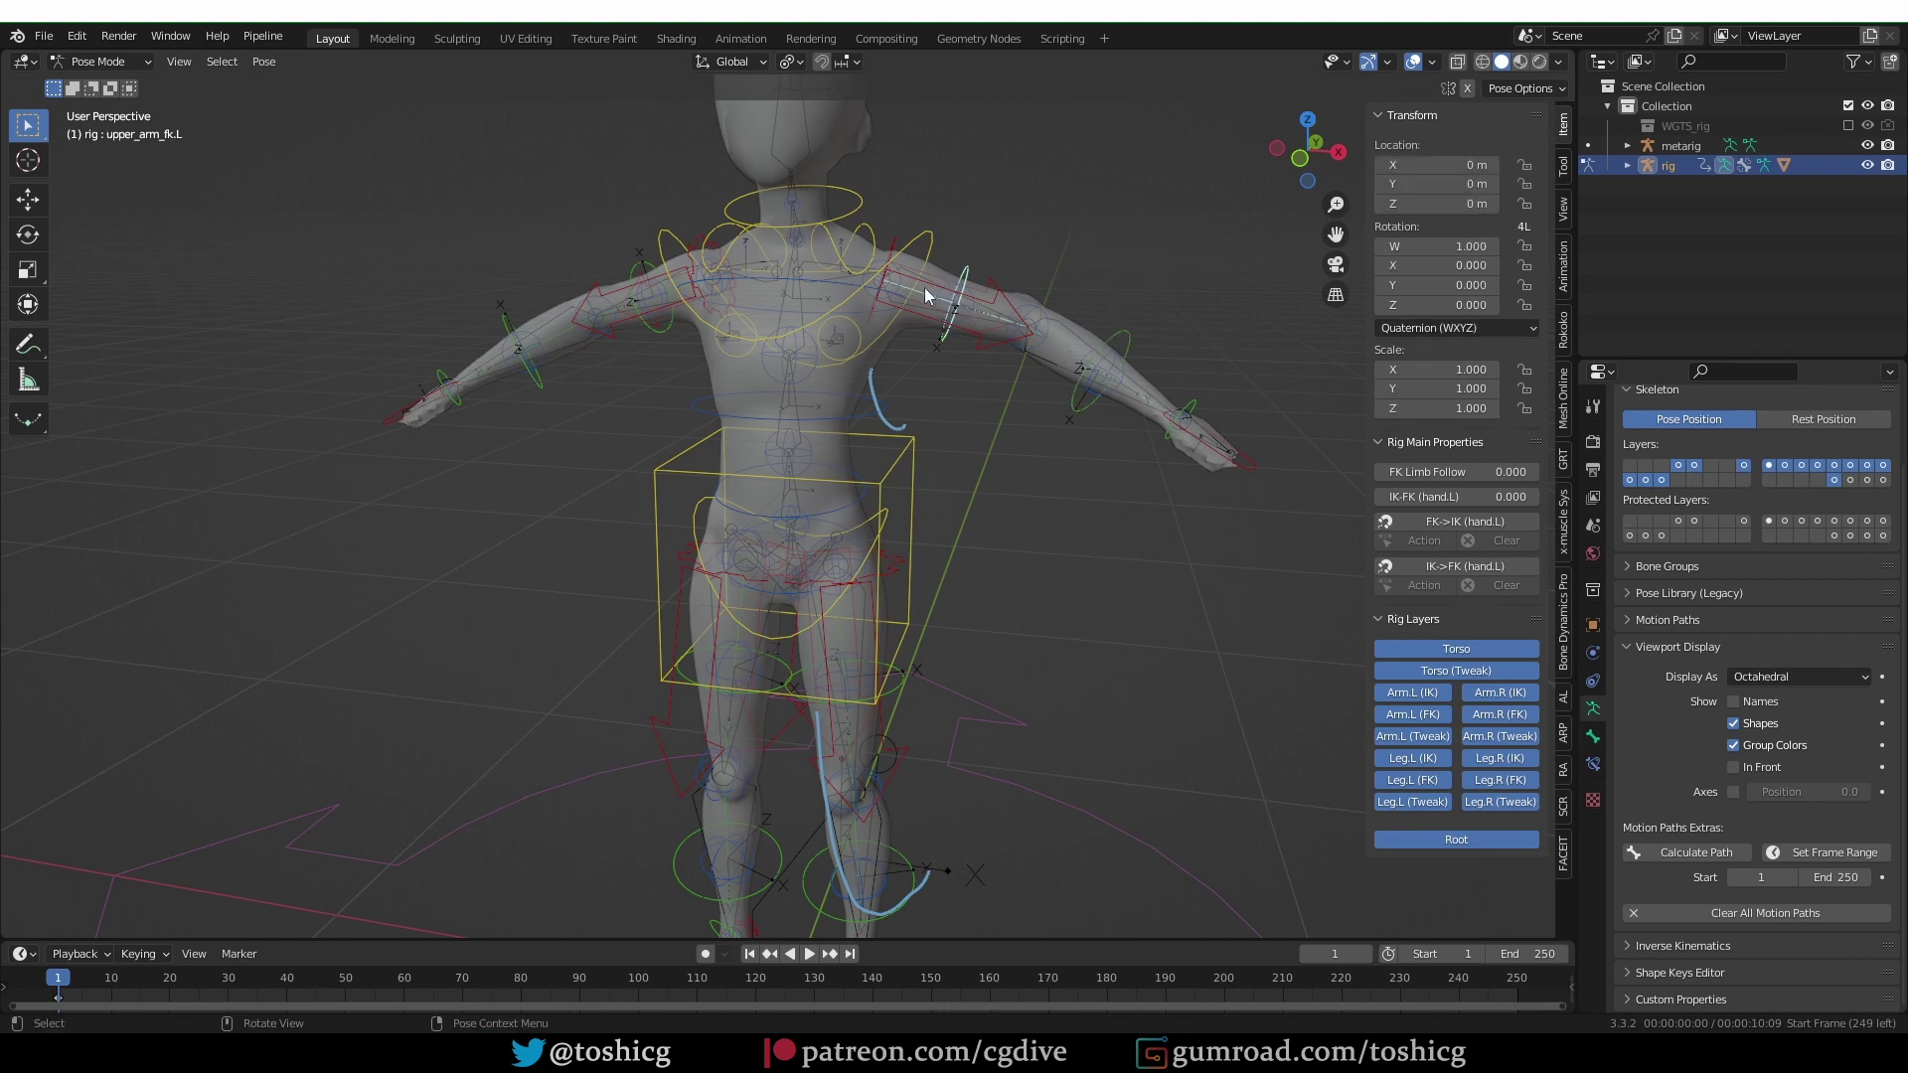
{"action": "left_click", "coordinate": [1186, 415]}
{"action": "left_click", "coordinate": [1242, 472]}
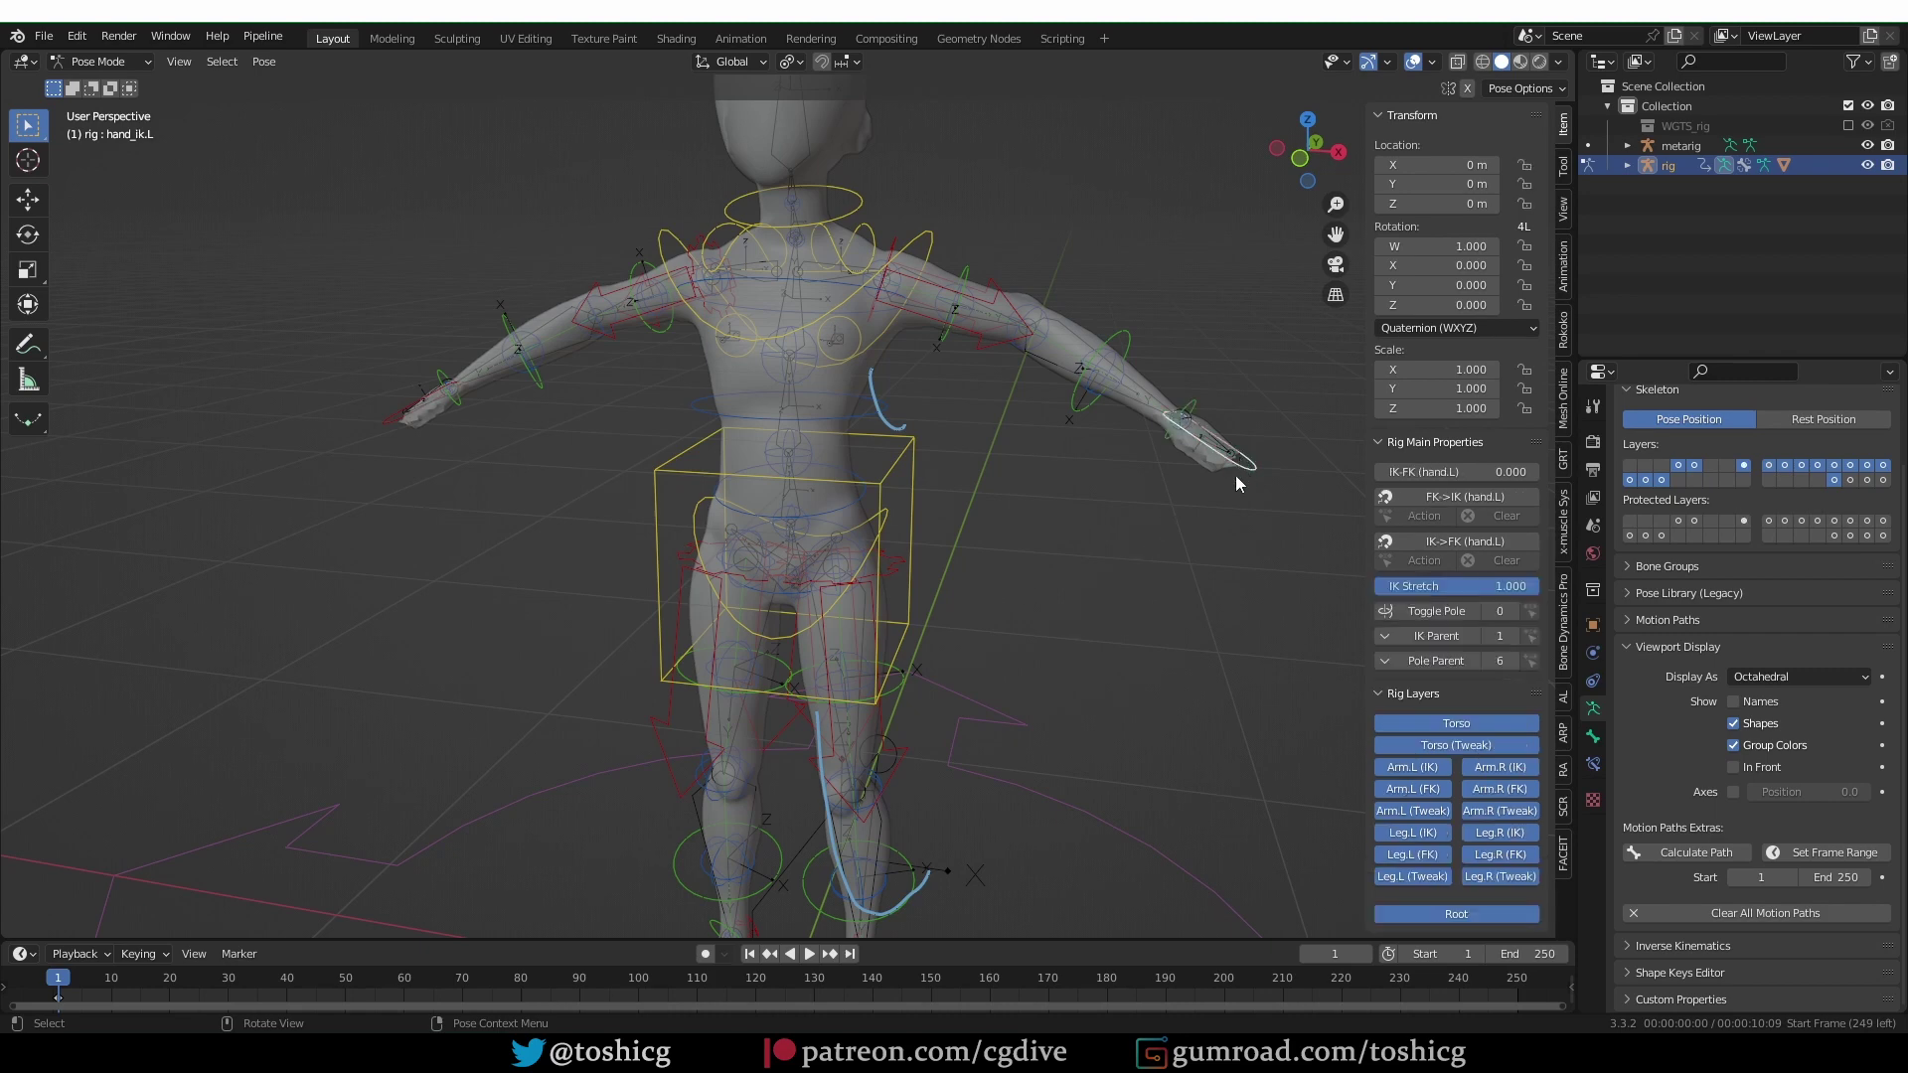
{"action": "key", "text": "r"}
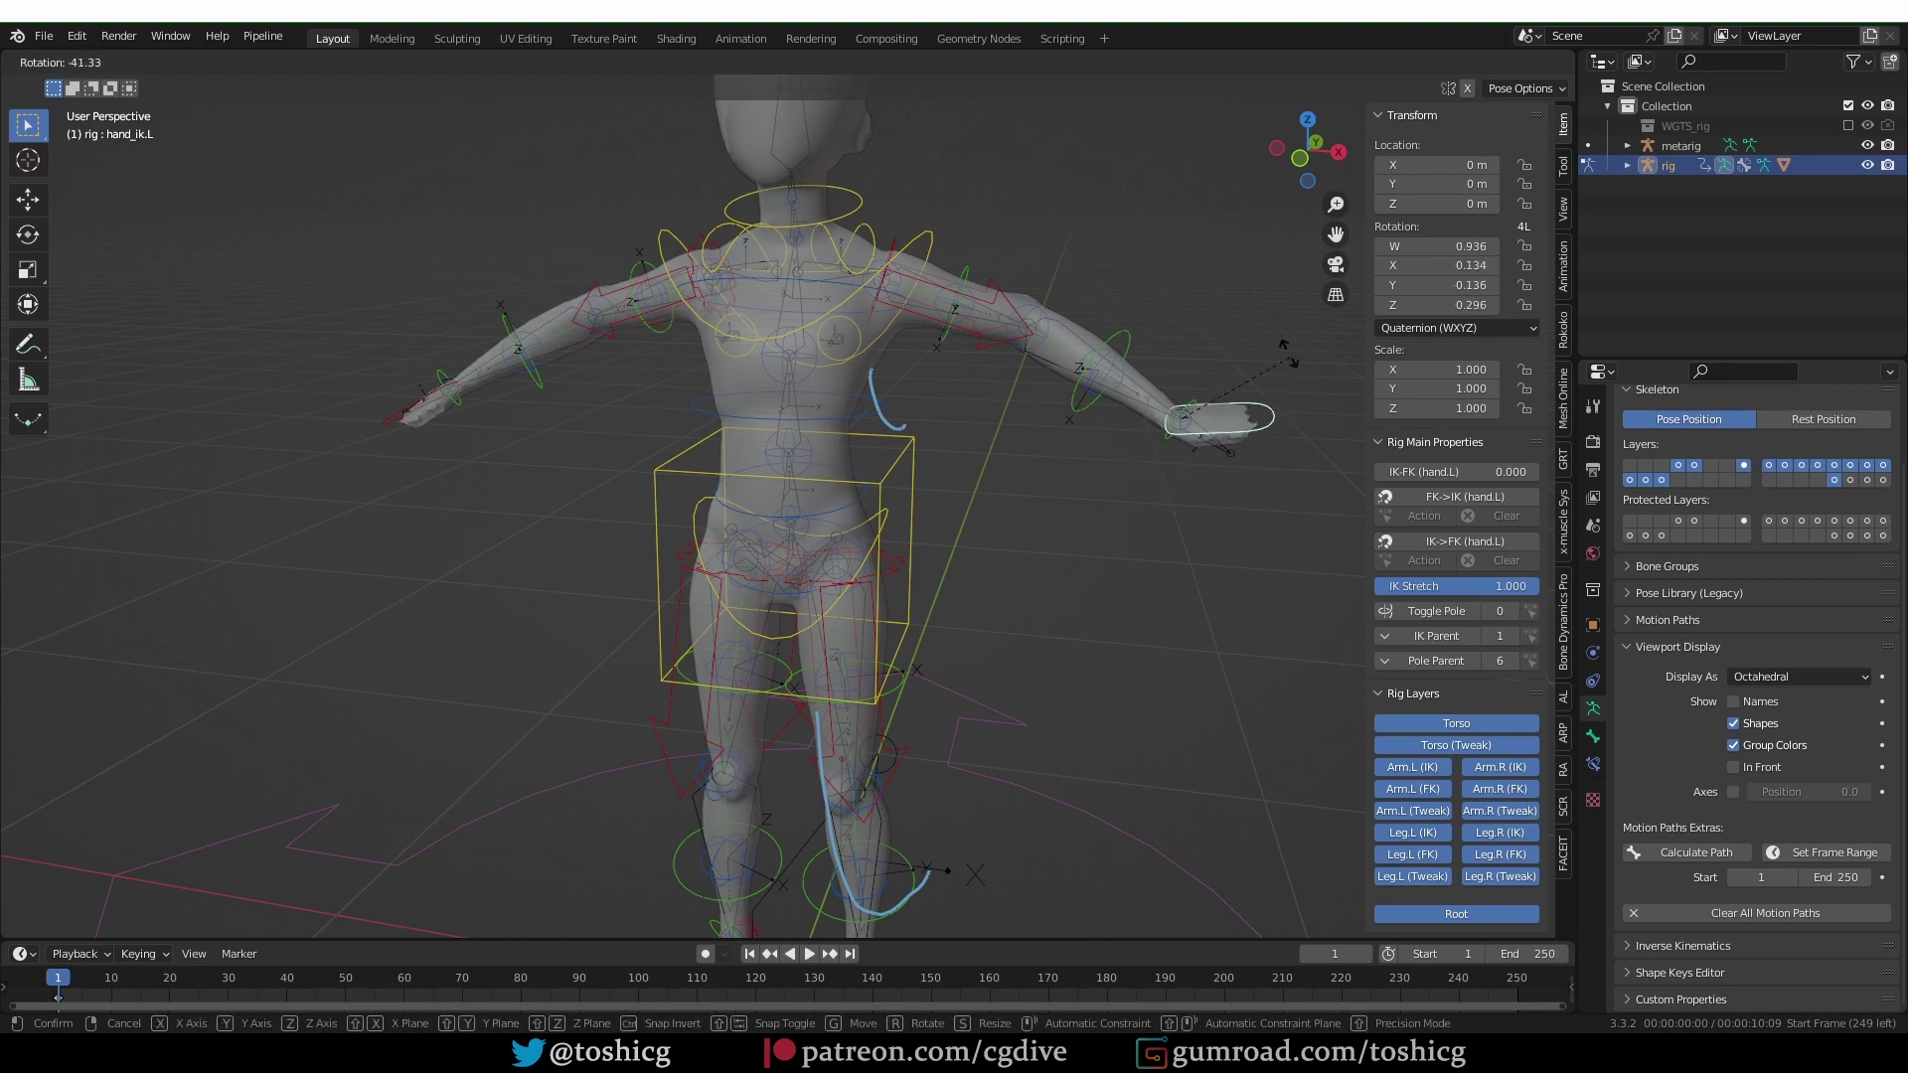
{"action": "right_click", "coordinate": [1232, 421]}
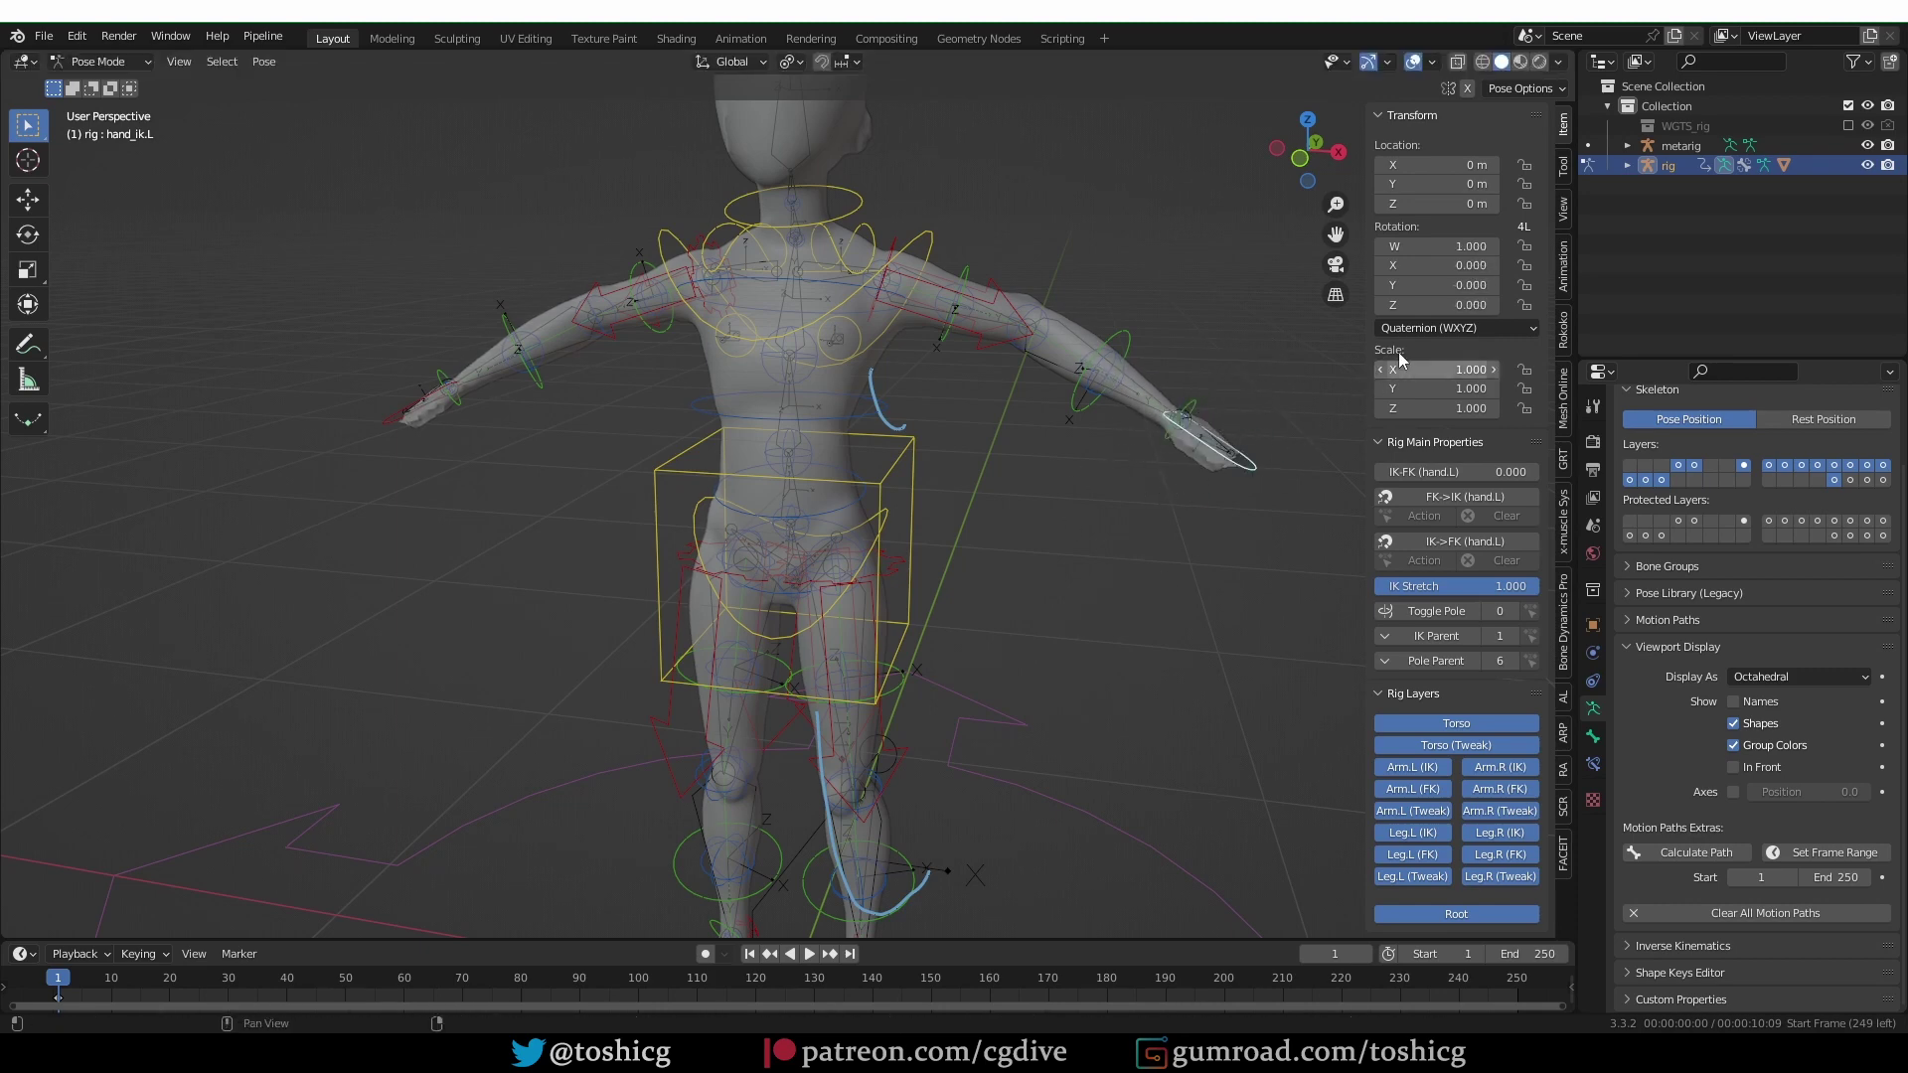
{"action": "left_click", "coordinate": [1415, 328]}
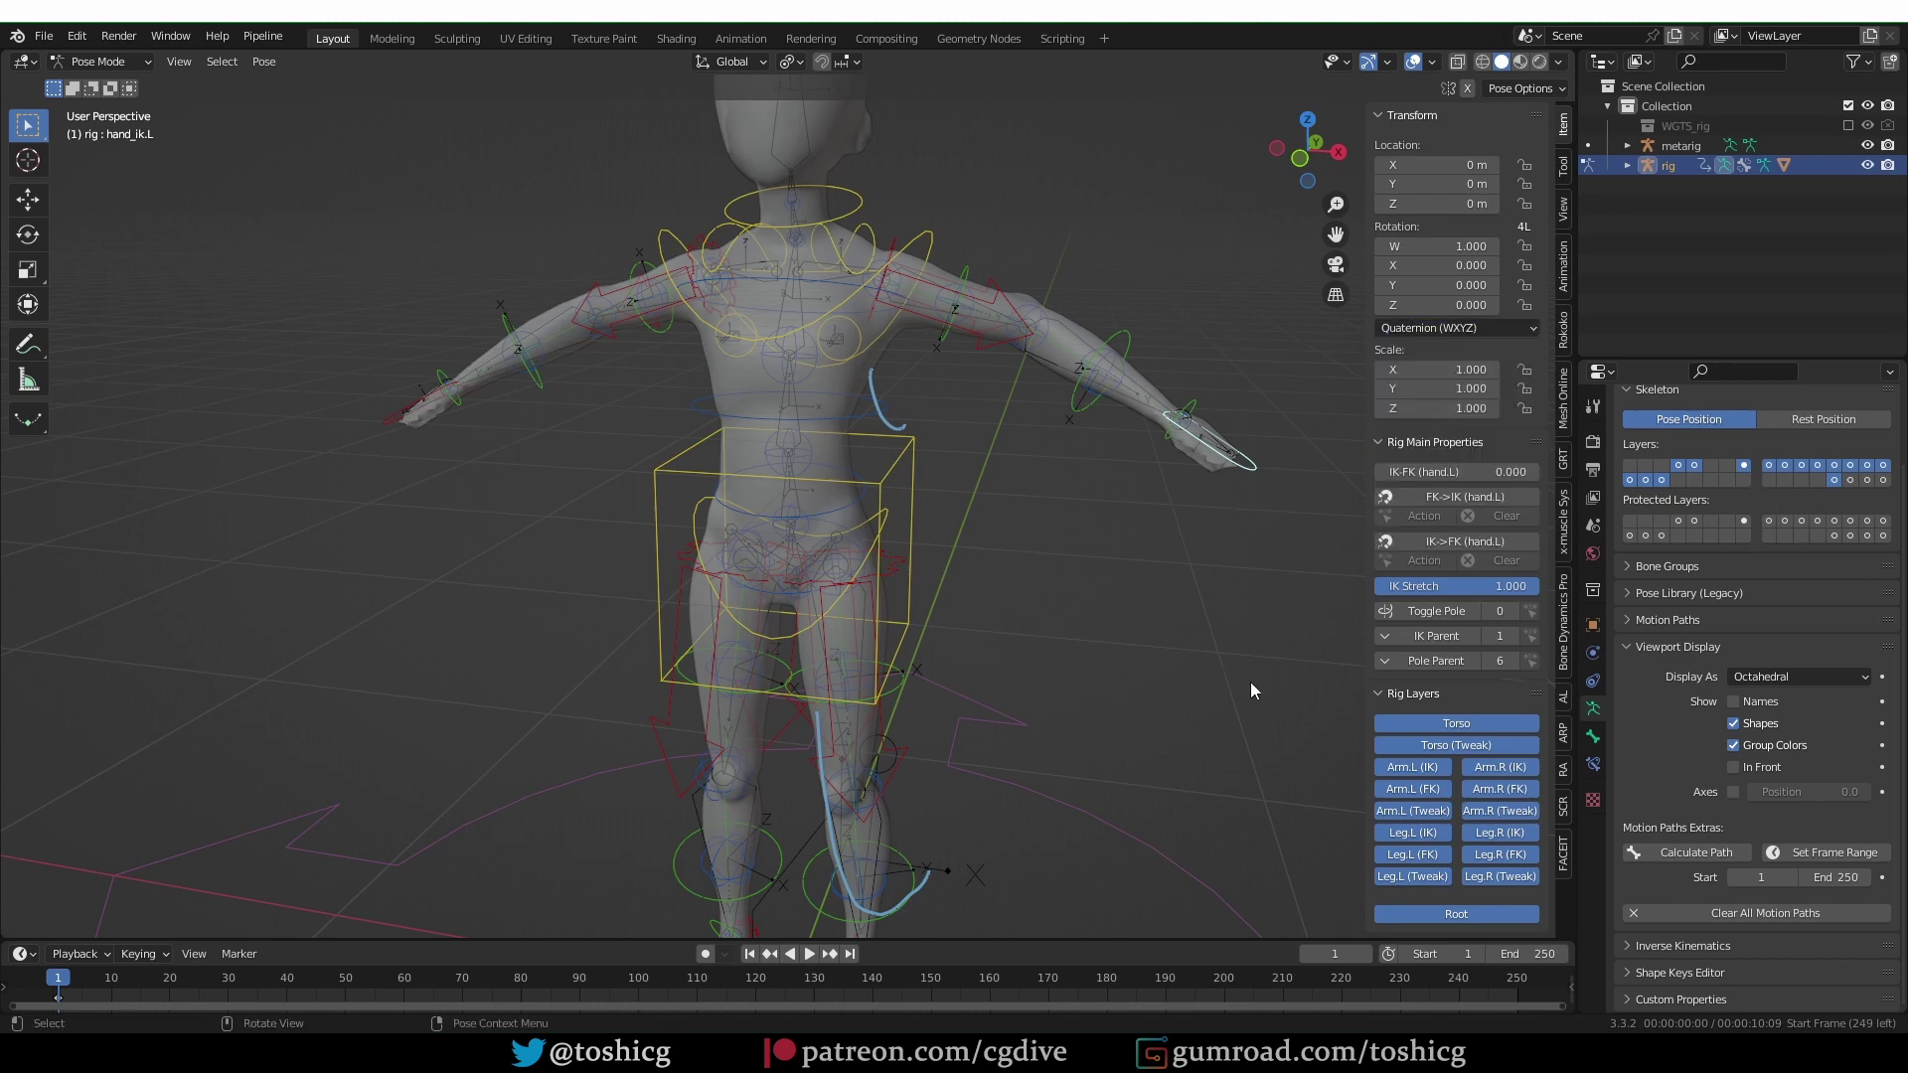
Return to Object Mode and select the metarig to look through its armature and Rigify settings.
{"action": "key", "text": "ctrl+Tab"}
{"action": "left_click", "coordinate": [1055, 368]}
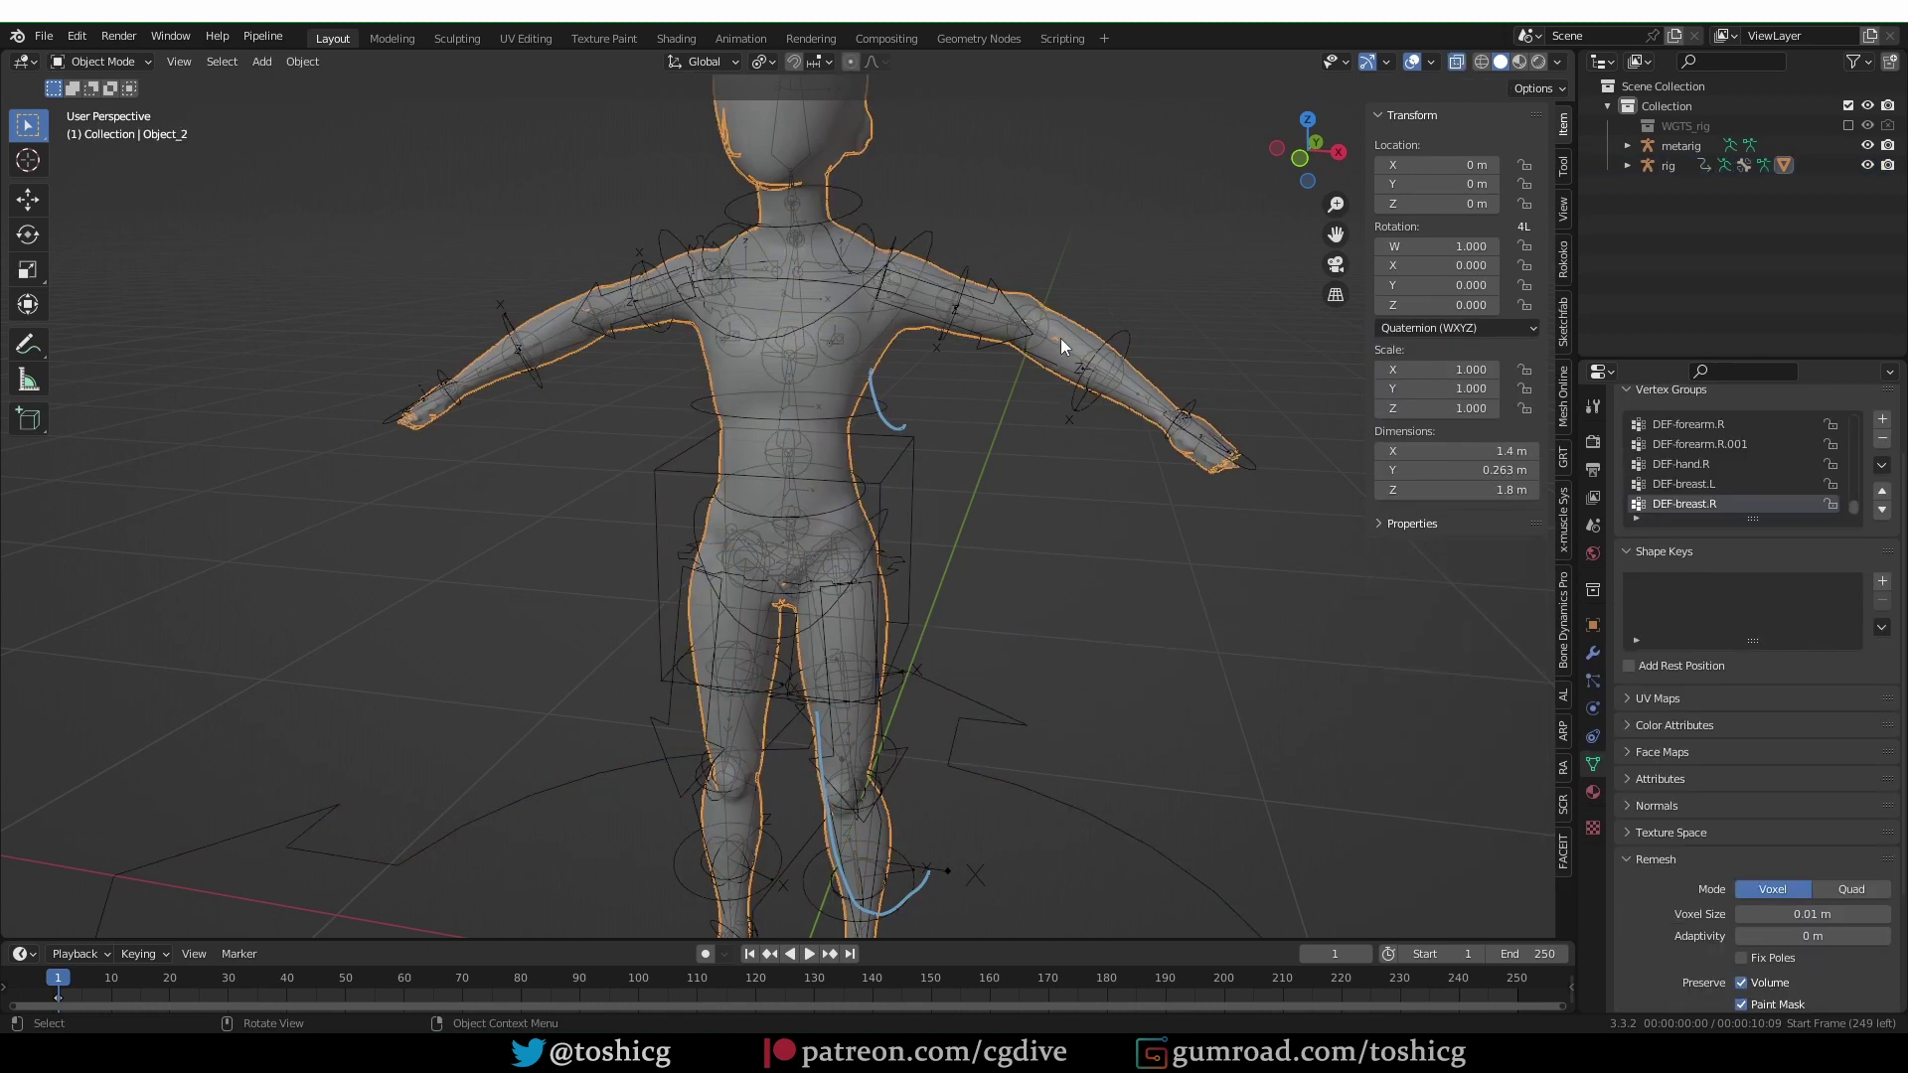
{"action": "left_click", "coordinate": [1066, 332]}
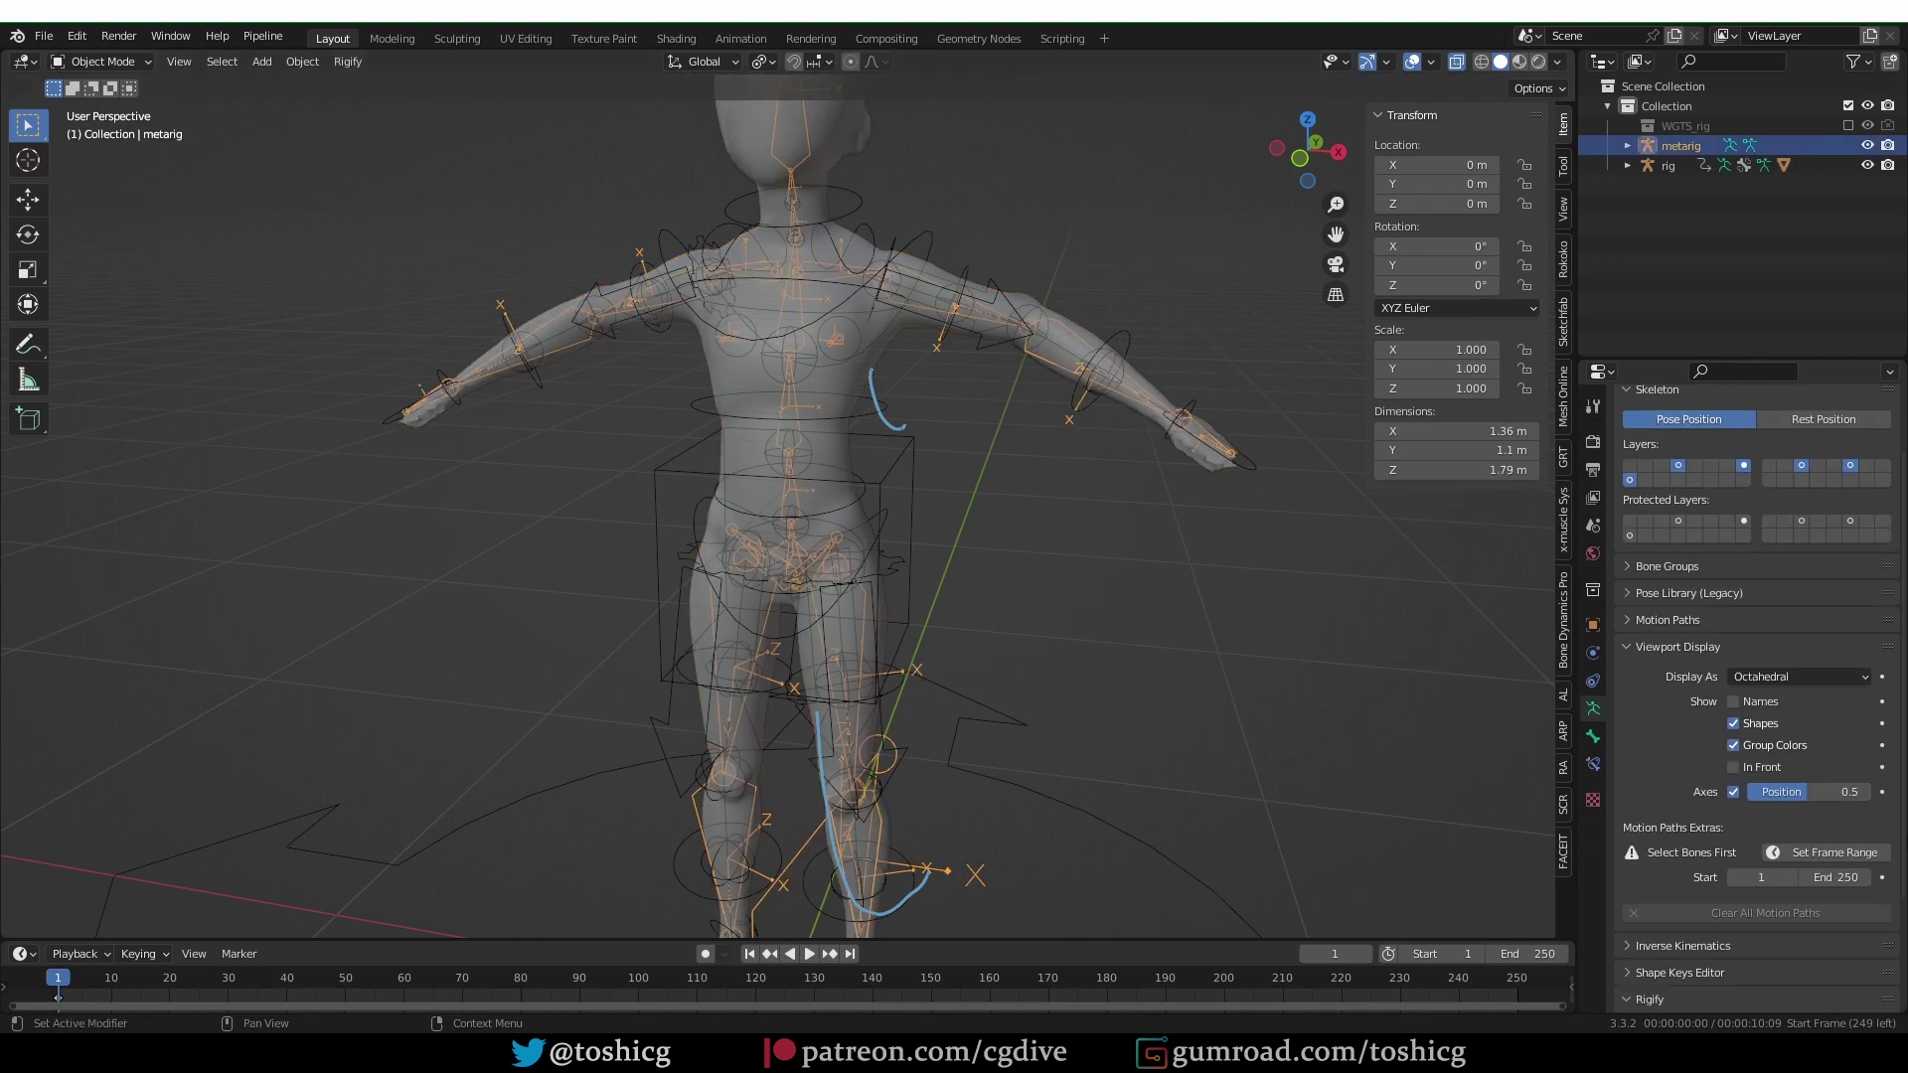
{"action": "scroll", "coordinate": [1805, 835], "scroll_direction": "down", "scroll_amount": 5}
{"action": "left_click", "coordinate": [1679, 923]}
{"action": "scroll", "coordinate": [1727, 952], "scroll_direction": "down", "scroll_amount": 5}
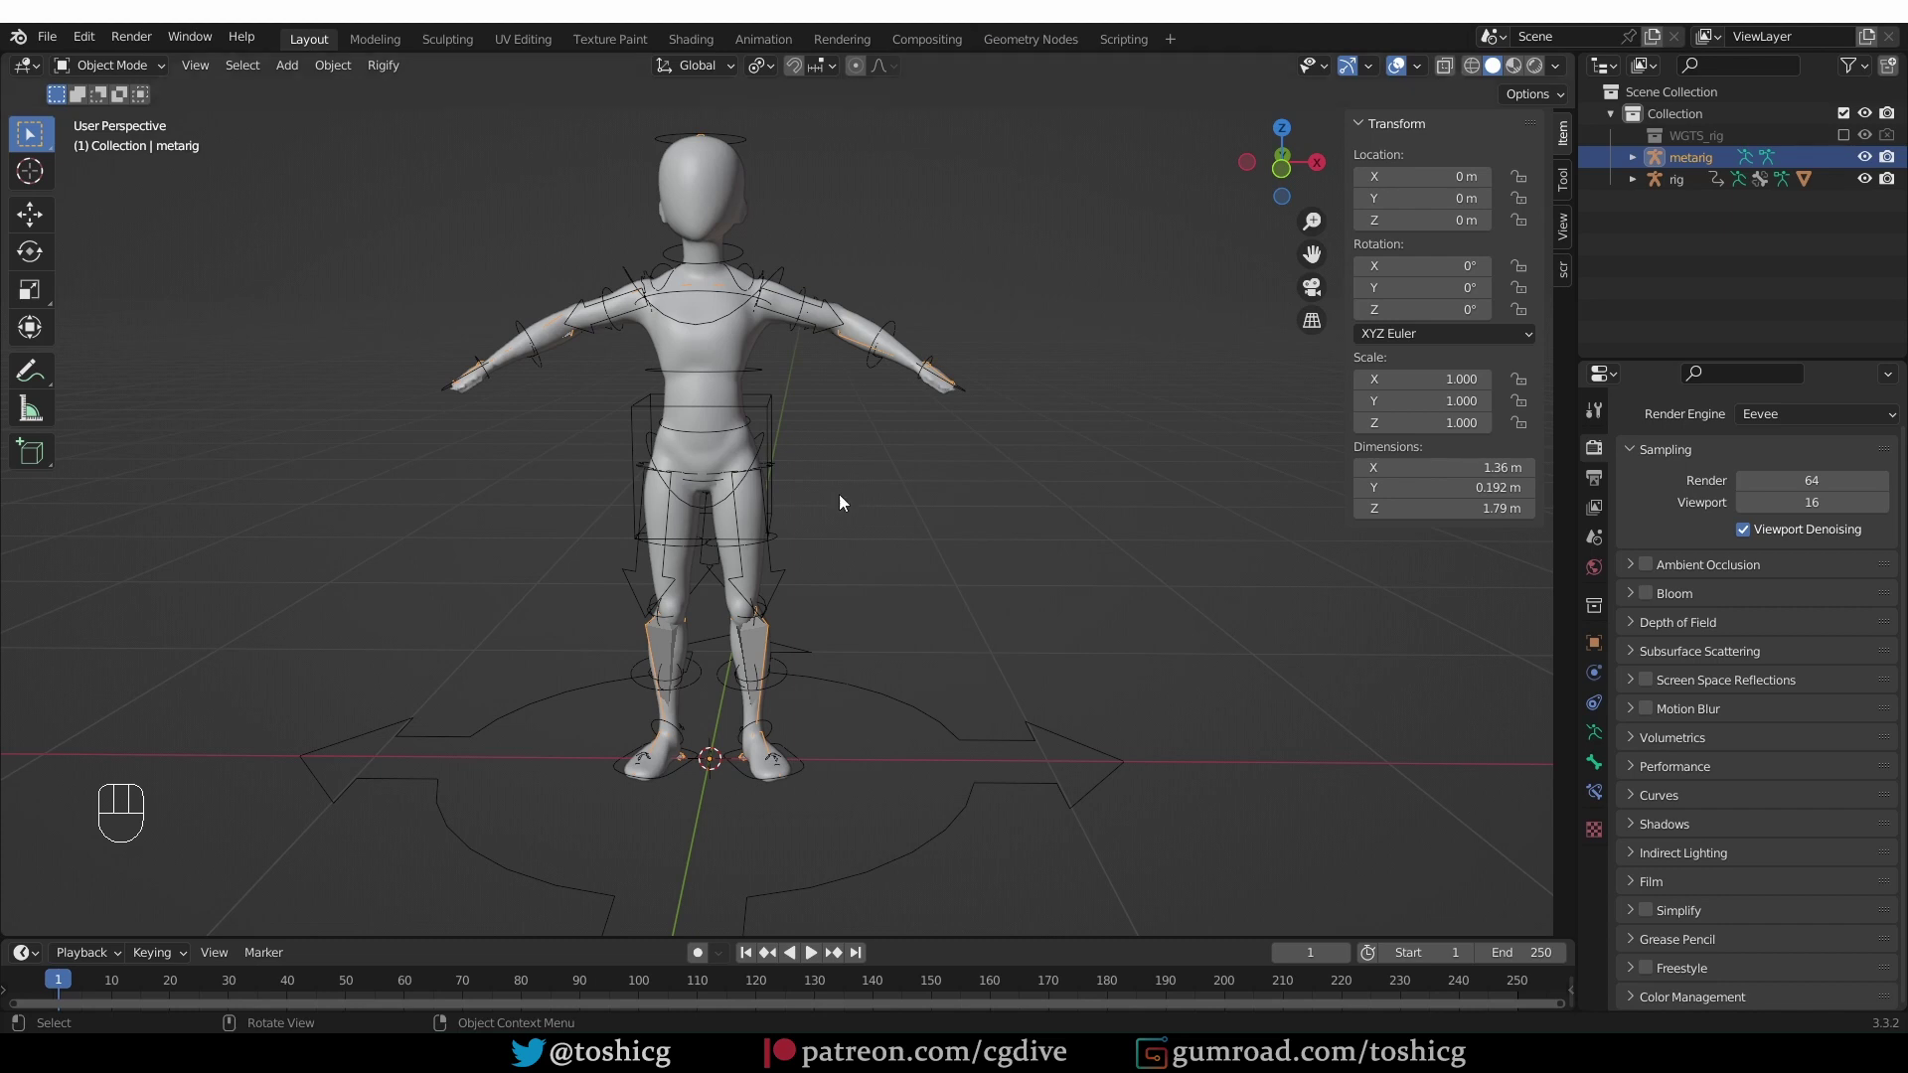
Enter Edit Mode on the generated rig and duplicate its root bone in place.
{"action": "middle_click_drag", "start_coordinate": [934, 730], "coordinate": [932, 707]}
{"action": "left_click", "coordinate": [933, 719]}
{"action": "key", "text": "Tab"}
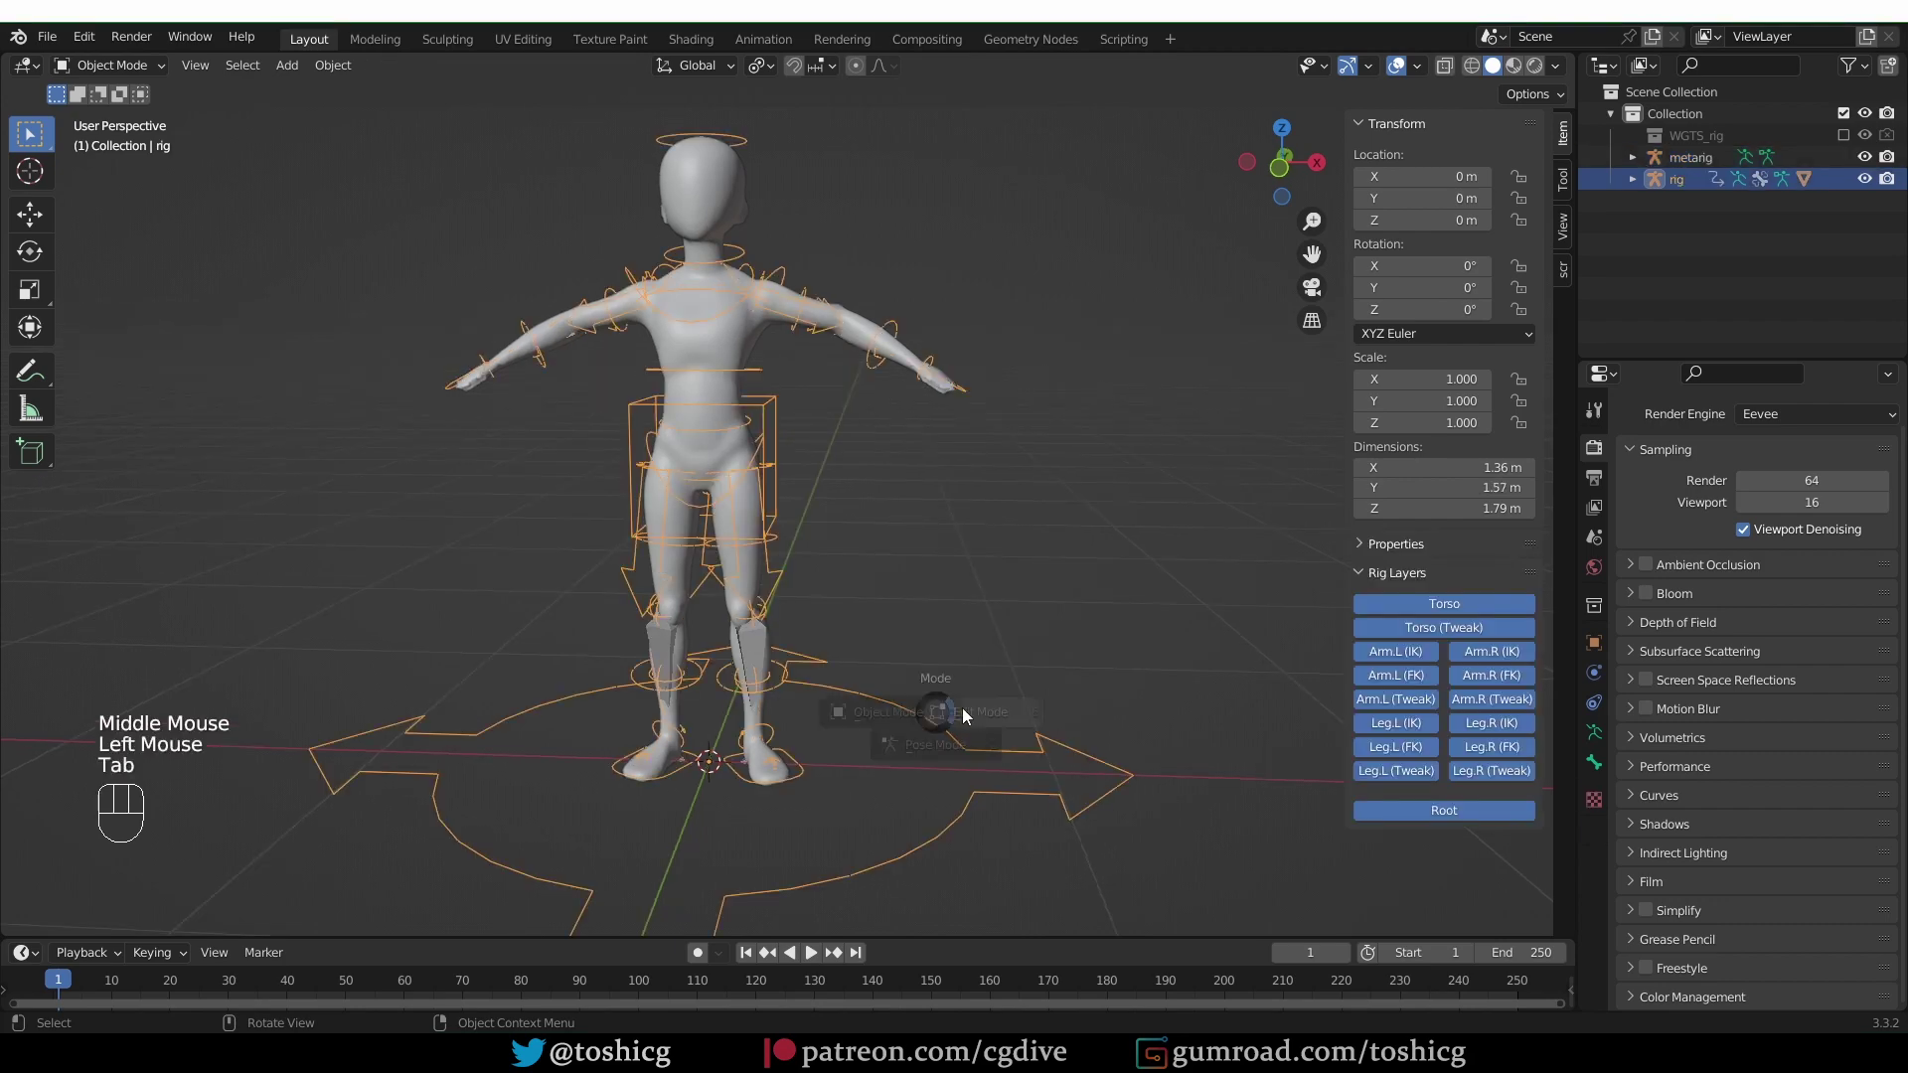
{"action": "middle_click_drag", "start_coordinate": [1106, 701], "coordinate": [855, 693]}
{"action": "left_click", "coordinate": [852, 693]}
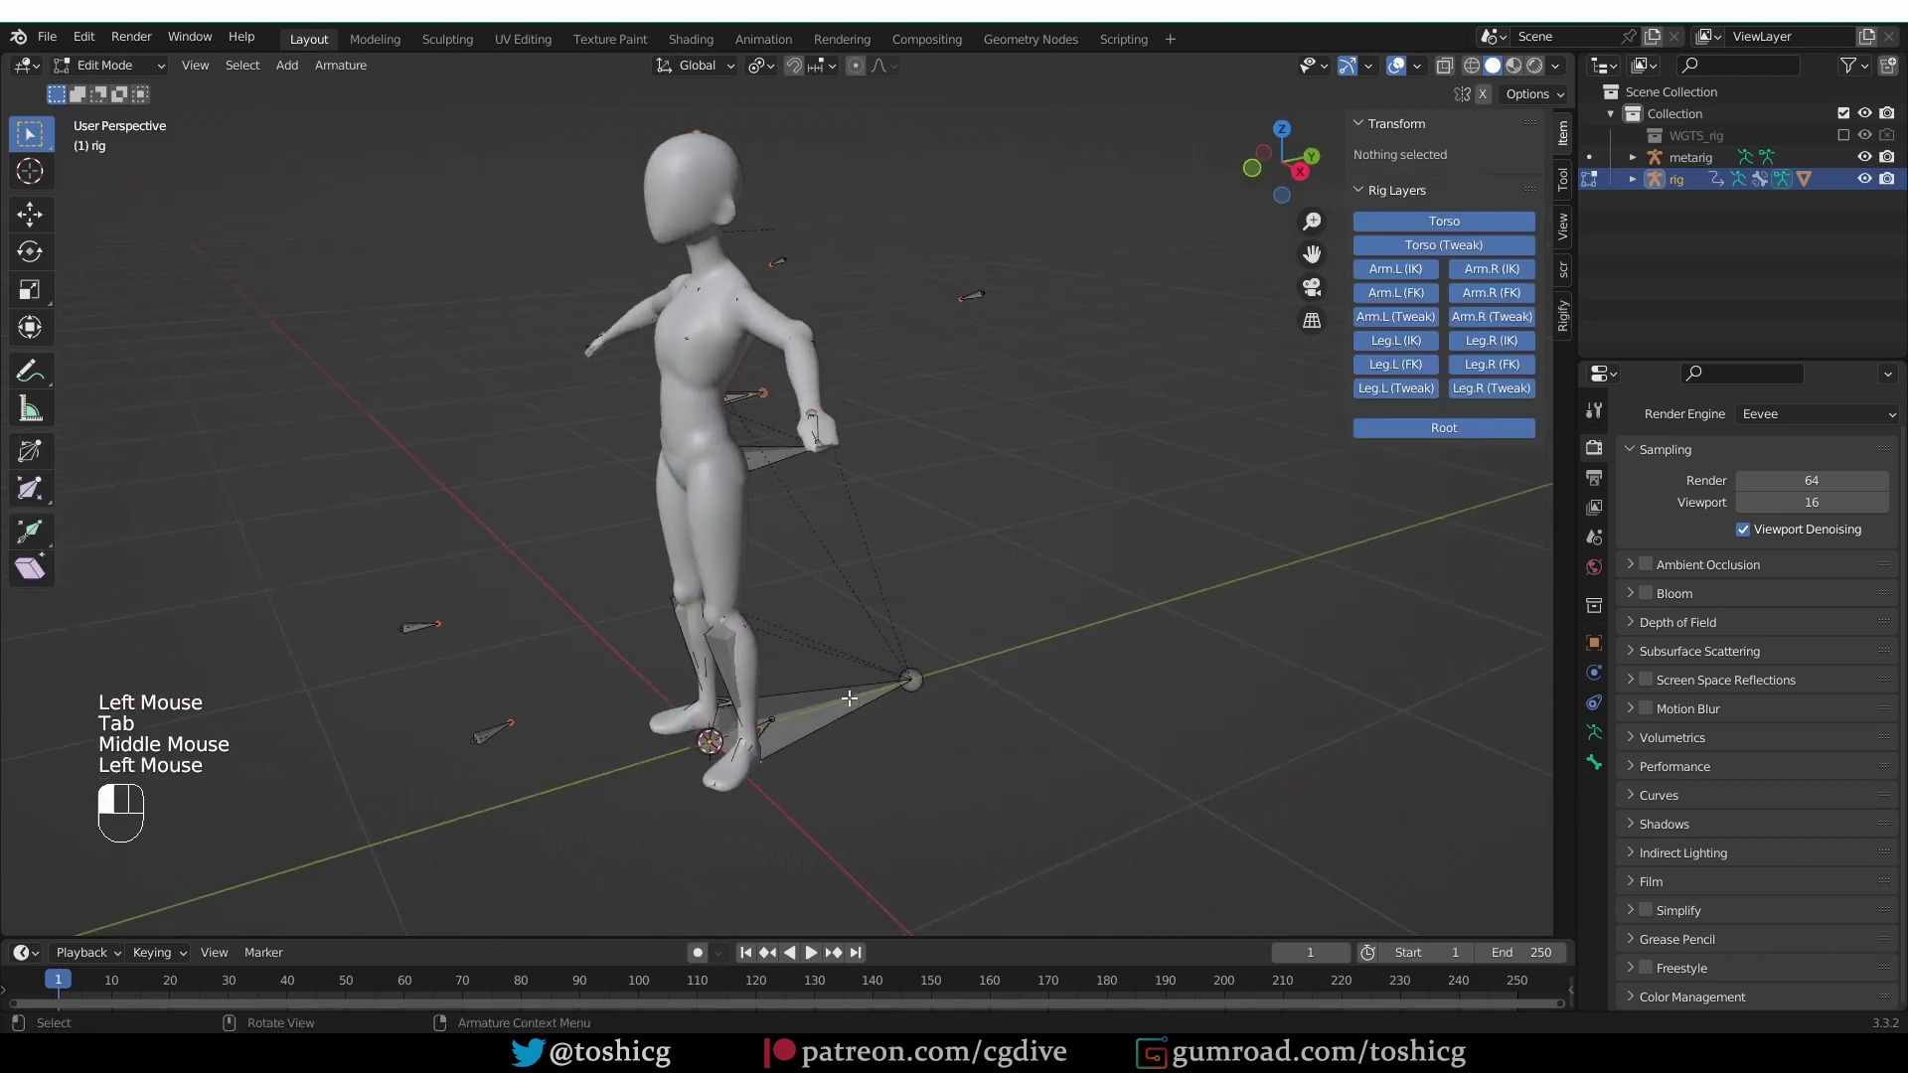
{"action": "middle_click_drag", "start_coordinate": [718, 729], "coordinate": [757, 820]}
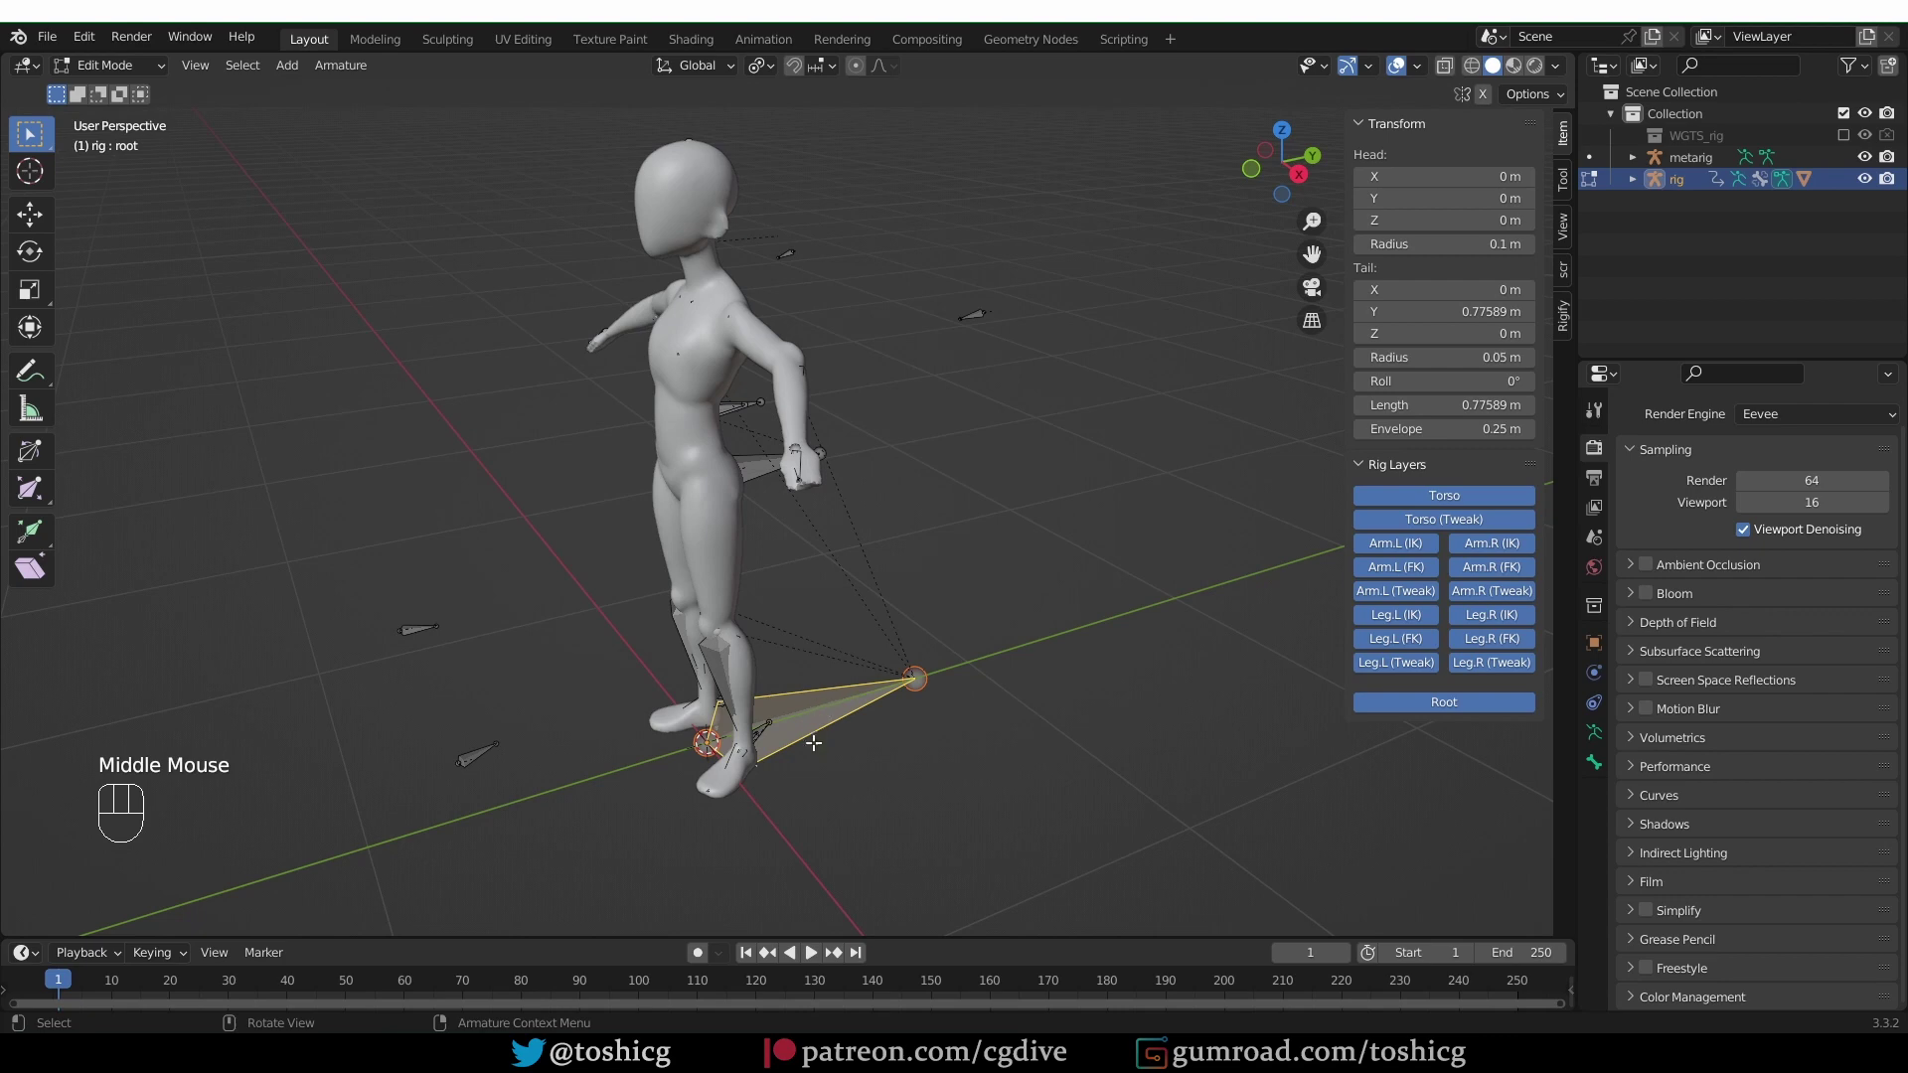
{"action": "key", "text": "shift+d"}
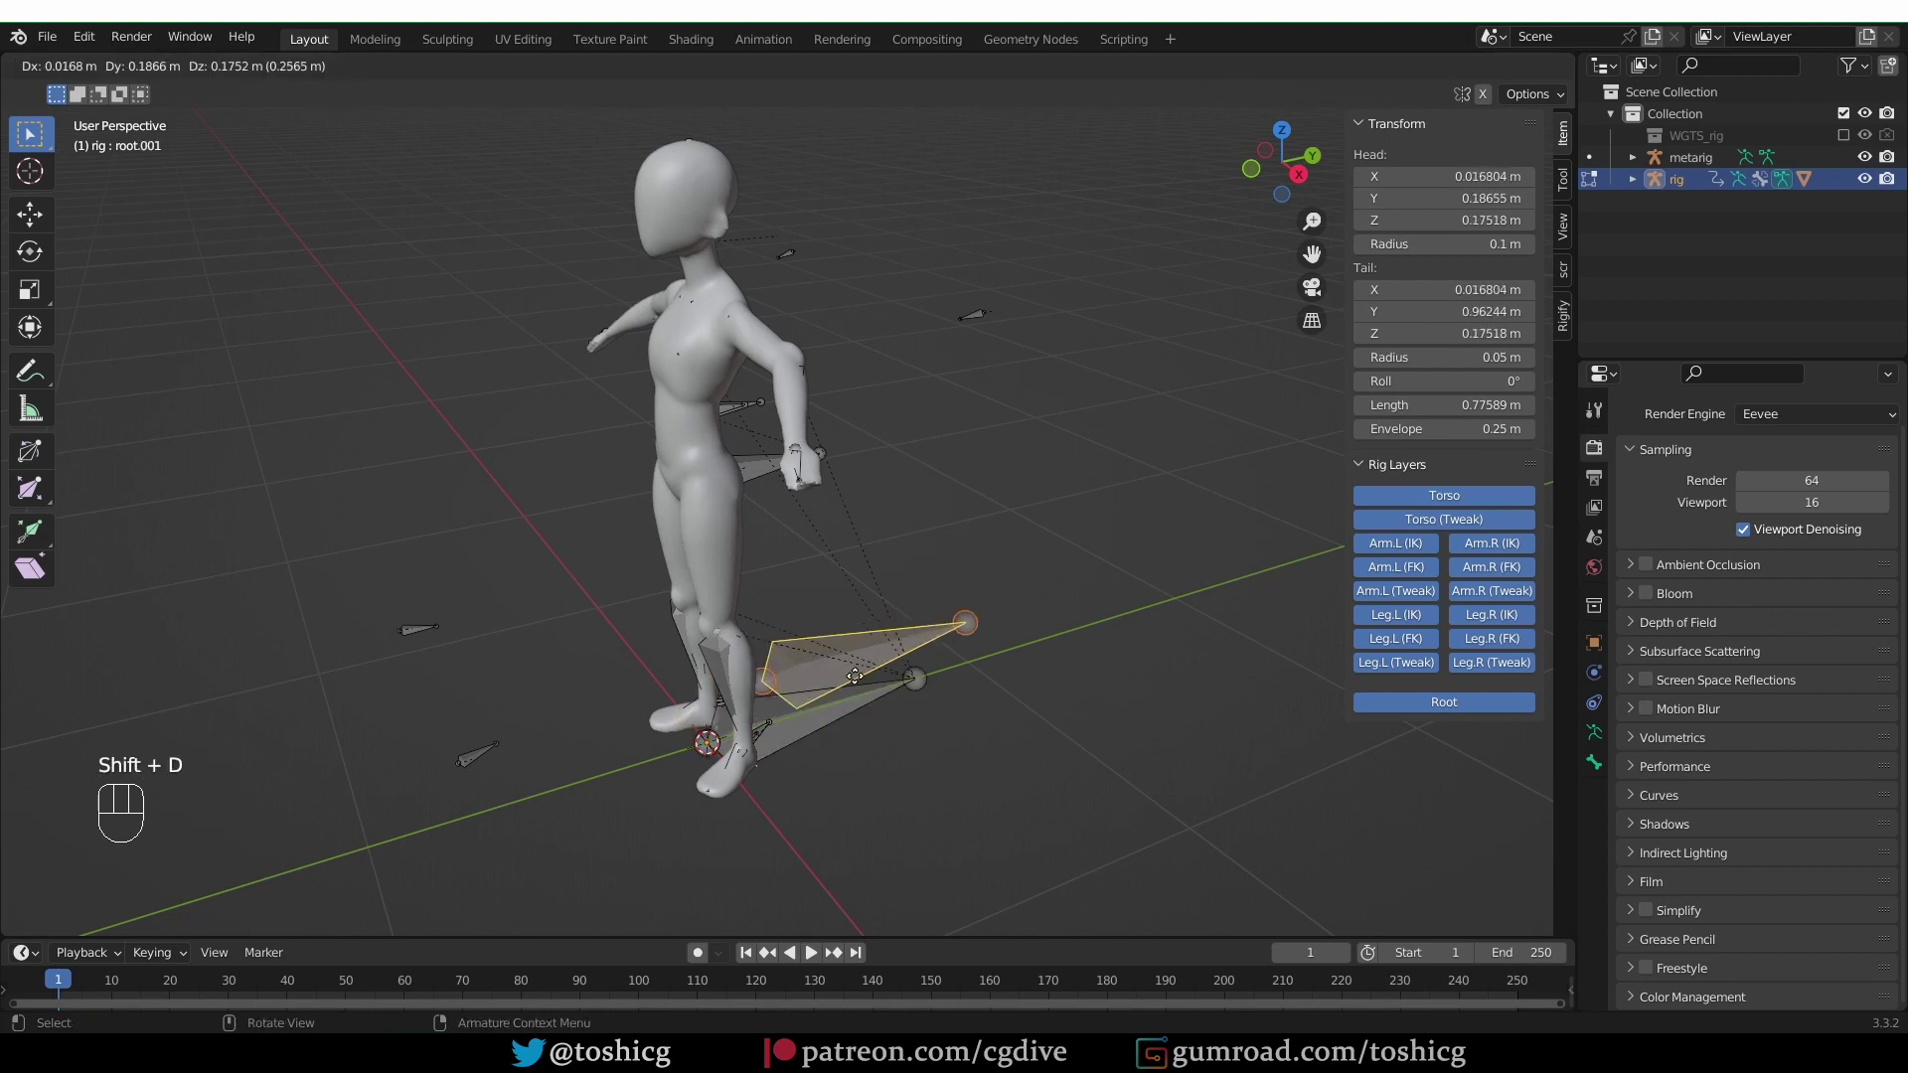
{"action": "right_click", "coordinate": [854, 684]}
Set the transform pivot point to Active Element and scale the duplicated root bone up by about 1.27.
{"action": "left_click", "coordinate": [762, 66]}
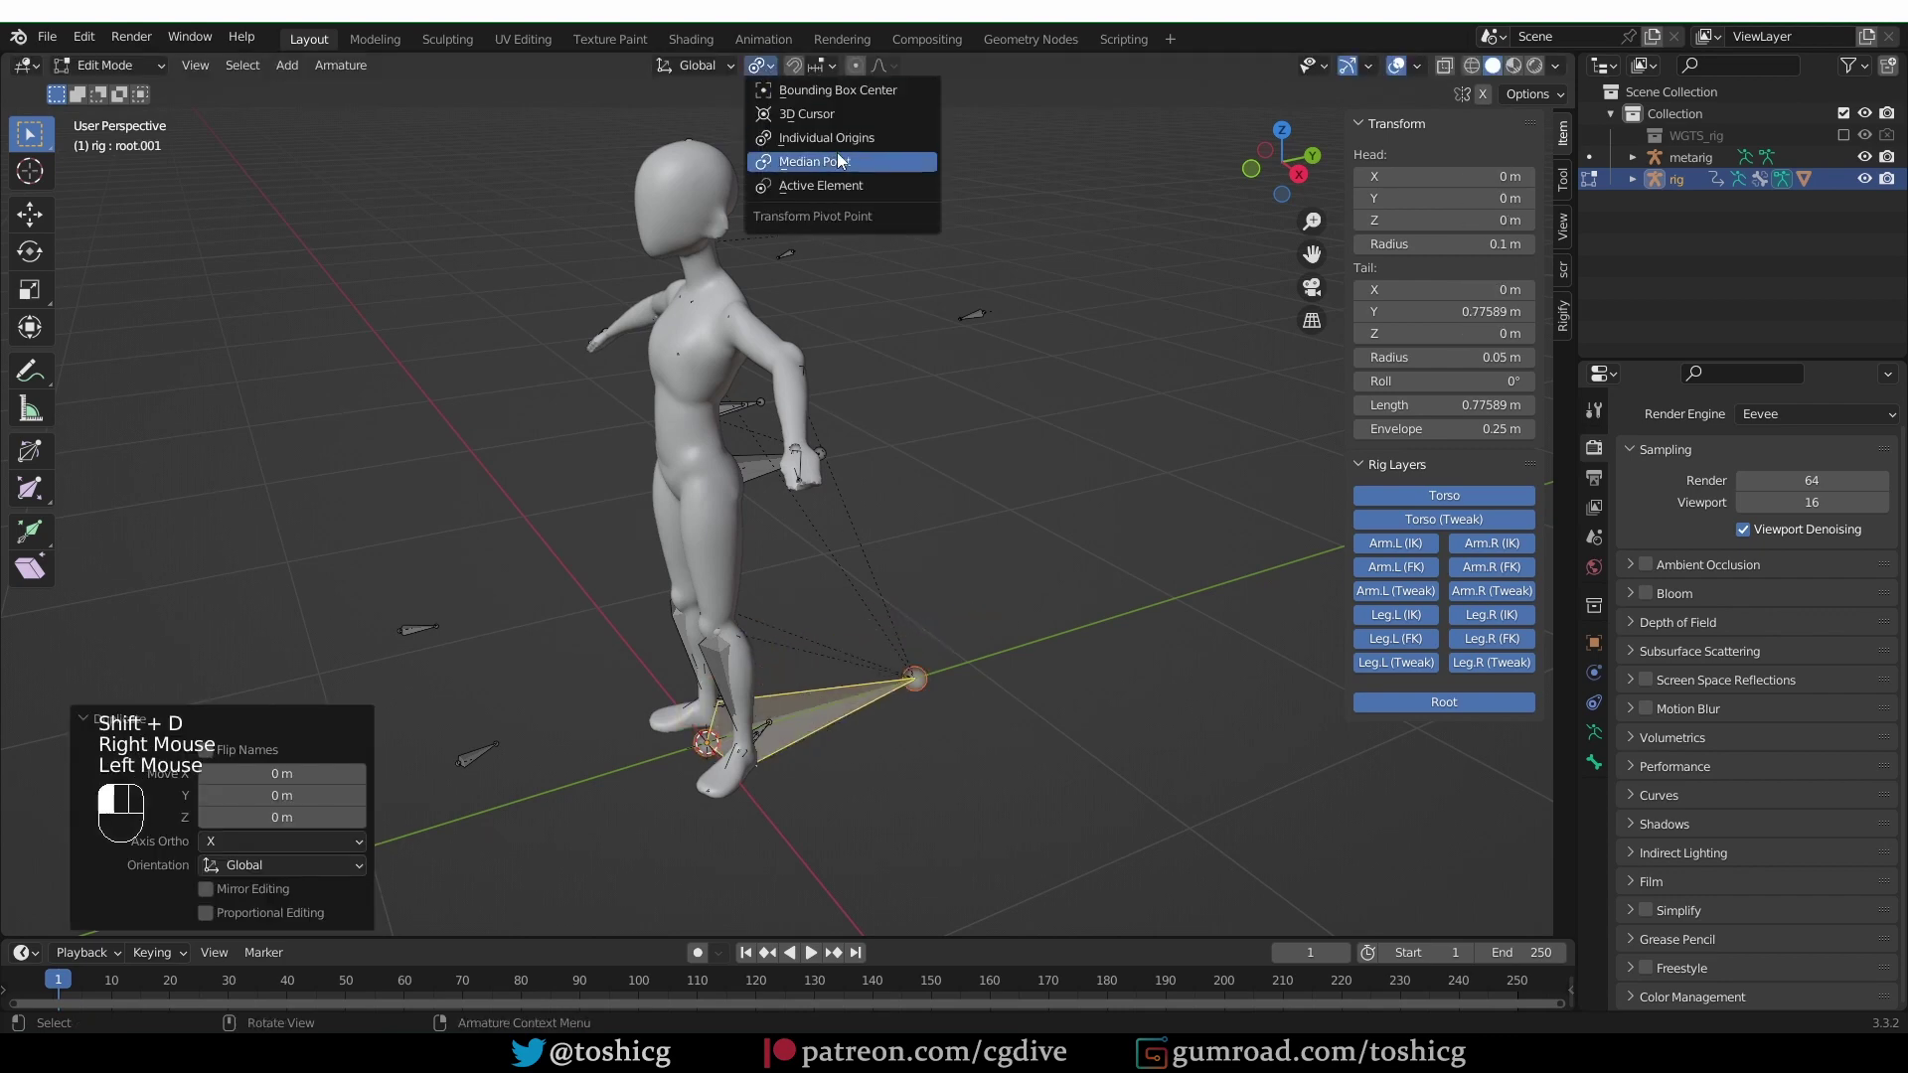
{"action": "left_click", "coordinate": [821, 185]}
{"action": "key", "text": "s"}
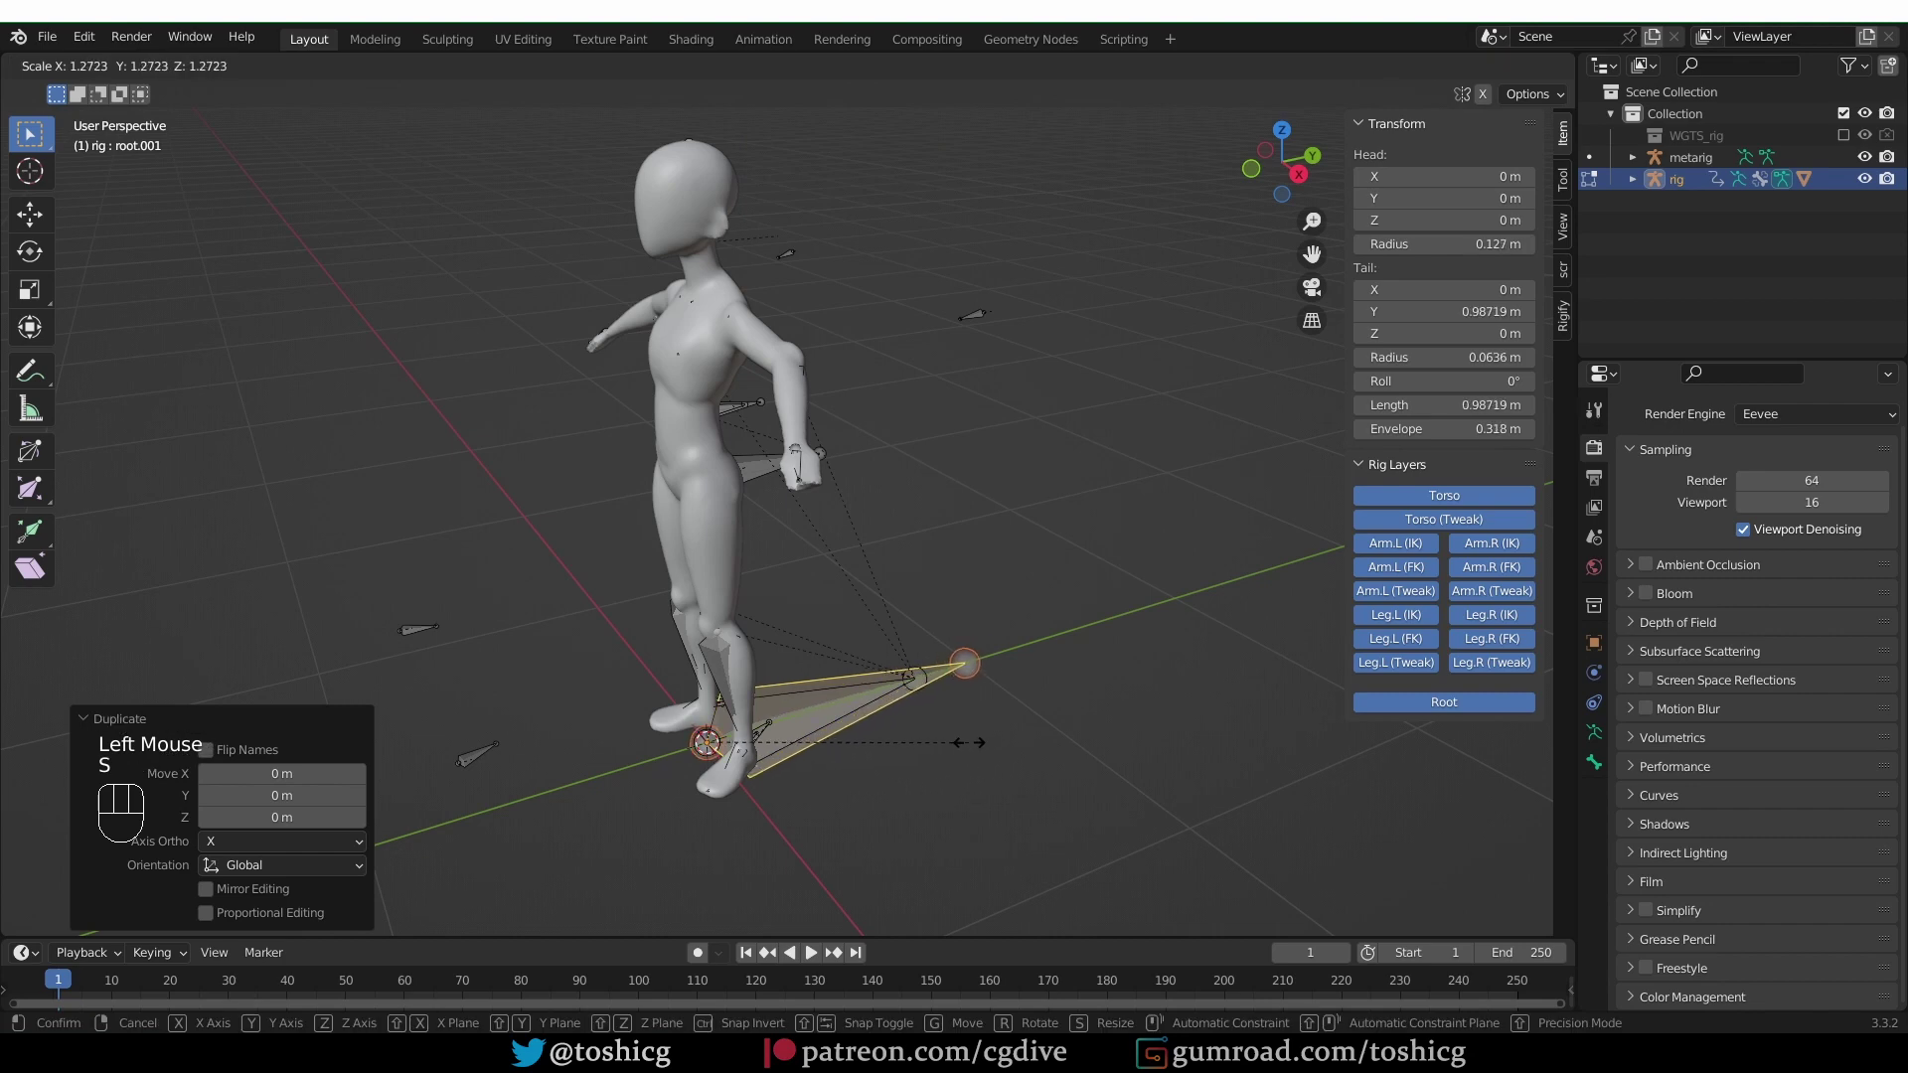
{"action": "left_click", "coordinate": [969, 742]}
Parent the original root bone to the enlarged duplicate with the Keep Offset option.
{"action": "scroll", "coordinate": [969, 742], "scroll_direction": "up", "scroll_amount": 3}
{"action": "left_click", "coordinate": [813, 686]}
{"action": "left_click", "coordinate": [813, 686]}
{"action": "left_click", "coordinate": [813, 686]}
{"action": "left_click", "coordinate": [813, 686]}
{"action": "left_click", "coordinate": [813, 686]}
{"action": "left_click", "coordinate": [813, 686]}
{"action": "left_click", "coordinate": [811, 684]}
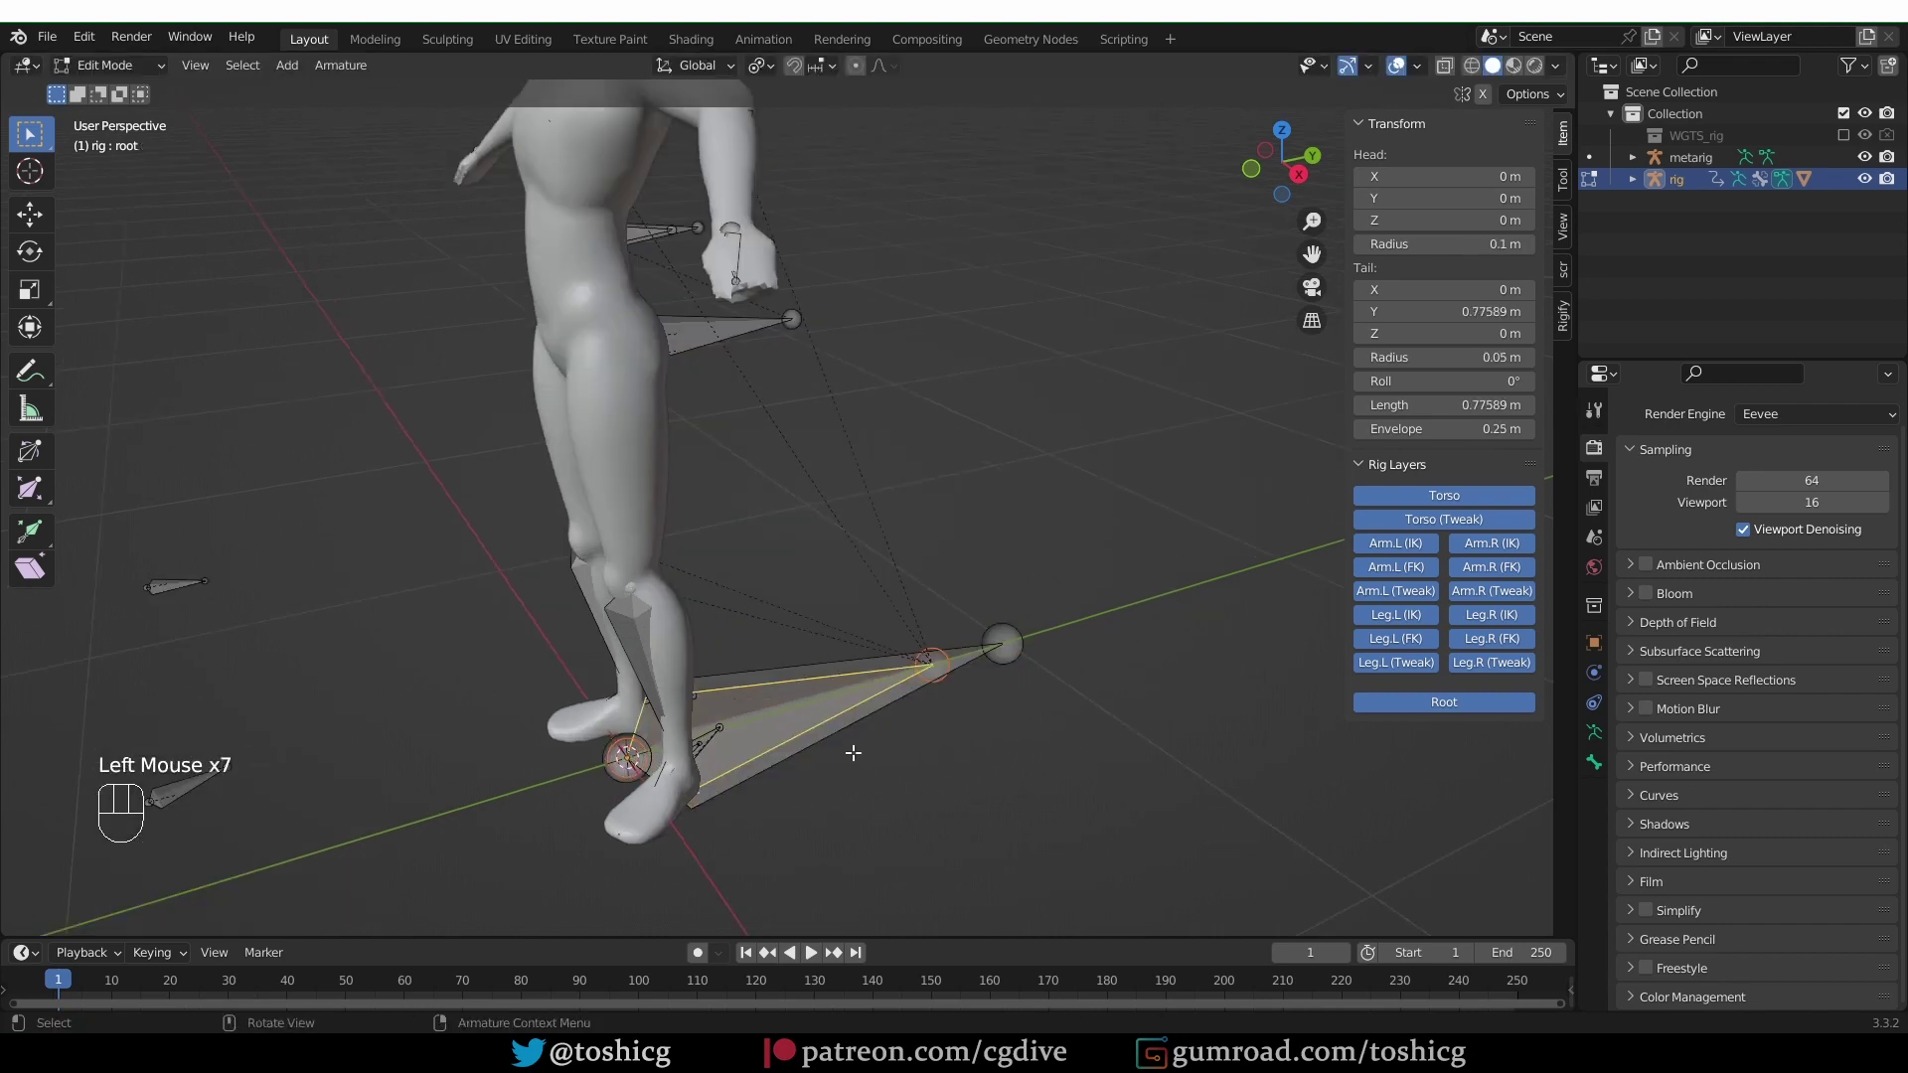
{"action": "left_click", "coordinate": [966, 657], "text": "shift"}
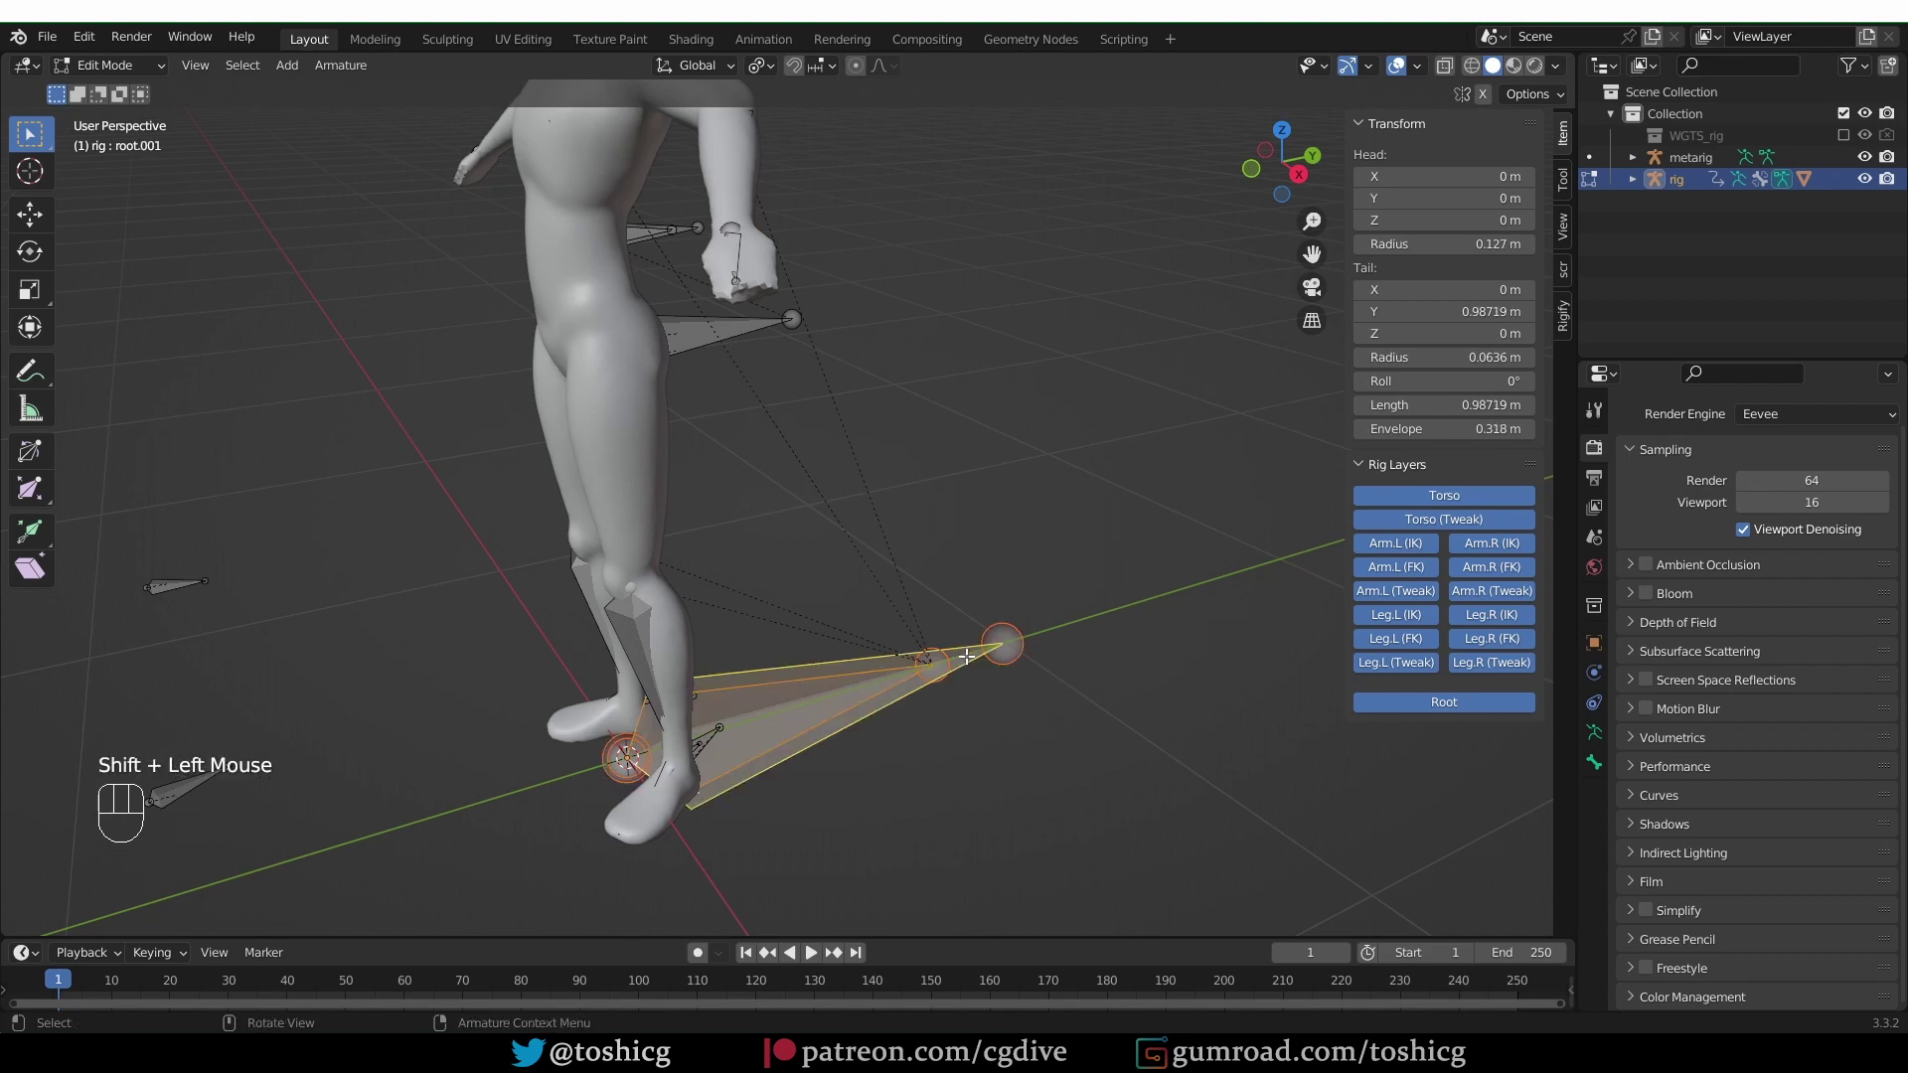
{"action": "key", "text": "ctrl+p"}
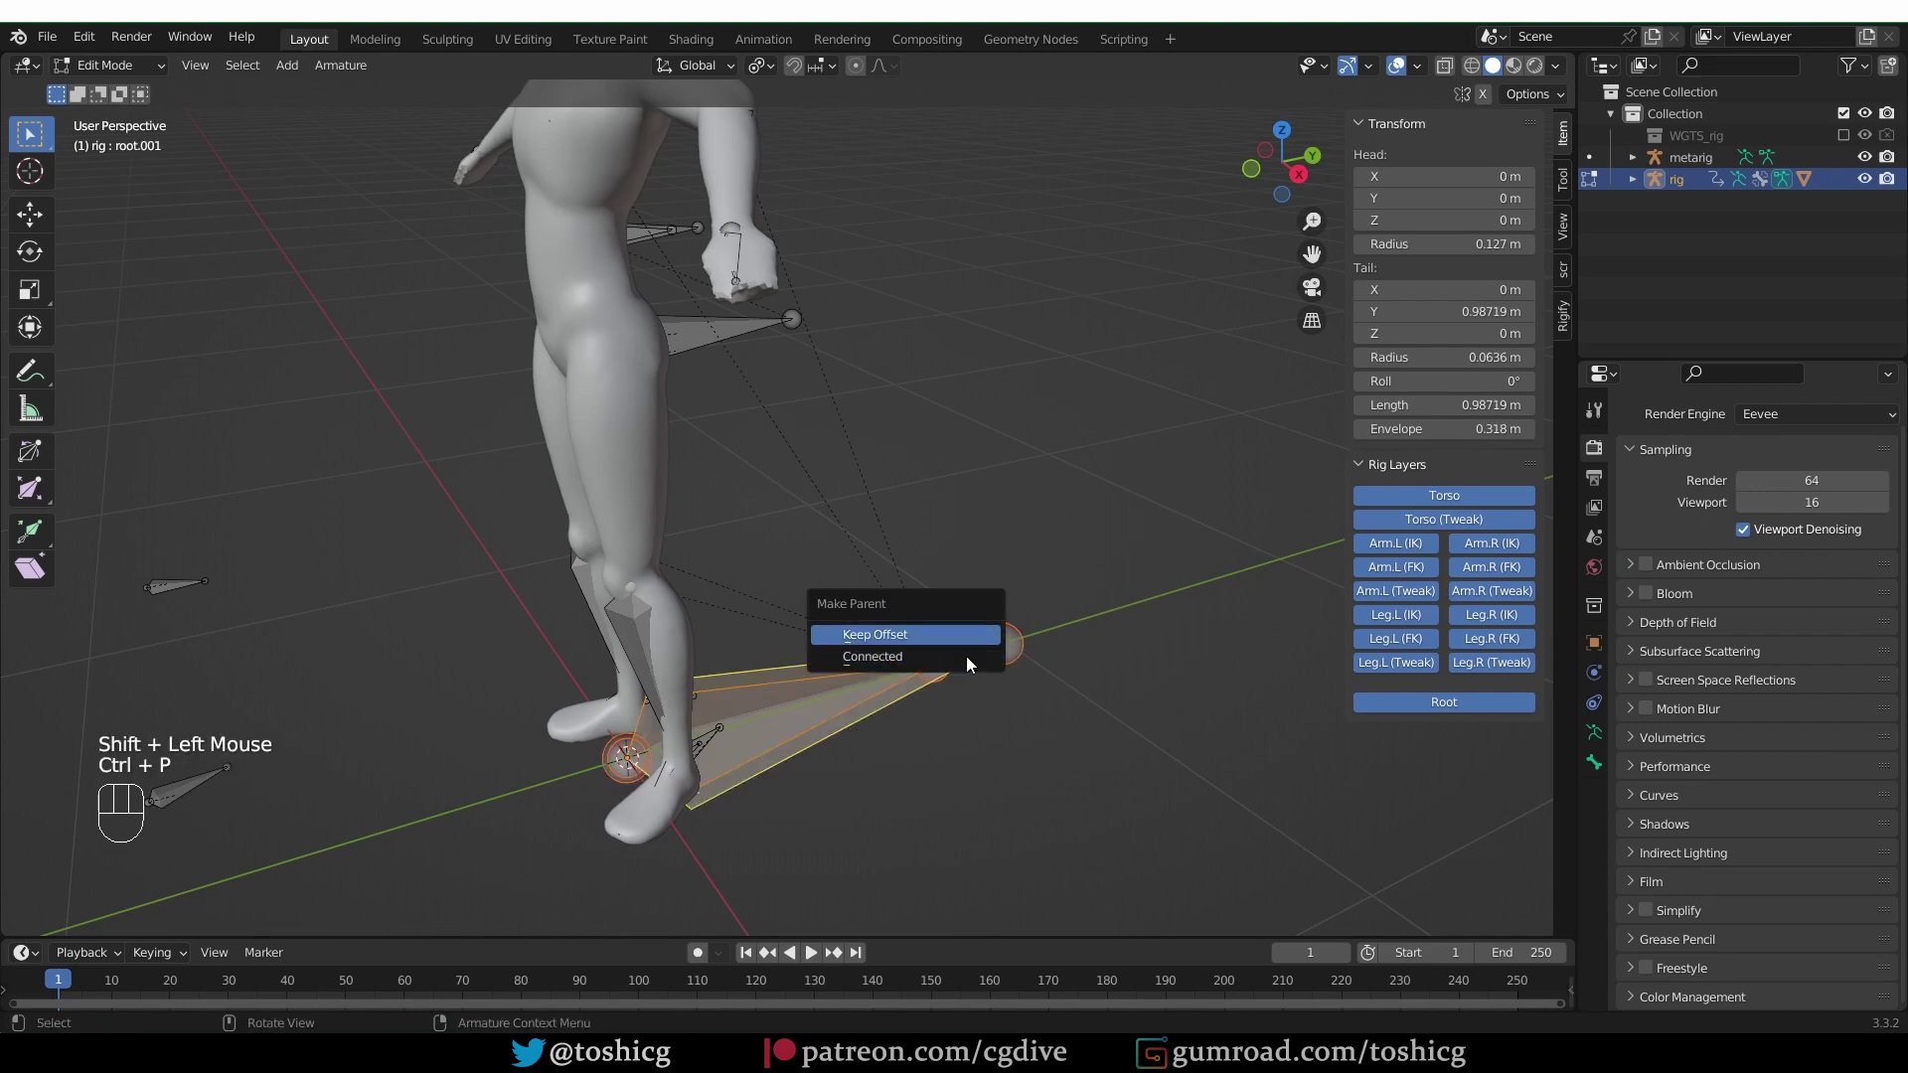
{"action": "left_click", "coordinate": [966, 656]}
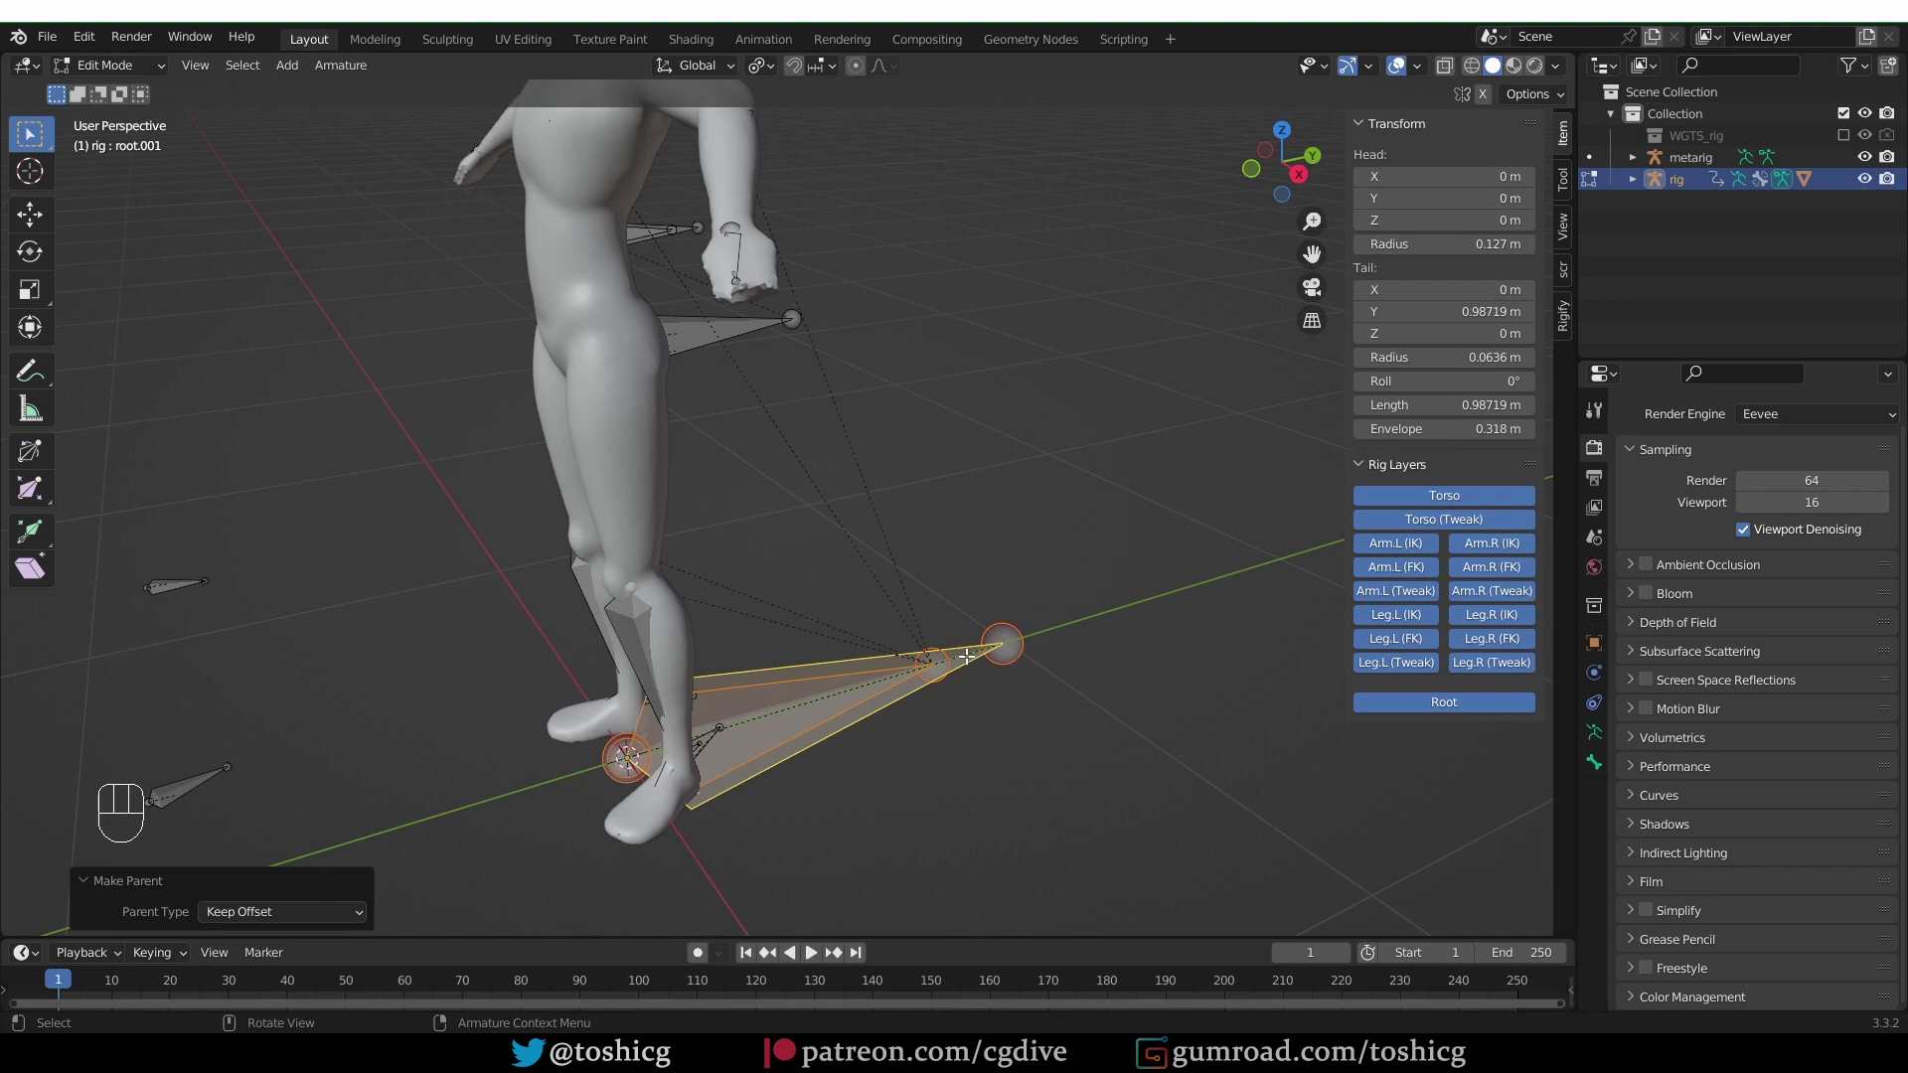
Rename the enlarged duplicate bone as root_2.
{"action": "middle_click_drag", "start_coordinate": [966, 657], "coordinate": [978, 650]}
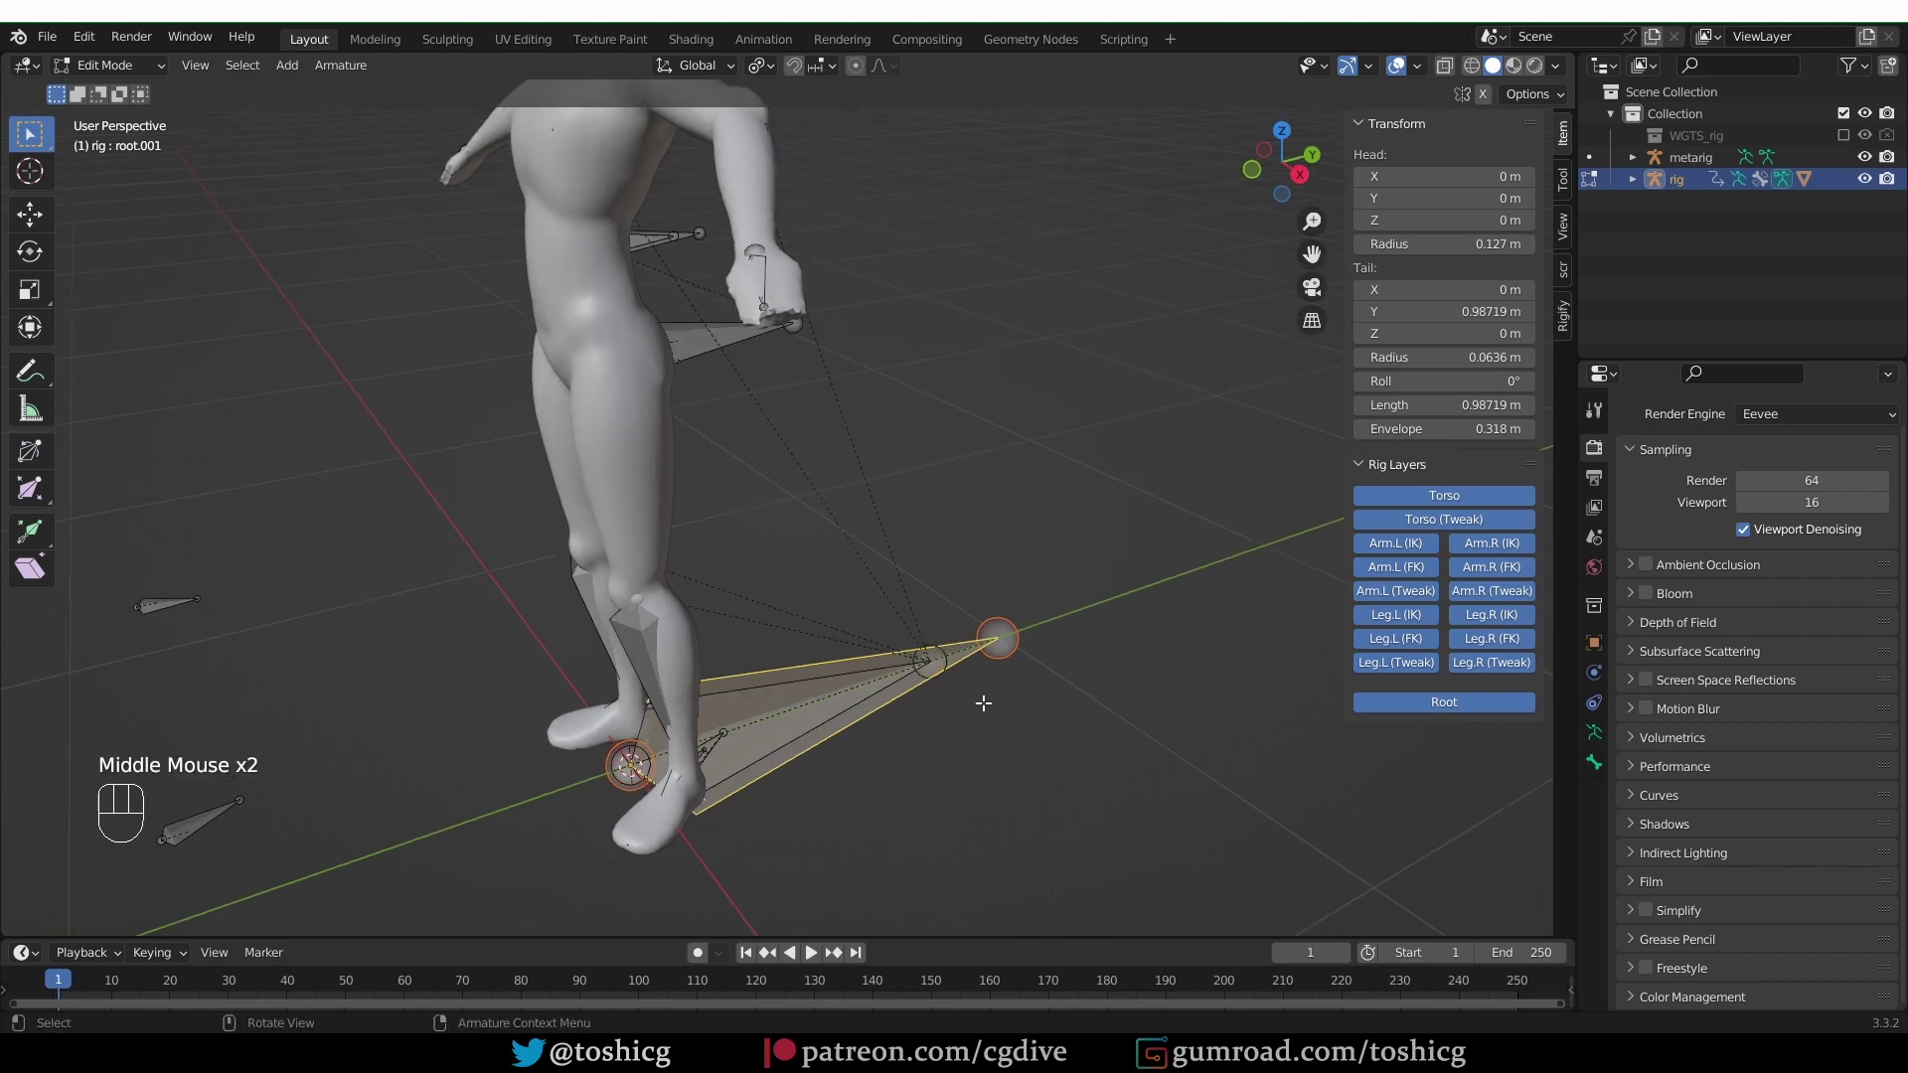
{"action": "key", "text": "F2"}
{"action": "key", "text": "End"}
{"action": "key", "text": "BackSpace"}
{"action": "key", "text": "BackSpace"}
{"action": "key", "text": "BackSpace"}
{"action": "key", "text": "BackSpace"}
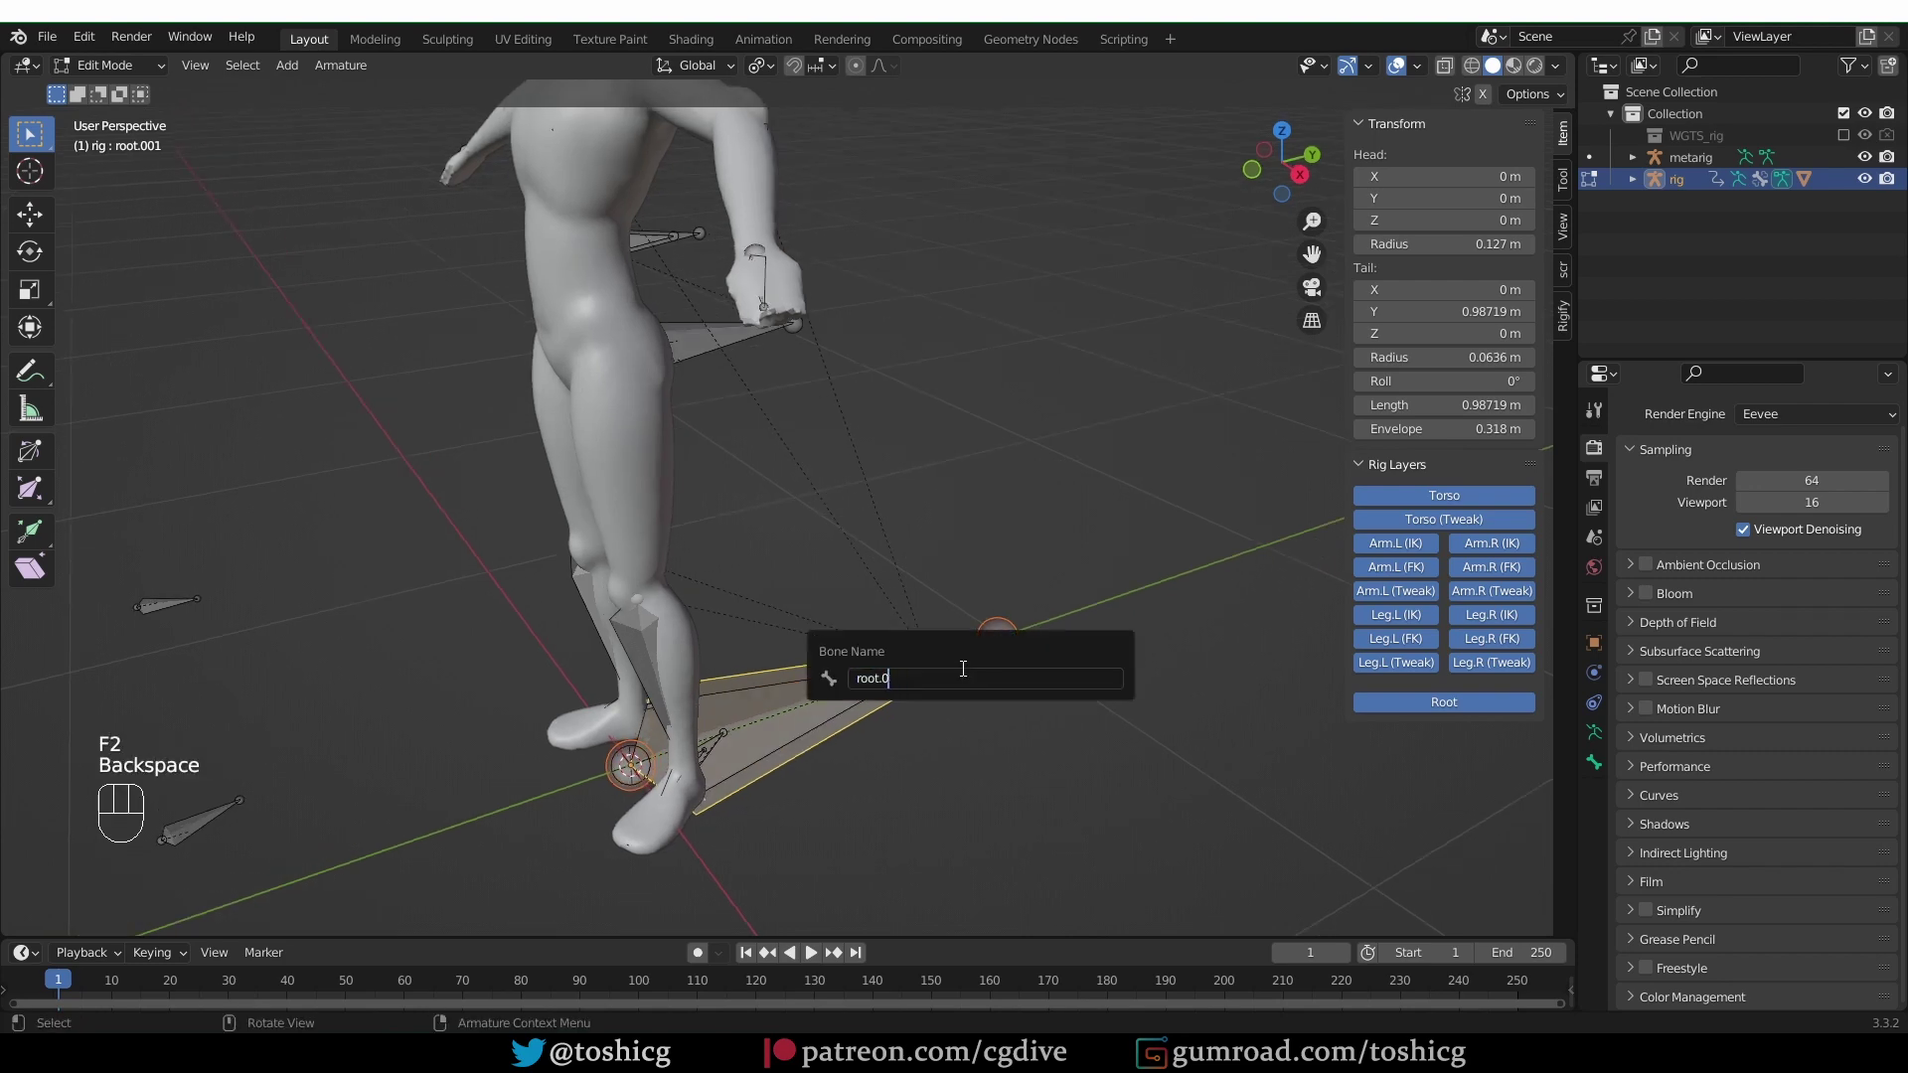
{"action": "type", "text": "_2"}
{"action": "key", "text": "Return"}
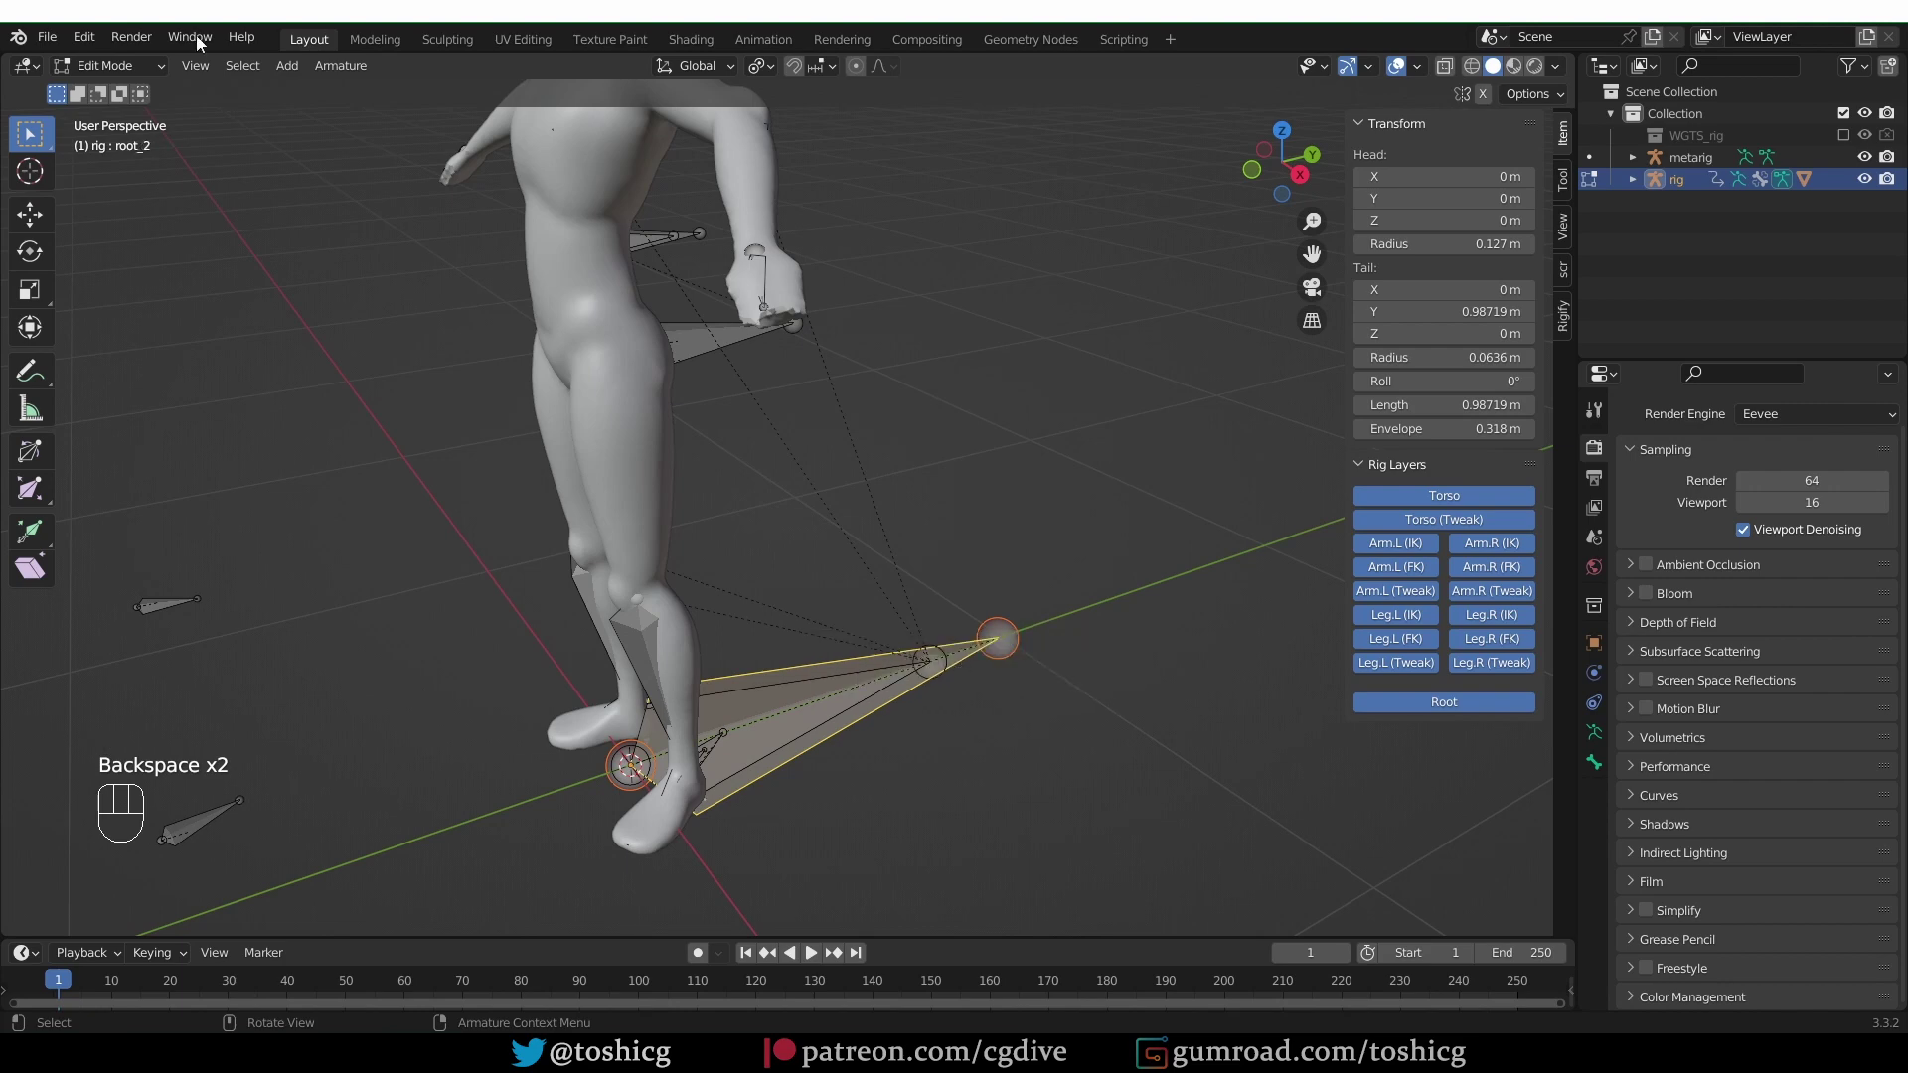
Switch the generated rig to Pose Mode and test-move the root_2 control.
{"action": "left_click", "coordinate": [100, 64]}
{"action": "left_click", "coordinate": [100, 129]}
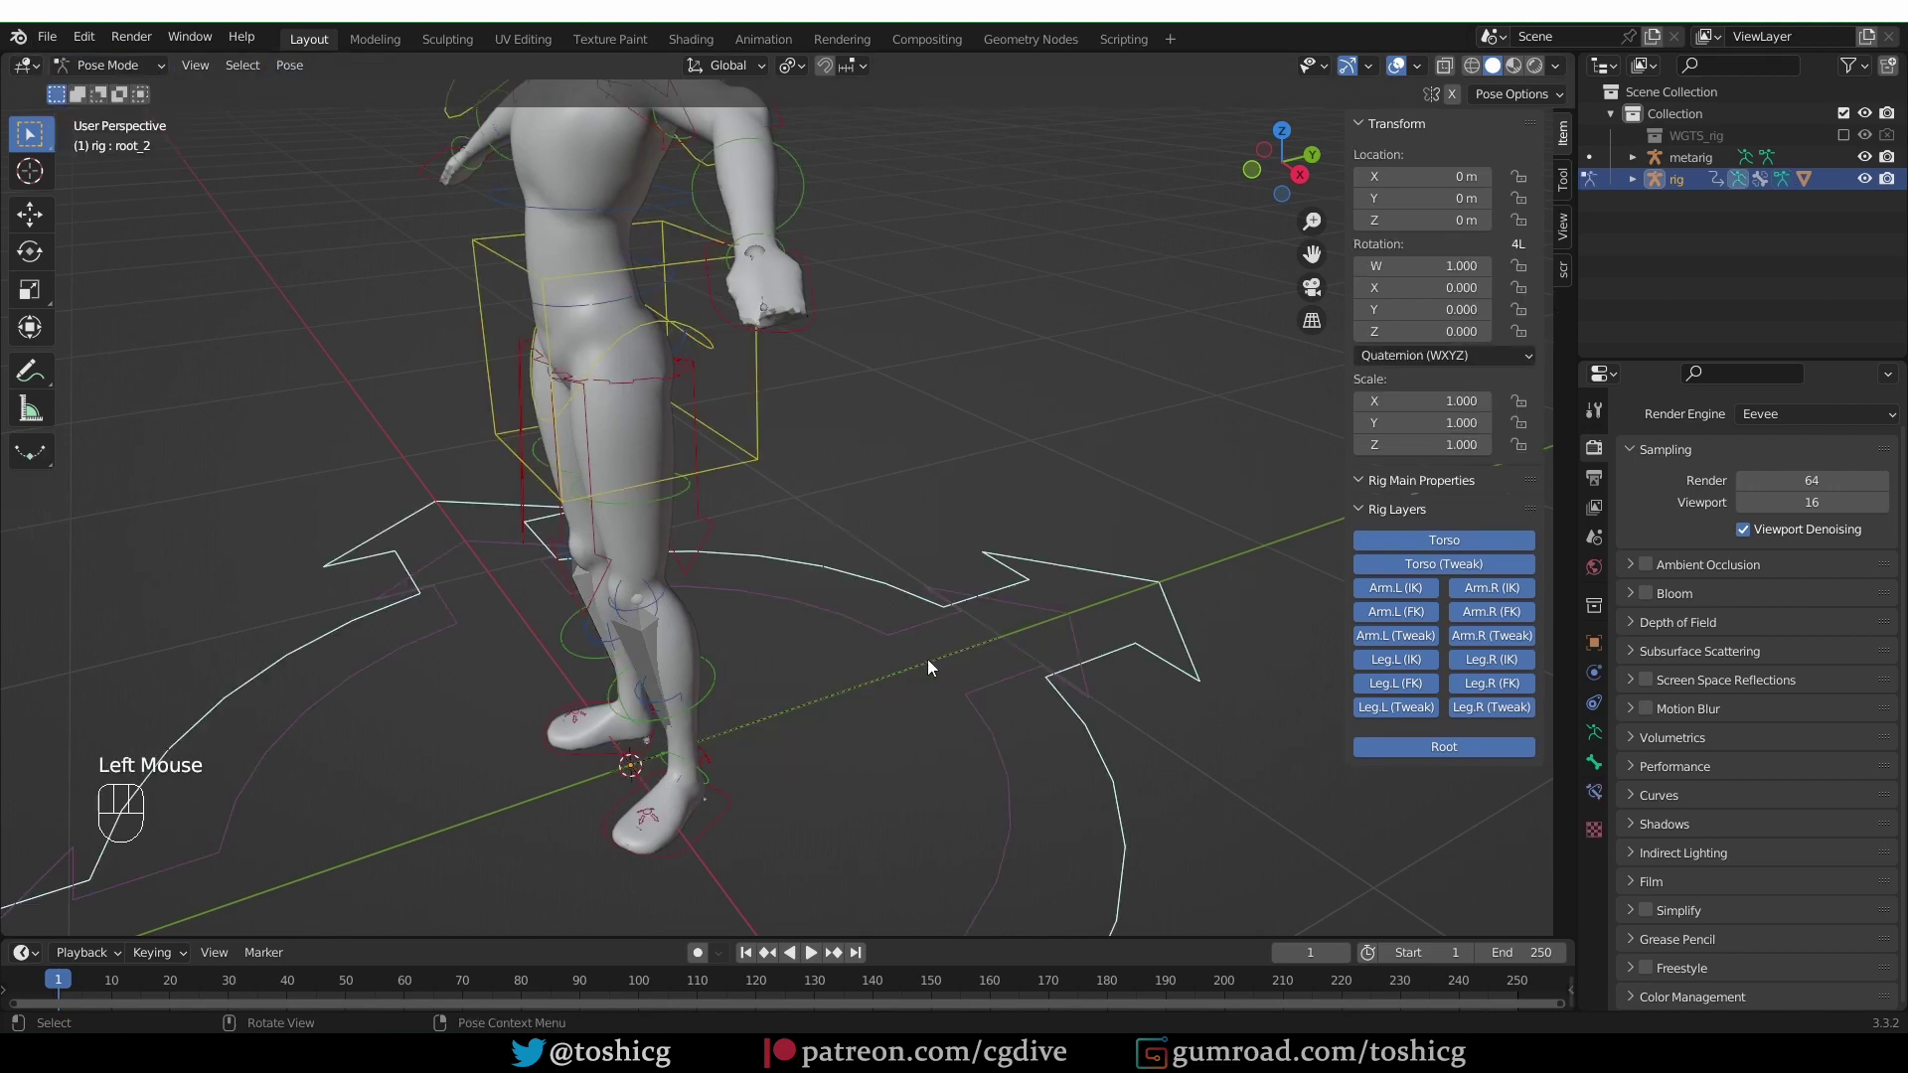
{"action": "scroll", "coordinate": [1024, 737], "scroll_direction": "down", "scroll_amount": 3}
{"action": "middle_click_drag", "start_coordinate": [1024, 737], "coordinate": [1035, 605]}
{"action": "key", "text": "g"}
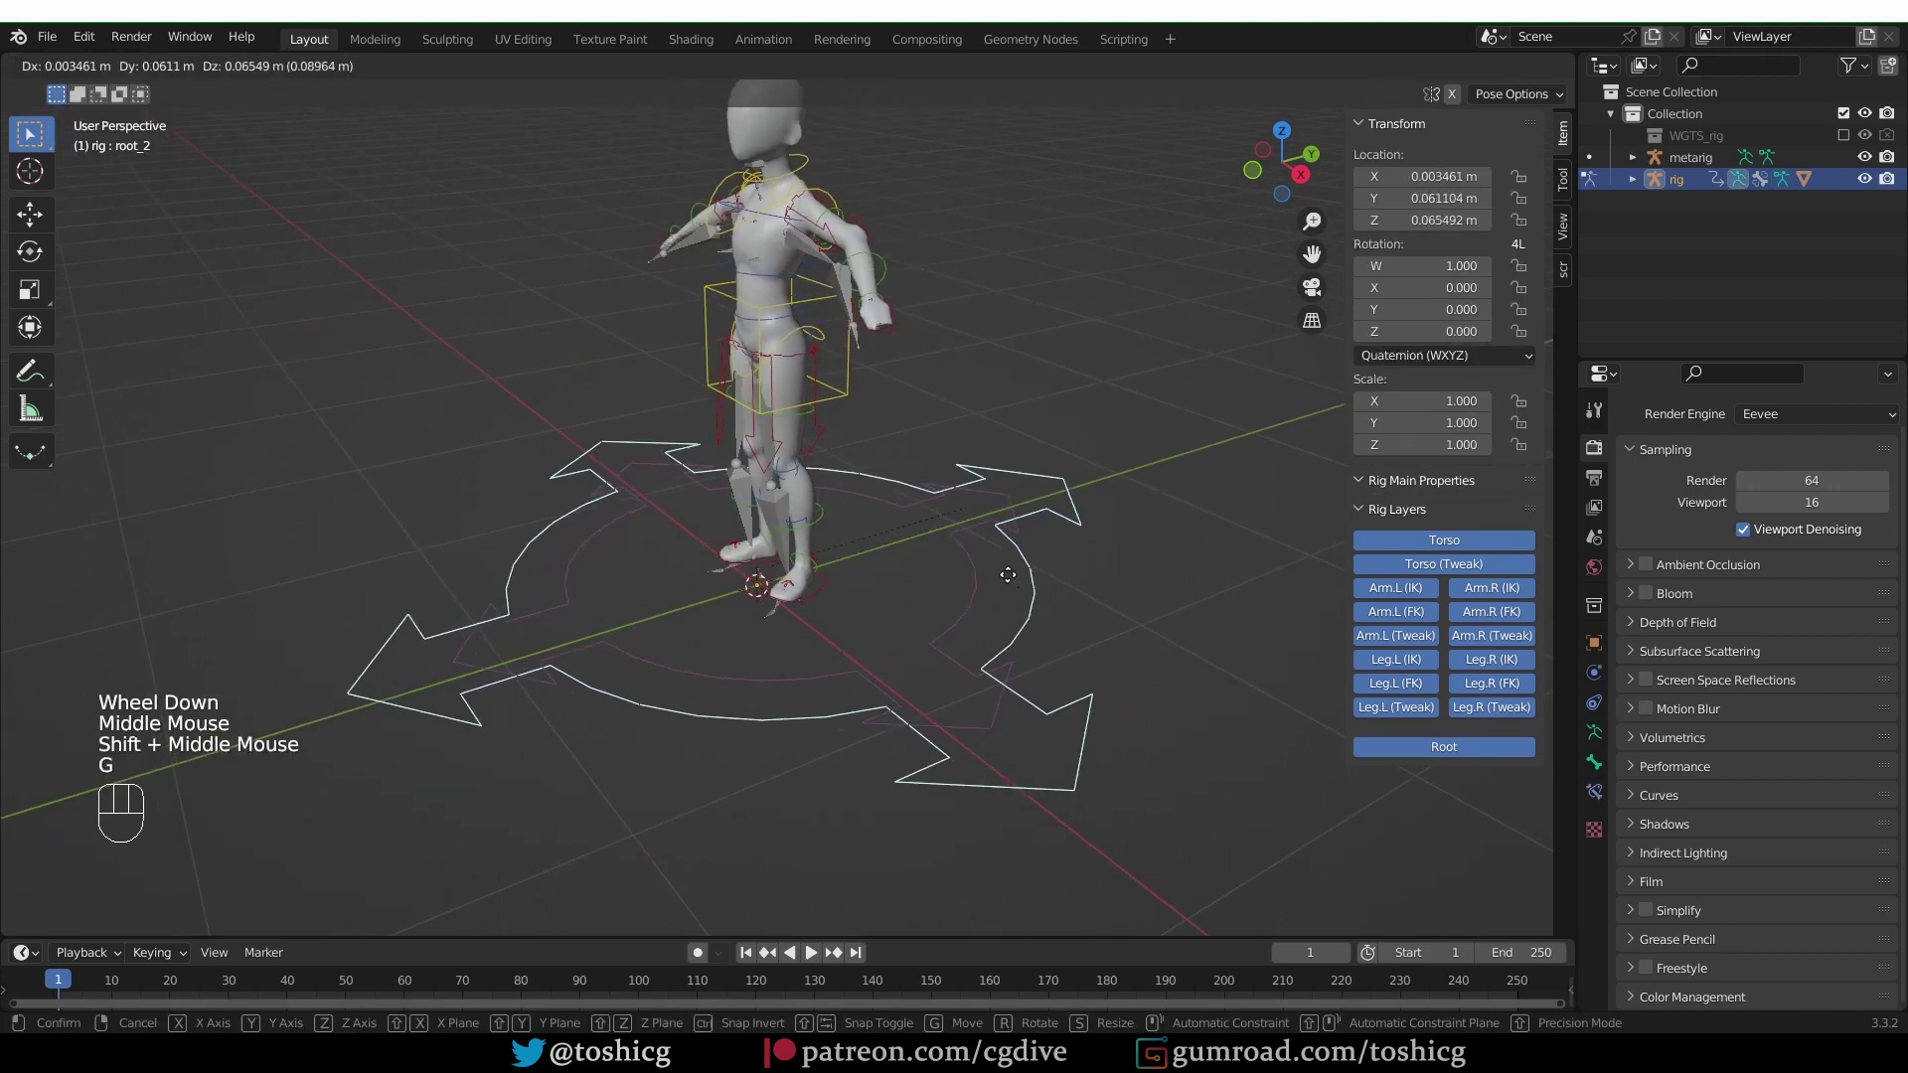
{"action": "right_click", "coordinate": [851, 594]}
Hide the metarig and test-move the root_2 control again.
{"action": "middle_click_drag", "start_coordinate": [851, 595], "coordinate": [895, 636]}
{"action": "left_click", "coordinate": [1865, 157]}
{"action": "left_click", "coordinate": [1865, 157]}
{"action": "key", "text": "g"}
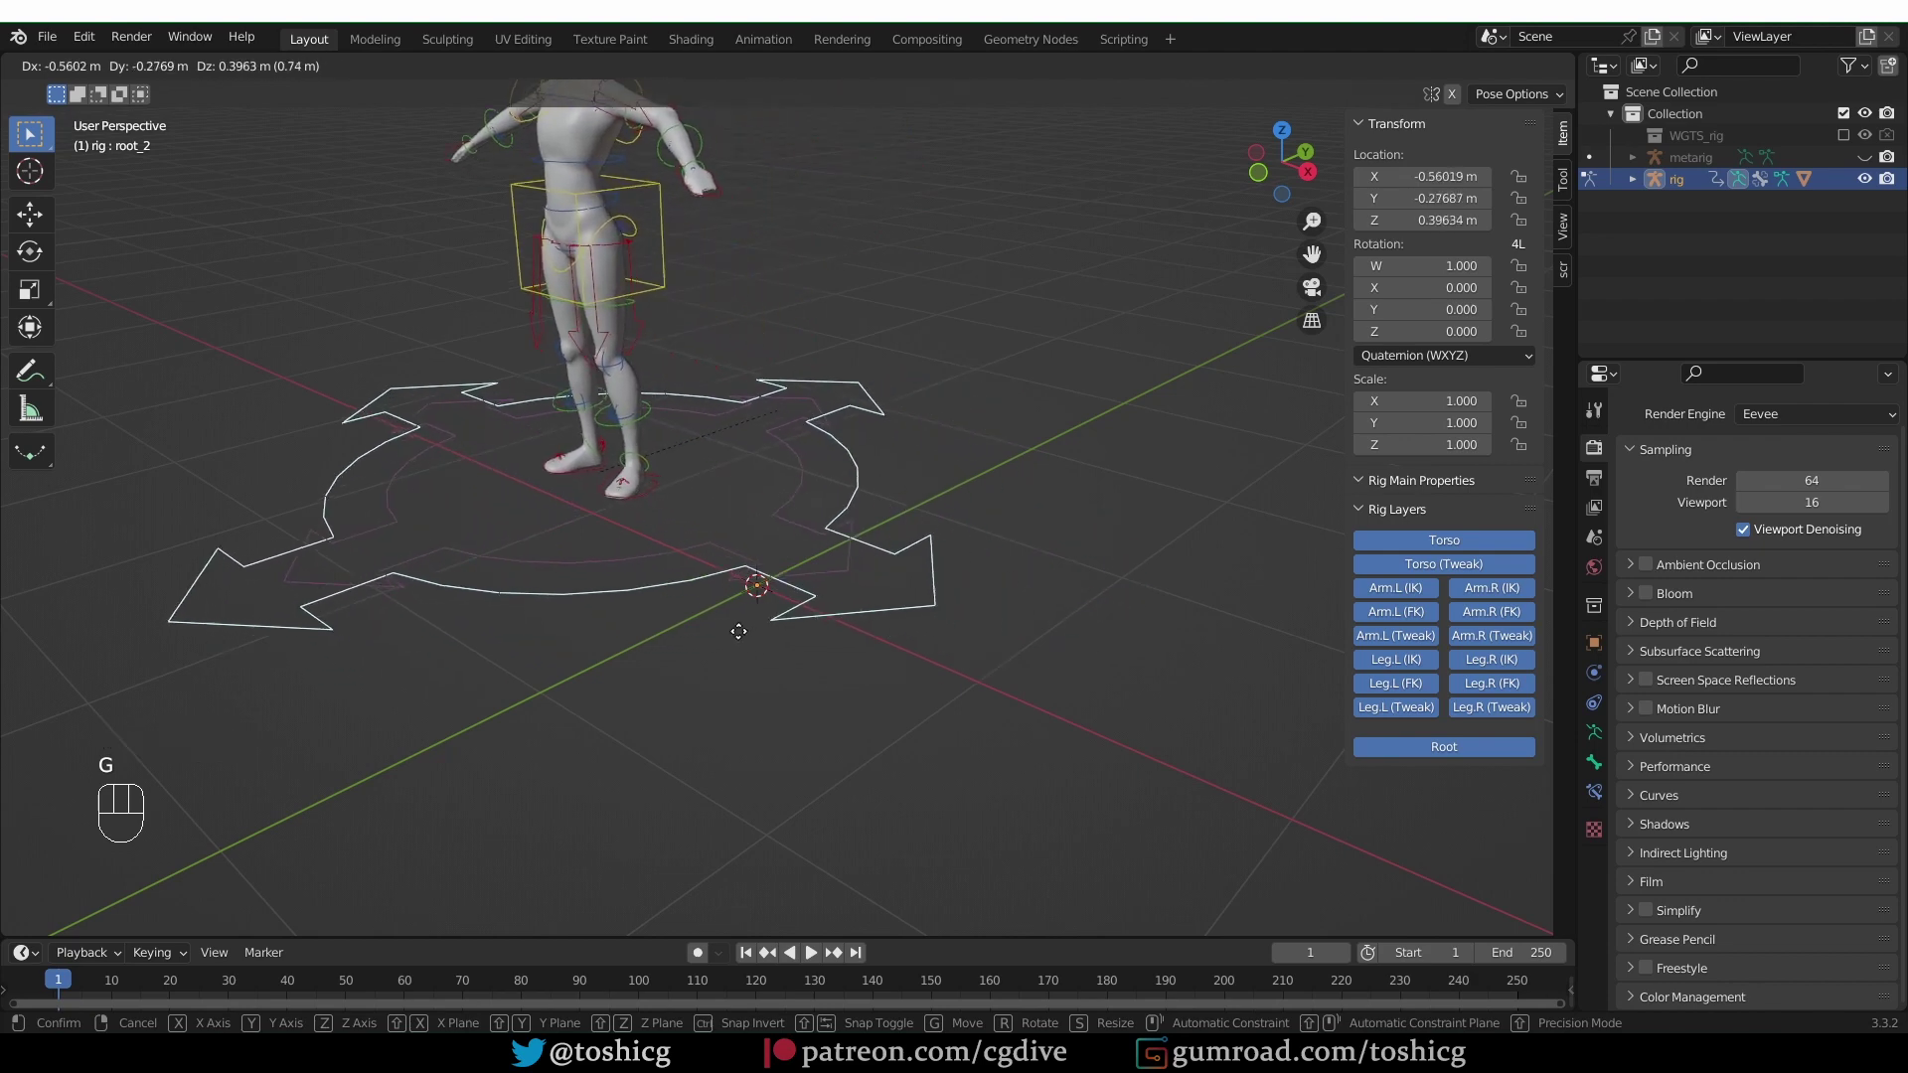
{"action": "right_click", "coordinate": [958, 673]}
Test-move the original inner root control on its own.
{"action": "left_click", "coordinate": [978, 662]}
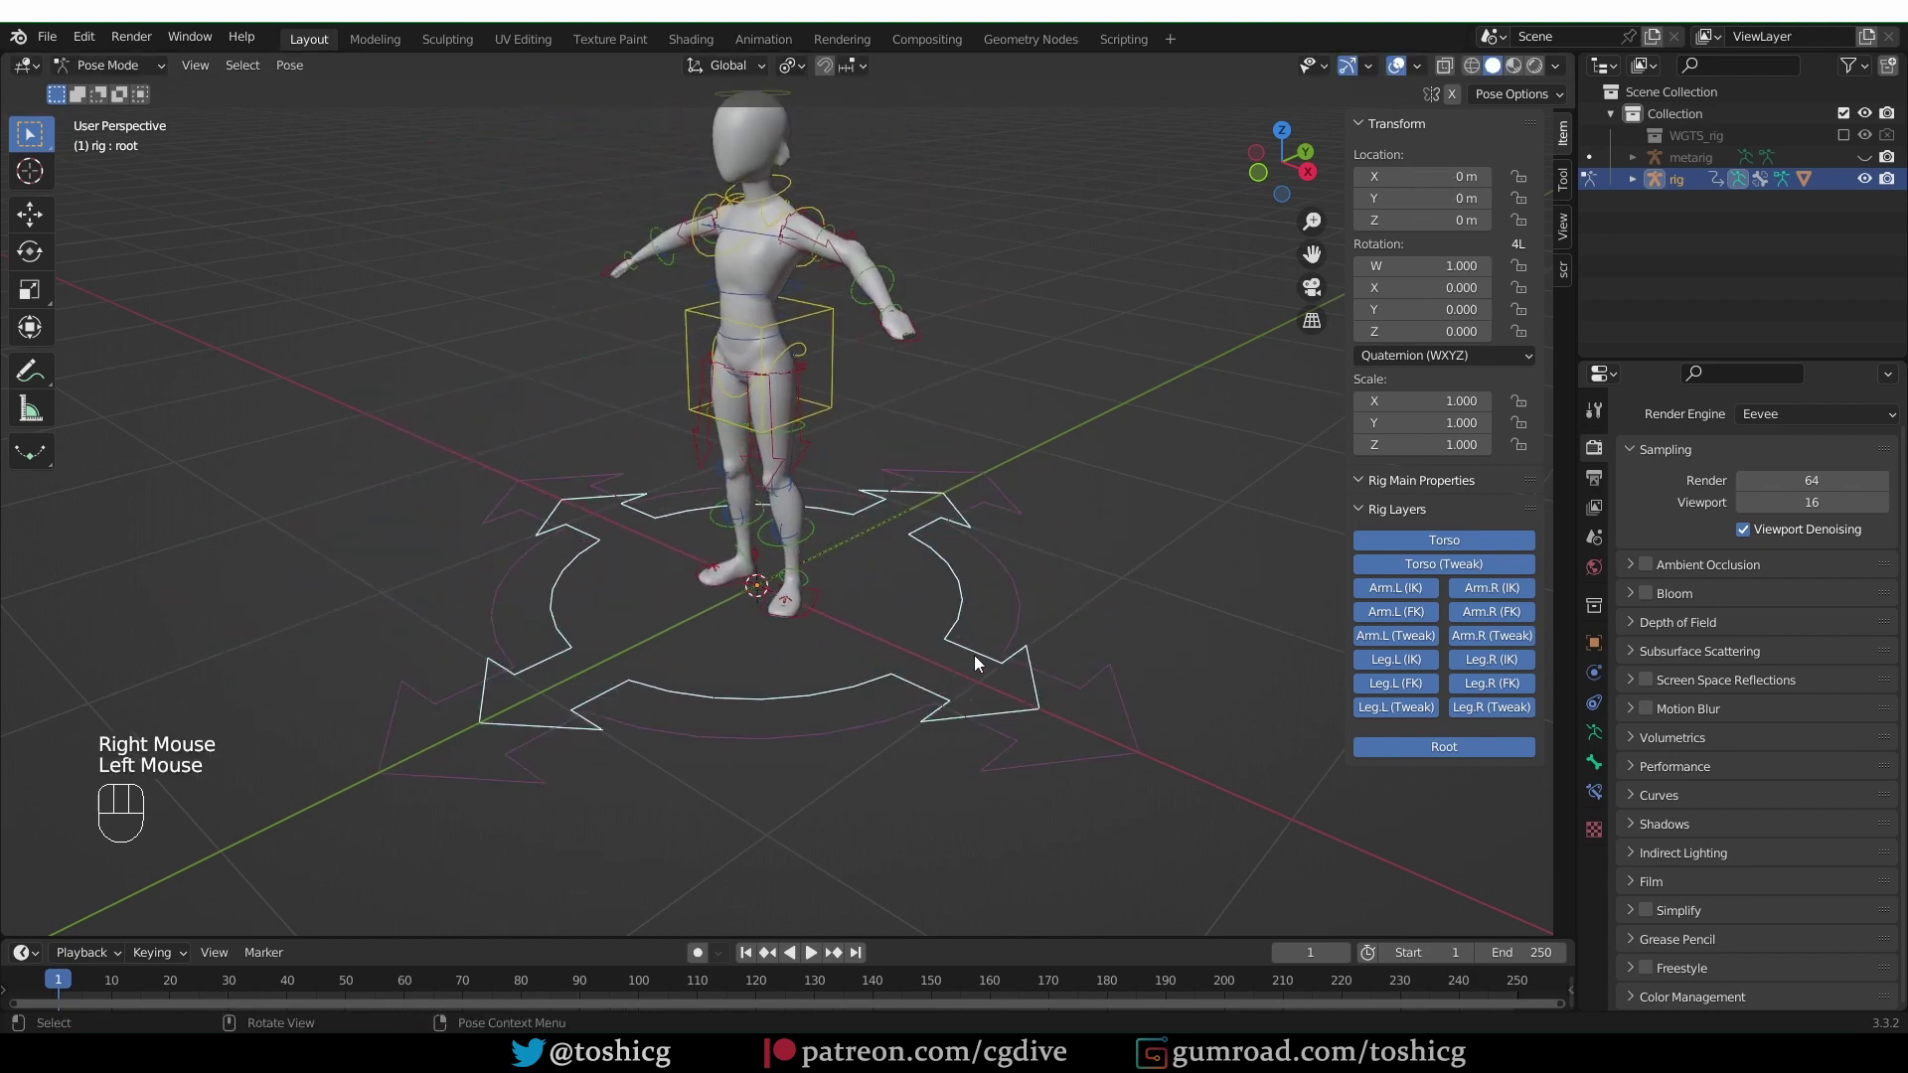
{"action": "key", "text": "g"}
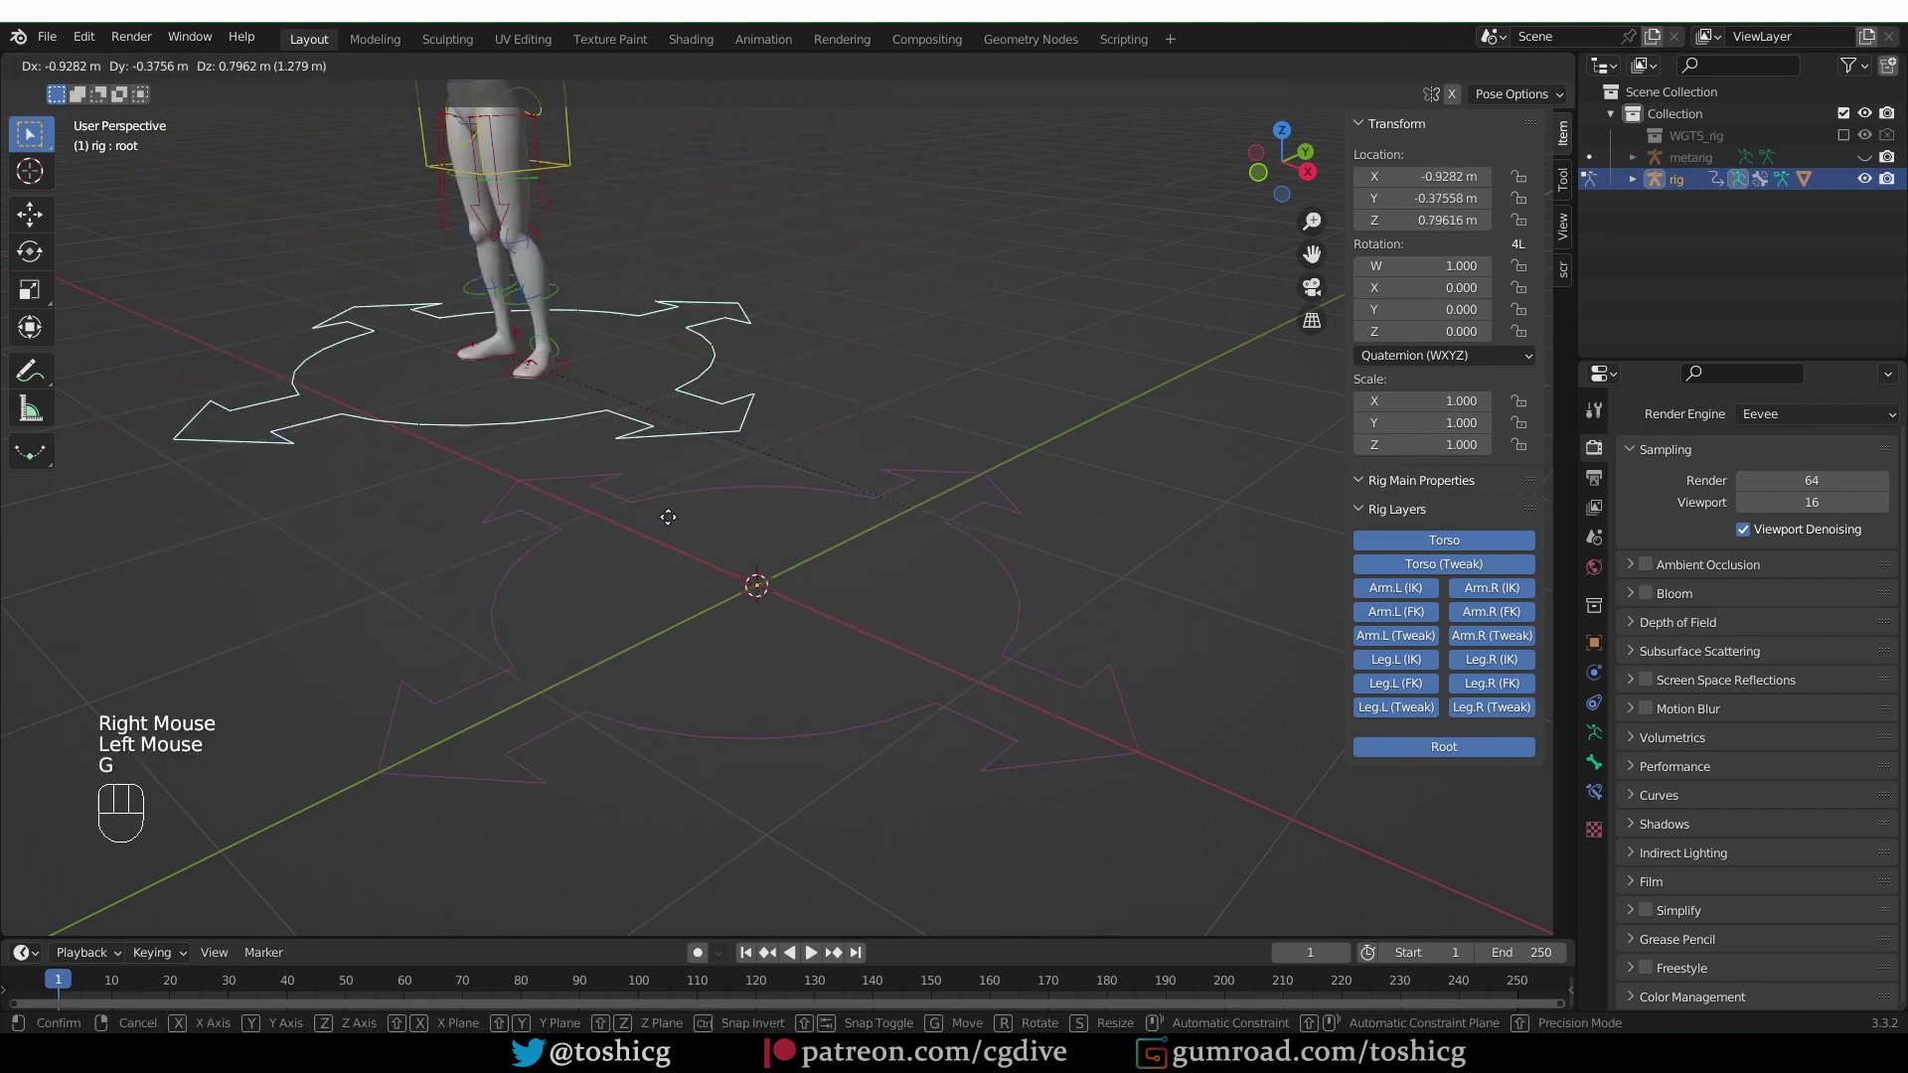
{"action": "right_click", "coordinate": [792, 579]}
{"action": "middle_click_drag", "start_coordinate": [862, 596], "coordinate": [960, 659]}
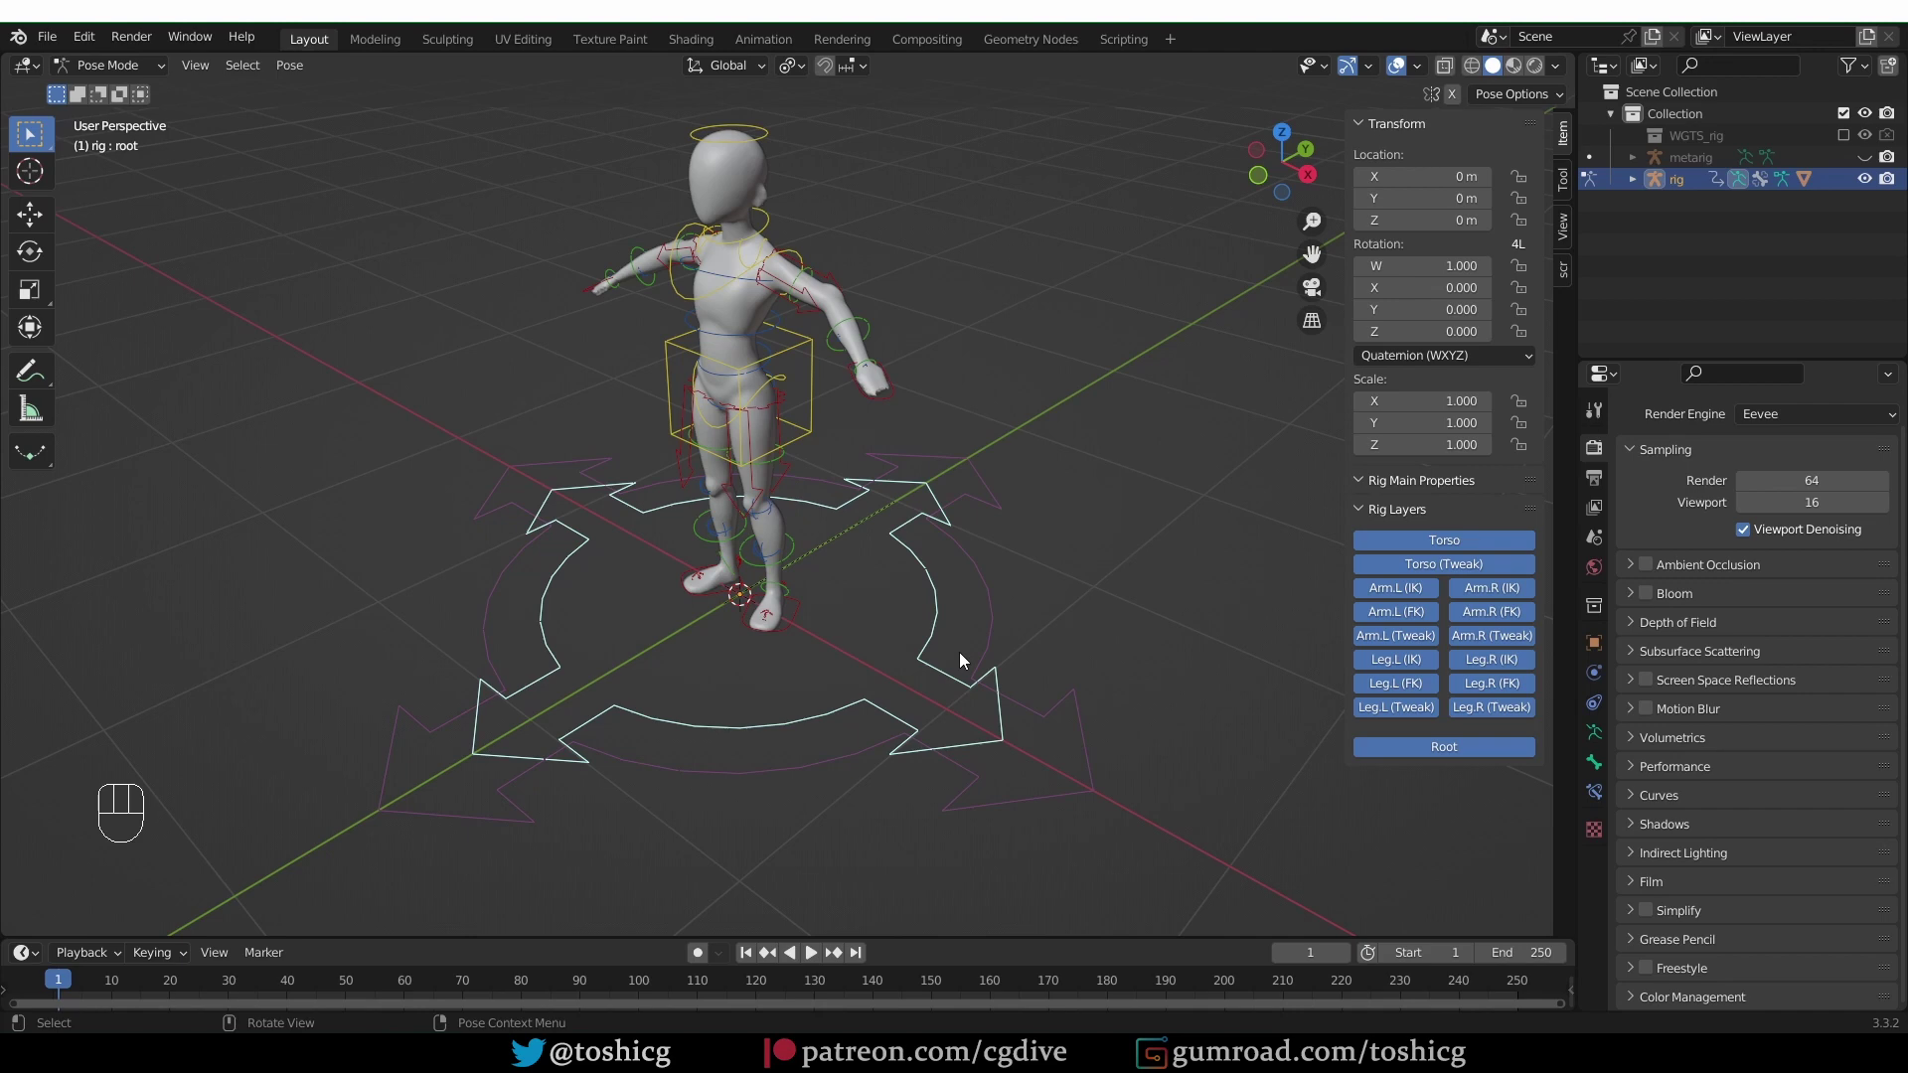
Select the left hand's IK control and open its IK Parent choices.
{"action": "left_click", "coordinate": [897, 382]}
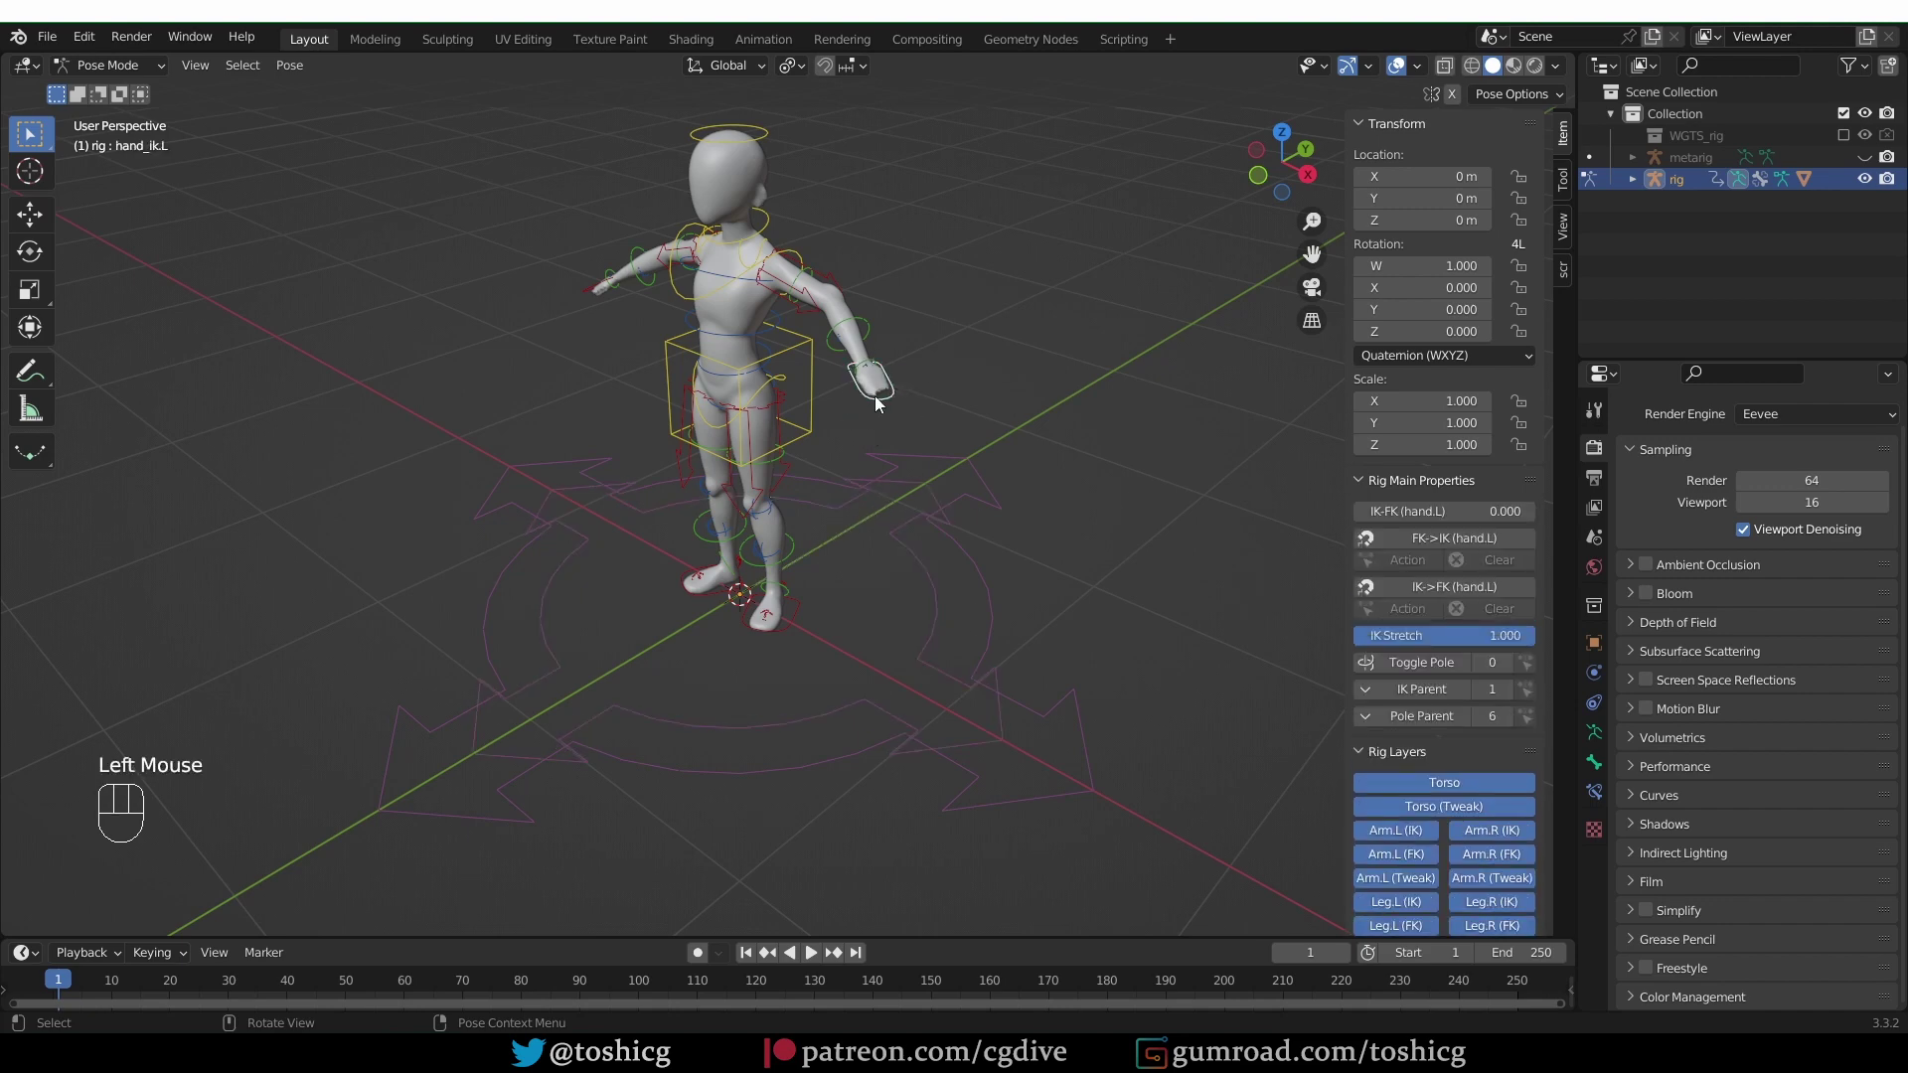
{"action": "left_click", "coordinate": [1403, 693]}
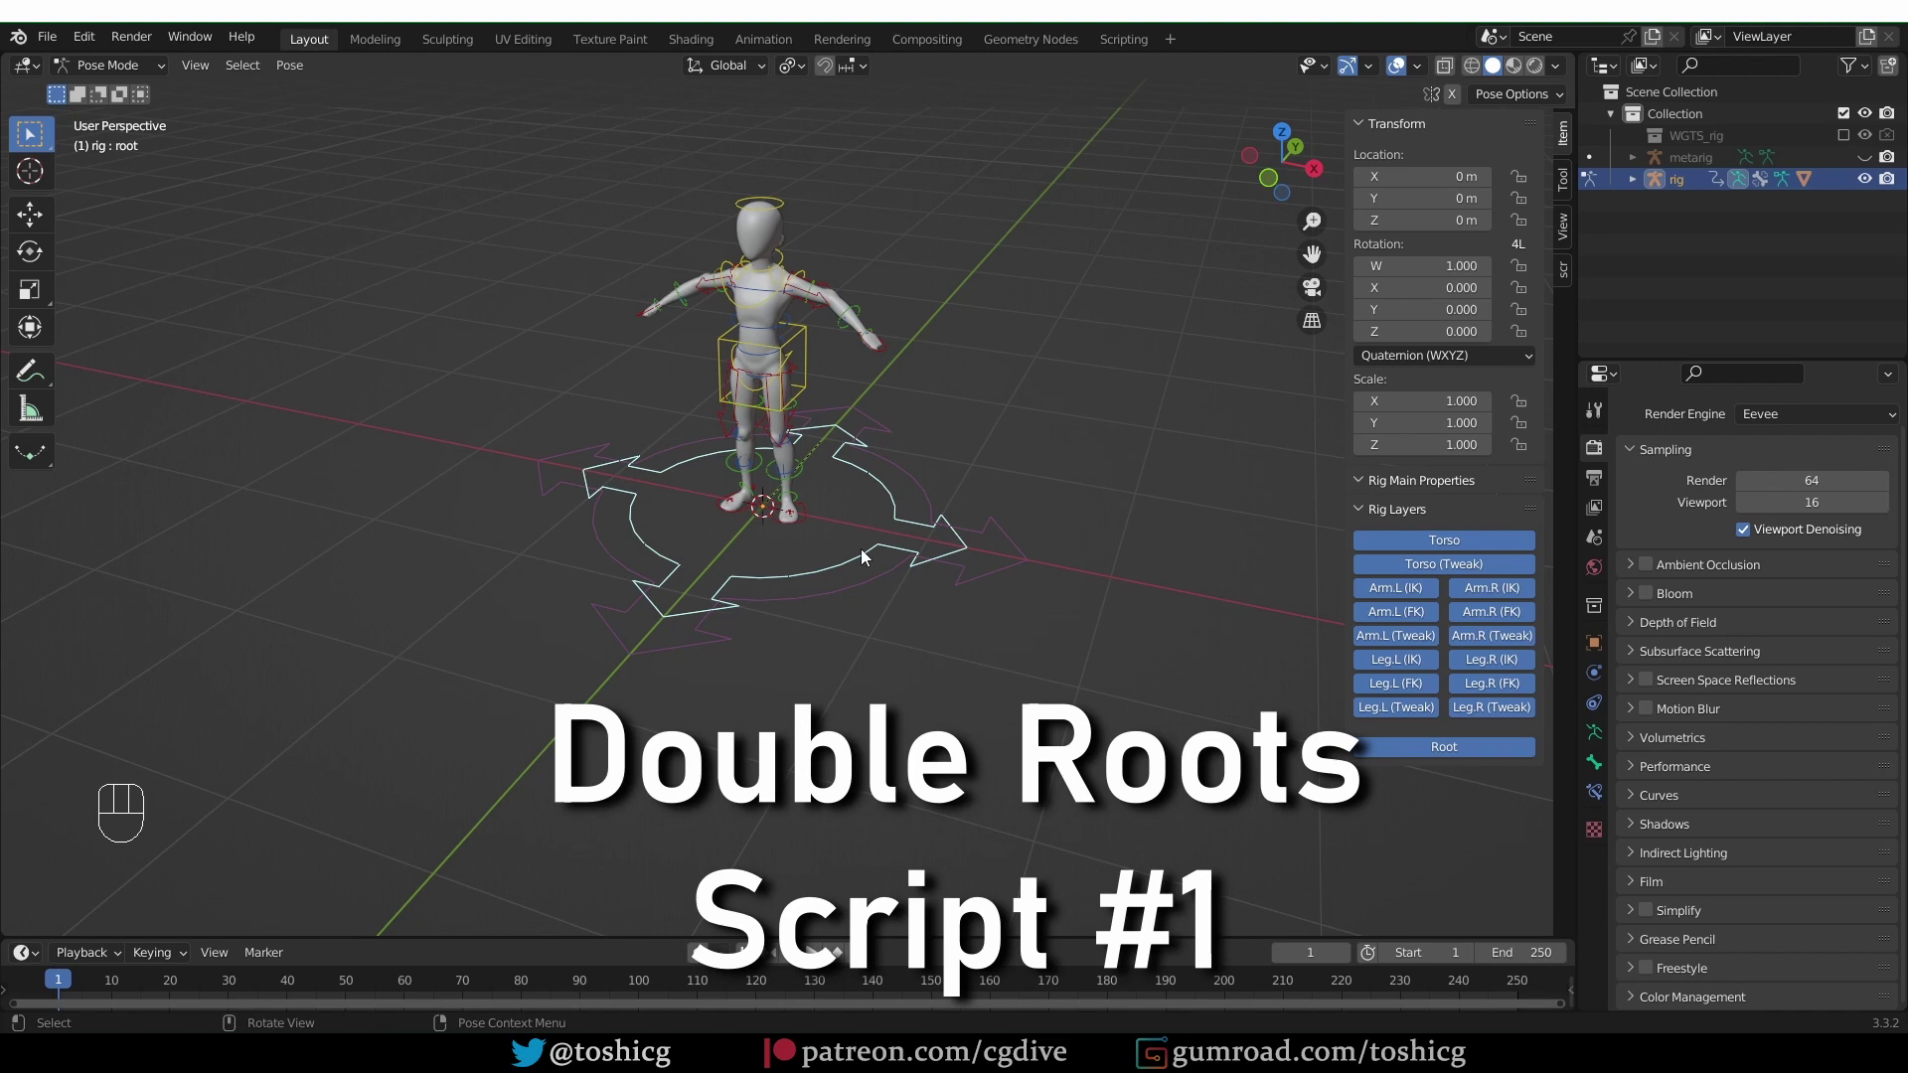
Return to Object Mode, unhide the metarig and re-generate the rig from it.
{"action": "key", "text": "Tab"}
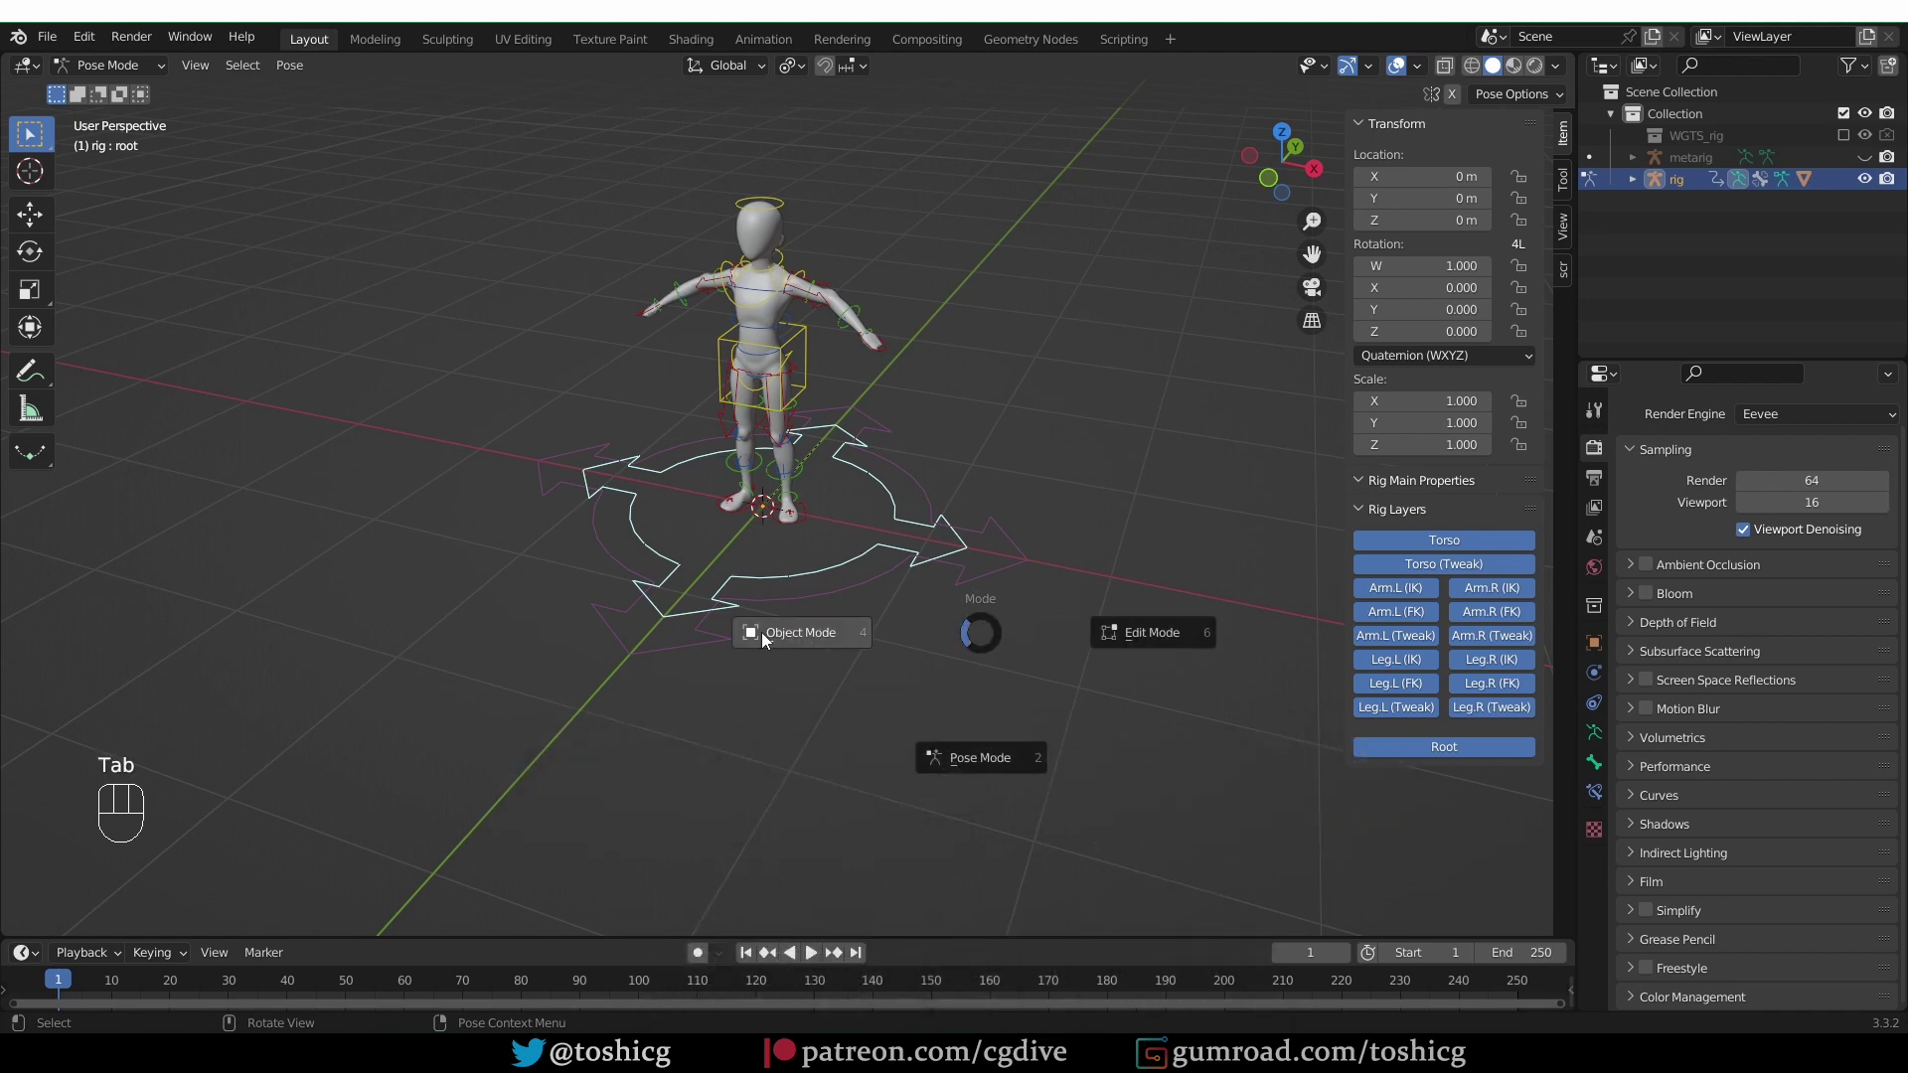
{"action": "left_click", "coordinate": [1864, 157]}
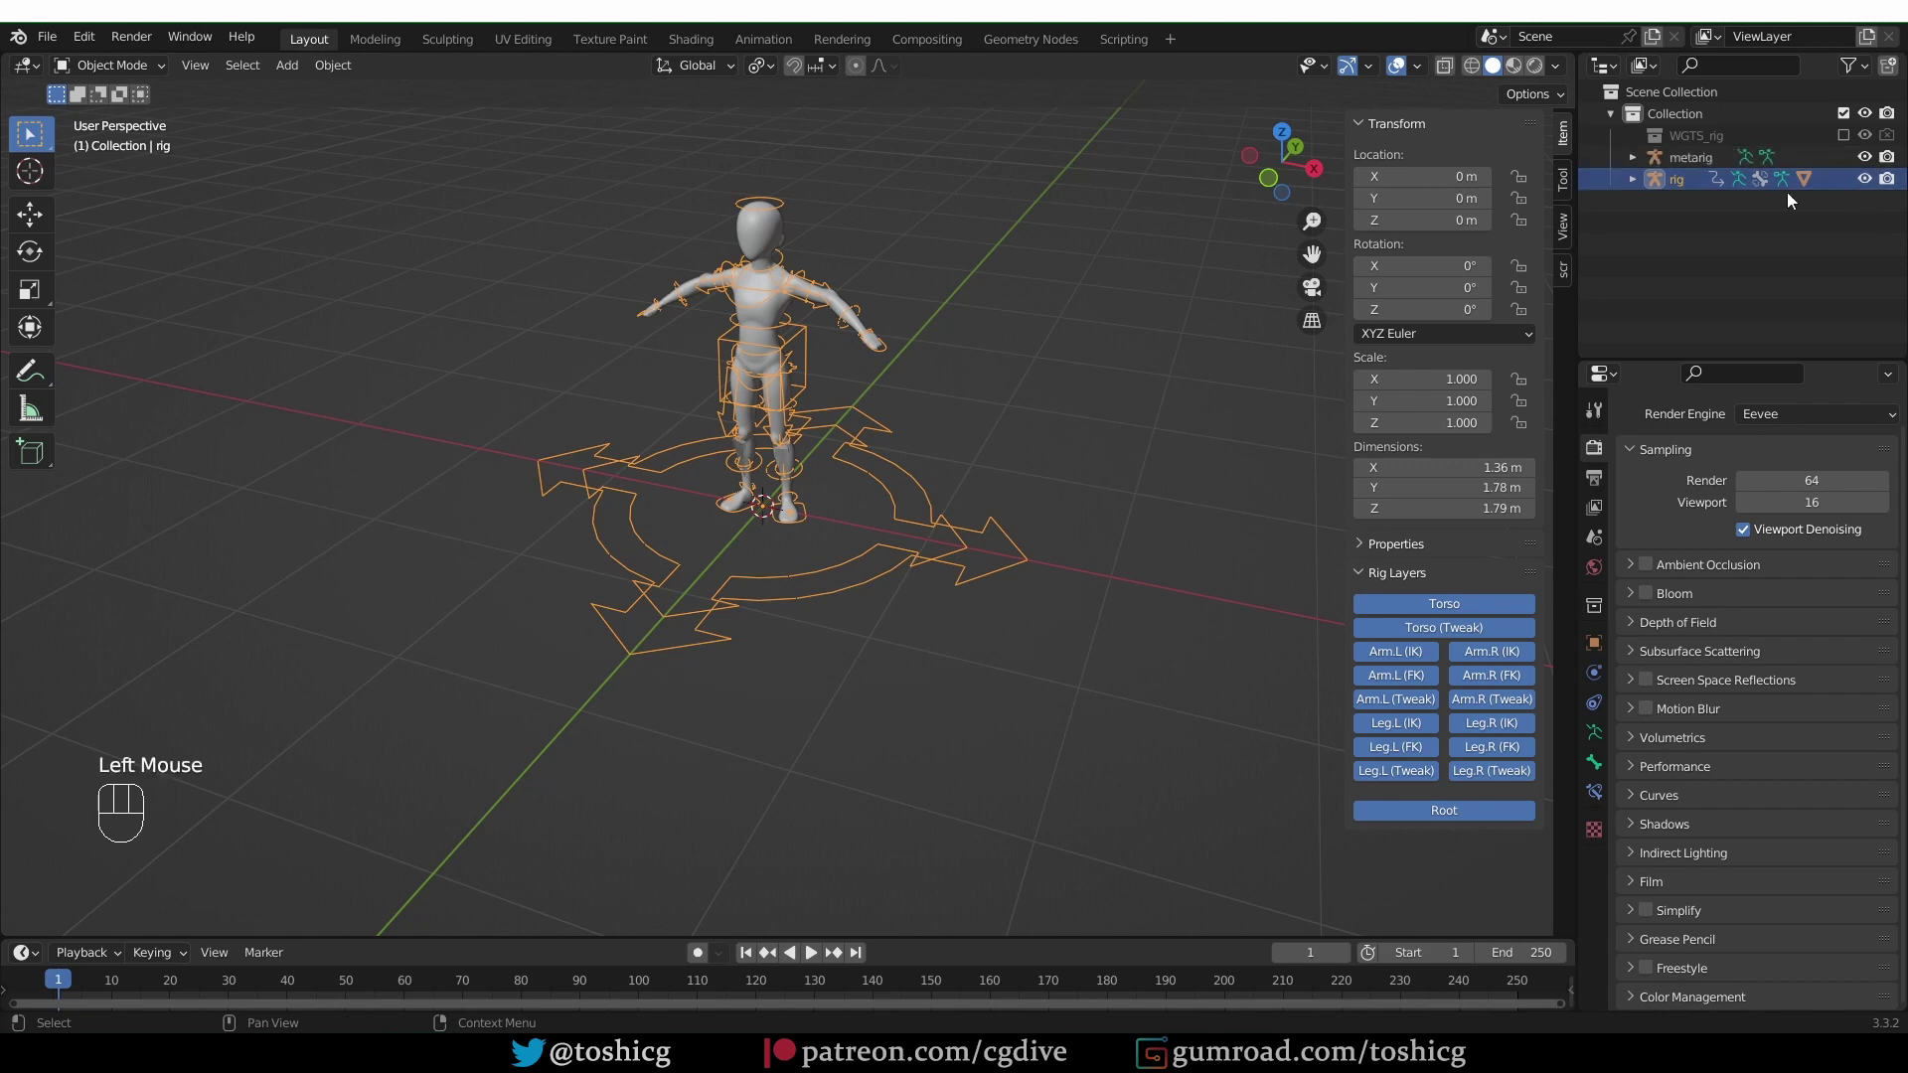
{"action": "left_click", "coordinate": [1716, 160]}
{"action": "left_click", "coordinate": [1769, 867]}
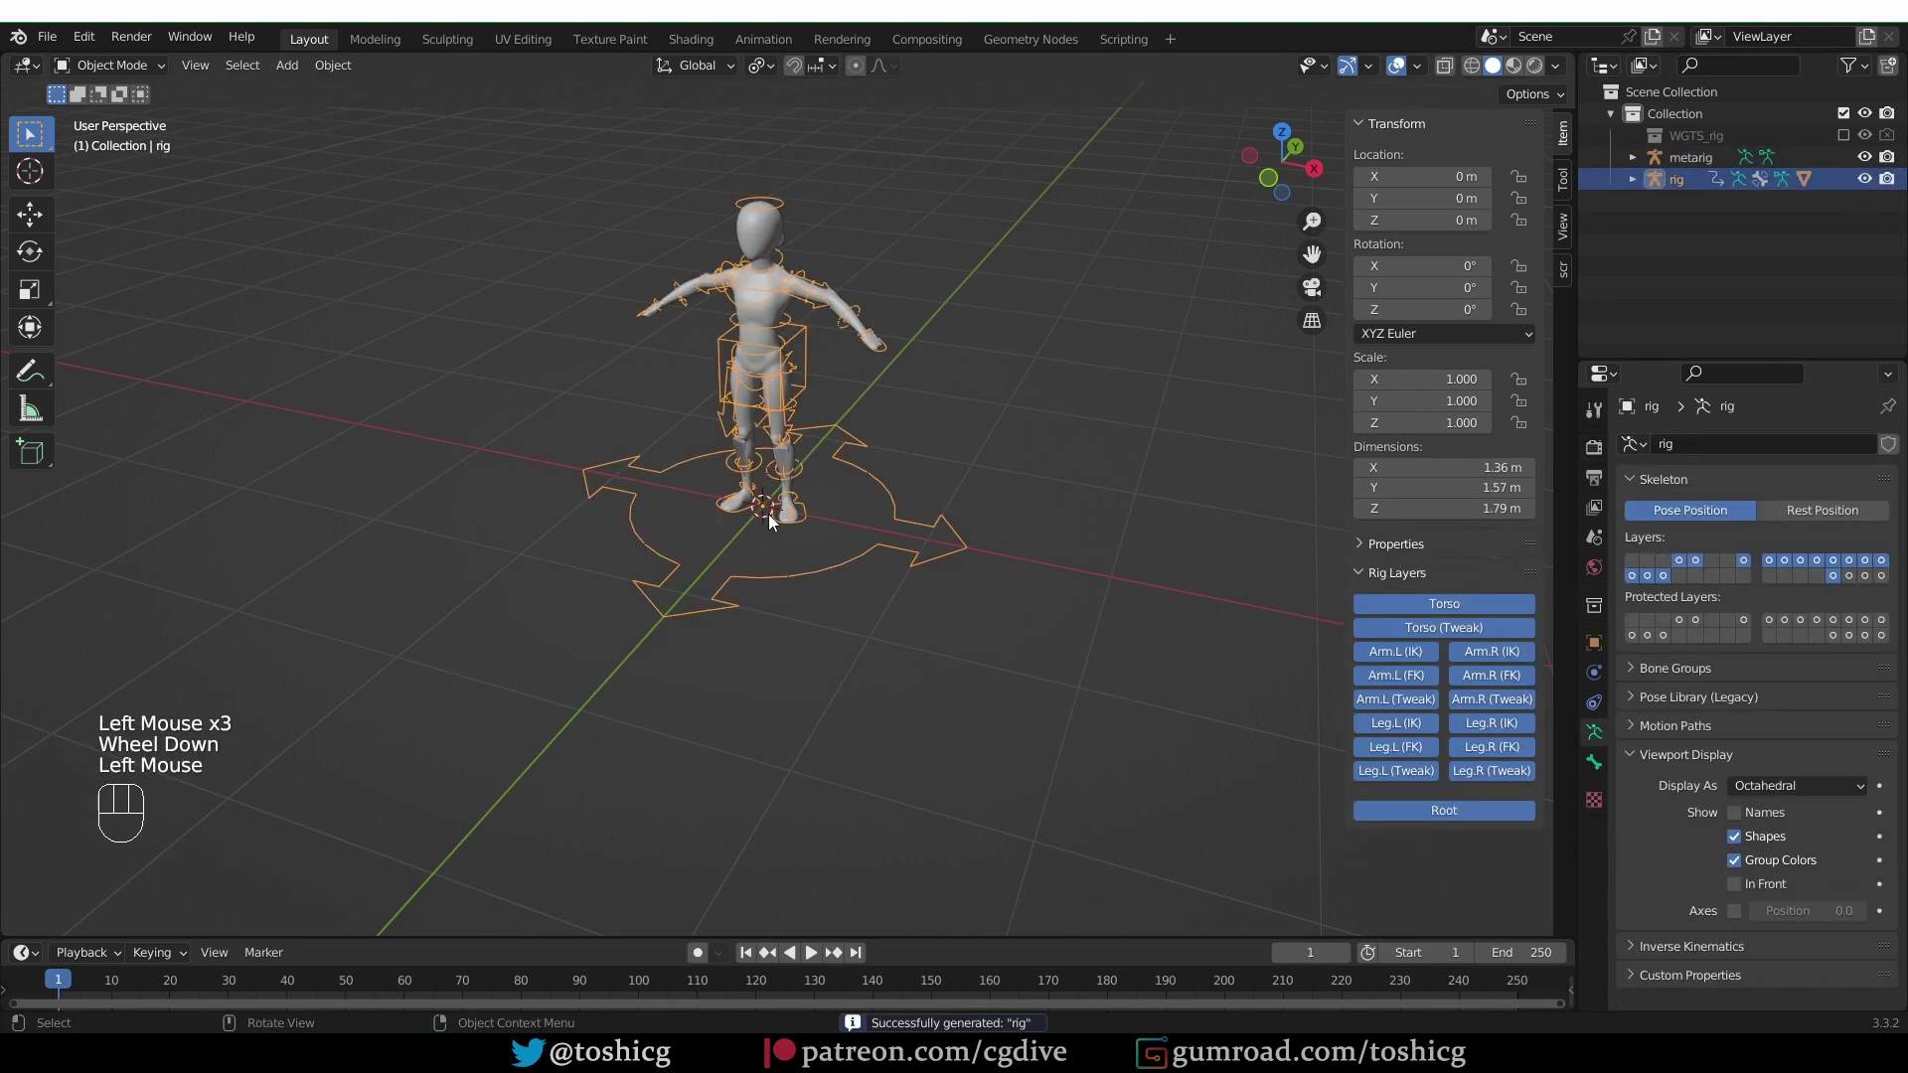
Split the 3D viewport, turn the new area into a Text Editor and open the 1_duplicate_root script there.
{"action": "left_click_drag", "start_coordinate": [1572, 63], "coordinate": [813, 75]}
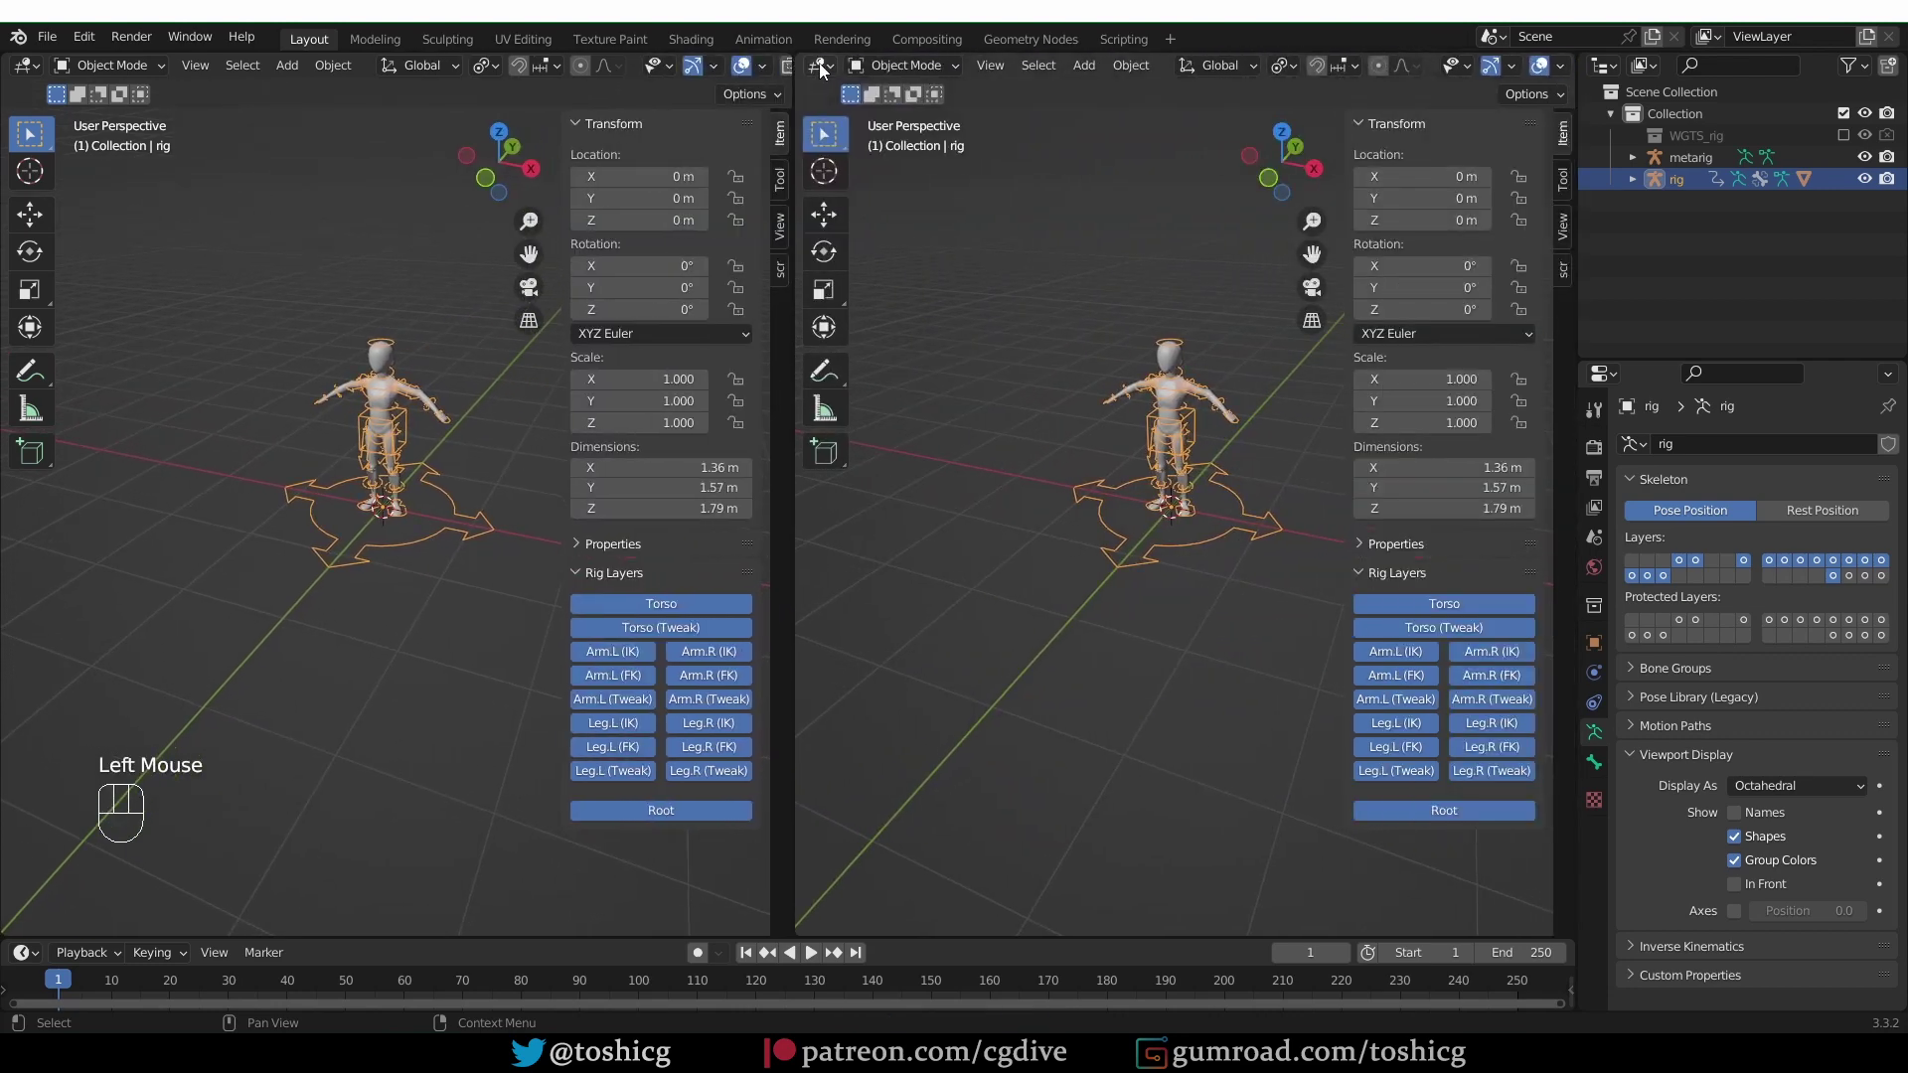
{"action": "left_click", "coordinate": [821, 68]}
{"action": "left_click", "coordinate": [1314, 133]}
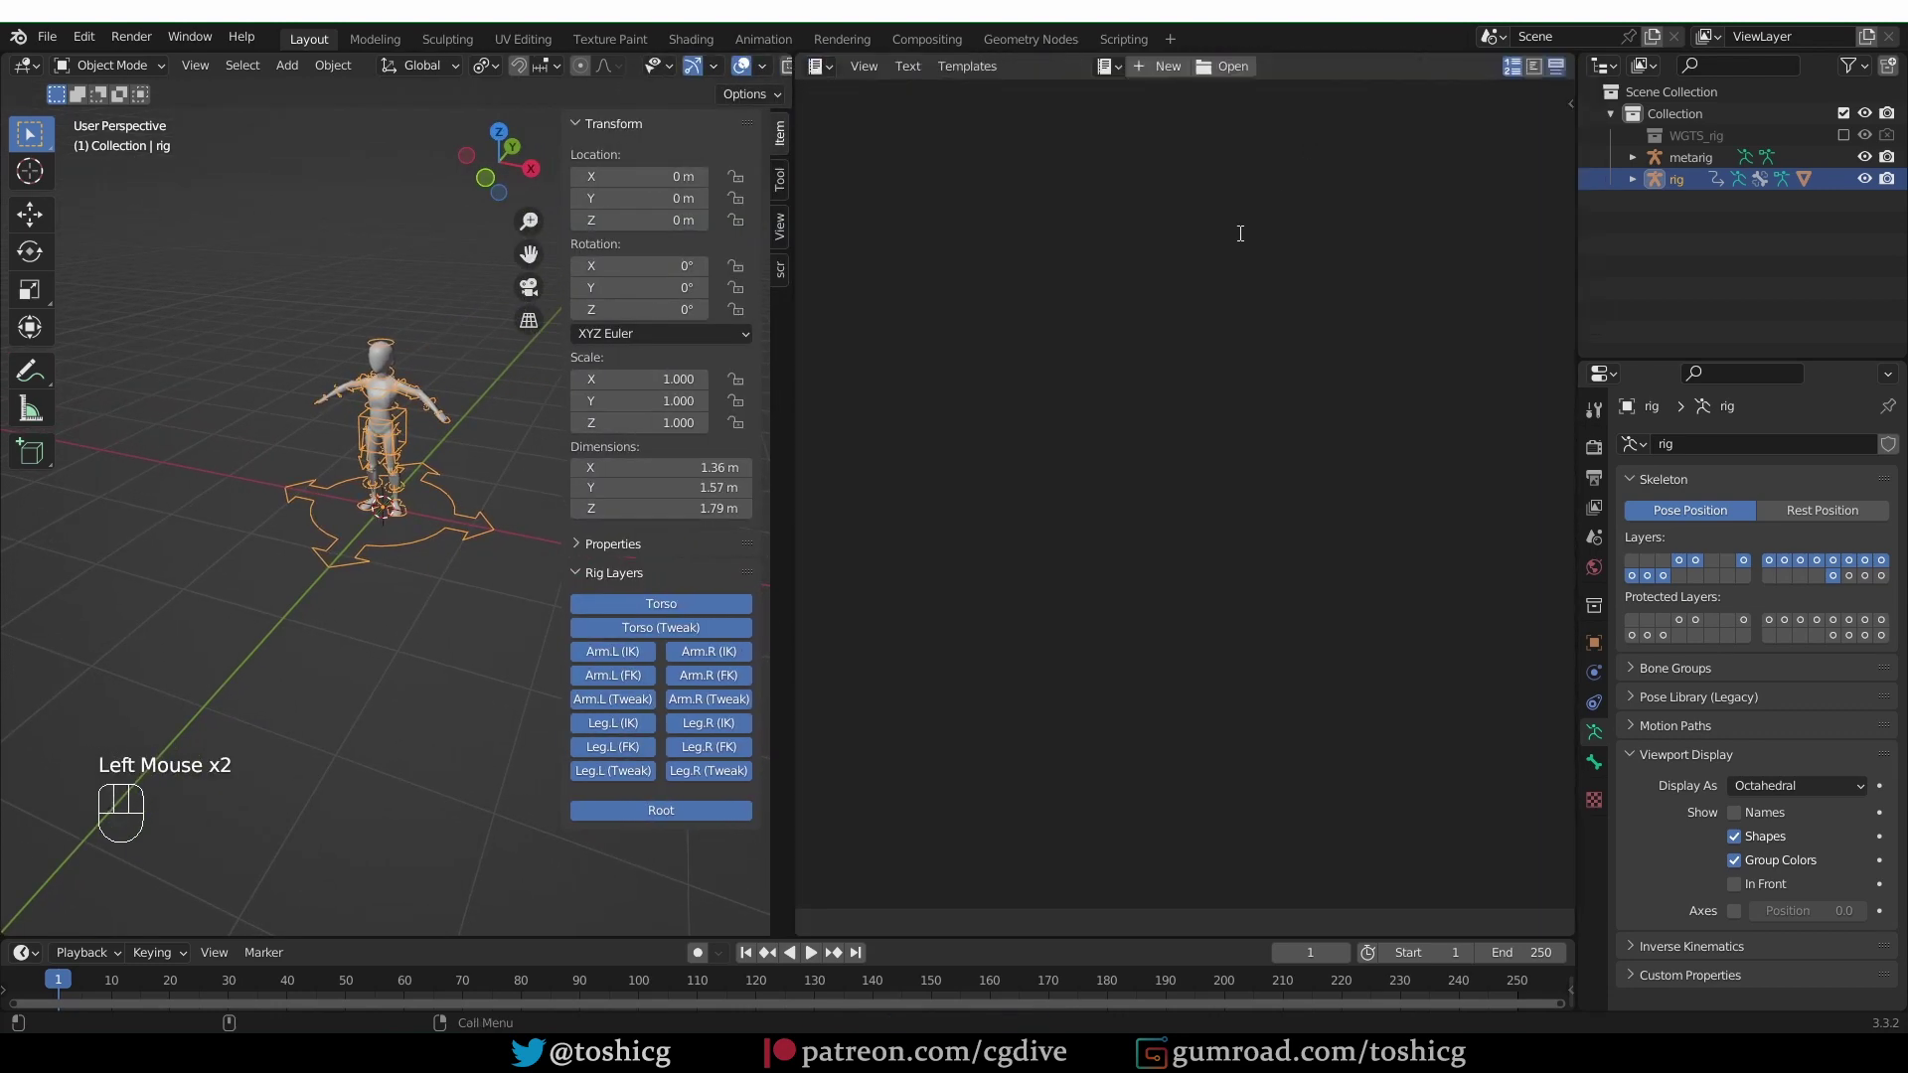
{"action": "left_click", "coordinate": [1108, 65]}
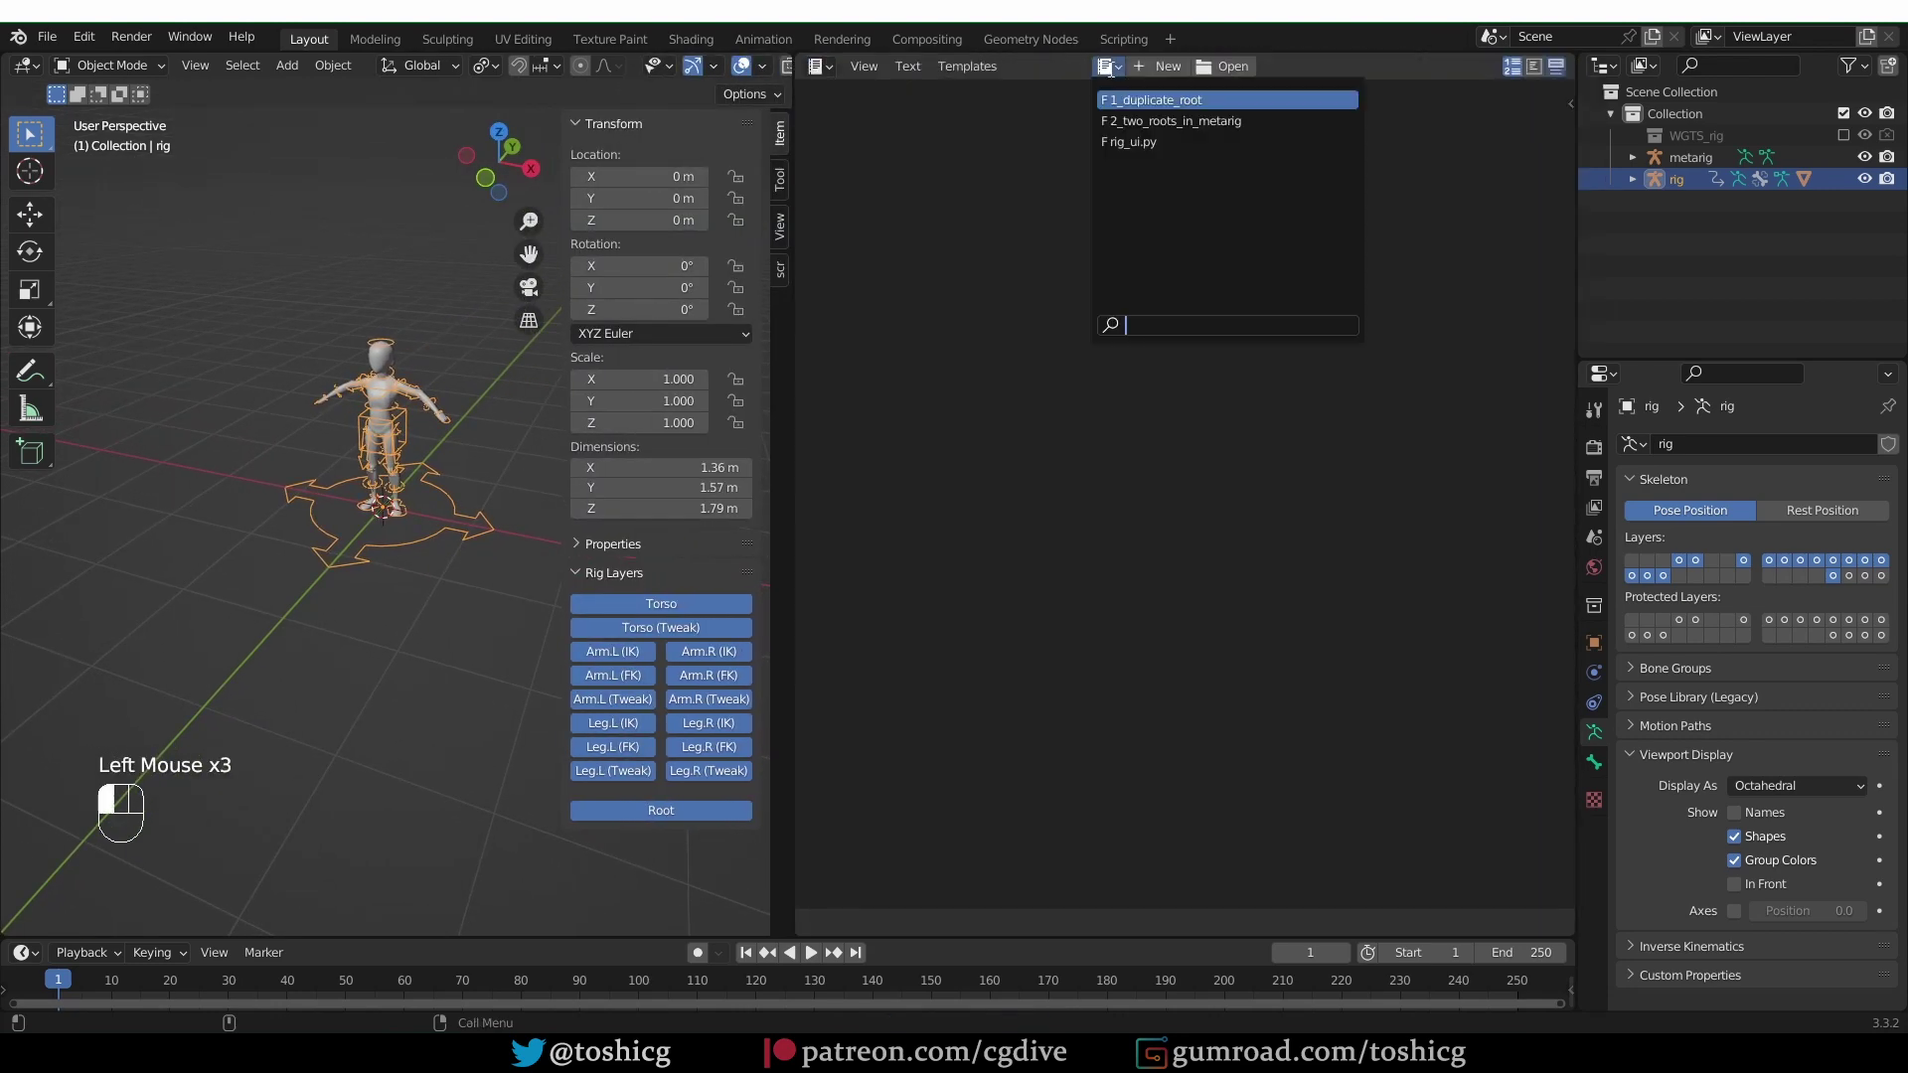
{"action": "left_click", "coordinate": [1176, 103]}
Set 1_duplicate_root as the metarig's Rigify Run Script and re-generate the rig.
{"action": "scroll", "coordinate": [1220, 303], "scroll_direction": "up", "scroll_amount": 3}
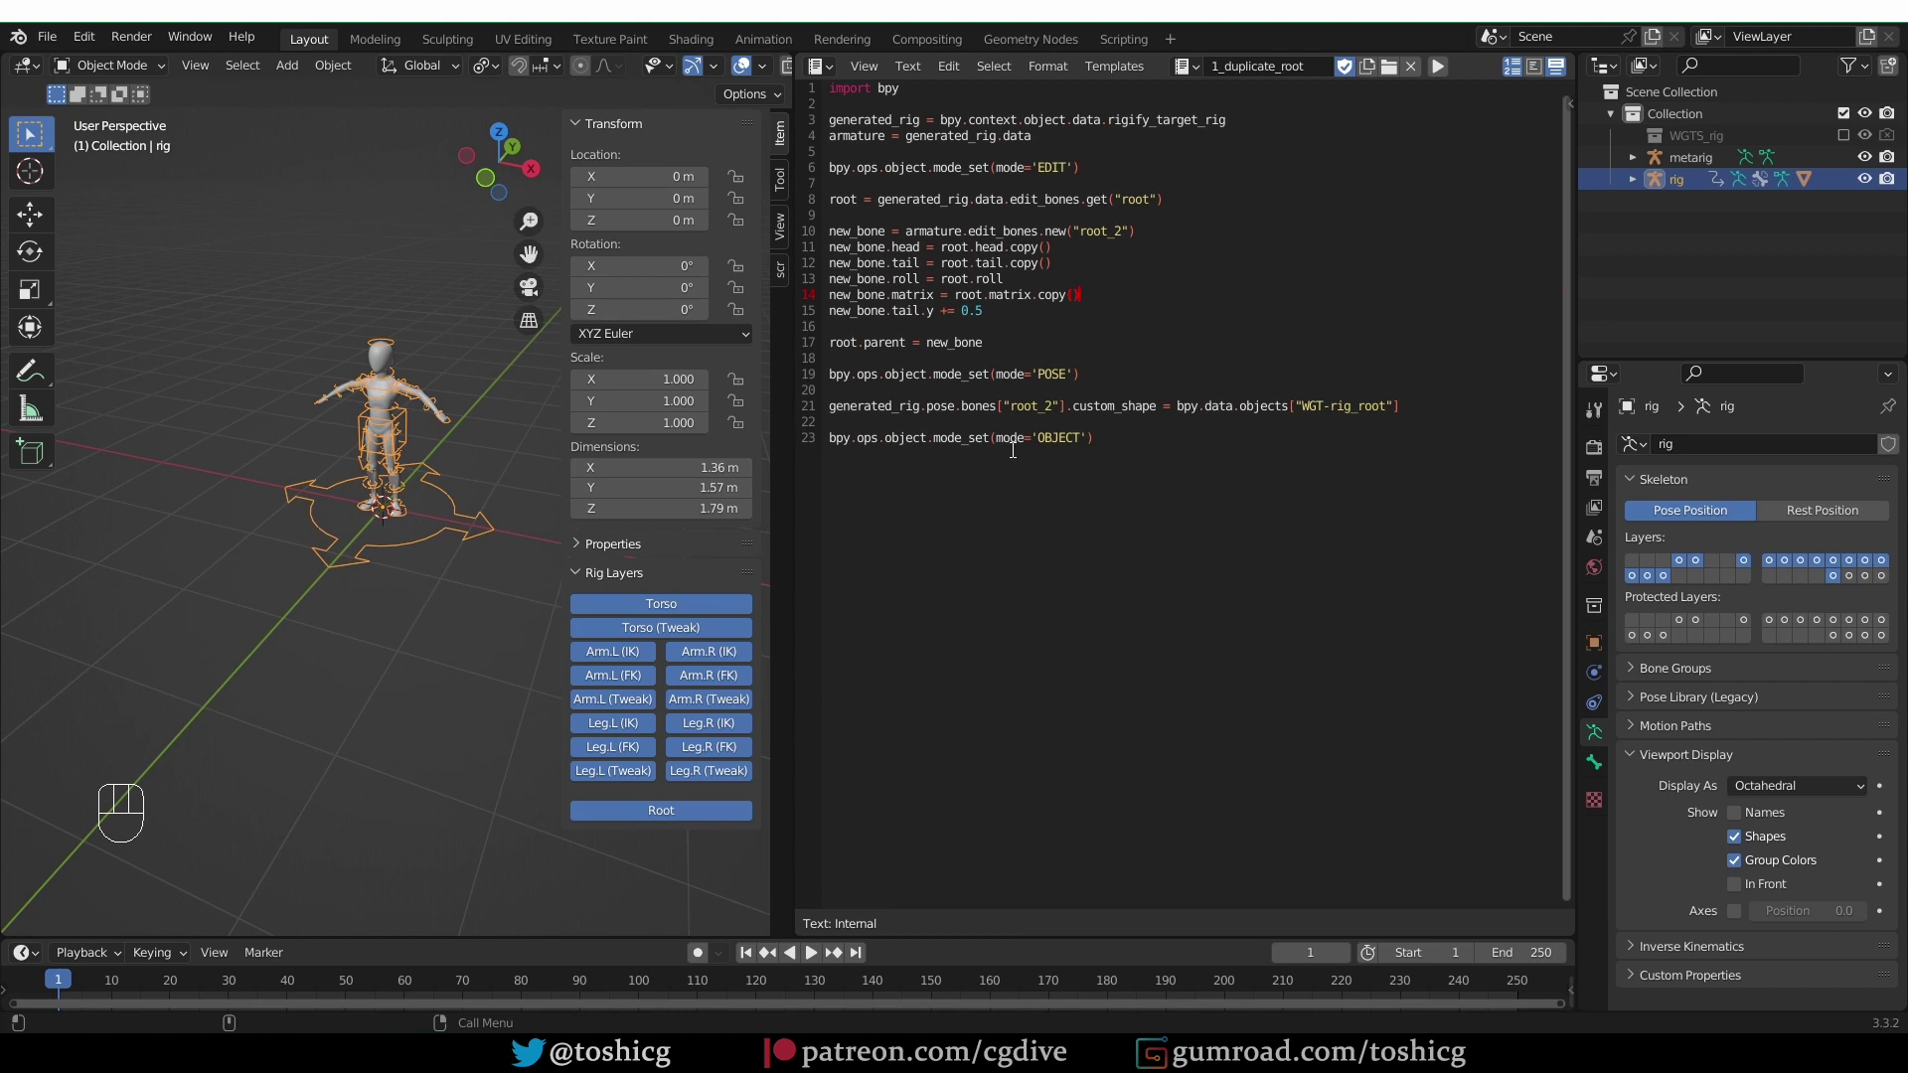
{"action": "scroll", "coordinate": [420, 259], "scroll_direction": "up", "scroll_amount": 2}
{"action": "middle_click_drag", "start_coordinate": [446, 441], "coordinate": [696, 524], "text": "shift"}
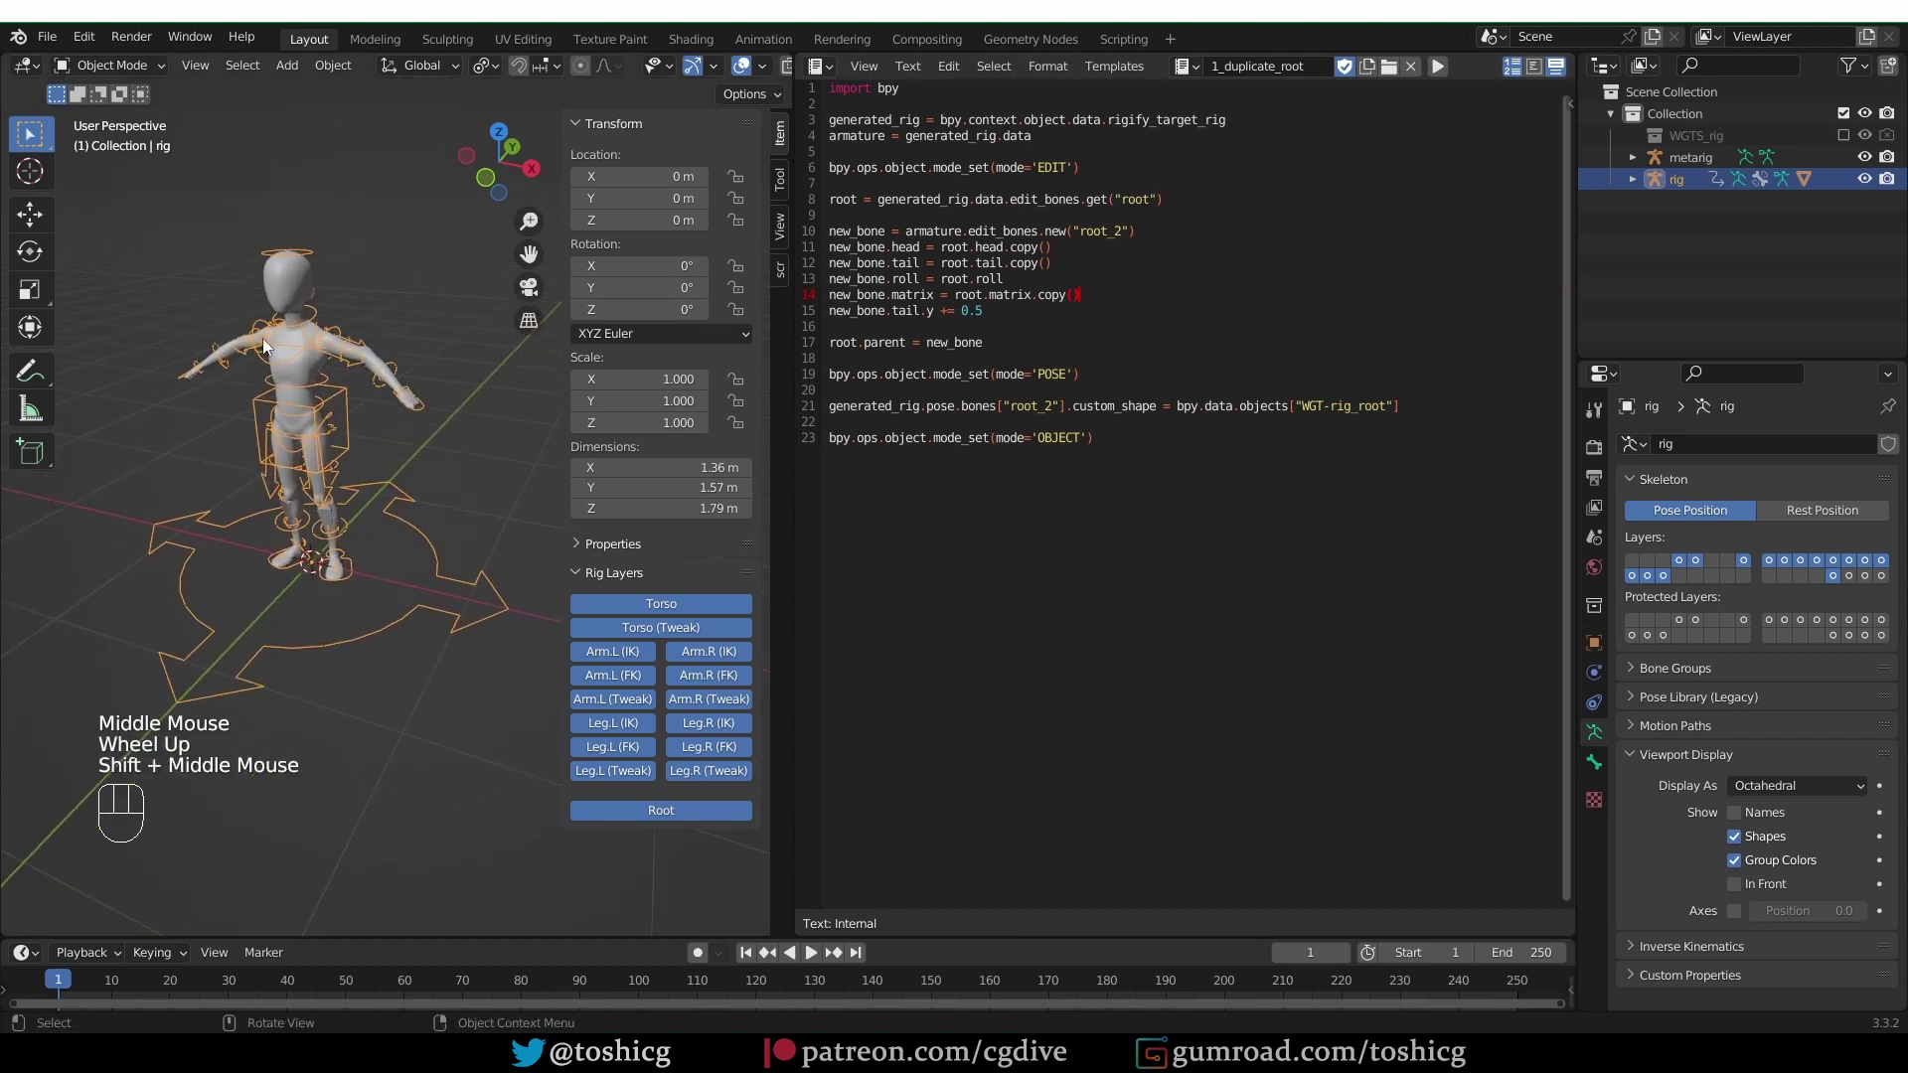
{"action": "left_click", "coordinate": [1697, 158]}
{"action": "scroll", "coordinate": [1750, 678], "scroll_direction": "down", "scroll_amount": 2}
{"action": "scroll", "coordinate": [1750, 678], "scroll_direction": "down", "scroll_amount": 1}
{"action": "scroll", "coordinate": [1750, 678], "scroll_direction": "up", "scroll_amount": 1}
{"action": "scroll", "coordinate": [1750, 682], "scroll_direction": "down", "scroll_amount": 2}
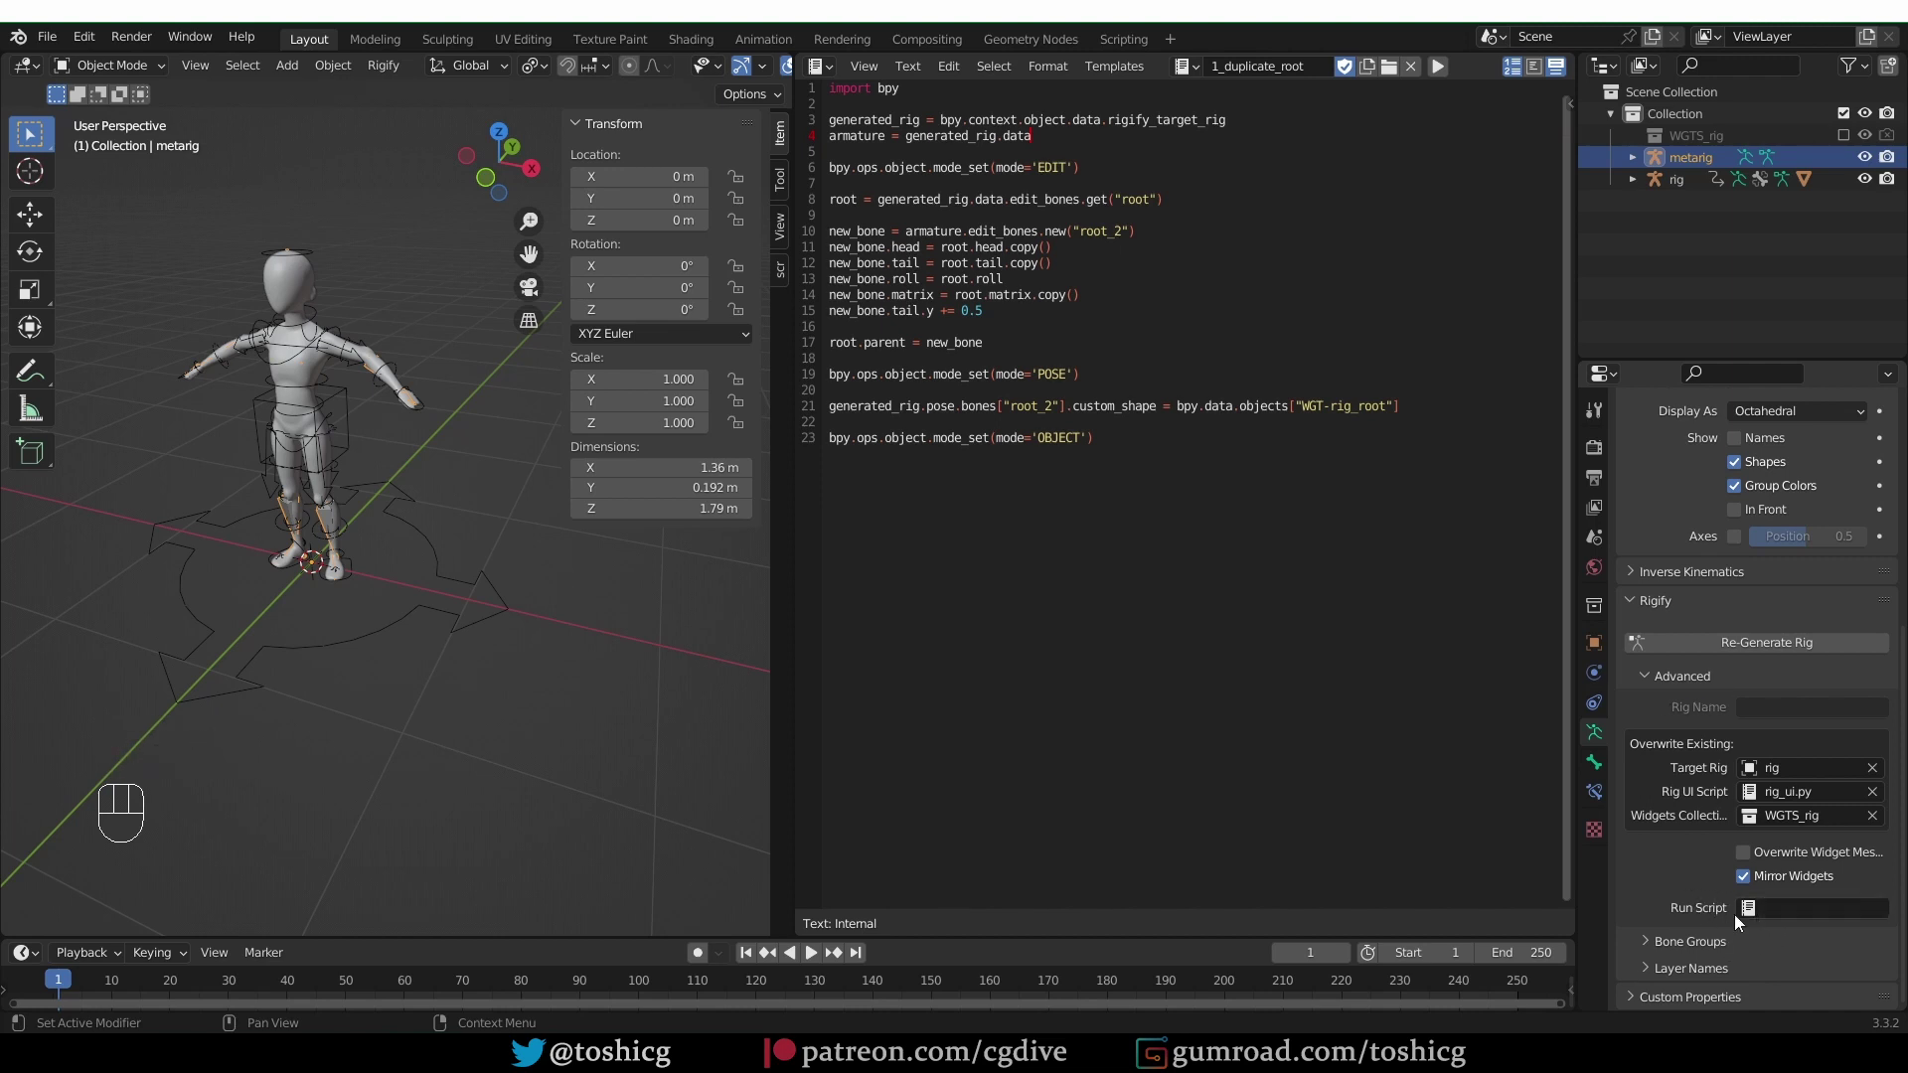
{"action": "left_click", "coordinate": [1775, 914]}
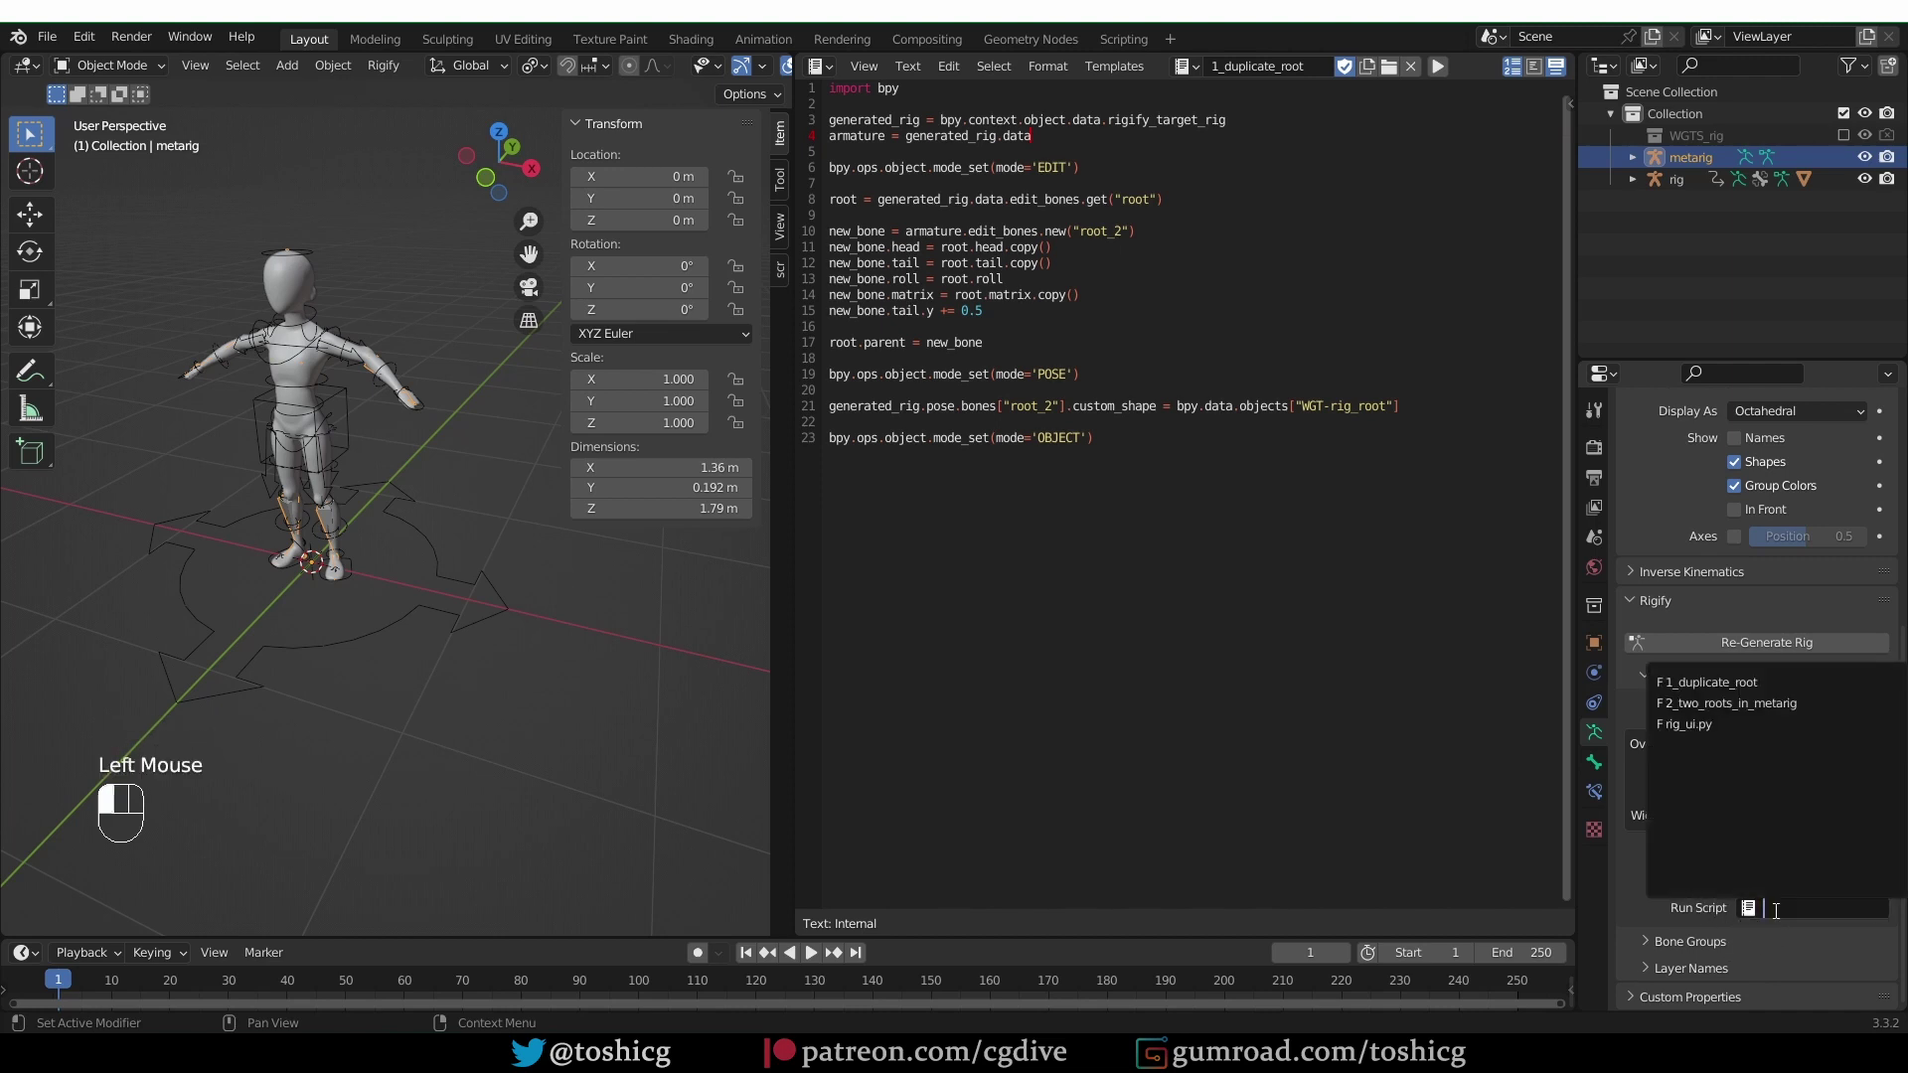
{"action": "left_click", "coordinate": [1747, 684]}
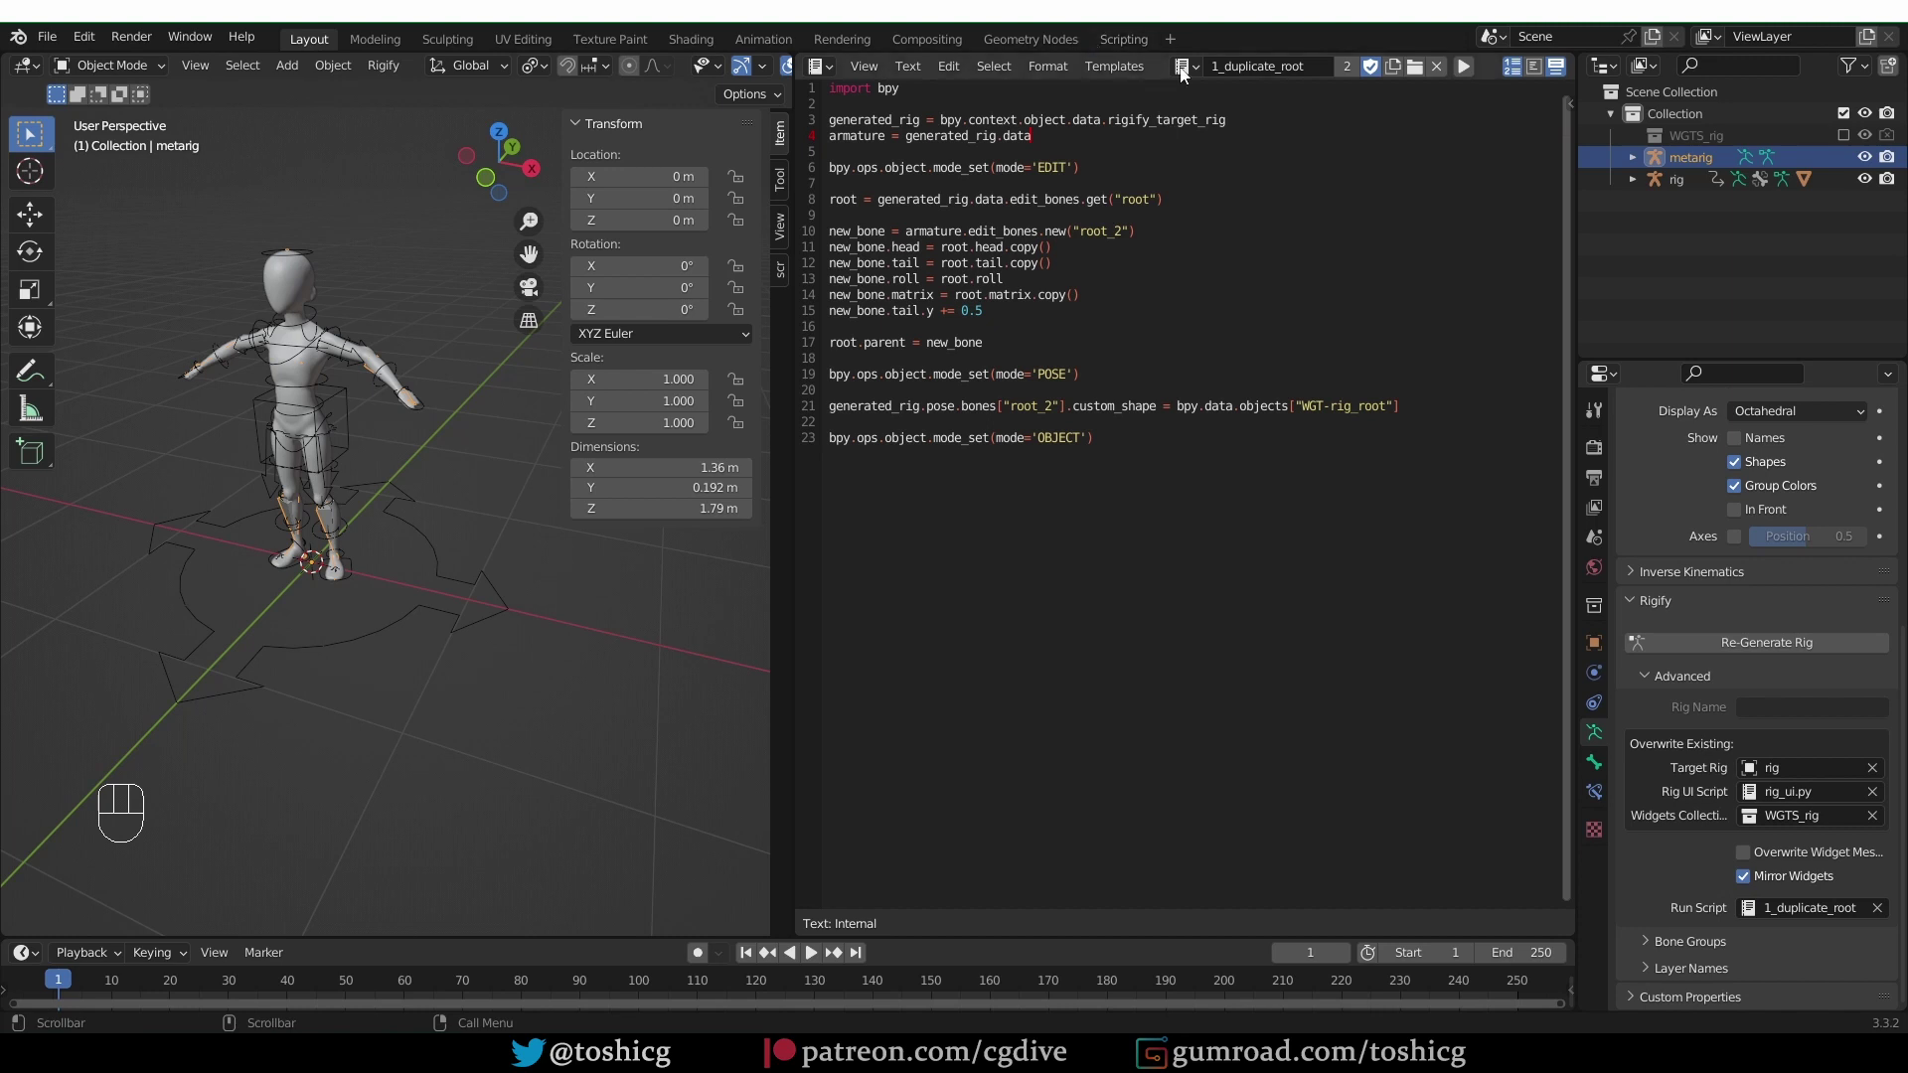
{"action": "left_click", "coordinate": [1816, 644]}
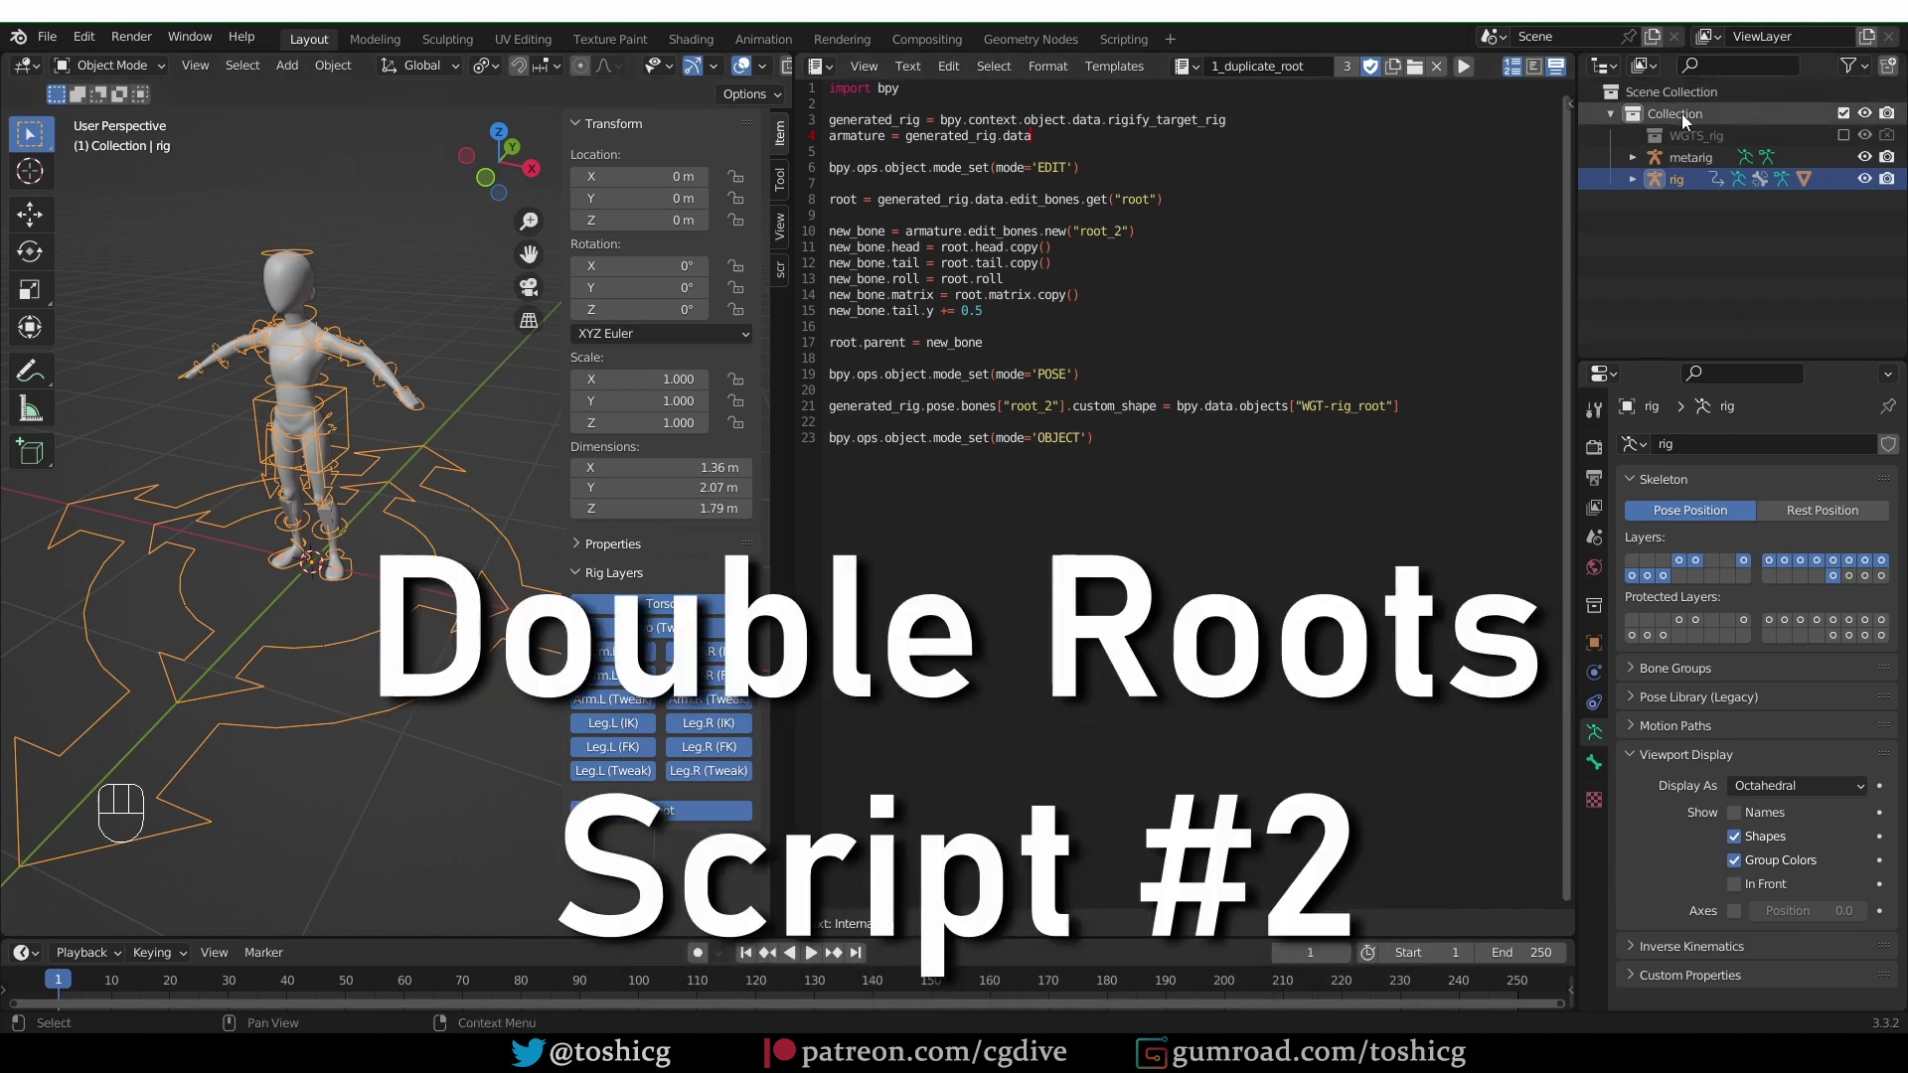
Clear the metarig's Run Script setting and re-generate the rig without it.
{"action": "left_click", "coordinate": [1702, 152]}
{"action": "scroll", "coordinate": [1703, 730], "scroll_direction": "down", "scroll_amount": 3}
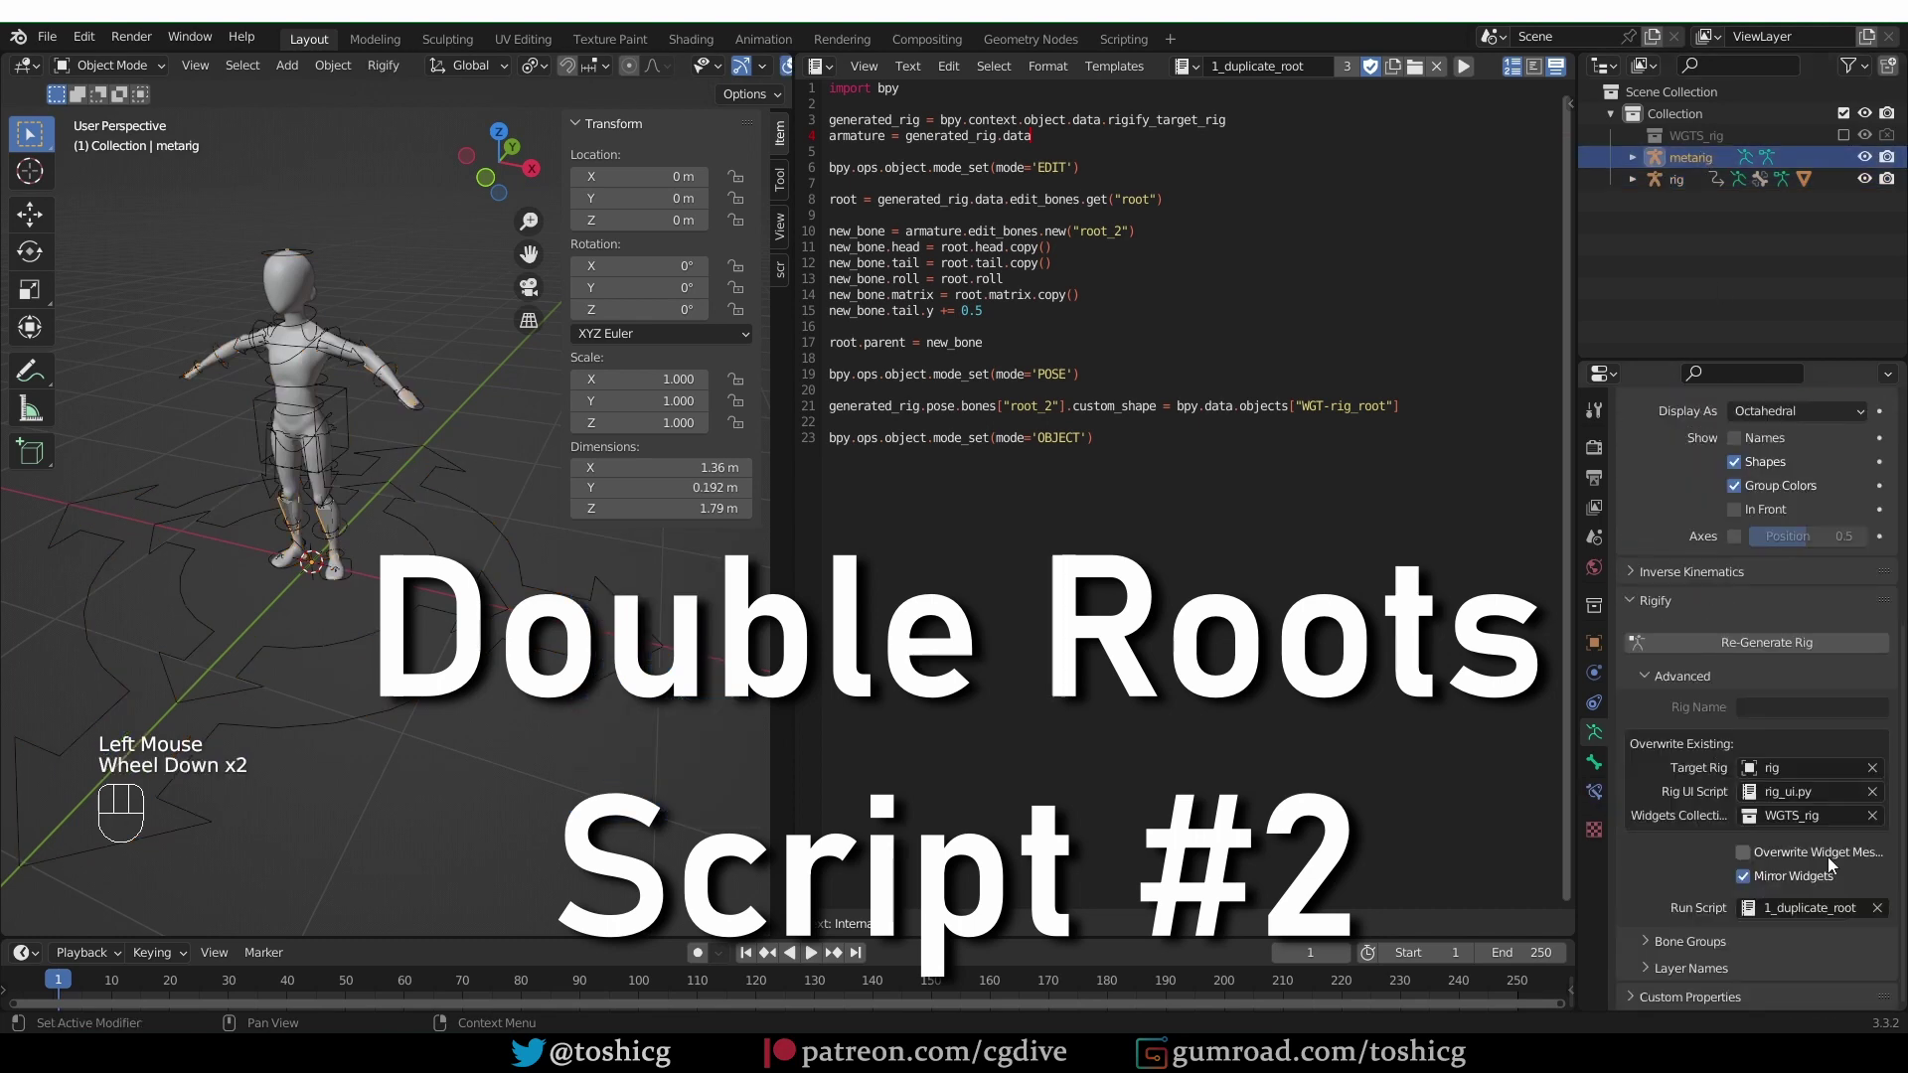
{"action": "left_click", "coordinate": [1877, 907]}
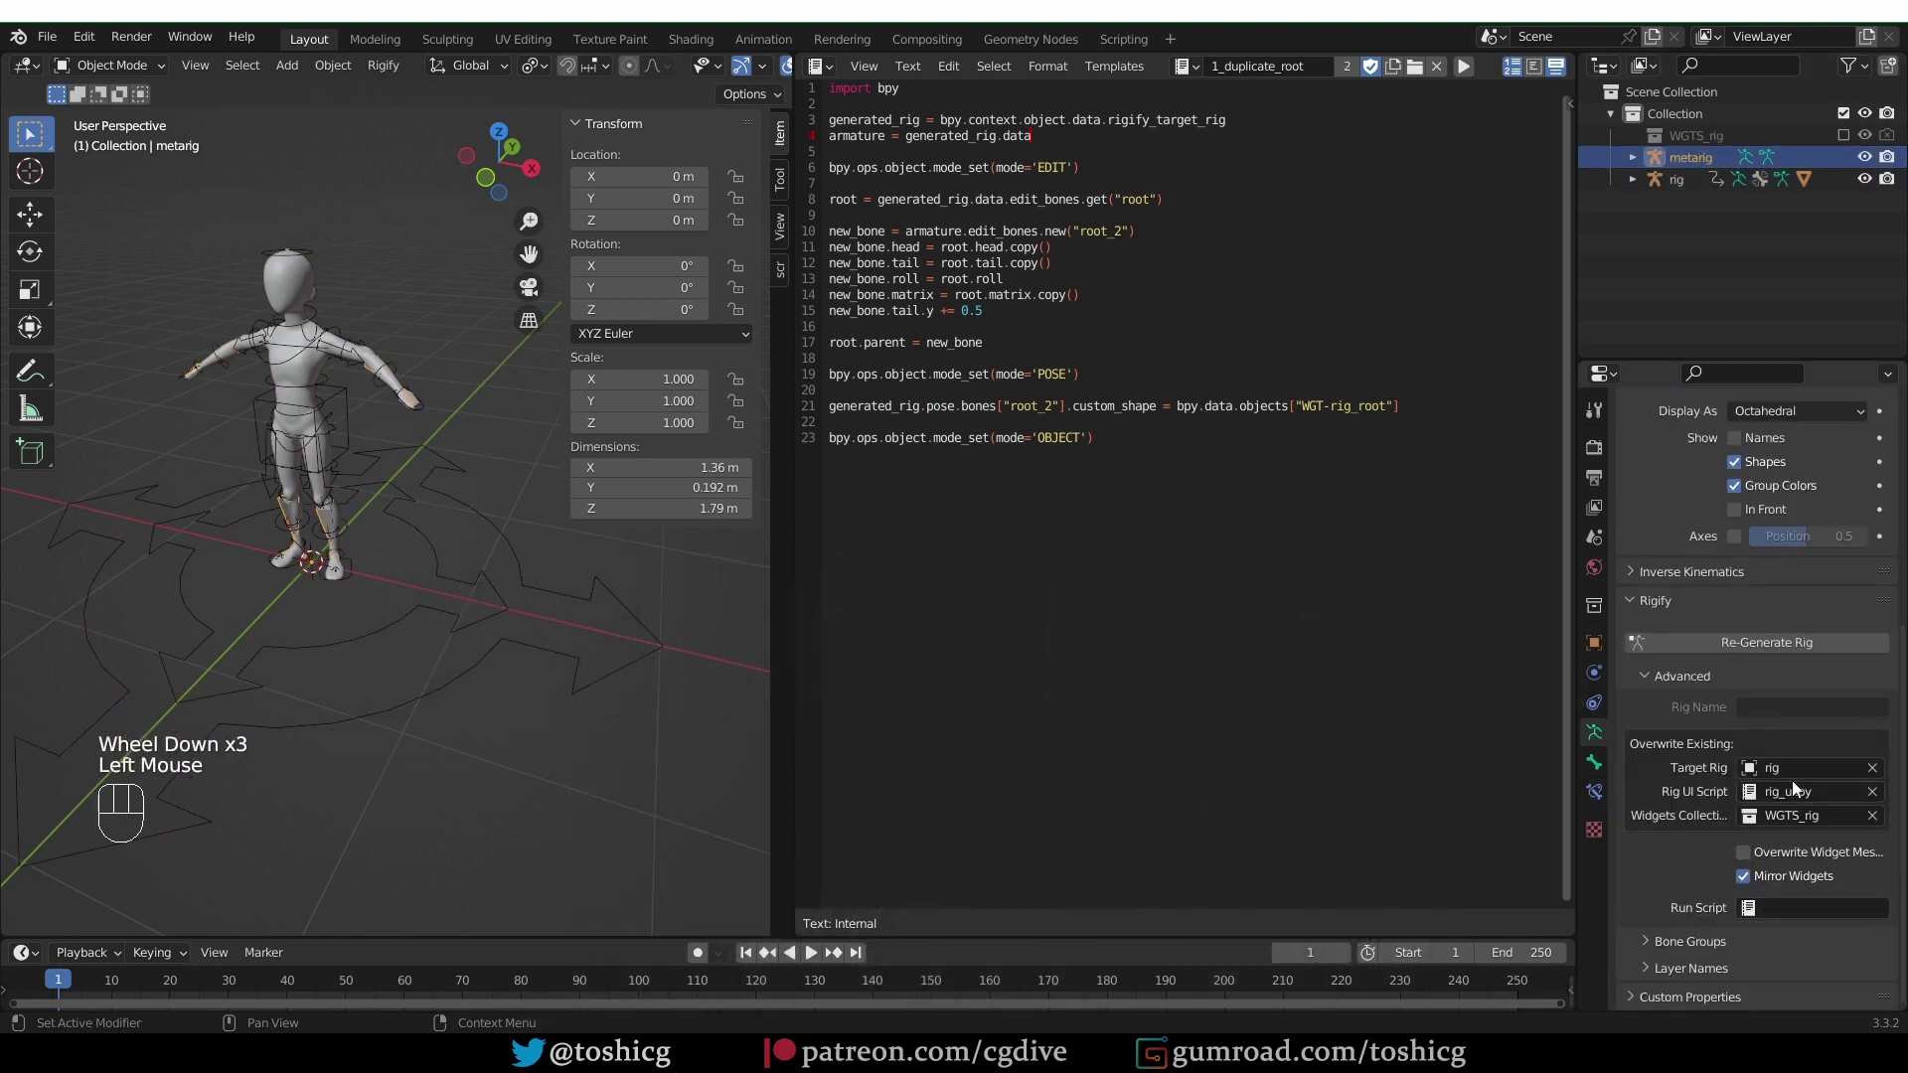
{"action": "left_click", "coordinate": [1795, 648]}
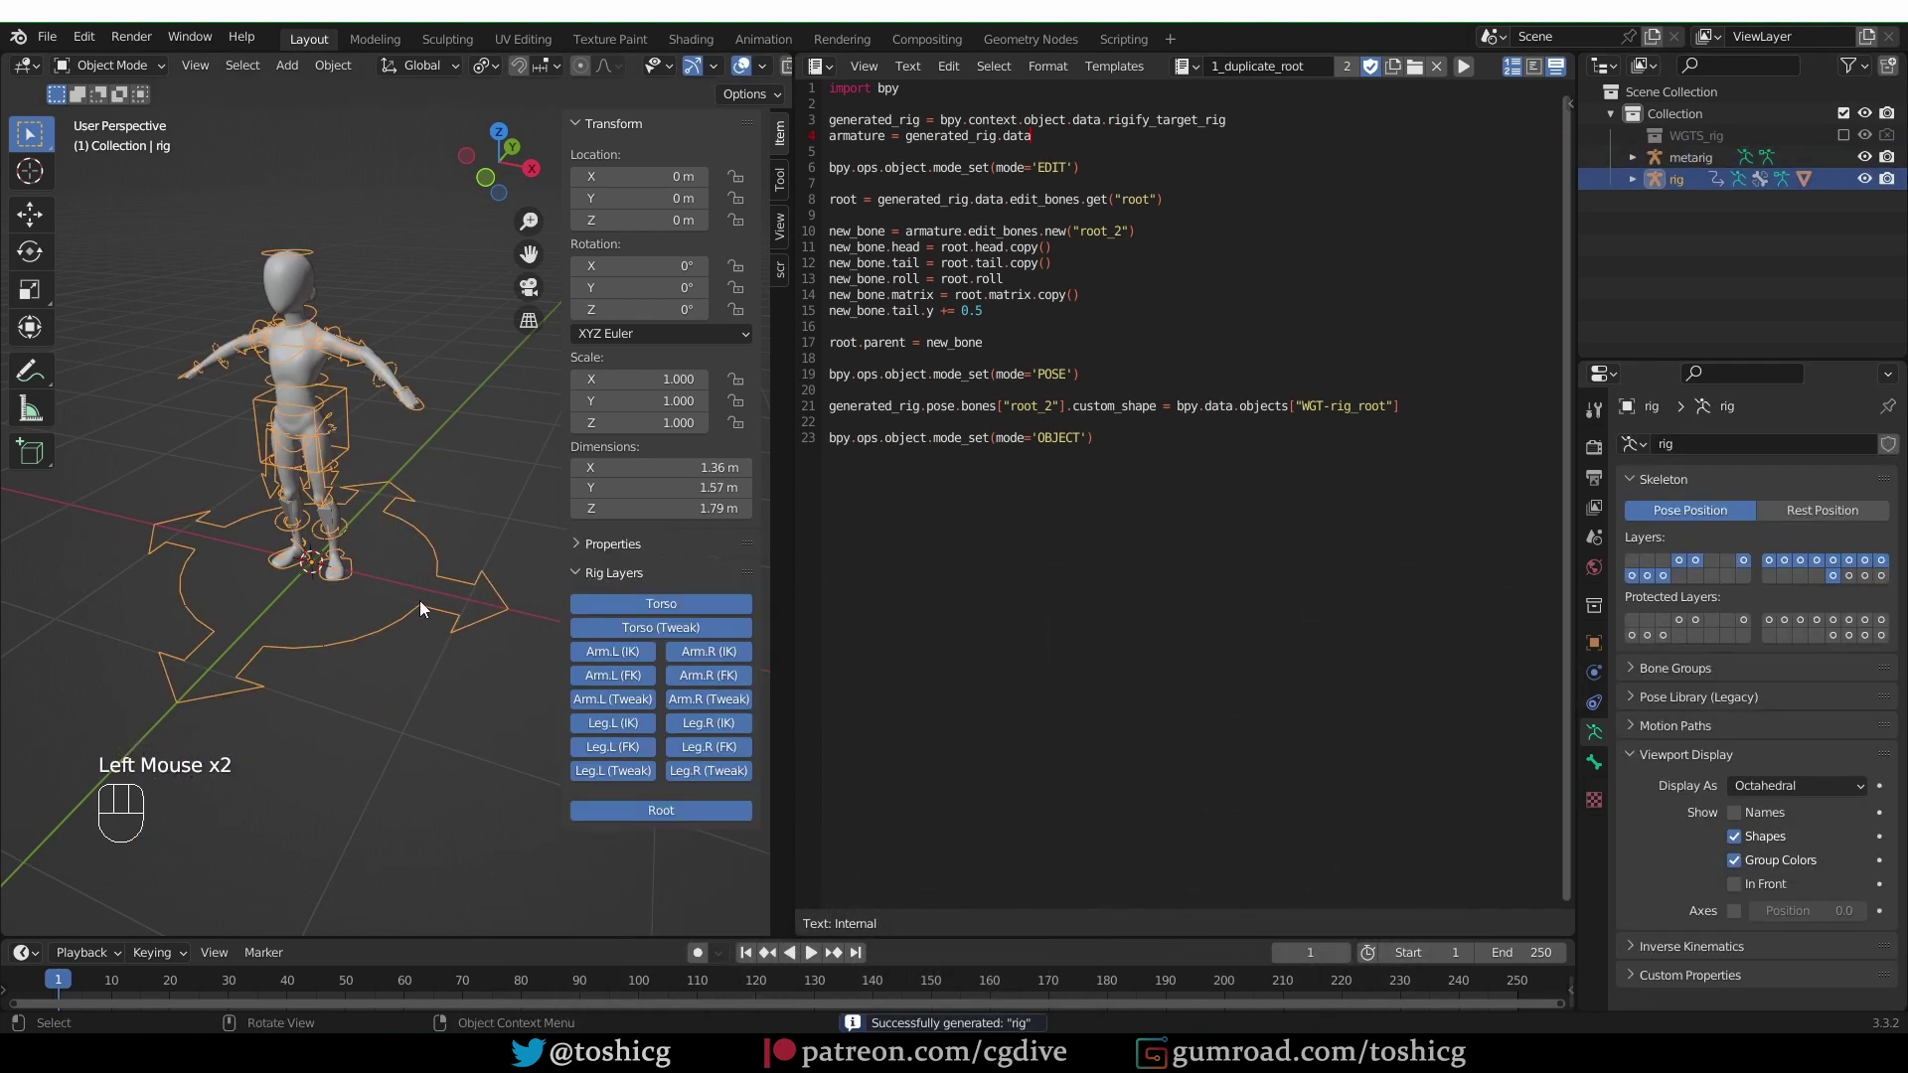
Select the metarig and widen the 3D viewport over most of the Text Editor.
{"action": "middle_click_drag", "start_coordinate": [527, 534], "coordinate": [530, 538]}
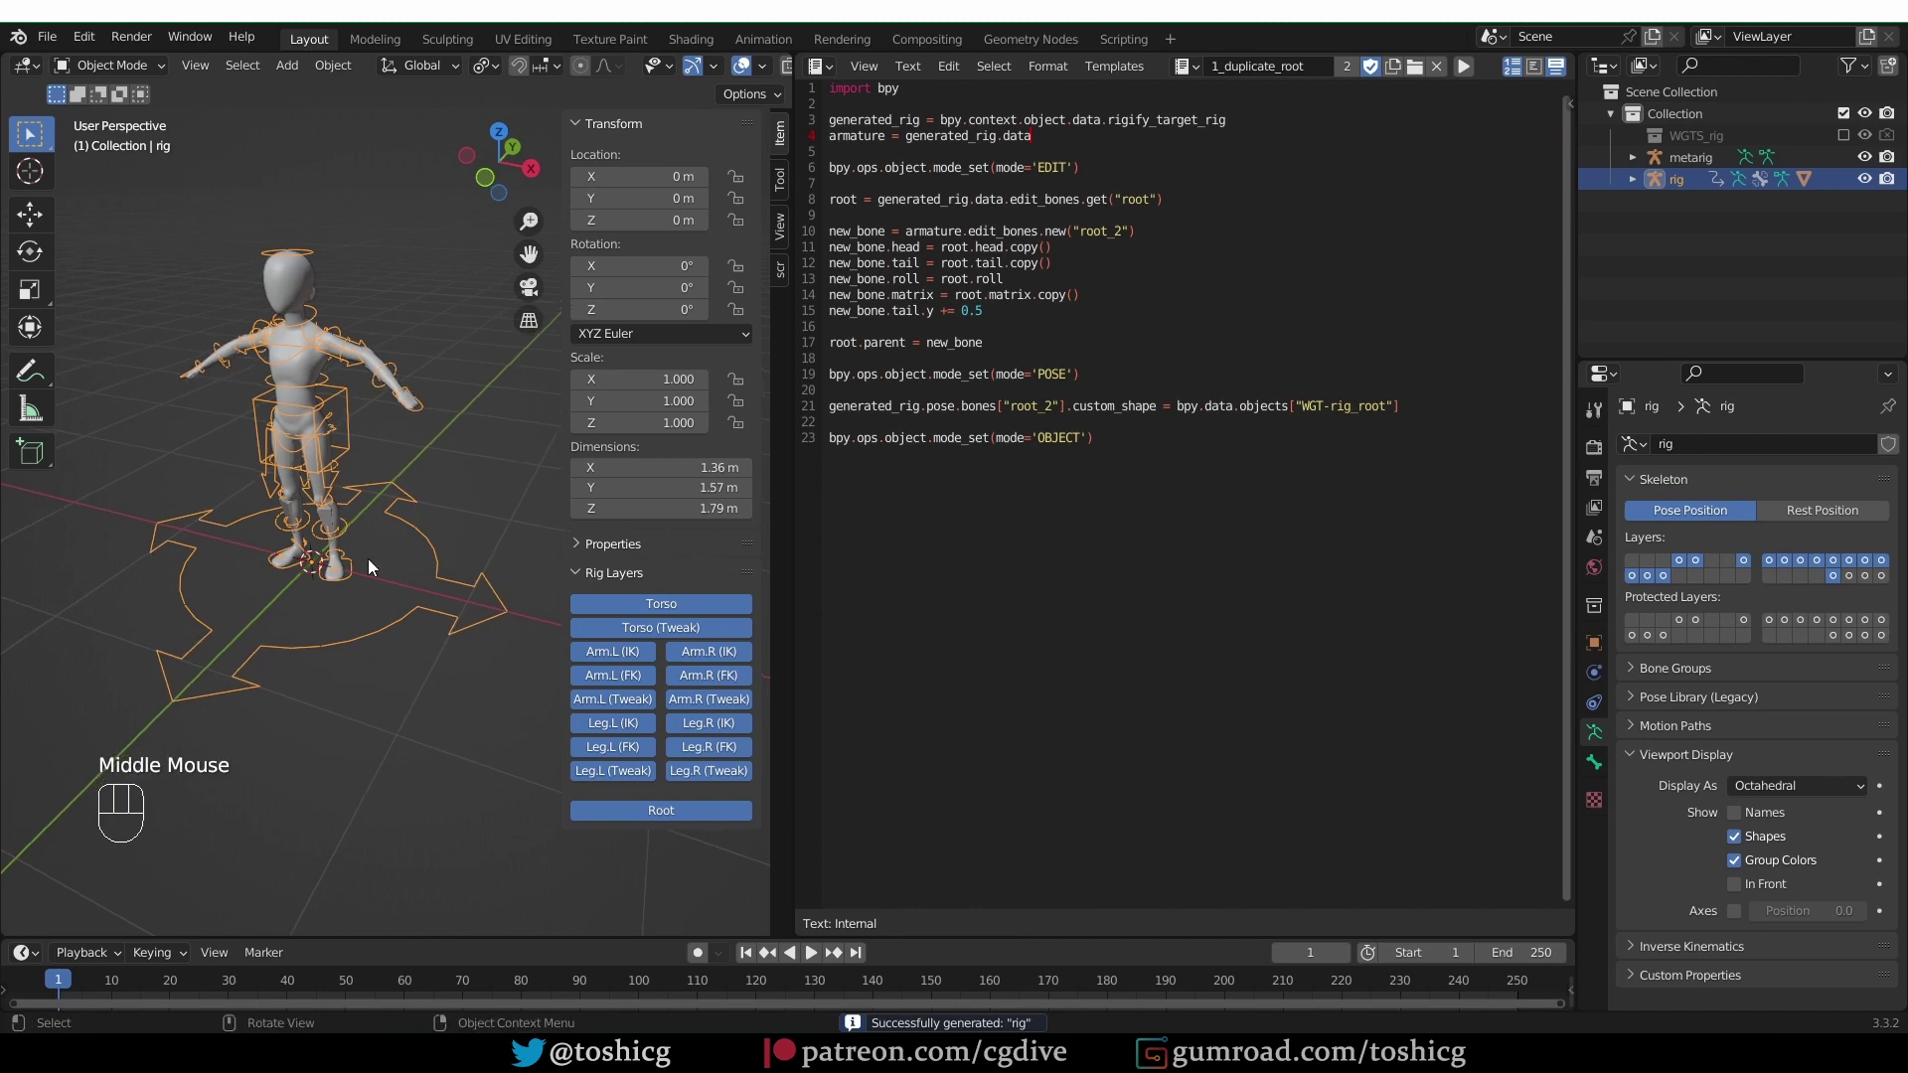
{"action": "left_click", "coordinate": [1696, 158]}
{"action": "left_click_drag", "start_coordinate": [792, 497], "coordinate": [1484, 497]}
{"action": "middle_click_drag", "start_coordinate": [851, 506], "coordinate": [805, 537], "text": "shift"}
{"action": "middle_click_drag", "start_coordinate": [805, 537], "coordinate": [761, 569]}
In Edit Mode, add a new bone at the metarig's origin and name it root.
{"action": "key", "text": "Tab"}
{"action": "middle_click_drag", "start_coordinate": [874, 542], "coordinate": [690, 567]}
{"action": "key", "text": "shift+a"}
{"action": "left_click", "coordinate": [508, 633]}
{"action": "middle_click_drag", "start_coordinate": [508, 633], "coordinate": [537, 646]}
{"action": "key", "text": "F2"}
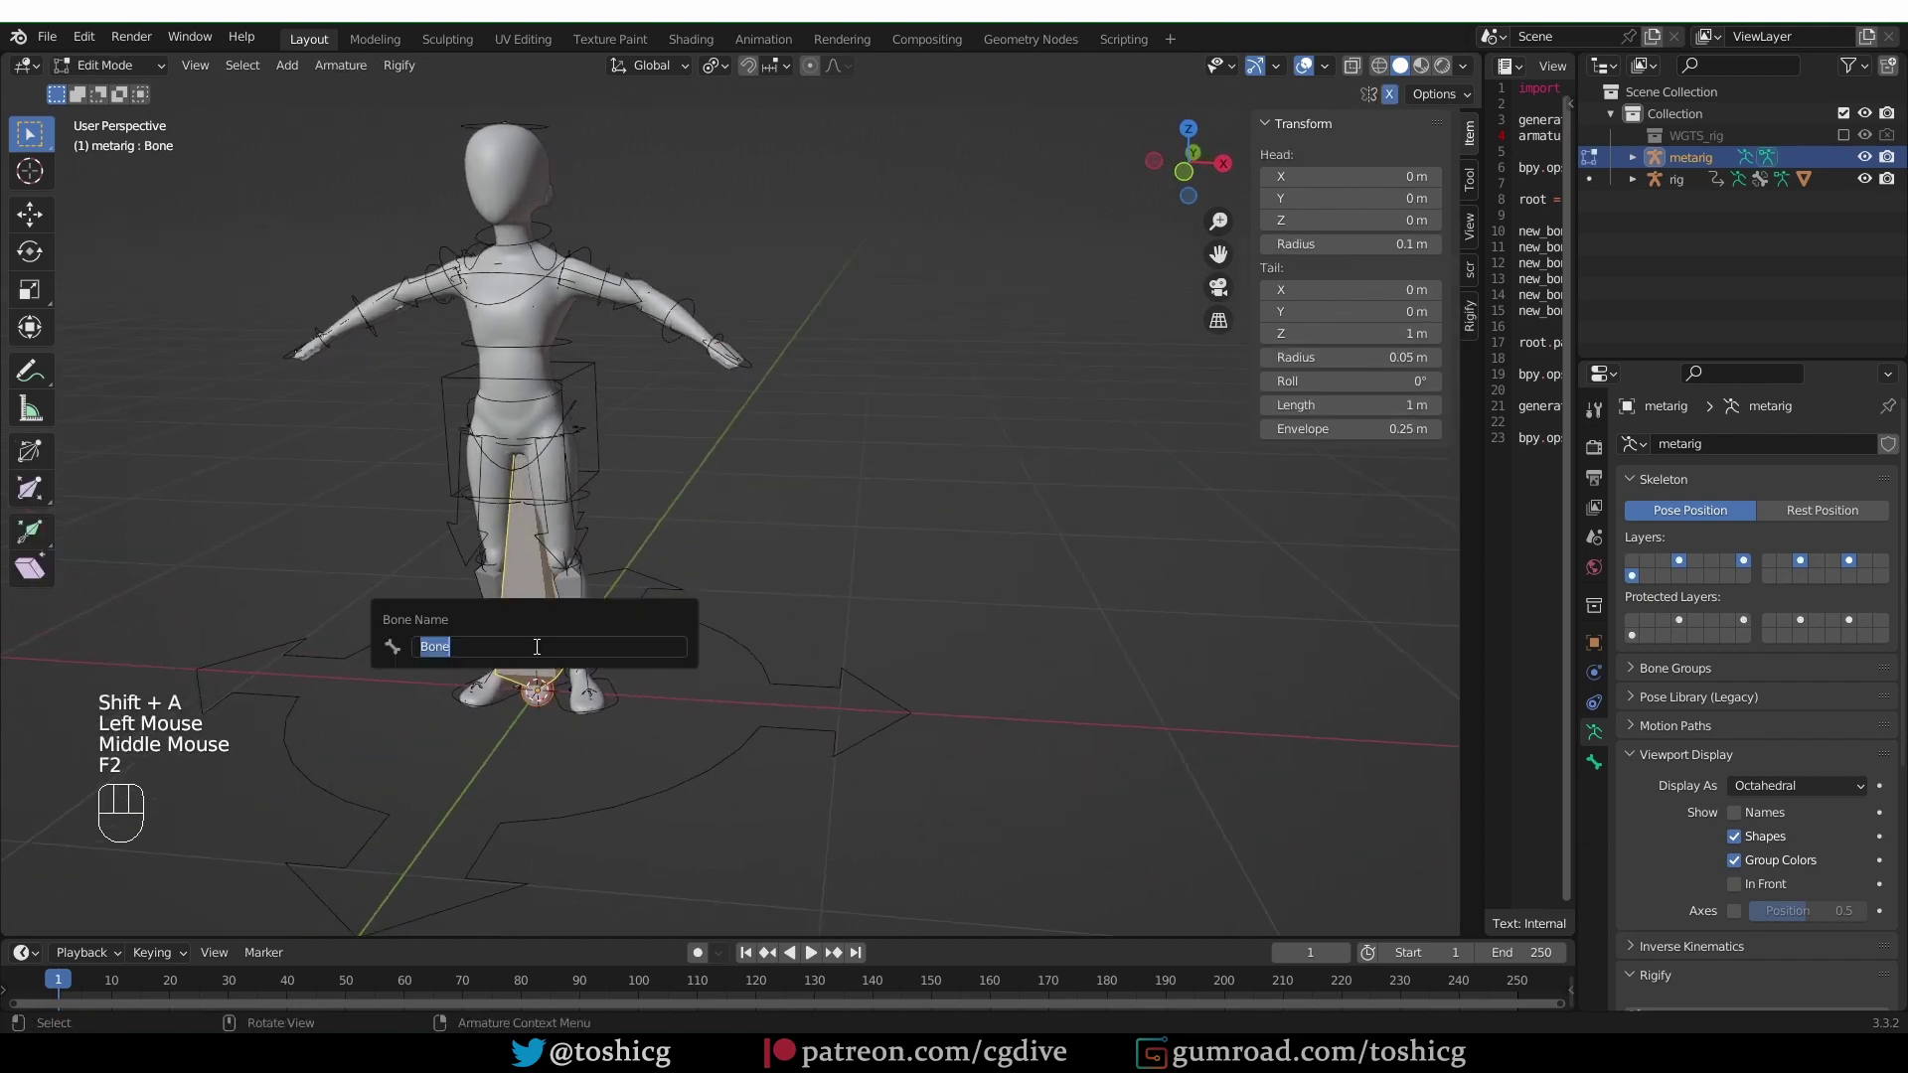
{"action": "type", "text": "root"}
{"action": "key", "text": "Return"}
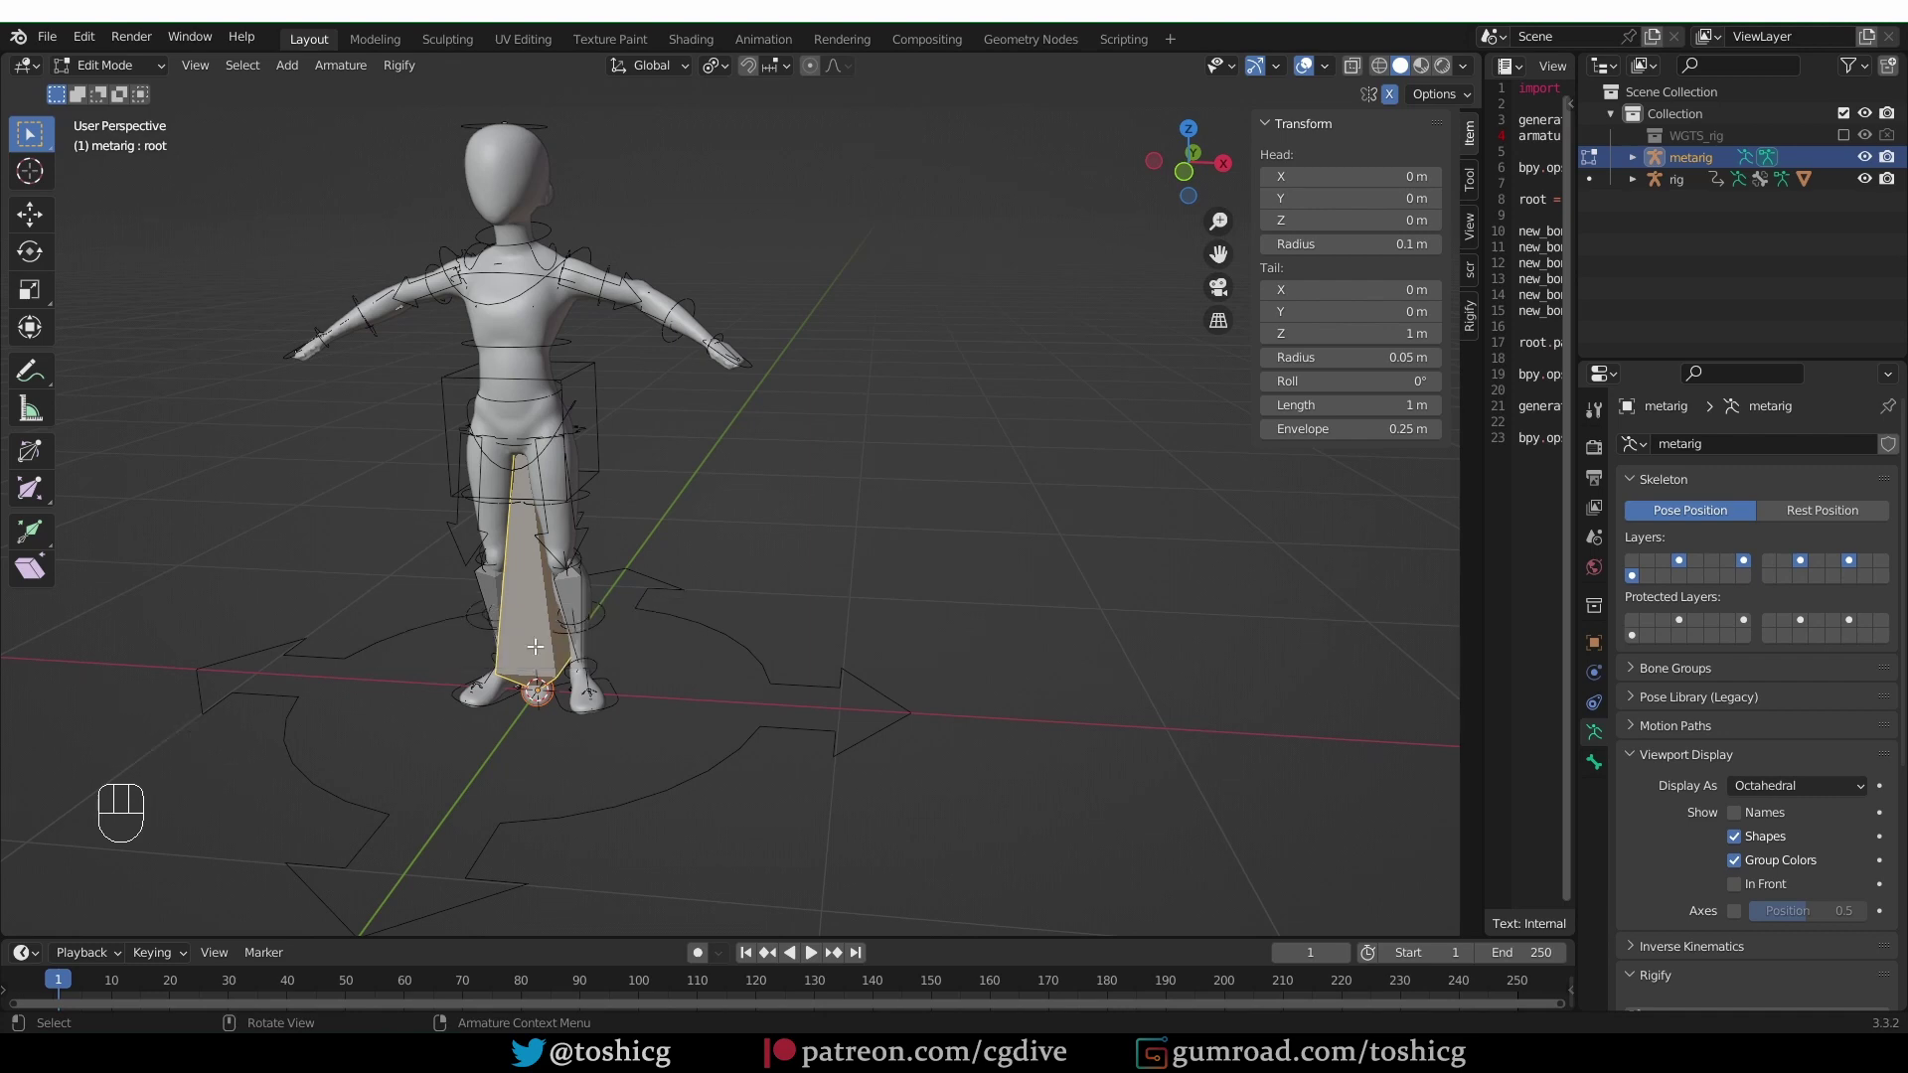
Rotate the root bone 90° in the right side view to lie flat along the Y axis and clear its roll.
{"action": "key", "text": "KP_3"}
{"action": "key", "text": "r"}
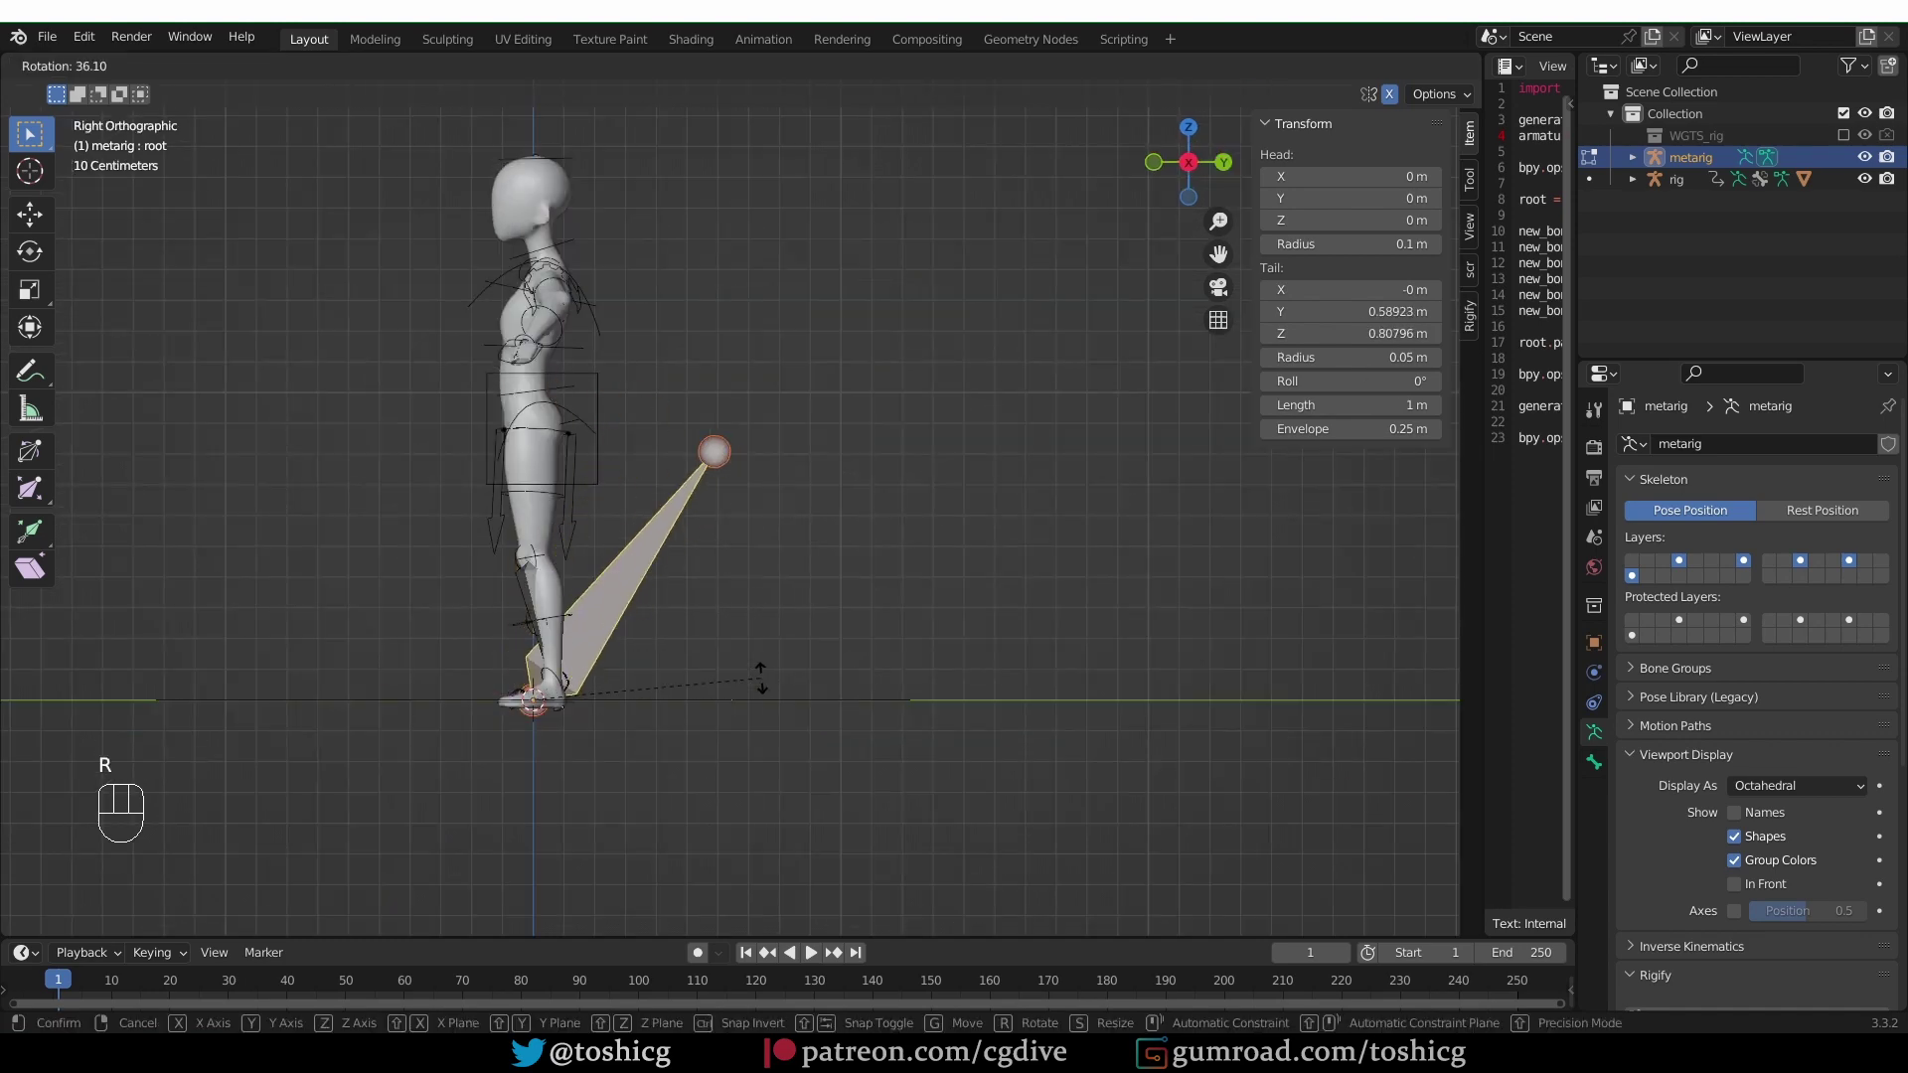
{"action": "type", "text": "90"}
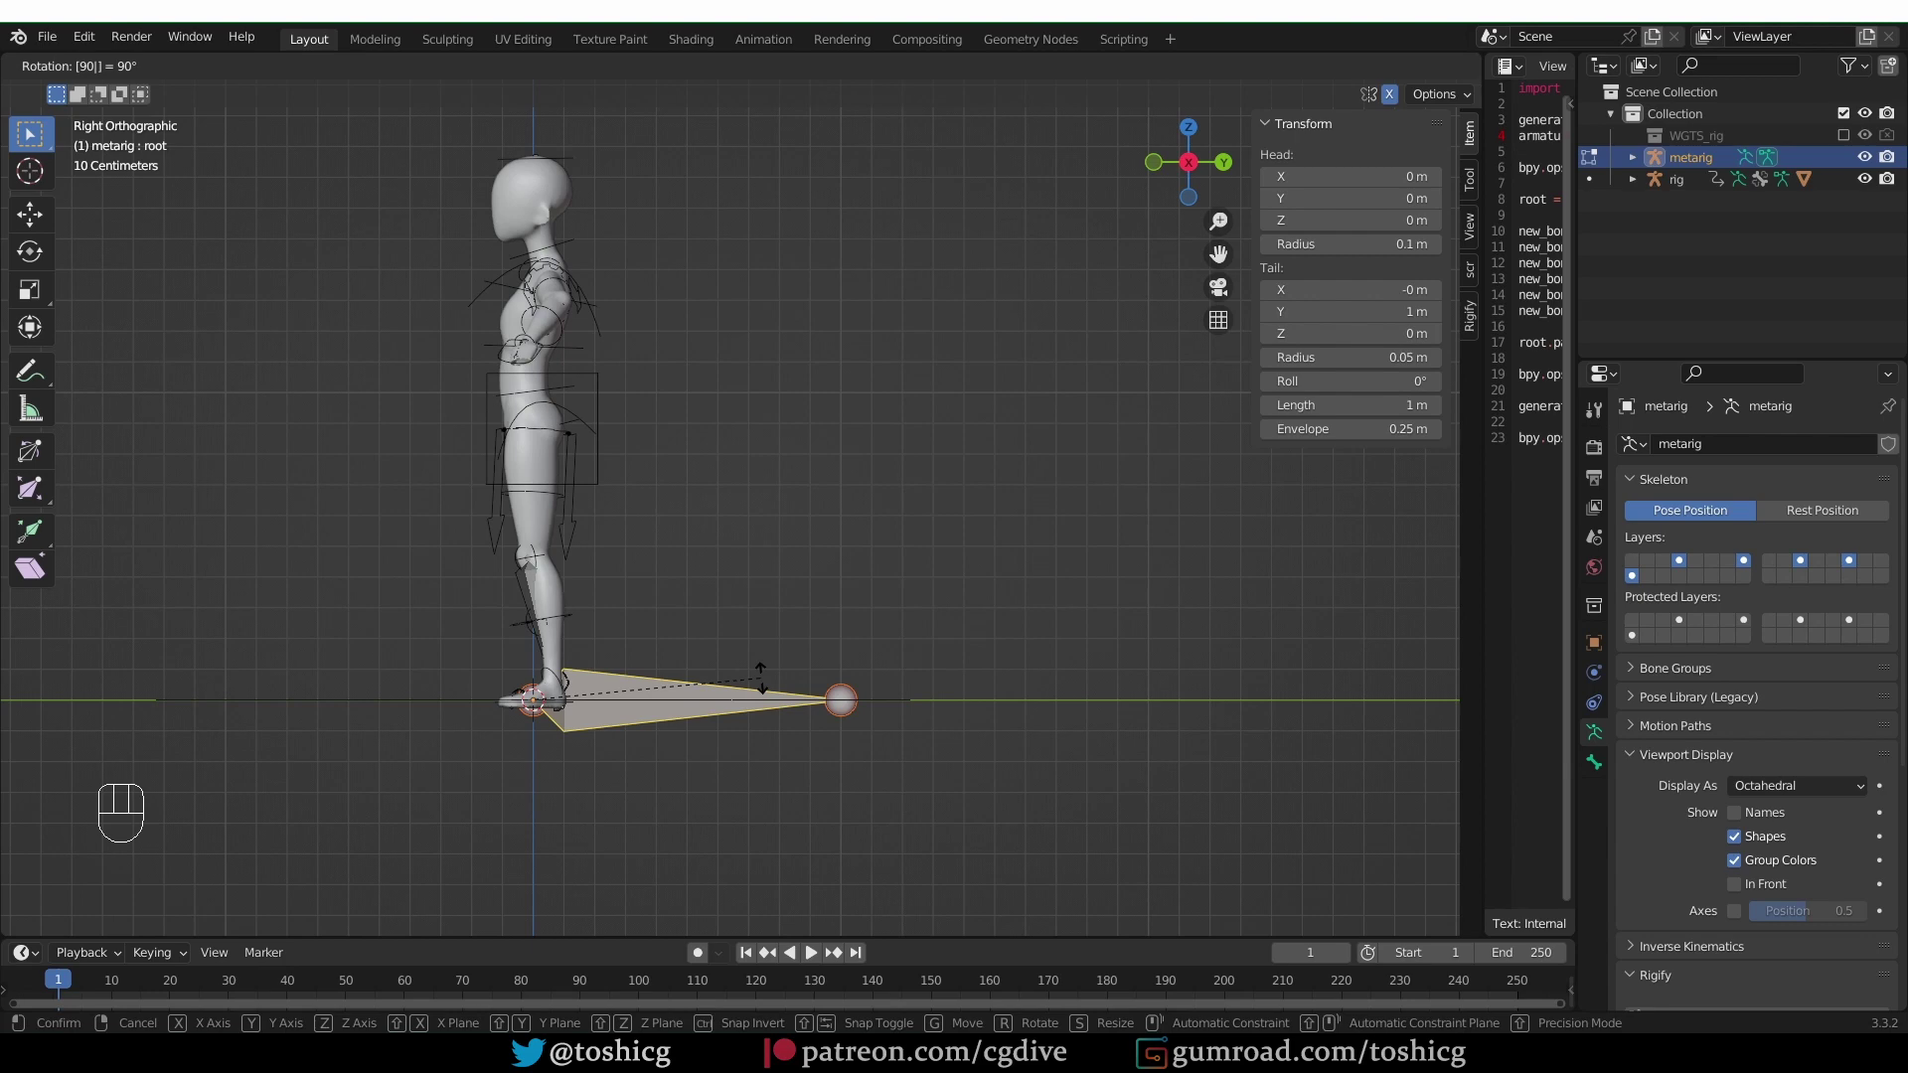
{"action": "key", "text": "Return"}
{"action": "scroll", "coordinate": [868, 702], "scroll_direction": "down", "scroll_amount": 1}
{"action": "middle_click_drag", "start_coordinate": [754, 668], "coordinate": [850, 732]}
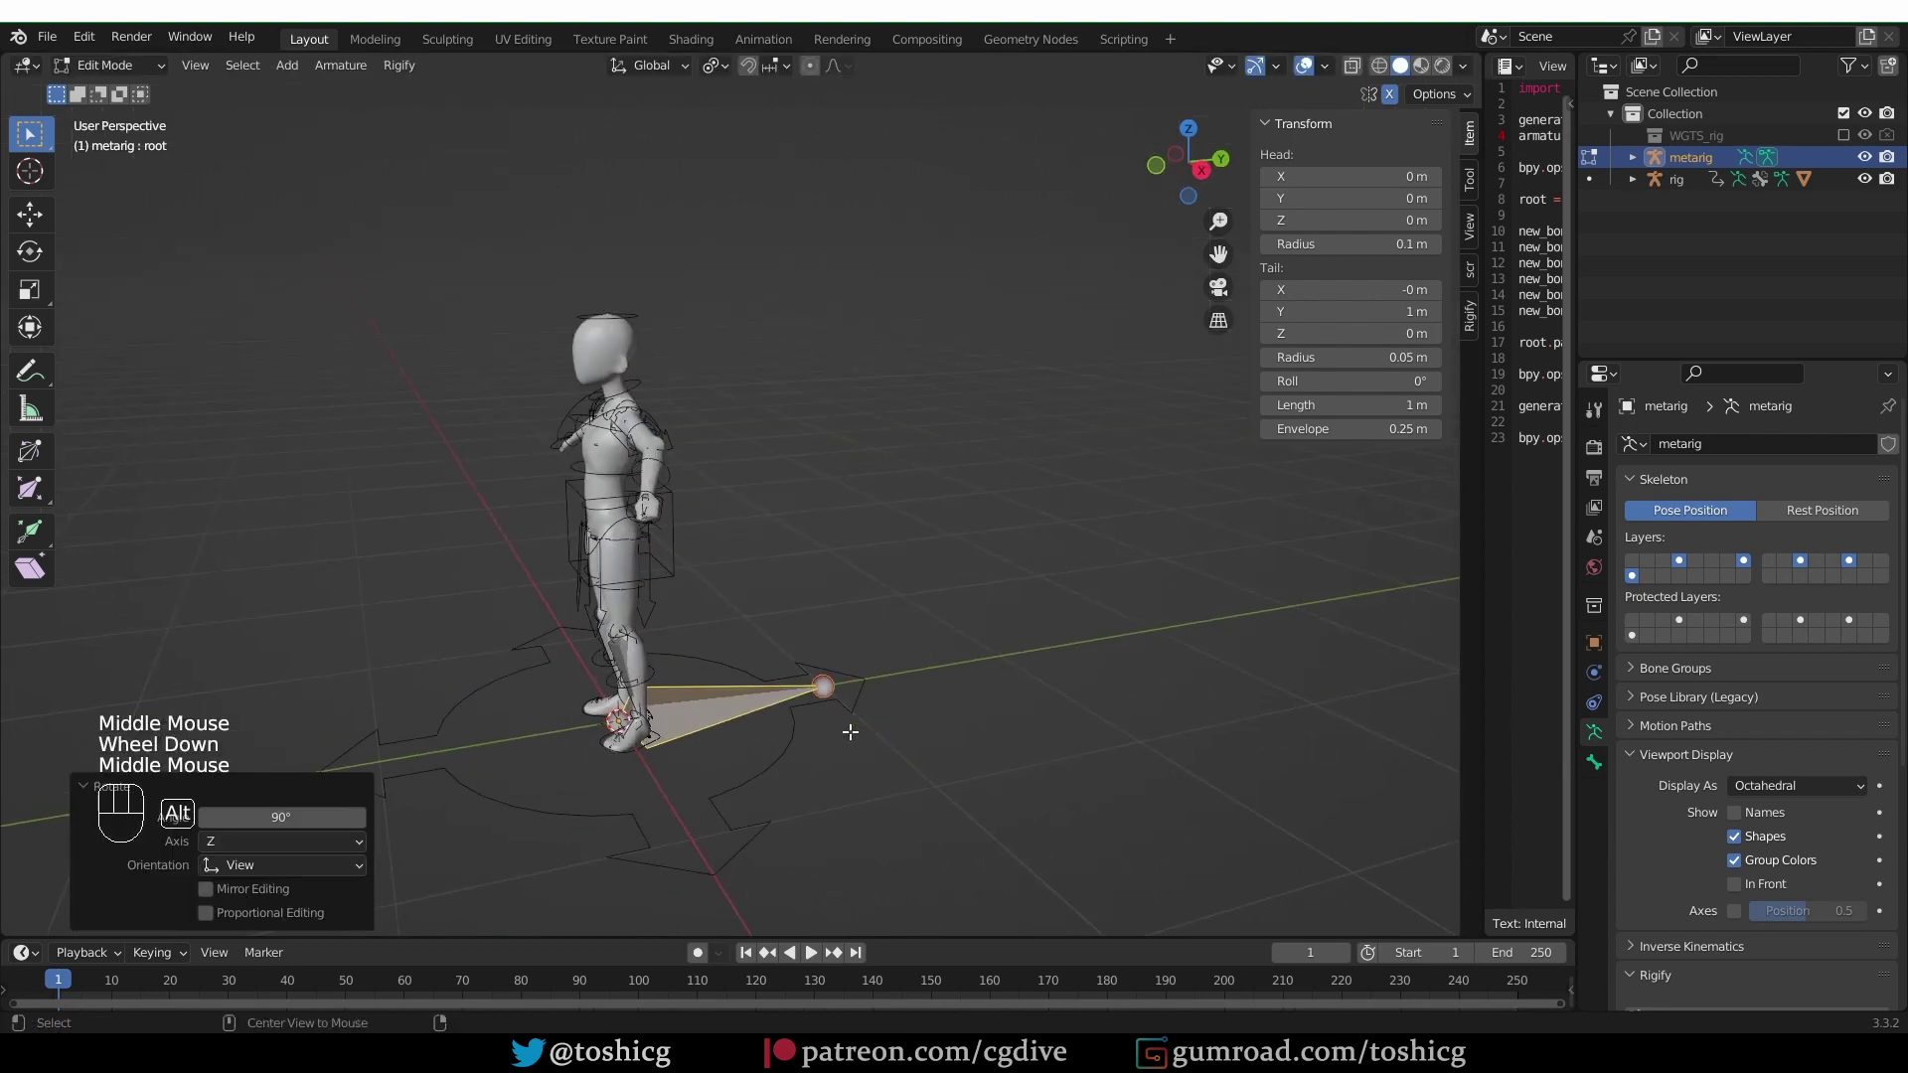
{"action": "key", "text": "alt+r"}
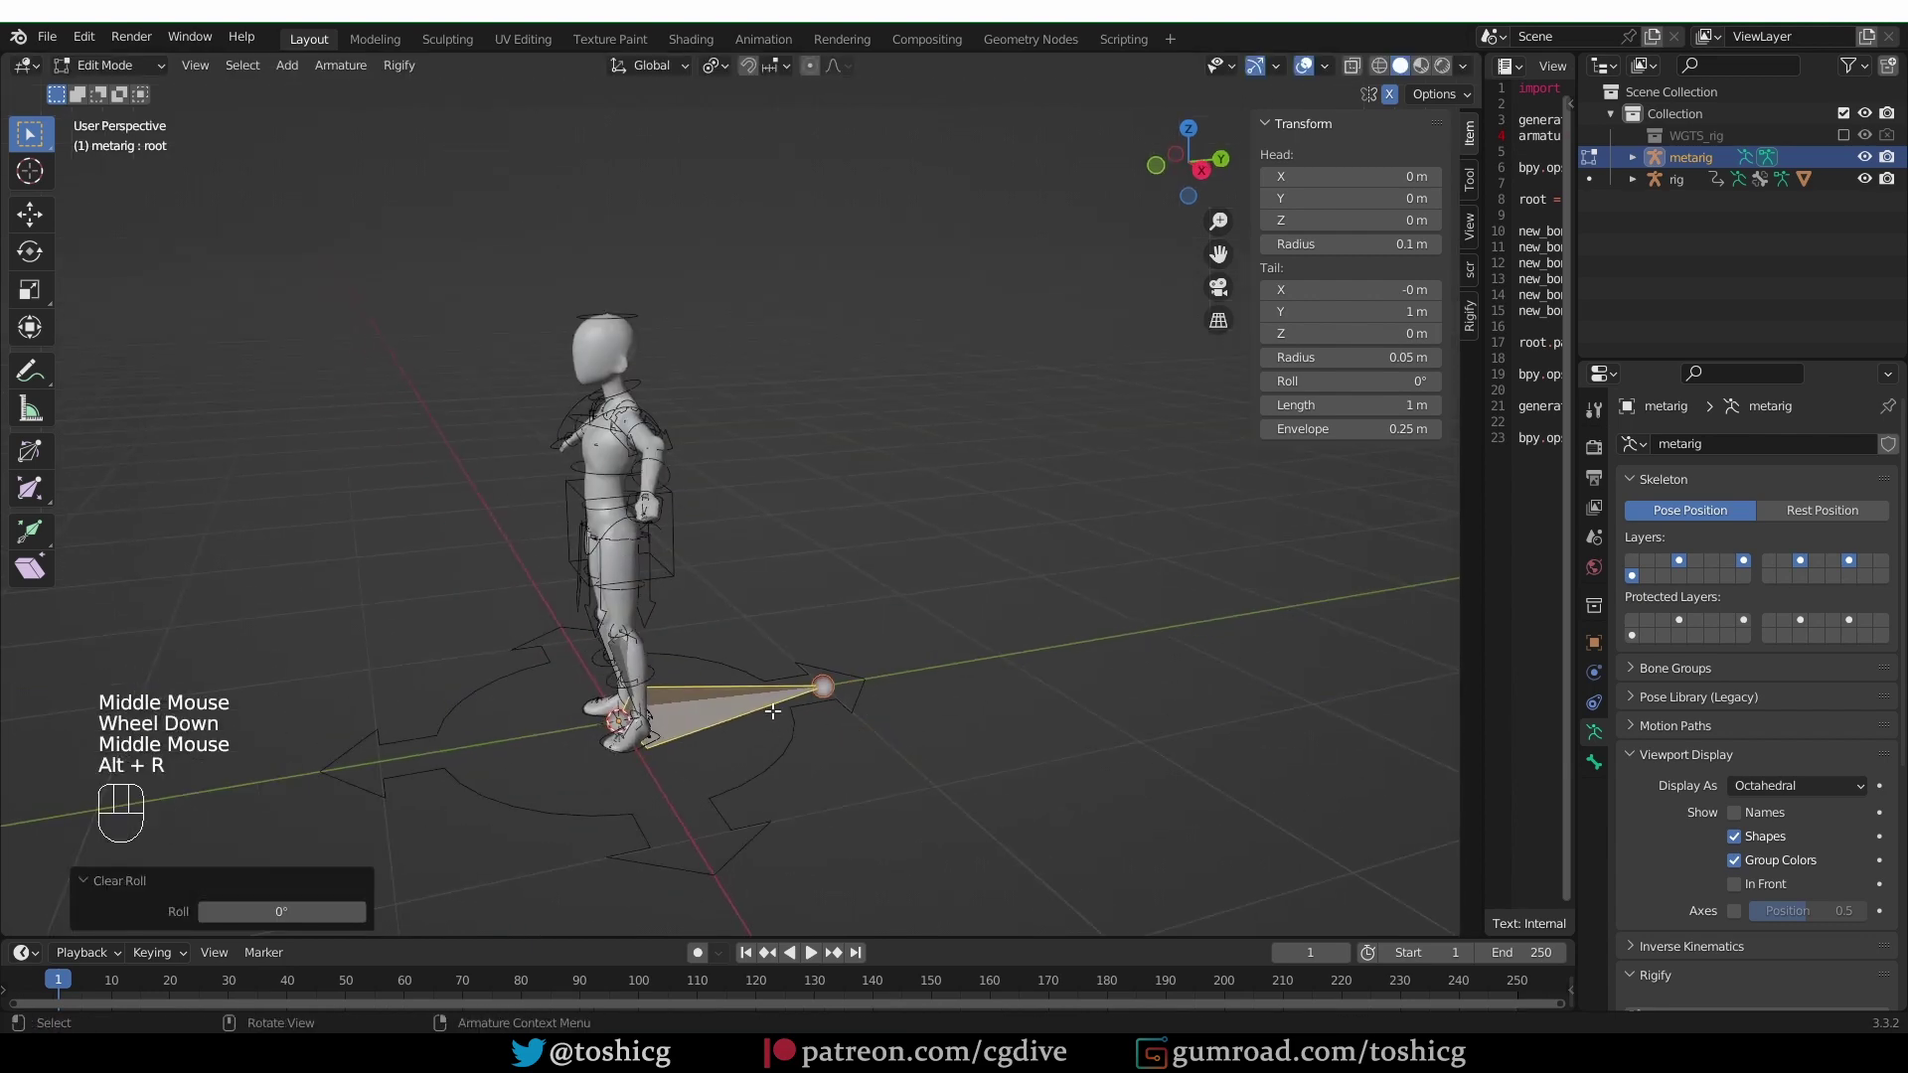
Duplicate the root bone in place and scale the copy up to about 1.41 times its size.
{"action": "middle_click_drag", "start_coordinate": [851, 777], "coordinate": [845, 782]}
{"action": "key", "text": "shift+d"}
{"action": "right_click", "coordinate": [836, 789]}
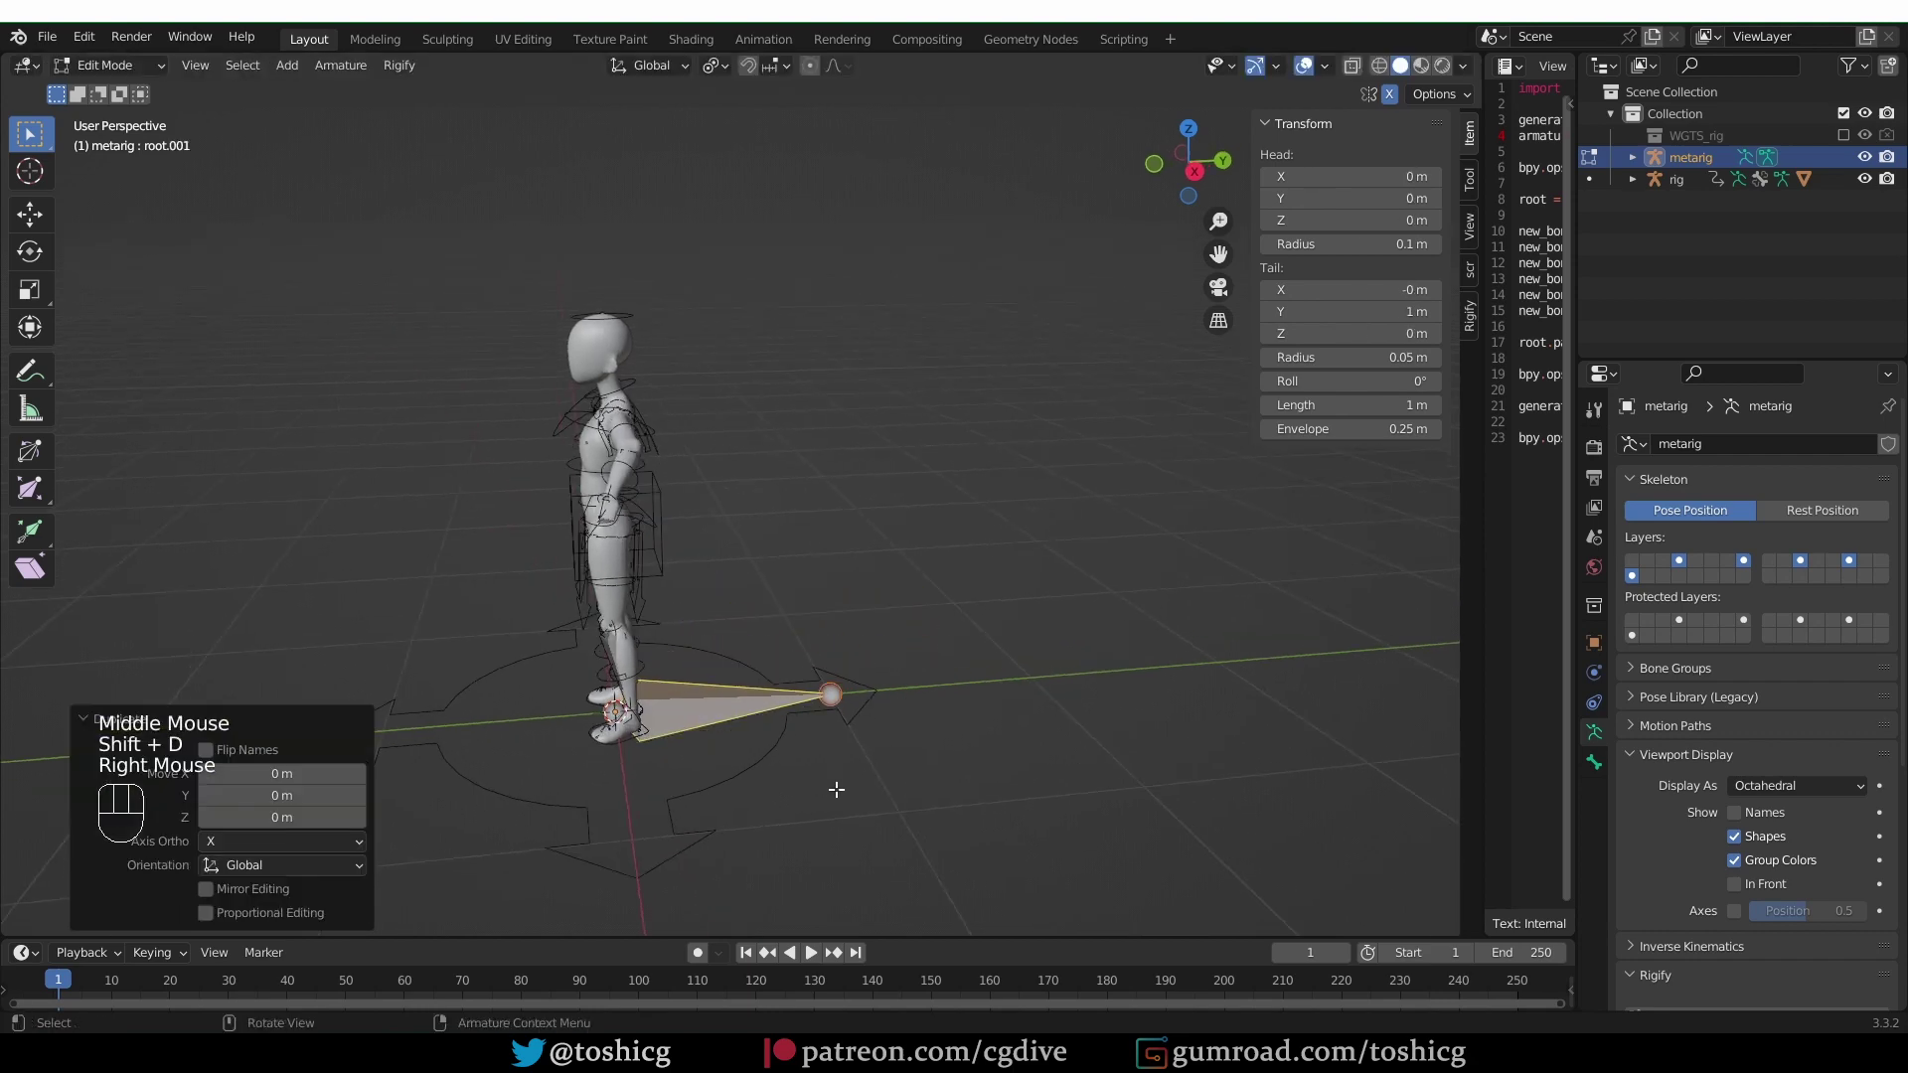
{"action": "key", "text": "s"}
{"action": "left_click", "coordinate": [954, 782]}
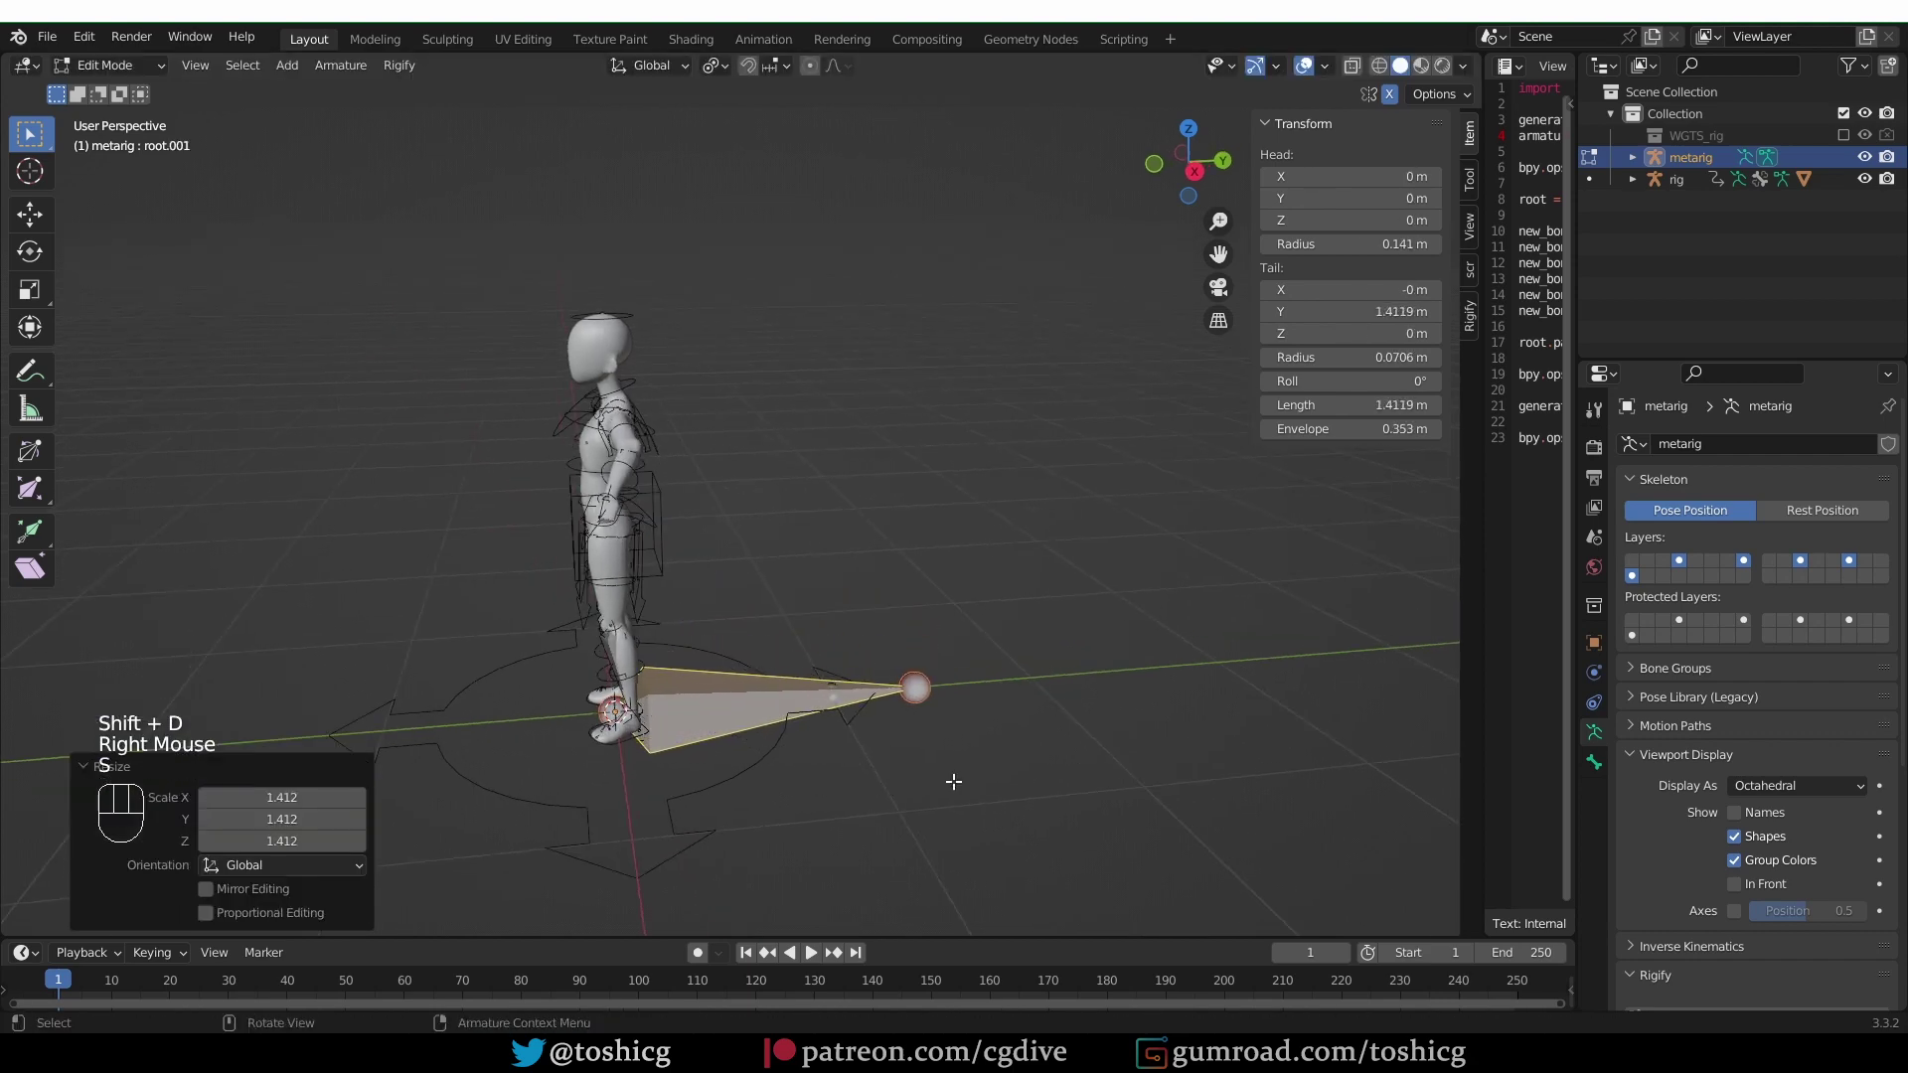
Rename the larger duplicate bone as root_2.
{"action": "key", "text": "F2"}
{"action": "key", "text": "End"}
{"action": "key", "text": "BackSpace"}
{"action": "key", "text": "BackSpace"}
{"action": "key", "text": "BackSpace"}
{"action": "key", "text": "BackSpace"}
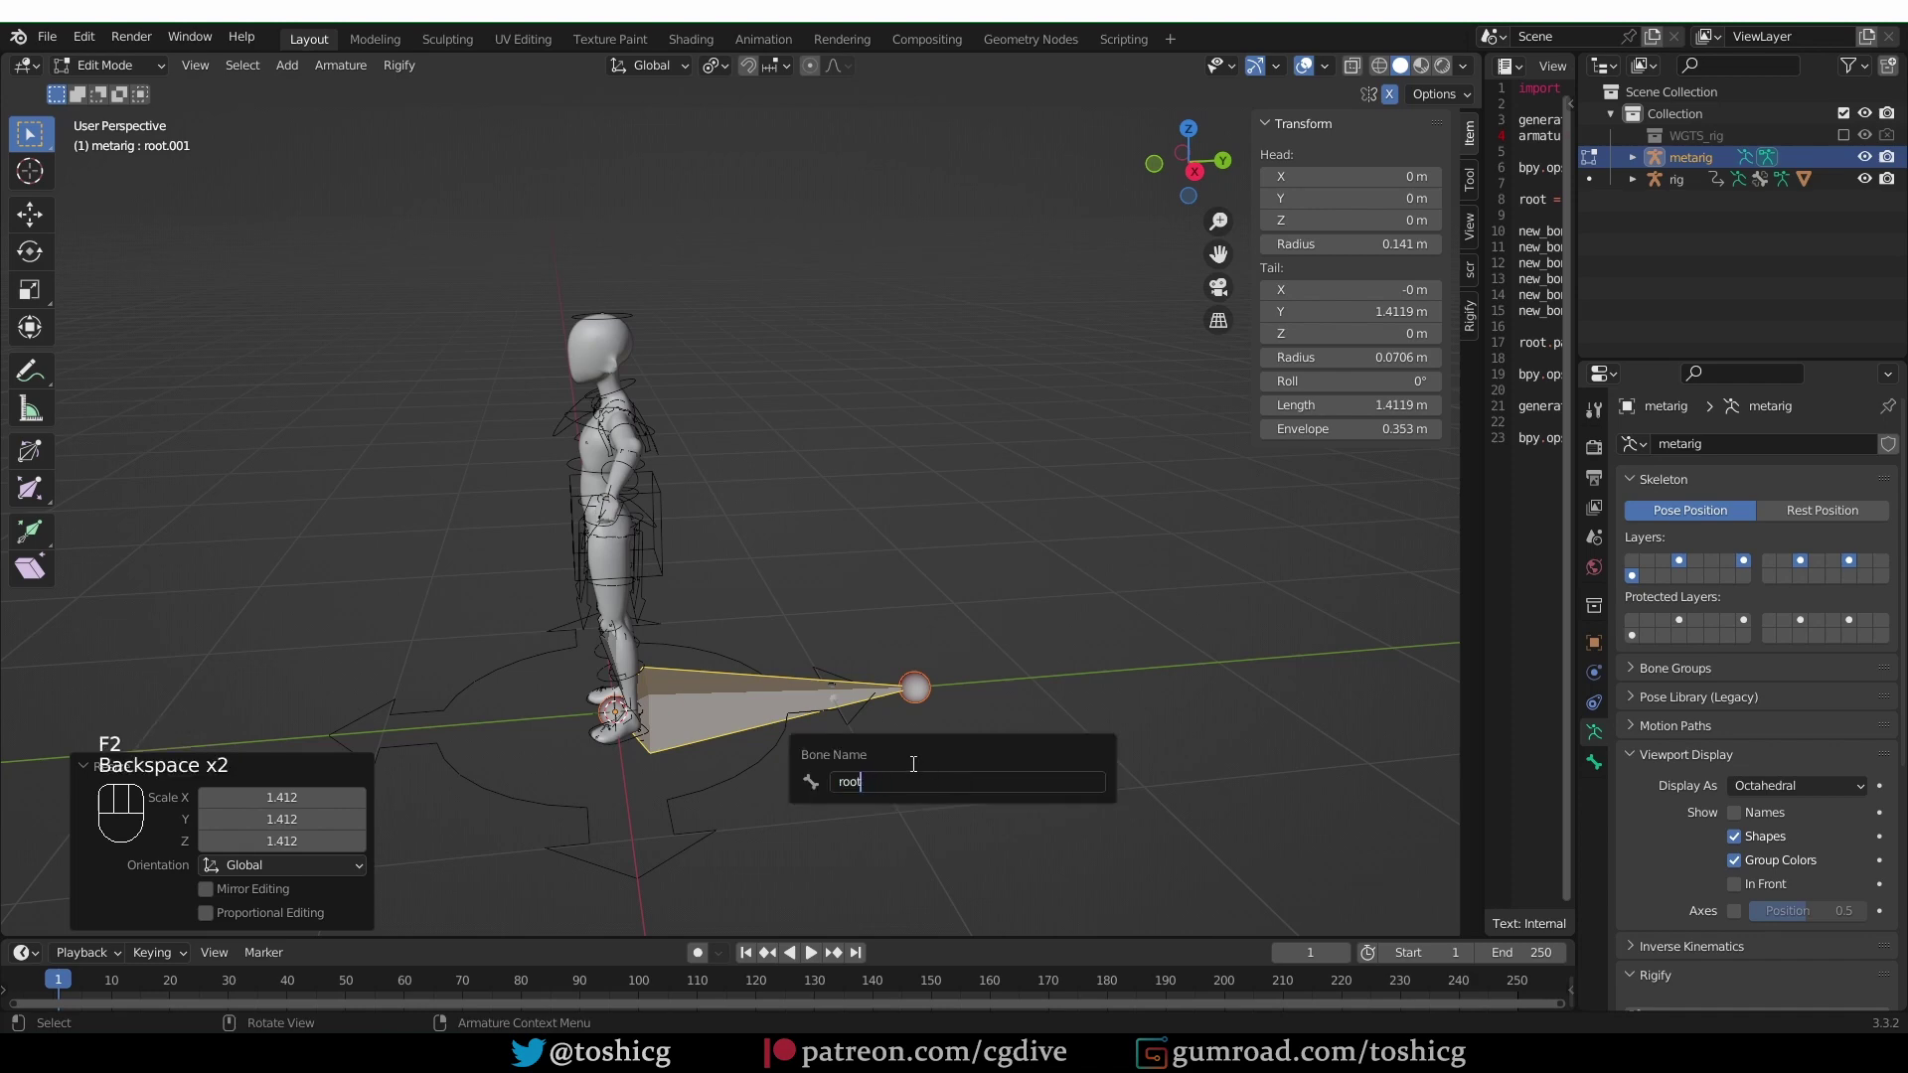
{"action": "type", "text": "_2"}
{"action": "key", "text": "Return"}
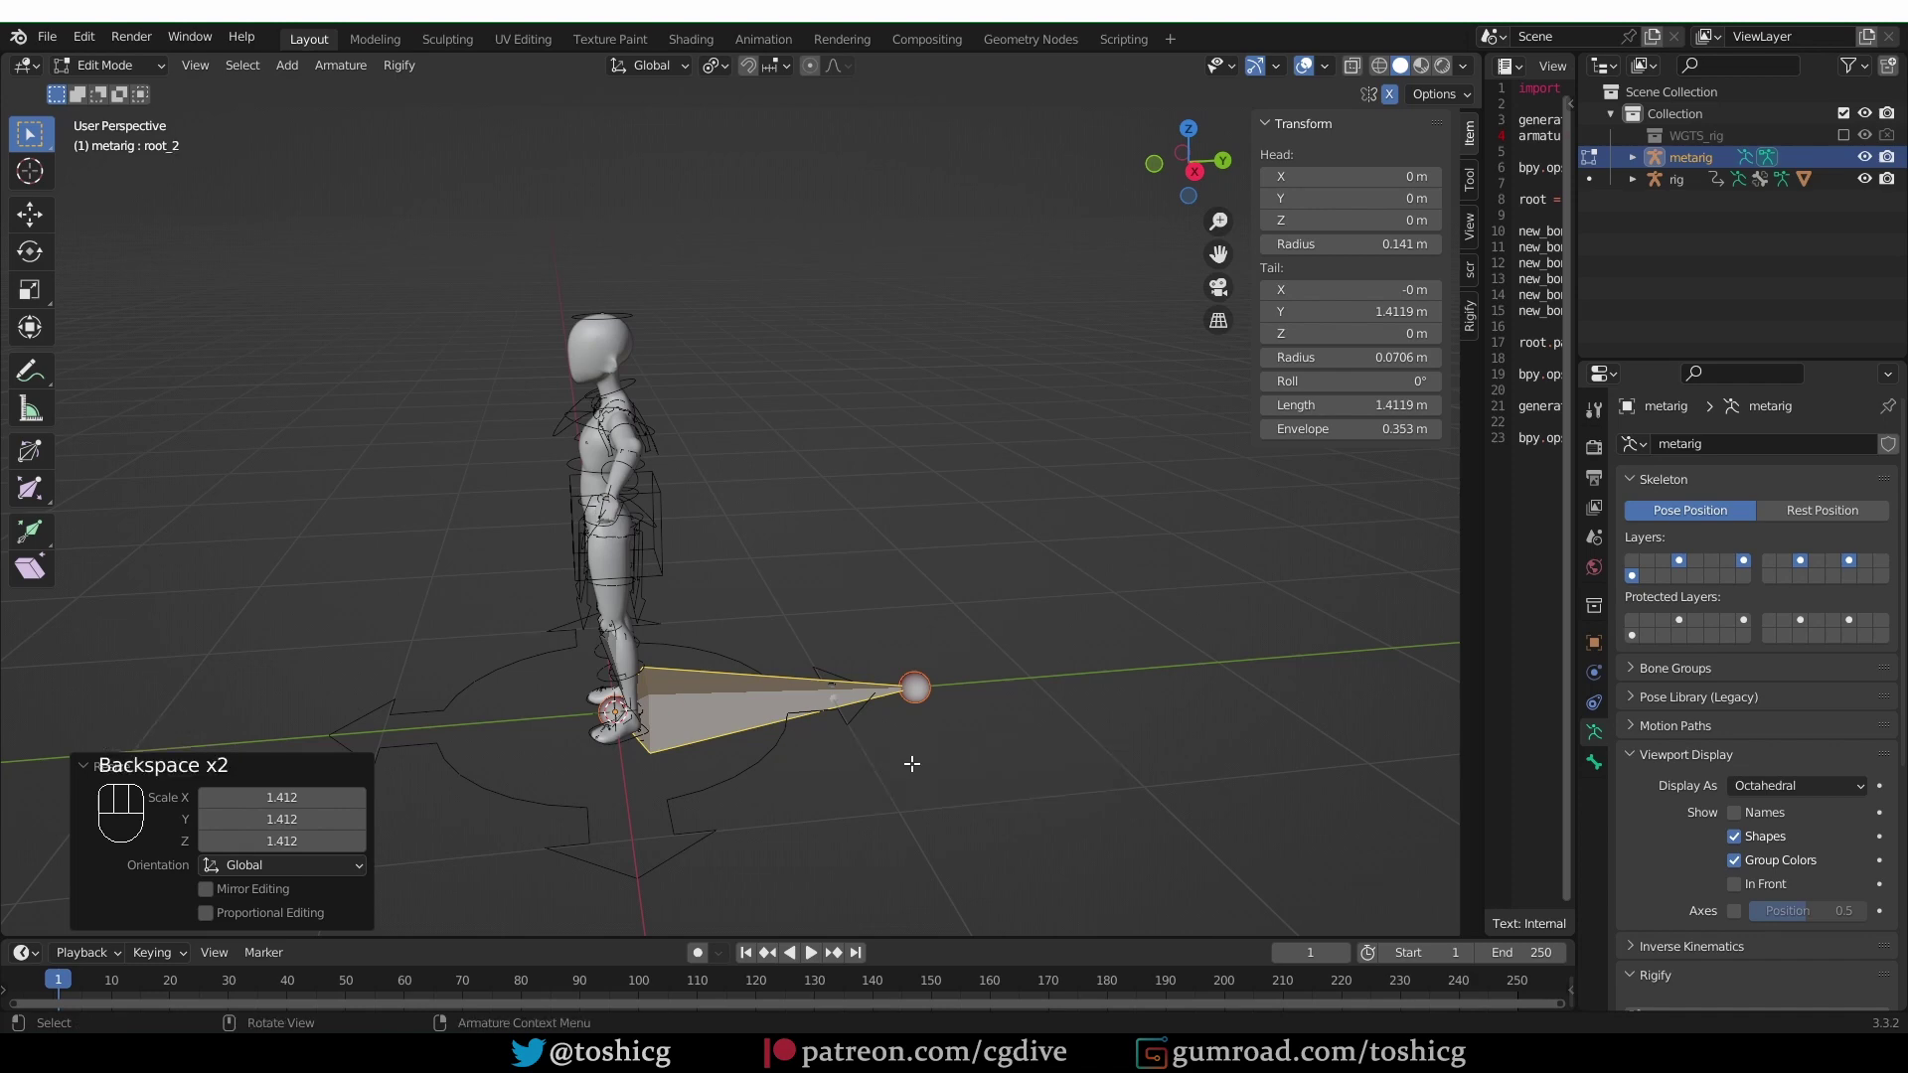
Switch the metarig to Pose Mode and assign the basic.super_copy rig type to the root_2 bone.
{"action": "middle_click_drag", "start_coordinate": [975, 421], "coordinate": [796, 563]}
{"action": "key", "text": "Tab"}
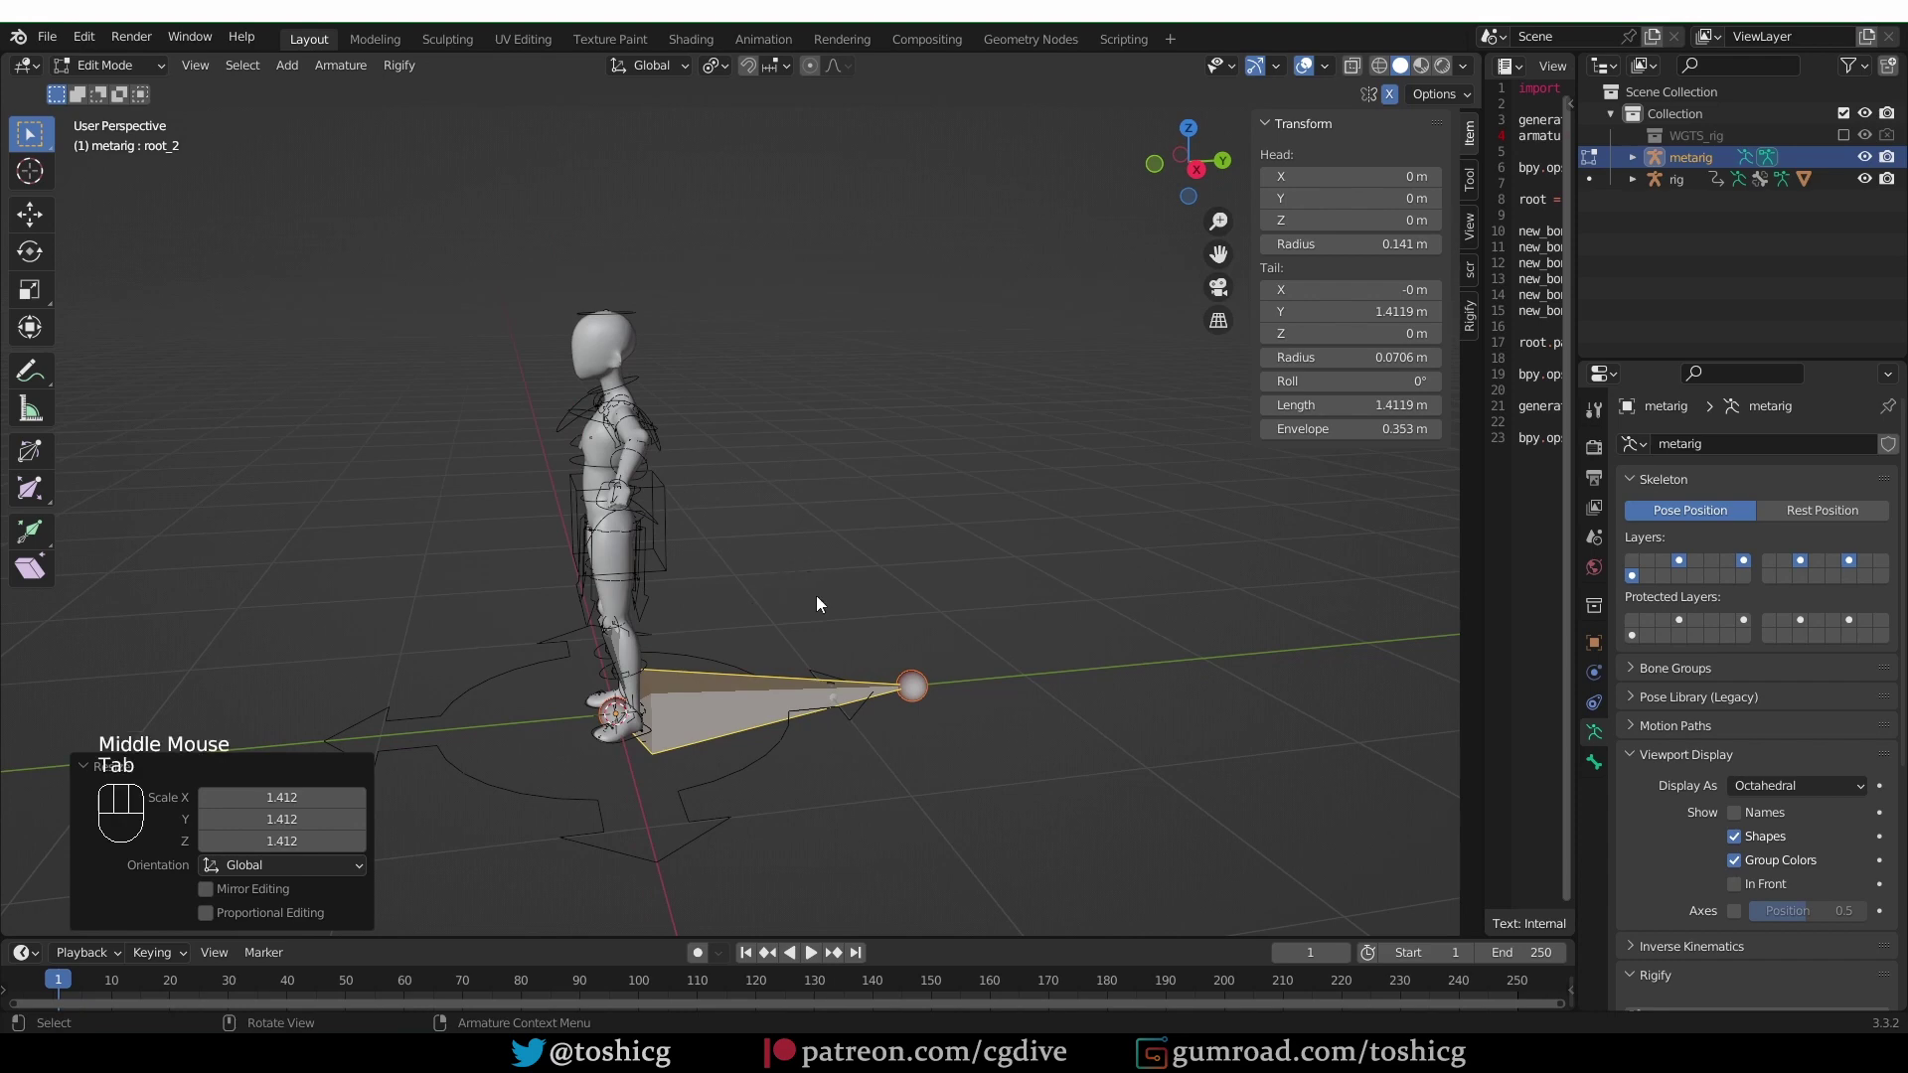
{"action": "left_click", "coordinate": [838, 696]}
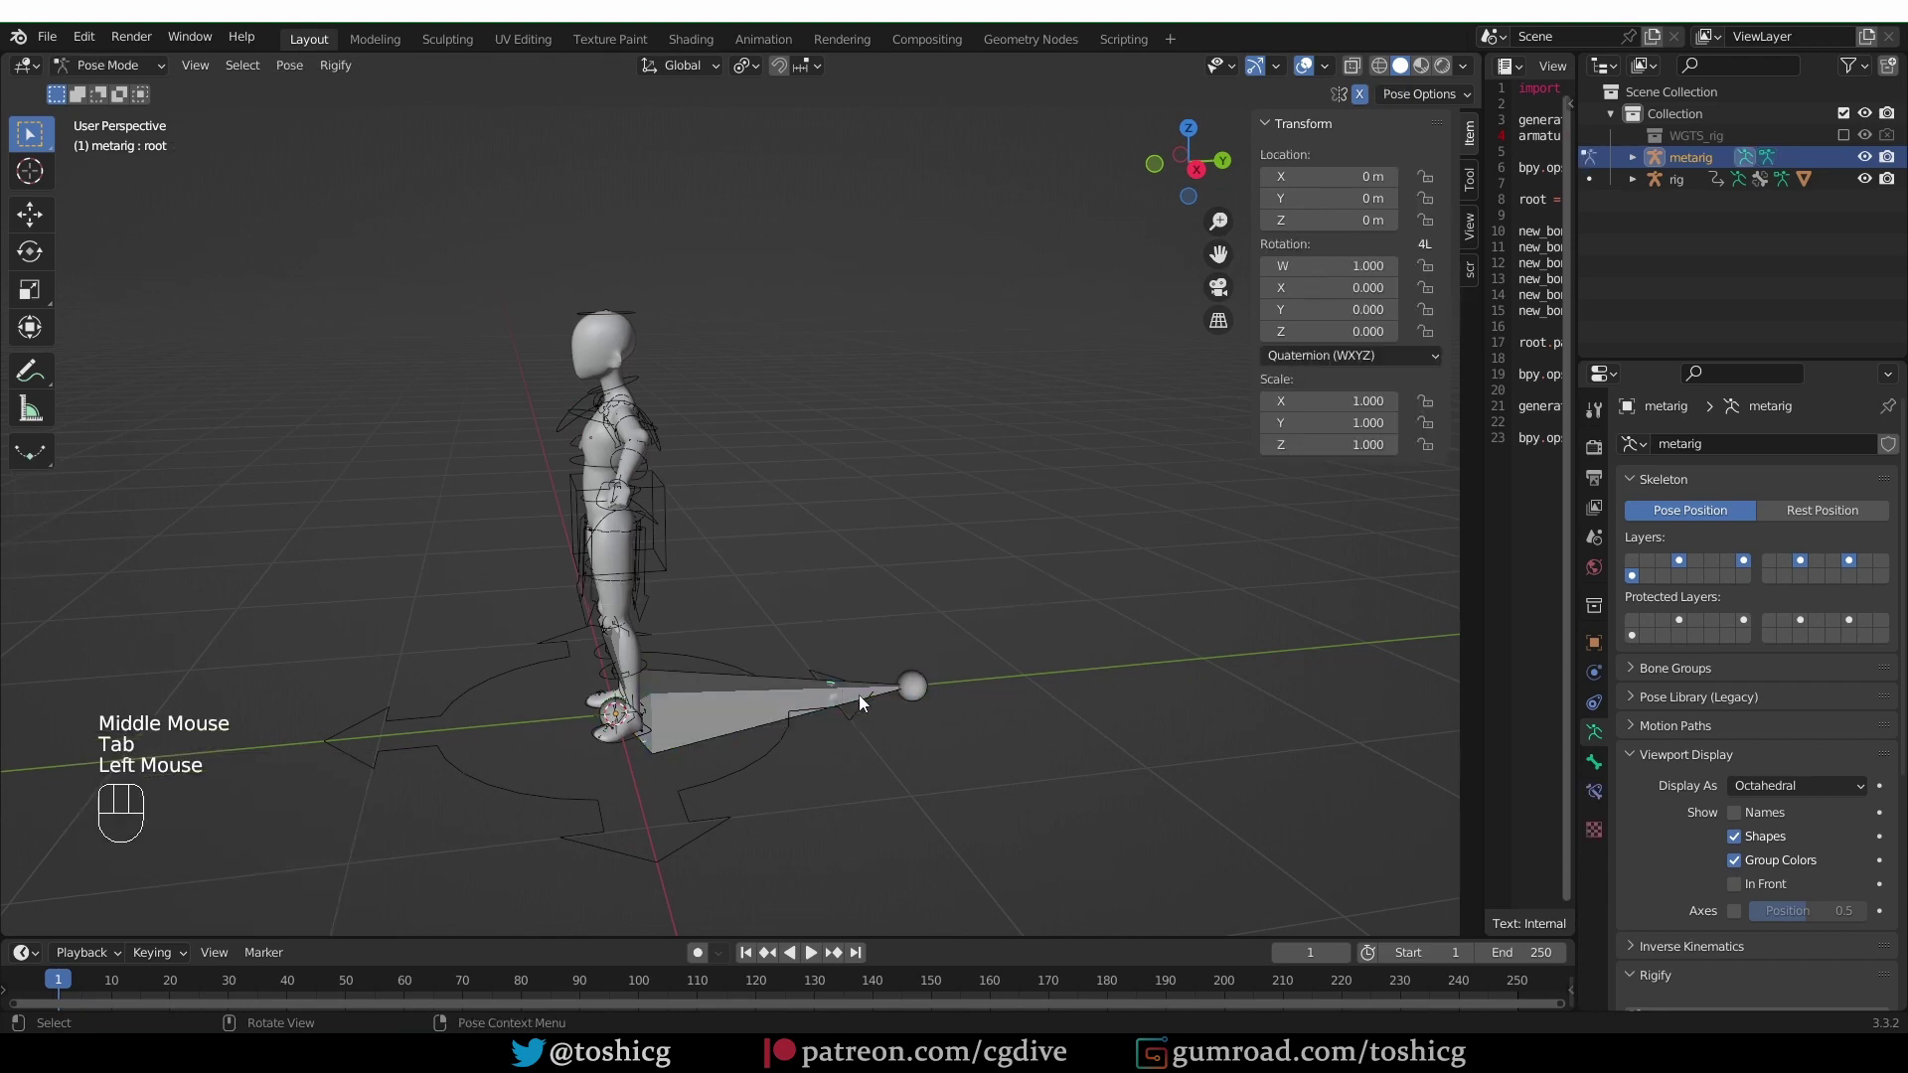
{"action": "left_click", "coordinate": [854, 702]}
{"action": "key", "text": "g"}
{"action": "right_click", "coordinate": [845, 712]}
{"action": "left_click", "coordinate": [1594, 762]}
{"action": "scroll", "coordinate": [1741, 783], "scroll_direction": "down", "scroll_amount": 3}
{"action": "left_click", "coordinate": [1753, 953]}
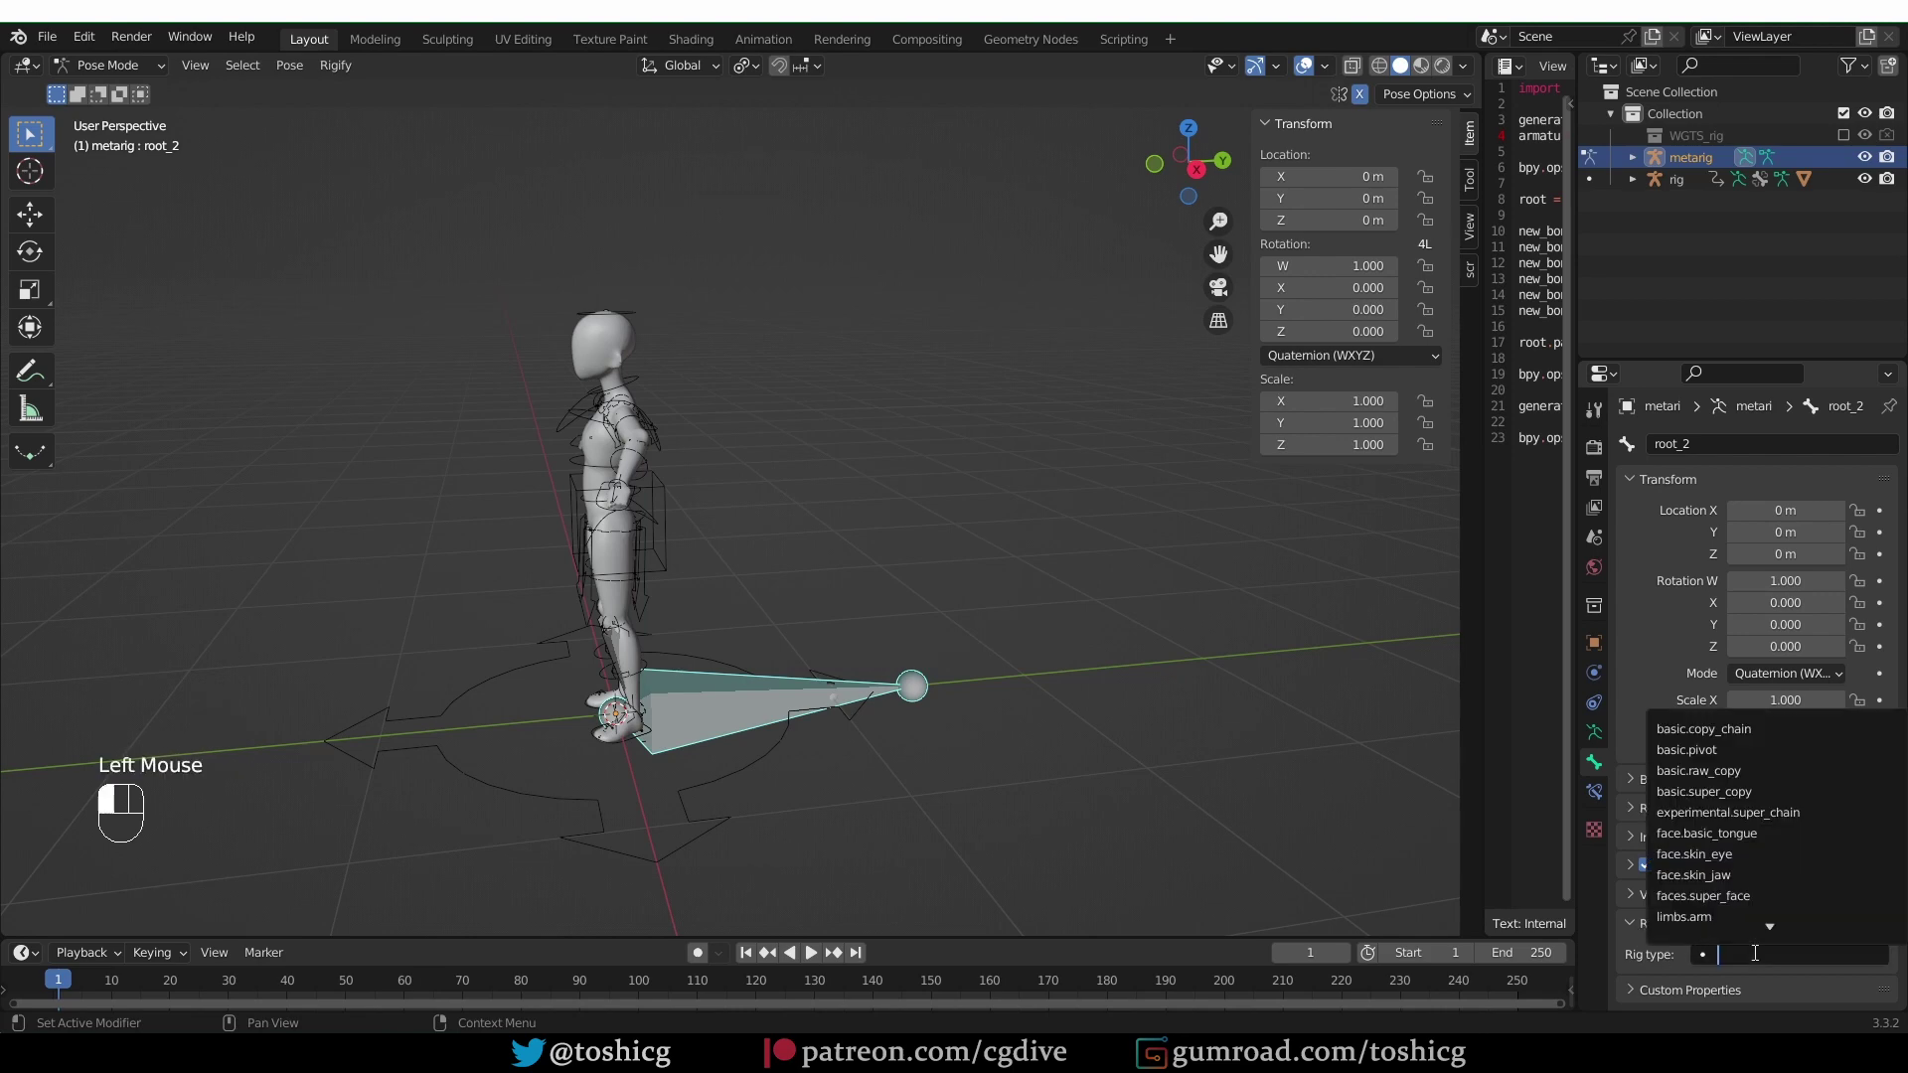
{"action": "left_click", "coordinate": [1753, 952]}
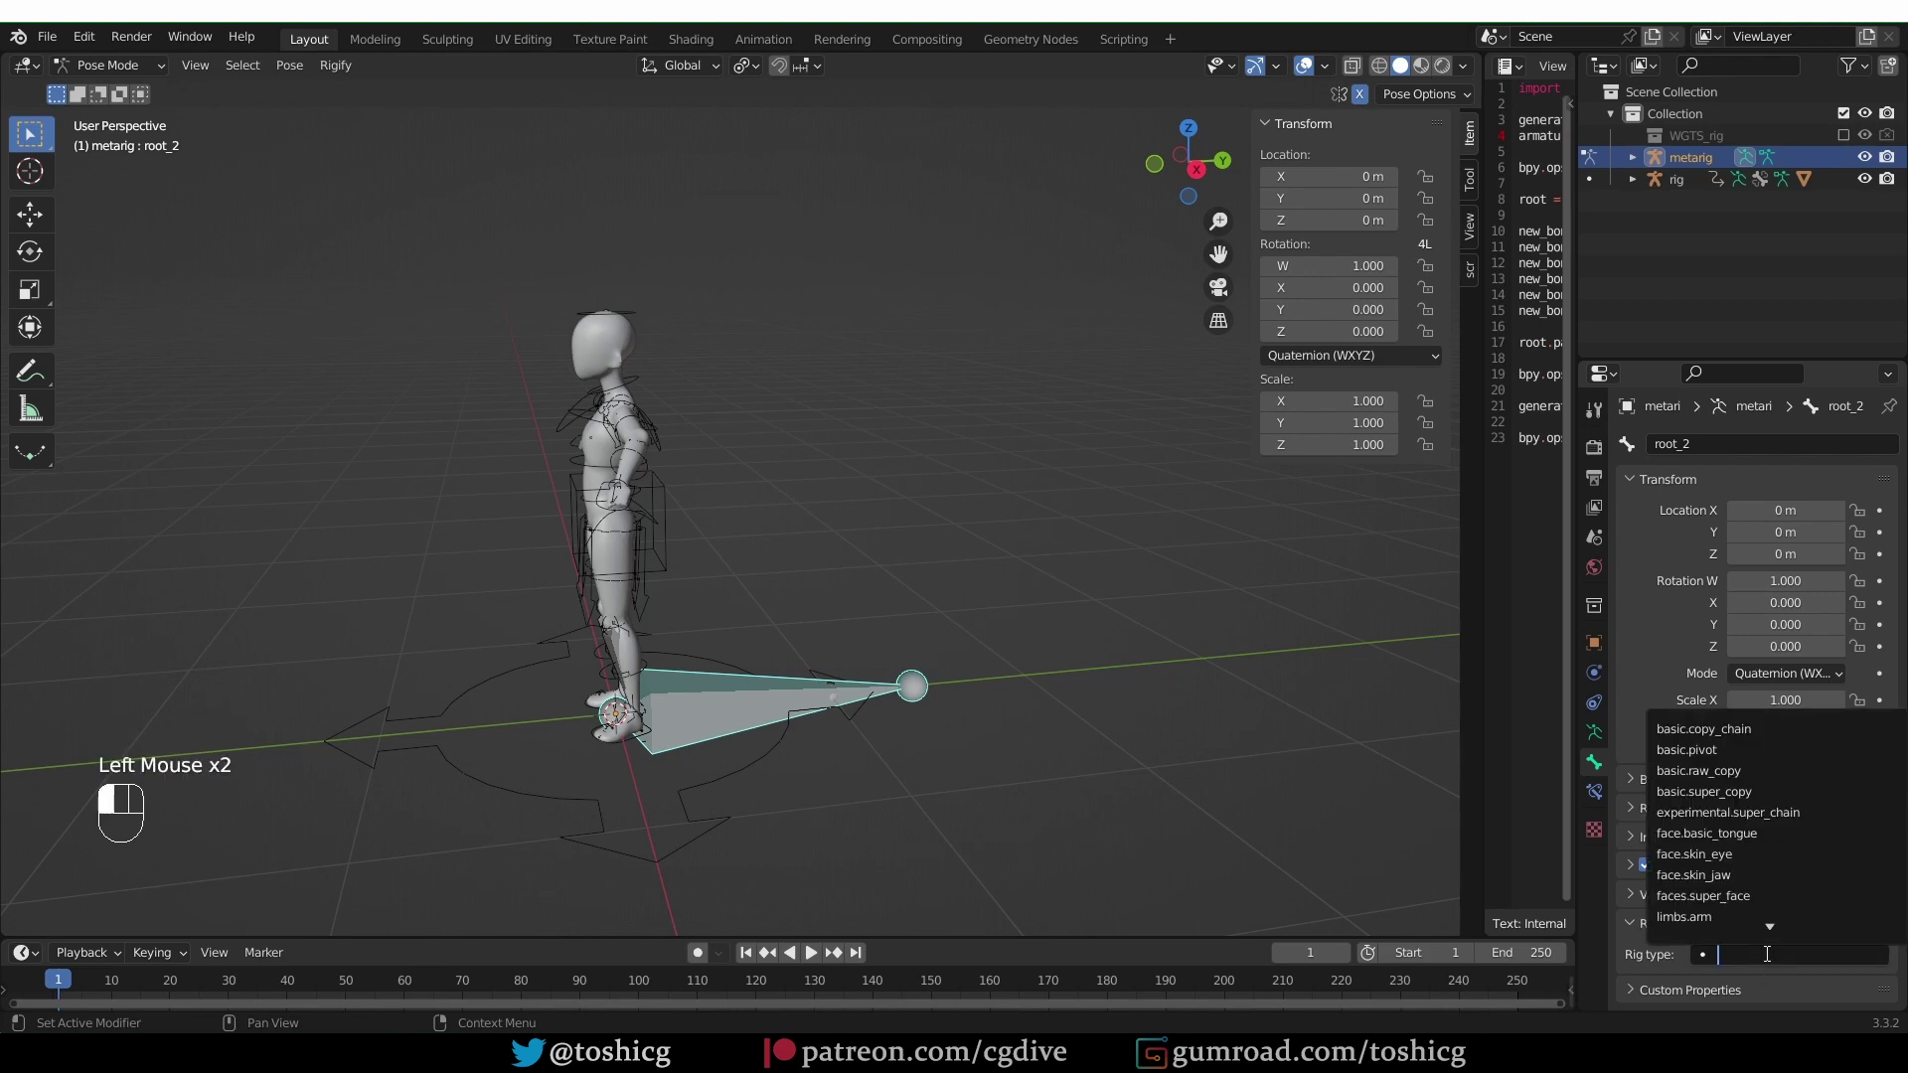
{"action": "left_click", "coordinate": [1774, 792]}
Turn off the Deform option in root_2's basic.super_copy settings and set its widget to diamond.
{"action": "scroll", "coordinate": [1739, 875], "scroll_direction": "down", "scroll_amount": 3}
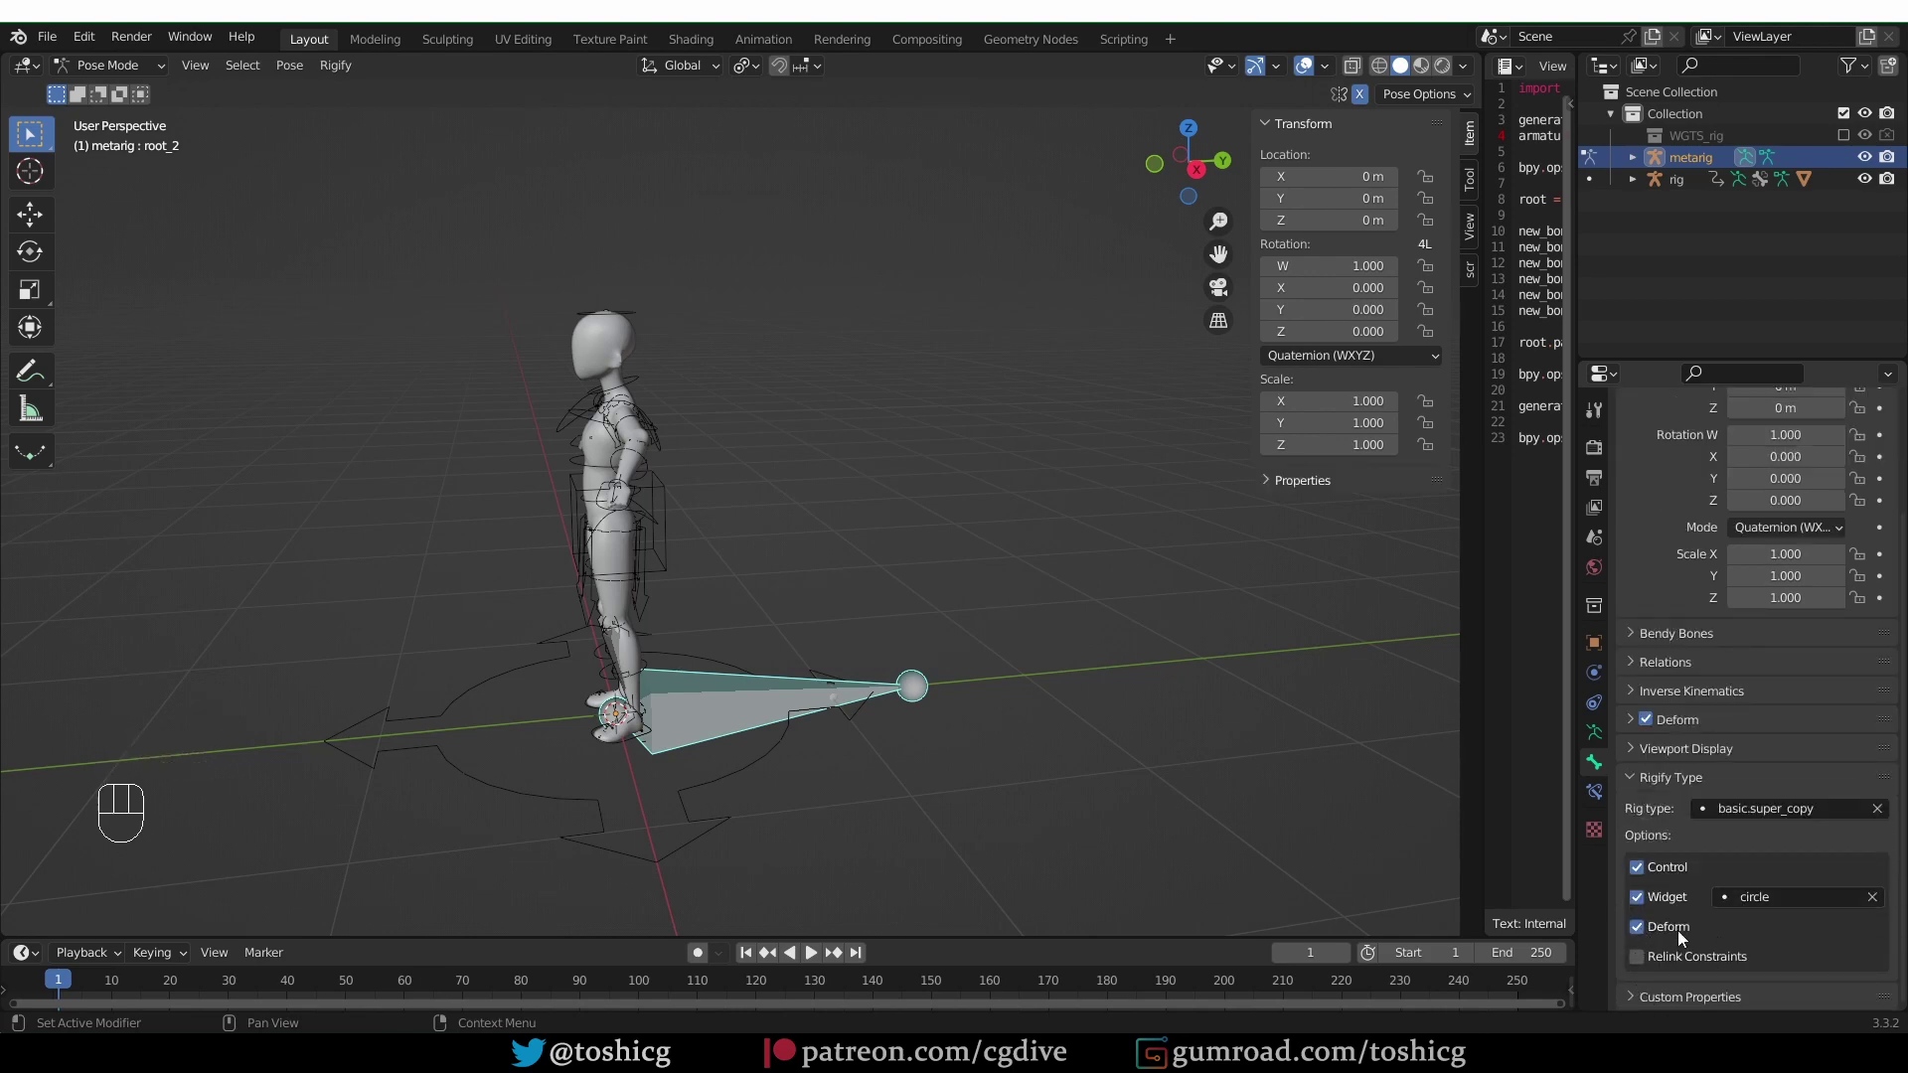
{"action": "left_click", "coordinate": [1648, 927]}
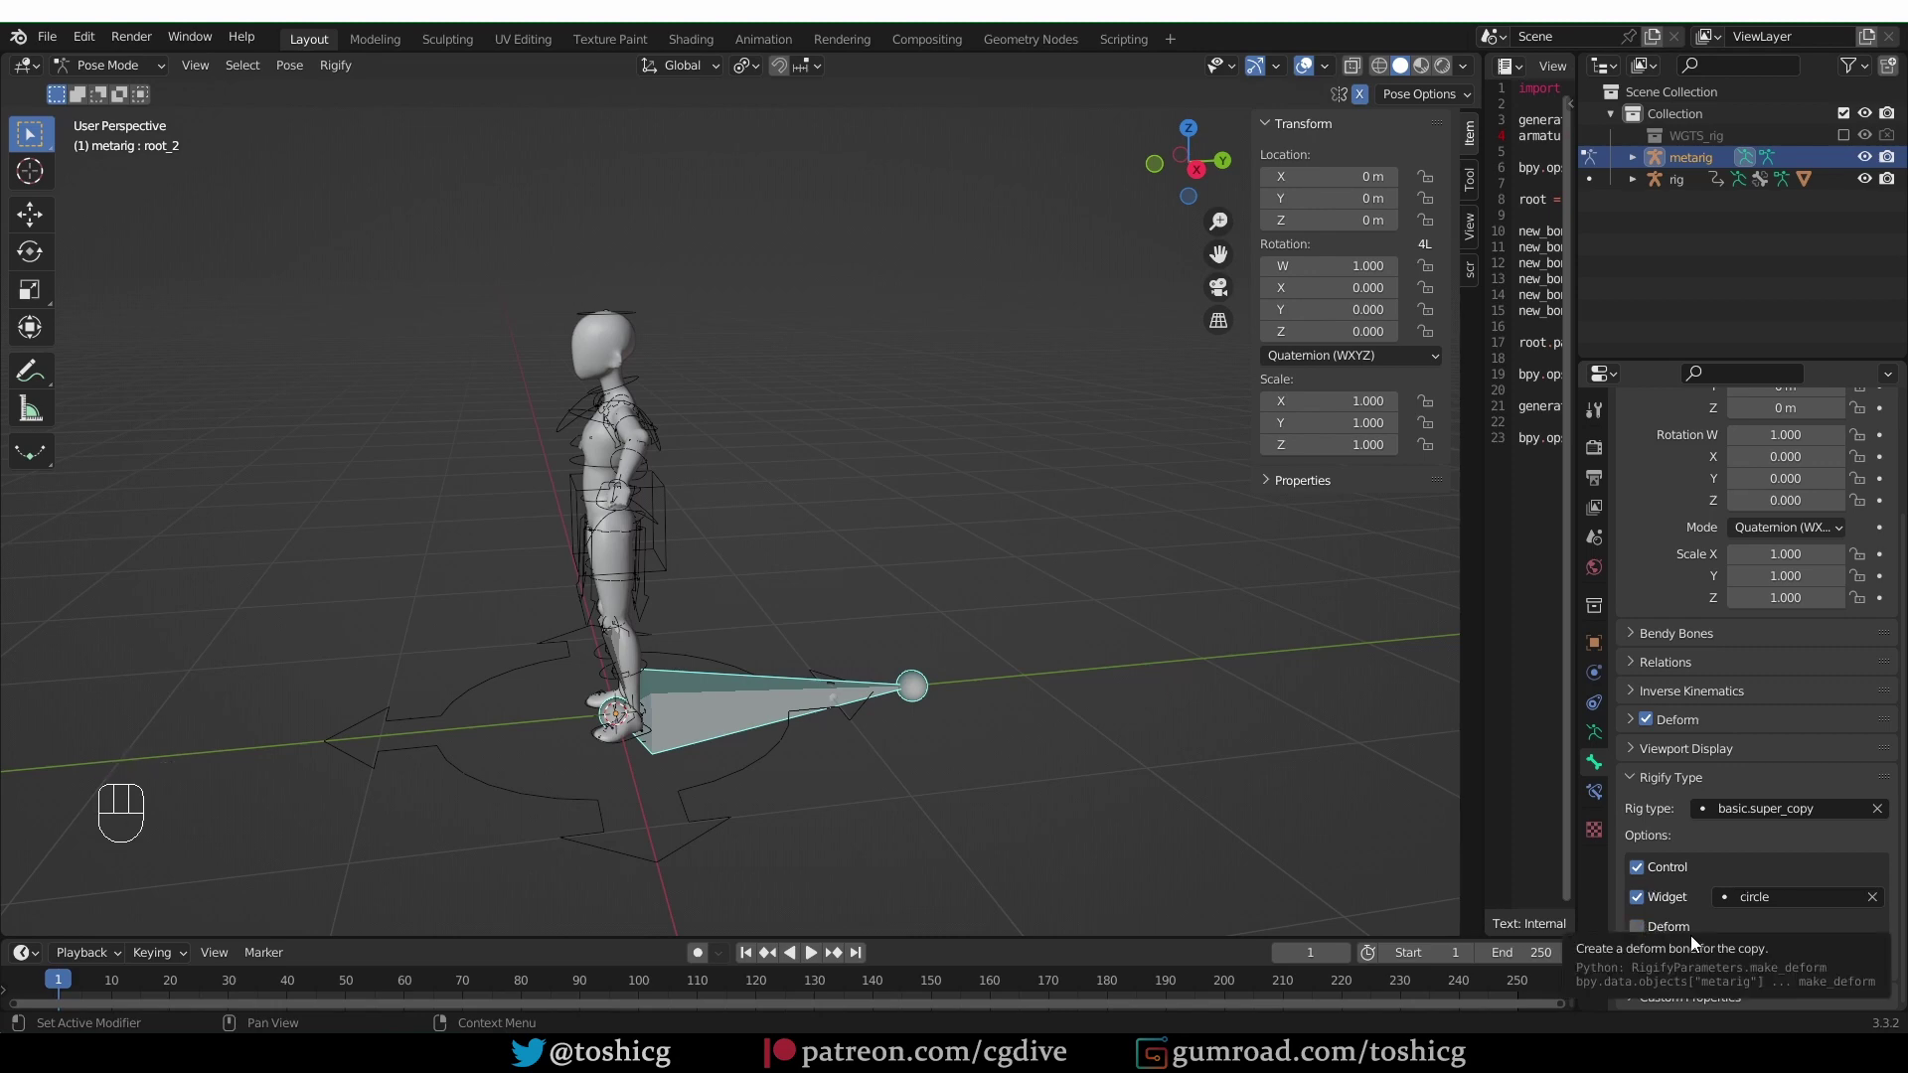
{"action": "left_click", "coordinate": [1757, 895]}
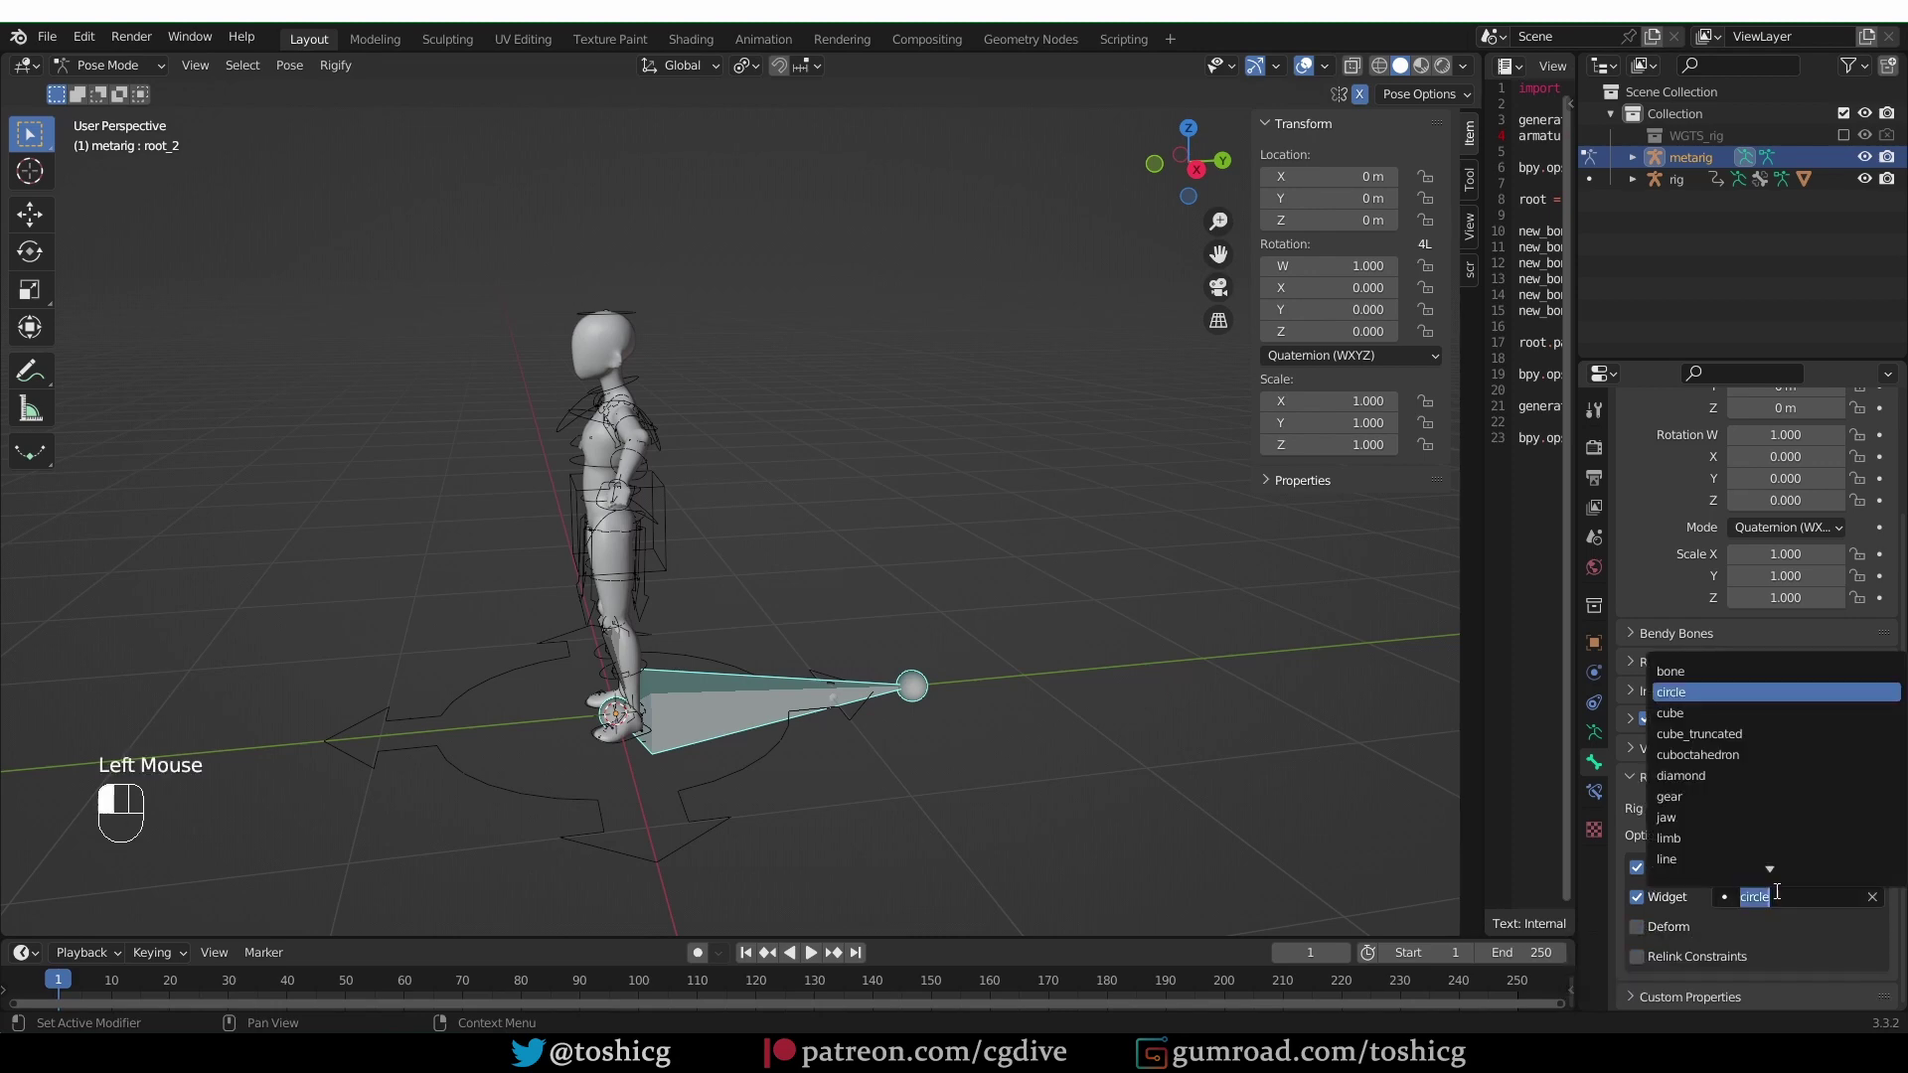
{"action": "left_click", "coordinate": [1774, 776]}
Enlarge the text editor and open the script 2_two_roots_in_metarig.
{"action": "left_click_drag", "start_coordinate": [1490, 699], "coordinate": [857, 636]}
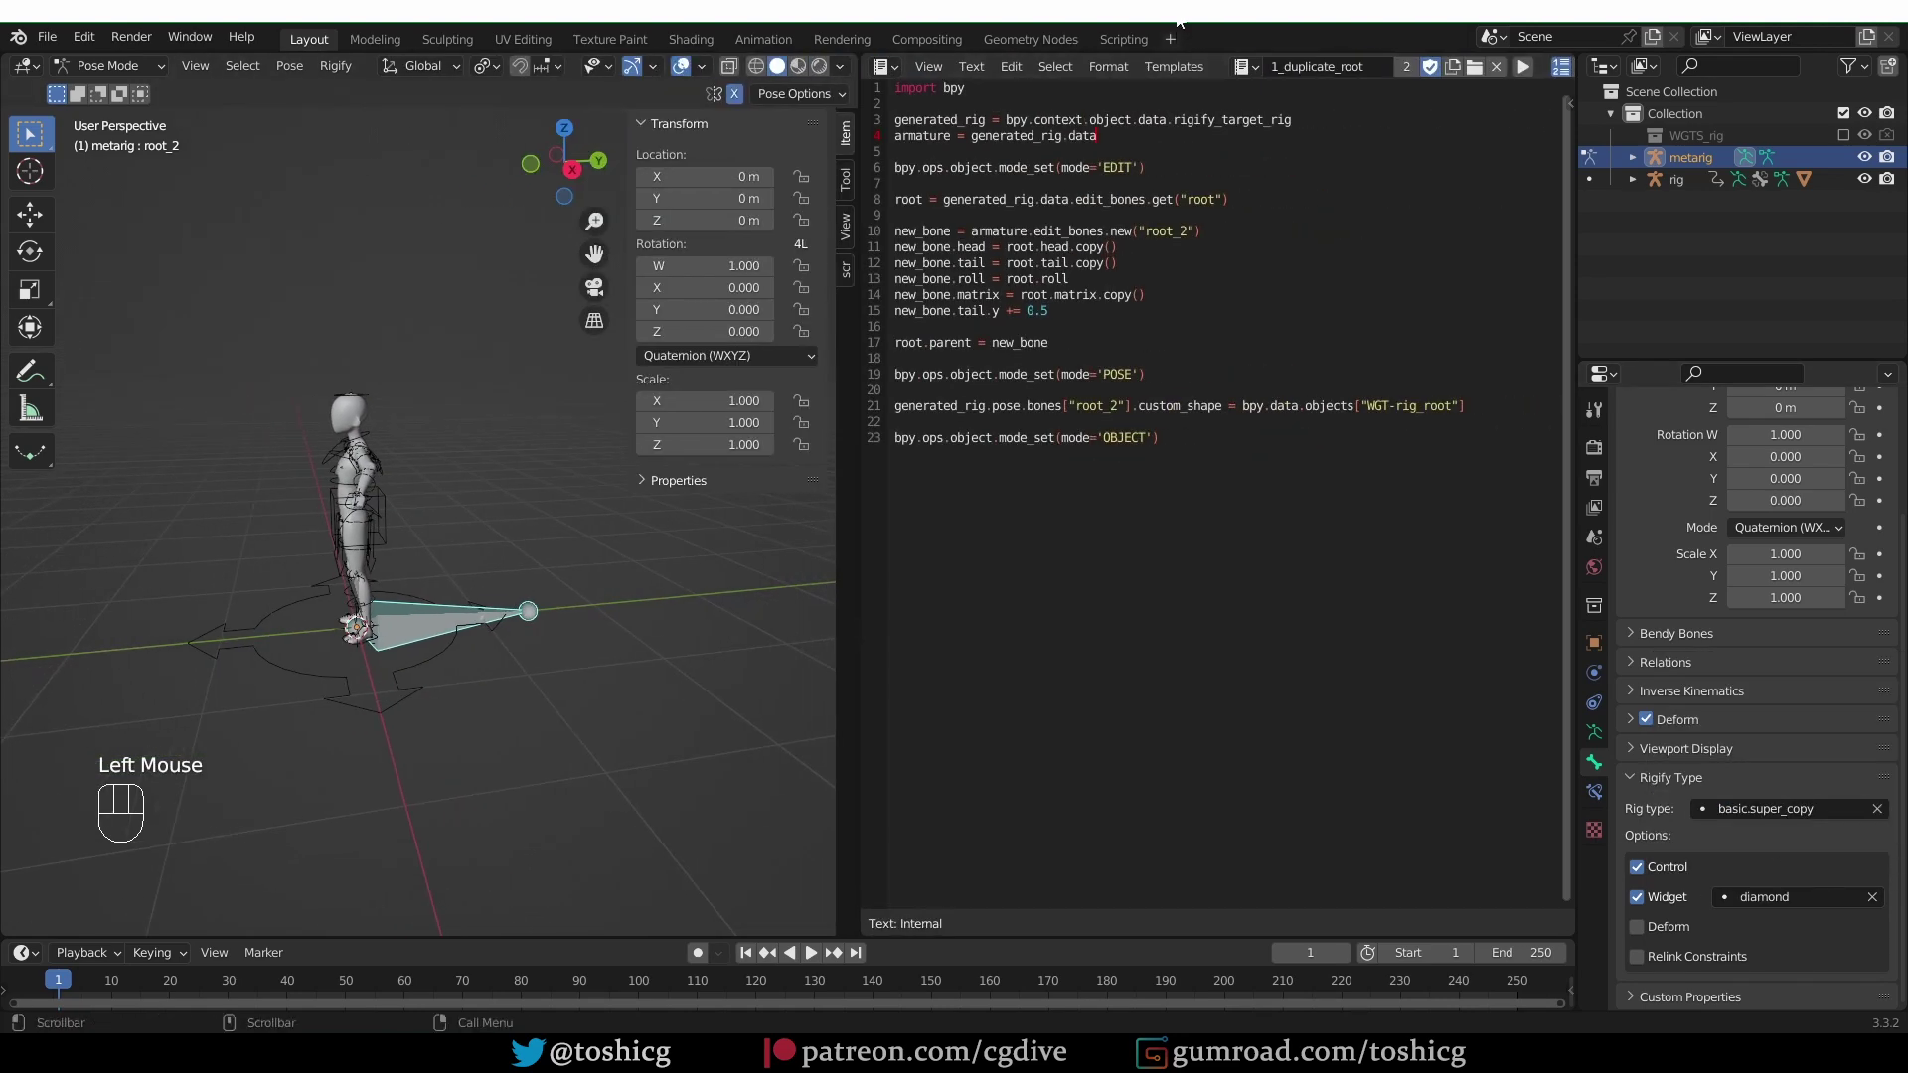
{"action": "left_click", "coordinate": [1246, 65]}
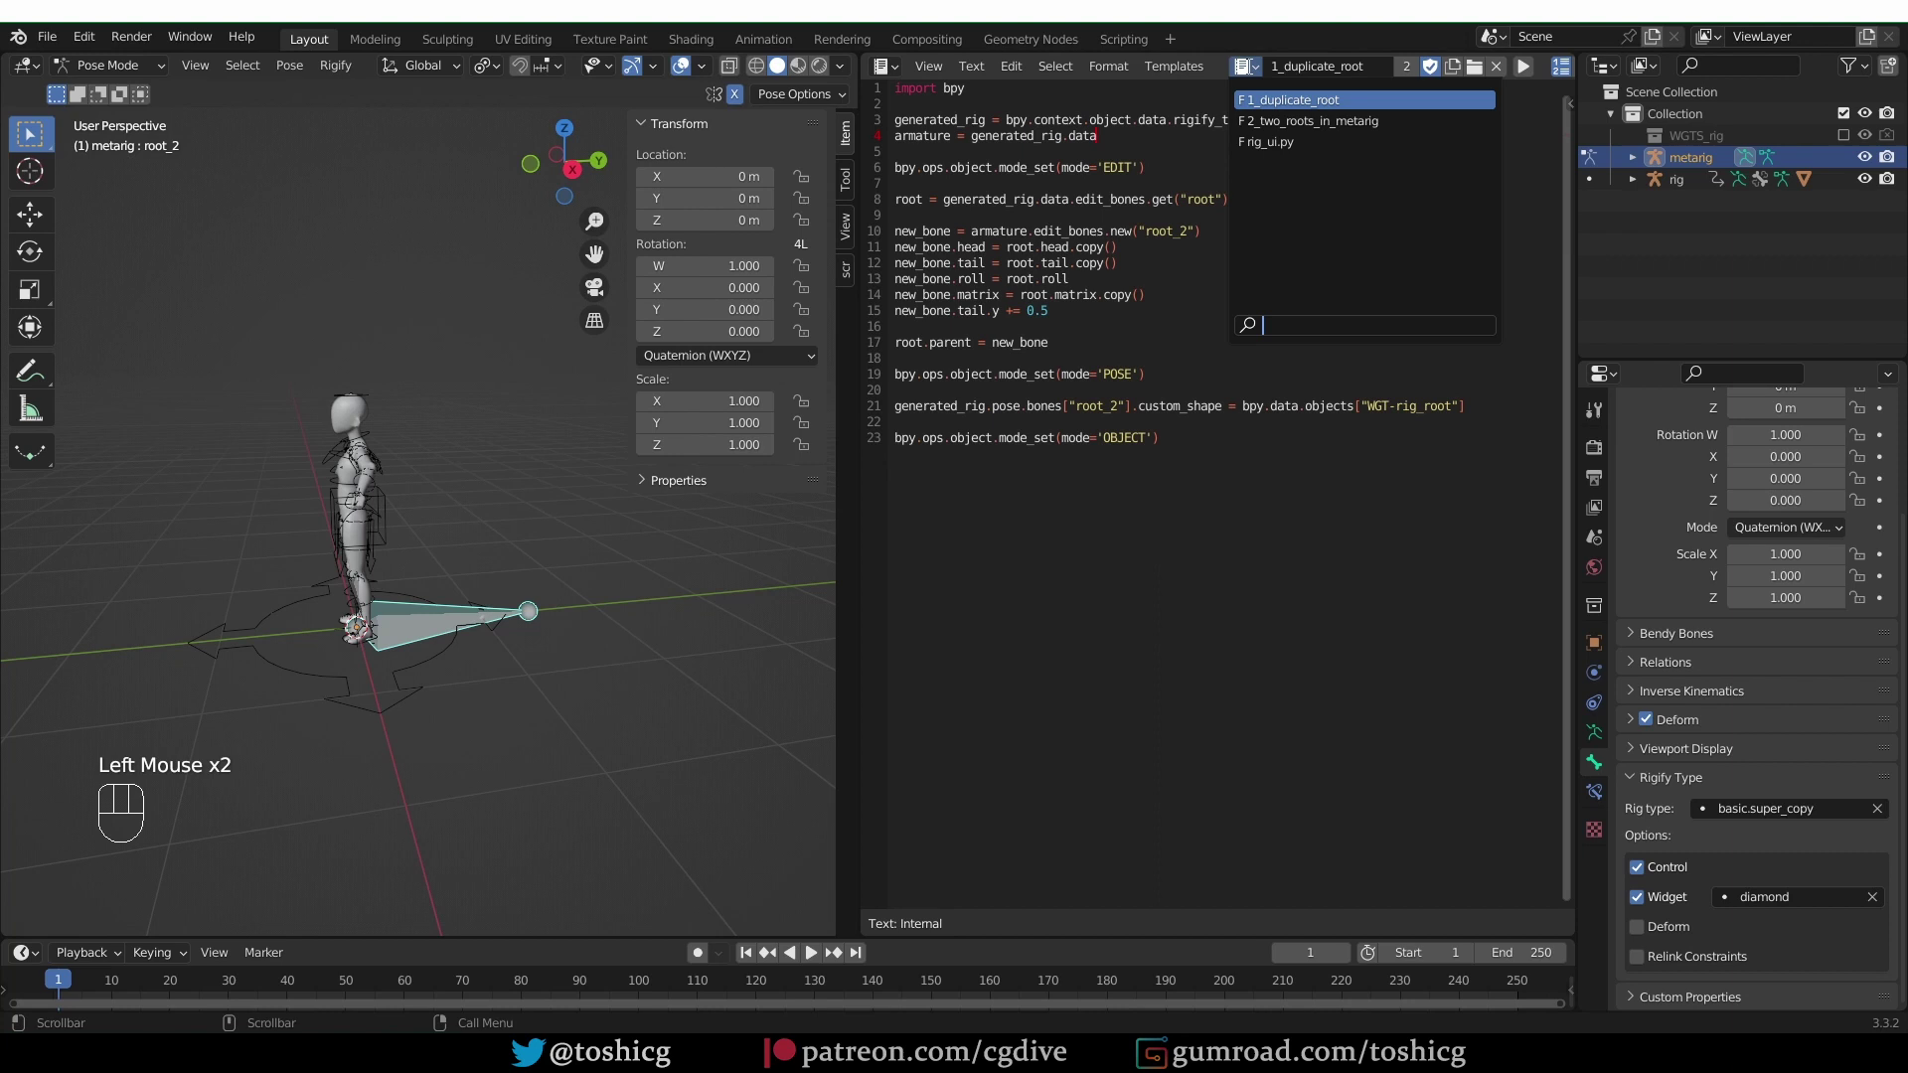
{"action": "left_click", "coordinate": [1366, 121]}
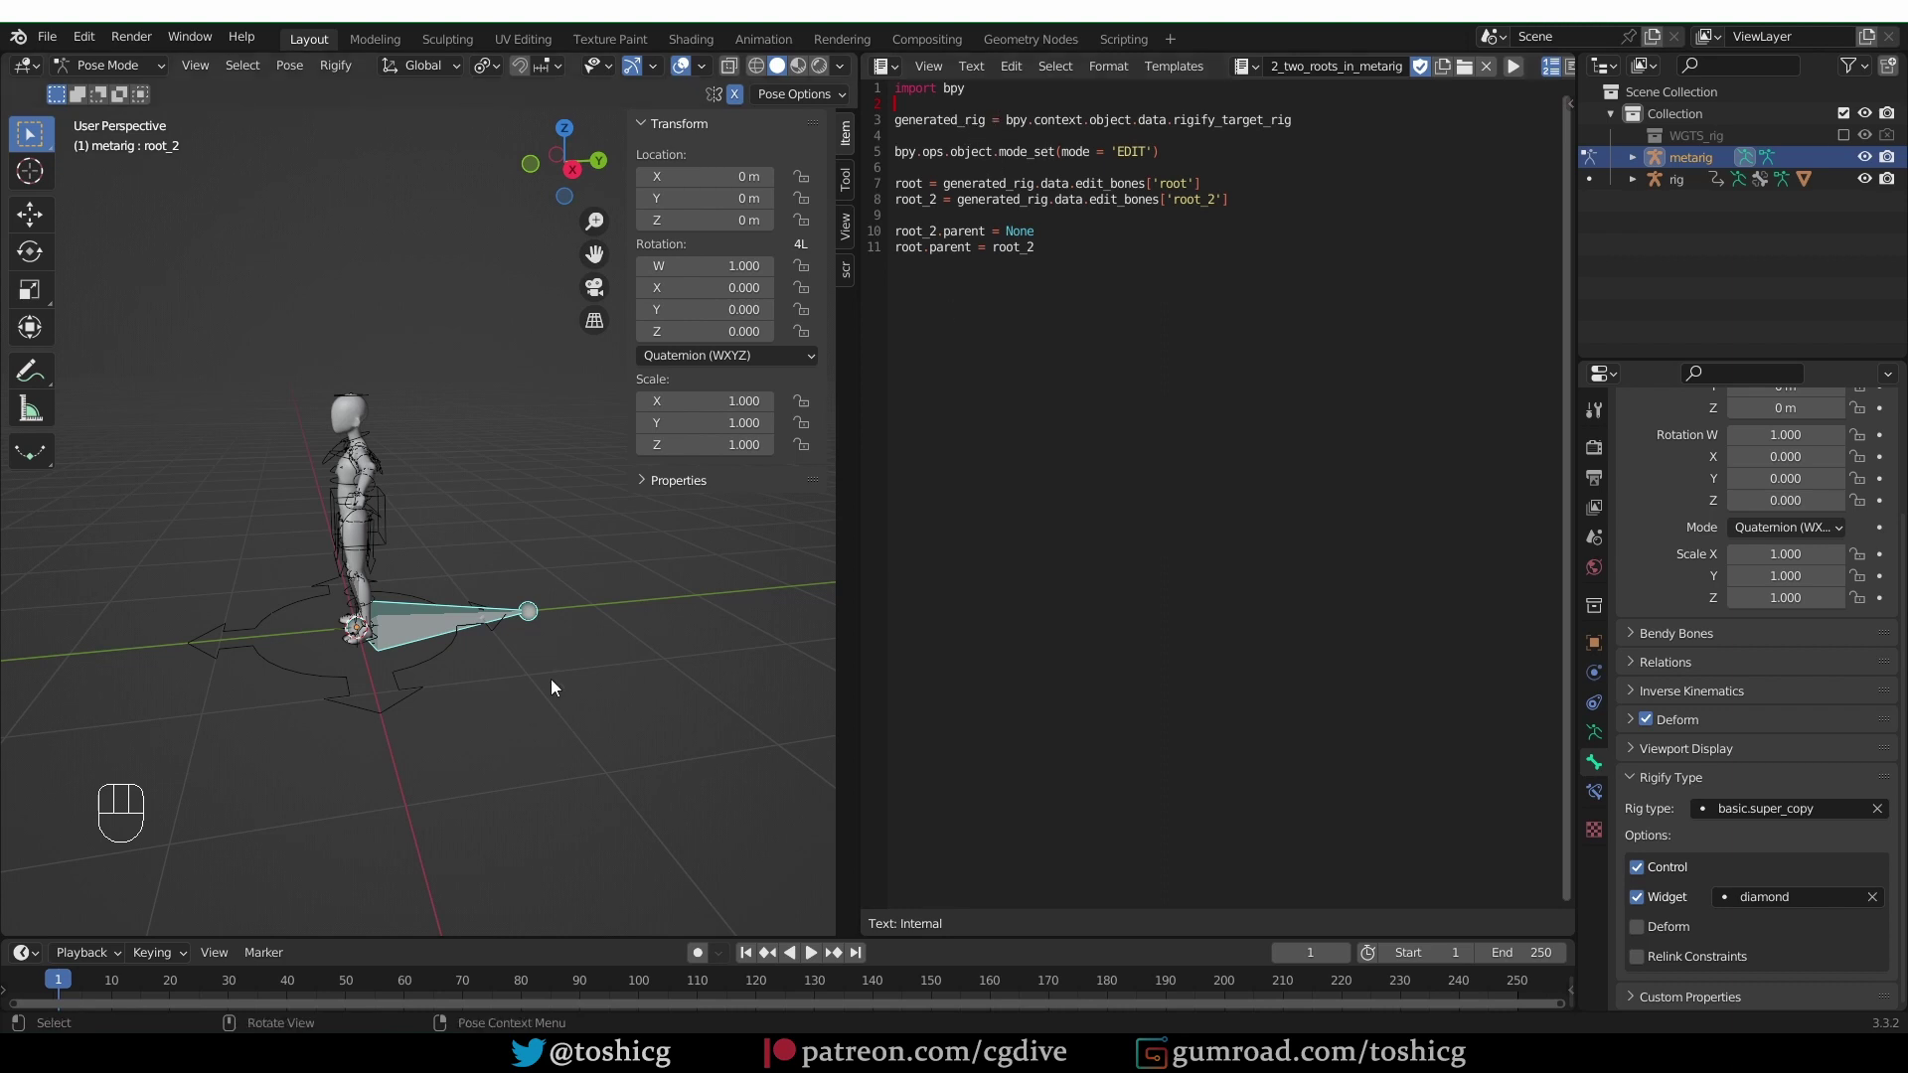
Return the metarig to Object Mode and bring up its advanced Rigify generation settings.
{"action": "middle_click_drag", "start_coordinate": [551, 678], "coordinate": [535, 653]}
{"action": "key", "text": "Tab"}
{"action": "left_click", "coordinate": [298, 664]}
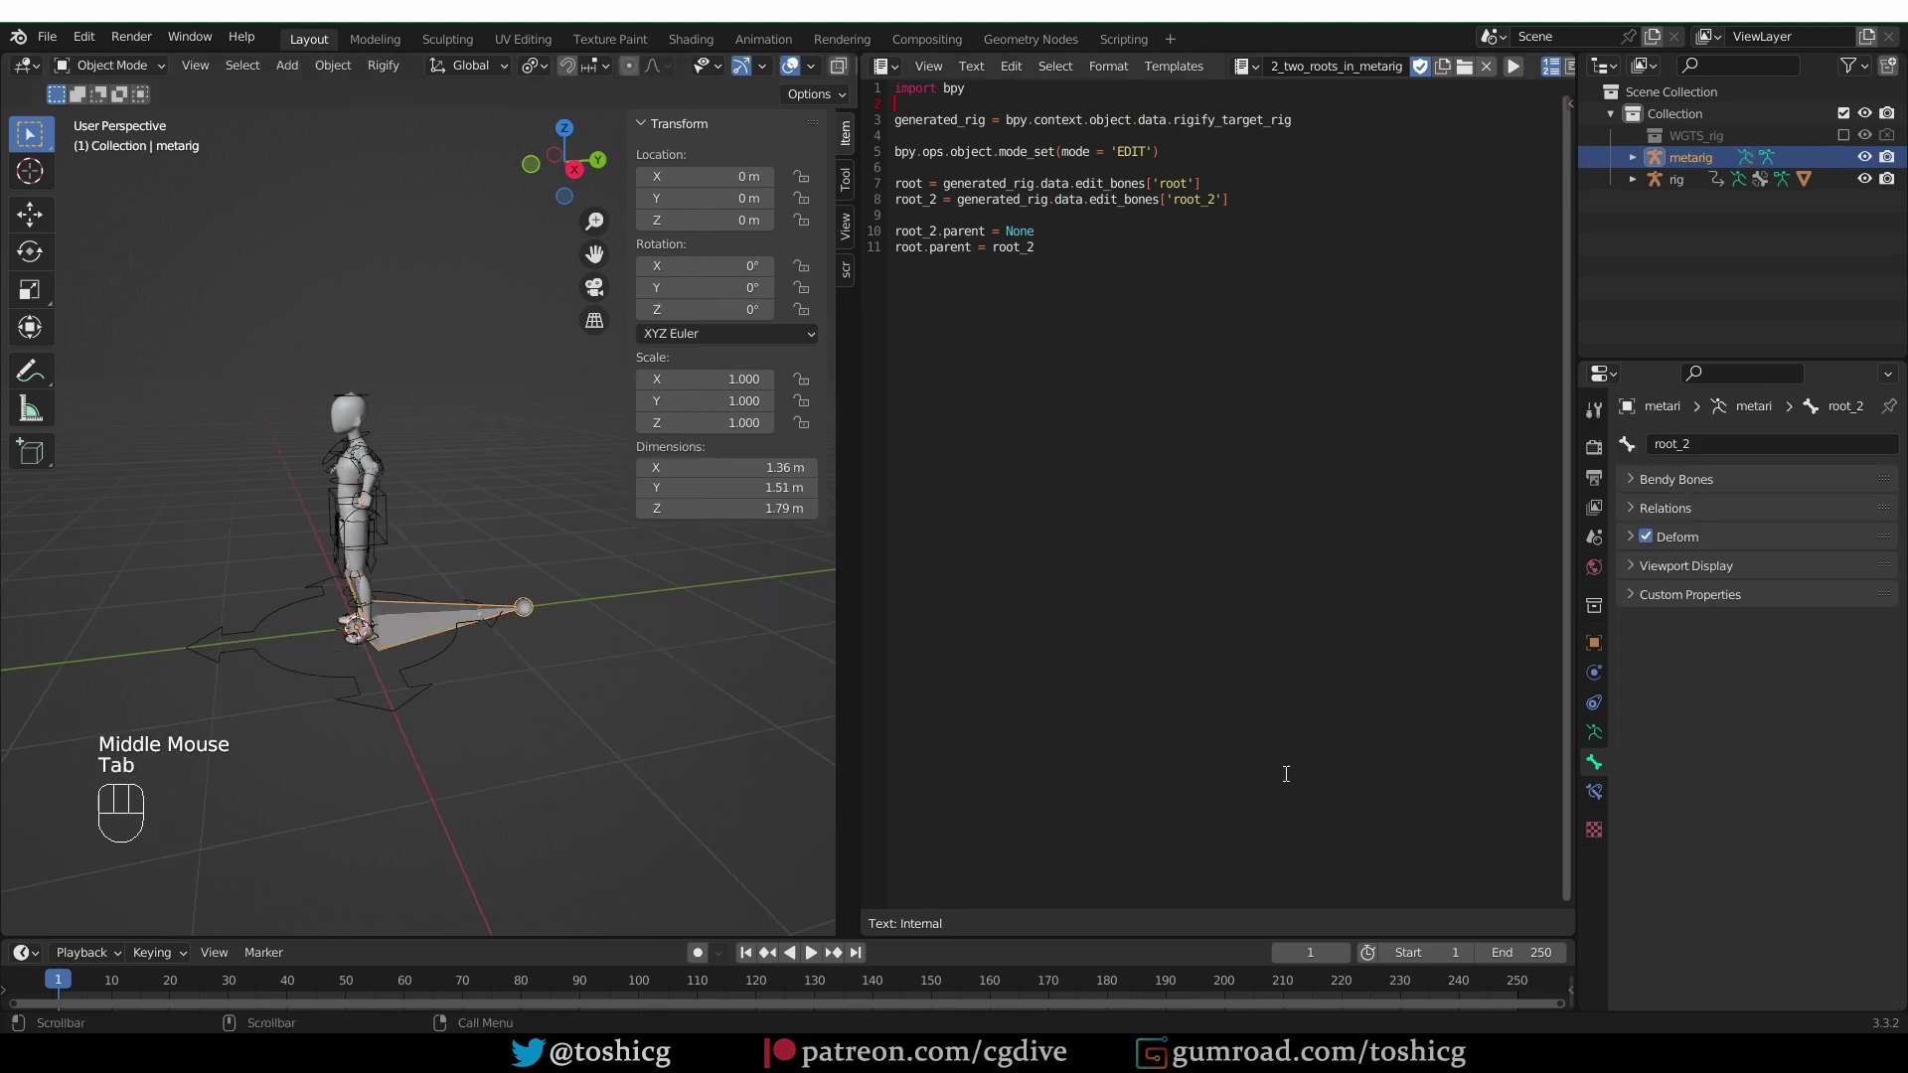
{"action": "left_click", "coordinate": [1595, 731]}
{"action": "scroll", "coordinate": [1709, 867], "scroll_direction": "down", "scroll_amount": 5}
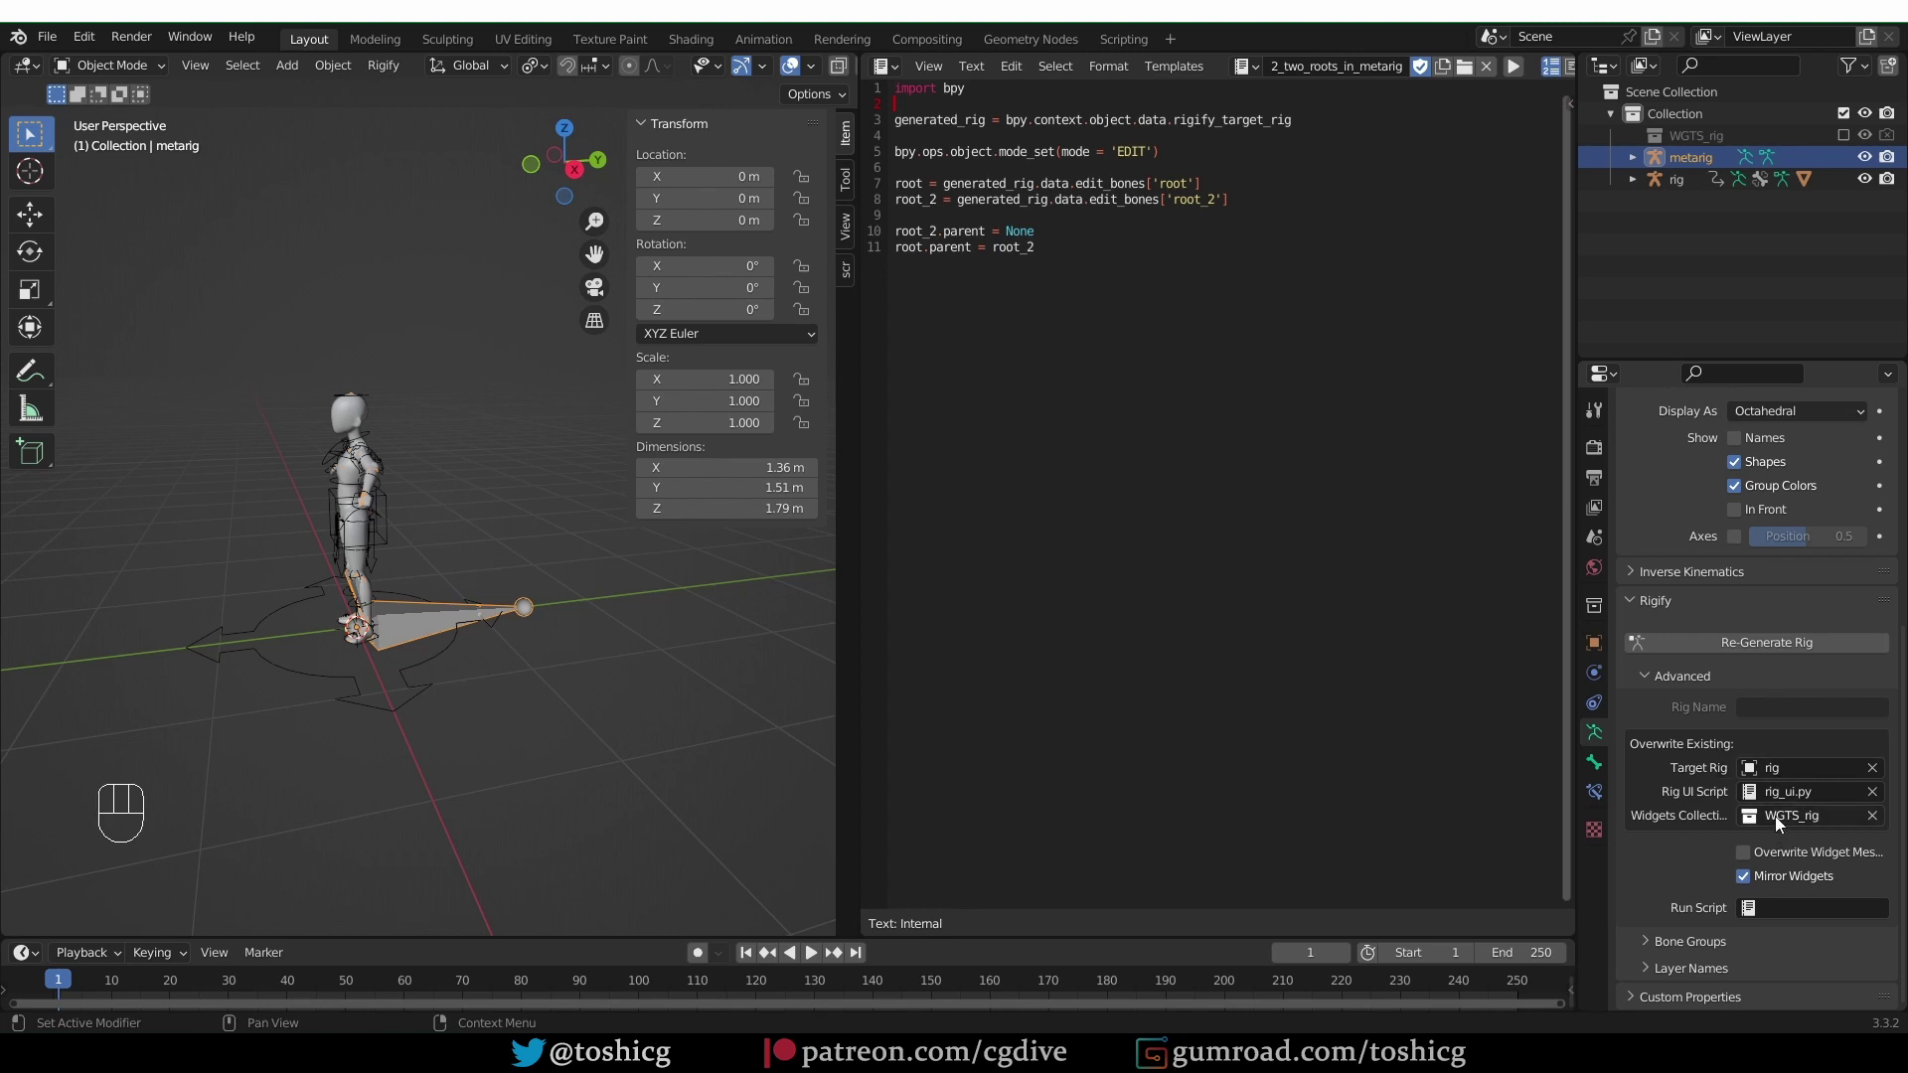
Examine the script's target rig reference, its root and root_2 edit bone lookups, and the final parenting lines.
{"action": "left_click_drag", "start_coordinate": [1006, 120], "coordinate": [1292, 119]}
{"action": "left_click", "coordinate": [1057, 117]}
{"action": "left_click_drag", "start_coordinate": [1006, 119], "coordinate": [1295, 120]}
{"action": "left_click", "coordinate": [1011, 135]}
{"action": "double_click", "coordinate": [1171, 184]}
{"action": "left_click", "coordinate": [1225, 216]}
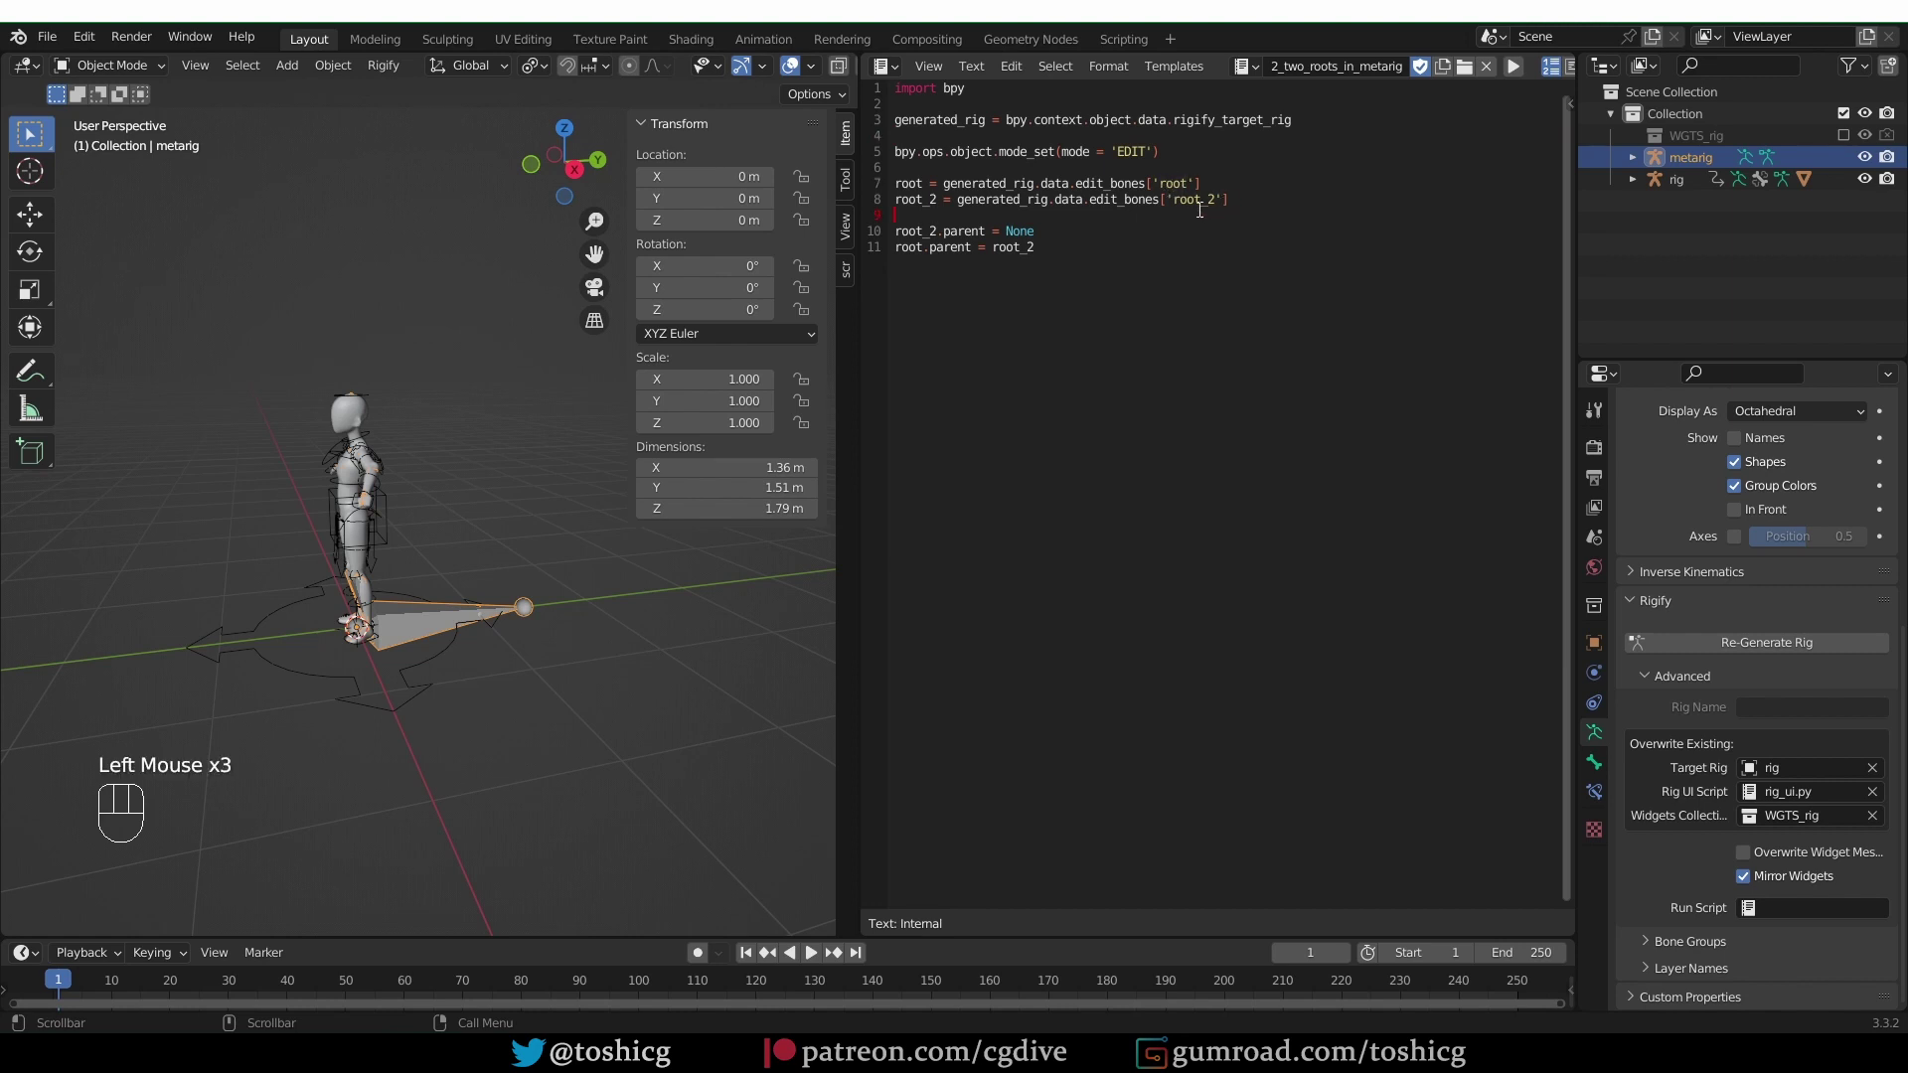
{"action": "left_click", "coordinate": [1174, 203]}
{"action": "double_click", "coordinate": [1193, 202]}
{"action": "left_click", "coordinate": [1218, 227]}
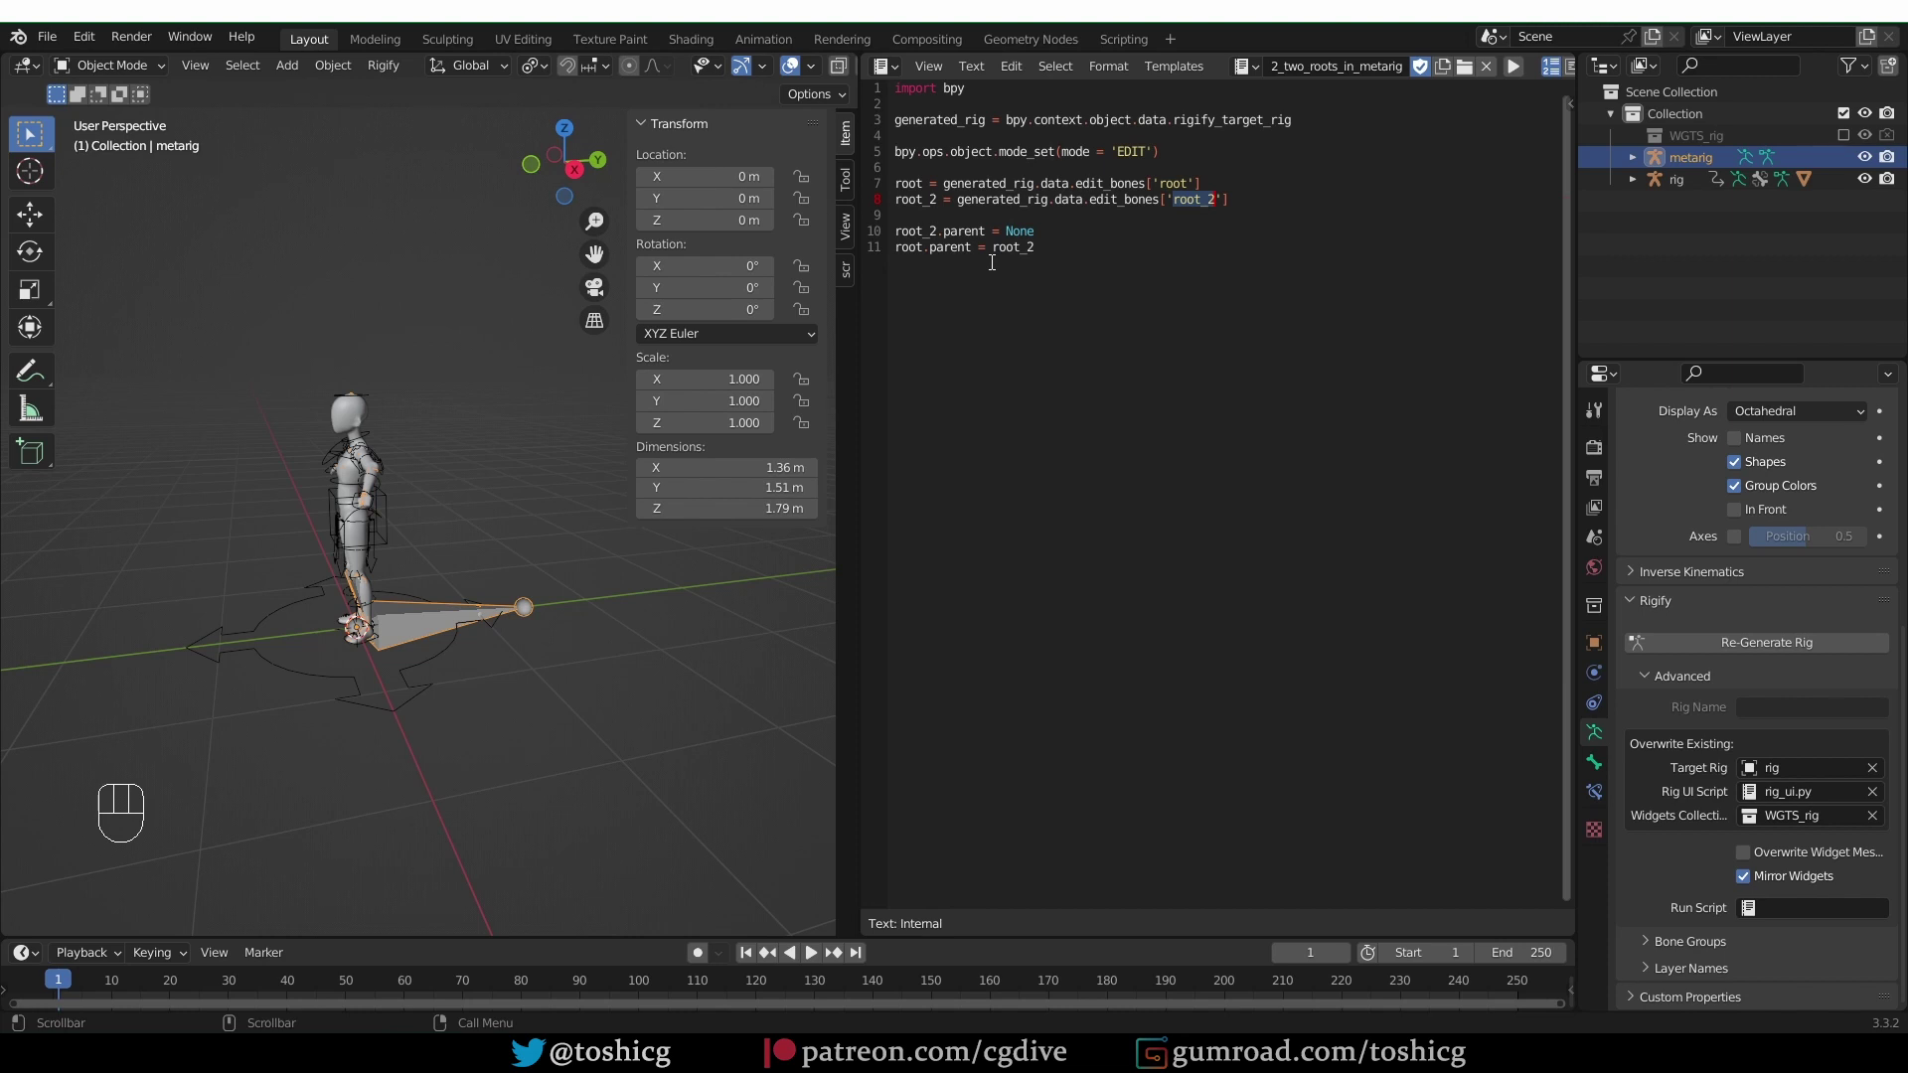
{"action": "double_click", "coordinate": [1037, 251]}
{"action": "left_click", "coordinate": [1037, 250]}
{"action": "left_click", "coordinate": [1037, 250]}
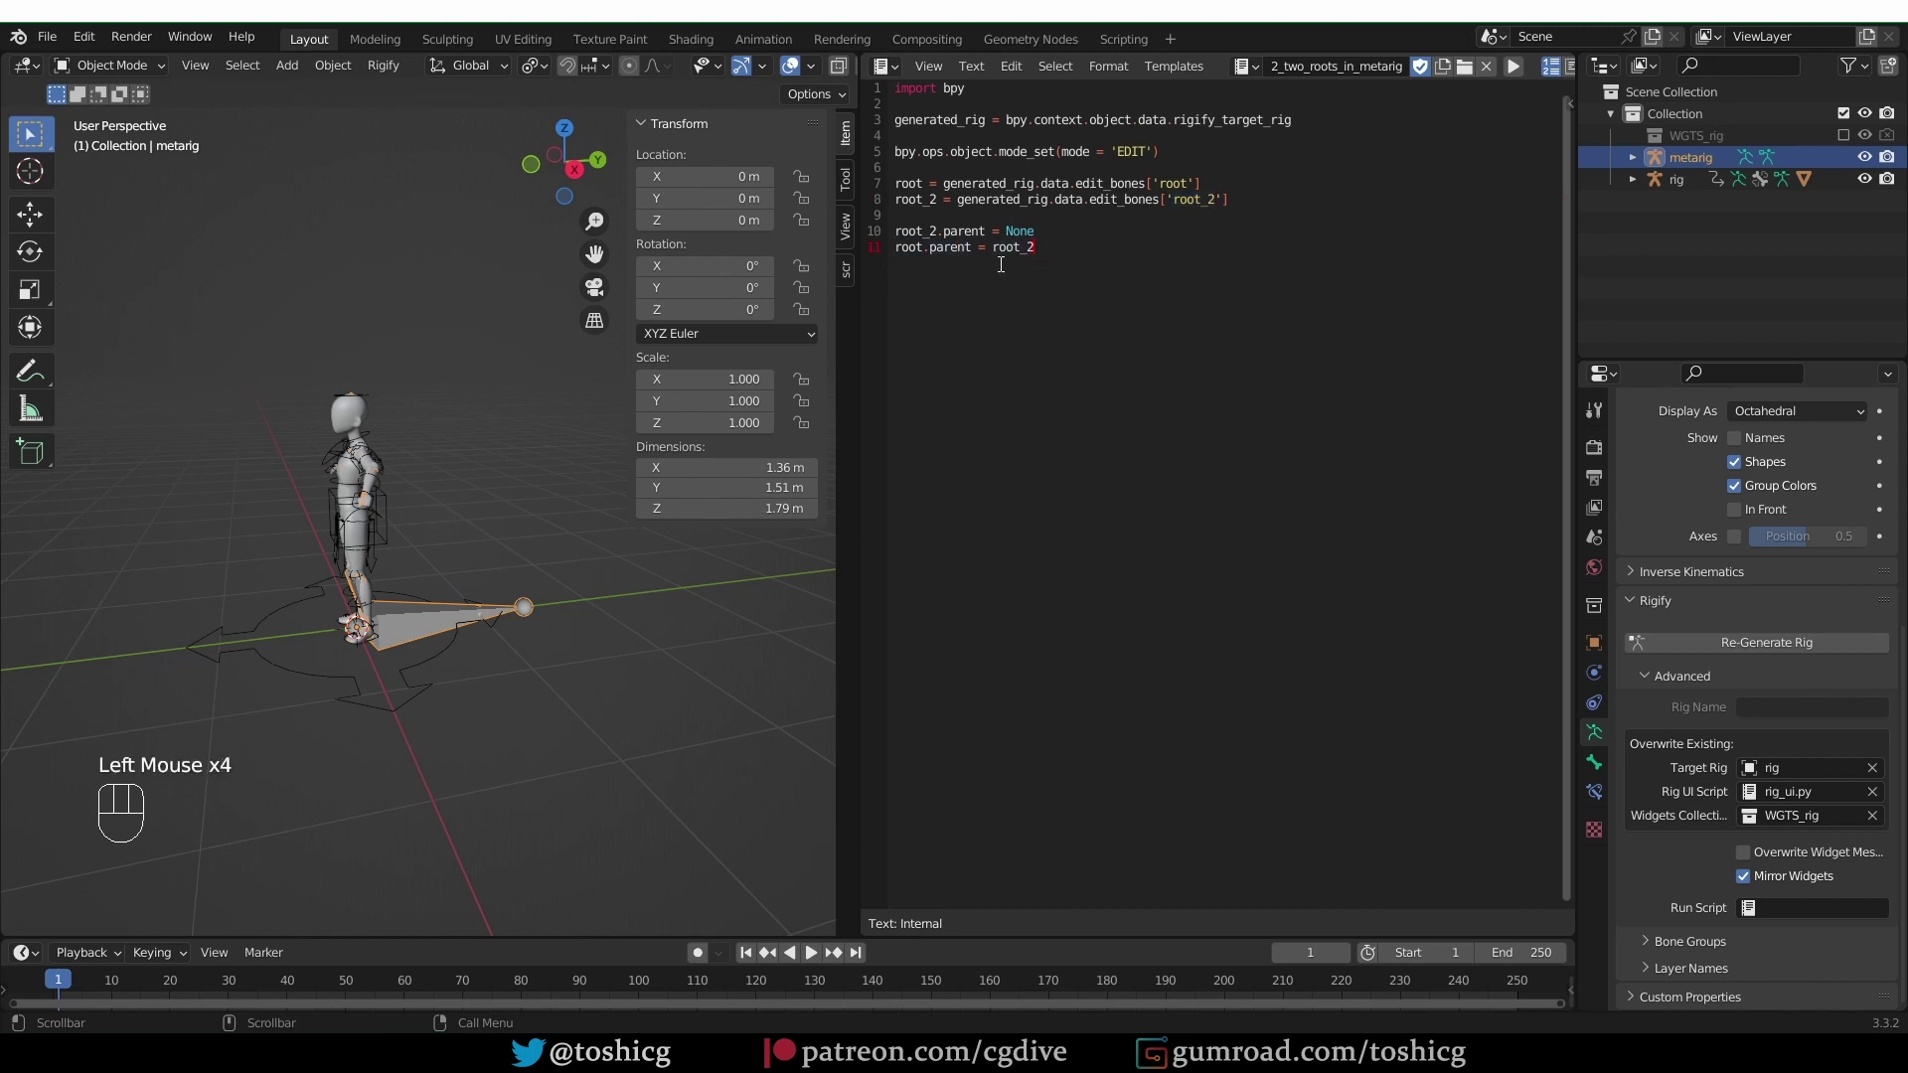
Assign 2_two_roots_in_metarig as the metarig's run script and re-generate the rig.
{"action": "left_click", "coordinate": [1789, 908]}
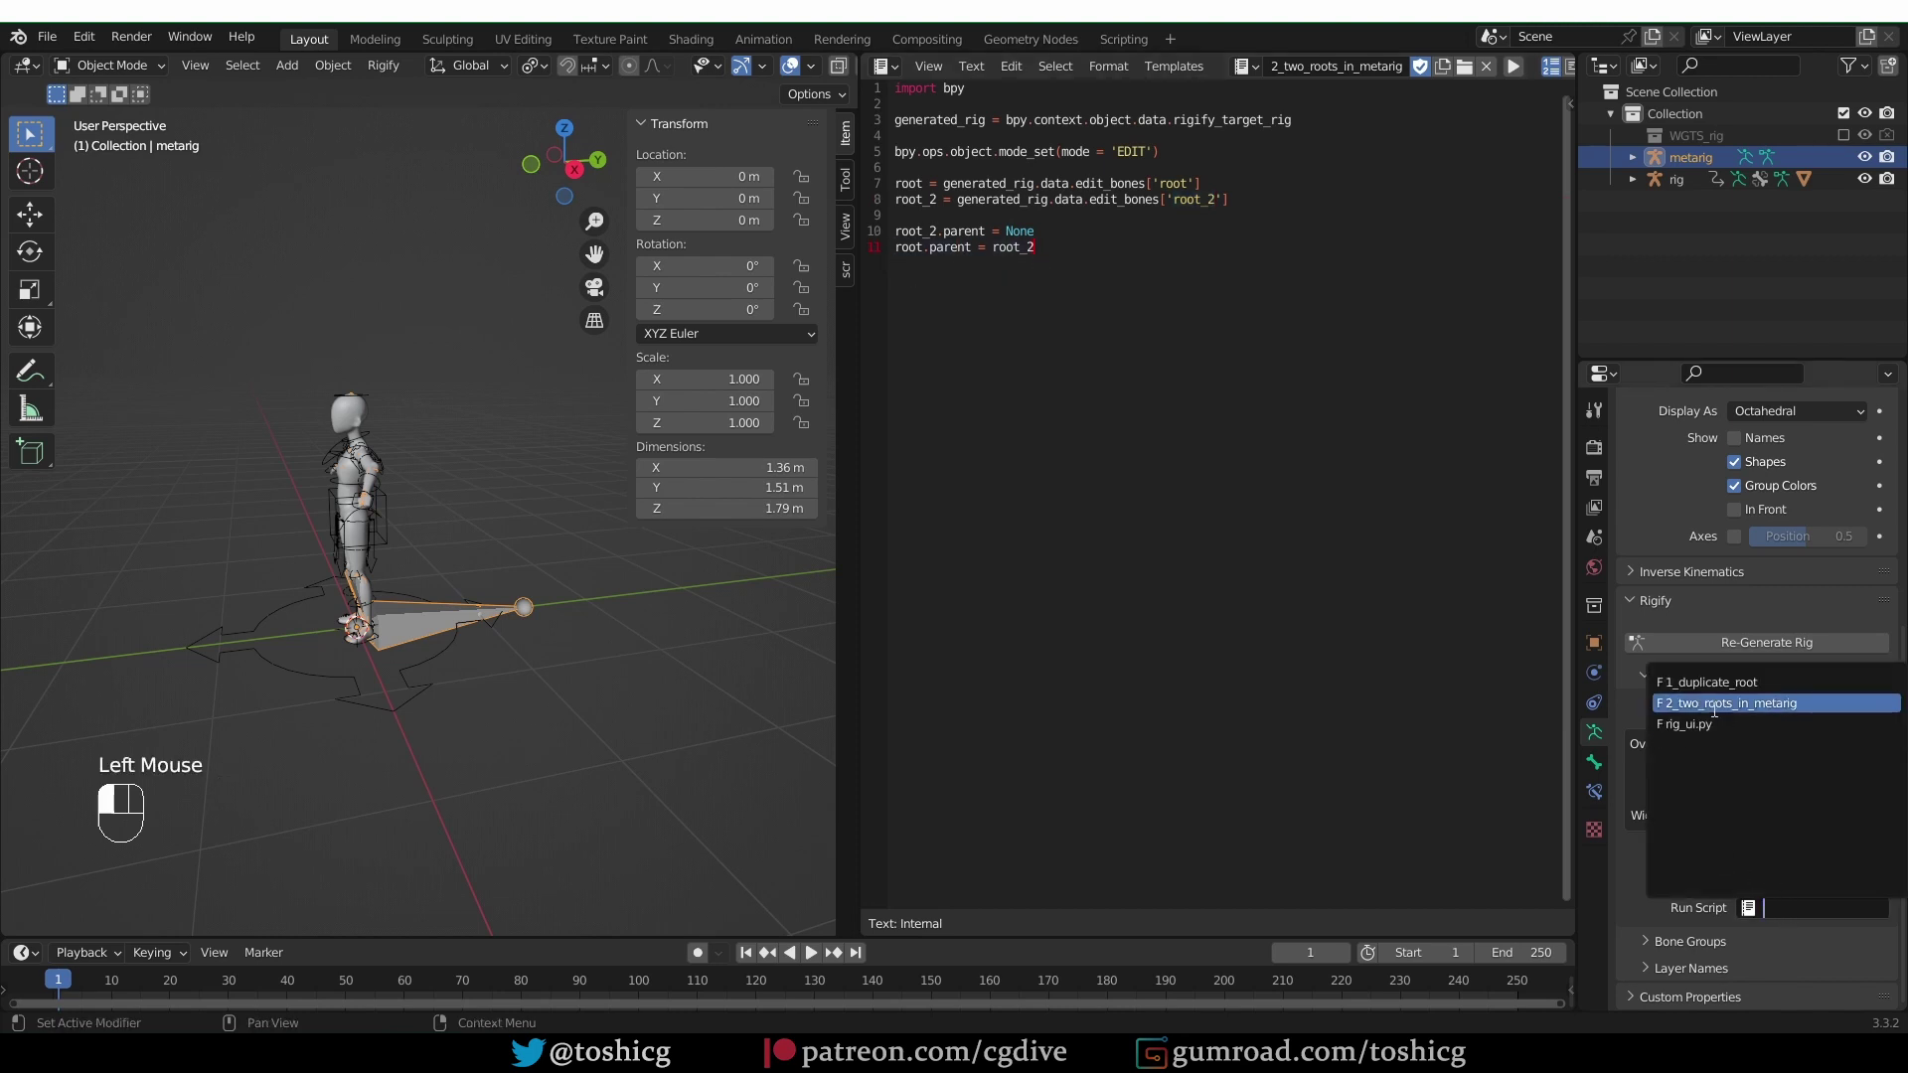
{"action": "left_click", "coordinate": [1792, 704]}
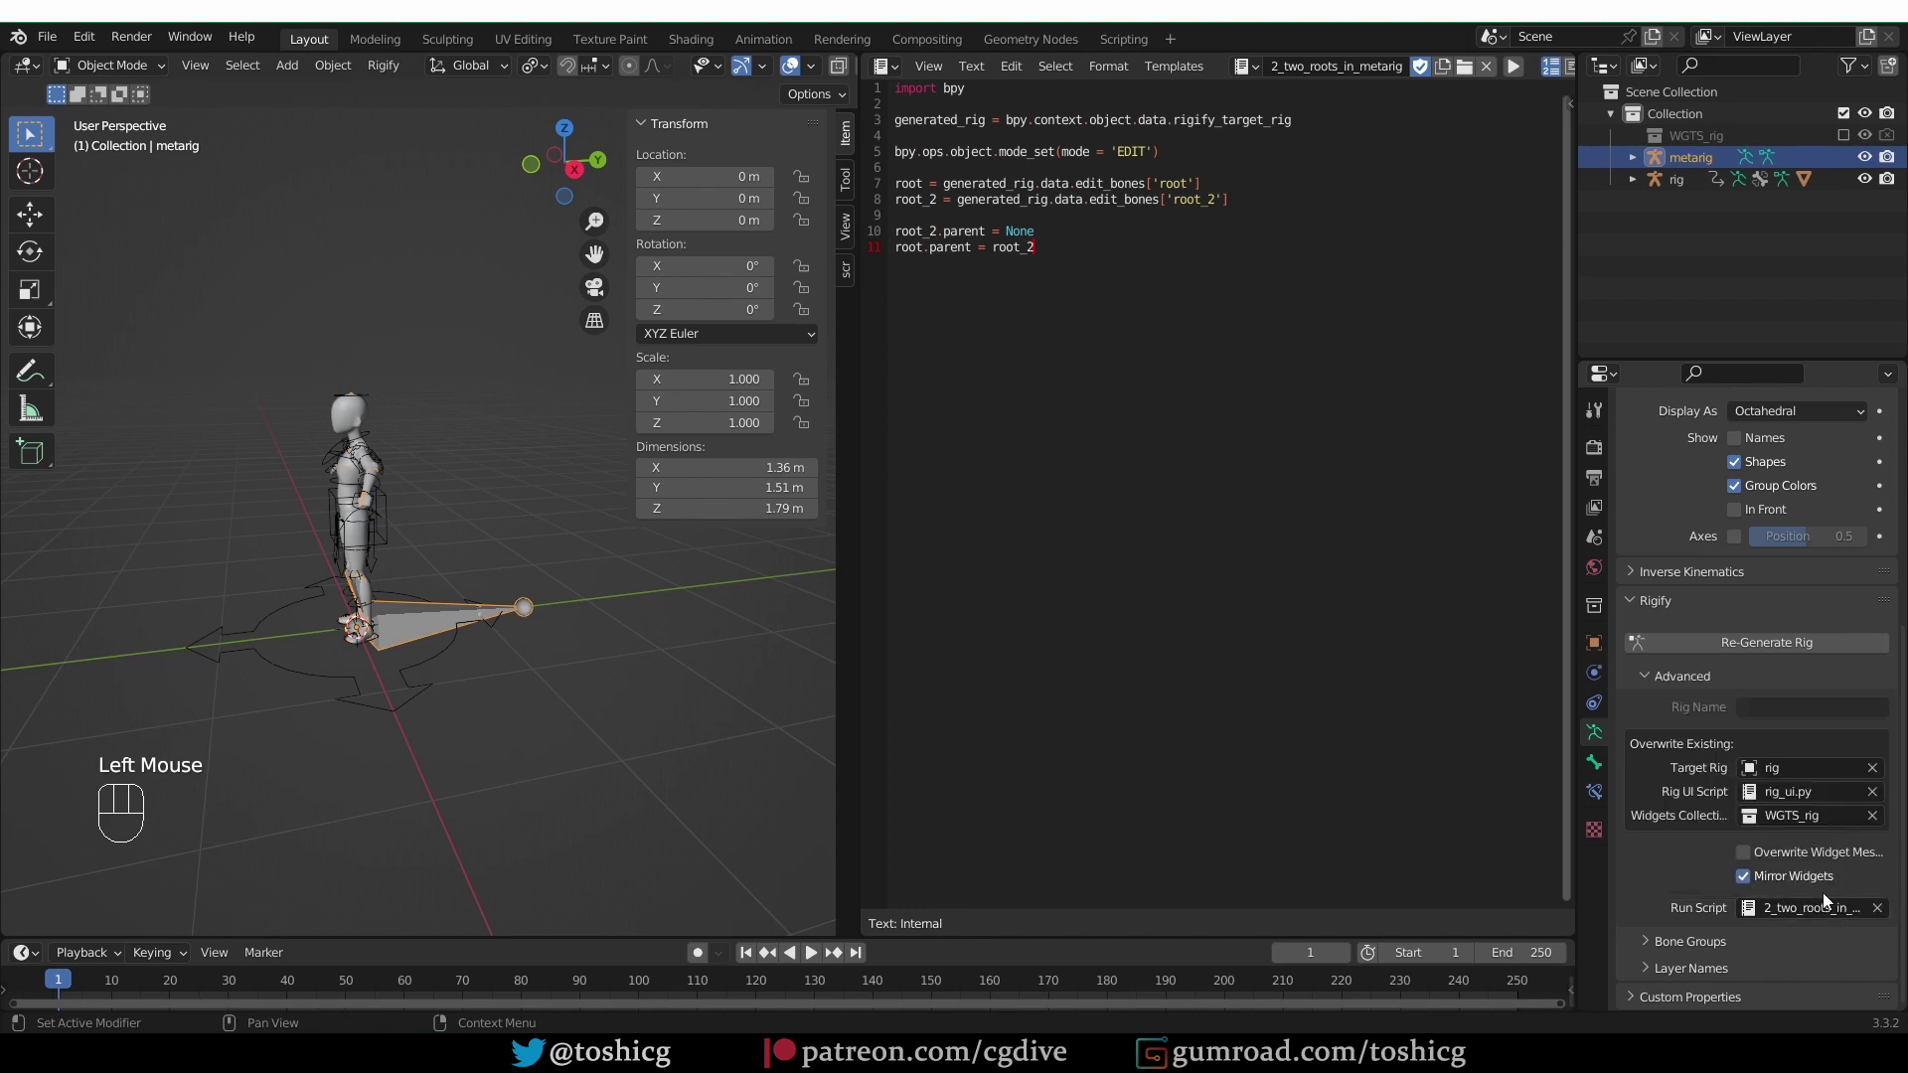
{"action": "left_click", "coordinate": [1767, 643]}
{"action": "middle_click_drag", "start_coordinate": [403, 519], "coordinate": [425, 516]}
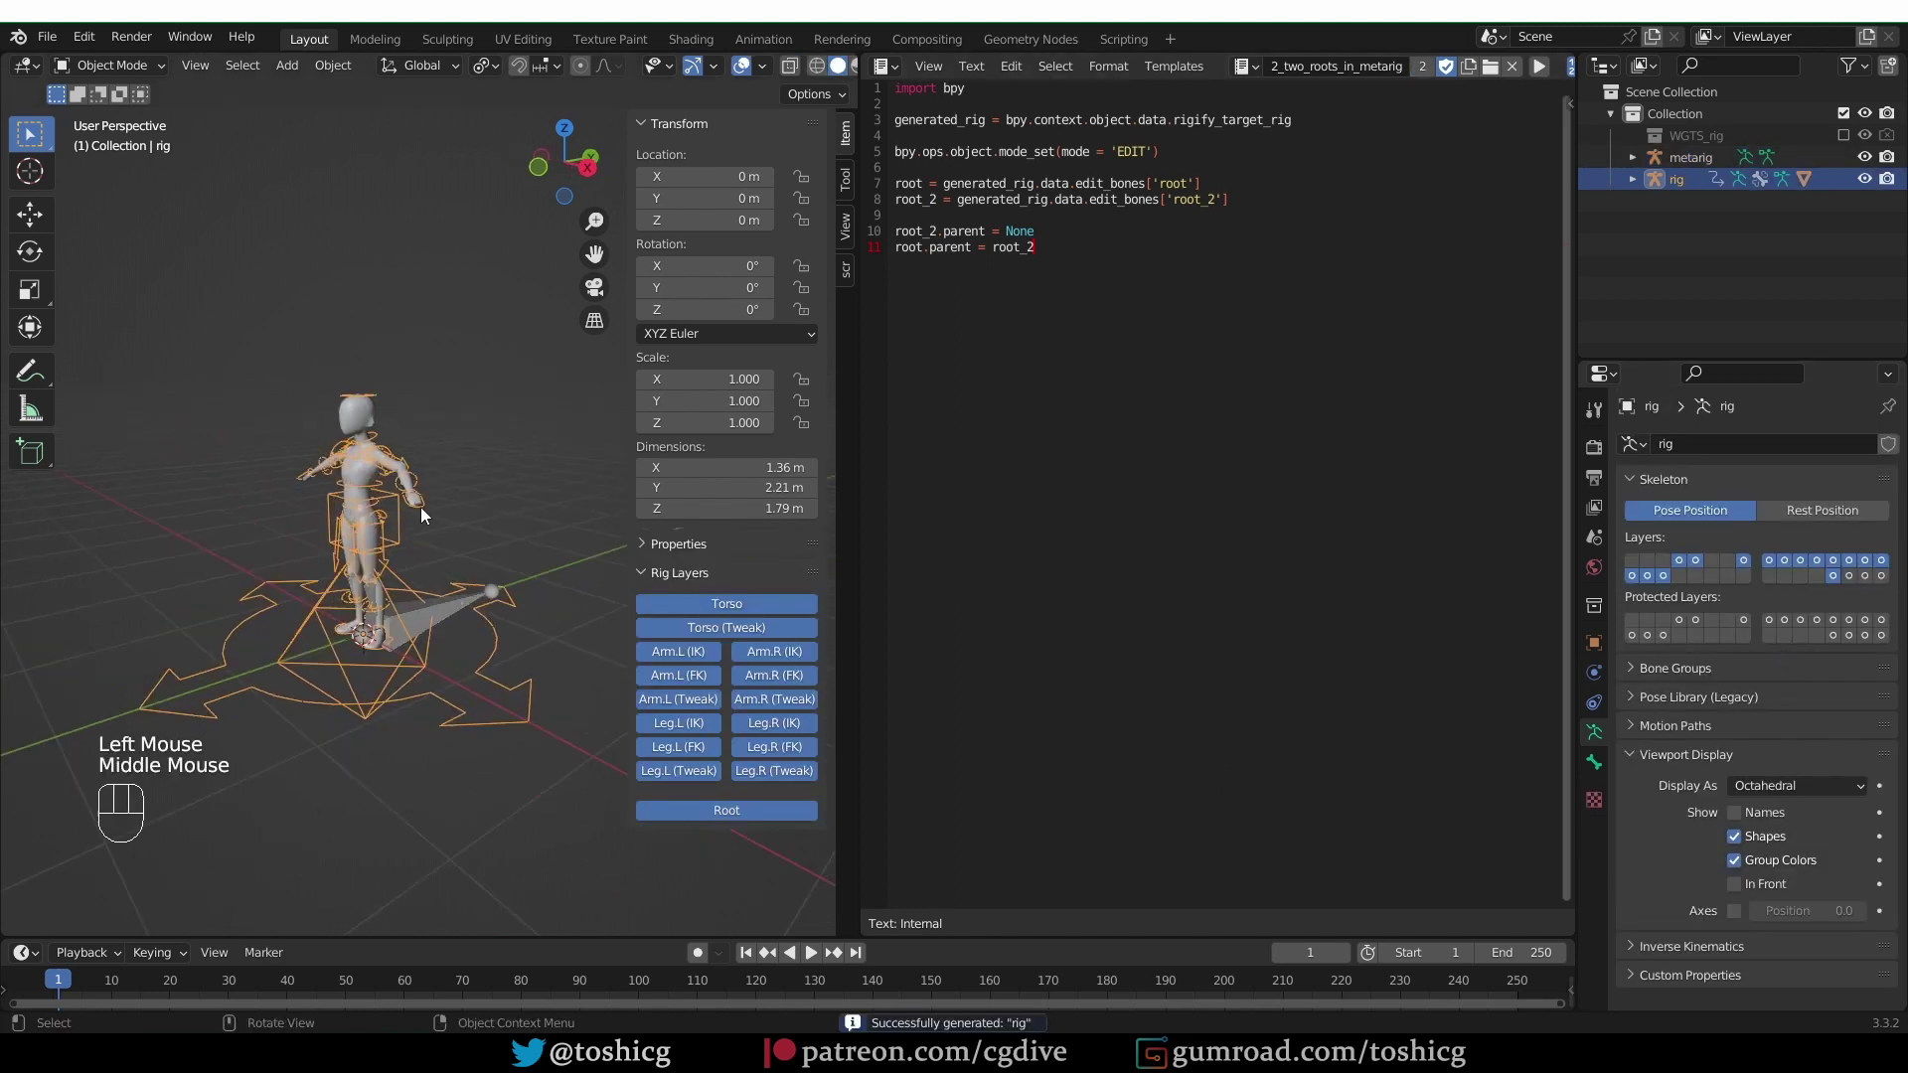
Test the generated rig in Pose Mode by moving the root_2 and root controls, cancelling each move.
{"action": "key", "text": "Tab"}
{"action": "scroll", "coordinate": [402, 718], "scroll_direction": "up", "scroll_amount": 1}
{"action": "middle_click_drag", "start_coordinate": [403, 717], "coordinate": [436, 690]}
{"action": "left_click", "coordinate": [427, 652]}
{"action": "key", "text": "g"}
{"action": "right_click", "coordinate": [435, 592]}
{"action": "key", "text": "g"}
{"action": "right_click", "coordinate": [380, 534]}
{"action": "left_click", "coordinate": [494, 695]}
{"action": "key", "text": "g"}
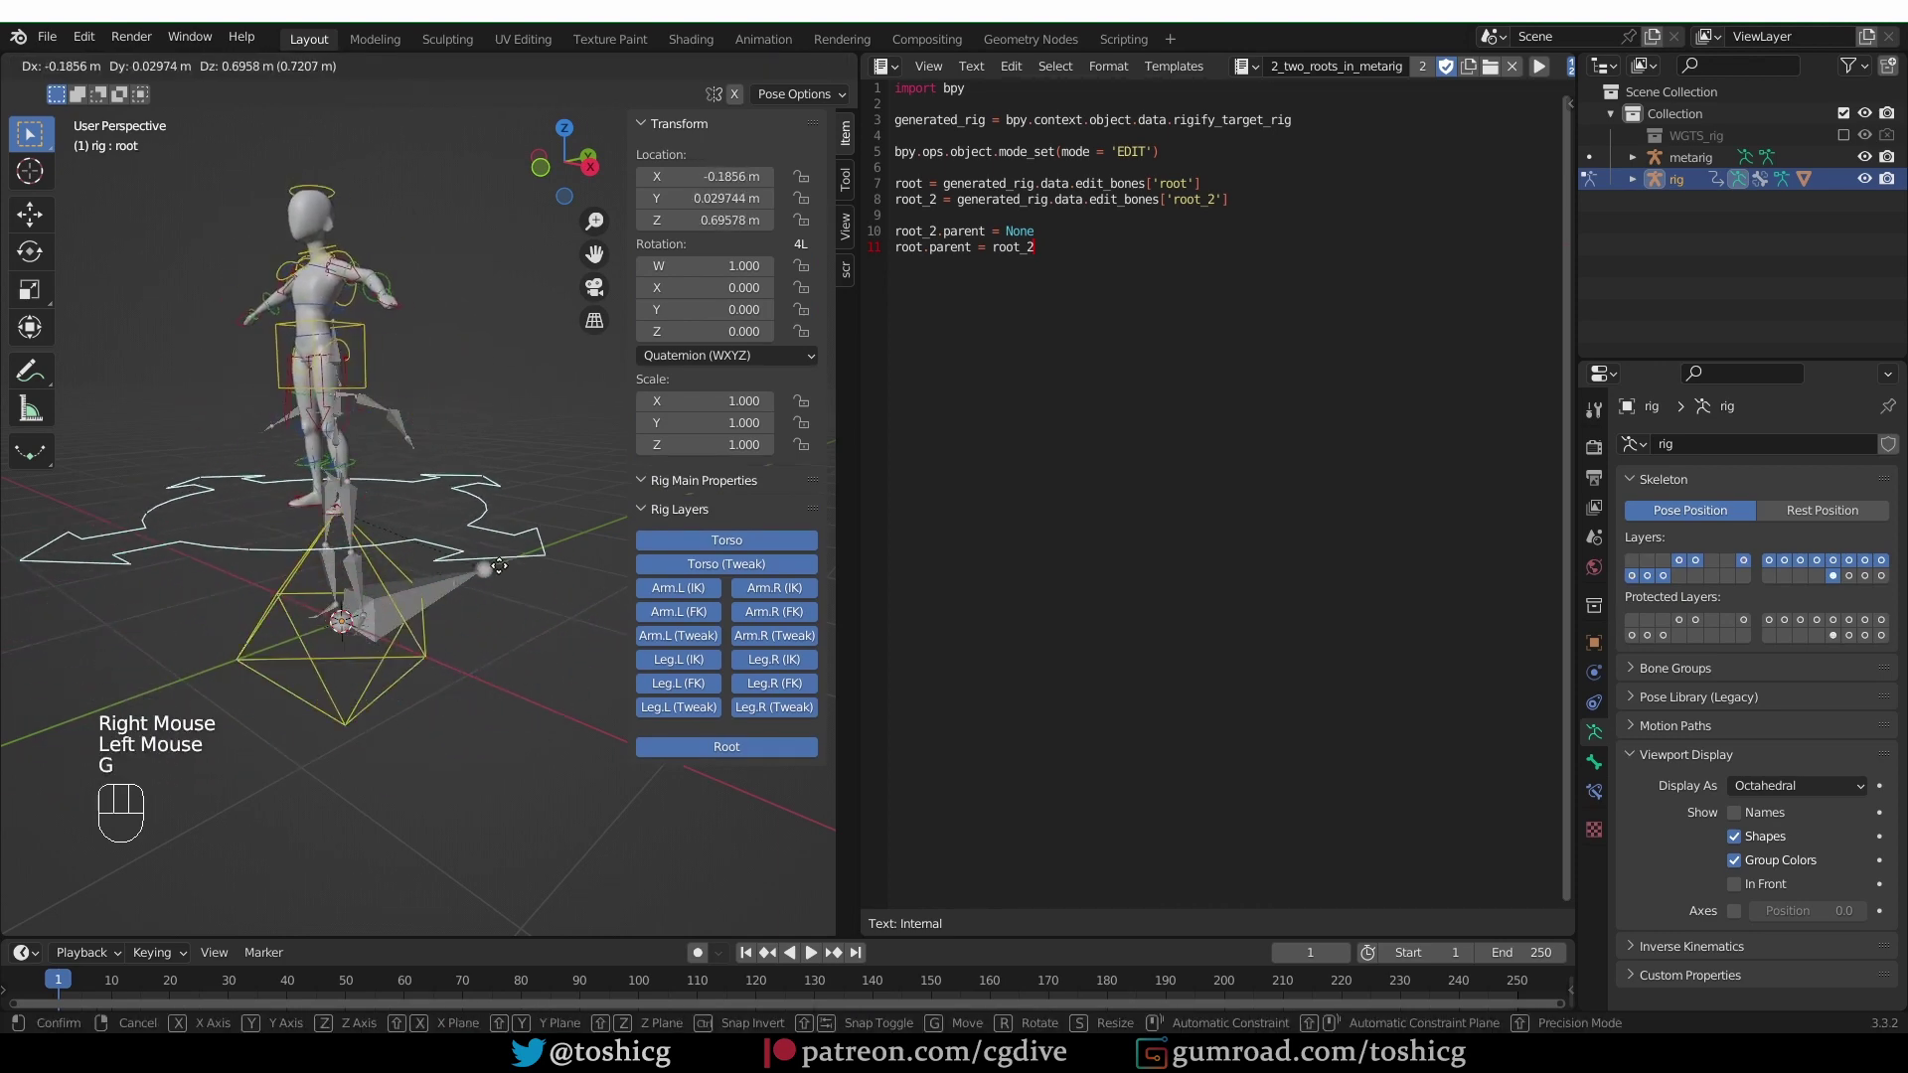
{"action": "right_click", "coordinate": [486, 801]}
Scale the metarig's root_2 bone down in Edit Mode by a factor of 0.233 to about 0.33 m long.
{"action": "middle_click_drag", "start_coordinate": [486, 801], "coordinate": [582, 587]}
{"action": "left_click", "coordinate": [435, 582]}
{"action": "key", "text": "Tab"}
{"action": "left_click", "coordinate": [467, 591]}
{"action": "key", "text": "Tab"}
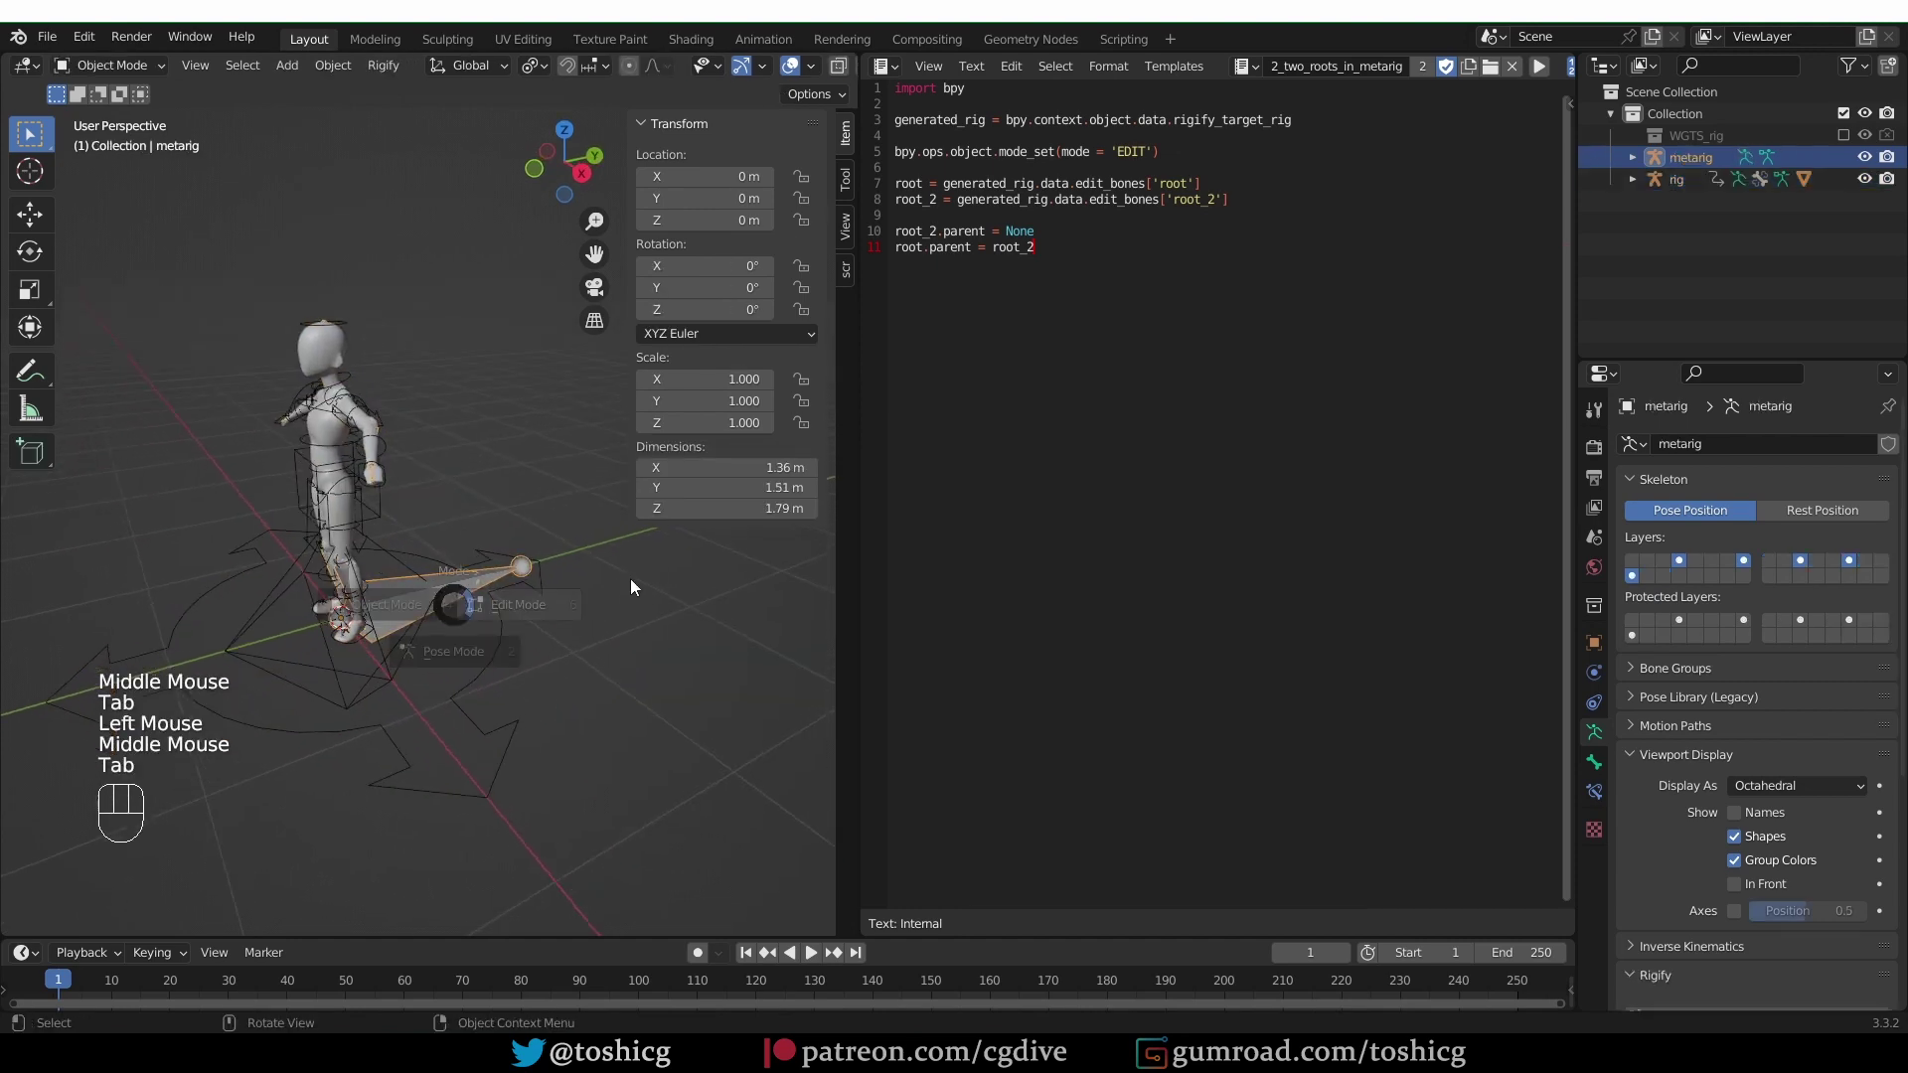
{"action": "scroll", "coordinate": [583, 589], "scroll_direction": "up", "scroll_amount": 1}
{"action": "left_click", "coordinate": [517, 571]}
{"action": "key", "text": "s"}
{"action": "left_click", "coordinate": [562, 569]}
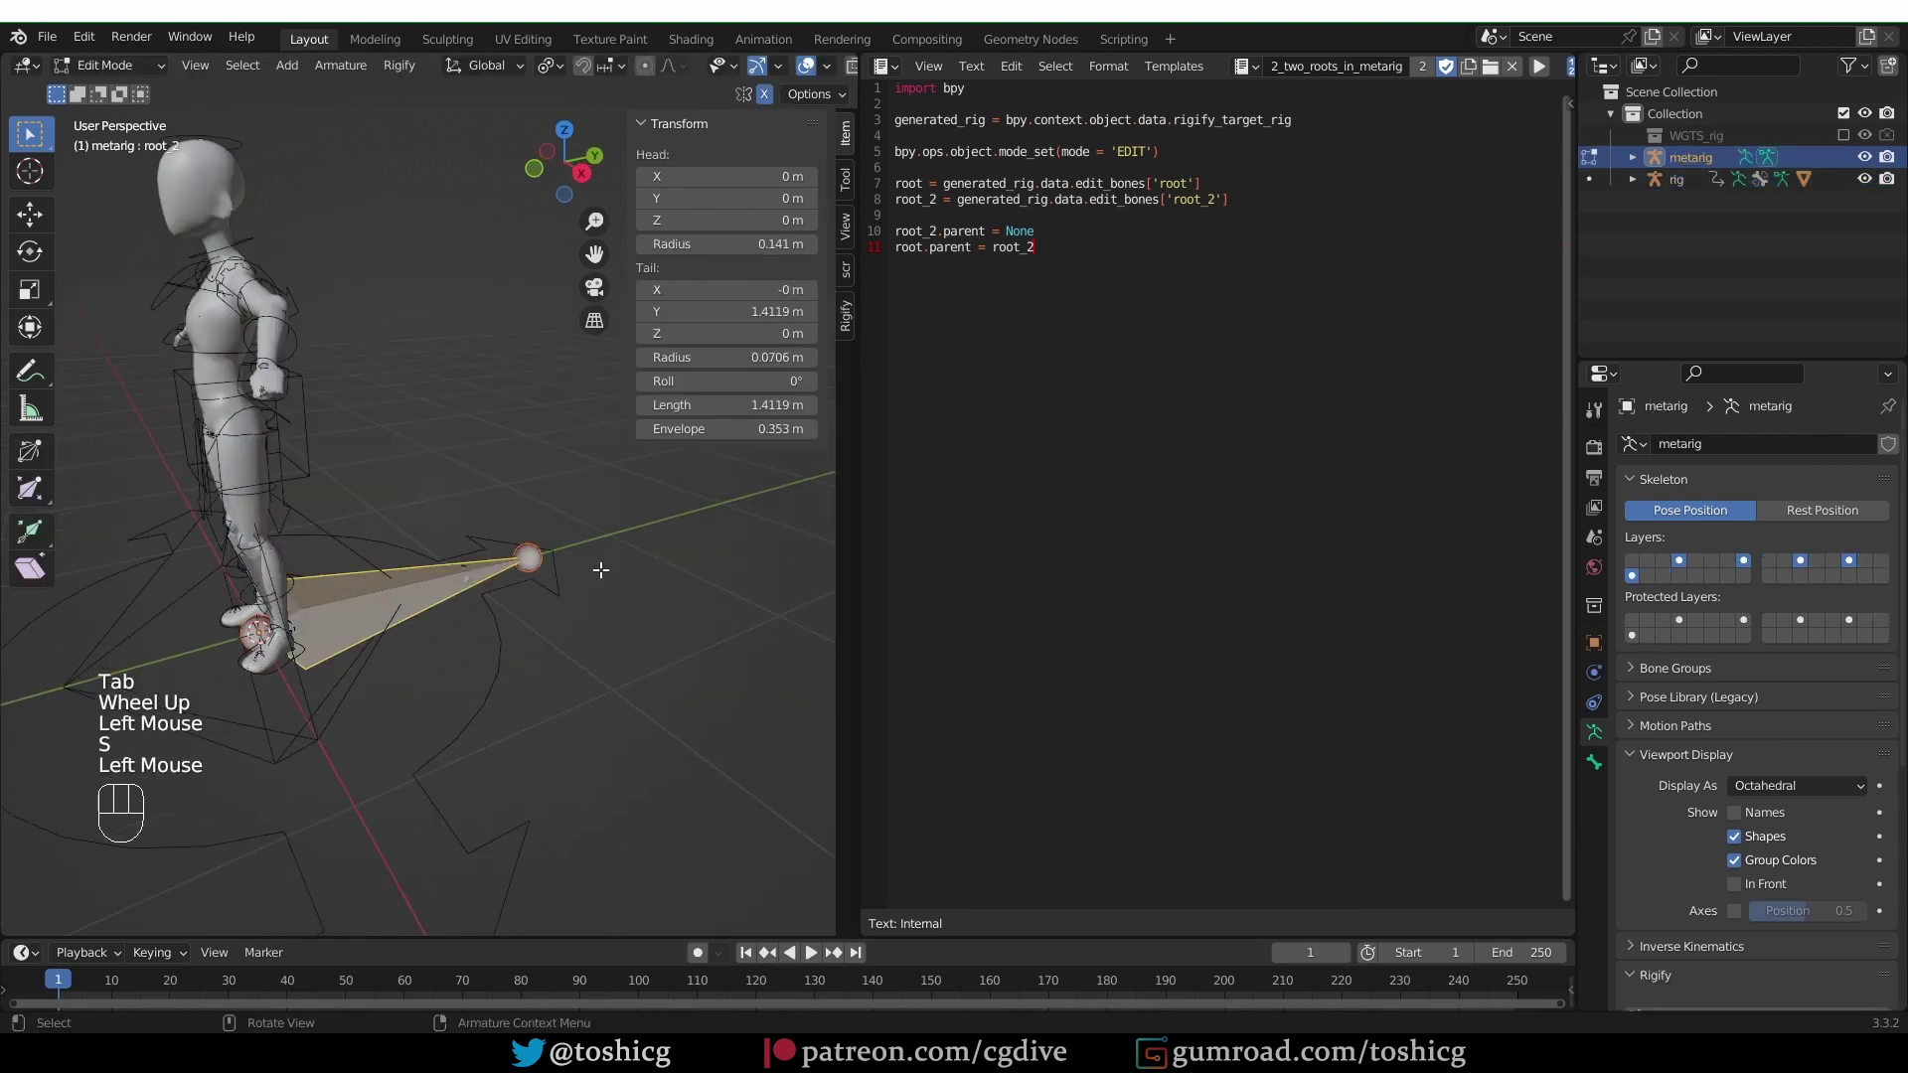
{"action": "key", "text": "s"}
{"action": "left_click", "coordinate": [378, 597]}
{"action": "middle_click_drag", "start_coordinate": [378, 597], "coordinate": [387, 593]}
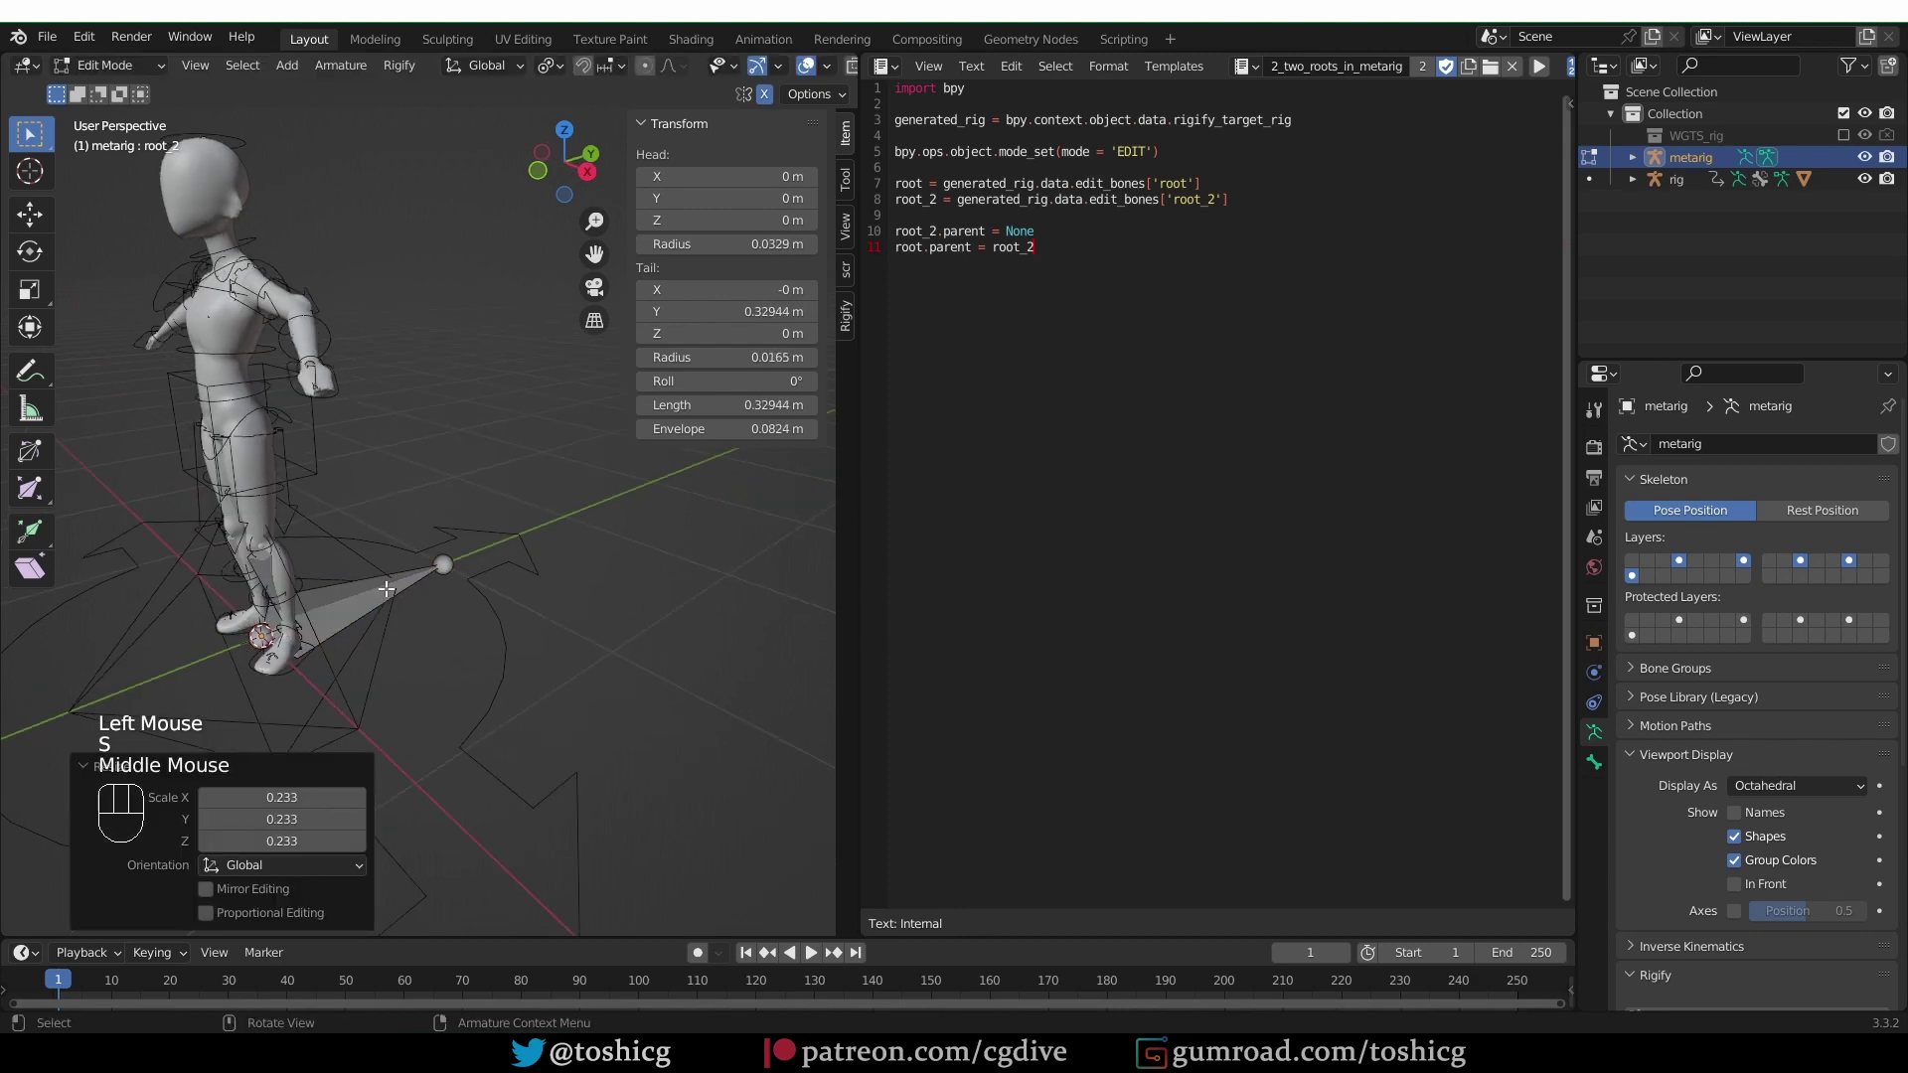
Re-generate the rig from the metarig with the smaller root_2 bone.
{"action": "scroll", "coordinate": [1700, 767], "scroll_direction": "down", "scroll_amount": 2}
{"action": "left_click", "coordinate": [1750, 784]}
{"action": "scroll", "coordinate": [373, 617], "scroll_direction": "down", "scroll_amount": 1}
Test the rig's smaller root_2 control in Pose Mode with a move and a trackball rotation, cancelling both.
{"action": "key", "text": "Tab"}
{"action": "middle_click_drag", "start_coordinate": [373, 617], "coordinate": [333, 698]}
{"action": "left_click", "coordinate": [199, 885]}
{"action": "key", "text": "g"}
{"action": "right_click", "coordinate": [298, 646]}
{"action": "key", "text": "r"}
{"action": "key", "text": "r"}
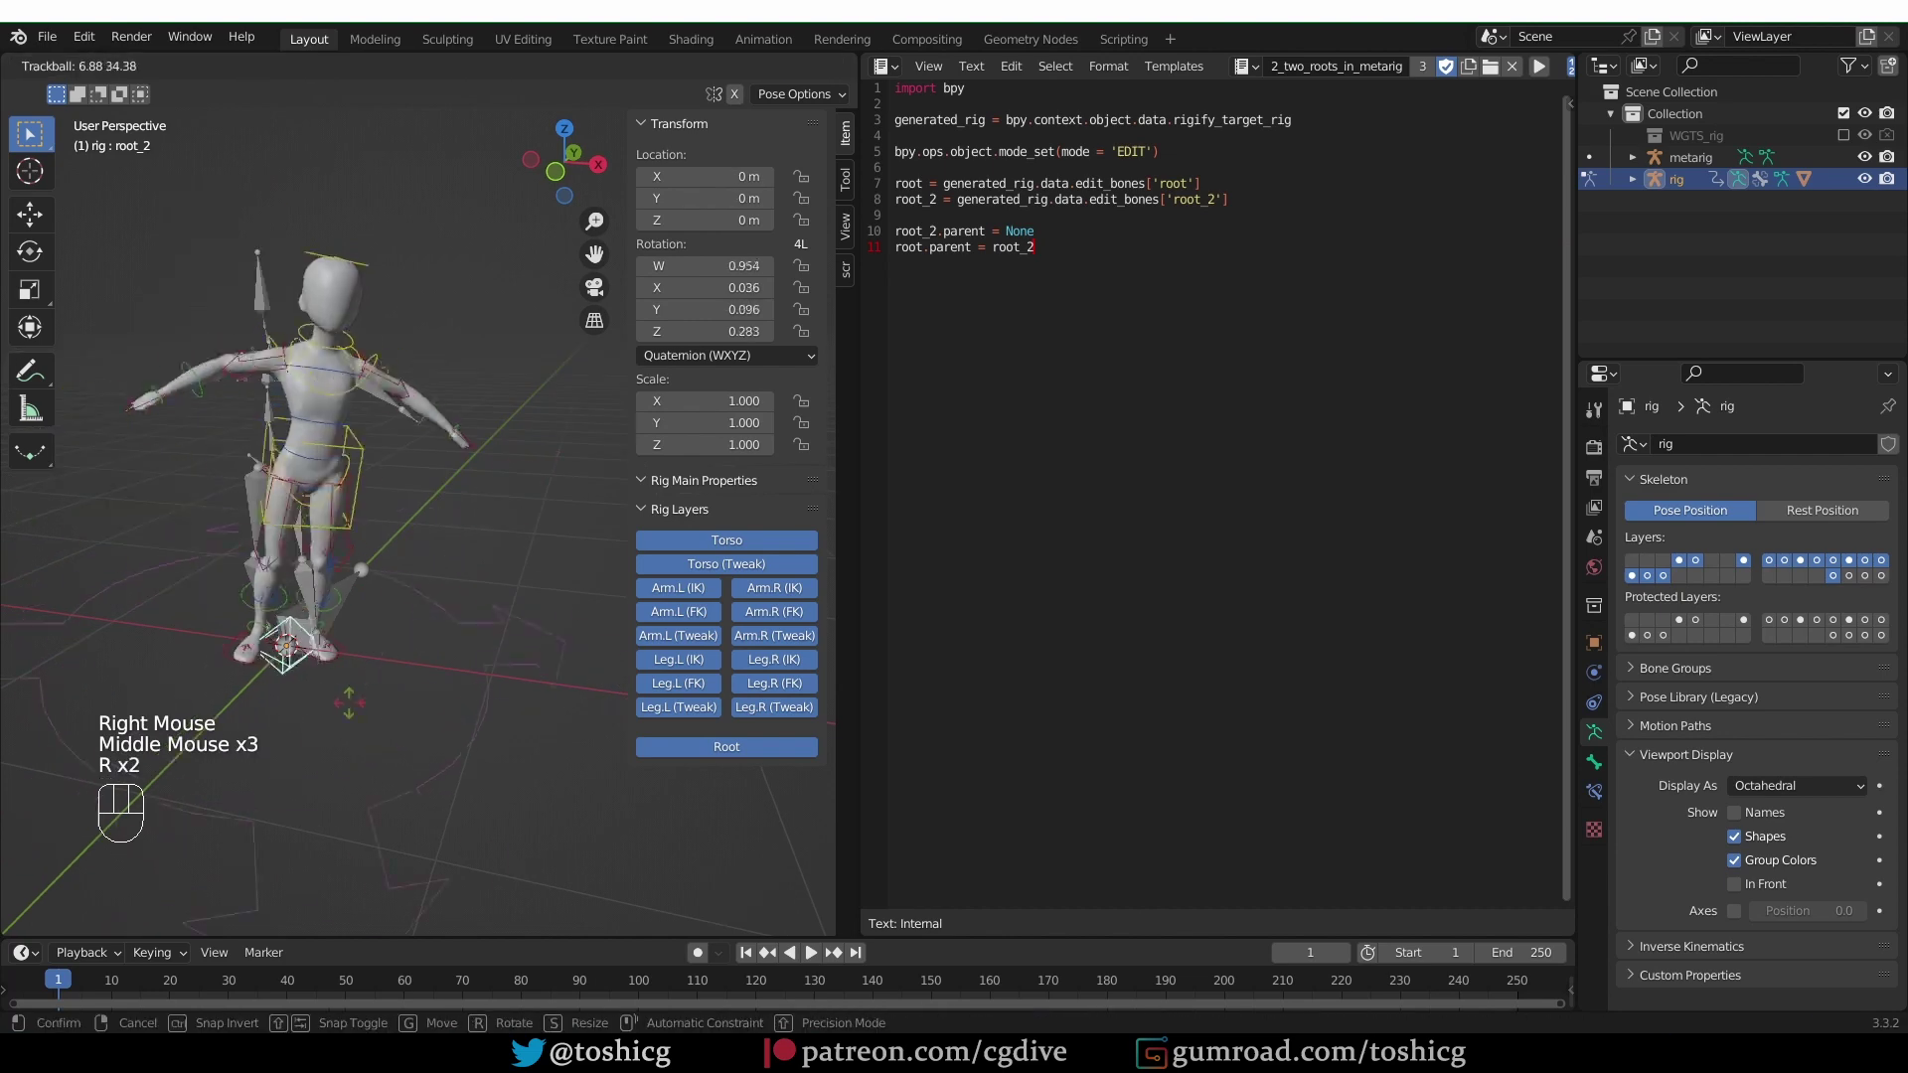
{"action": "right_click", "coordinate": [379, 725]}
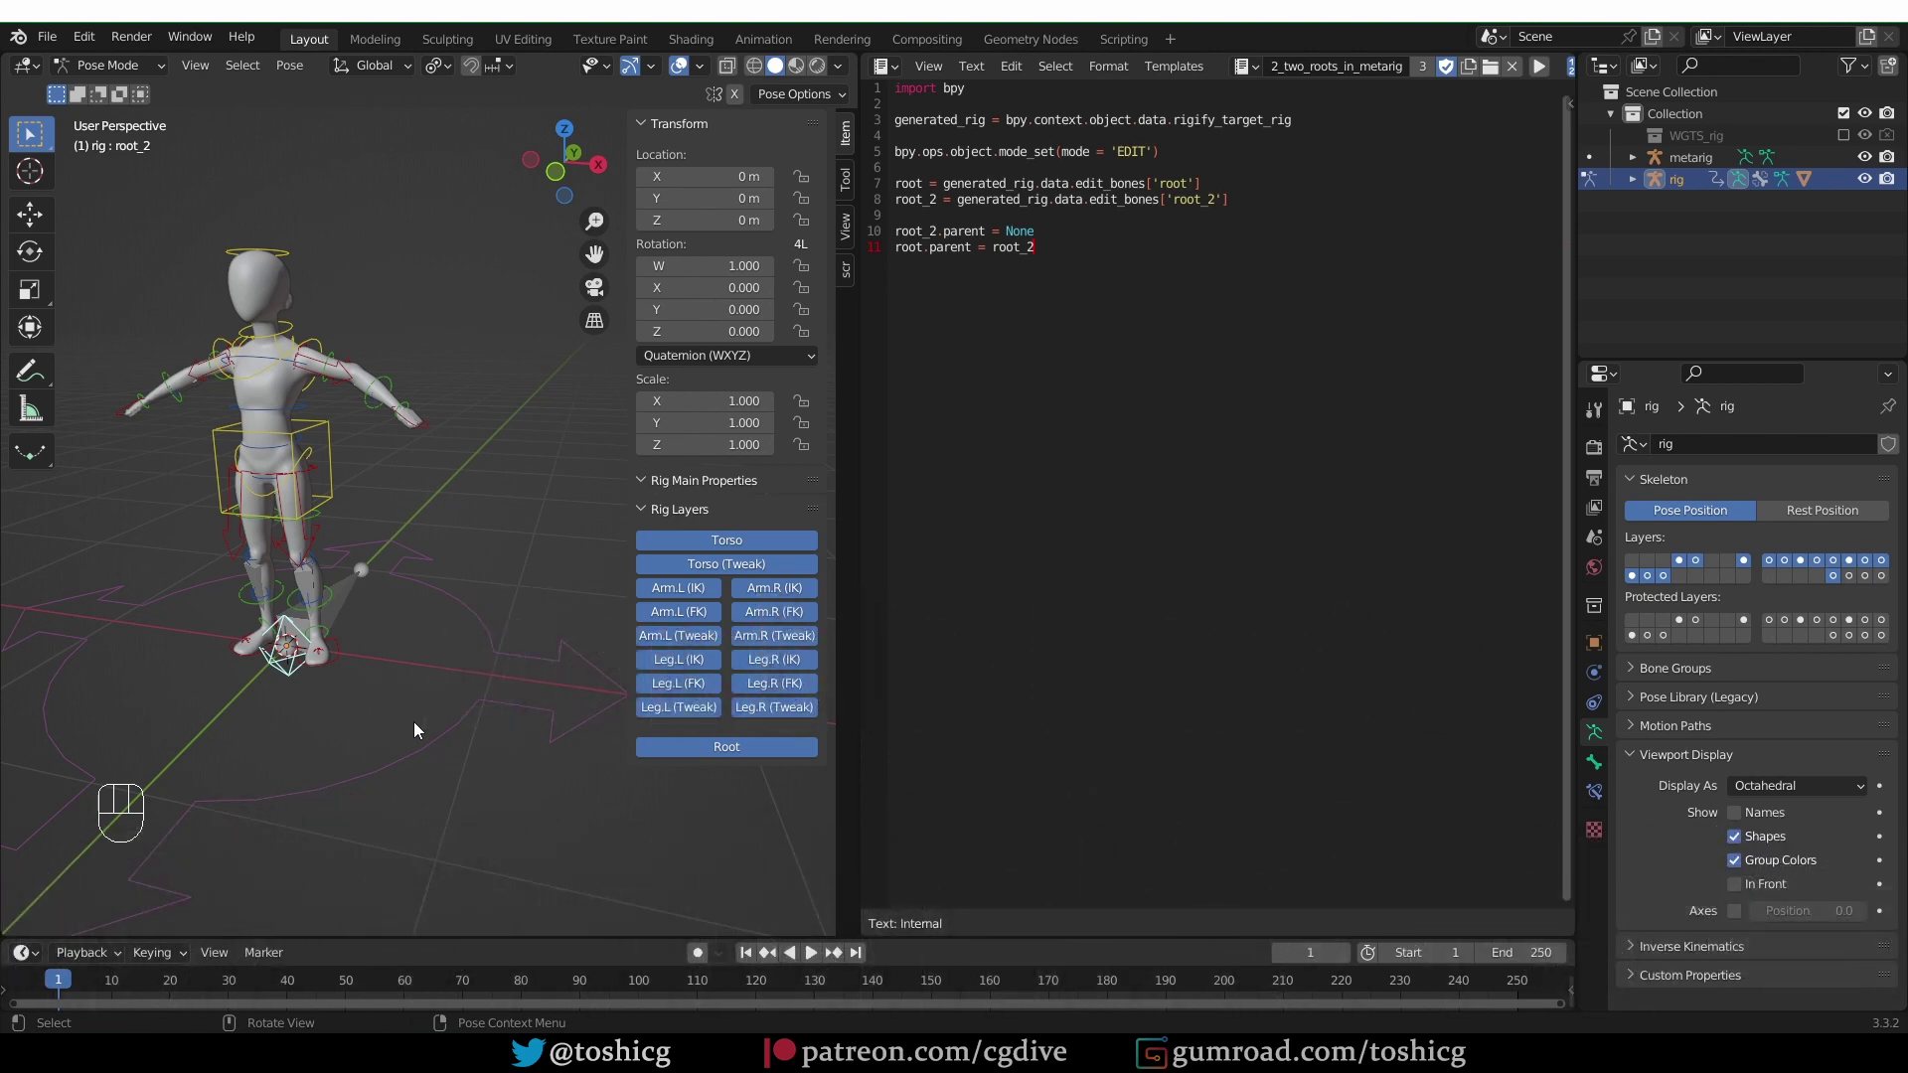
Examine the IK parent choices offered for the left hand's IK control.
{"action": "left_click", "coordinate": [422, 424]}
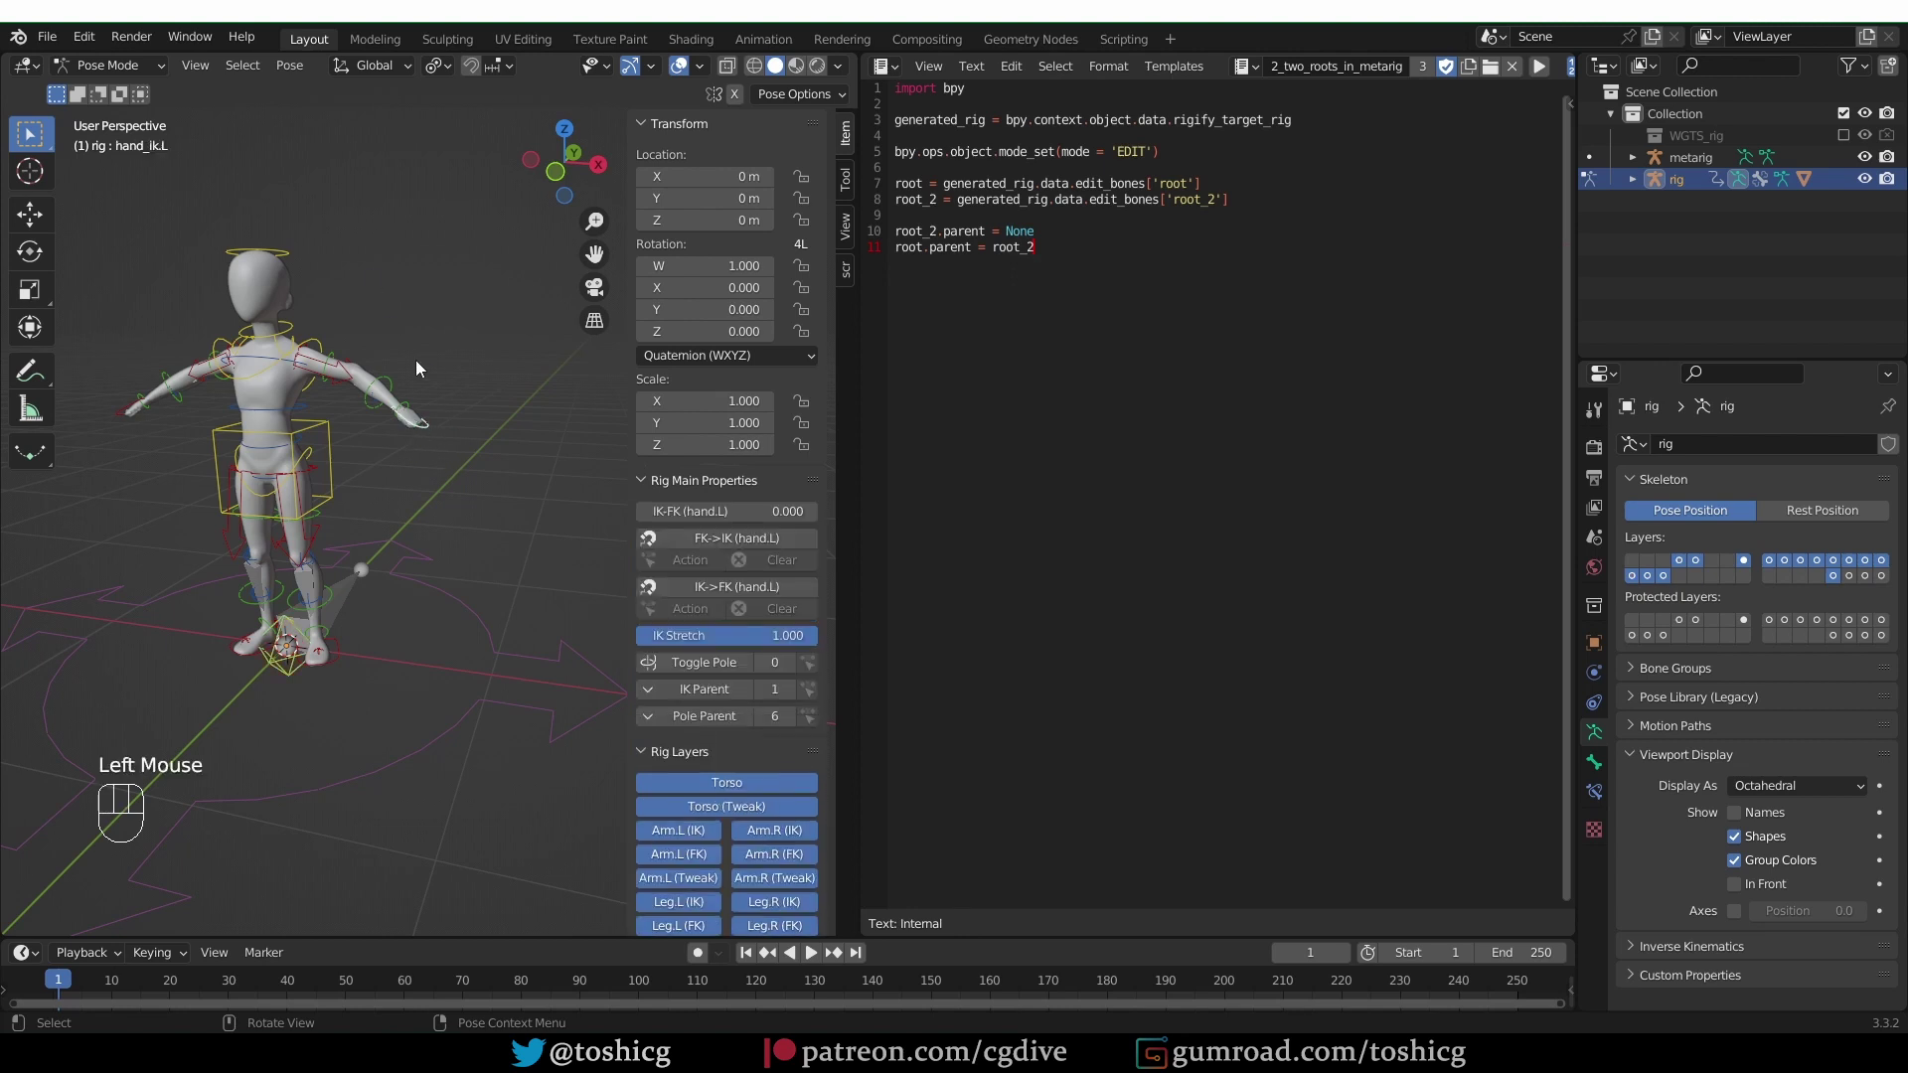
{"action": "left_click", "coordinate": [670, 690]}
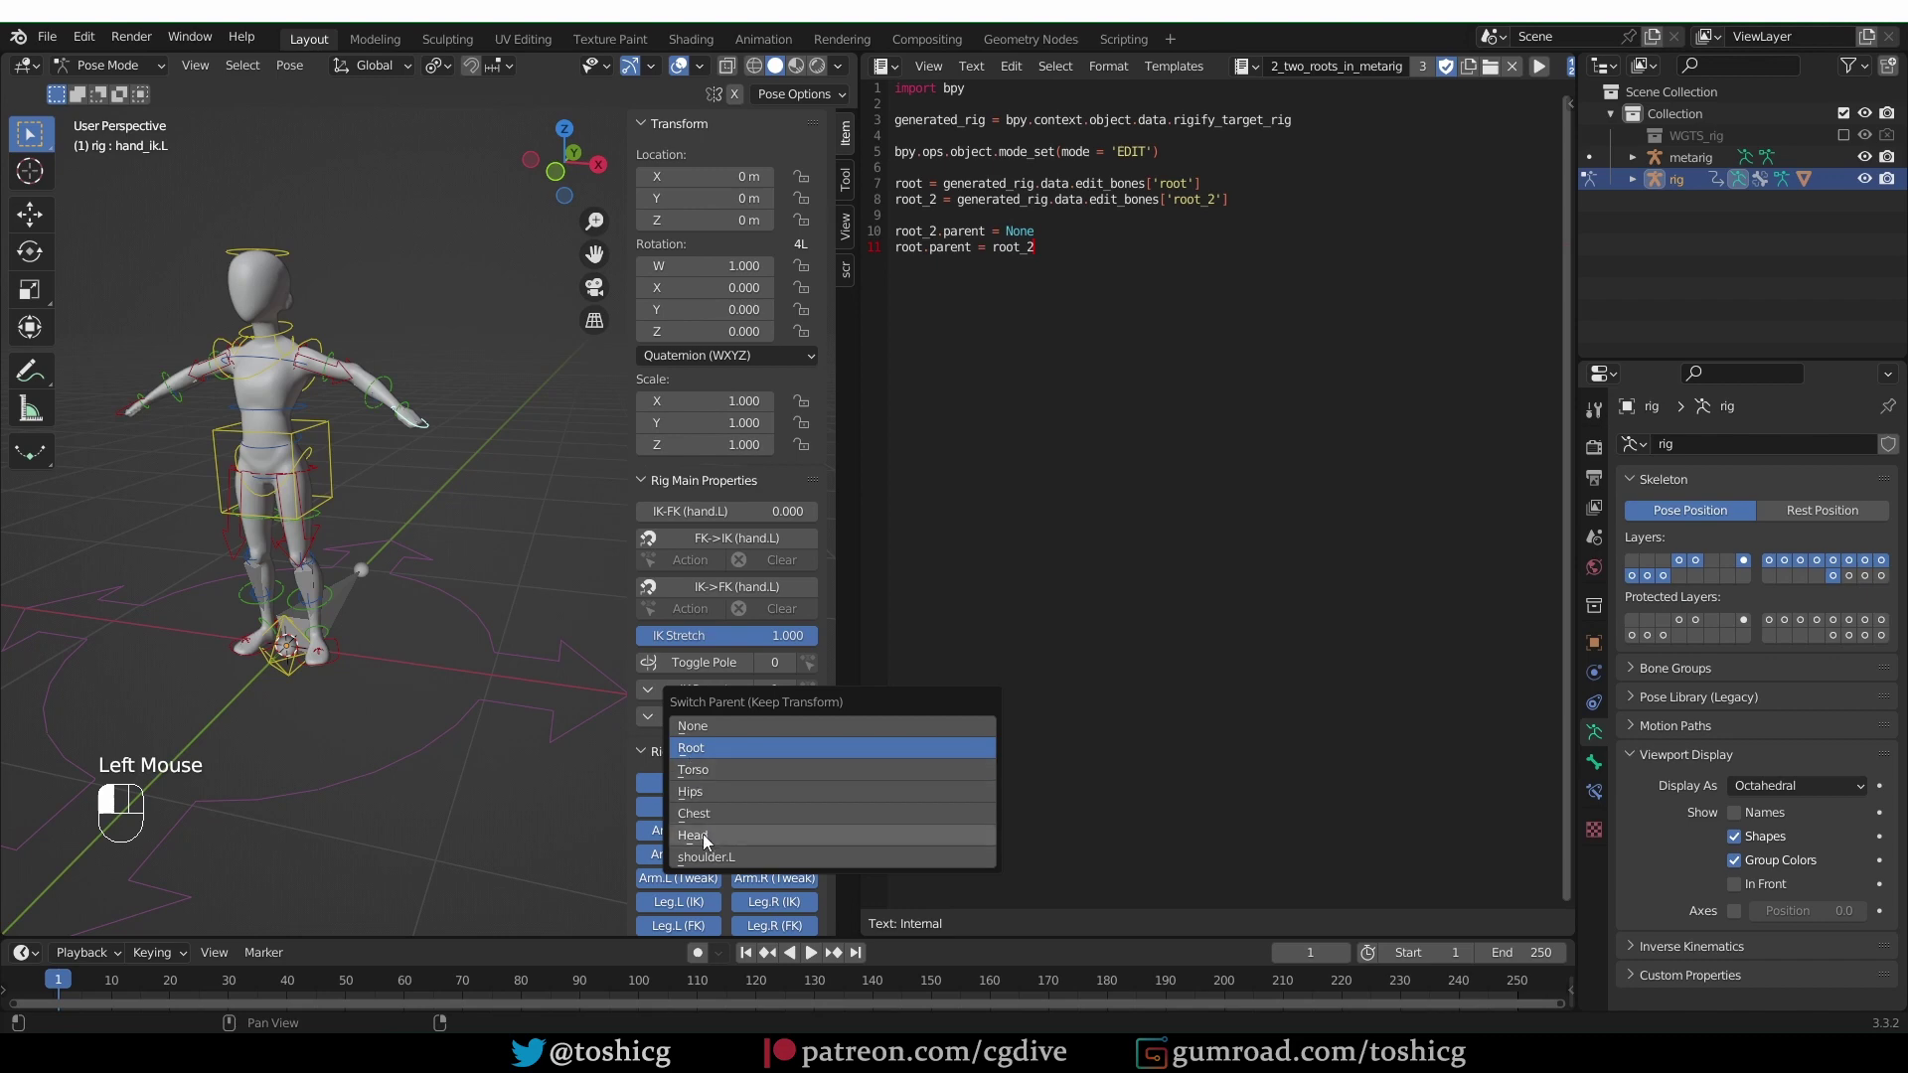
{"action": "middle_click_drag", "start_coordinate": [278, 720], "coordinate": [359, 634]}
Leave the generated rig and put the metarig in Pose Mode.
{"action": "key", "text": "Tab"}
{"action": "middle_click", "coordinate": [453, 670]}
{"action": "left_click", "coordinate": [332, 622]}
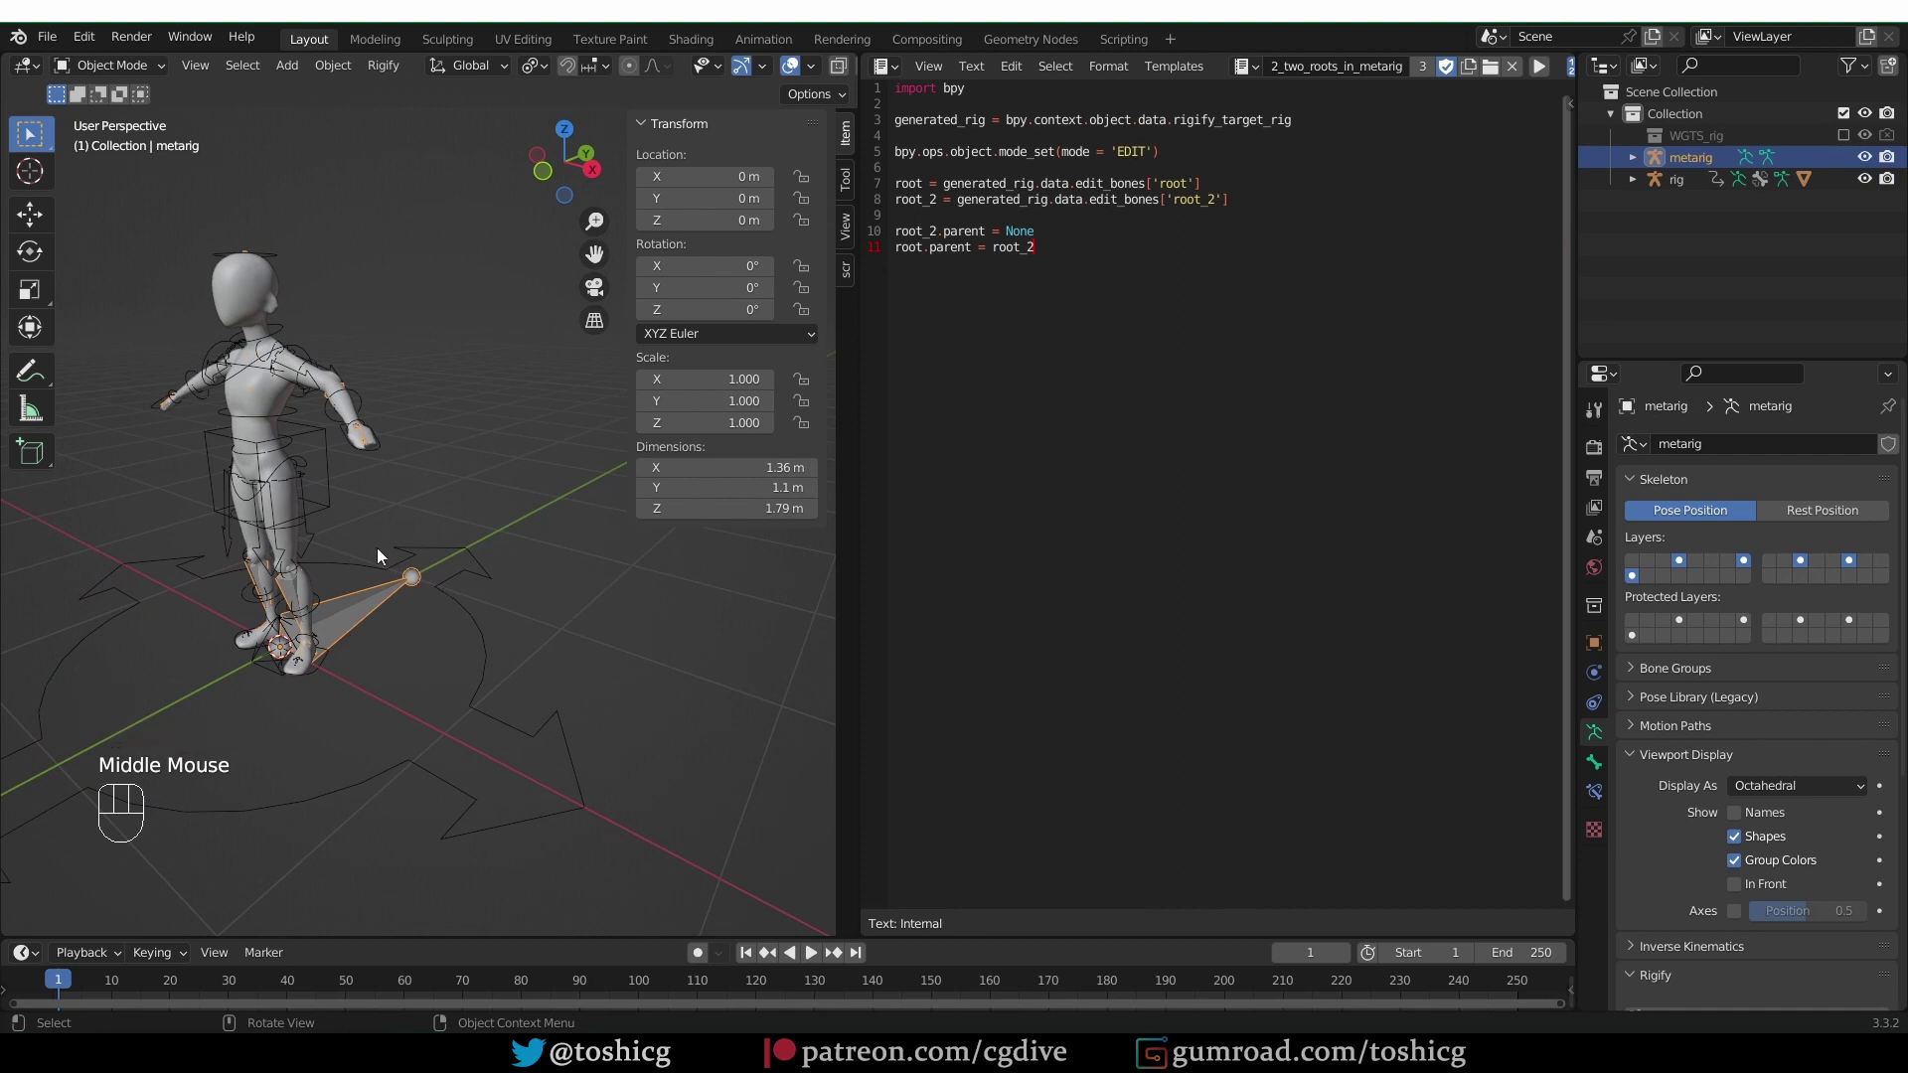
{"action": "key", "text": "Tab"}
{"action": "left_click", "coordinate": [384, 652]}
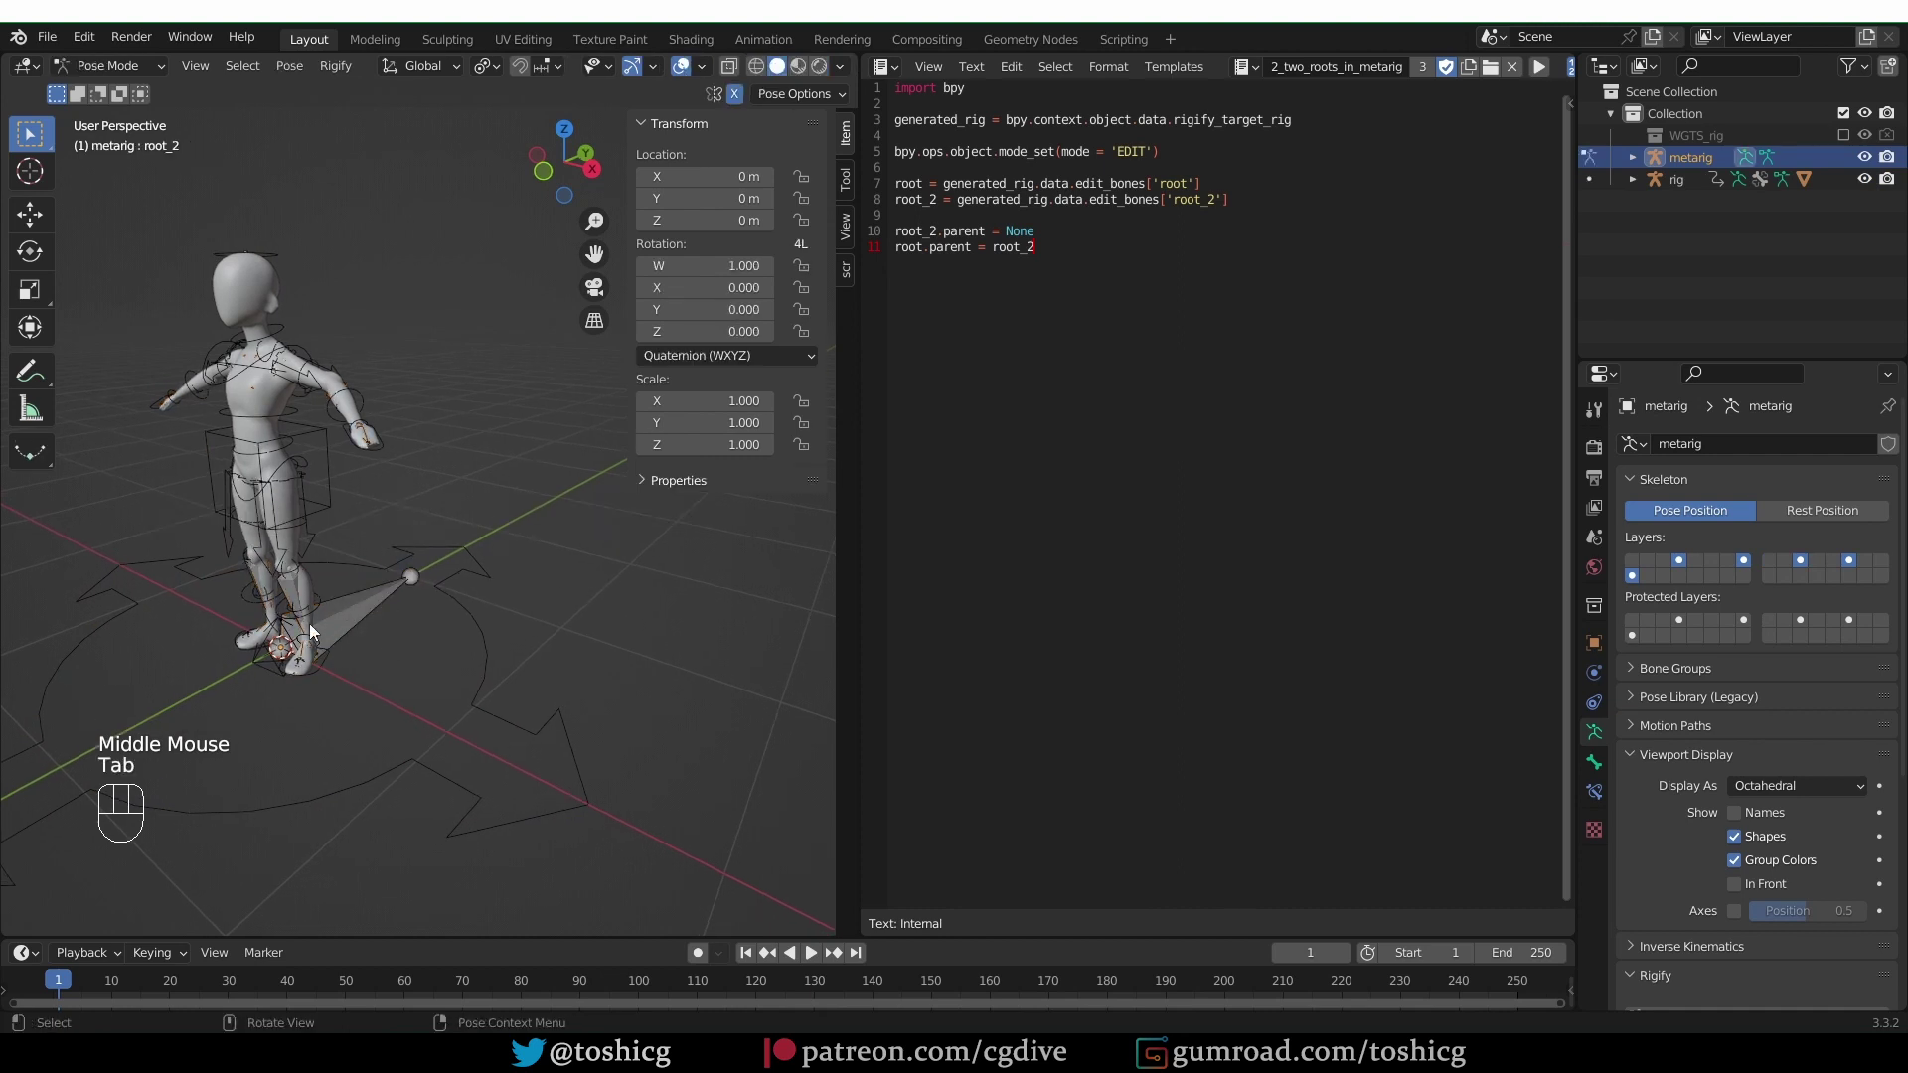
Turn on X-ray, isolate the metarig in local view and display it in wireframe shading.
{"action": "middle_click", "coordinate": [462, 536]}
{"action": "left_click", "coordinate": [725, 66]}
{"action": "scroll", "coordinate": [274, 718], "scroll_direction": "up", "scroll_amount": 2}
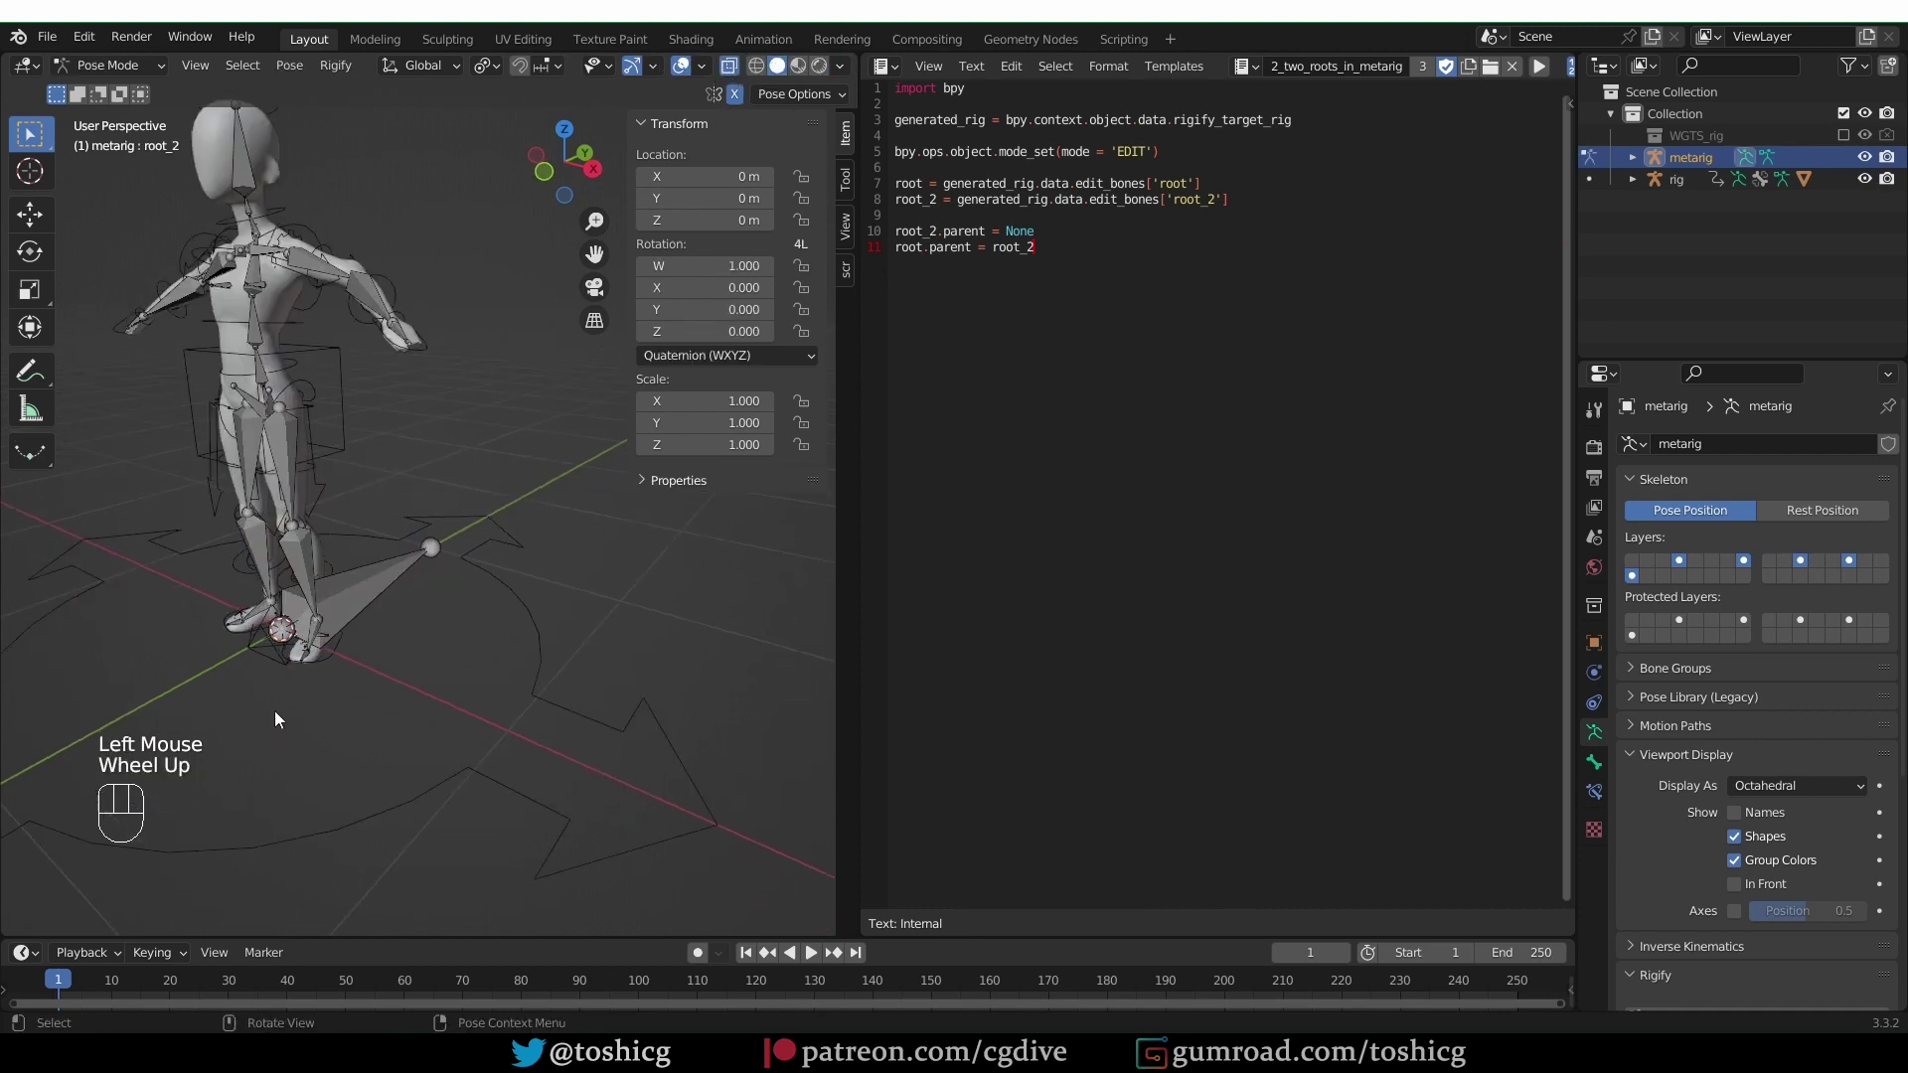
{"action": "middle_click_drag", "start_coordinate": [344, 547], "coordinate": [418, 641]}
{"action": "key", "text": "KP_Divide"}
{"action": "left_click", "coordinate": [755, 65]}
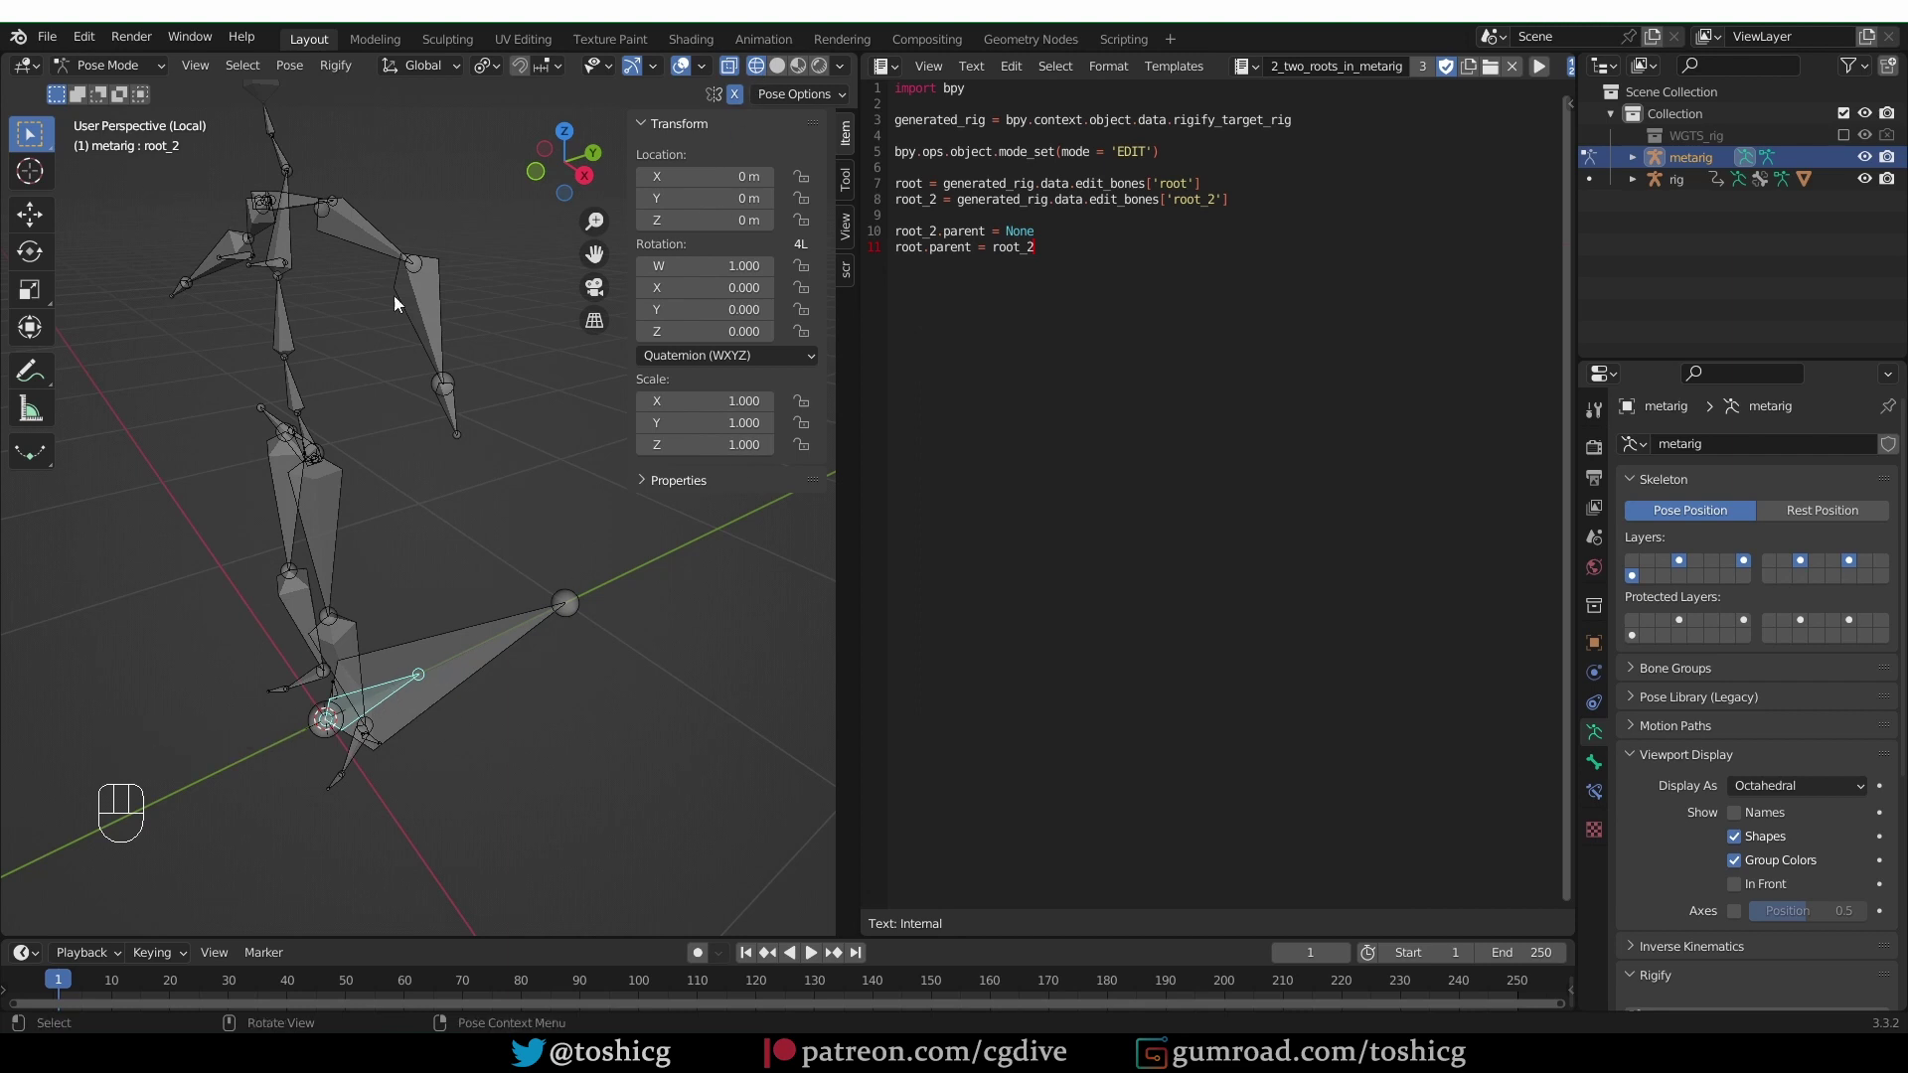
Change the root_2 bone's Rigify rig type to basic.pivot.
{"action": "left_click", "coordinate": [1594, 763]}
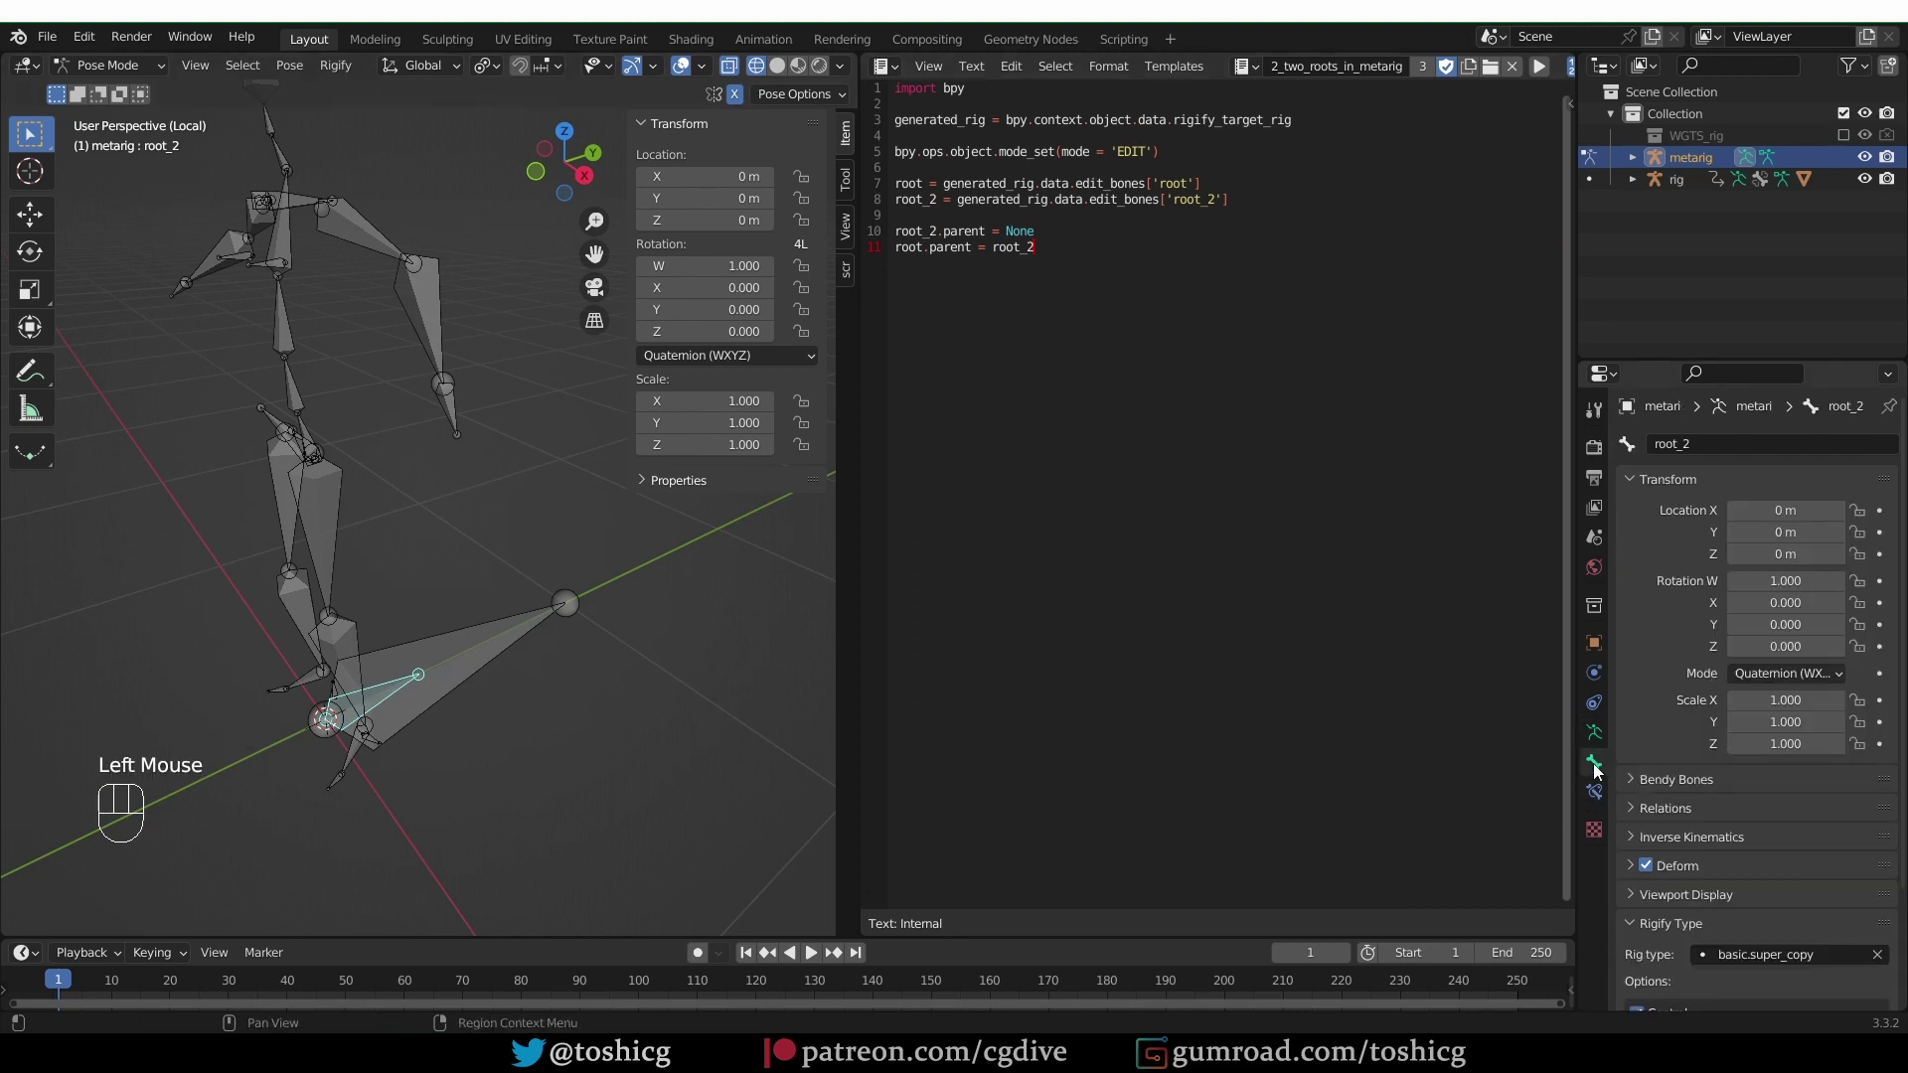
{"action": "scroll", "coordinate": [1751, 956], "scroll_direction": "down", "scroll_amount": 2}
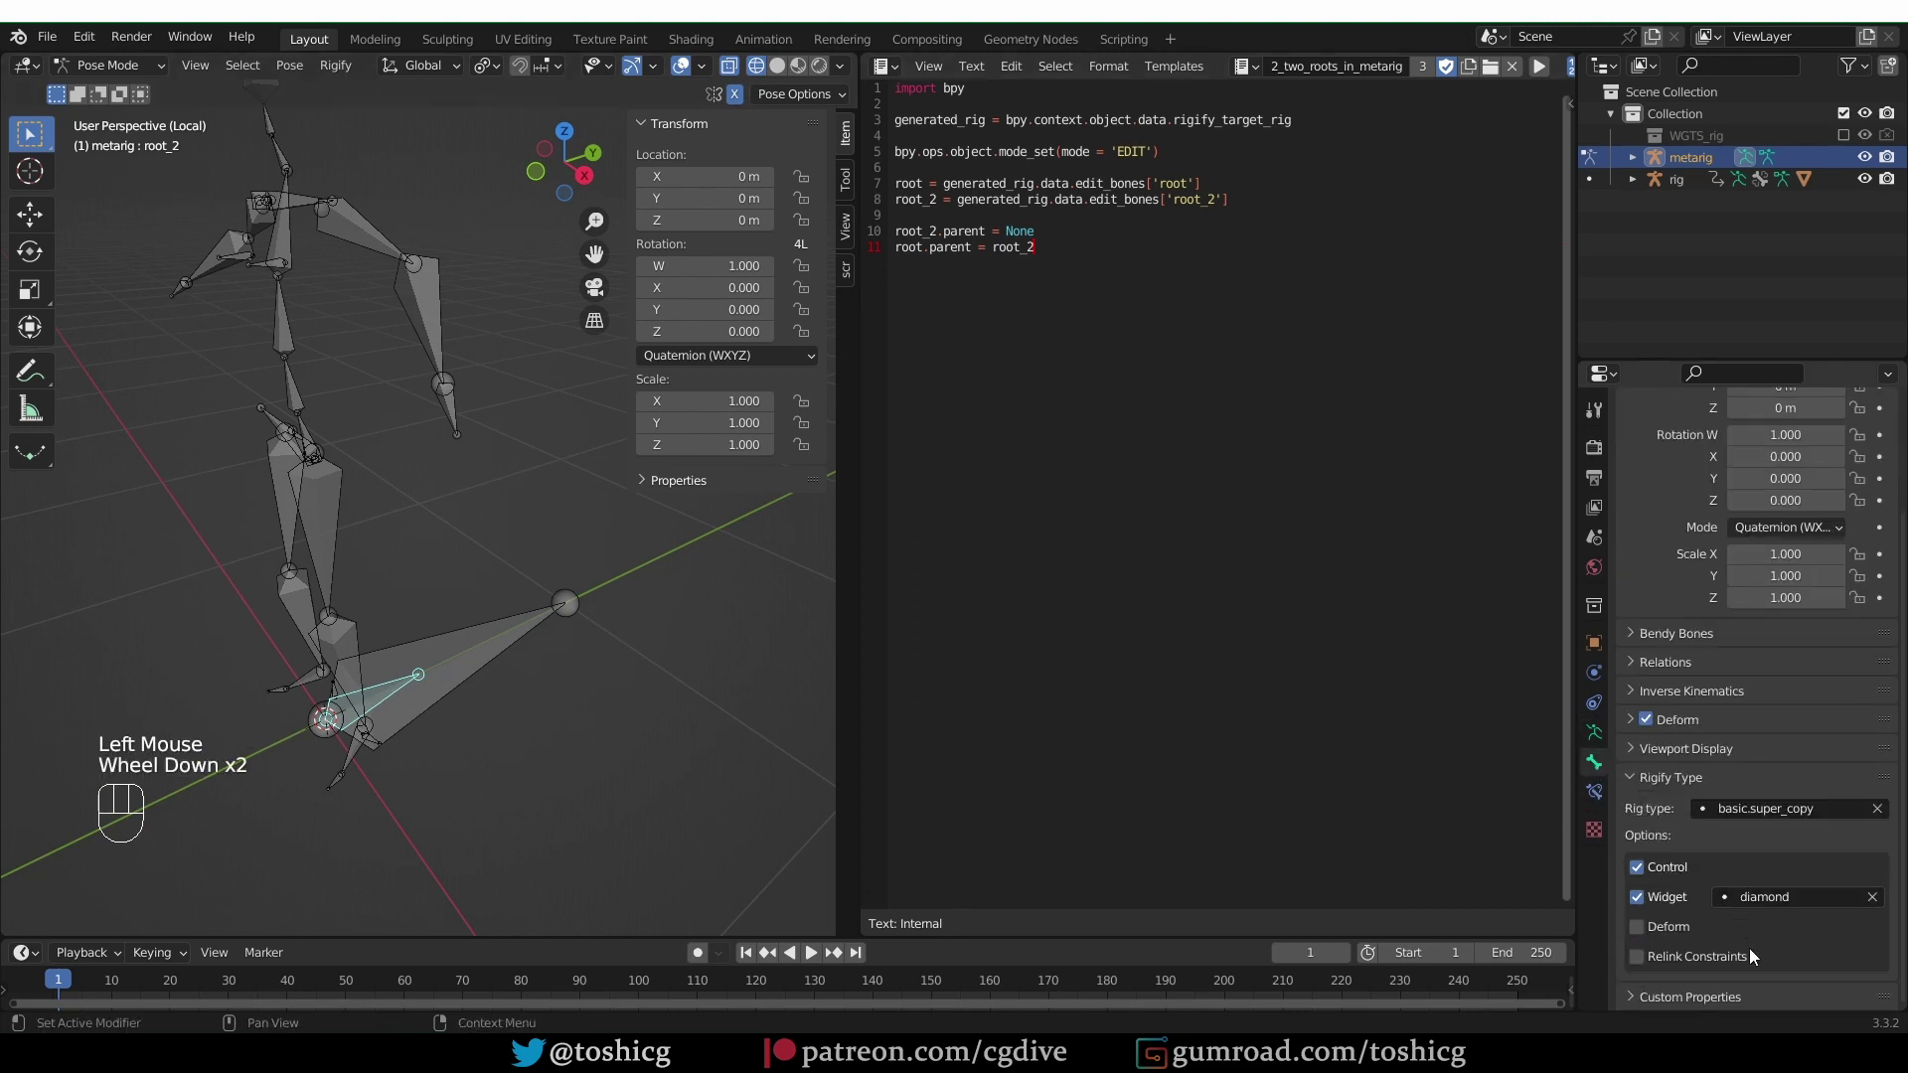
{"action": "left_click", "coordinate": [1779, 823]}
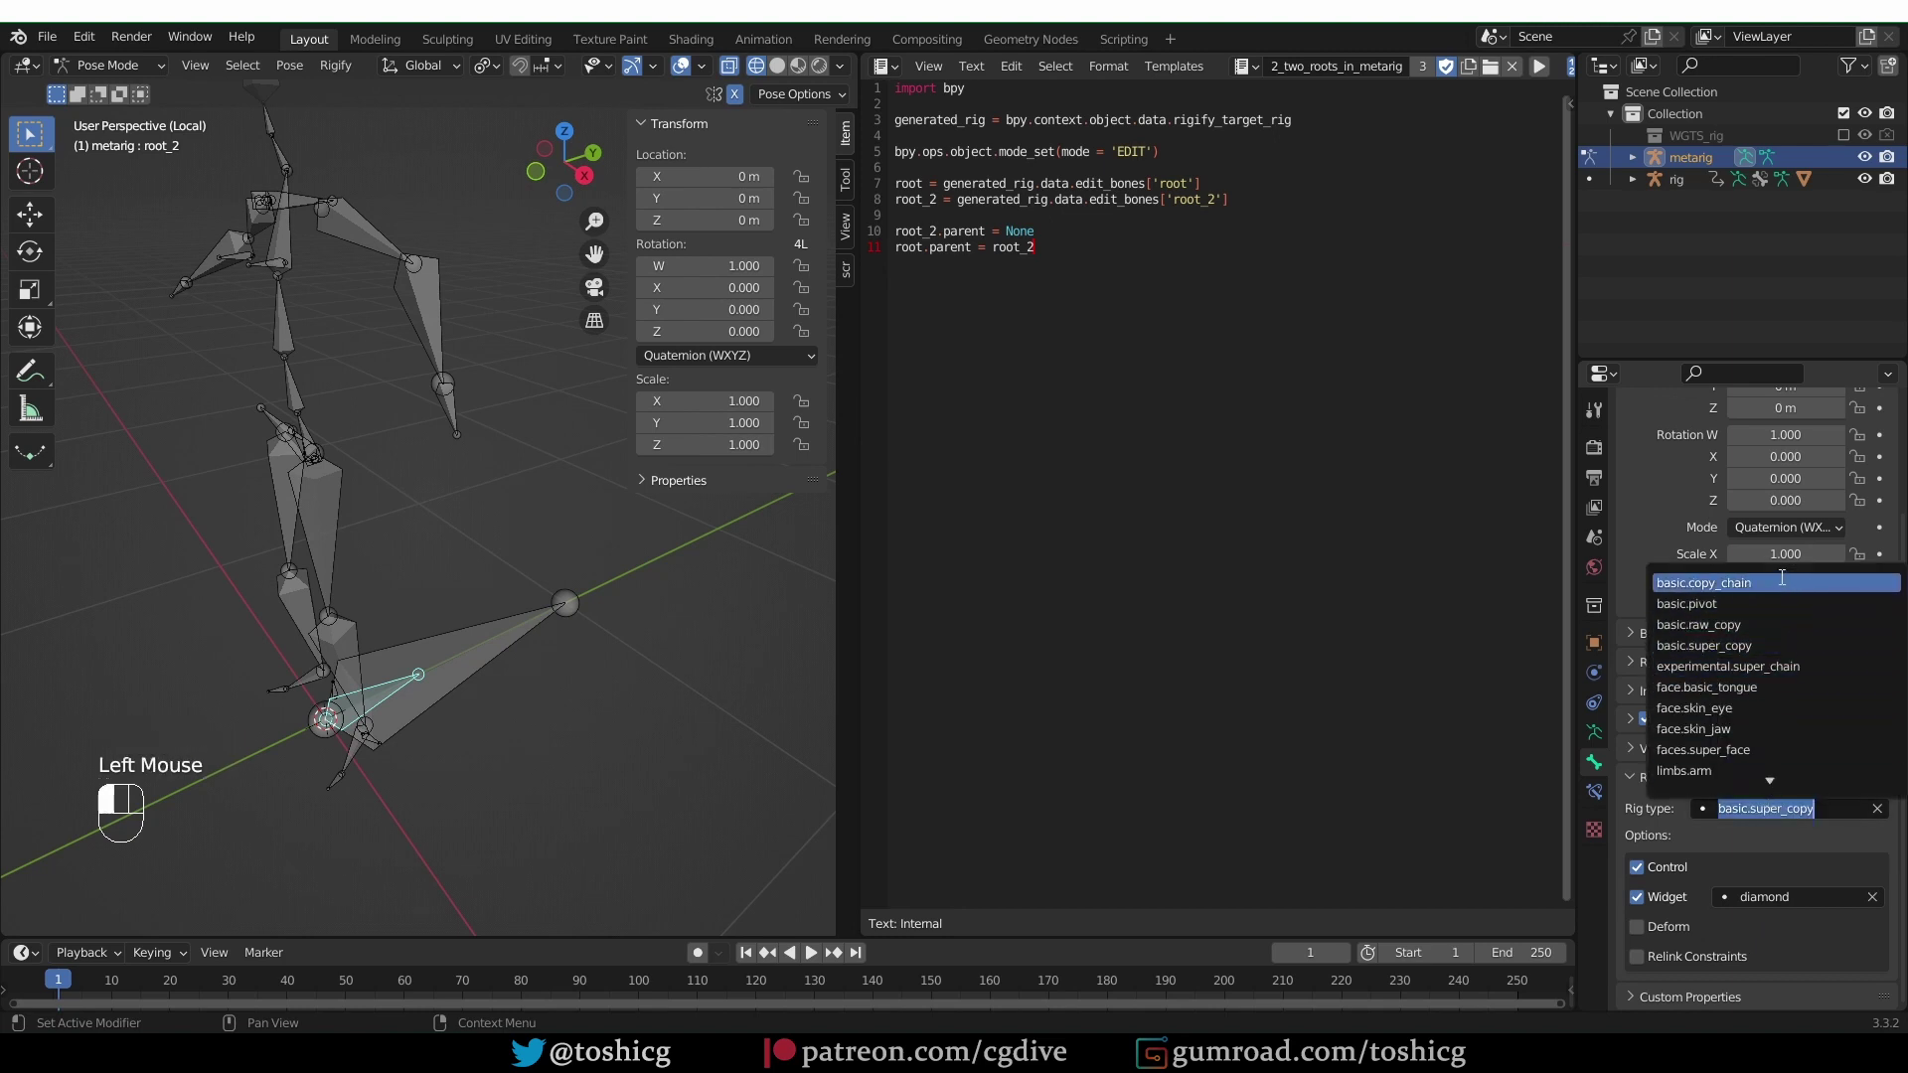
{"action": "left_click", "coordinate": [1819, 596]}
{"action": "scroll", "coordinate": [1791, 887], "scroll_direction": "down", "scroll_amount": 1}
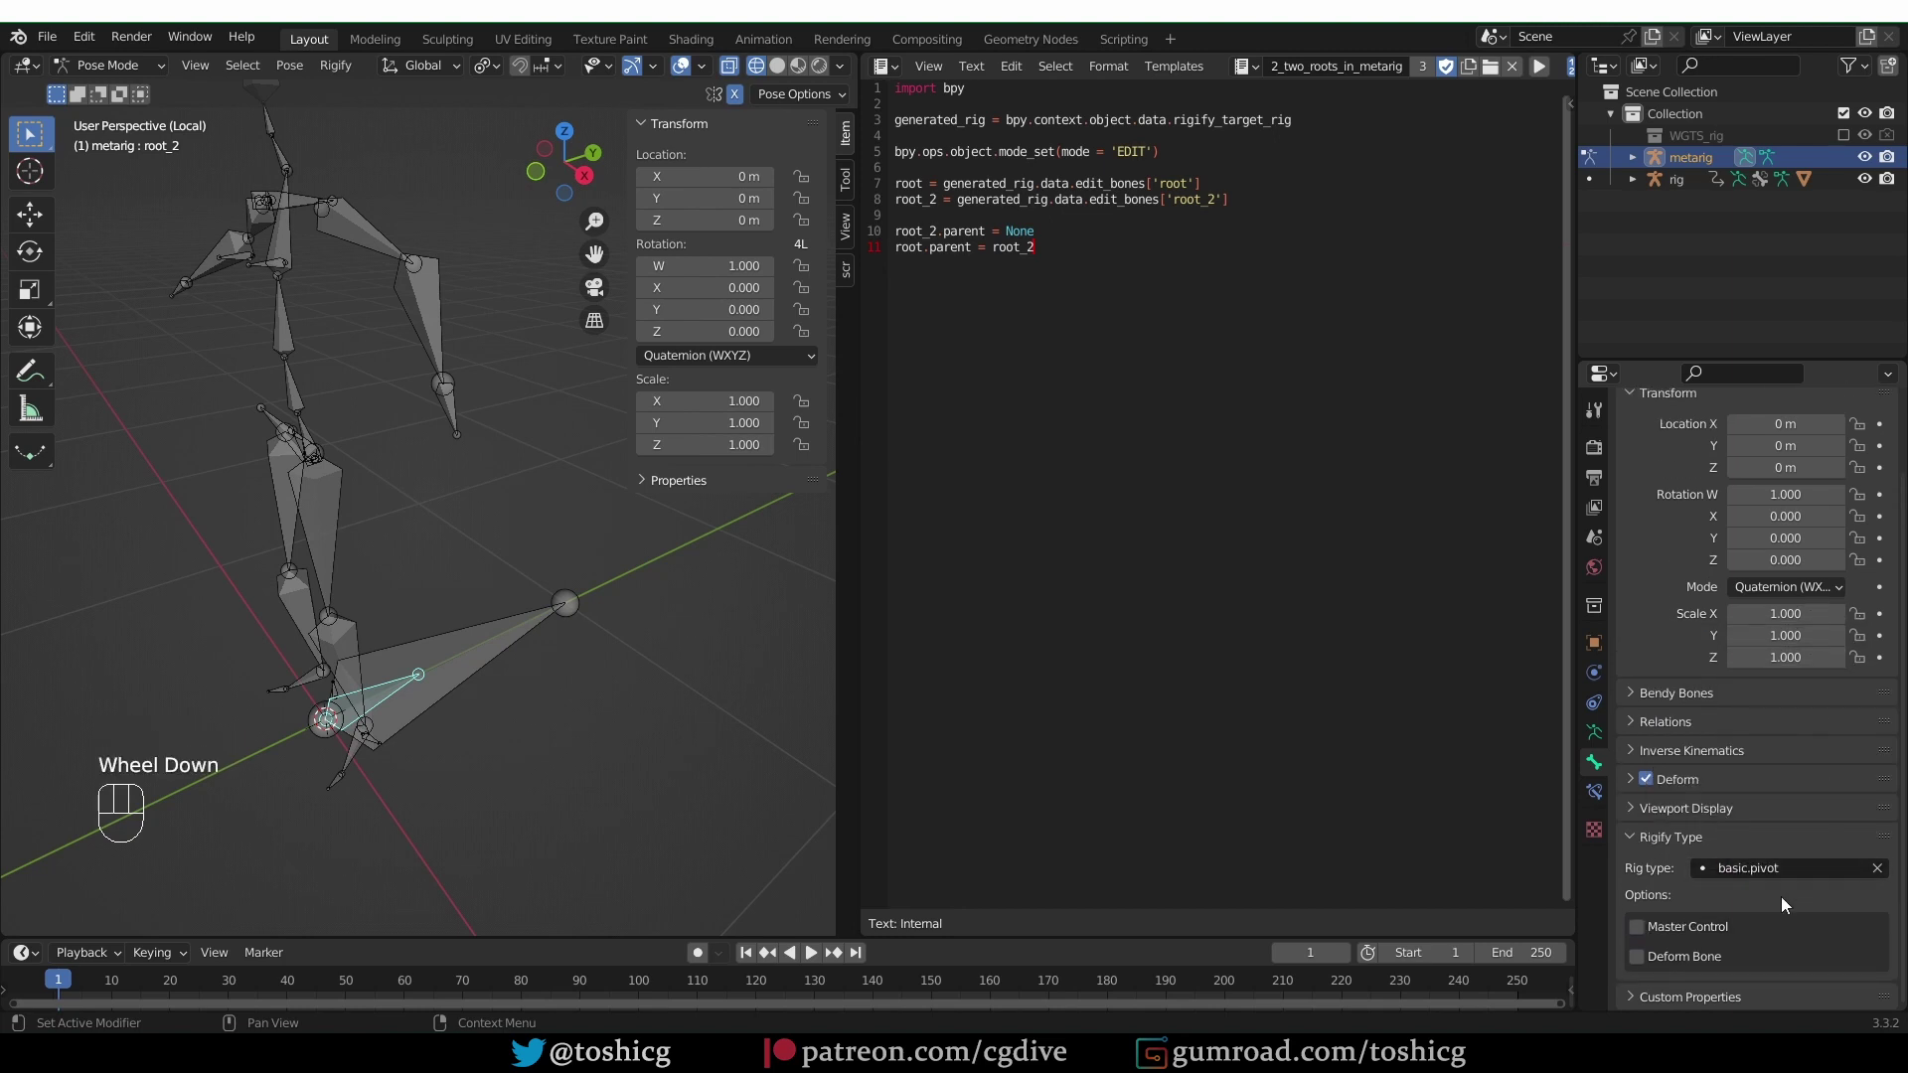
Enable Master Control and Register Parent for root_2, disable Pivot Control, and set the widget type to diamond.
{"action": "left_click", "coordinate": [1707, 925]}
{"action": "scroll", "coordinate": [1702, 926], "scroll_direction": "down", "scroll_amount": 1}
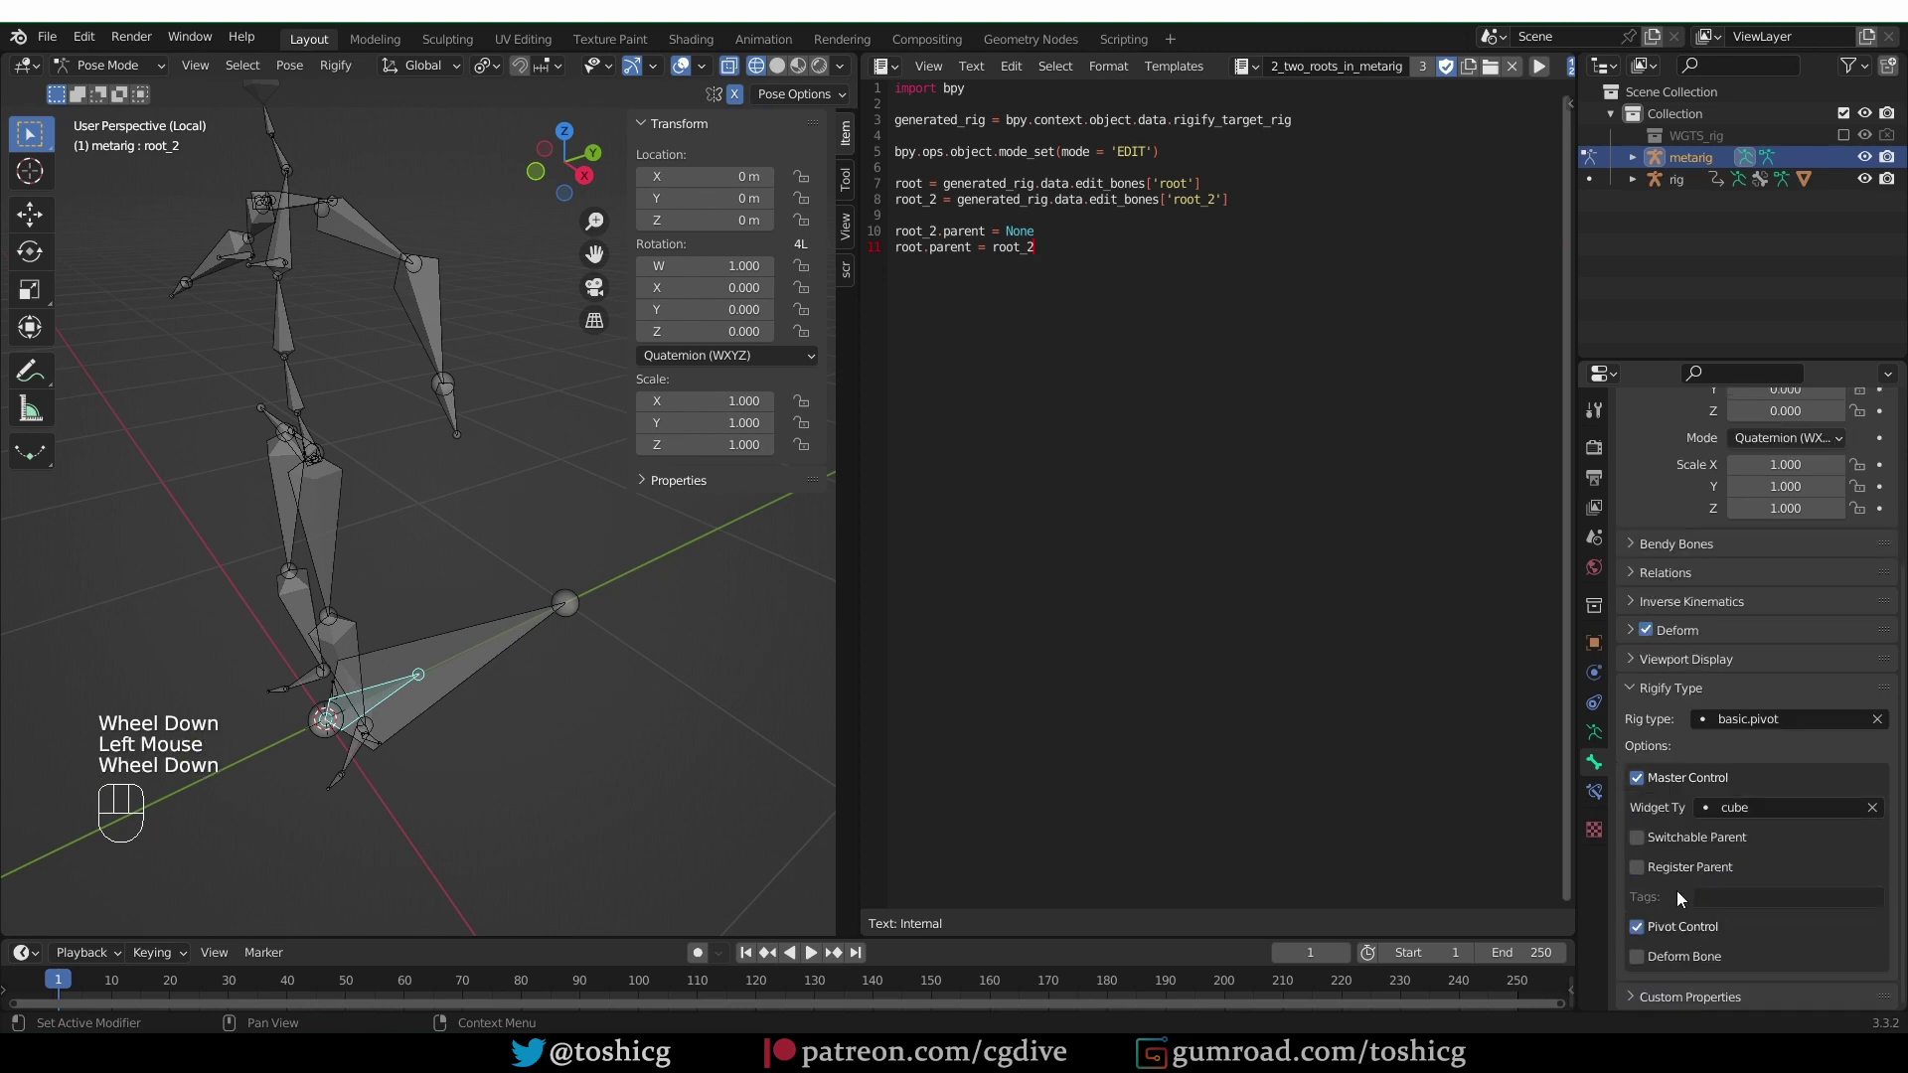
{"action": "left_click", "coordinate": [1654, 868]}
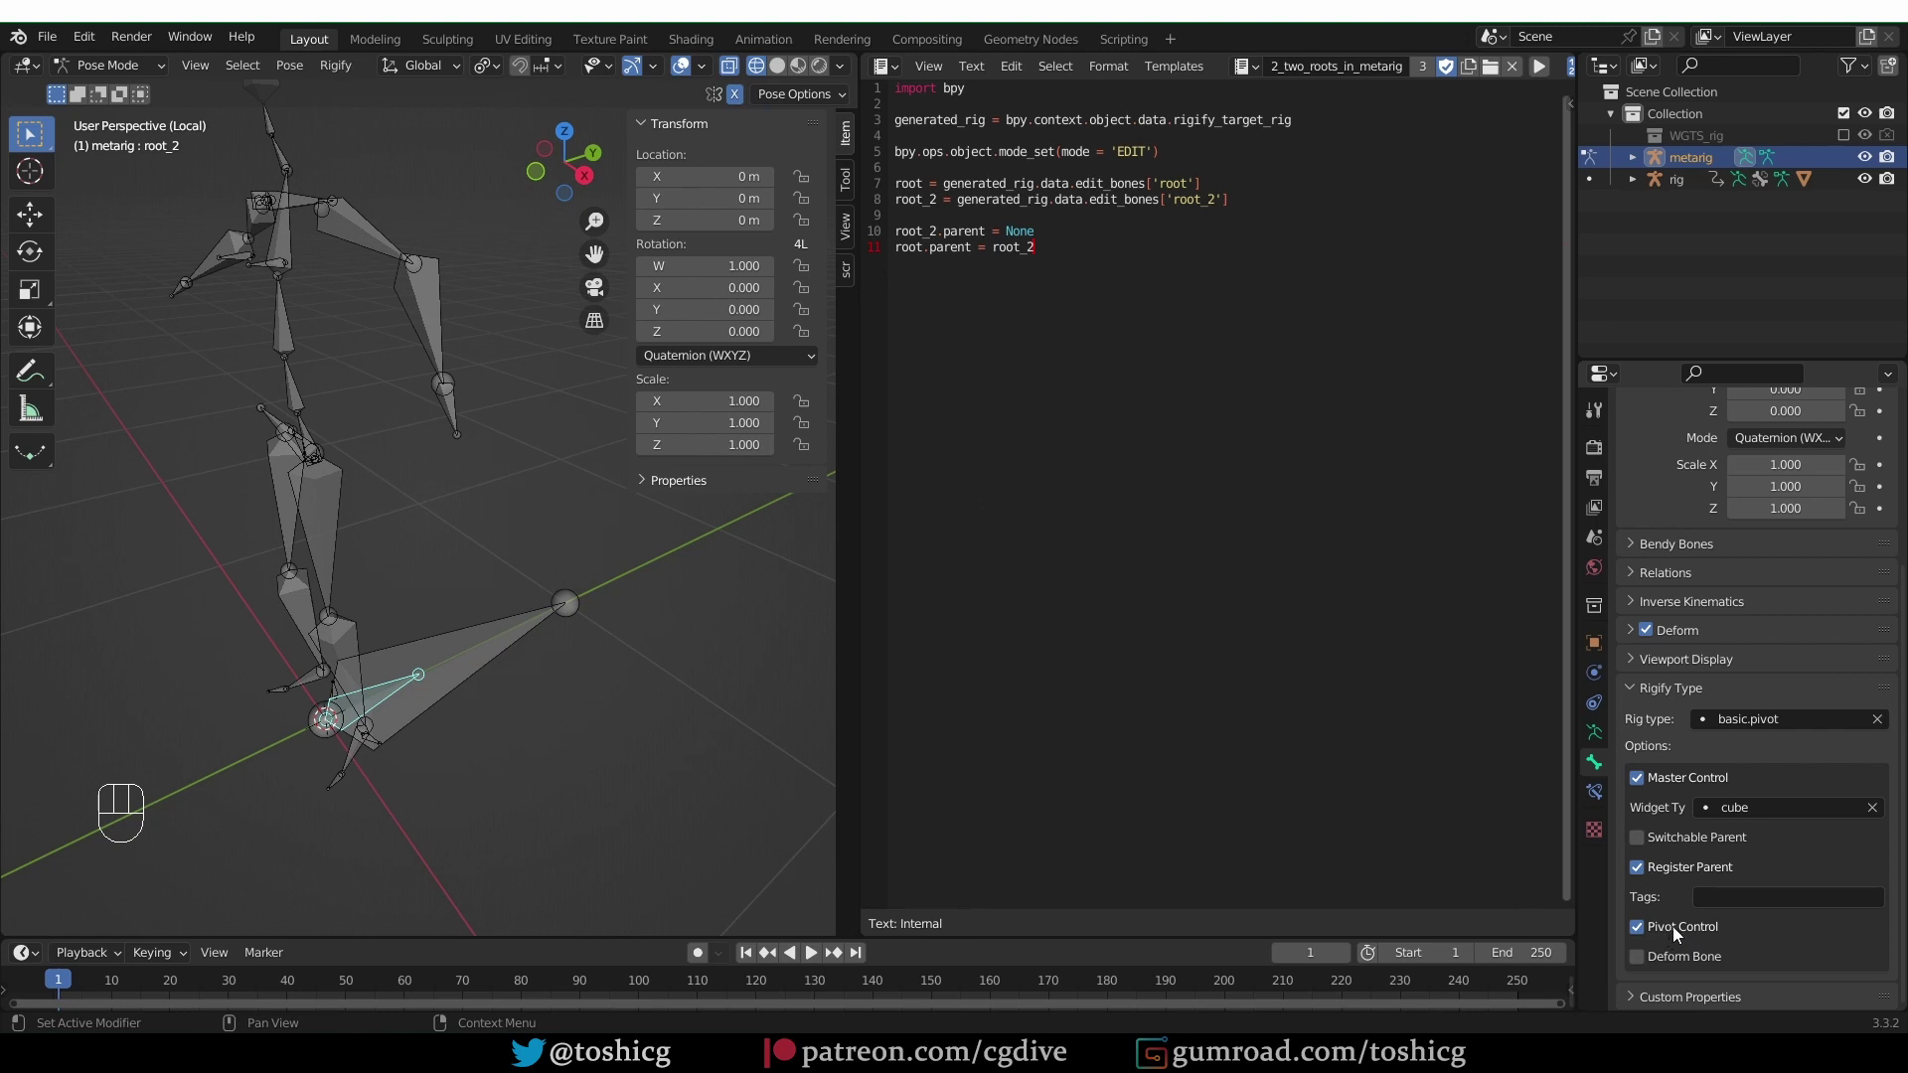
{"action": "left_click", "coordinate": [1673, 926]}
{"action": "left_click", "coordinate": [1765, 803]}
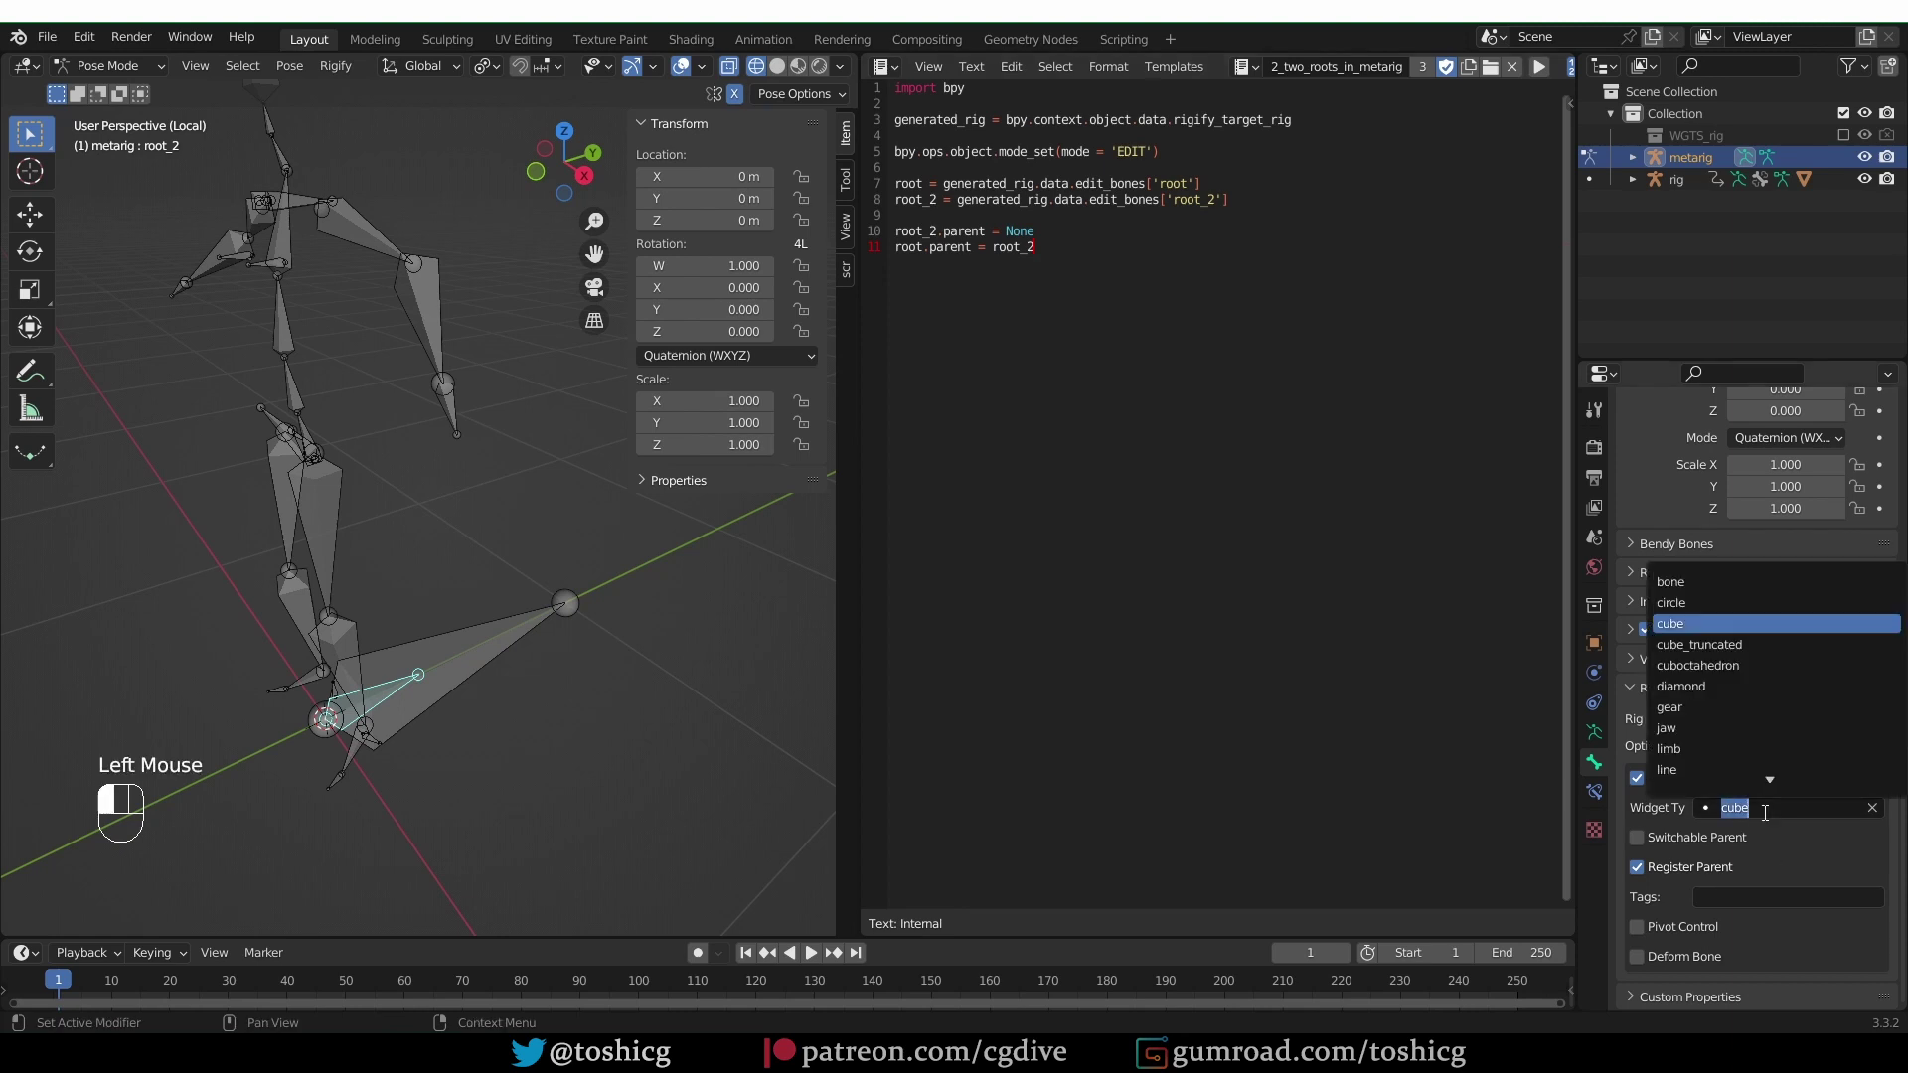
{"action": "left_click", "coordinate": [1743, 687]}
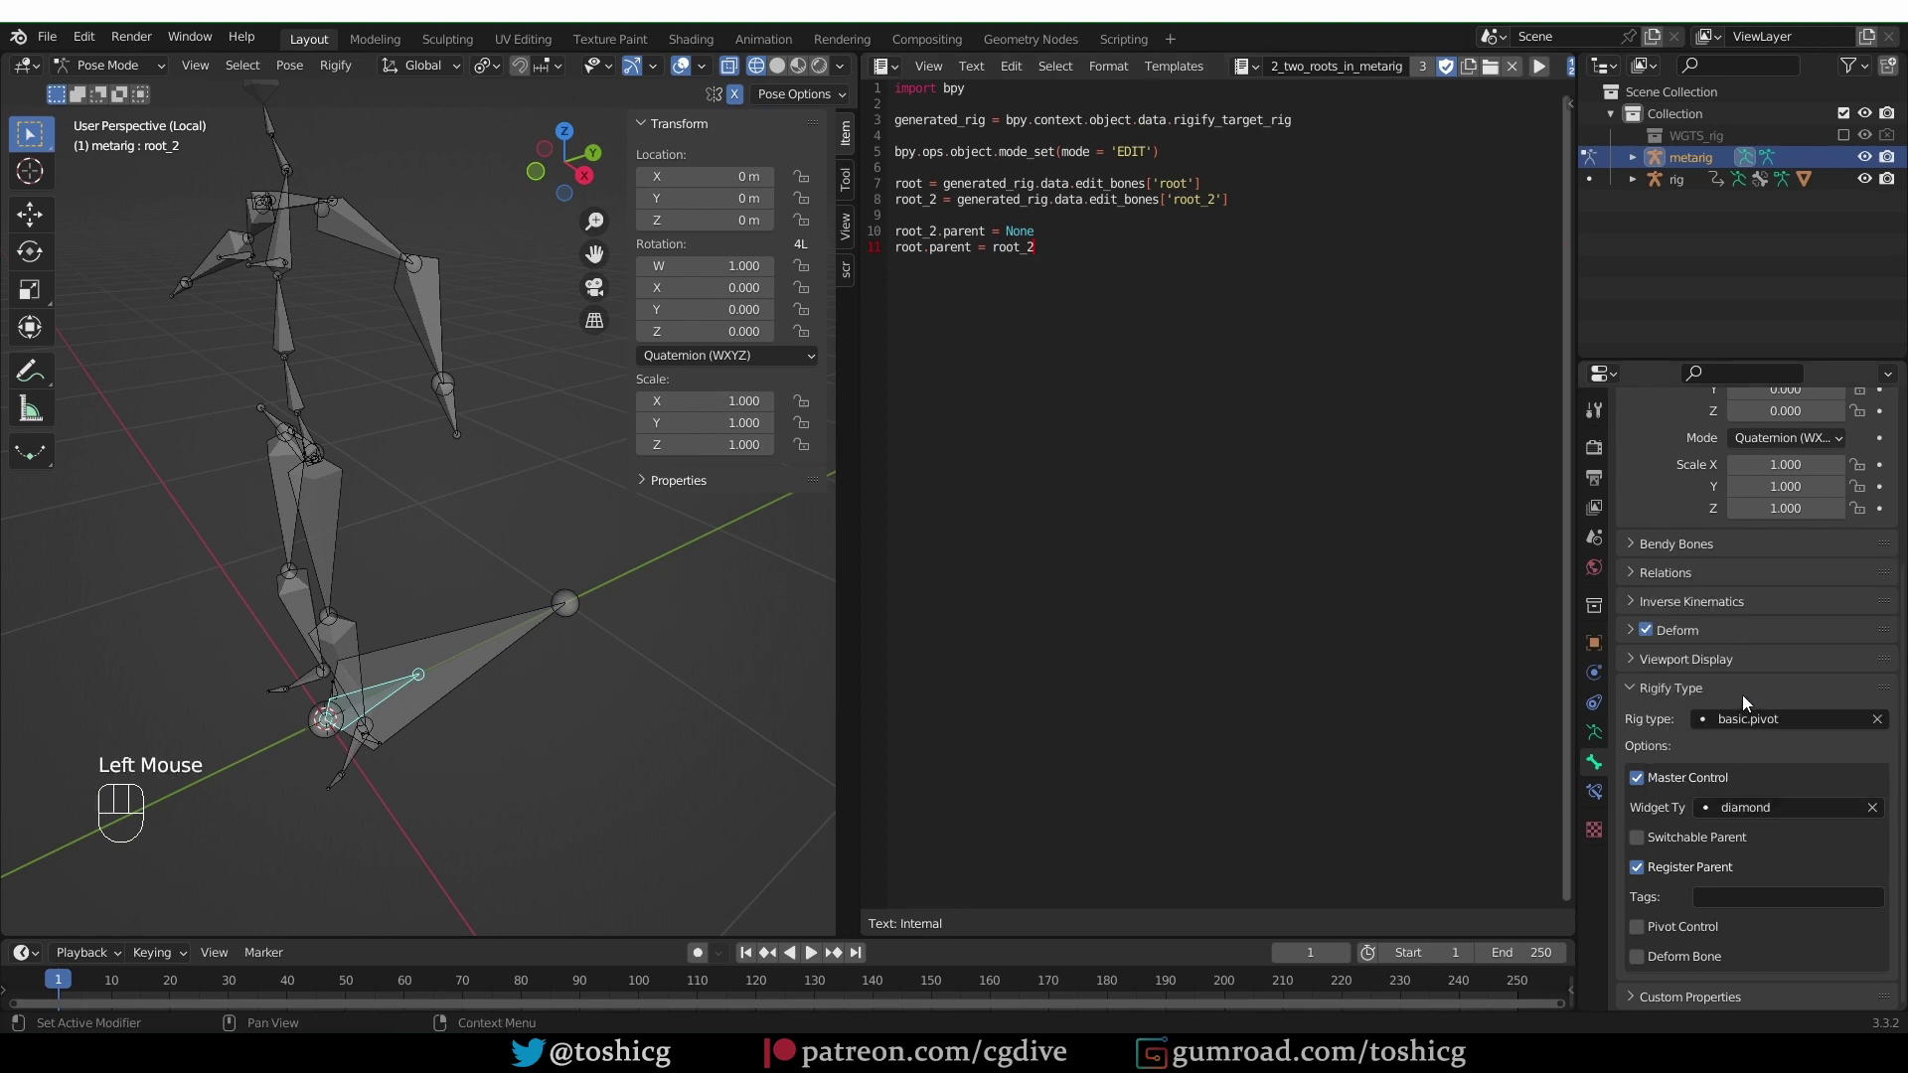
Switch the metarig to Edit Mode and hide its large root bone.
{"action": "middle_click_drag", "start_coordinate": [502, 544], "coordinate": [447, 548]}
{"action": "key", "text": "Tab"}
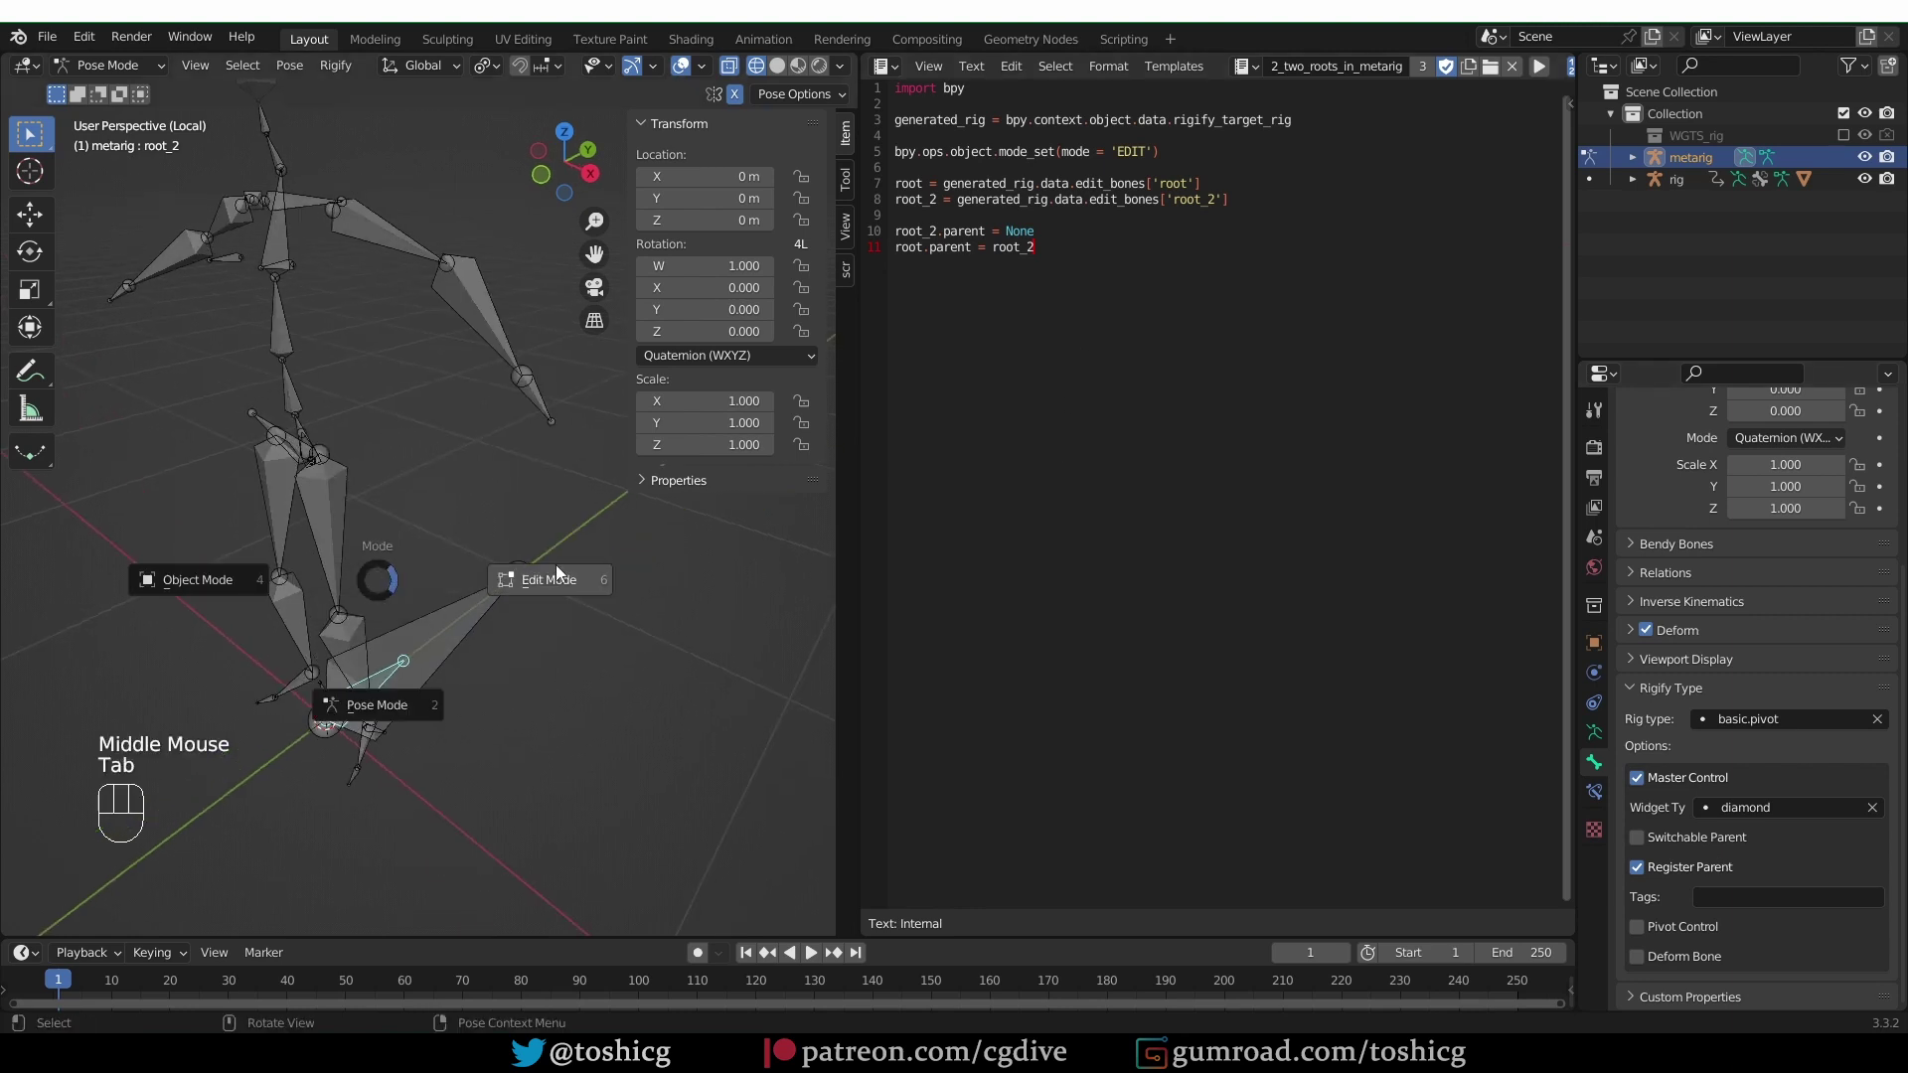
{"action": "scroll", "coordinate": [497, 597], "scroll_direction": "up", "scroll_amount": 2}
{"action": "middle_click_drag", "start_coordinate": [477, 607], "coordinate": [550, 418]}
{"action": "left_click", "coordinate": [456, 613]}
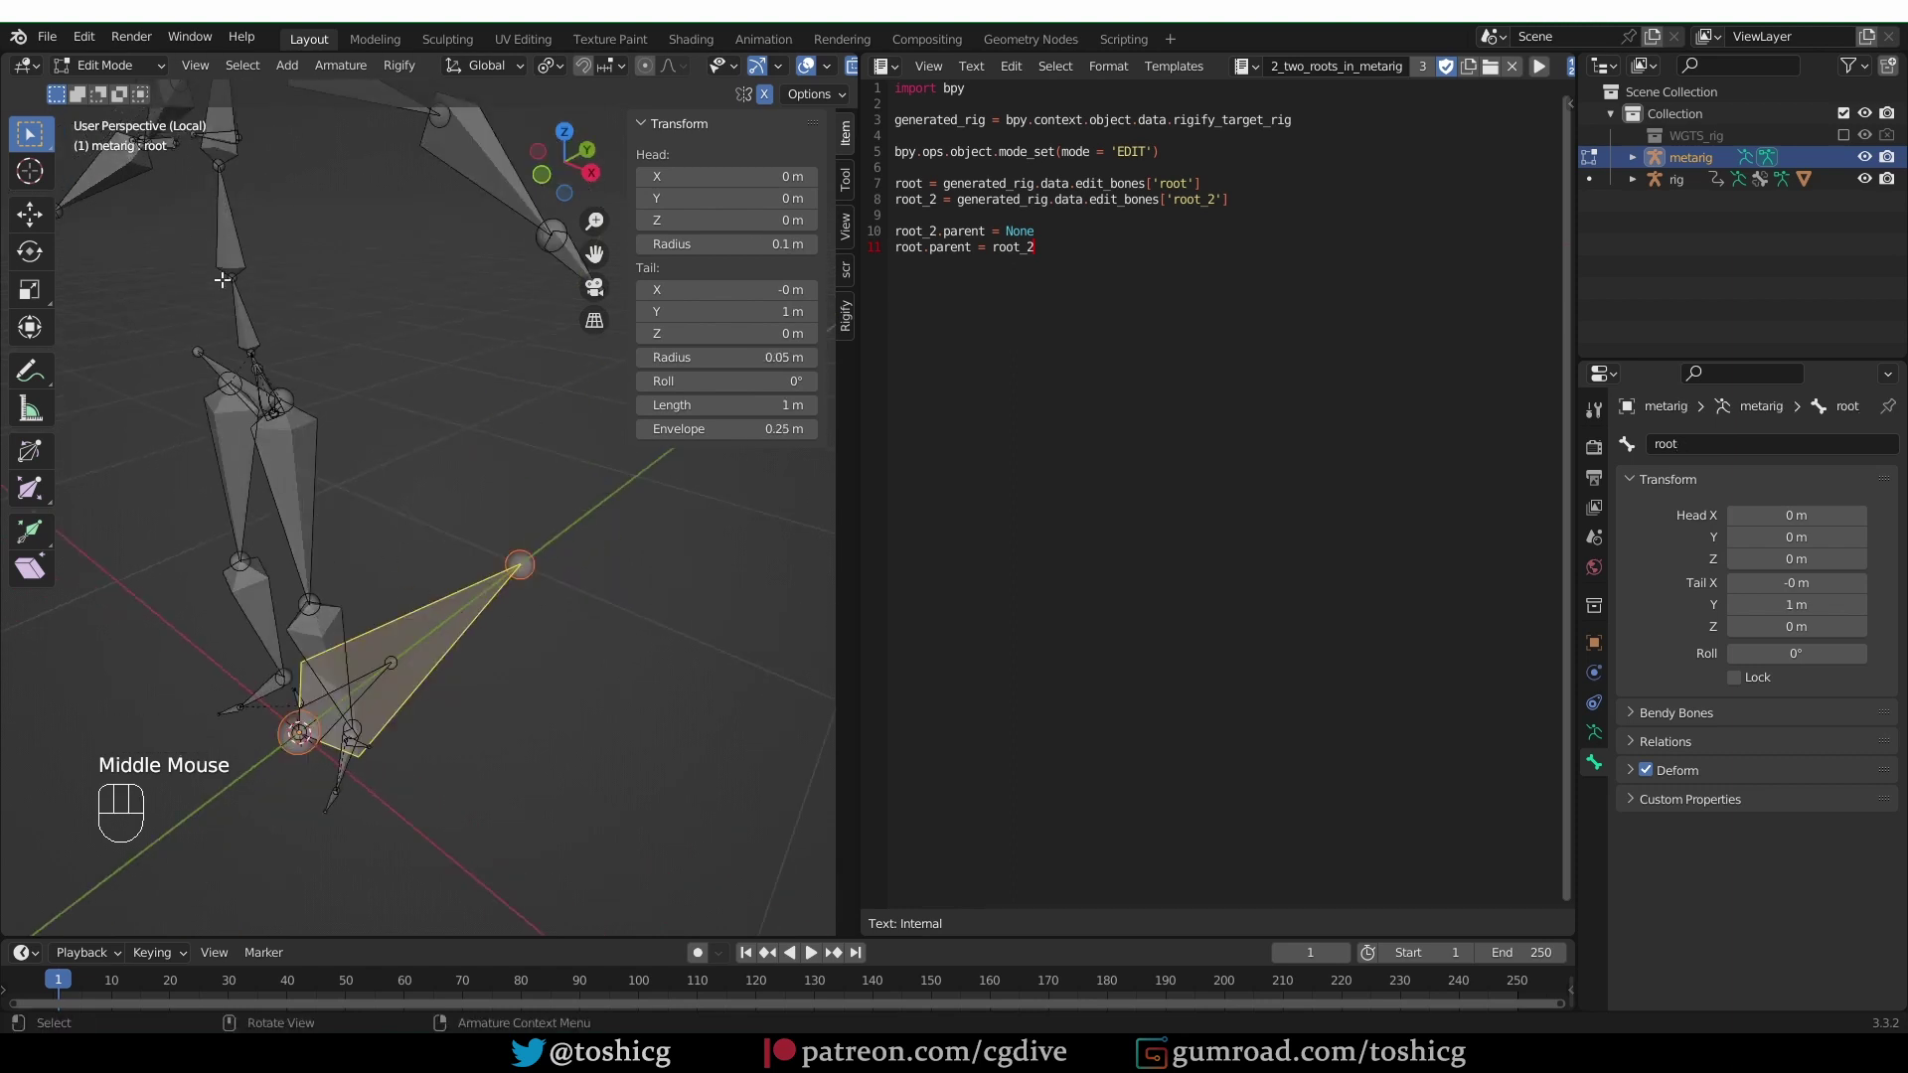
{"action": "key", "text": "h"}
Parent the metarig's spine bone to root_2 using Keep Offset.
{"action": "middle_click_drag", "start_coordinate": [158, 157], "coordinate": [362, 328]}
{"action": "left_click", "coordinate": [362, 325]}
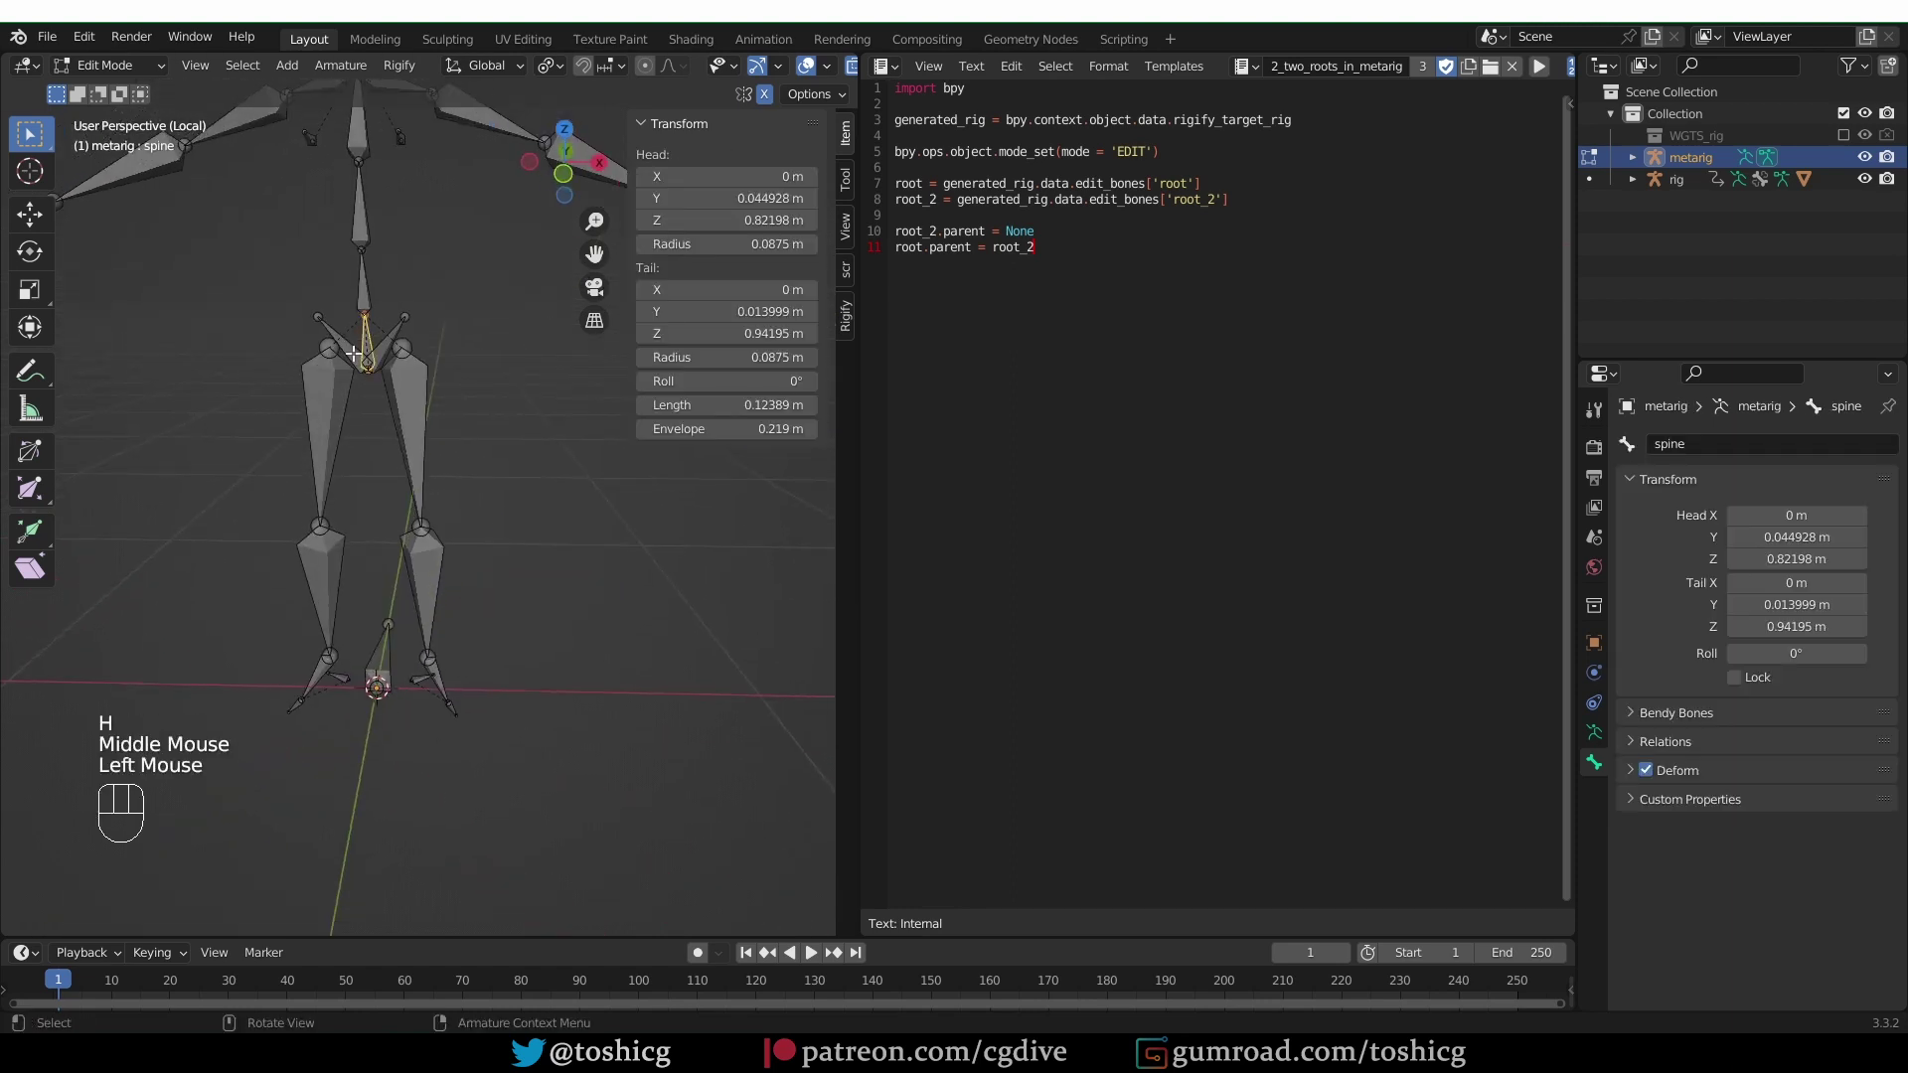
{"action": "middle_click_drag", "start_coordinate": [368, 557], "coordinate": [387, 636]}
{"action": "left_click", "coordinate": [388, 643], "text": "shift"}
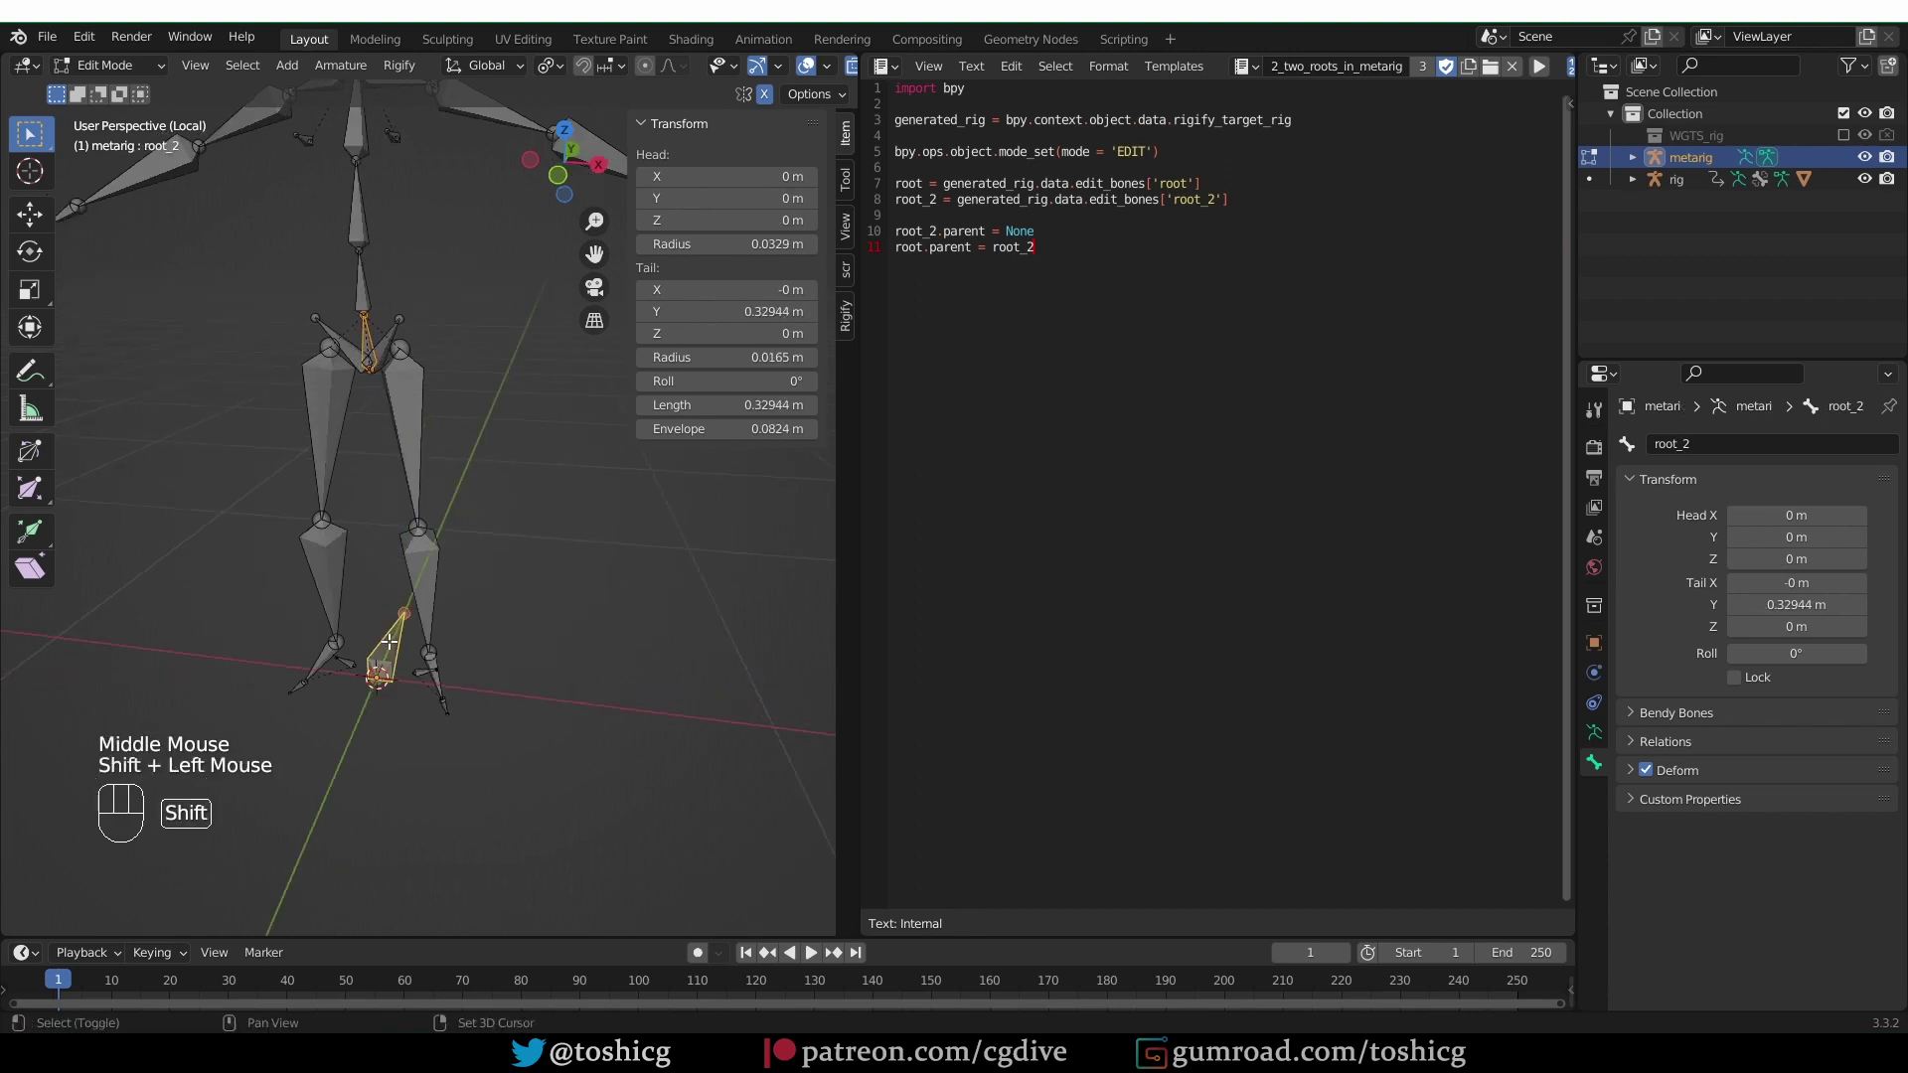
{"action": "key", "text": "ctrl+p"}
{"action": "left_click", "coordinate": [290, 341]}
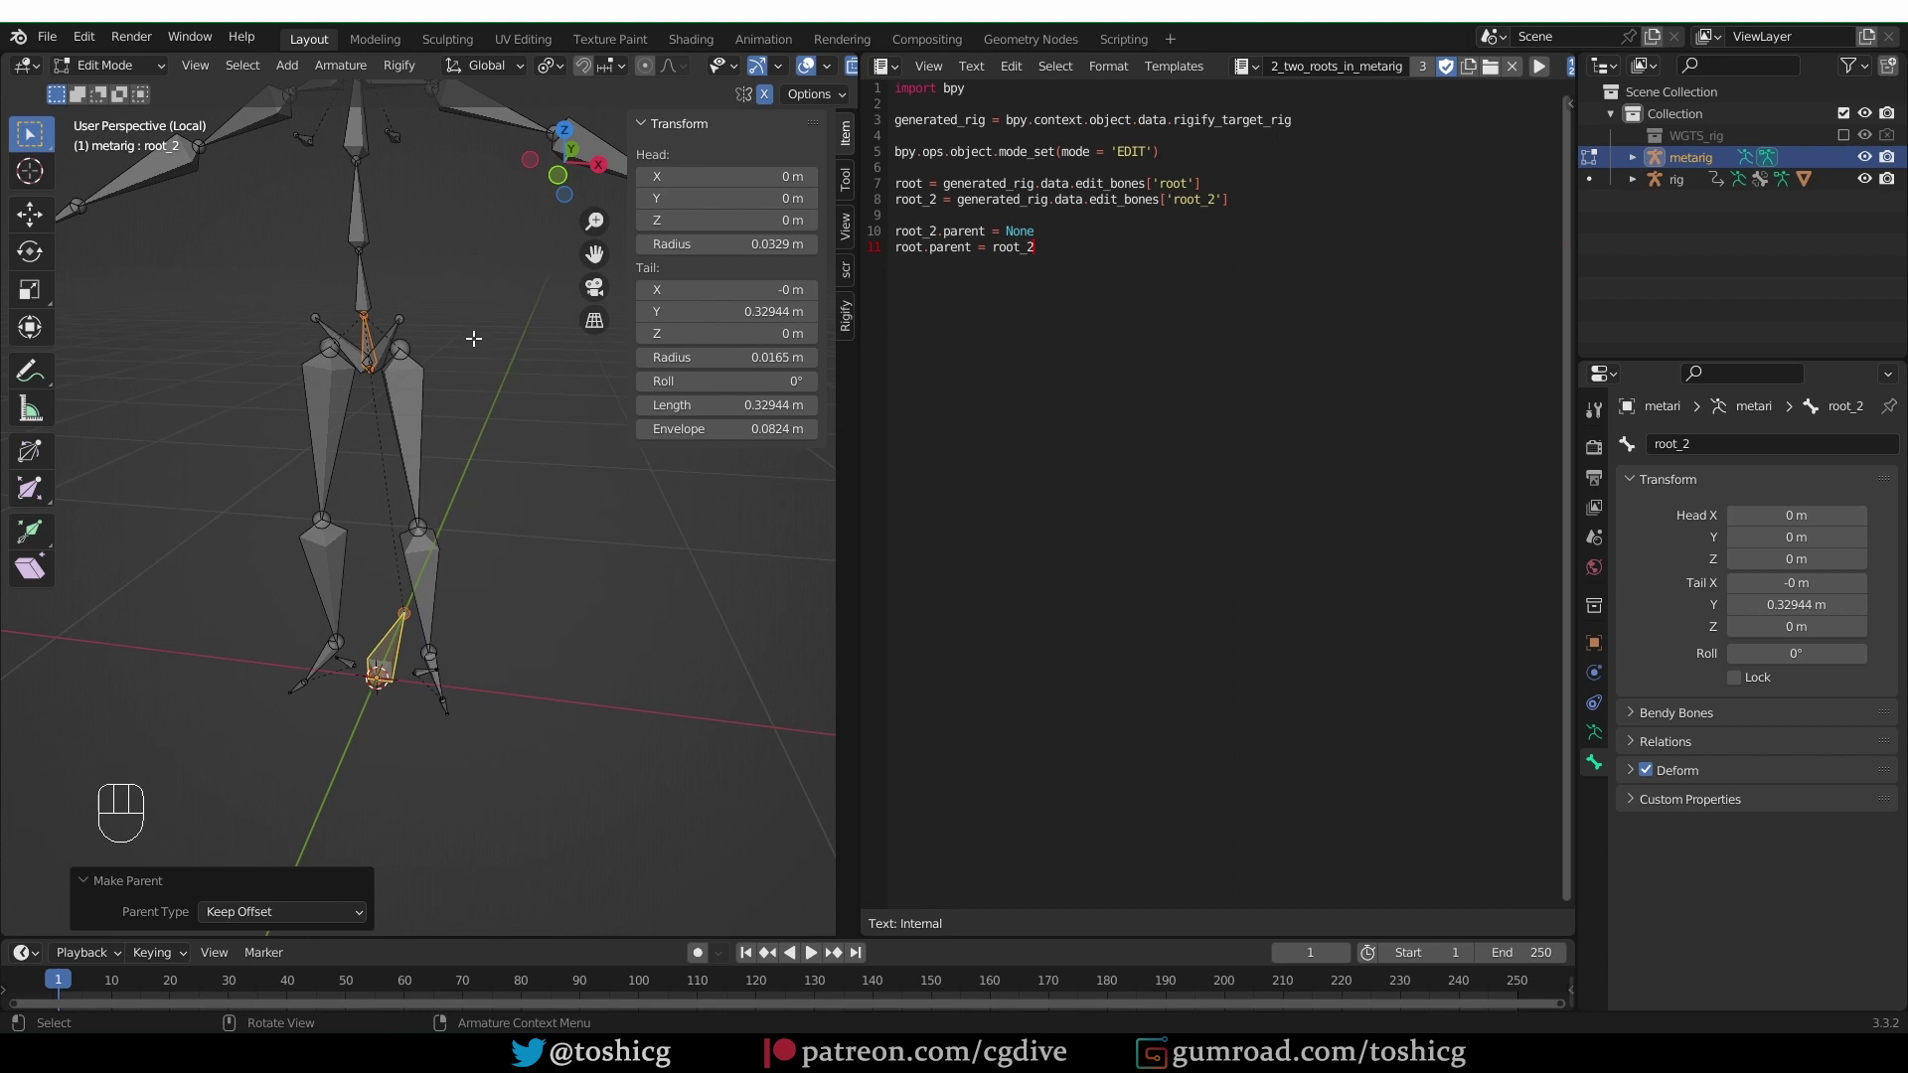
Reveal the hidden bone, return the metarig to Object Mode and leave local view.
{"action": "key", "text": "alt+h"}
{"action": "key", "text": "Tab"}
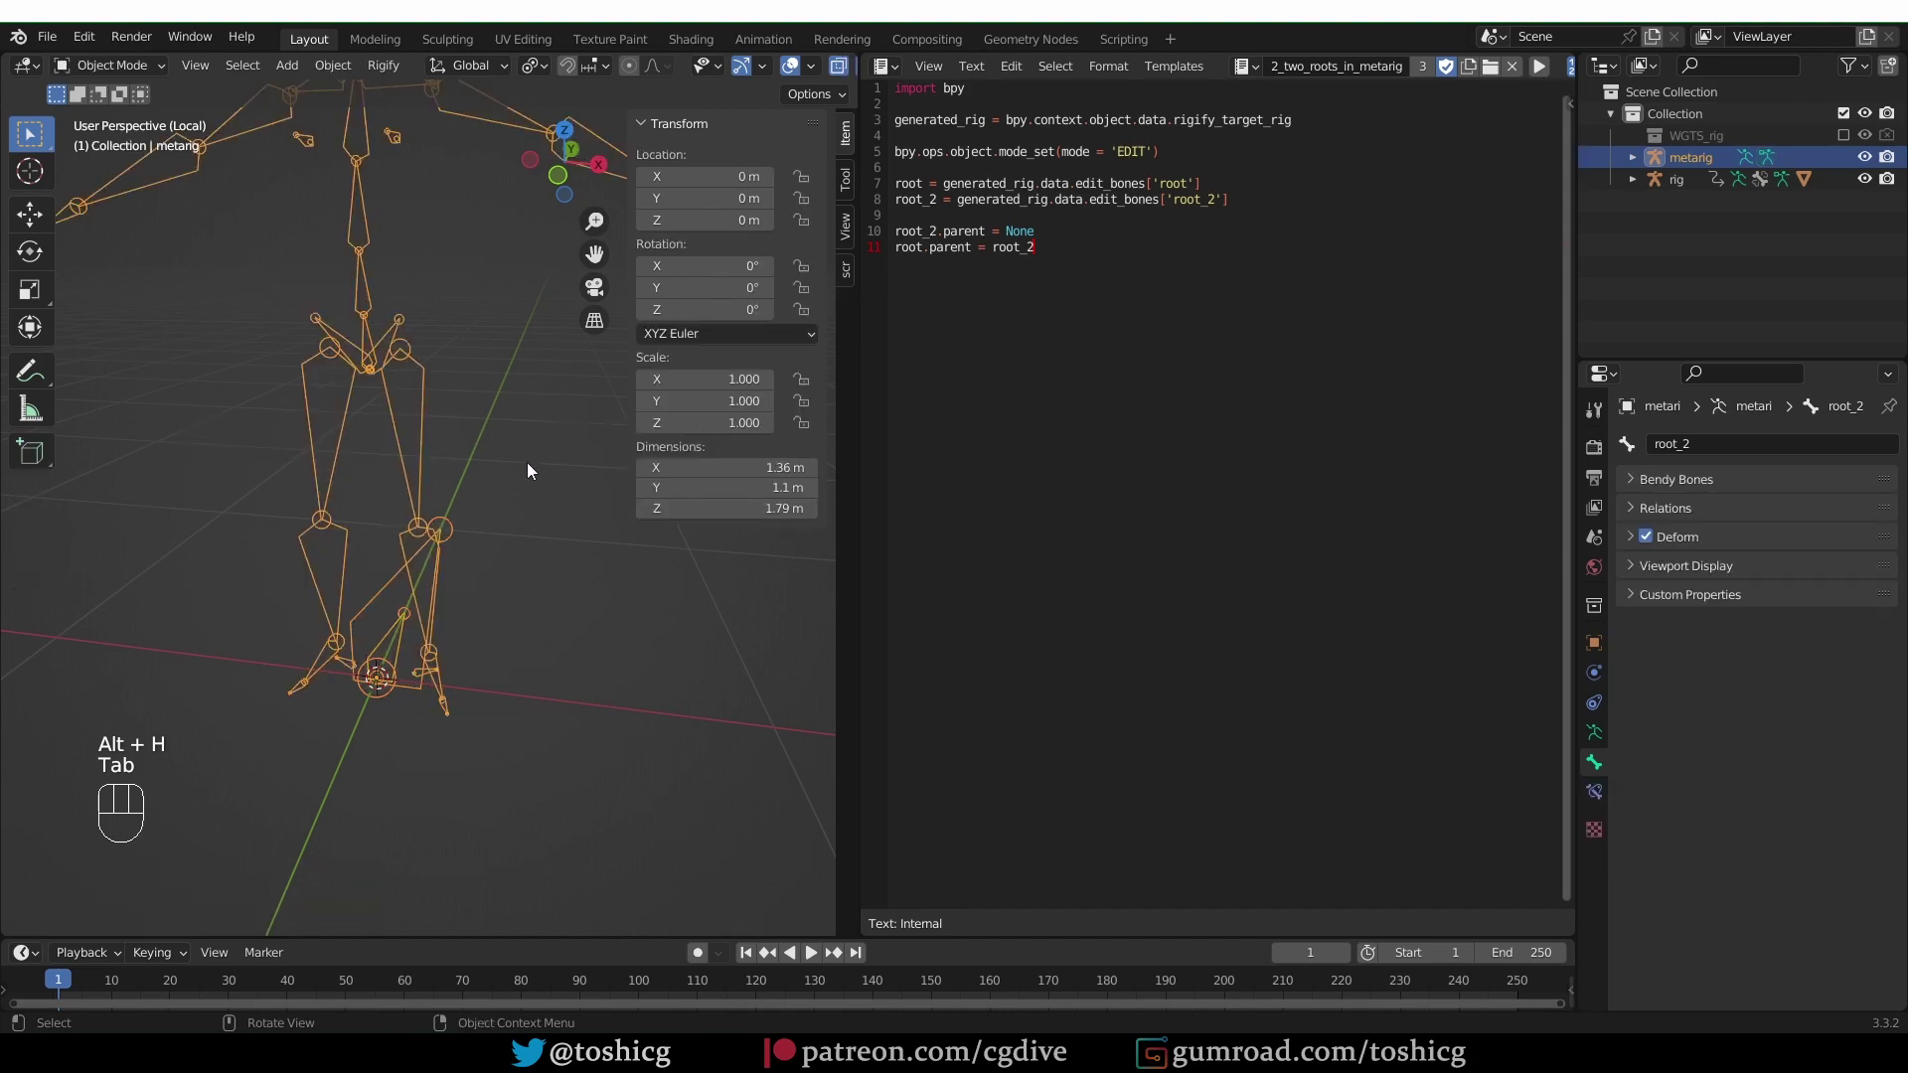
{"action": "key", "text": "KP_Divide"}
{"action": "scroll", "coordinate": [526, 462], "scroll_direction": "down", "scroll_amount": 3}
{"action": "middle_click_drag", "start_coordinate": [527, 462], "coordinate": [476, 606], "text": "shift"}
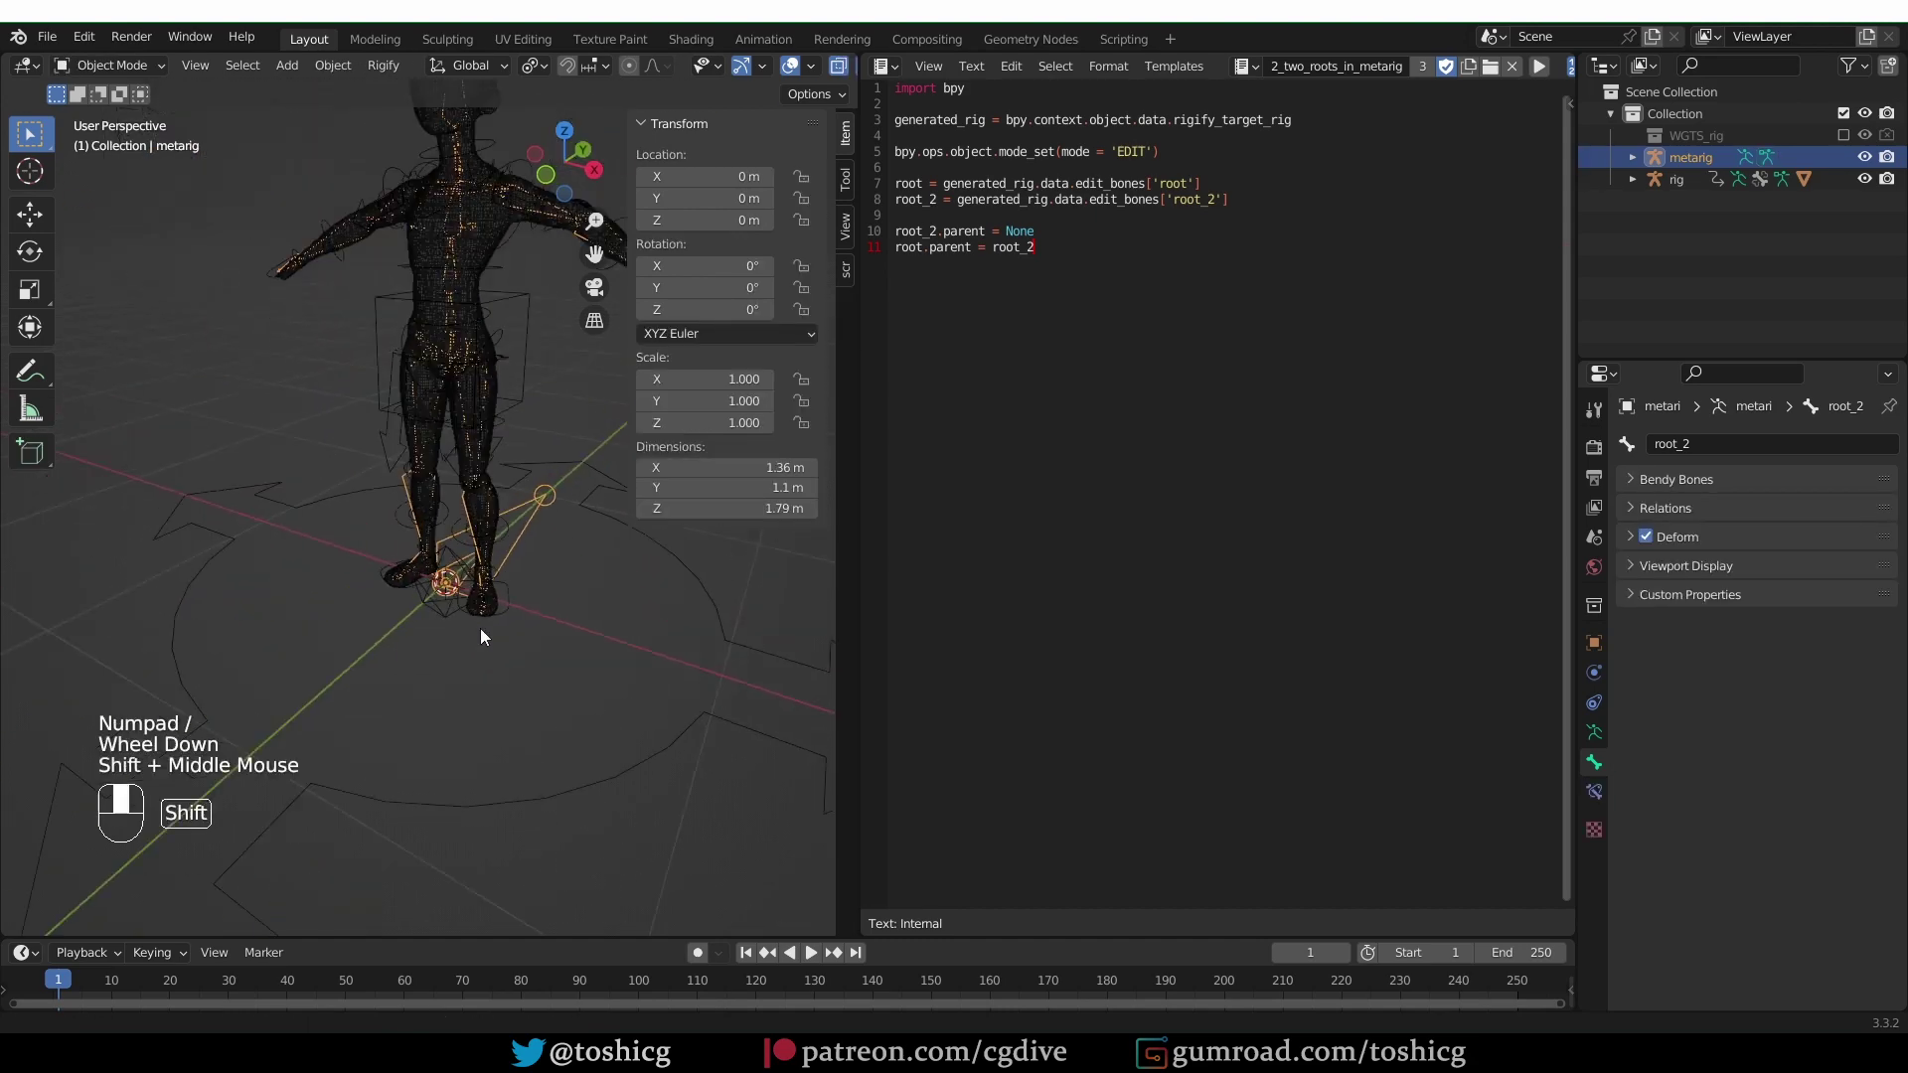
Re-generate the Rigify rig from the updated metarig.
{"action": "left_click", "coordinate": [1594, 733]}
{"action": "scroll", "coordinate": [1713, 813], "scroll_direction": "down", "scroll_amount": 2}
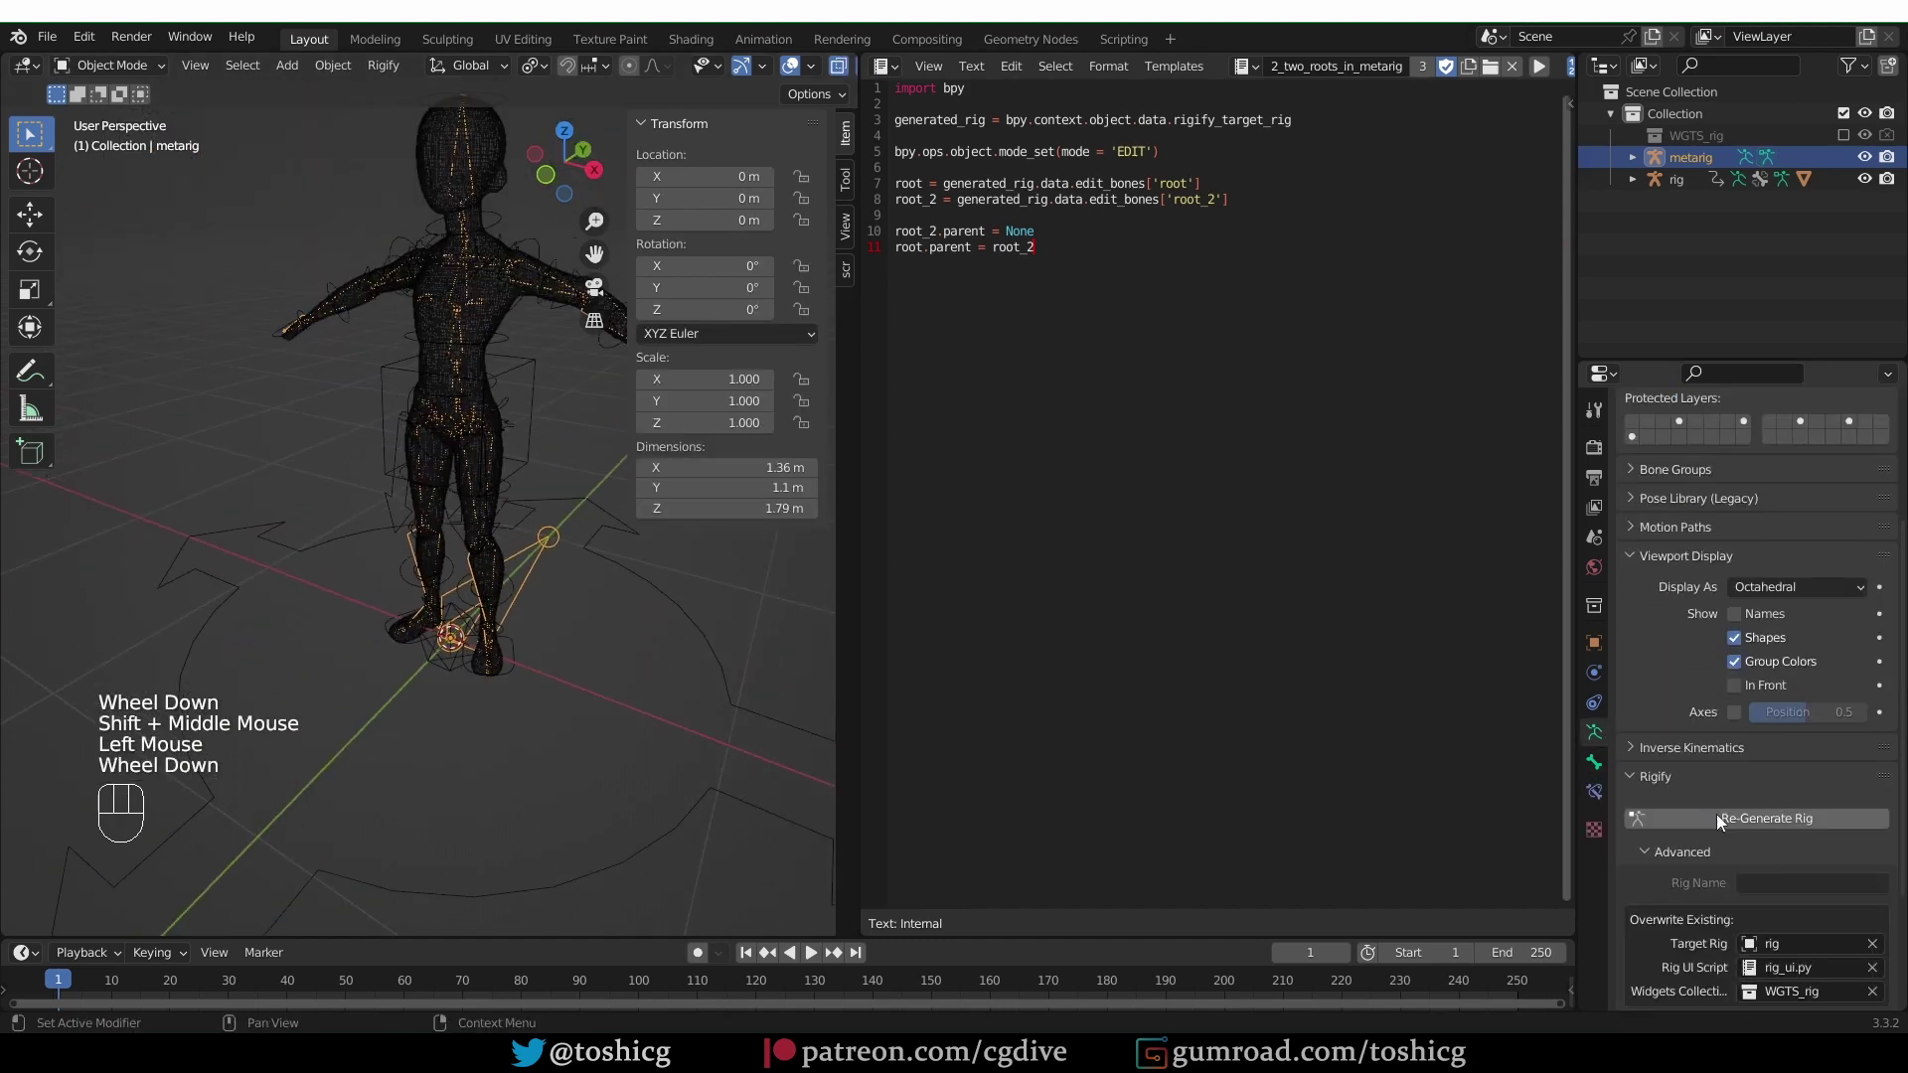
{"action": "left_click", "coordinate": [1758, 699]}
Put the generated rig in Pose Mode and test-move the root_2 control, cancelling the move.
{"action": "middle_click_drag", "start_coordinate": [369, 585], "coordinate": [336, 557], "text": "shift"}
{"action": "key", "text": "Tab"}
{"action": "middle_click_drag", "start_coordinate": [336, 754], "coordinate": [397, 757]}
{"action": "left_click", "coordinate": [348, 630]}
{"action": "middle_click_drag", "start_coordinate": [348, 630], "coordinate": [397, 682]}
{"action": "key", "text": "g"}
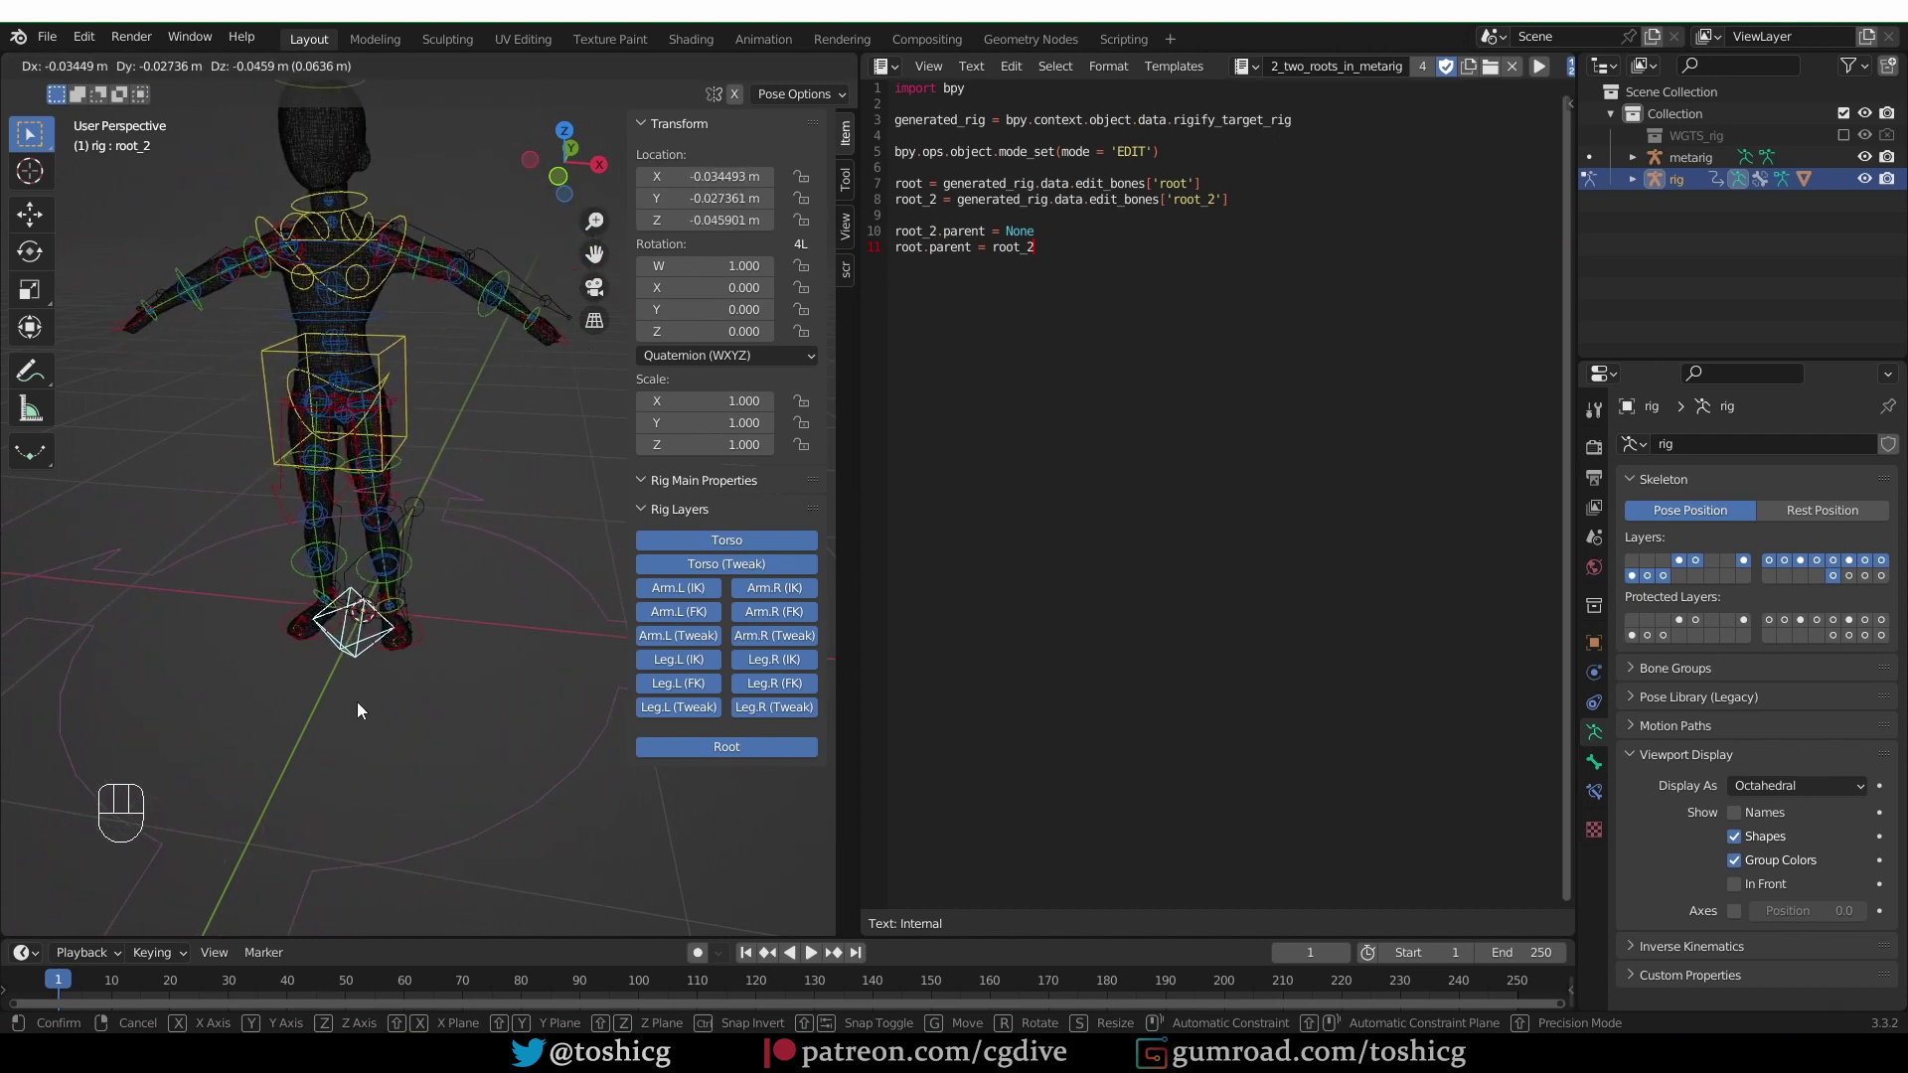
{"action": "right_click", "coordinate": [361, 717]}
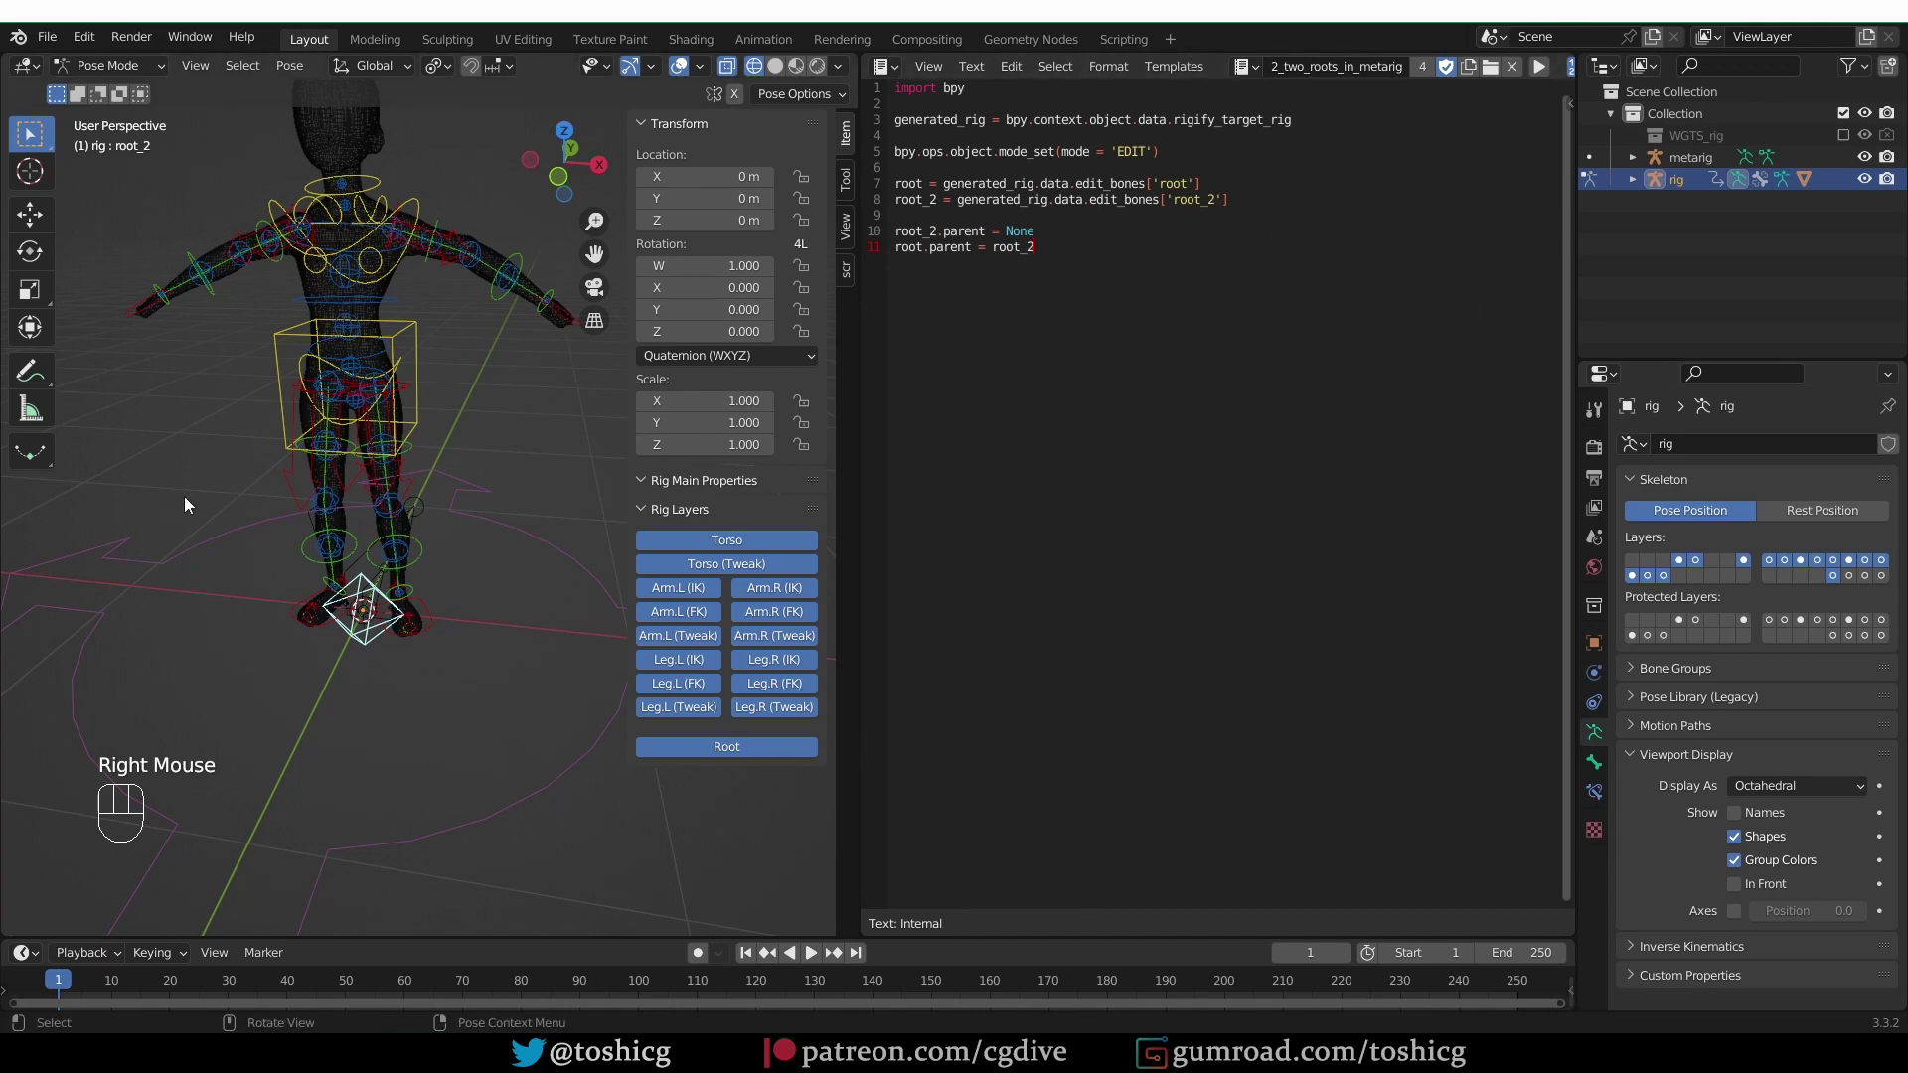
Clear the metarig's Rigify Run Script setting and re-generate the rig.
{"action": "key", "text": "Tab"}
{"action": "left_click", "coordinate": [1697, 163]}
{"action": "scroll", "coordinate": [1797, 838], "scroll_direction": "down", "scroll_amount": 4}
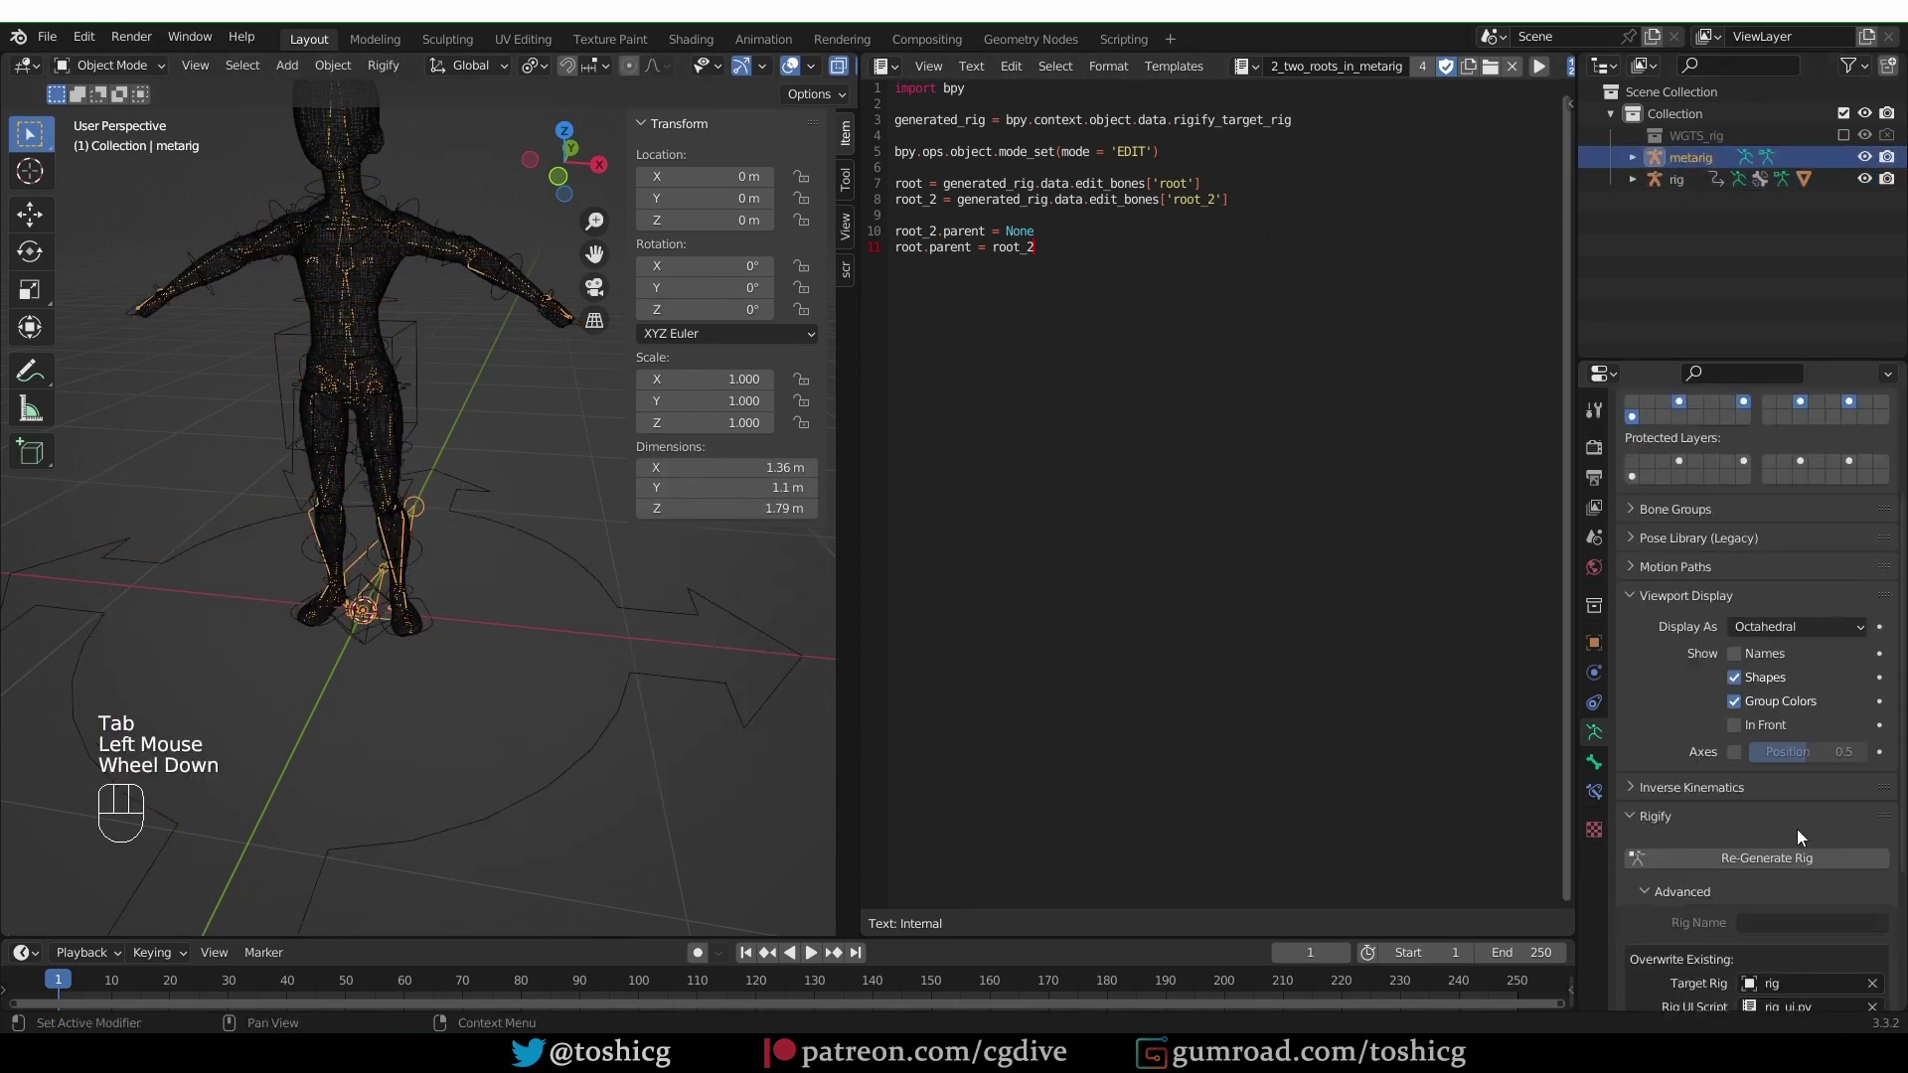
{"action": "scroll", "coordinate": [1795, 855], "scroll_direction": "down", "scroll_amount": 2}
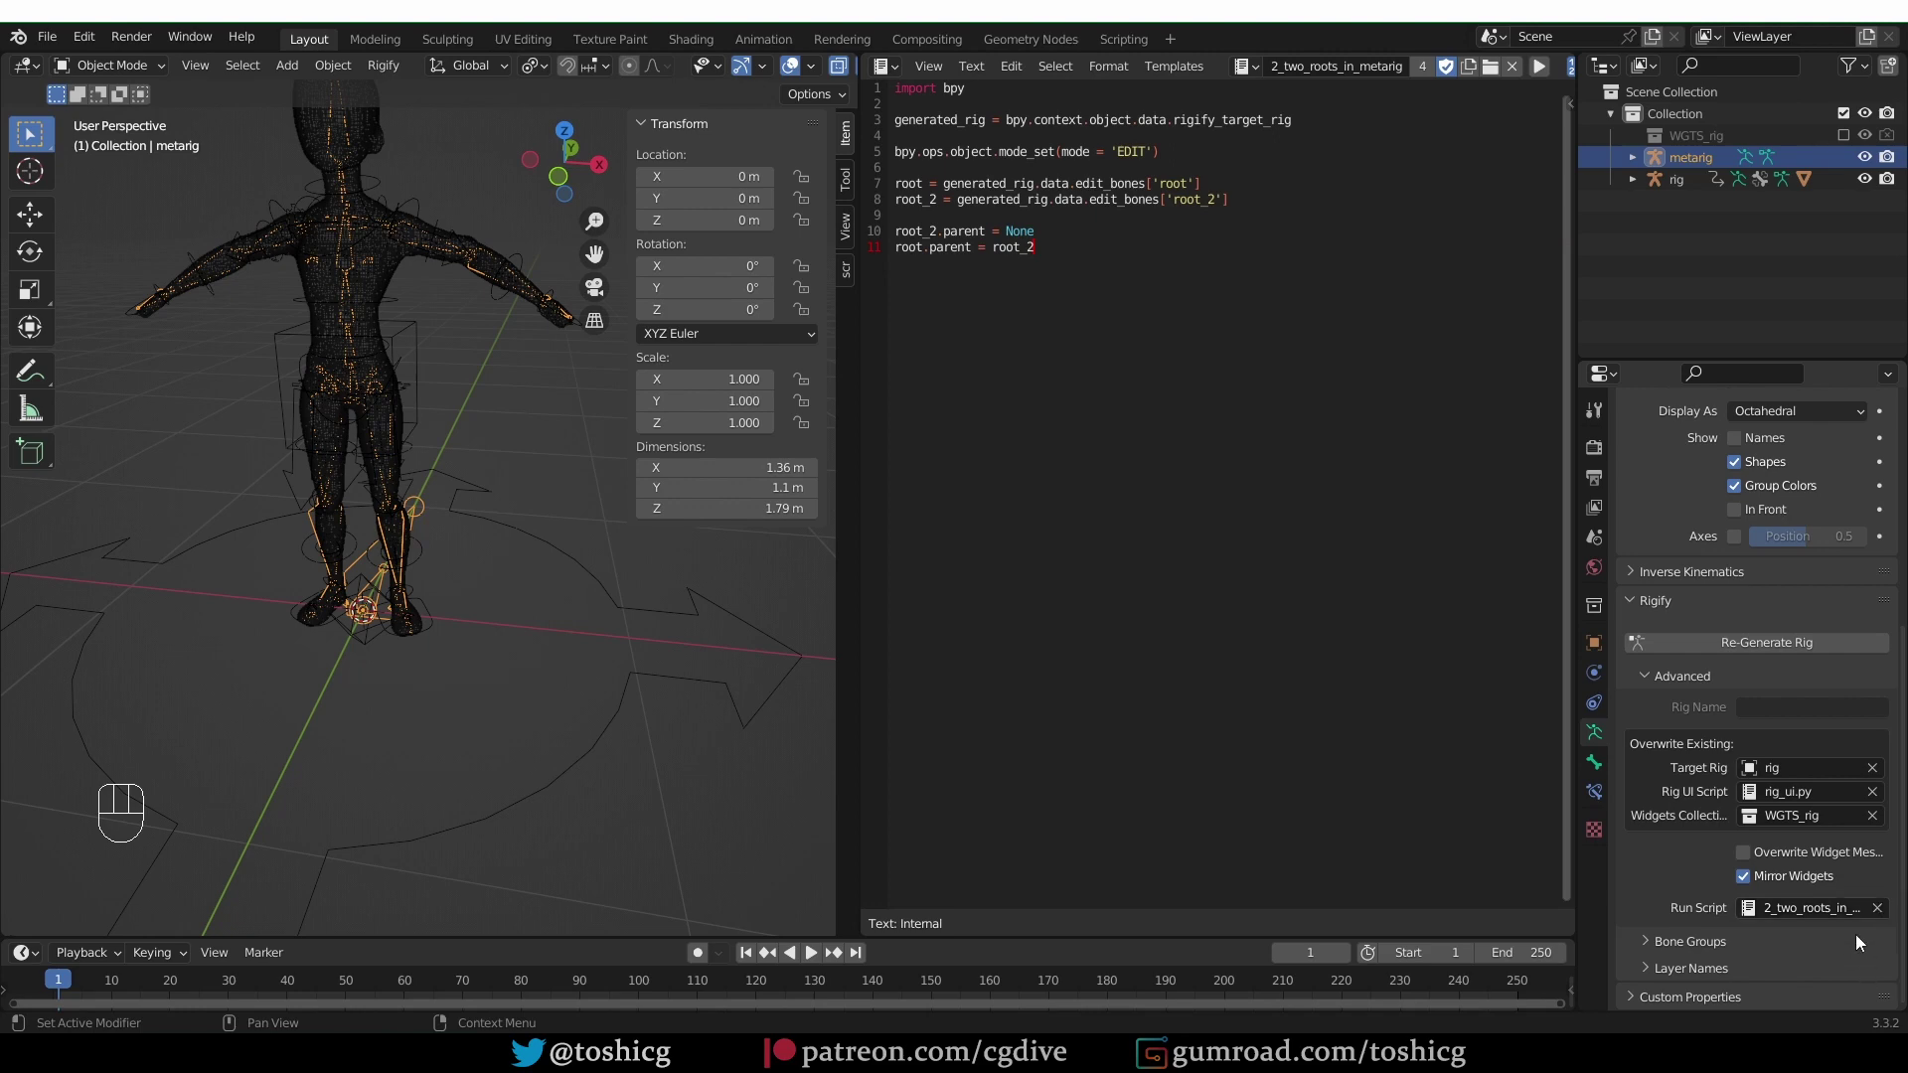
{"action": "left_click", "coordinate": [1878, 908]}
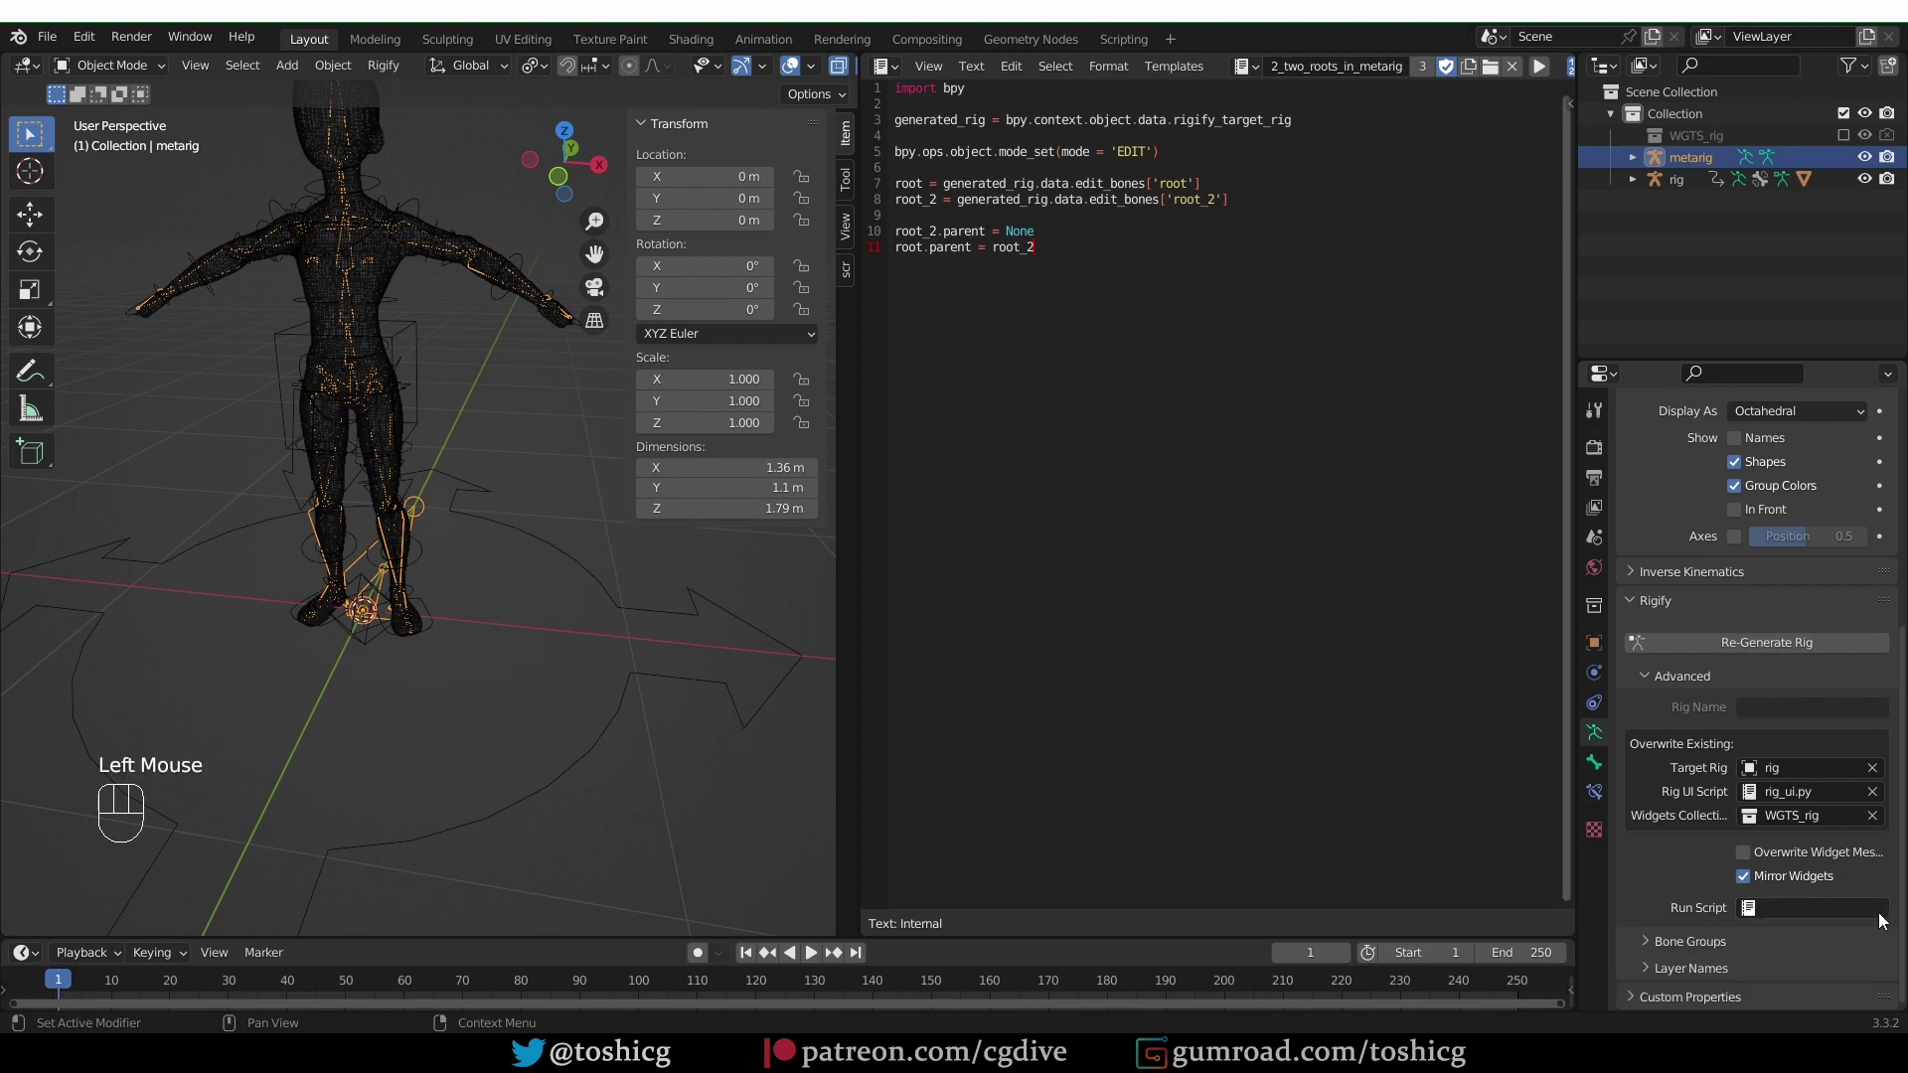
{"action": "left_click", "coordinate": [1769, 622]}
Test-move the root and root_2 controls of the regenerated rig in Pose Mode, cancelling each move.
{"action": "middle_click", "coordinate": [414, 521]}
{"action": "key", "text": "Tab"}
{"action": "left_click", "coordinate": [471, 807]}
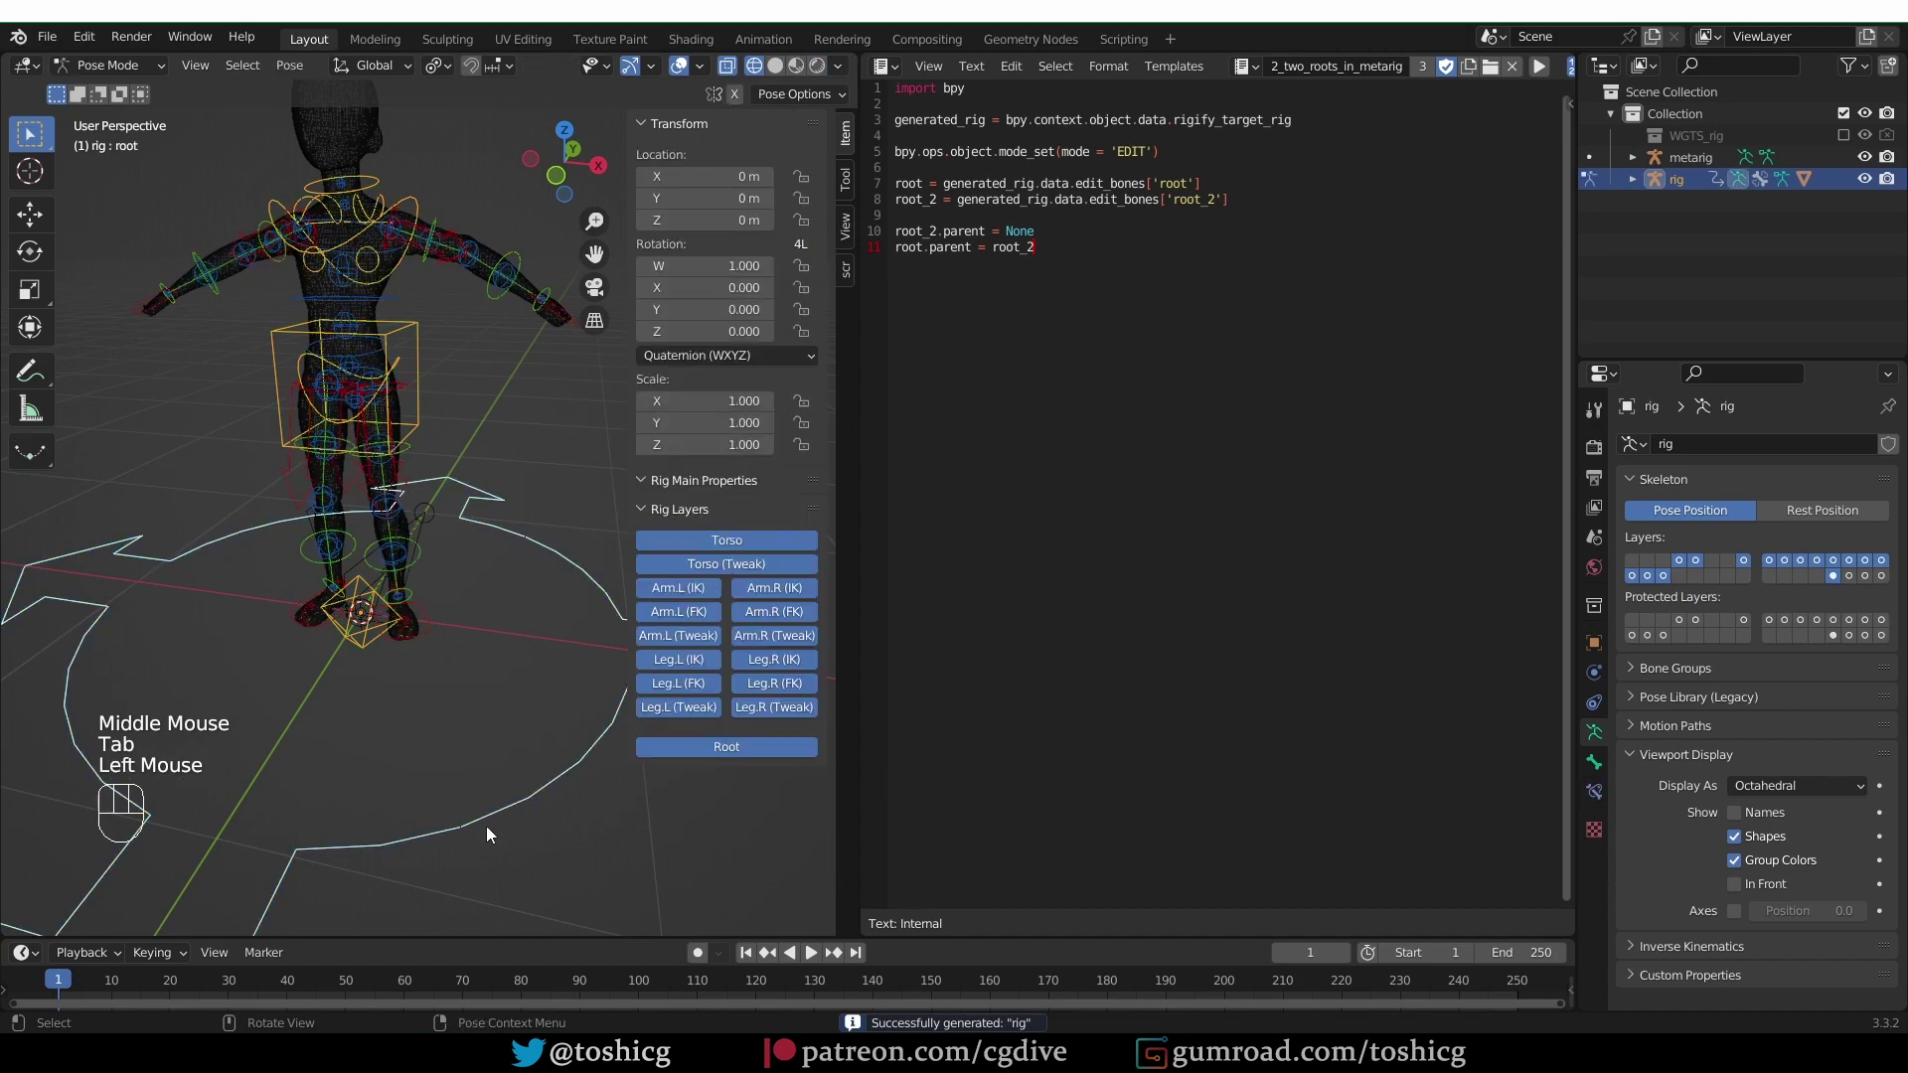
{"action": "key", "text": "g"}
{"action": "right_click", "coordinate": [435, 664]}
{"action": "left_click", "coordinate": [364, 621]}
{"action": "middle_click_drag", "start_coordinate": [364, 621], "coordinate": [398, 661]}
{"action": "key", "text": "g"}
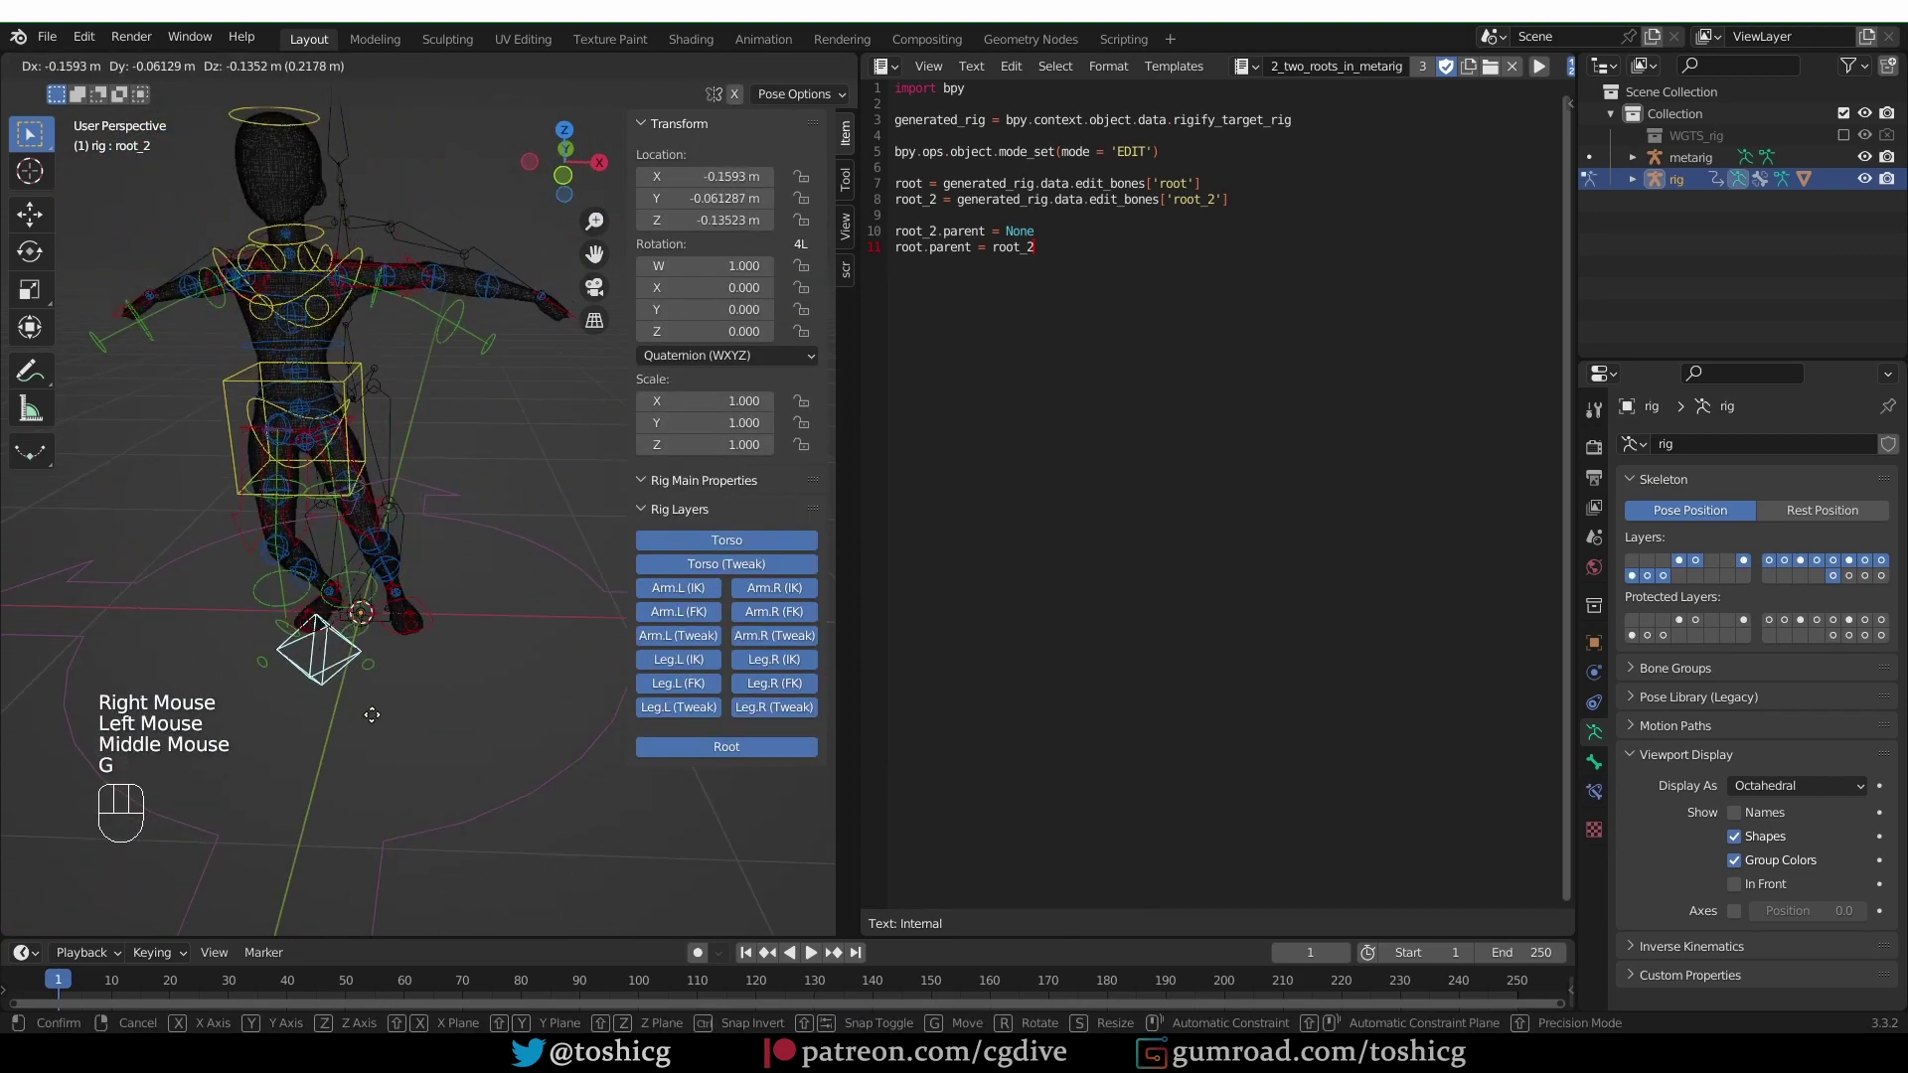
{"action": "right_click", "coordinate": [429, 596]}
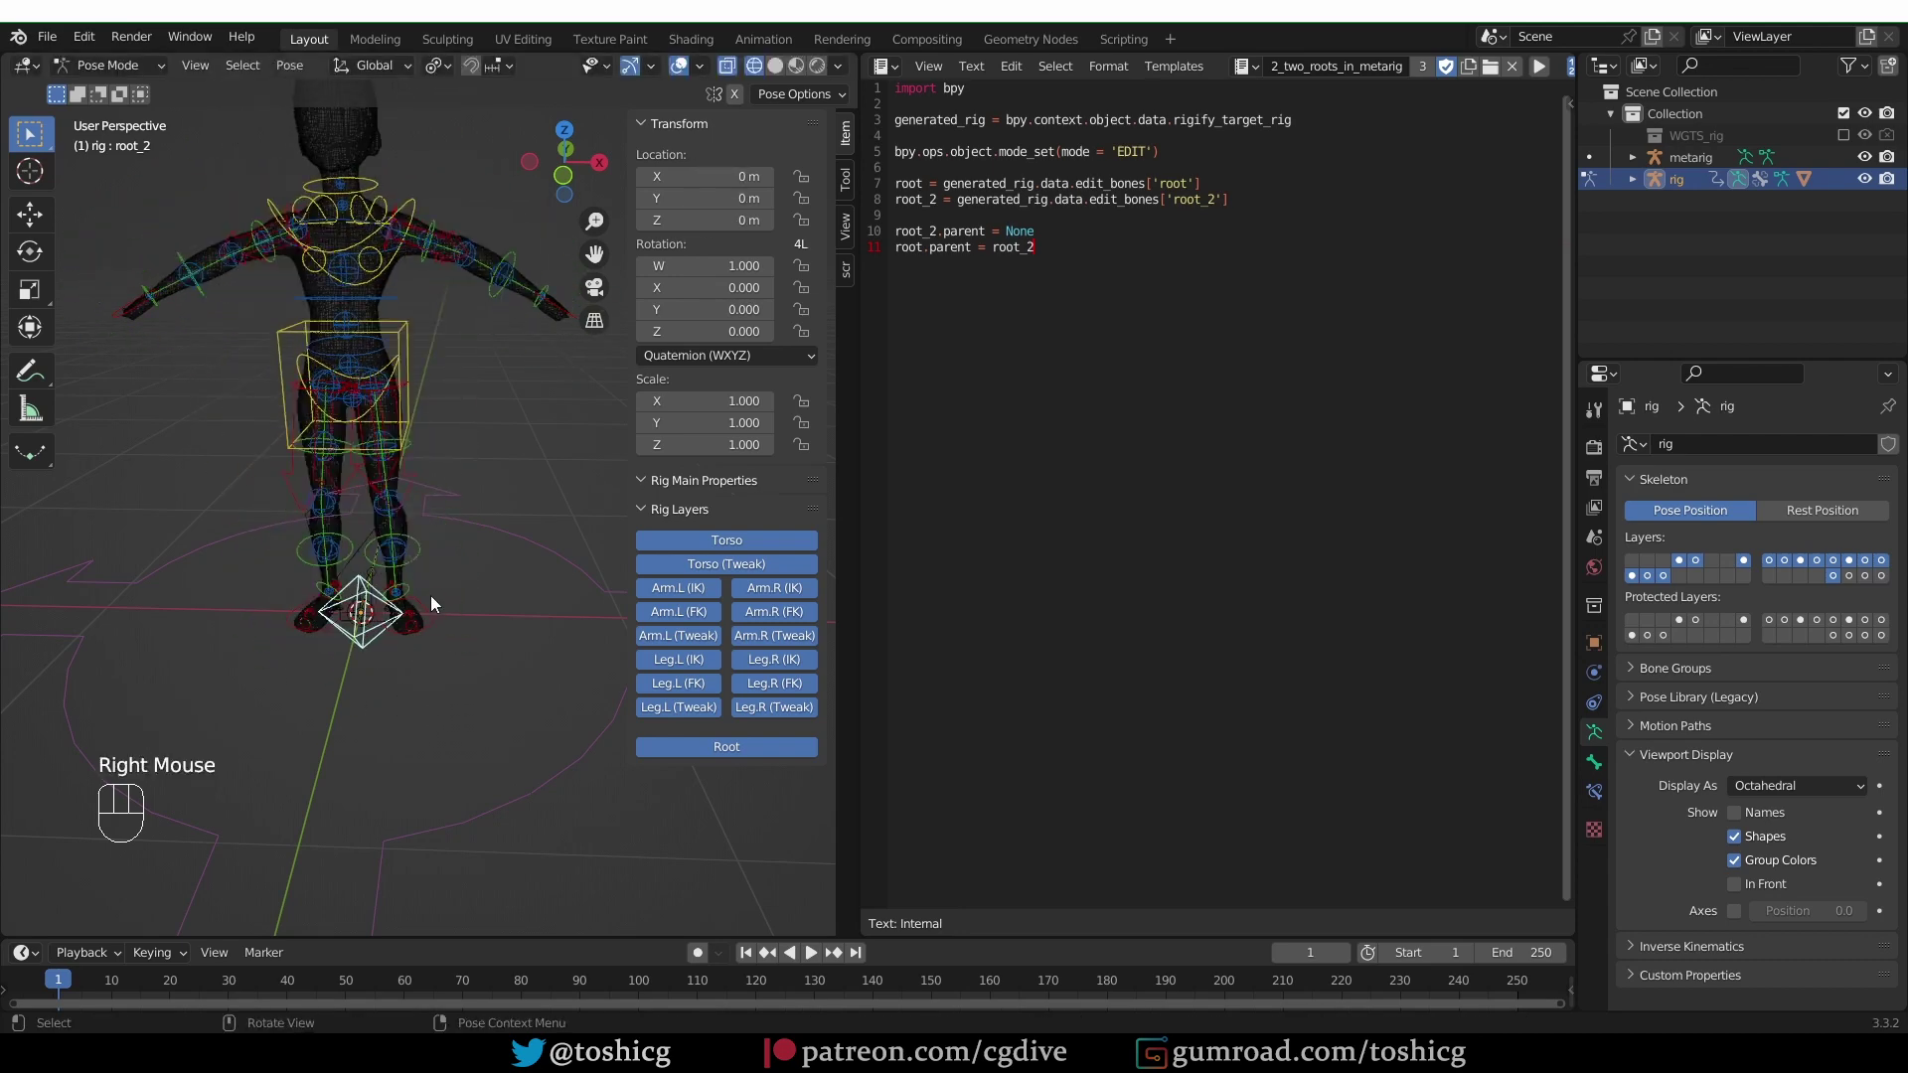
Test-move the foot IK controls and the left hand IK control, cancelling each move.
{"action": "left_click", "coordinate": [438, 624]}
{"action": "key", "text": "g"}
{"action": "right_click", "coordinate": [267, 646]}
{"action": "double_click", "coordinate": [294, 632]}
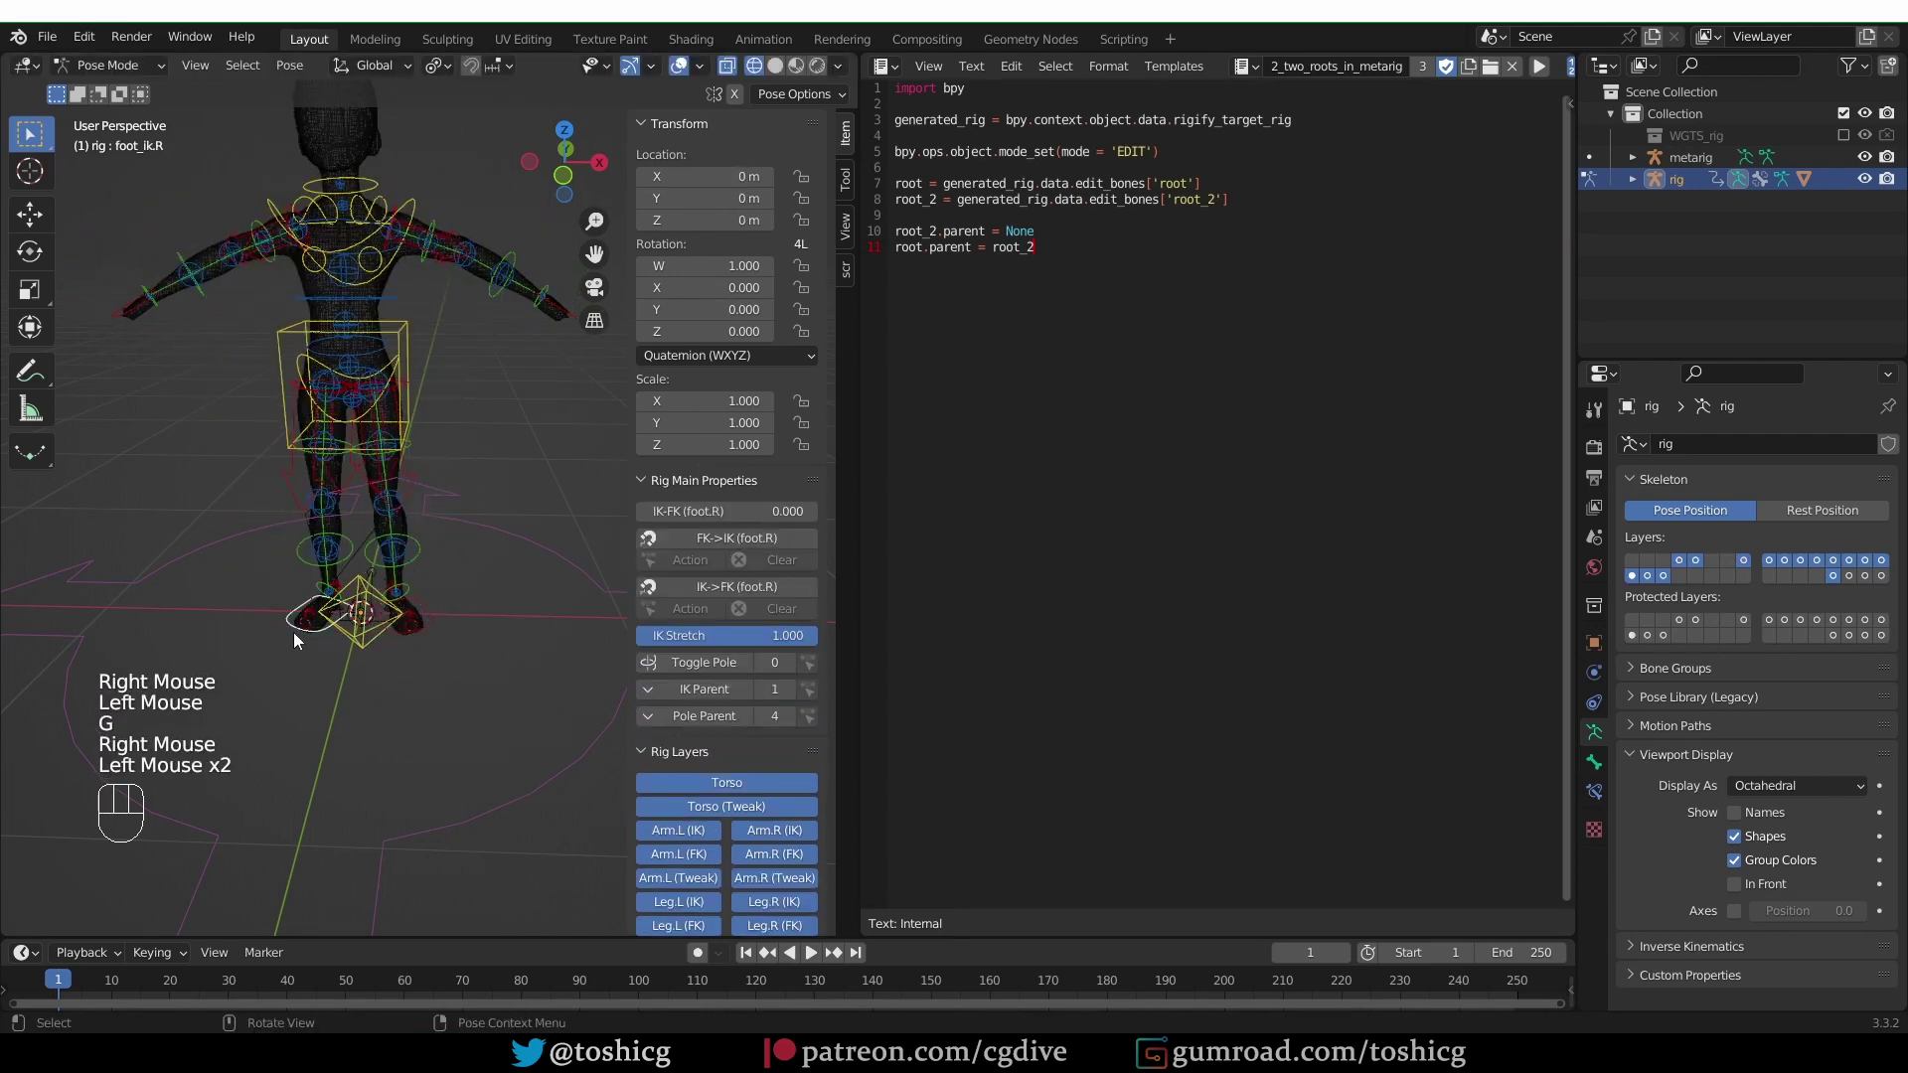
{"action": "key", "text": "g"}
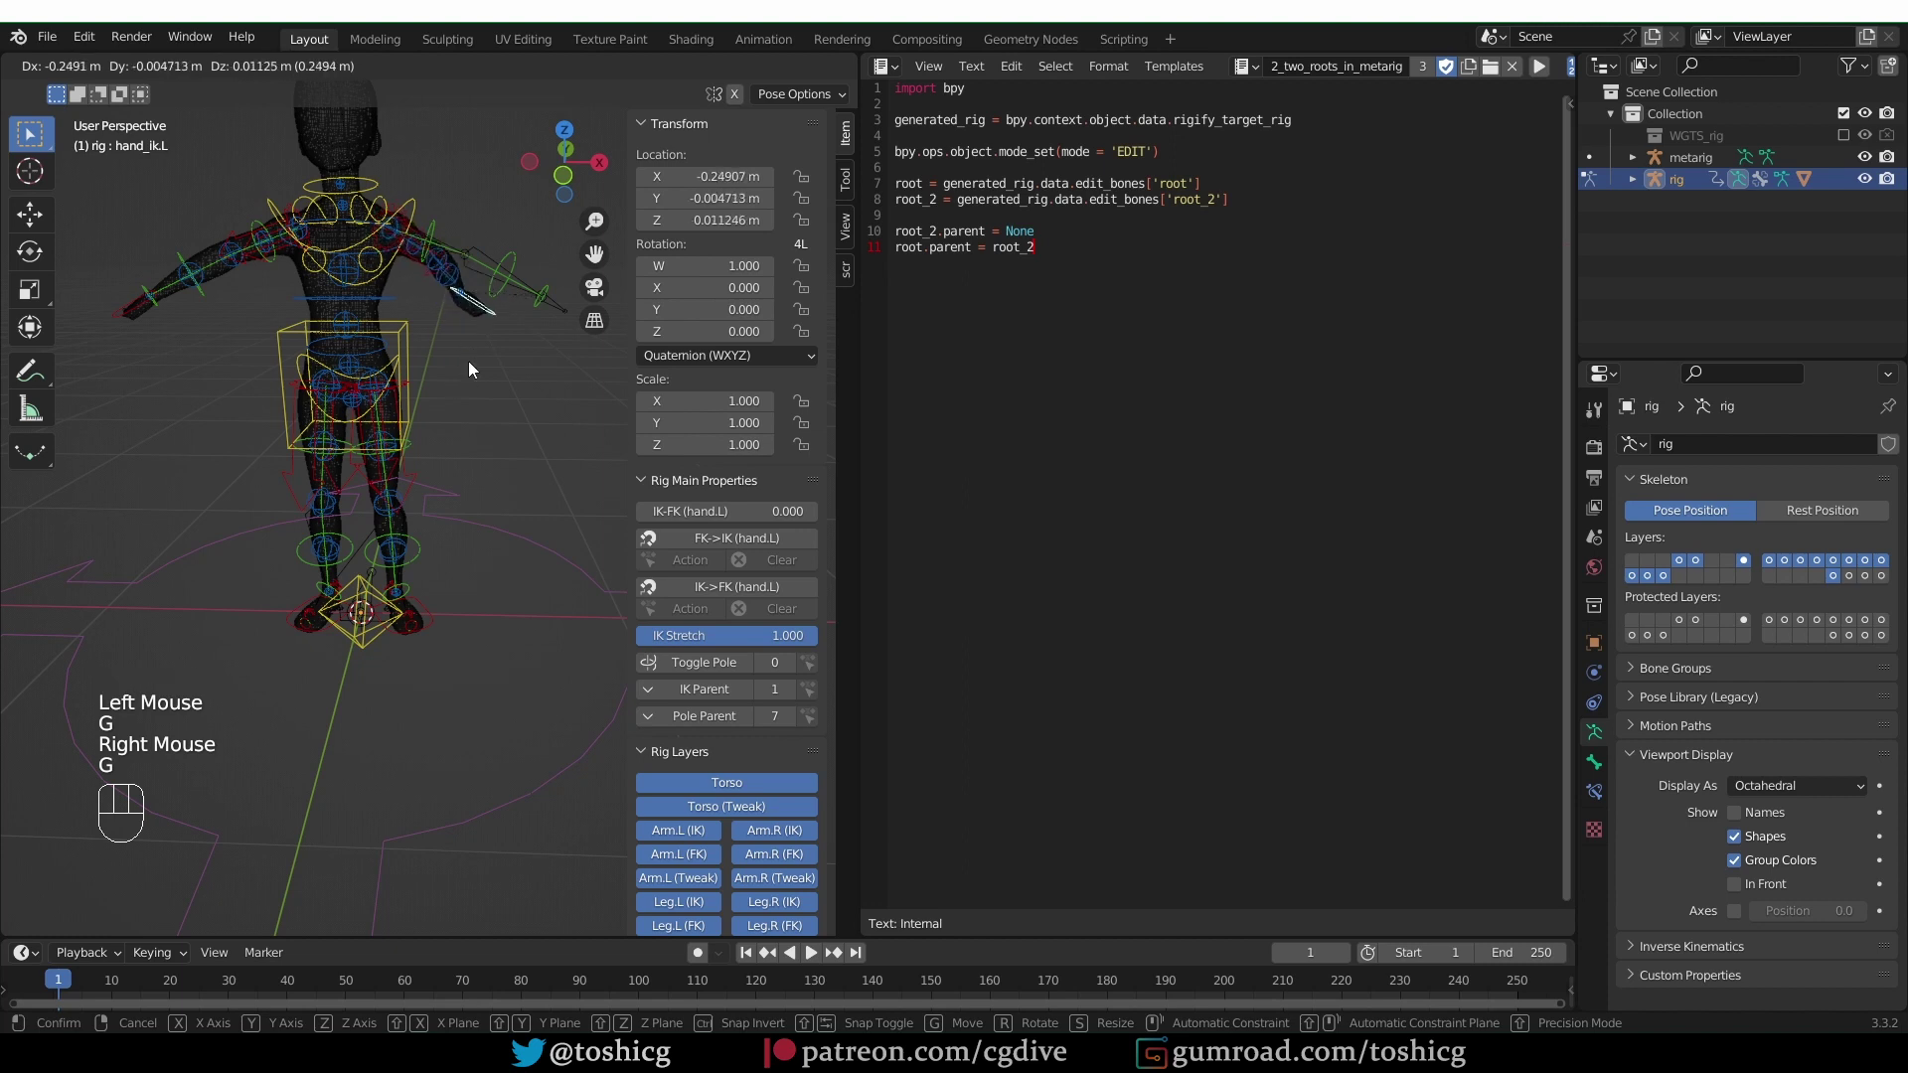
{"action": "right_click", "coordinate": [604, 682]}
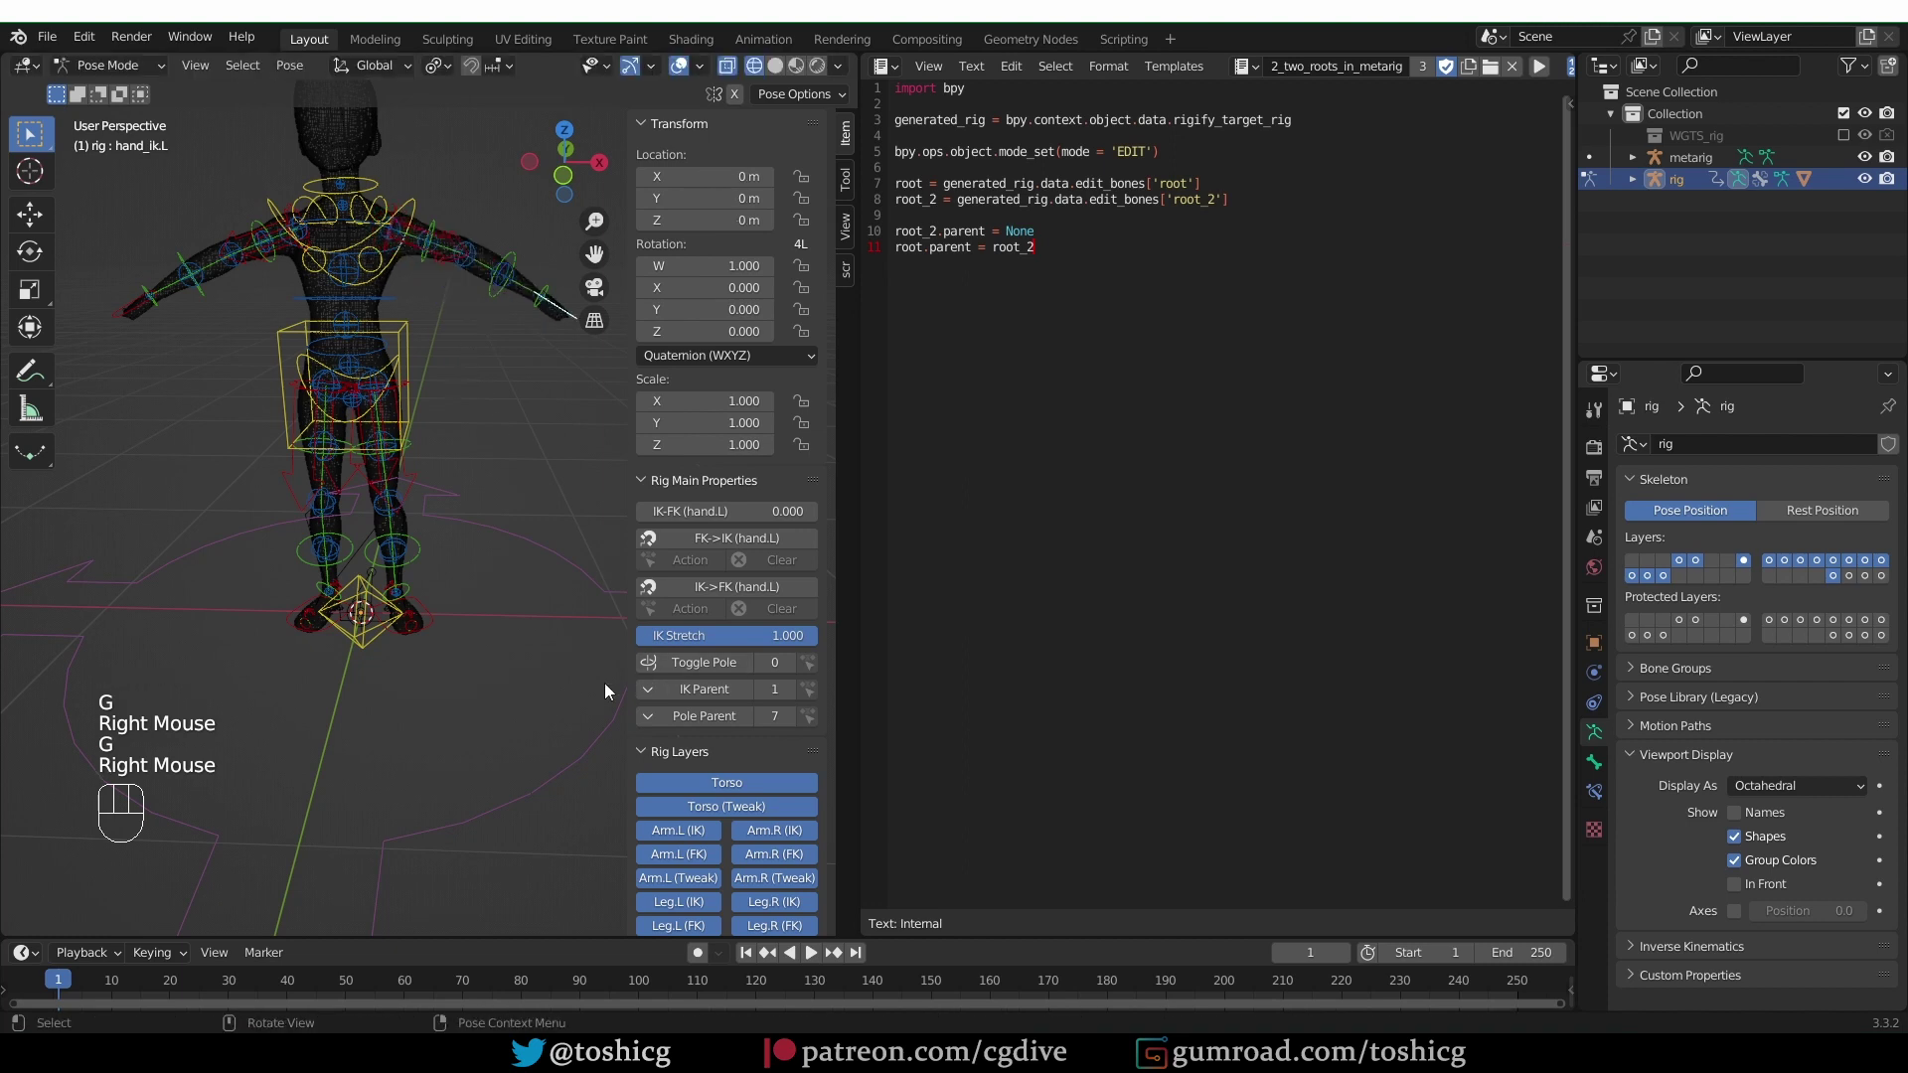
Switch the IK parent of hand_ik.L to root_2, keeping its transform.
{"action": "left_click", "coordinate": [707, 696]}
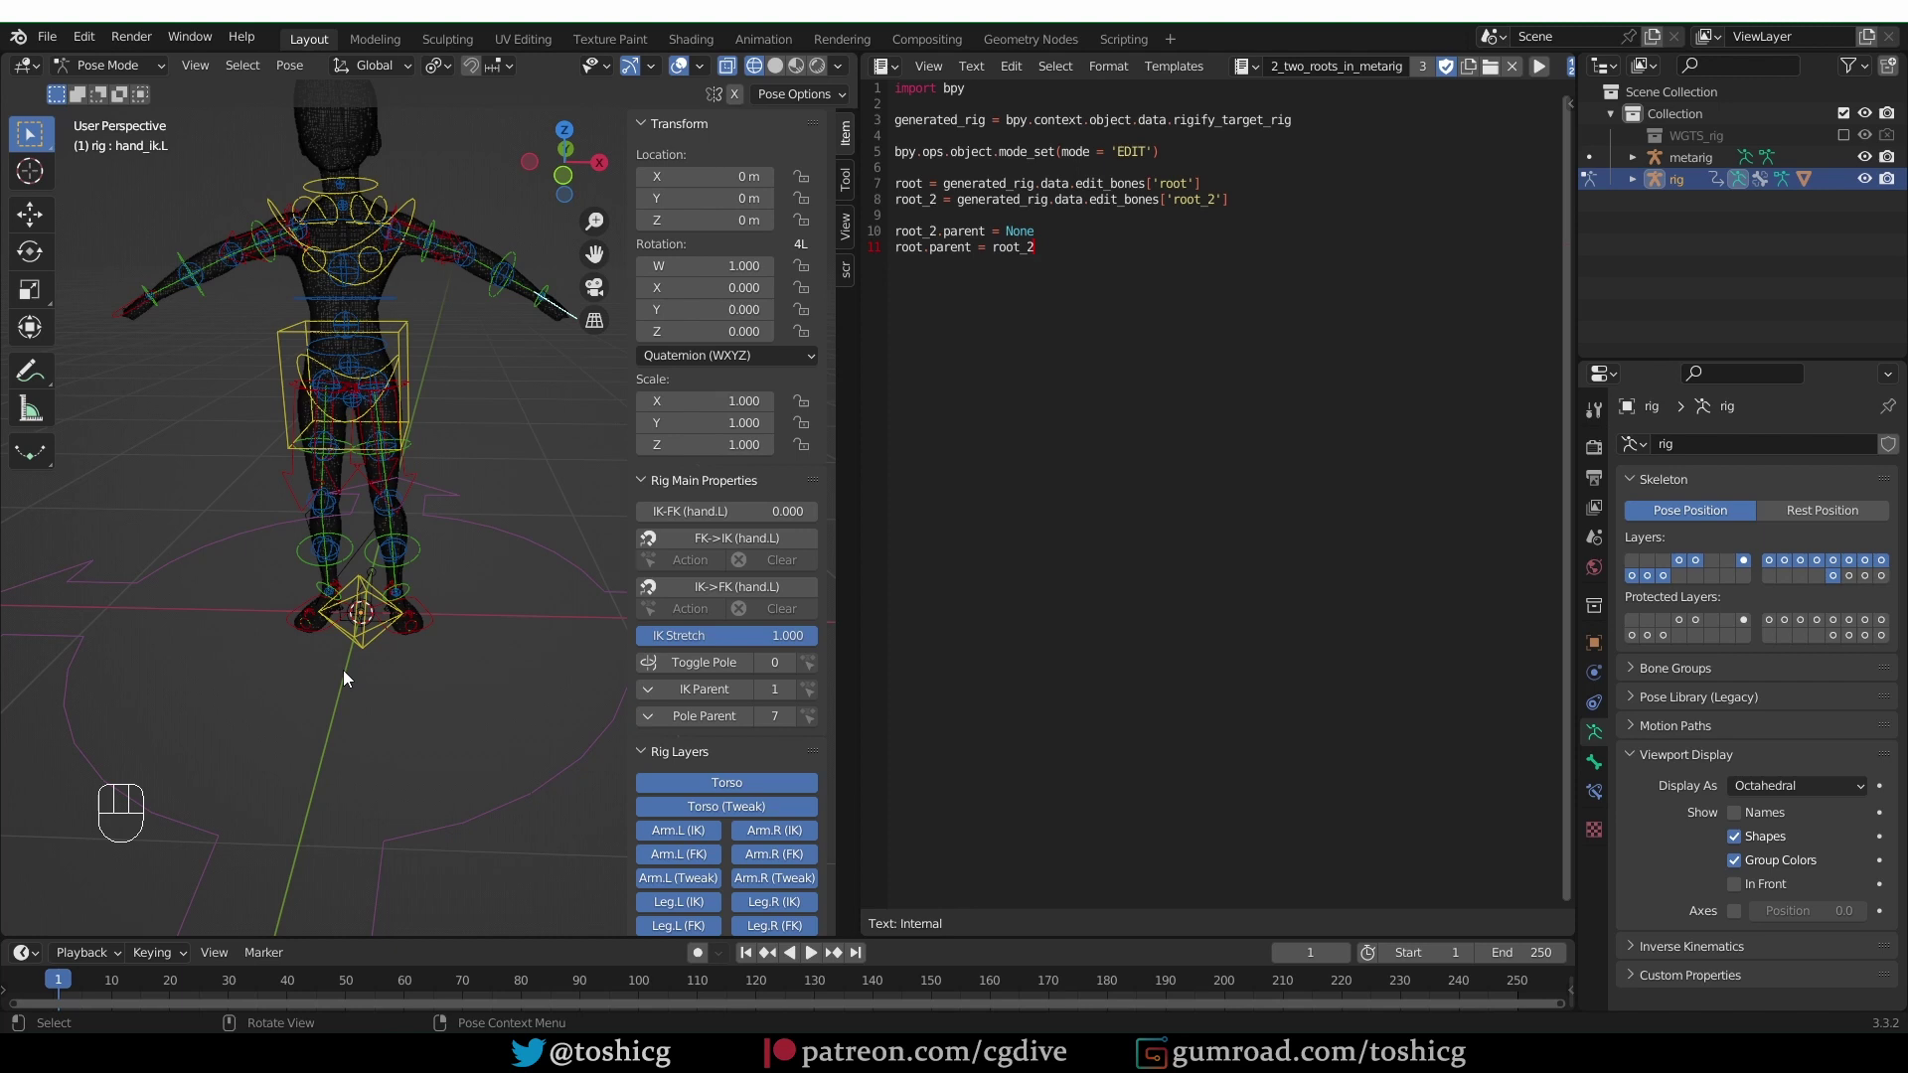
{"action": "left_click", "coordinate": [758, 686]}
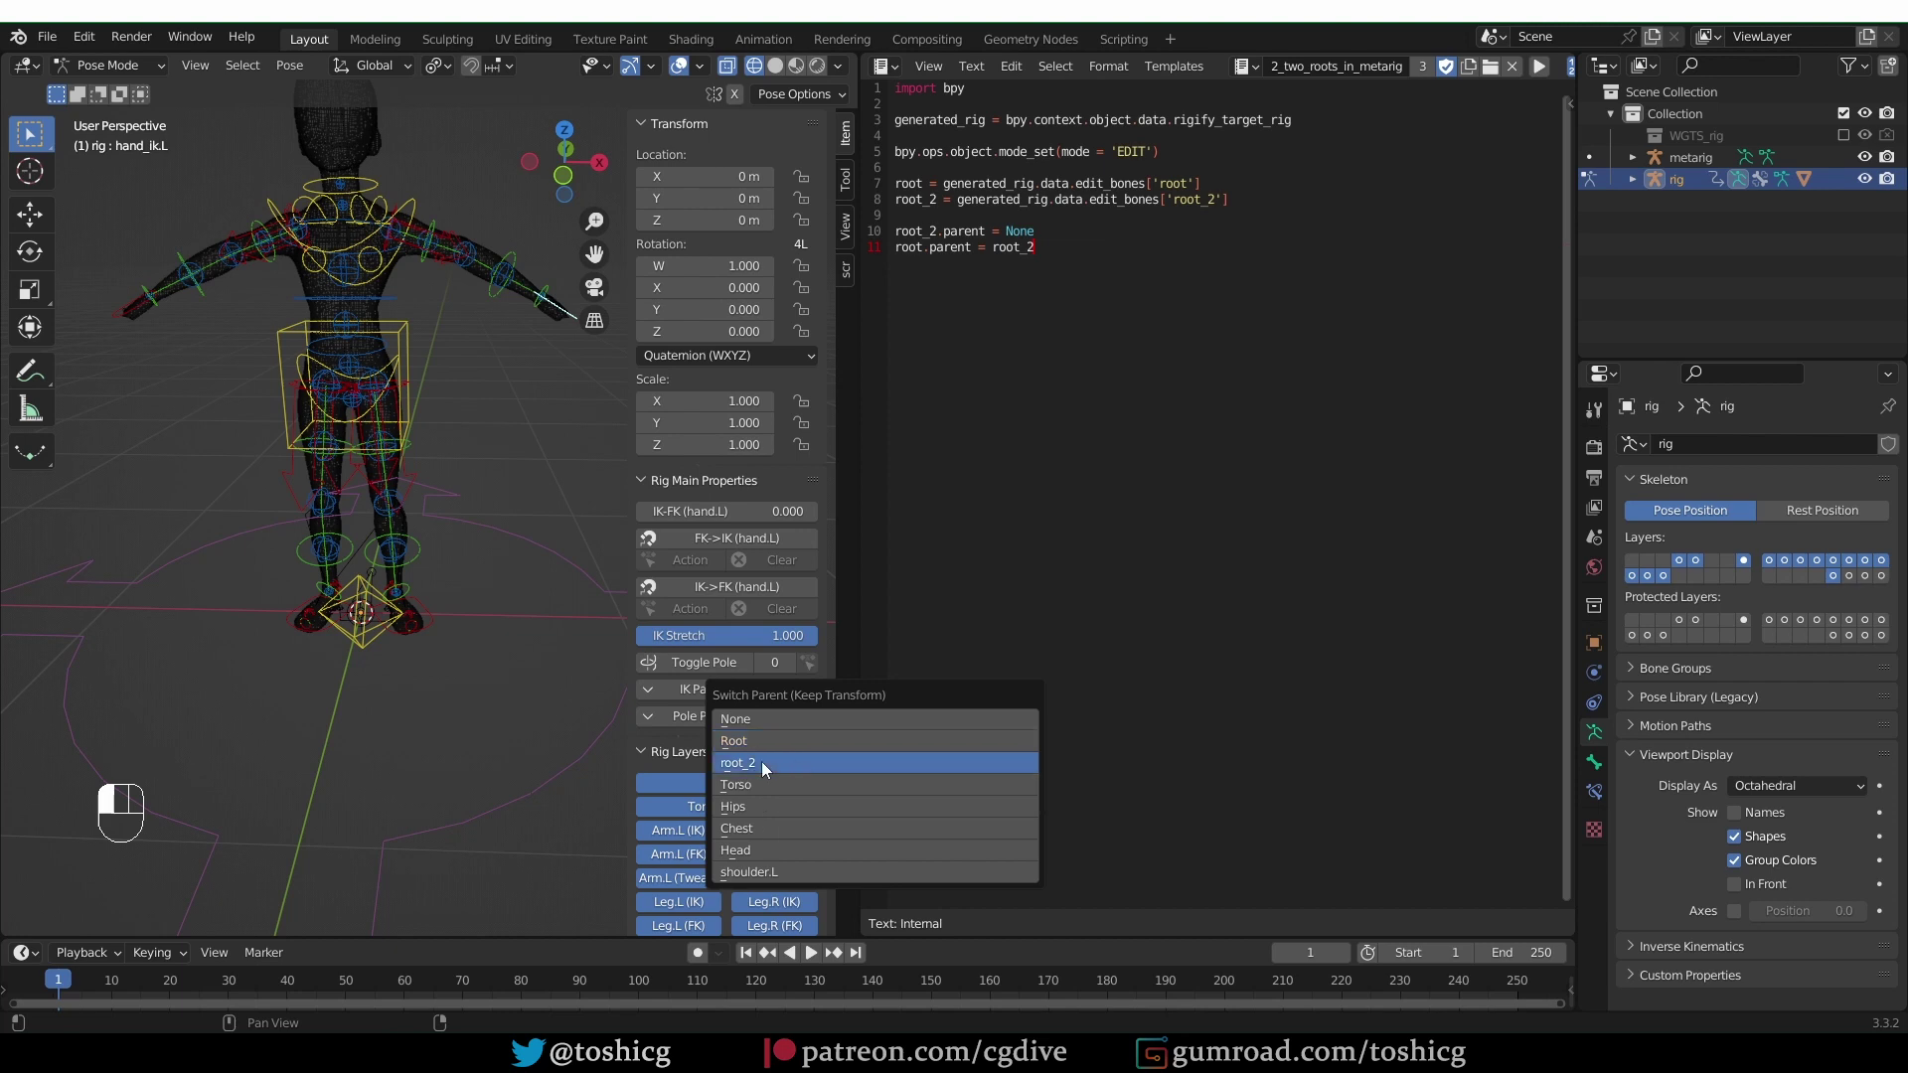
{"action": "left_click", "coordinate": [761, 761]}
Set the IK Parent of hand_ik.R to 2.
{"action": "left_click", "coordinate": [123, 320]}
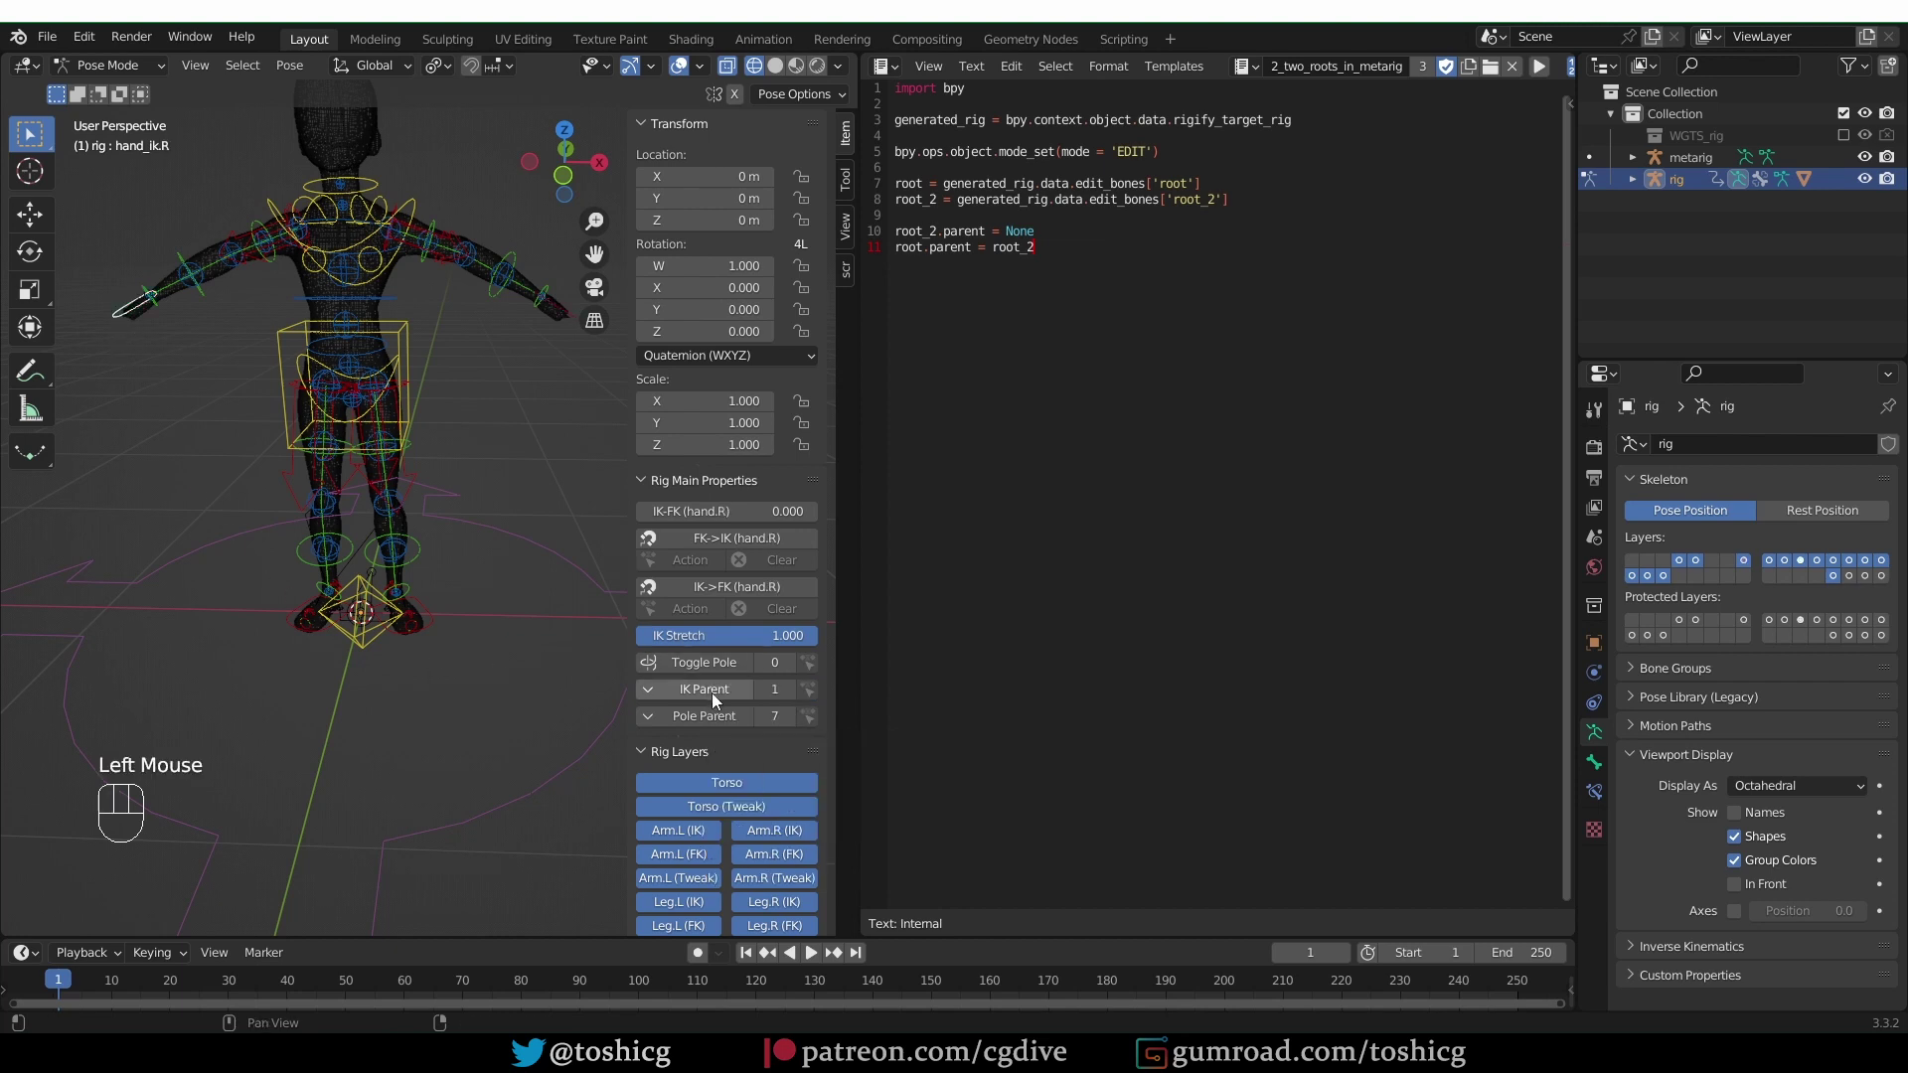
{"action": "left_click", "coordinate": [766, 689]}
{"action": "type", "text": "2"}
{"action": "left_click", "coordinate": [769, 720]}
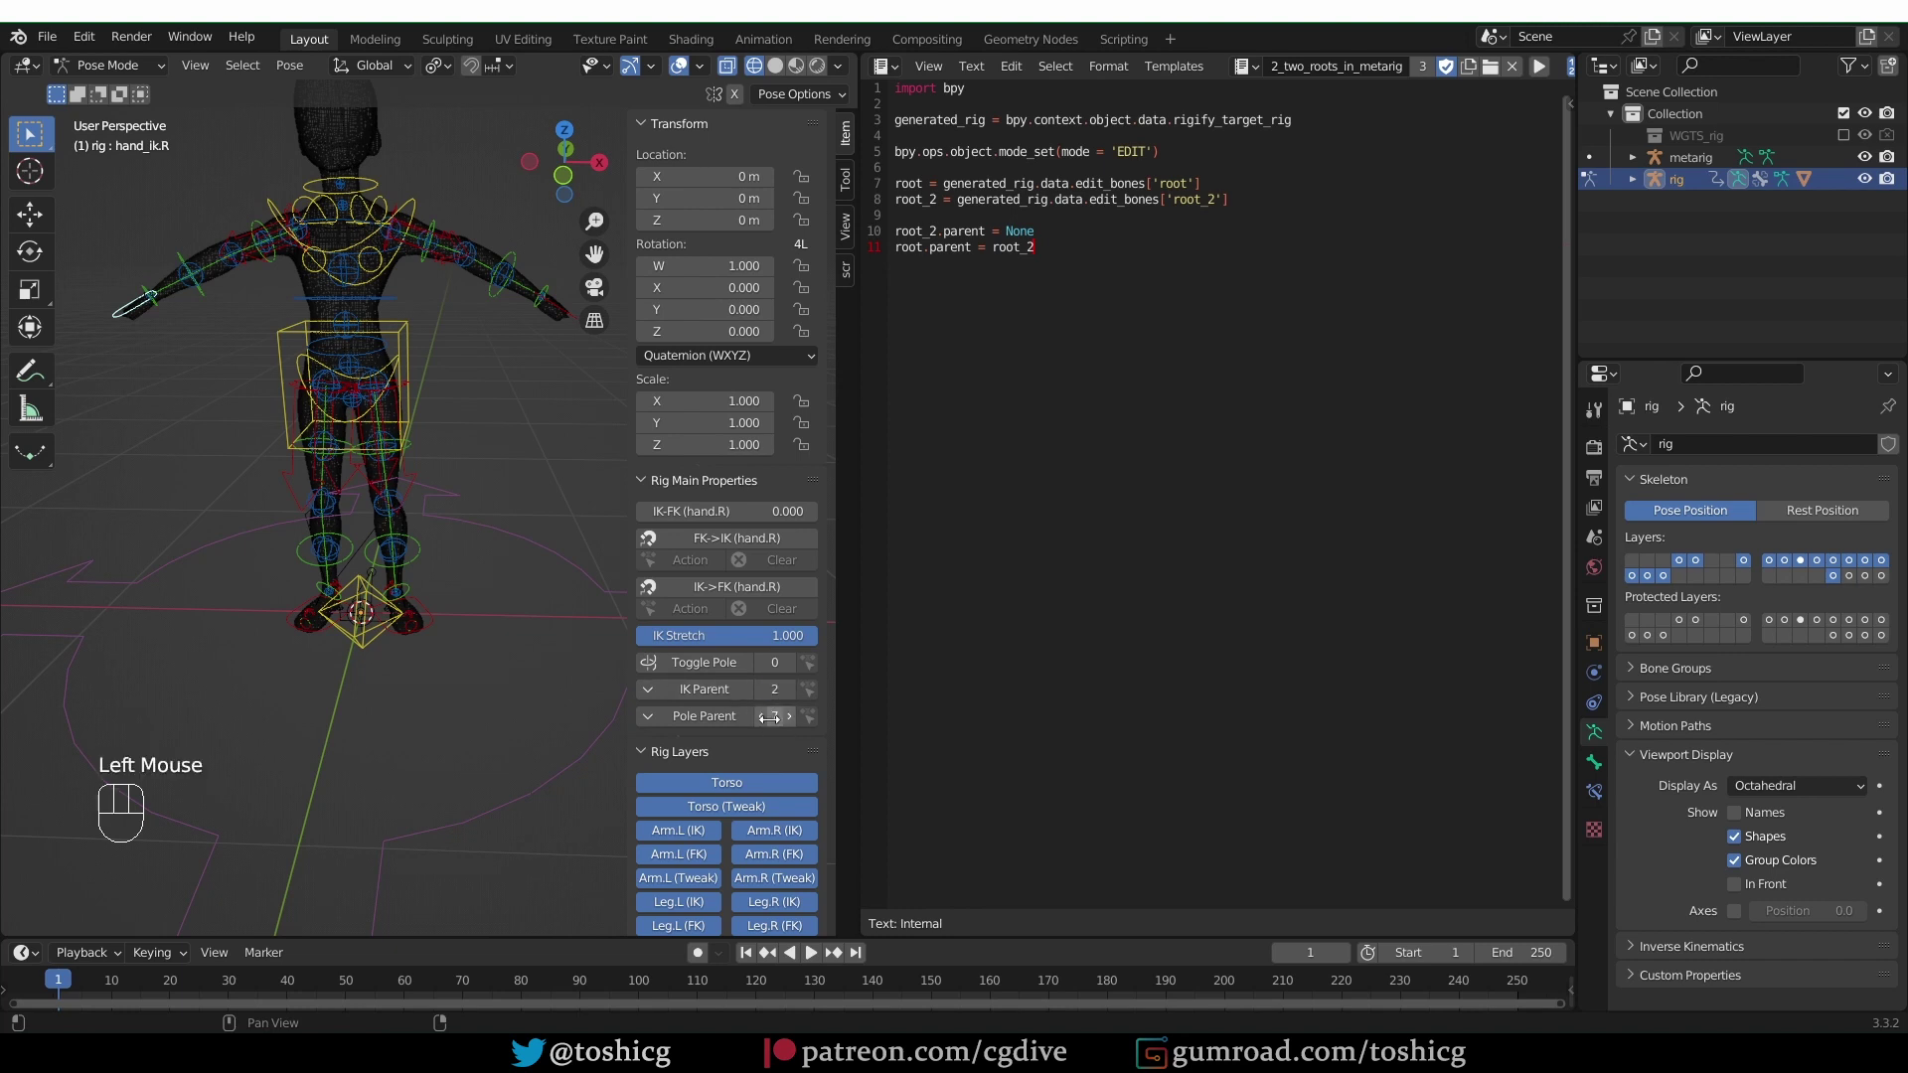
Set the IK Parent of both foot IK controls to 2.
{"action": "left_click", "coordinate": [441, 623]}
{"action": "left_click", "coordinate": [770, 689]}
{"action": "left_click", "coordinate": [294, 634]}
{"action": "left_click", "coordinate": [781, 693]}
{"action": "key", "text": "2"}
{"action": "left_click", "coordinate": [783, 690]}
Test-move root_2 and then the root control to check that the limbs follow, cancelling both moves.
{"action": "left_click", "coordinate": [366, 651]}
{"action": "key", "text": "g"}
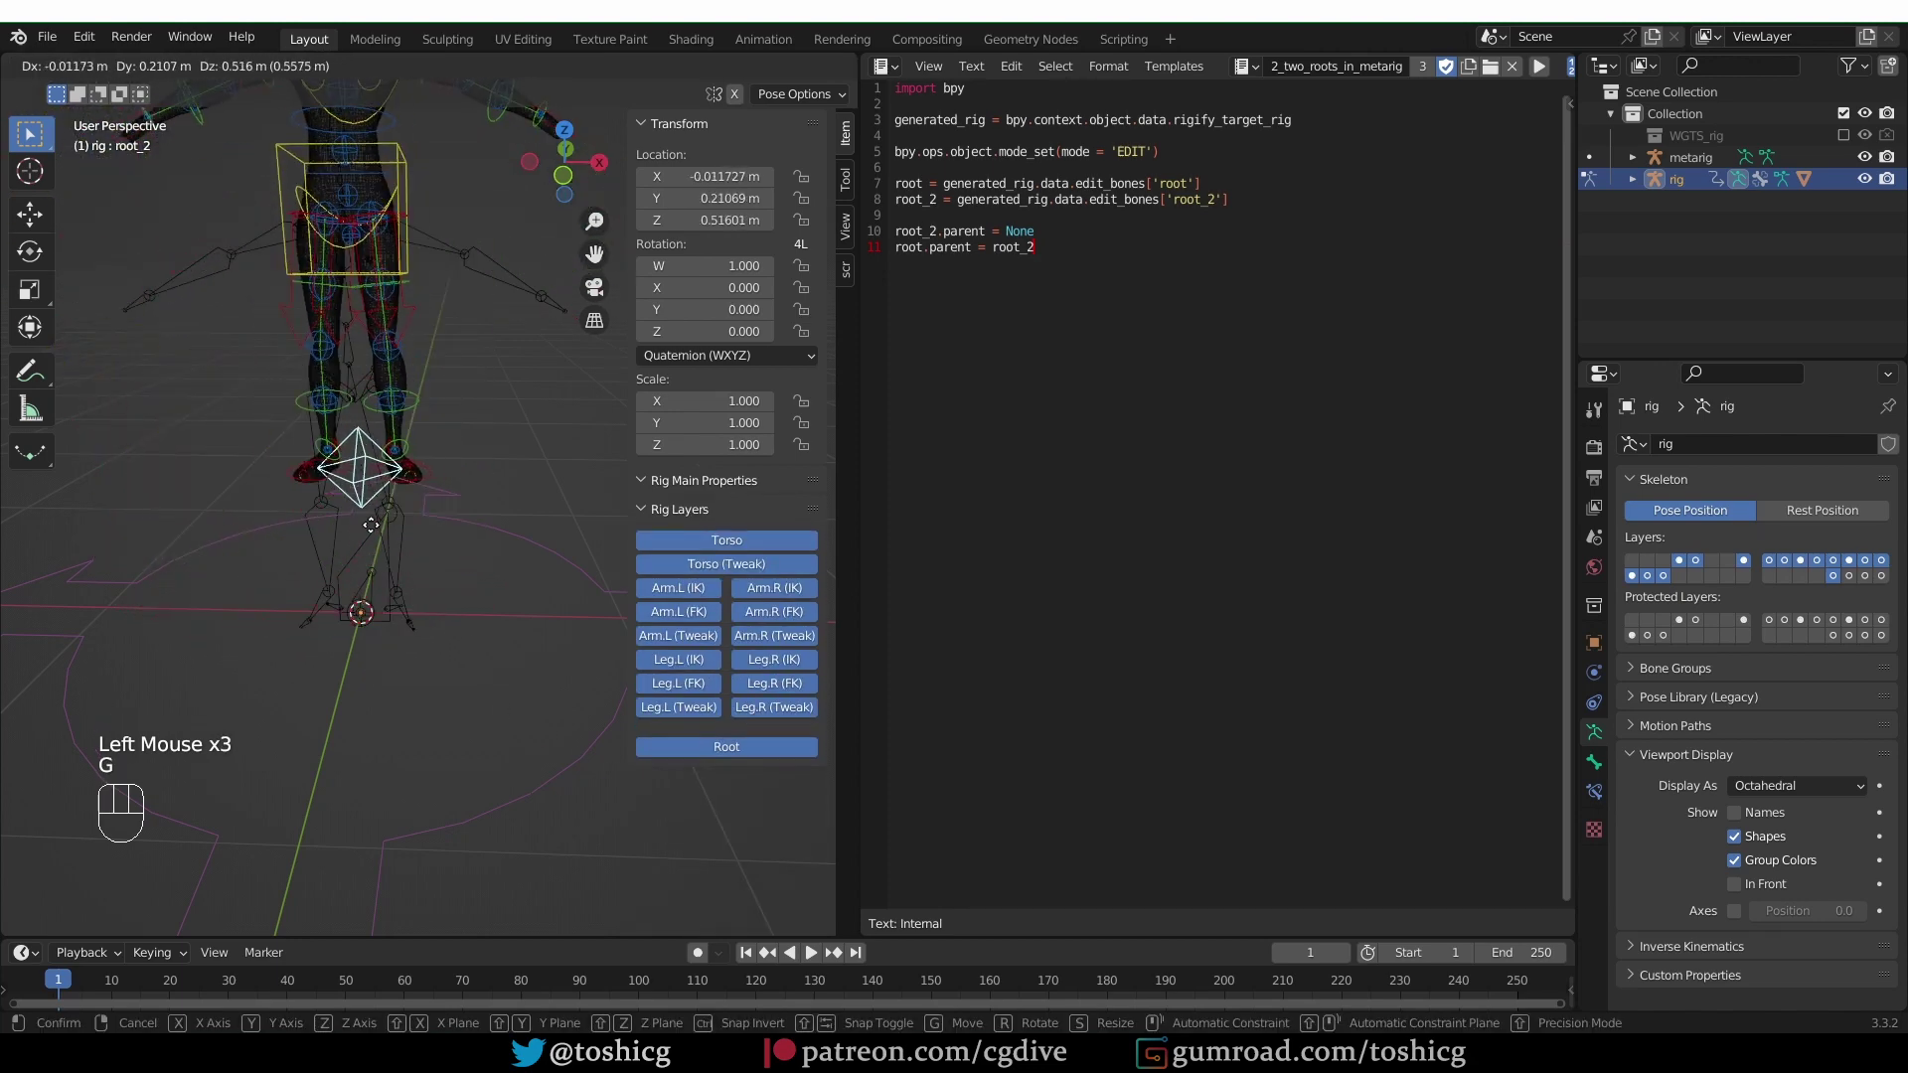
{"action": "right_click", "coordinate": [371, 738]}
{"action": "scroll", "coordinate": [372, 737], "scroll_direction": "down", "scroll_amount": 3}
{"action": "left_click", "coordinate": [481, 783]}
{"action": "middle_click_drag", "start_coordinate": [529, 781], "coordinate": [532, 776]}
{"action": "key", "text": "g"}
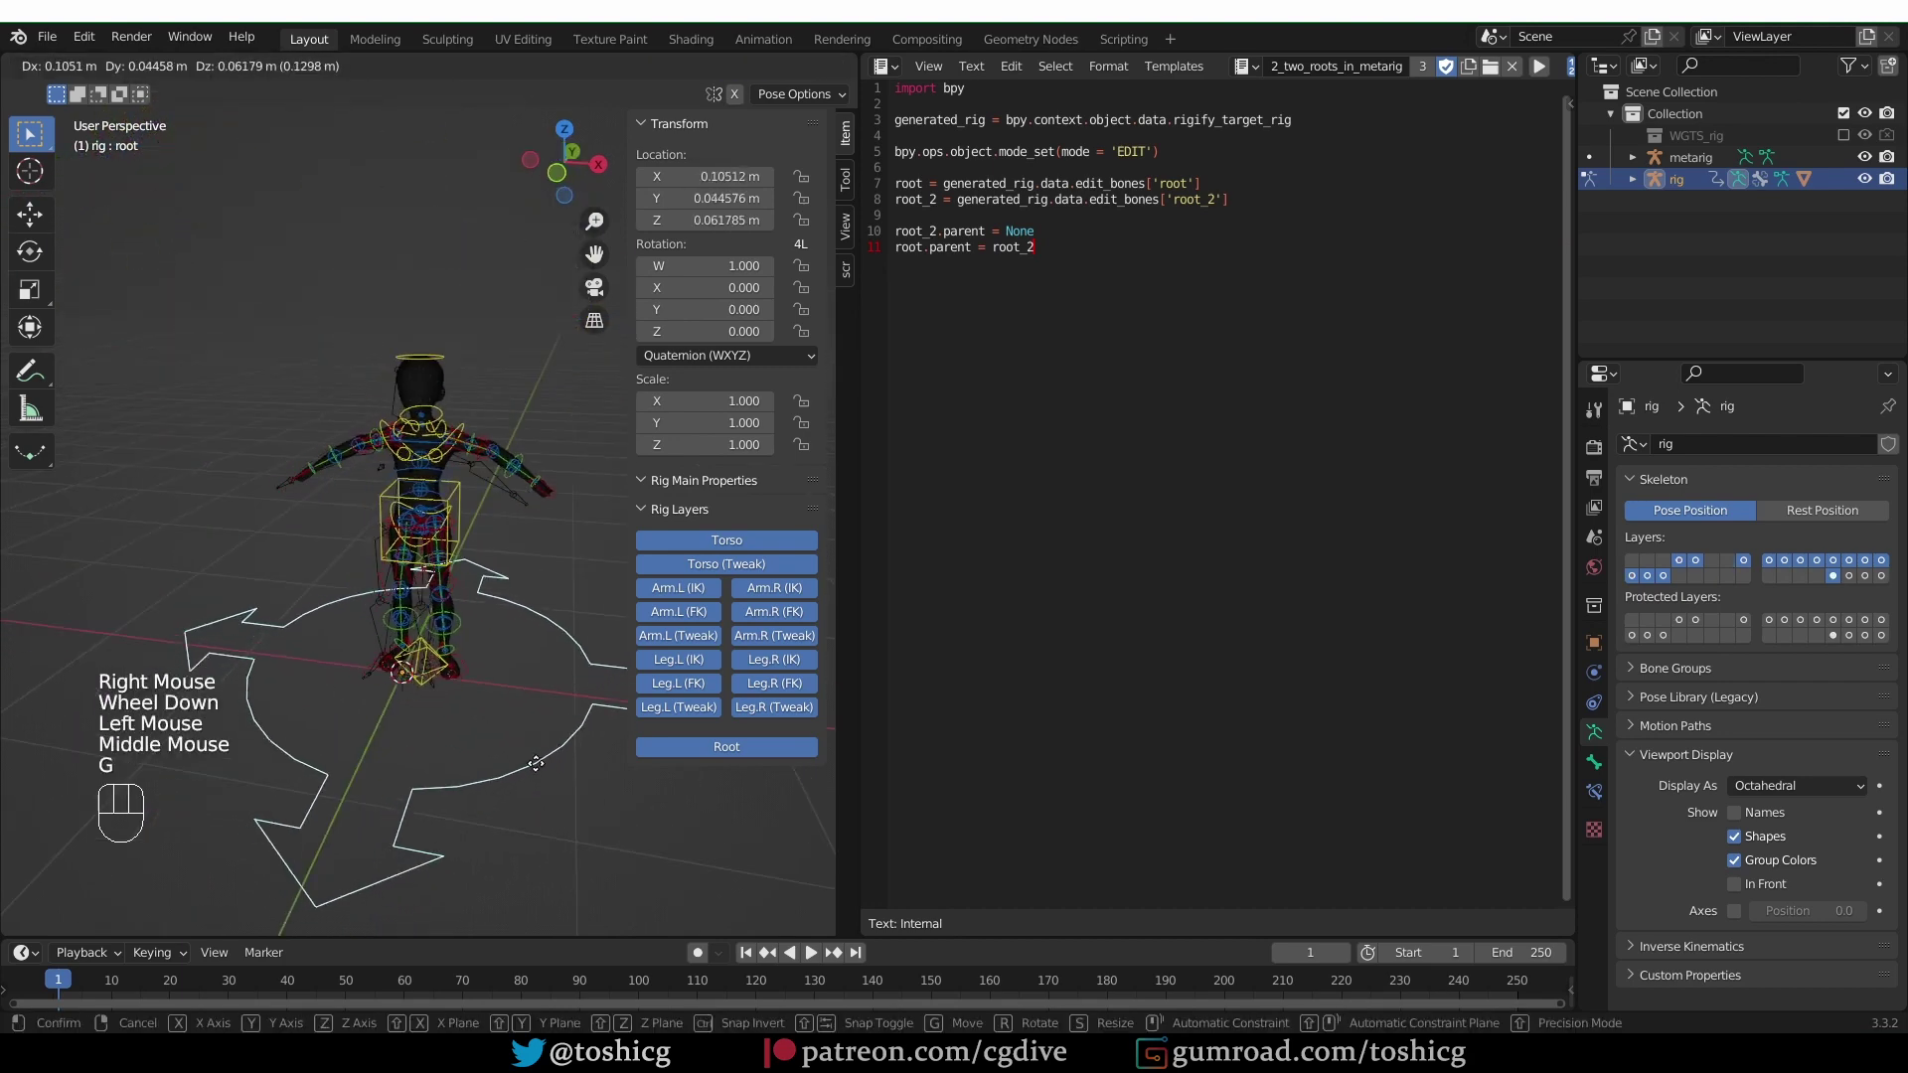
{"action": "right_click", "coordinate": [497, 760]}
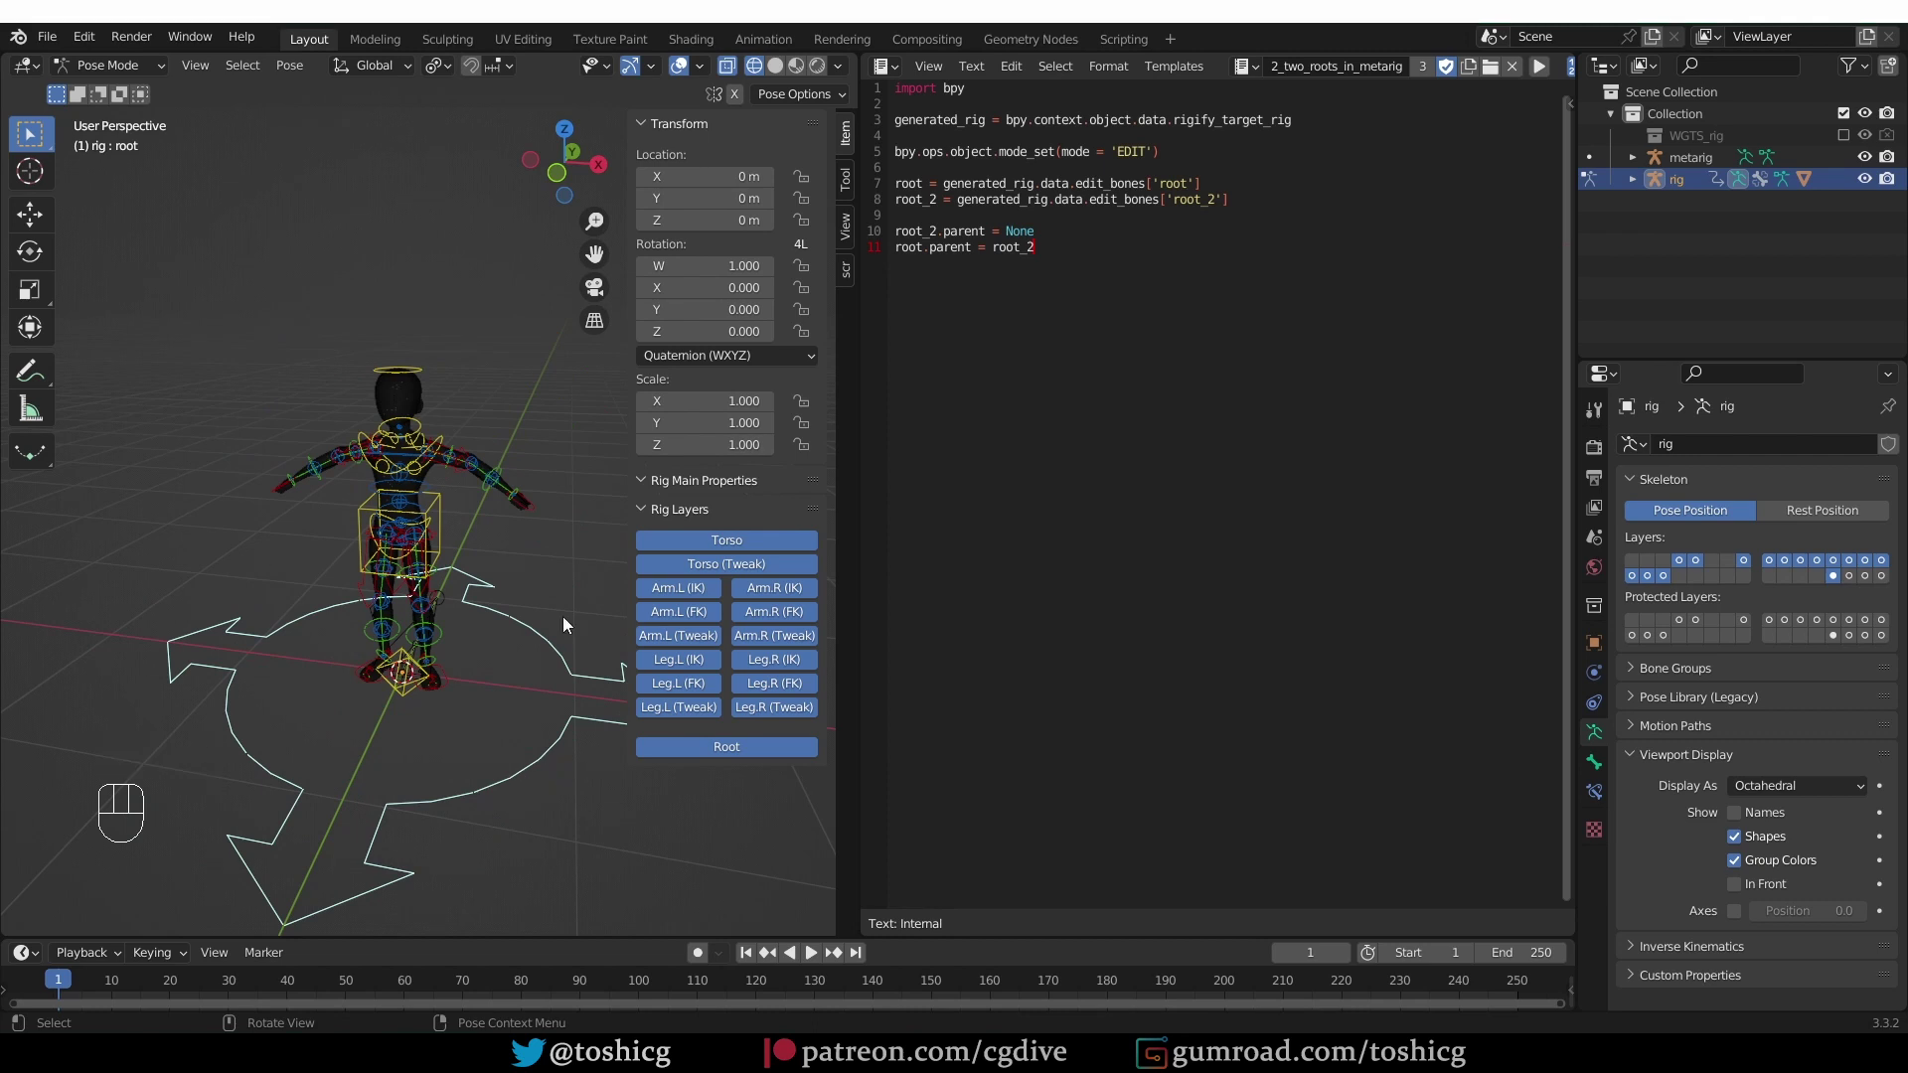
Check hand_ik.L's IK Parent value, then select the metarig in Object Mode and show its Rigify generation settings.
{"action": "scroll", "coordinate": [469, 517], "scroll_direction": "up", "scroll_amount": 3}
{"action": "left_click", "coordinate": [494, 447]}
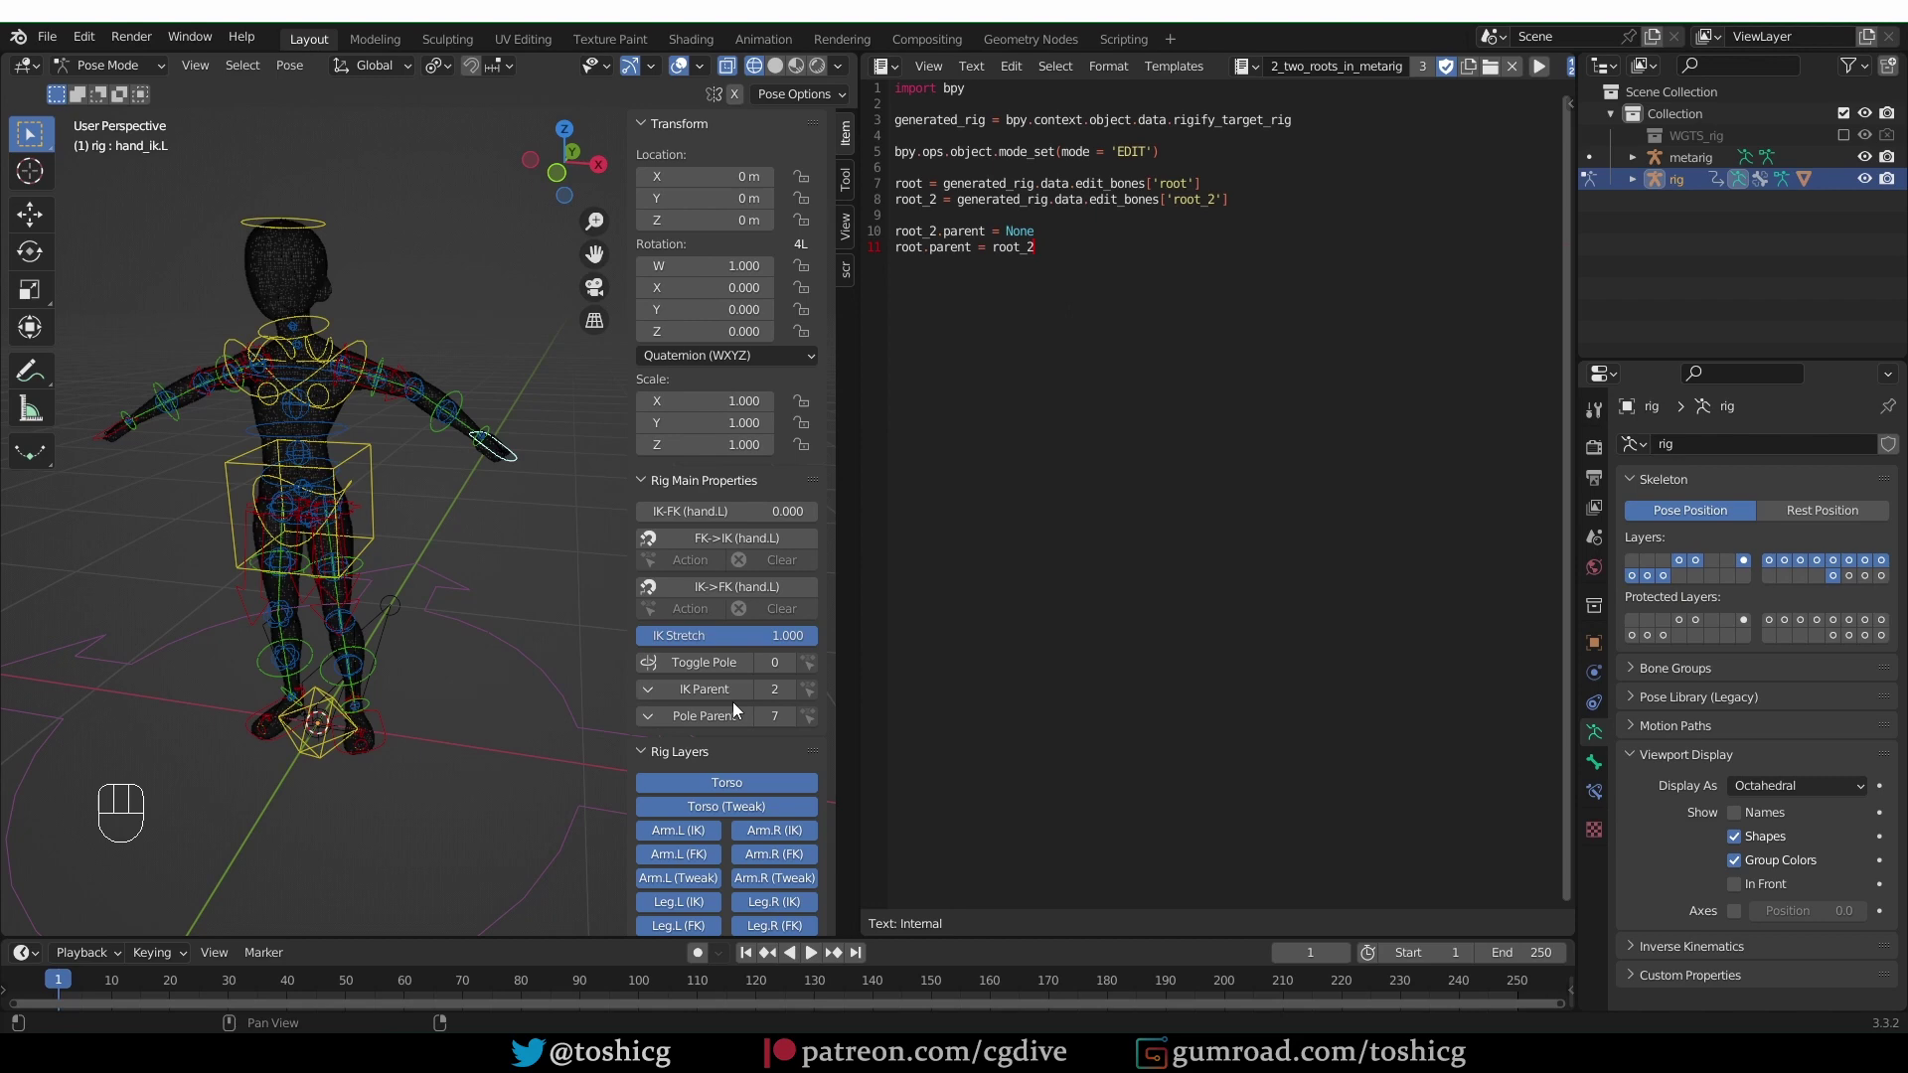
{"action": "key", "text": "Tab"}
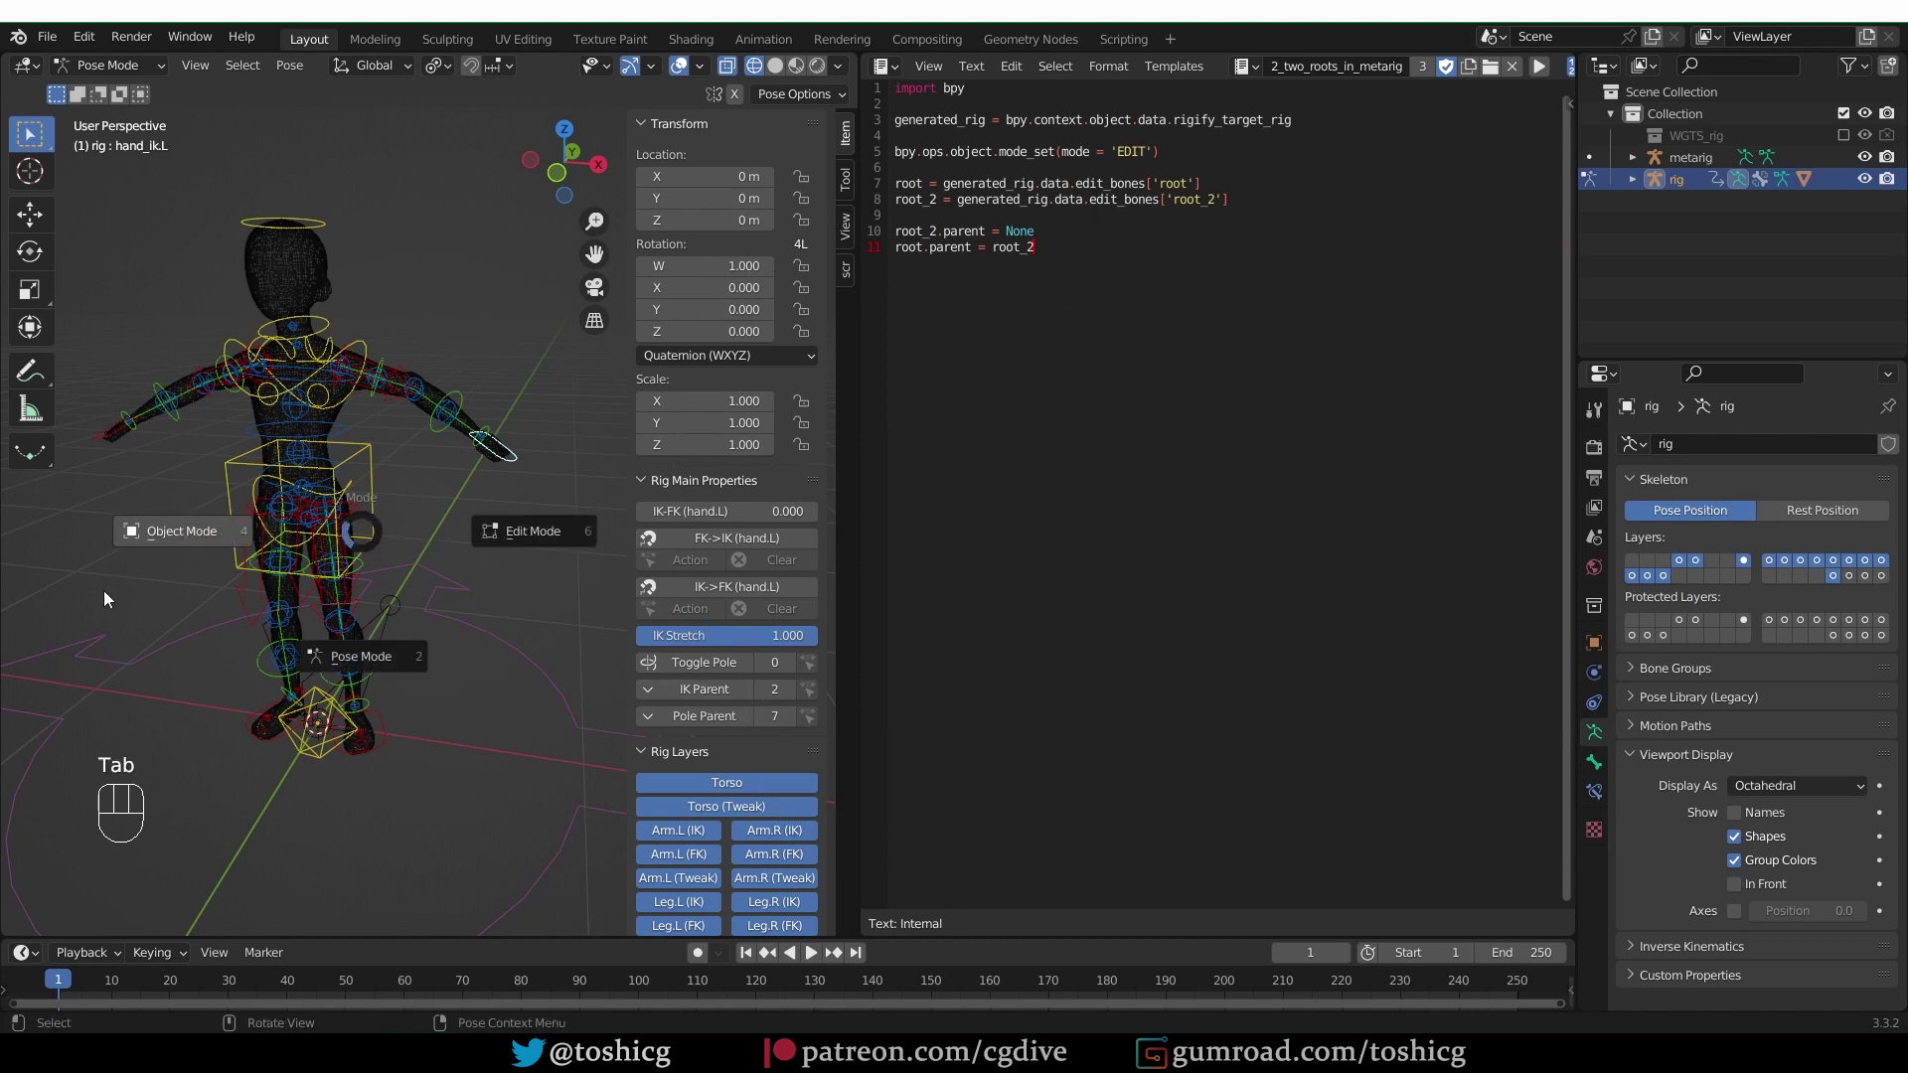
{"action": "left_click", "coordinate": [1709, 158]}
{"action": "scroll", "coordinate": [1791, 762], "scroll_direction": "down", "scroll_amount": 5}
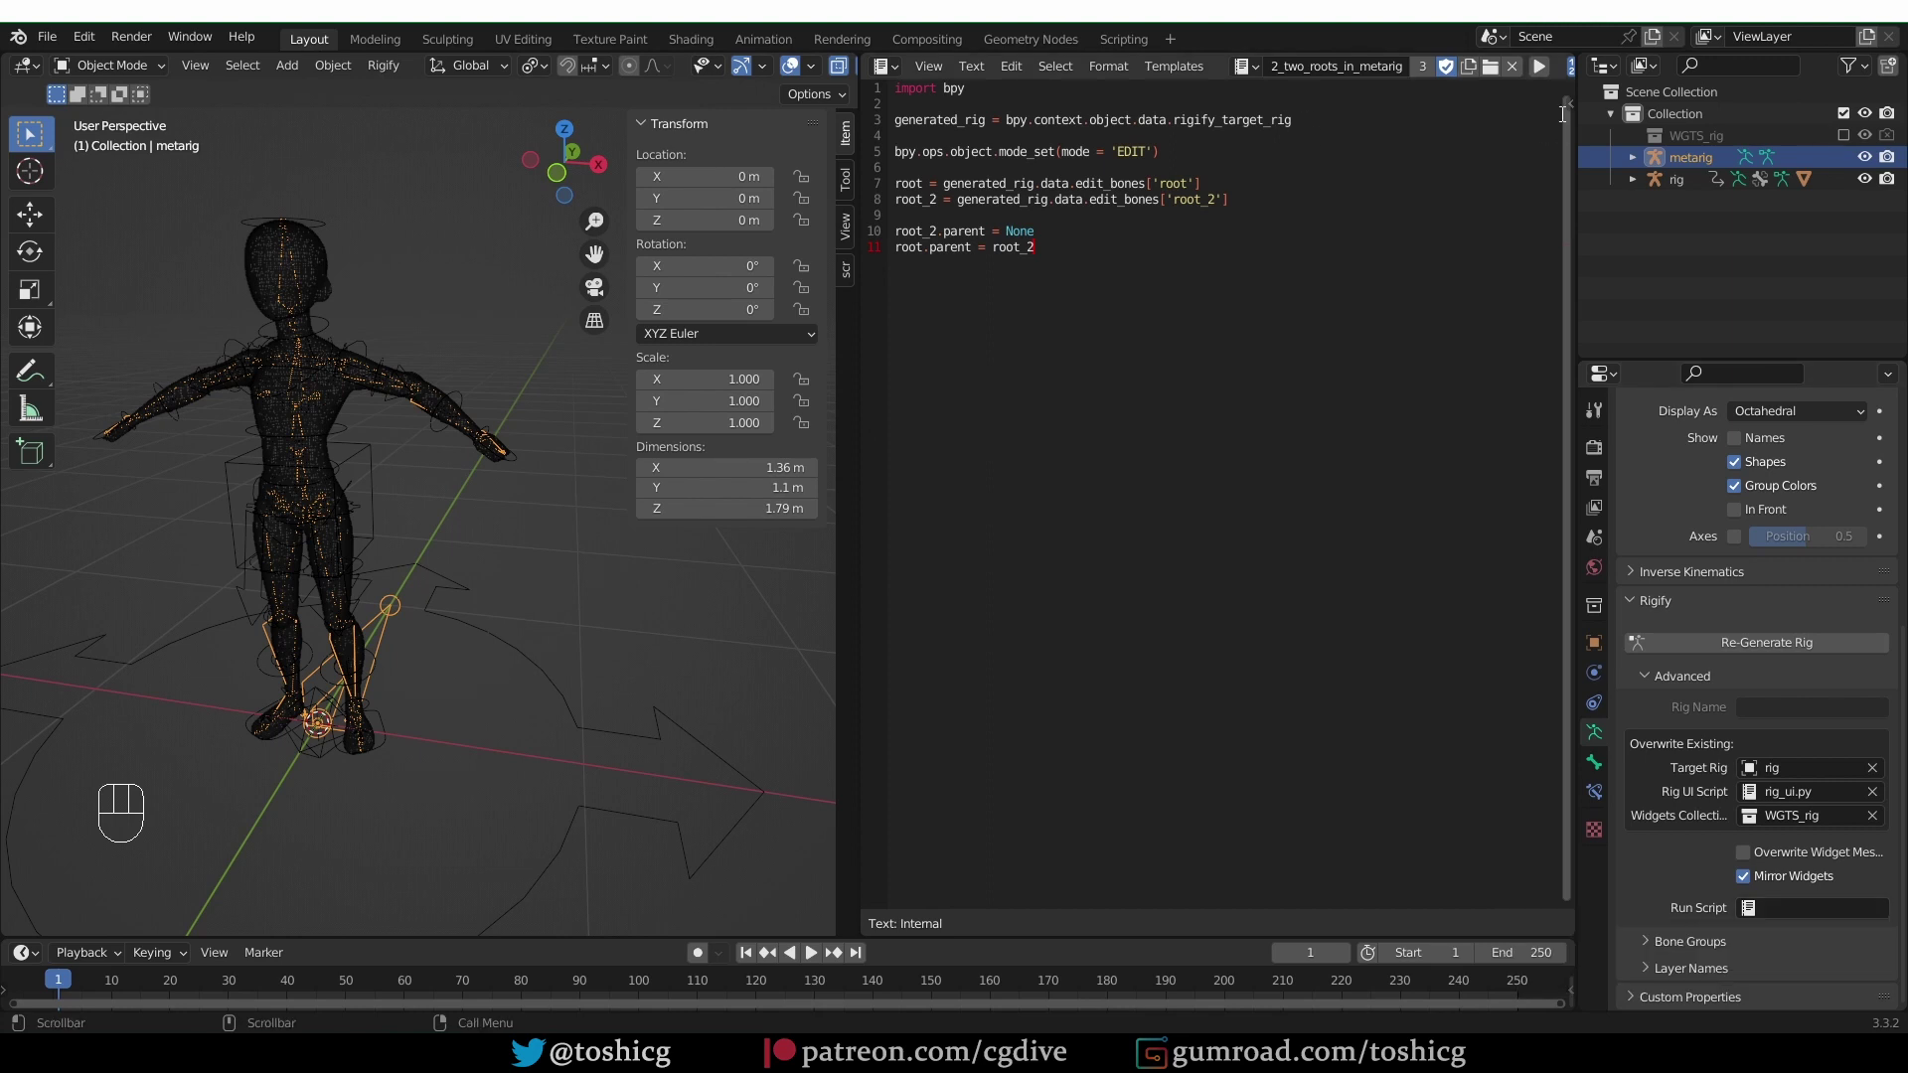
Create a new text block starting with "import bpy" followed by a blank line.
{"action": "left_click", "coordinate": [1470, 69]}
{"action": "type", "text": "import bpy"}
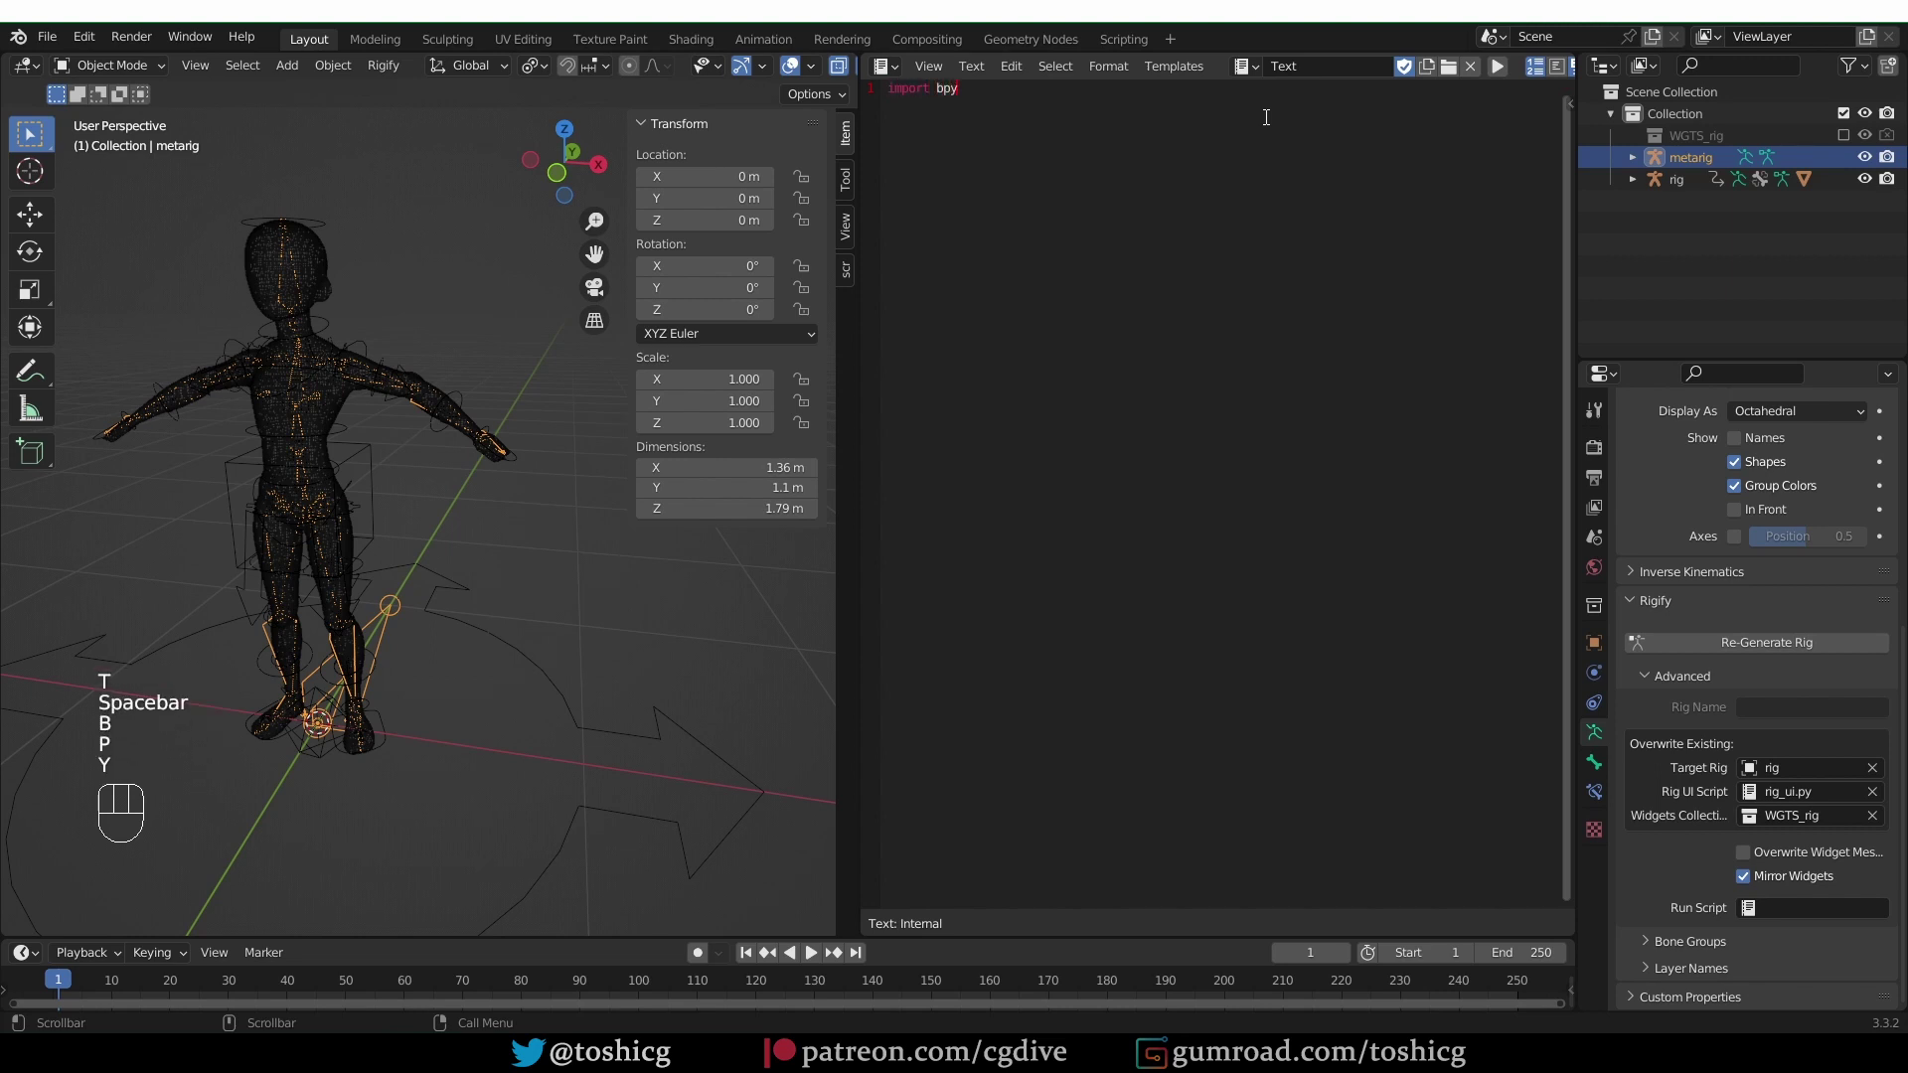
{"action": "key", "text": "Return"}
{"action": "key", "text": "Return"}
Copy the full data path of hand_ik.L's IK Parent property on the generated rig and paste it into the script.
{"action": "left_click", "coordinate": [364, 469]}
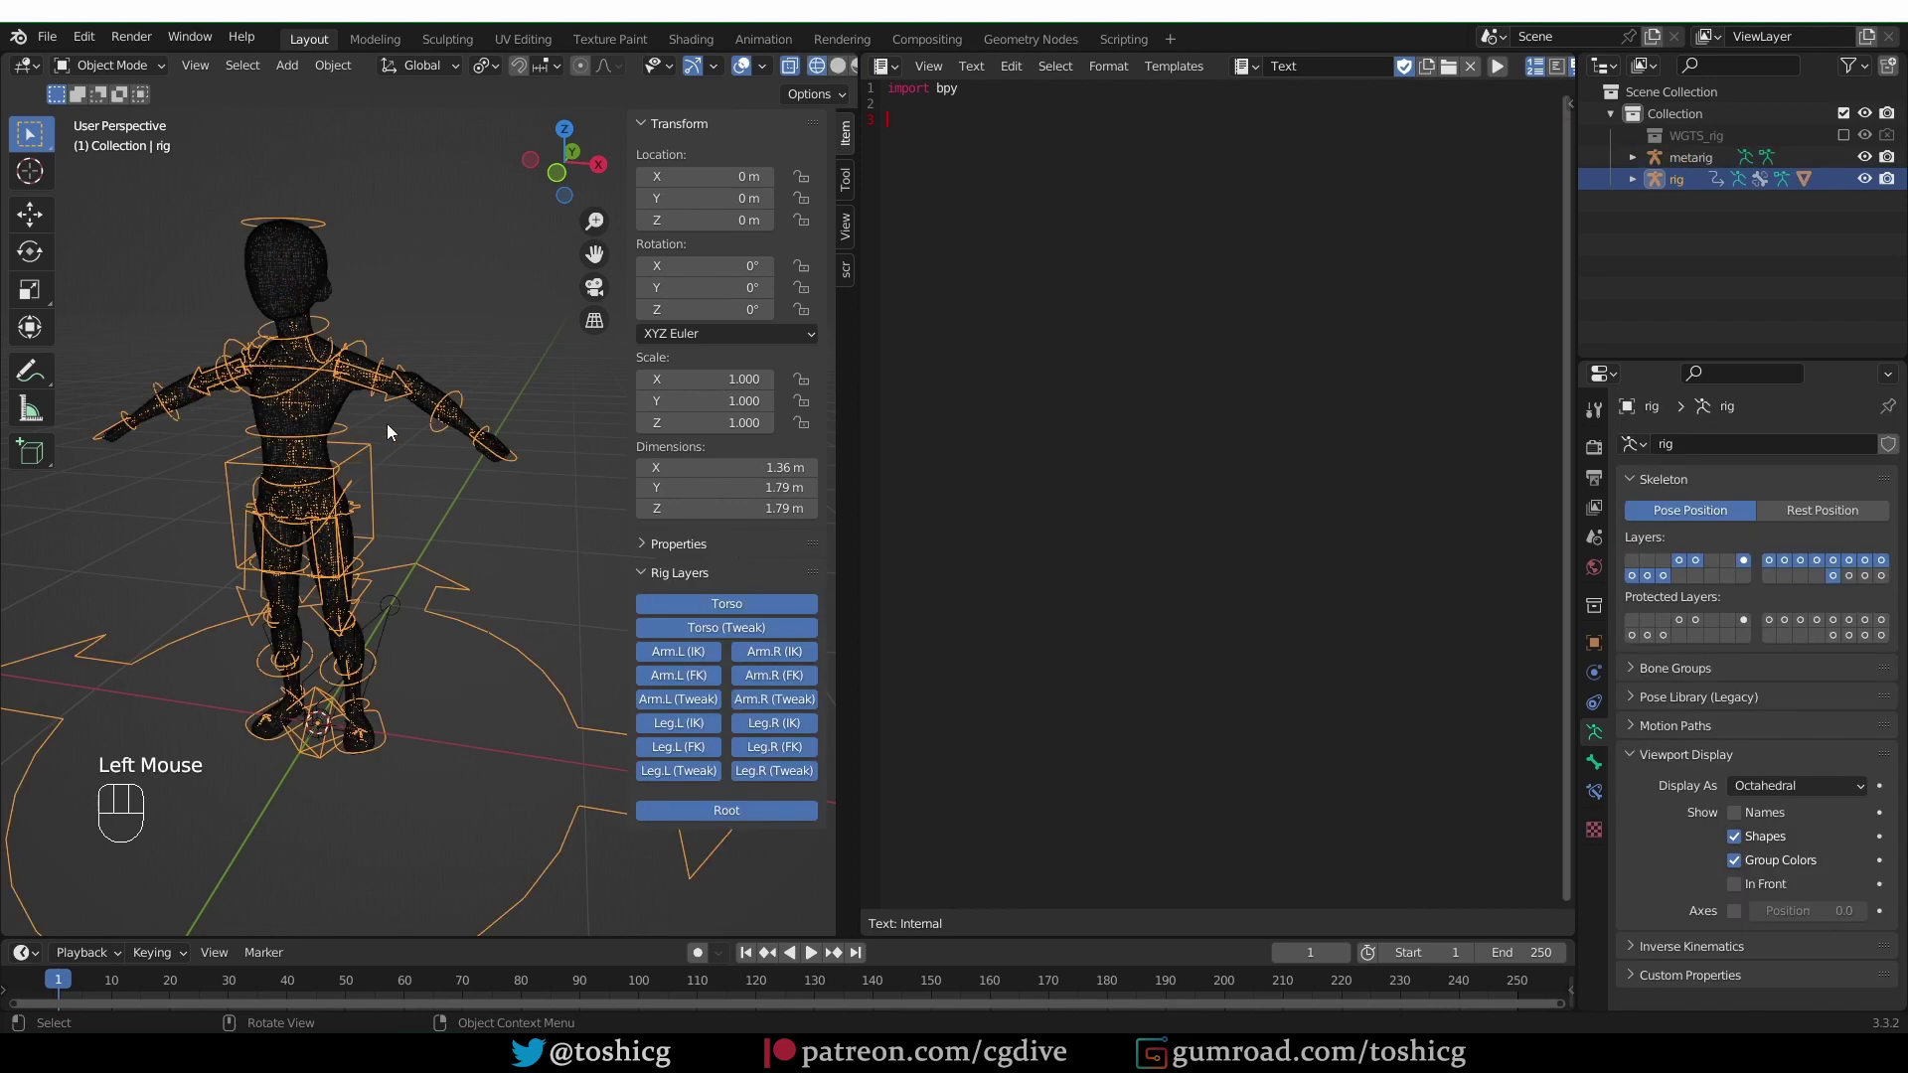
{"action": "key", "text": "Tab"}
{"action": "left_click", "coordinate": [505, 459]}
{"action": "key", "text": "g"}
{"action": "right_click", "coordinate": [504, 444]}
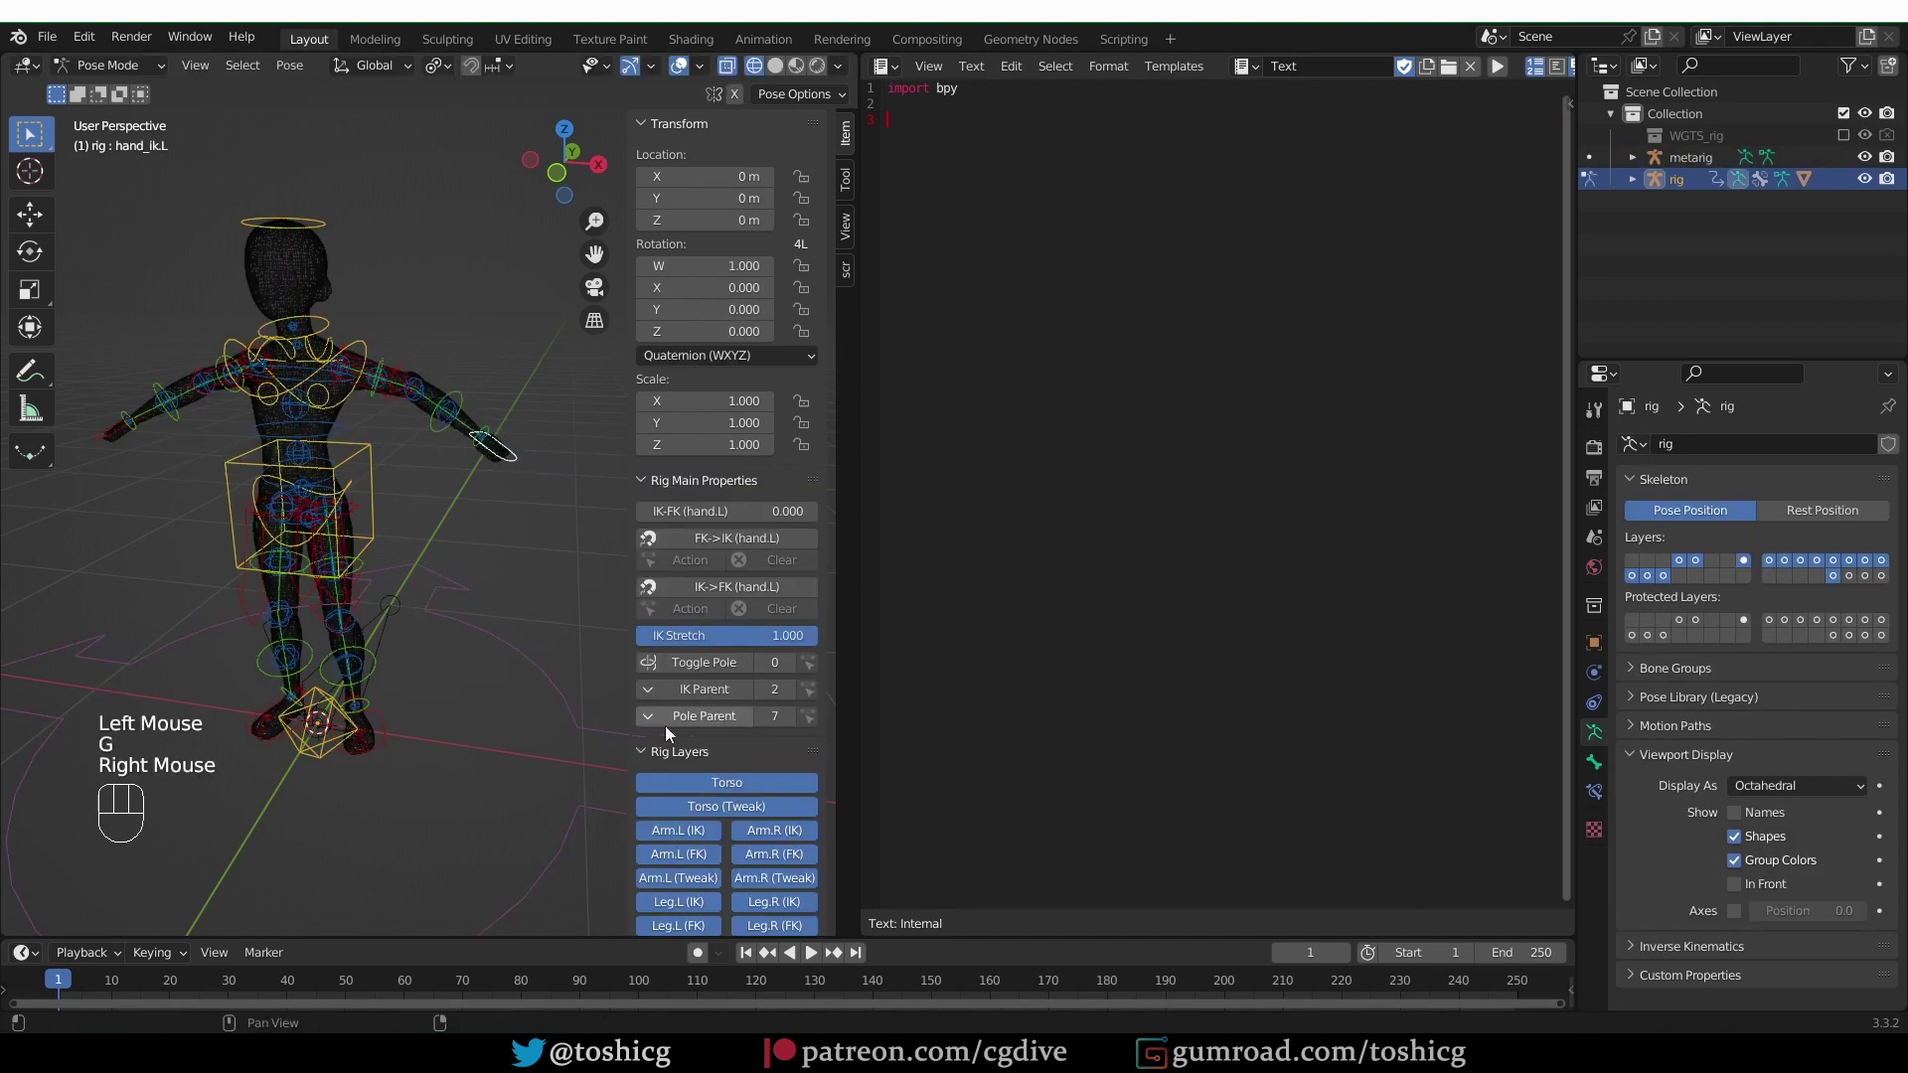
{"action": "right_click", "coordinate": [770, 689]}
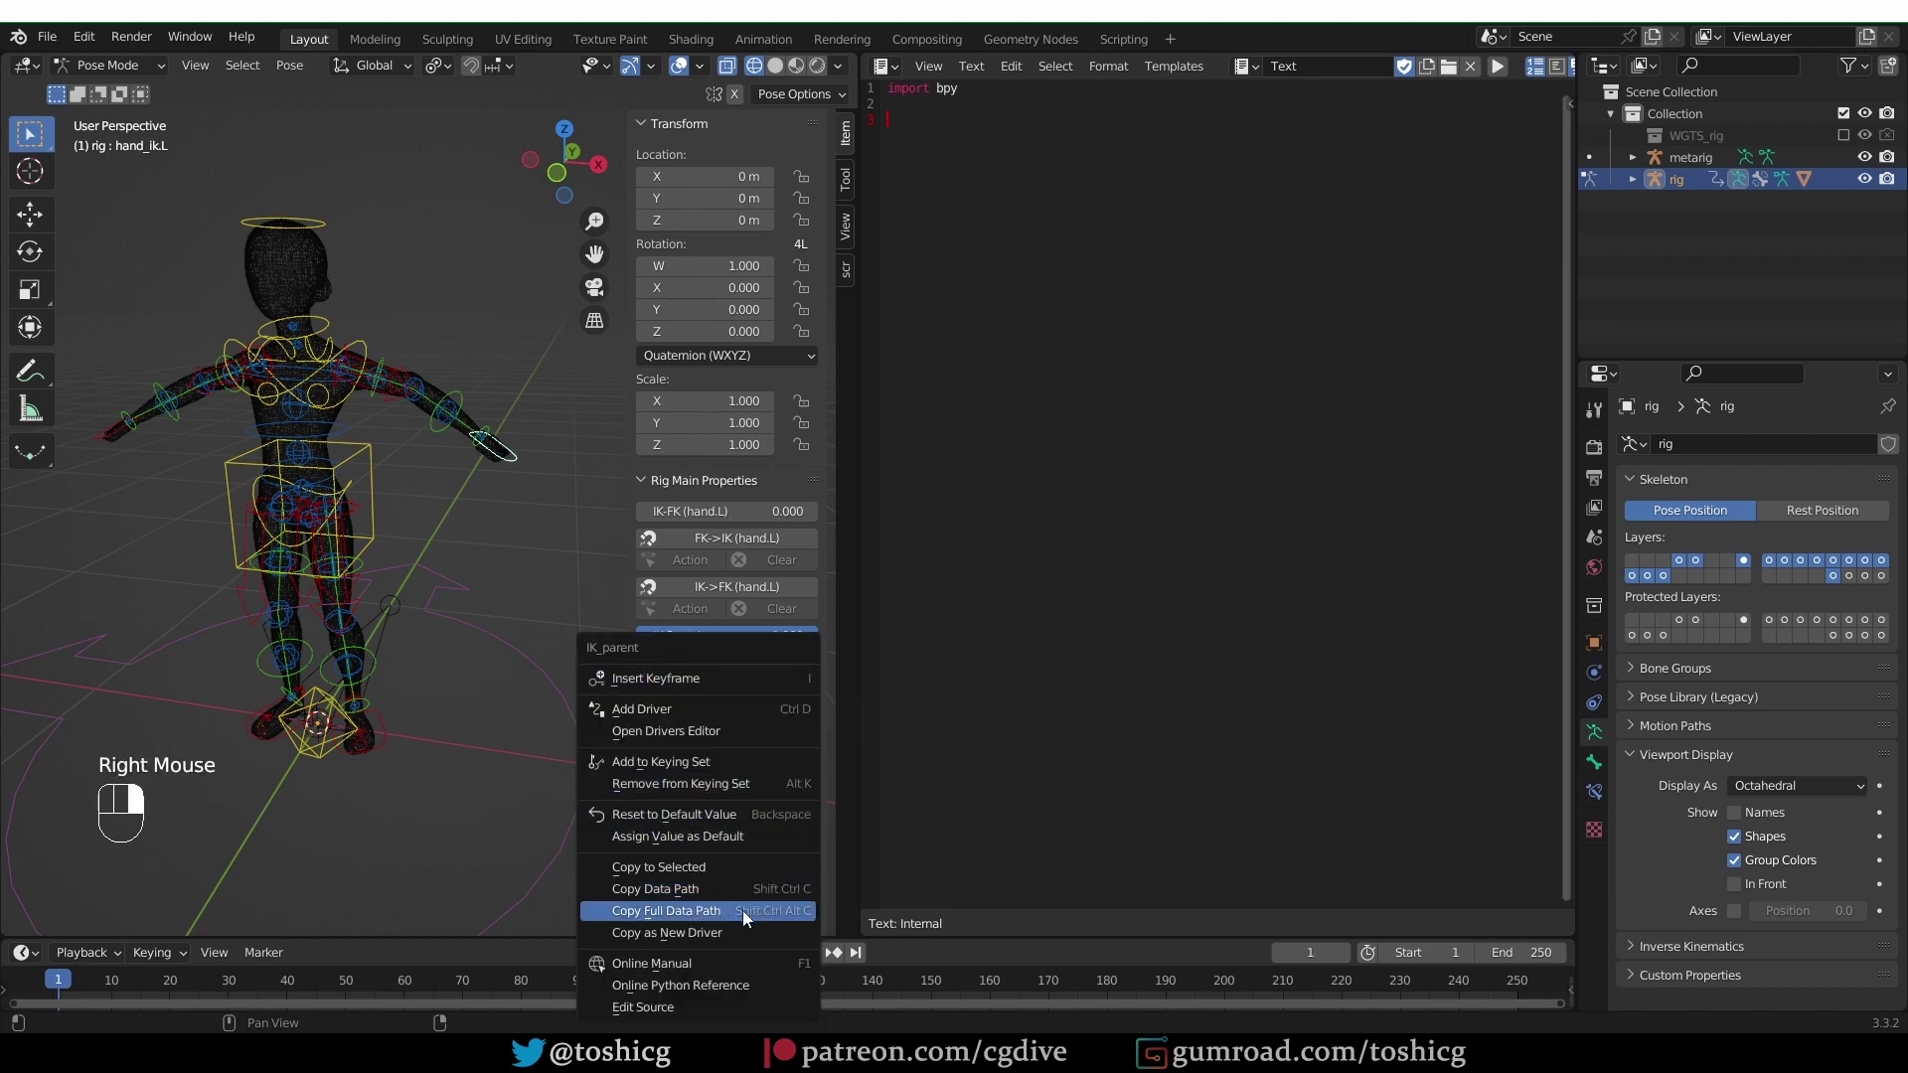
{"action": "left_click", "coordinate": [714, 914]}
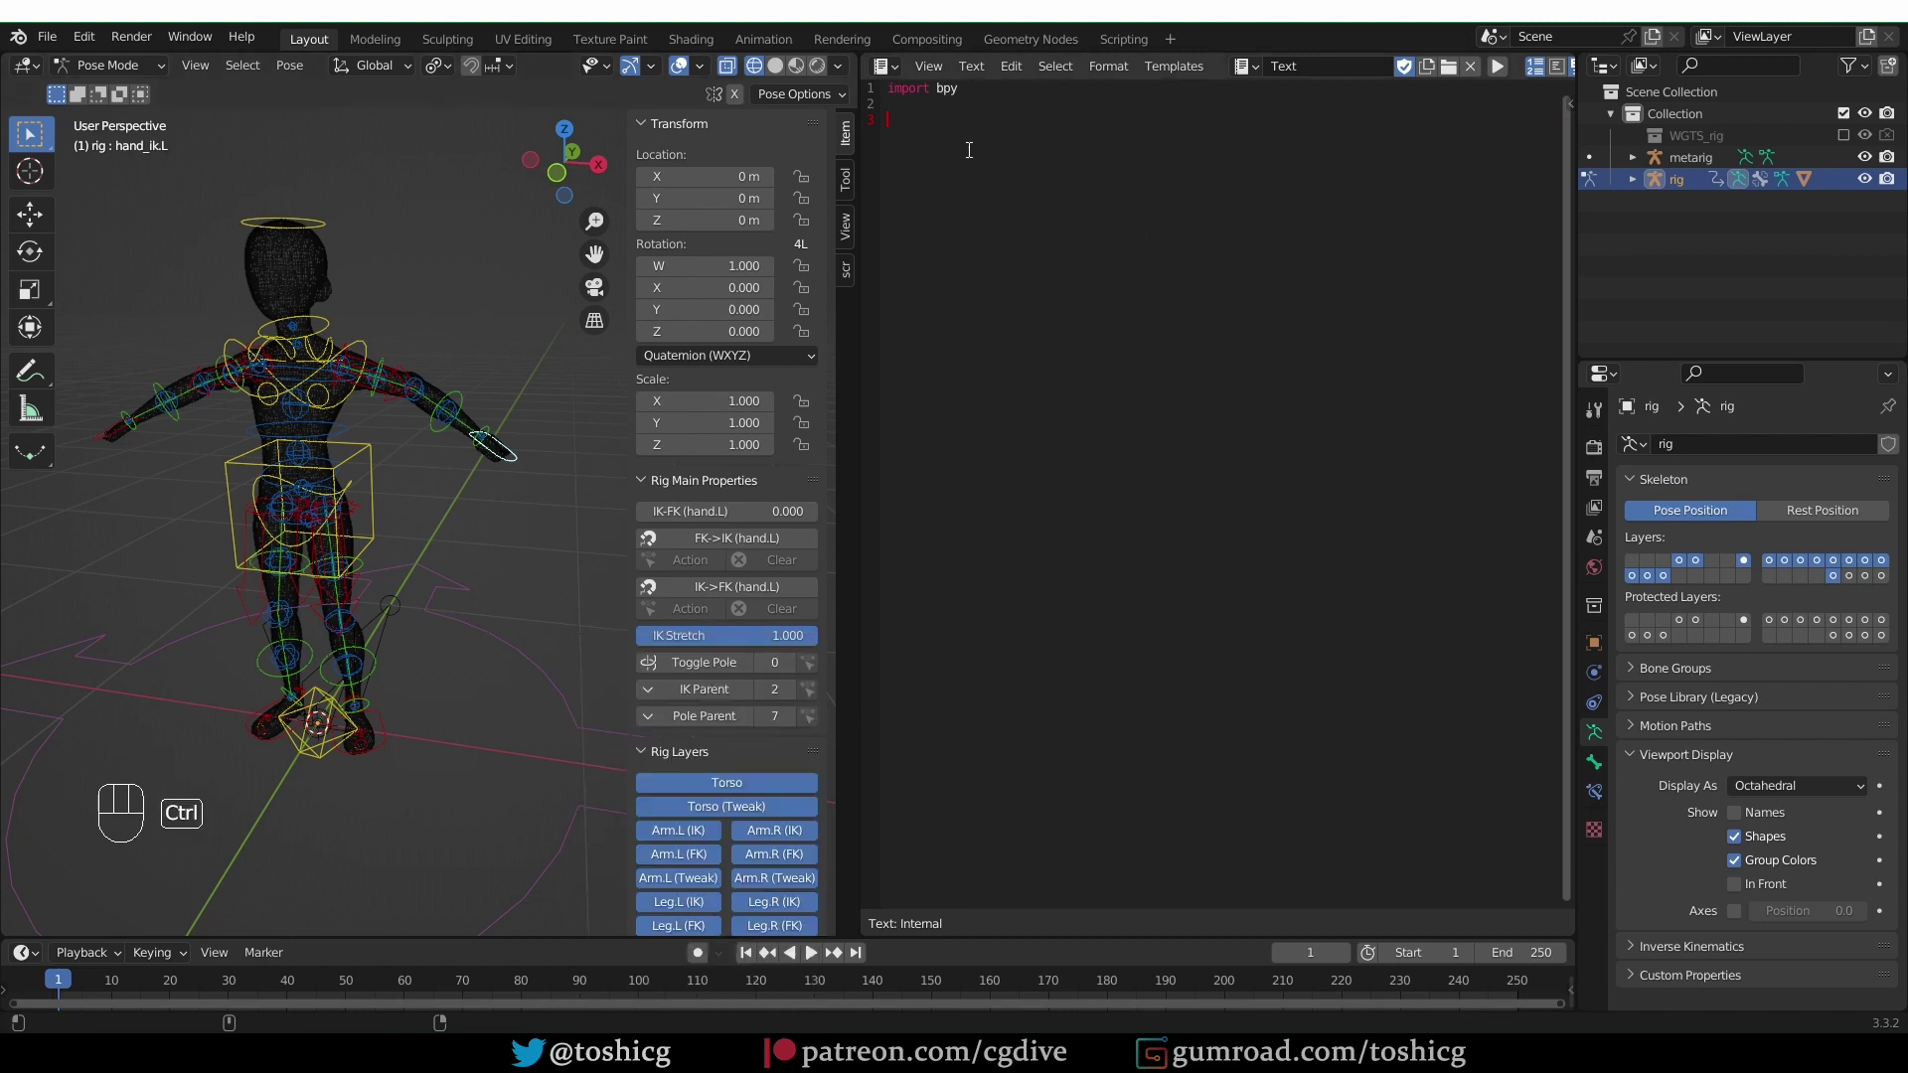
{"action": "key", "text": "ctrl+v"}
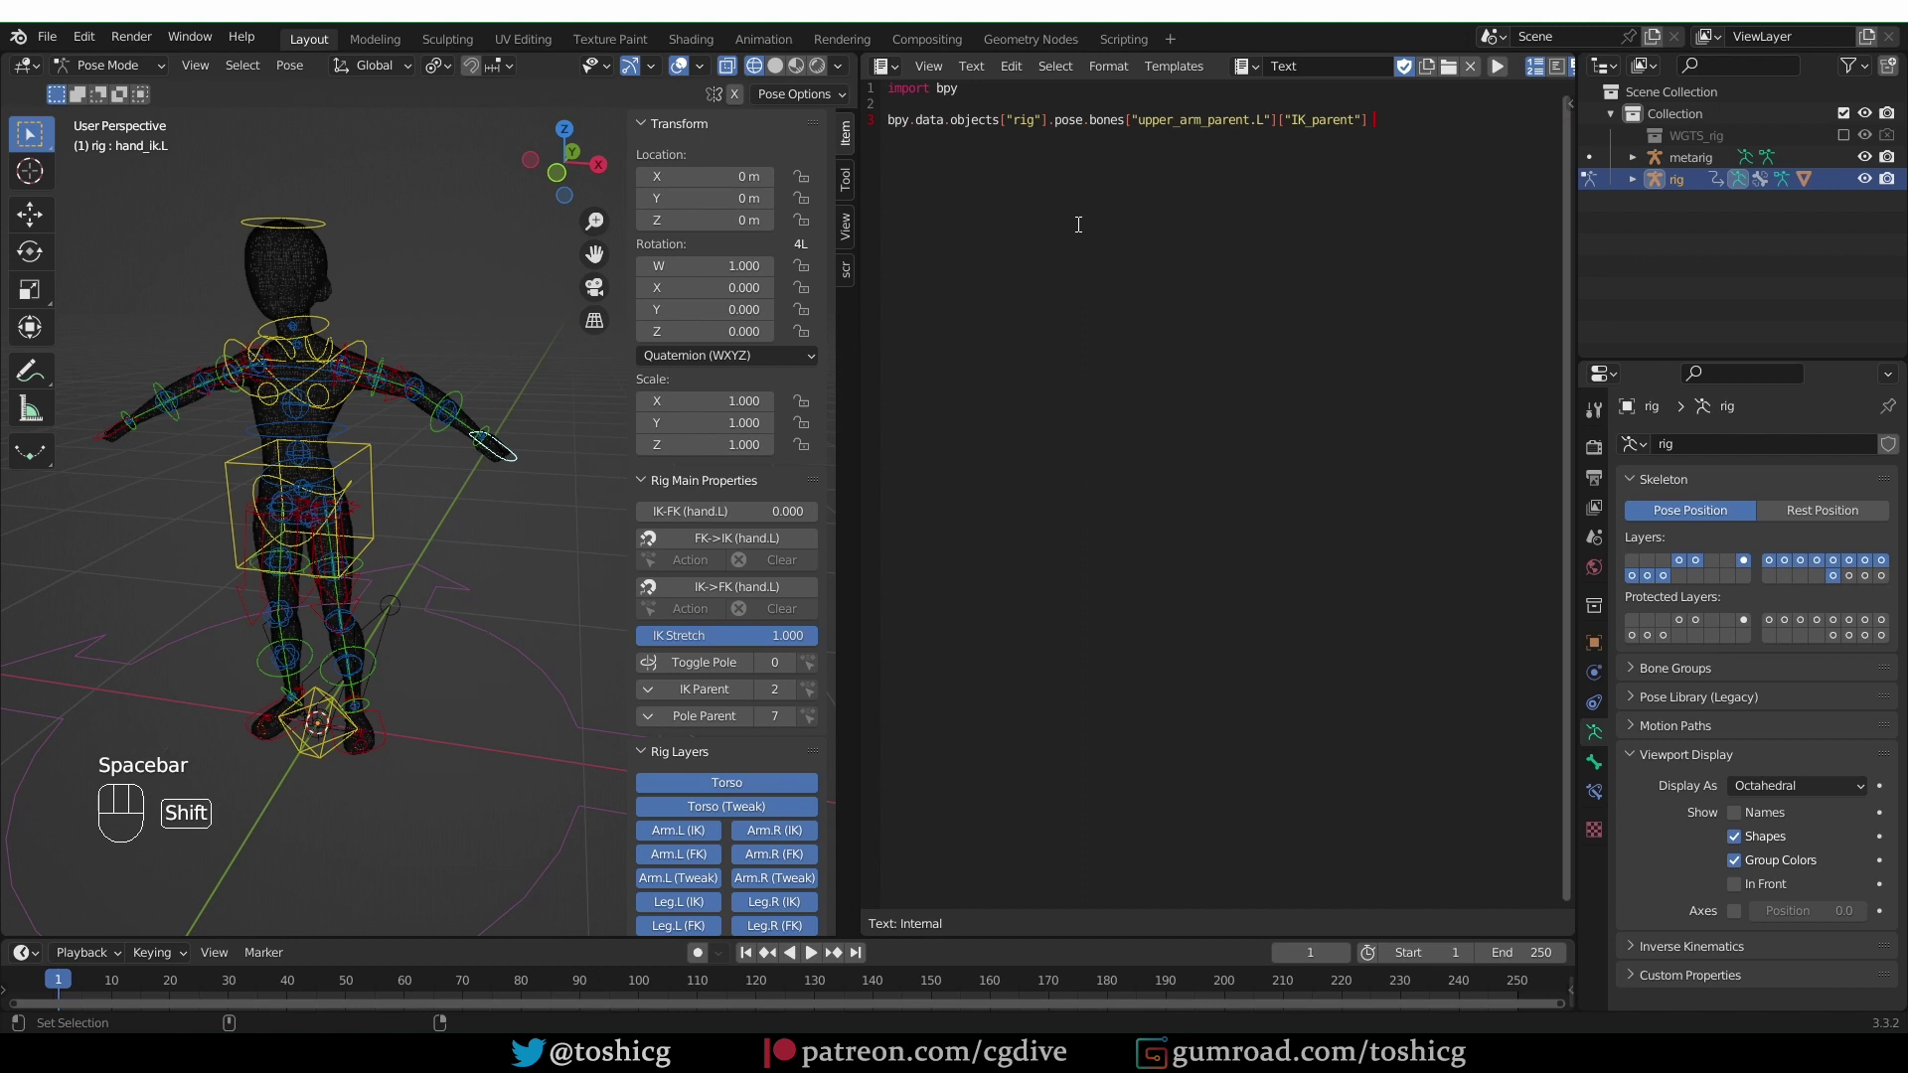
Complete the upper_arm_parent.L IK_parent line in the script with the value 2.
{"action": "type", "text": "= 2"}
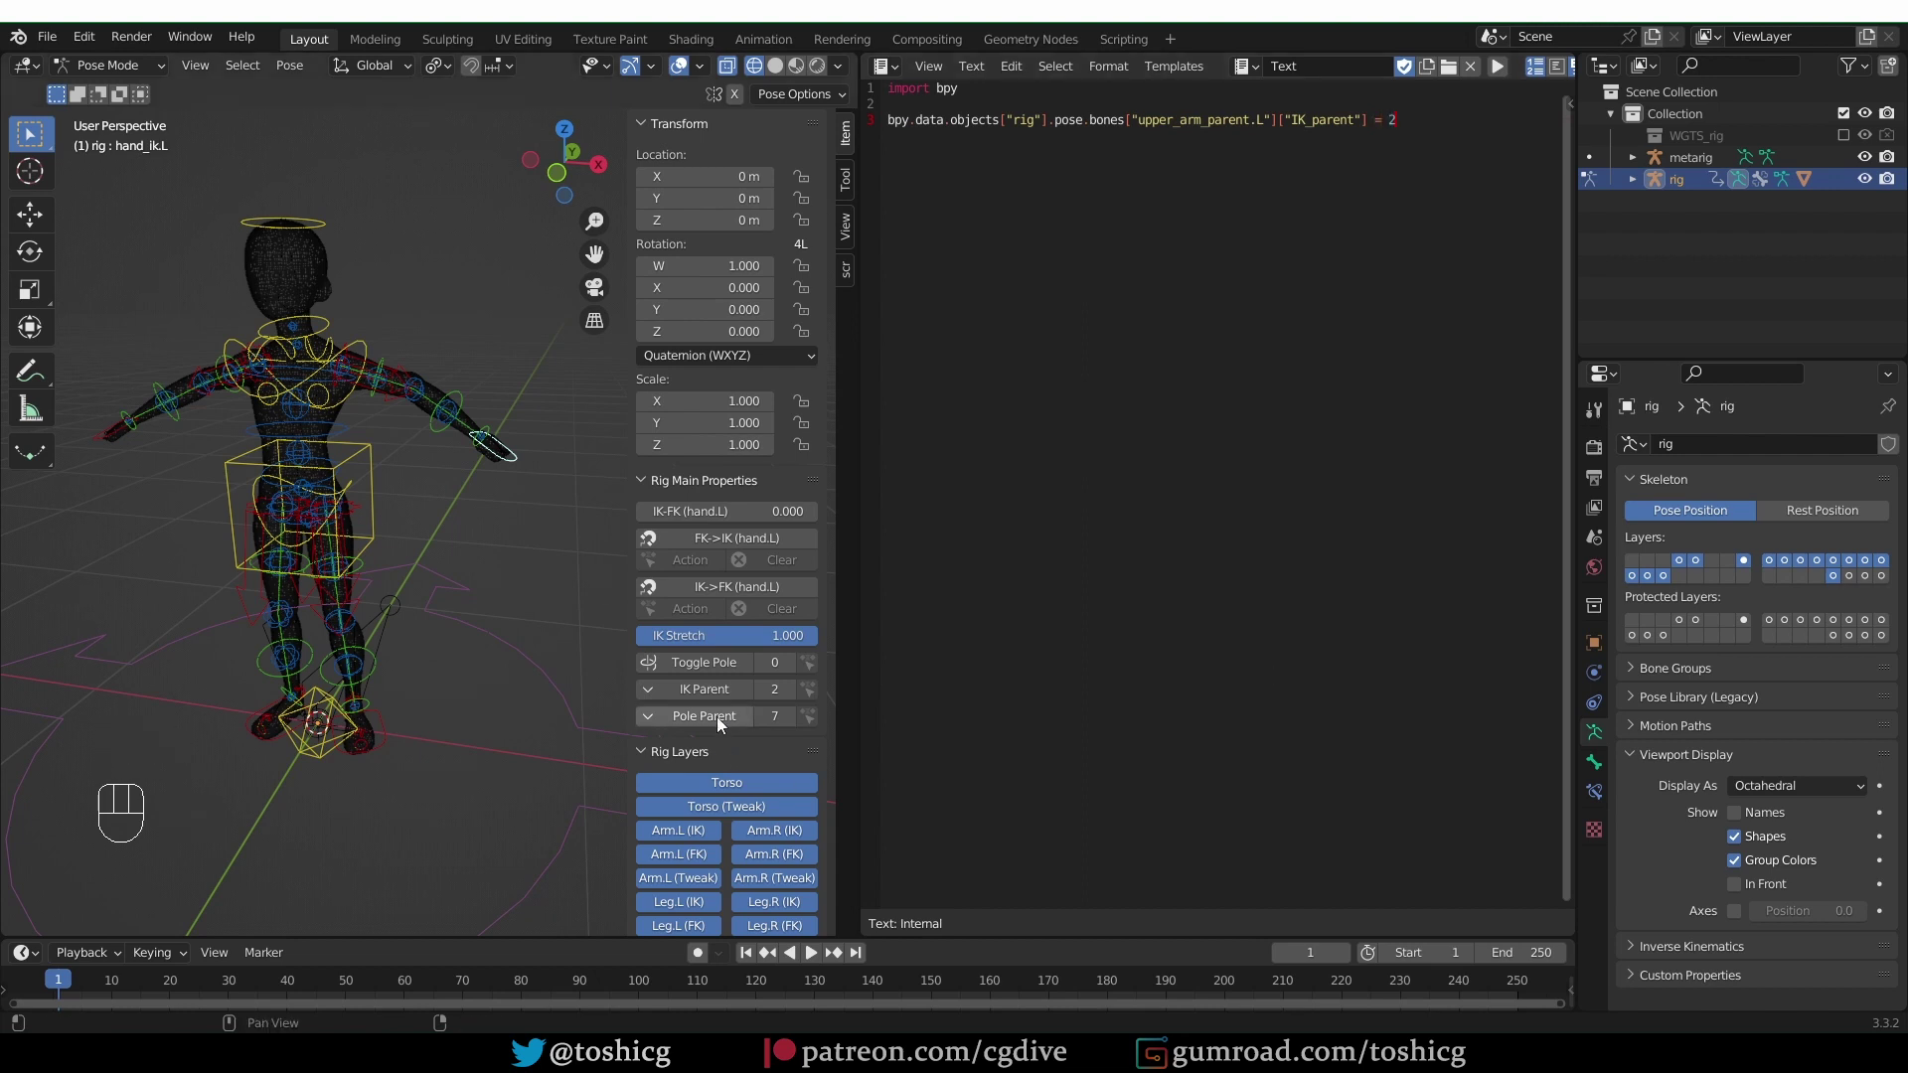
{"action": "left_click", "coordinate": [707, 685]}
{"action": "left_click", "coordinate": [710, 692]}
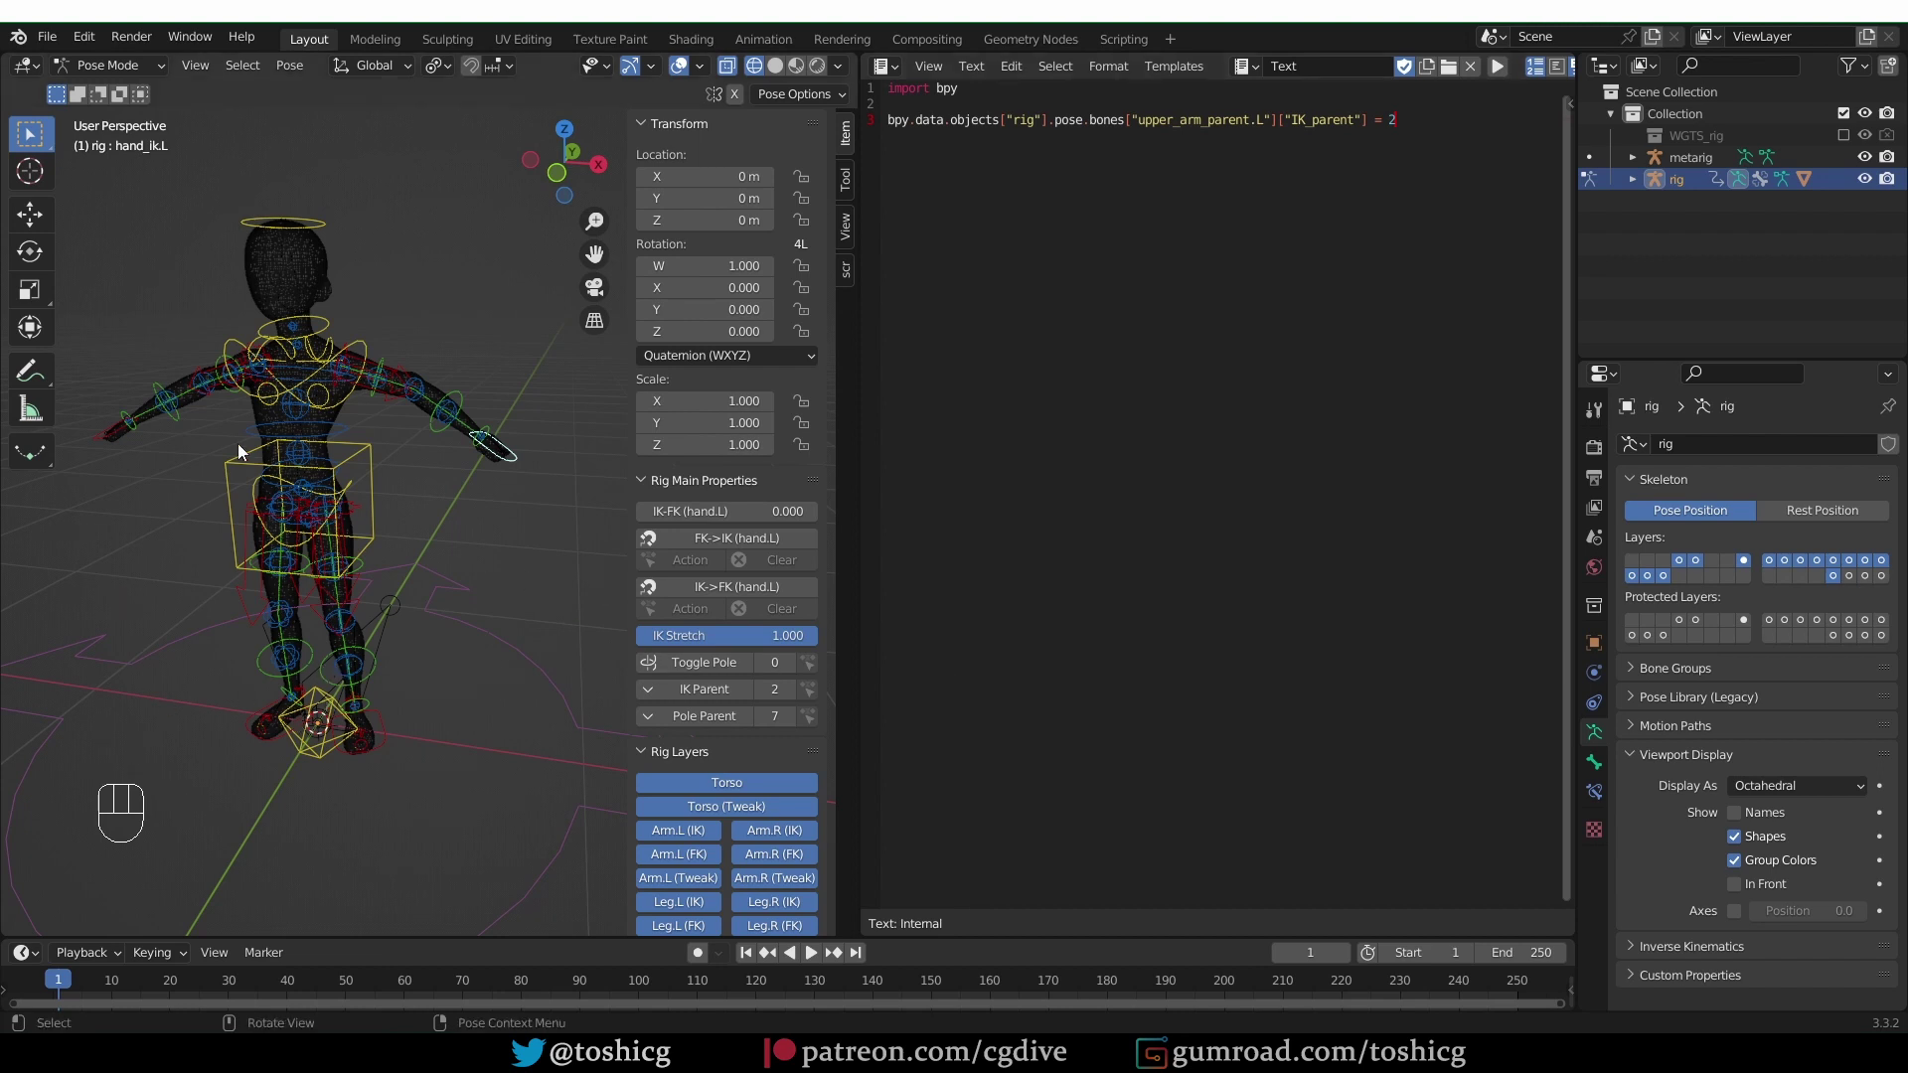
Add a script line with the full data path of hand_ik.R's IK Parent property, assigning it 2.
{"action": "left_click", "coordinate": [122, 432]}
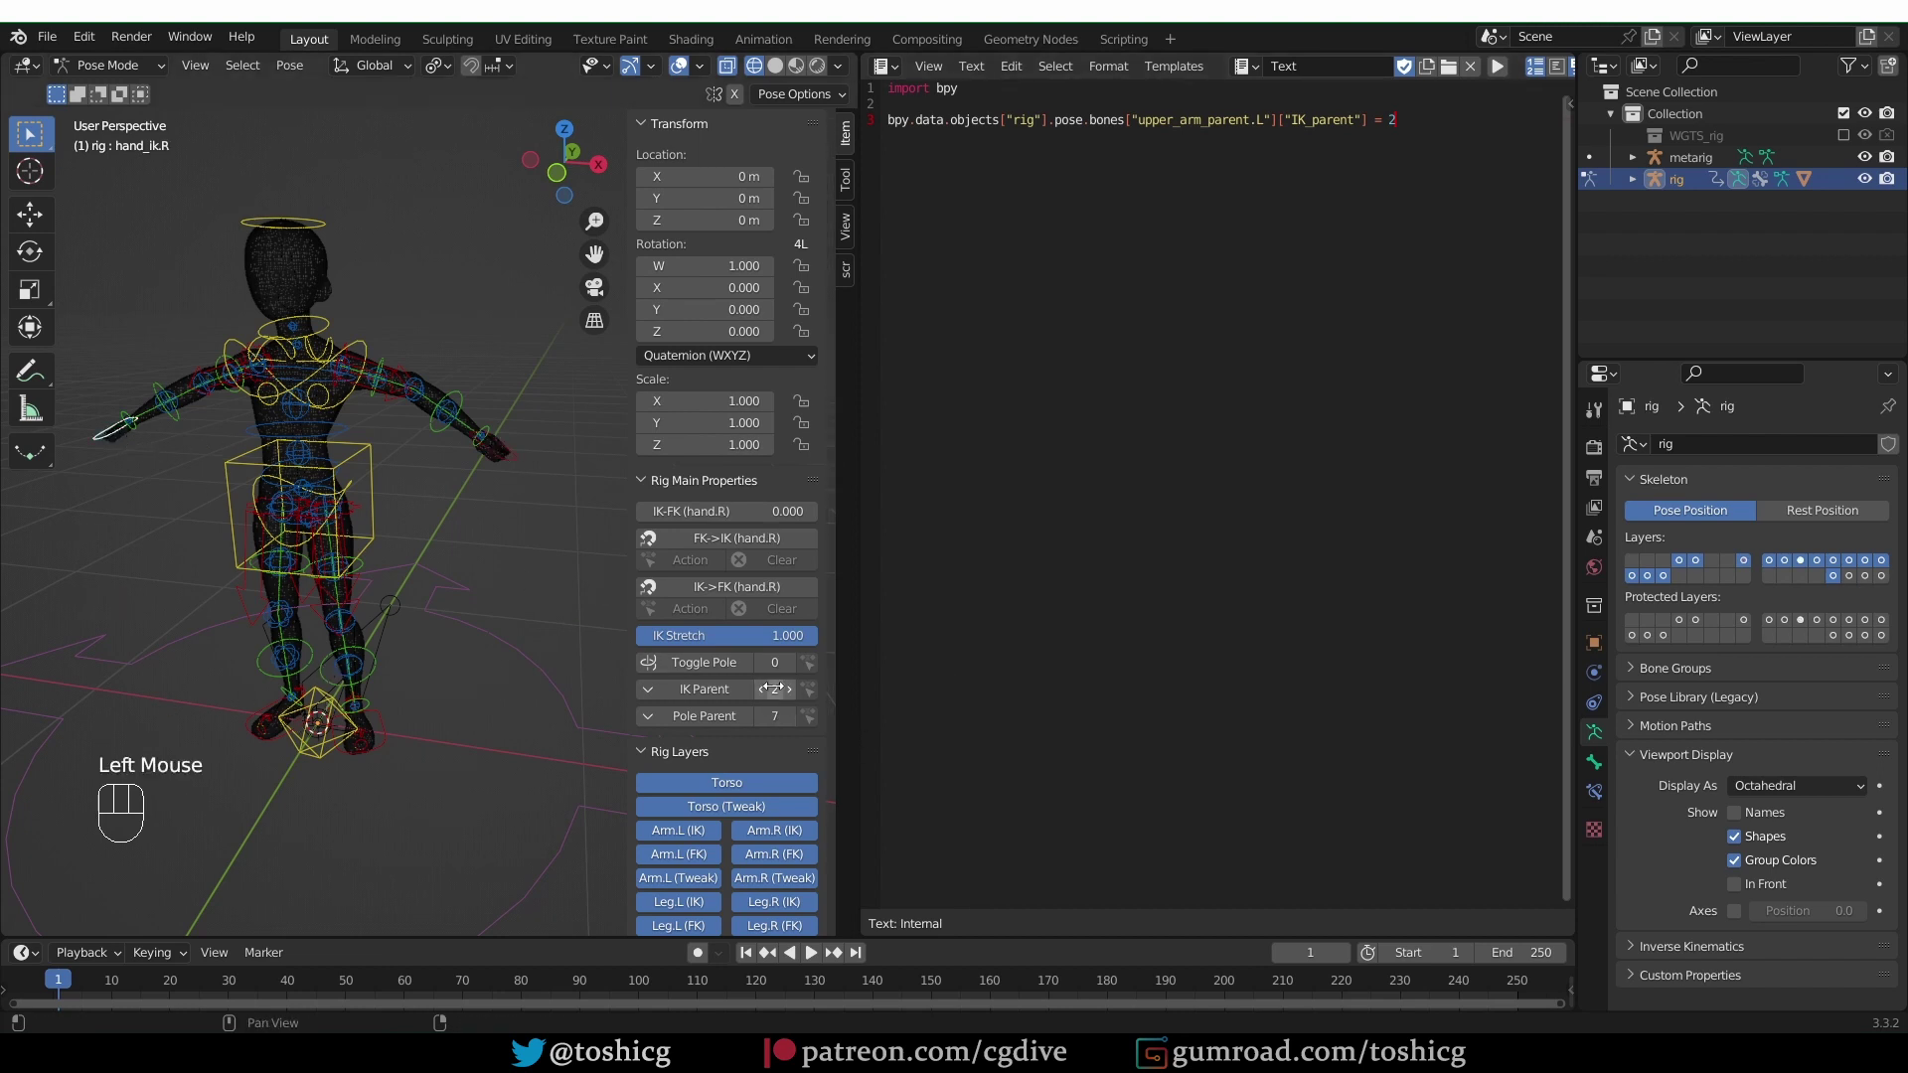
{"action": "right_click", "coordinate": [810, 716]}
{"action": "key", "text": "KP_Enter"}
{"action": "key", "text": "ctrl+v"}
{"action": "type", "text": "= 2"}
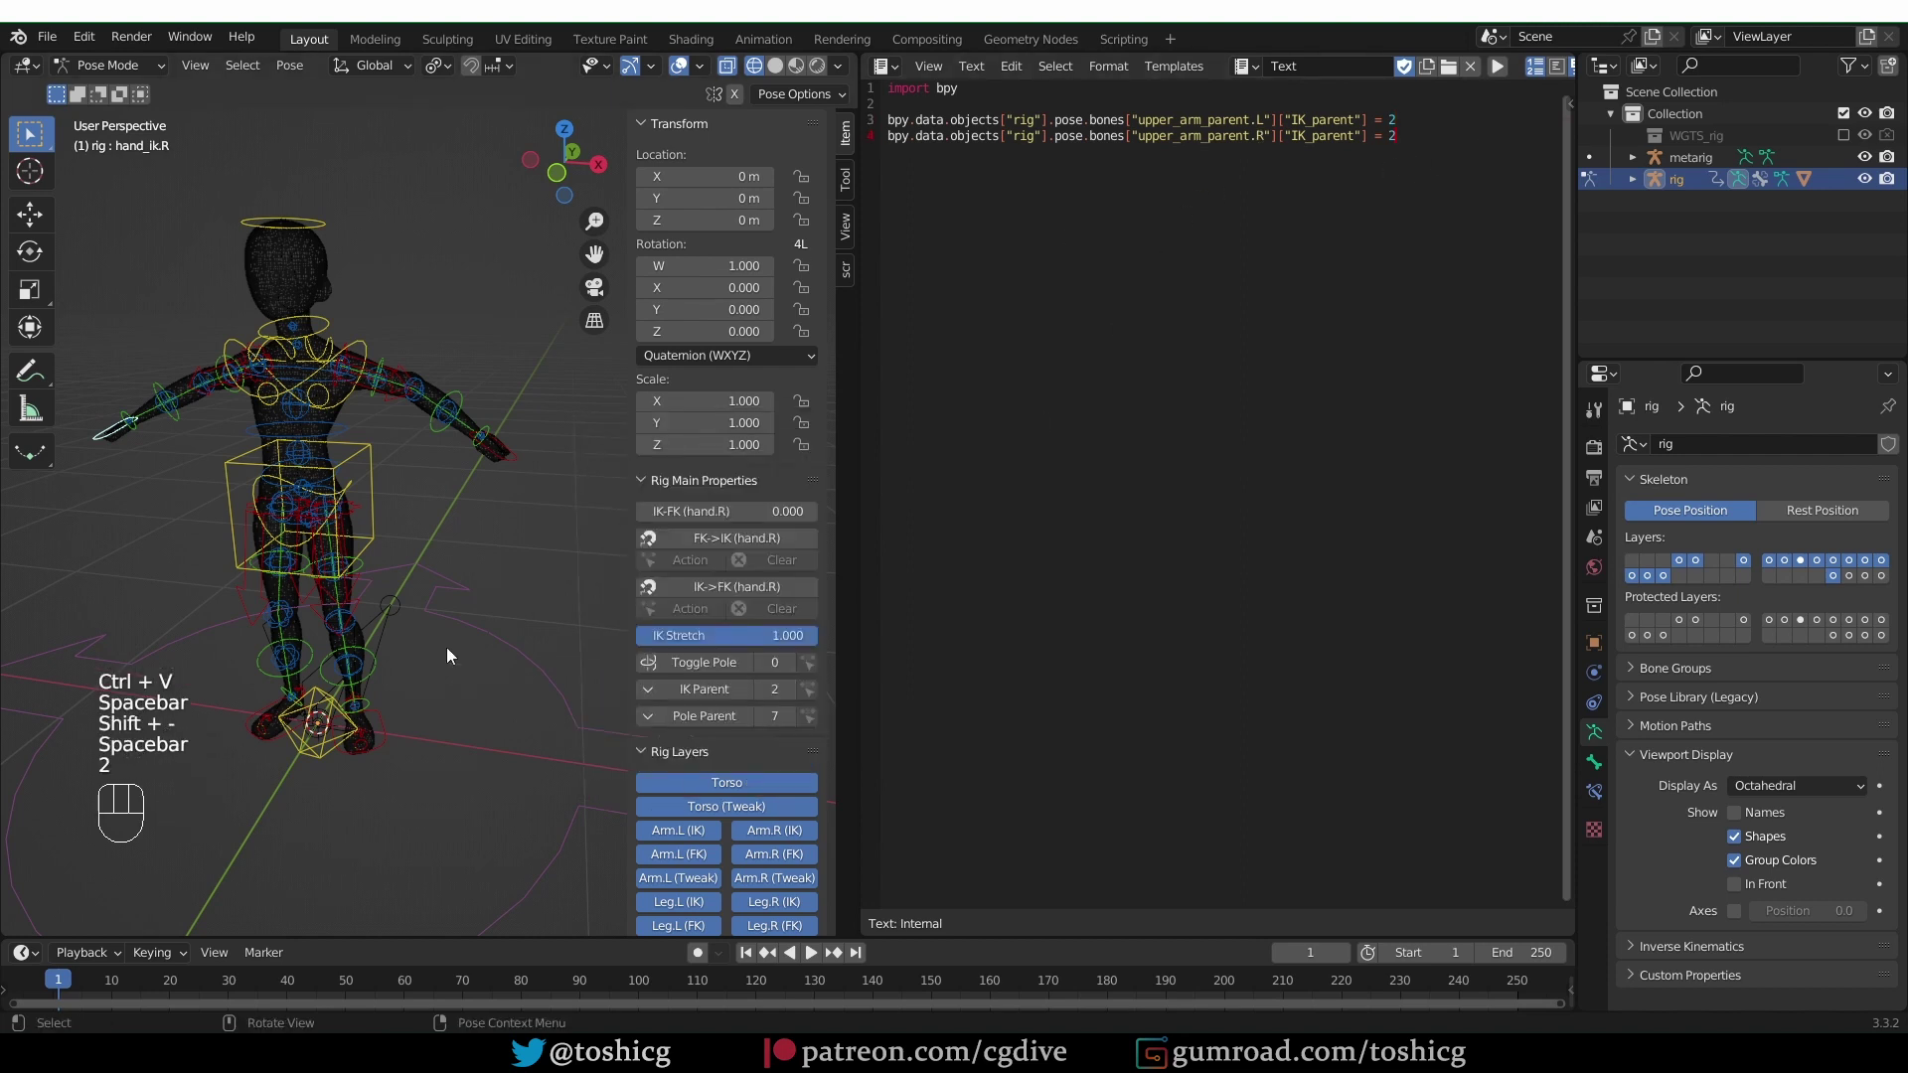
Add a script line with the full data path of foot_ik.L's IK Parent property, assigning it 2.
{"action": "left_click", "coordinate": [379, 742]}
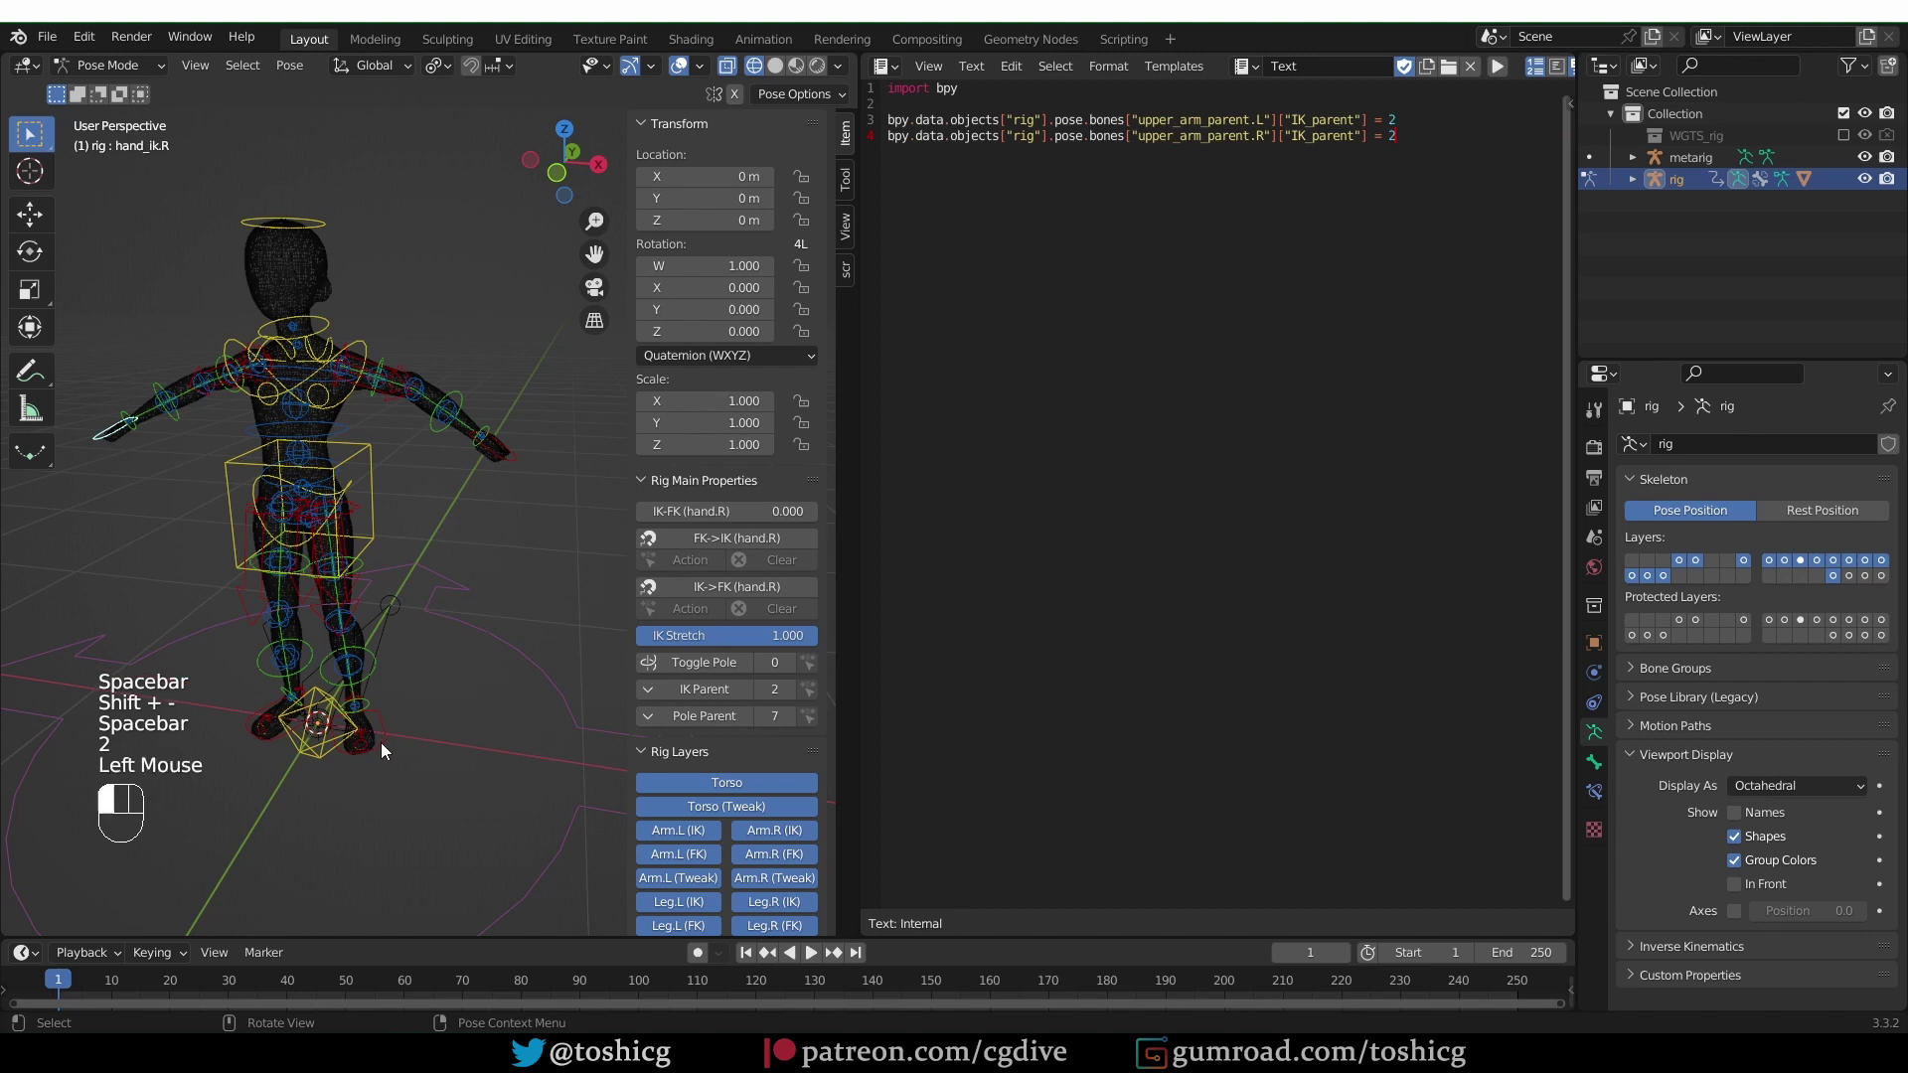
{"action": "right_click", "coordinate": [775, 688]}
{"action": "left_click", "coordinate": [775, 687]}
{"action": "key", "text": "KP_Enter"}
{"action": "key", "text": "ctrl+v"}
{"action": "type", "text": "= 2"}
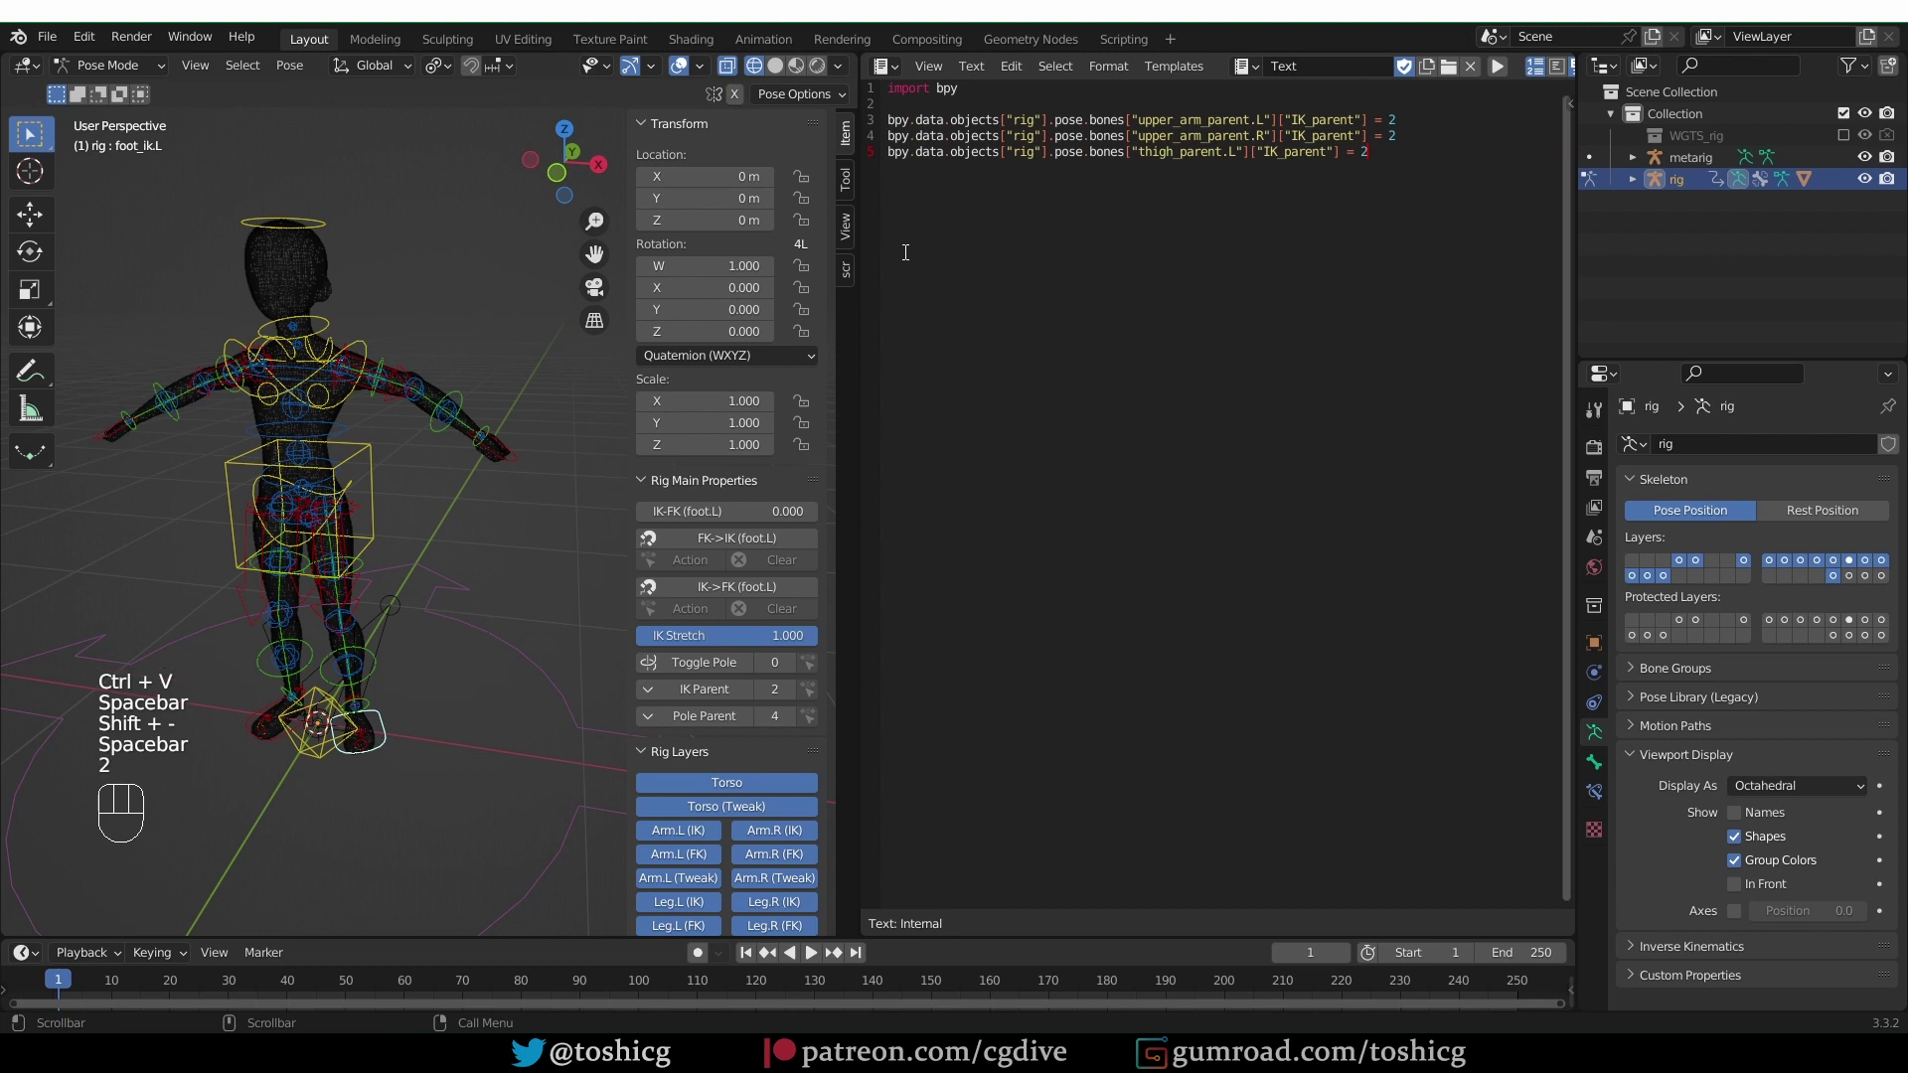
Add a script line with the full data path of foot_ik.R's IK Parent property, assigning it 2.
{"action": "left_click", "coordinate": [253, 737]}
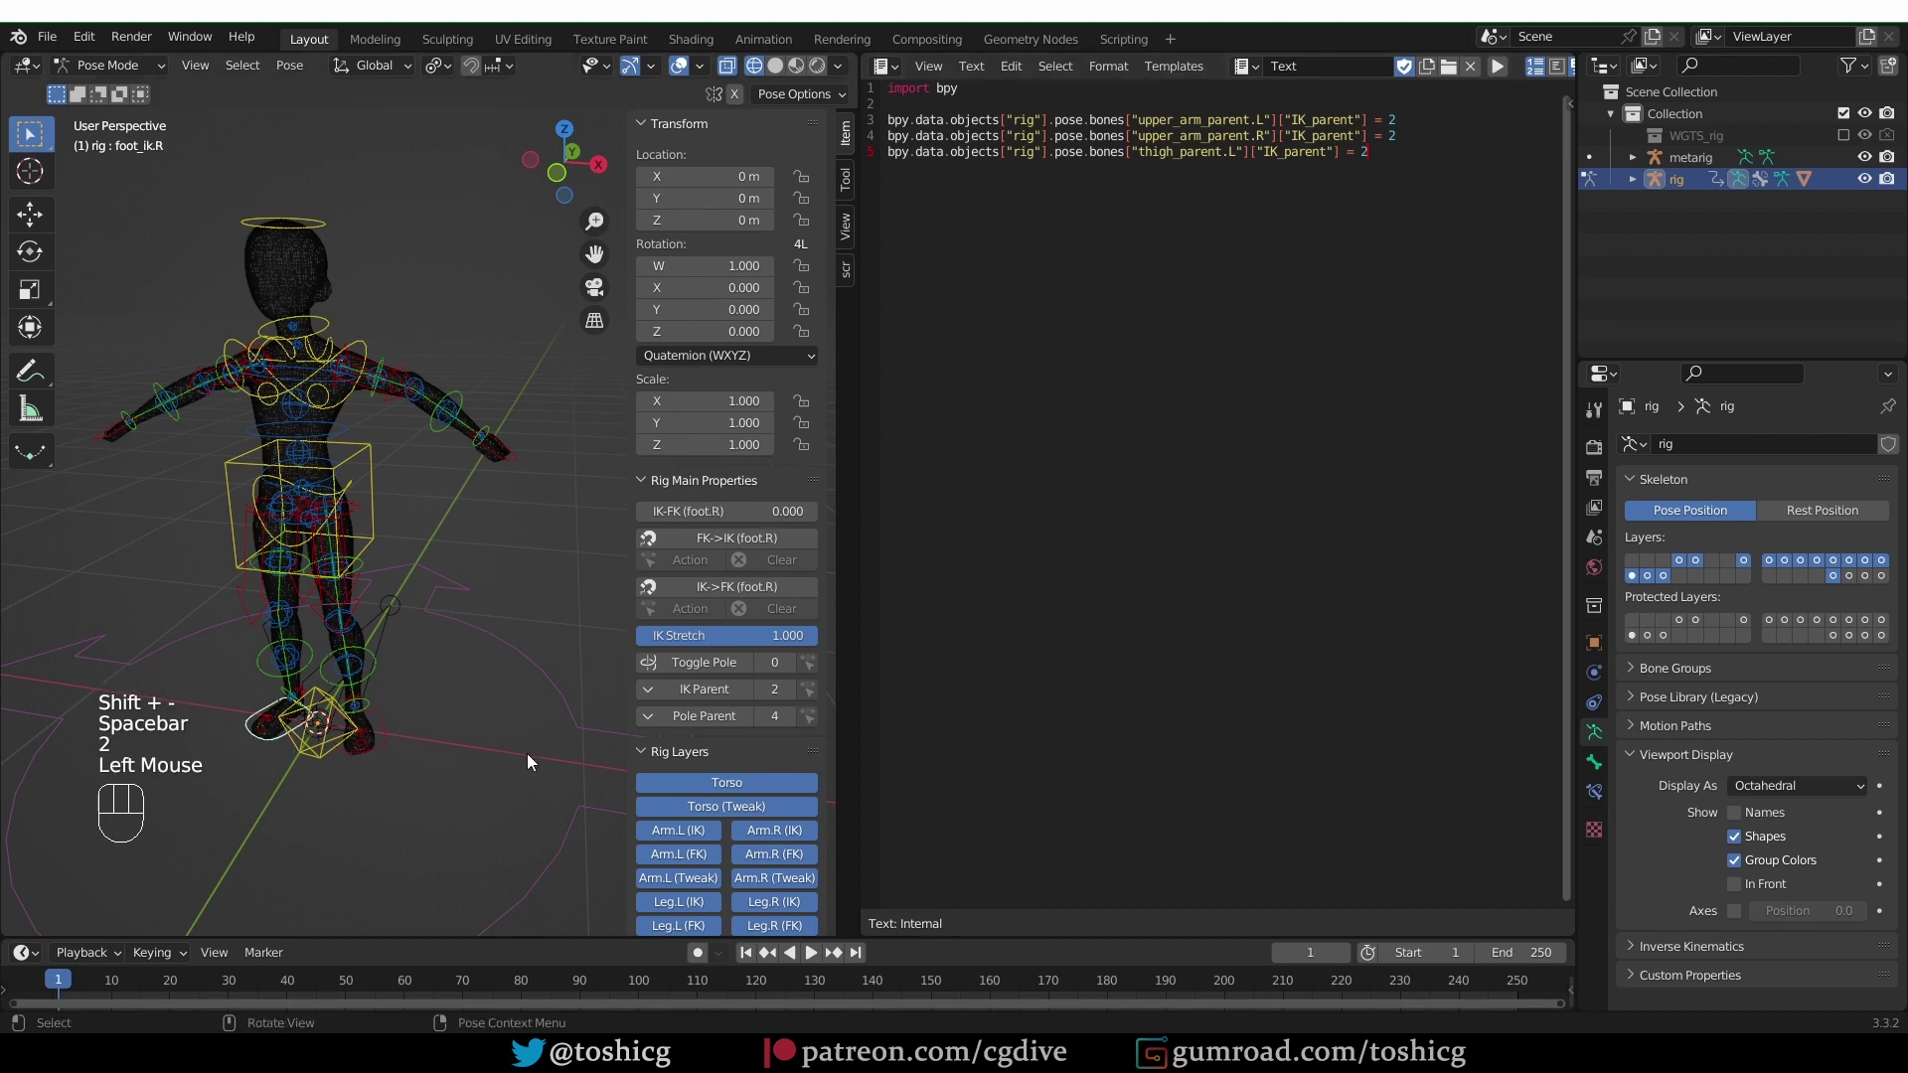
{"action": "right_click", "coordinate": [775, 686]}
{"action": "left_click", "coordinate": [775, 689]}
{"action": "key", "text": "KP_Enter"}
{"action": "key", "text": "ctrl+v"}
{"action": "type", "text": "= 2"}
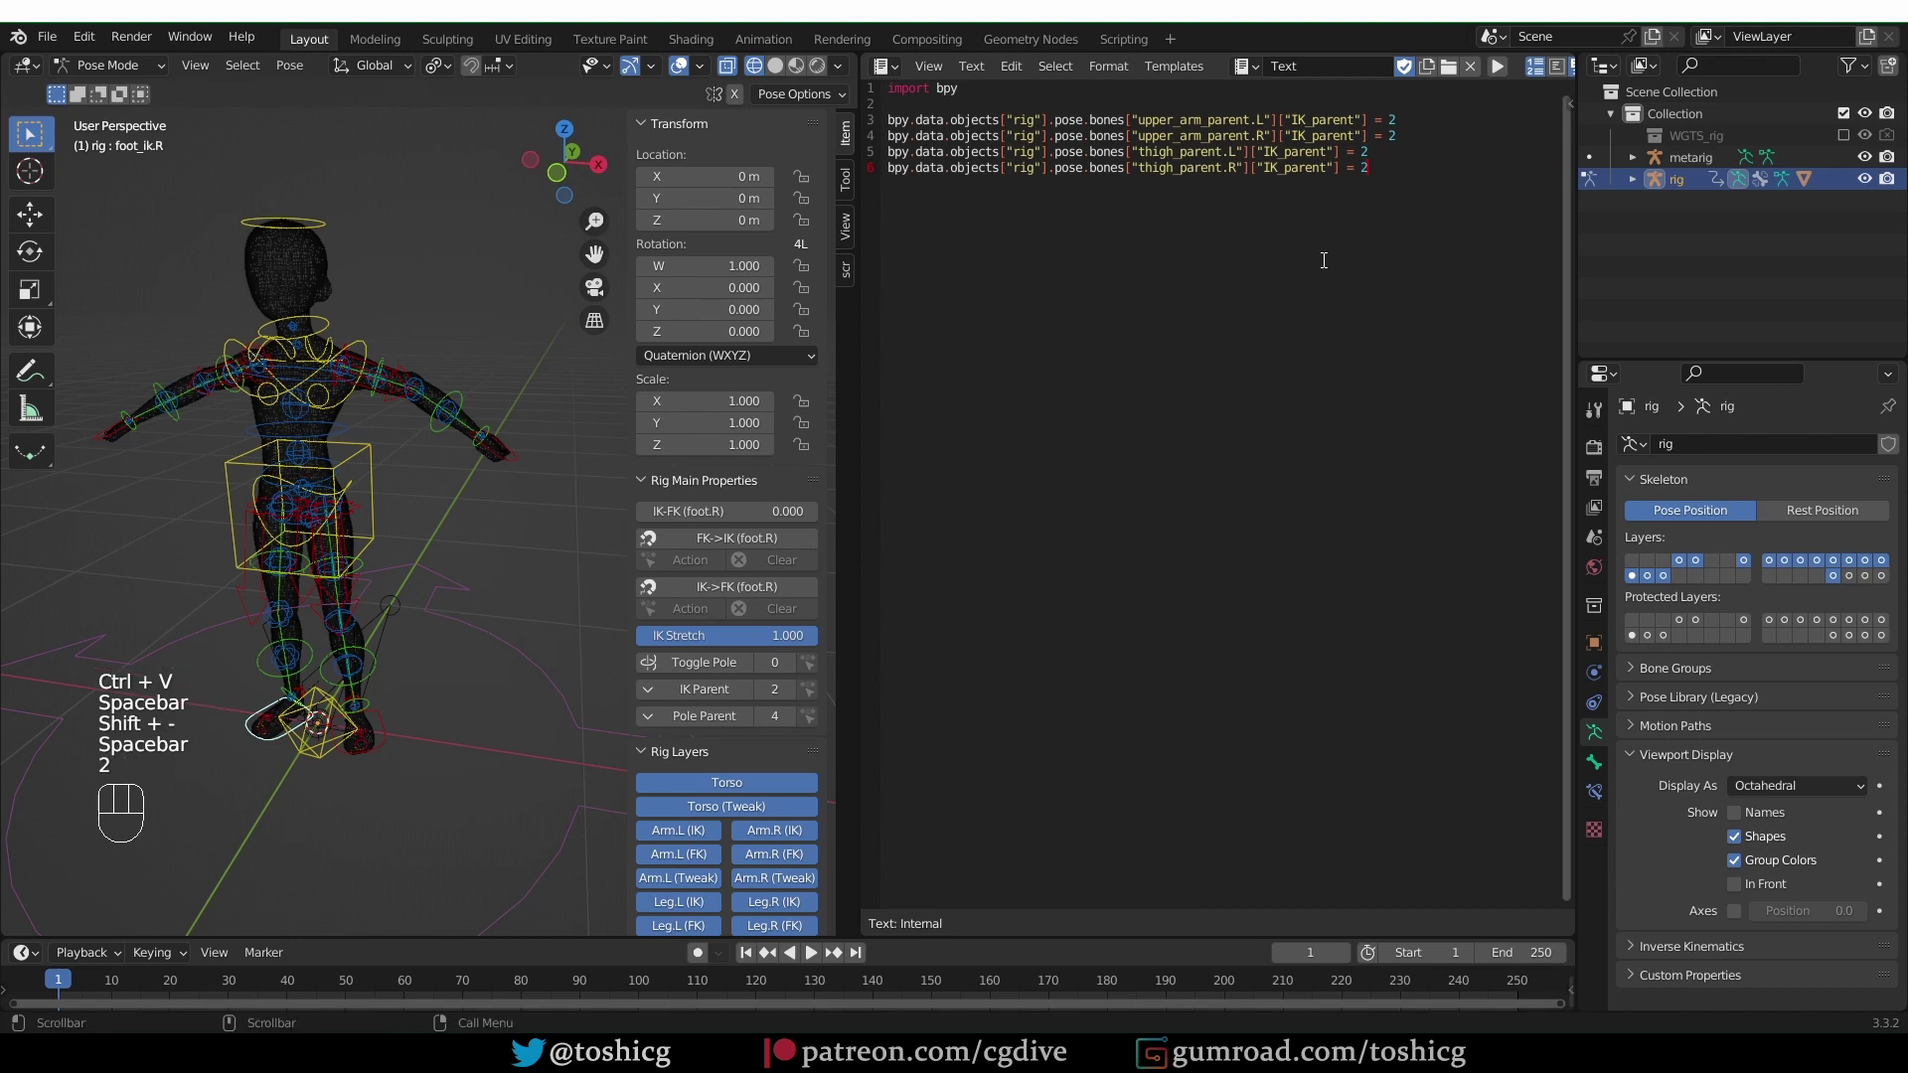
Regenerate the rig from the metarig without a run script and check hand_ik.L's IK Parent value in Pose Mode.
{"action": "key", "text": "Tab"}
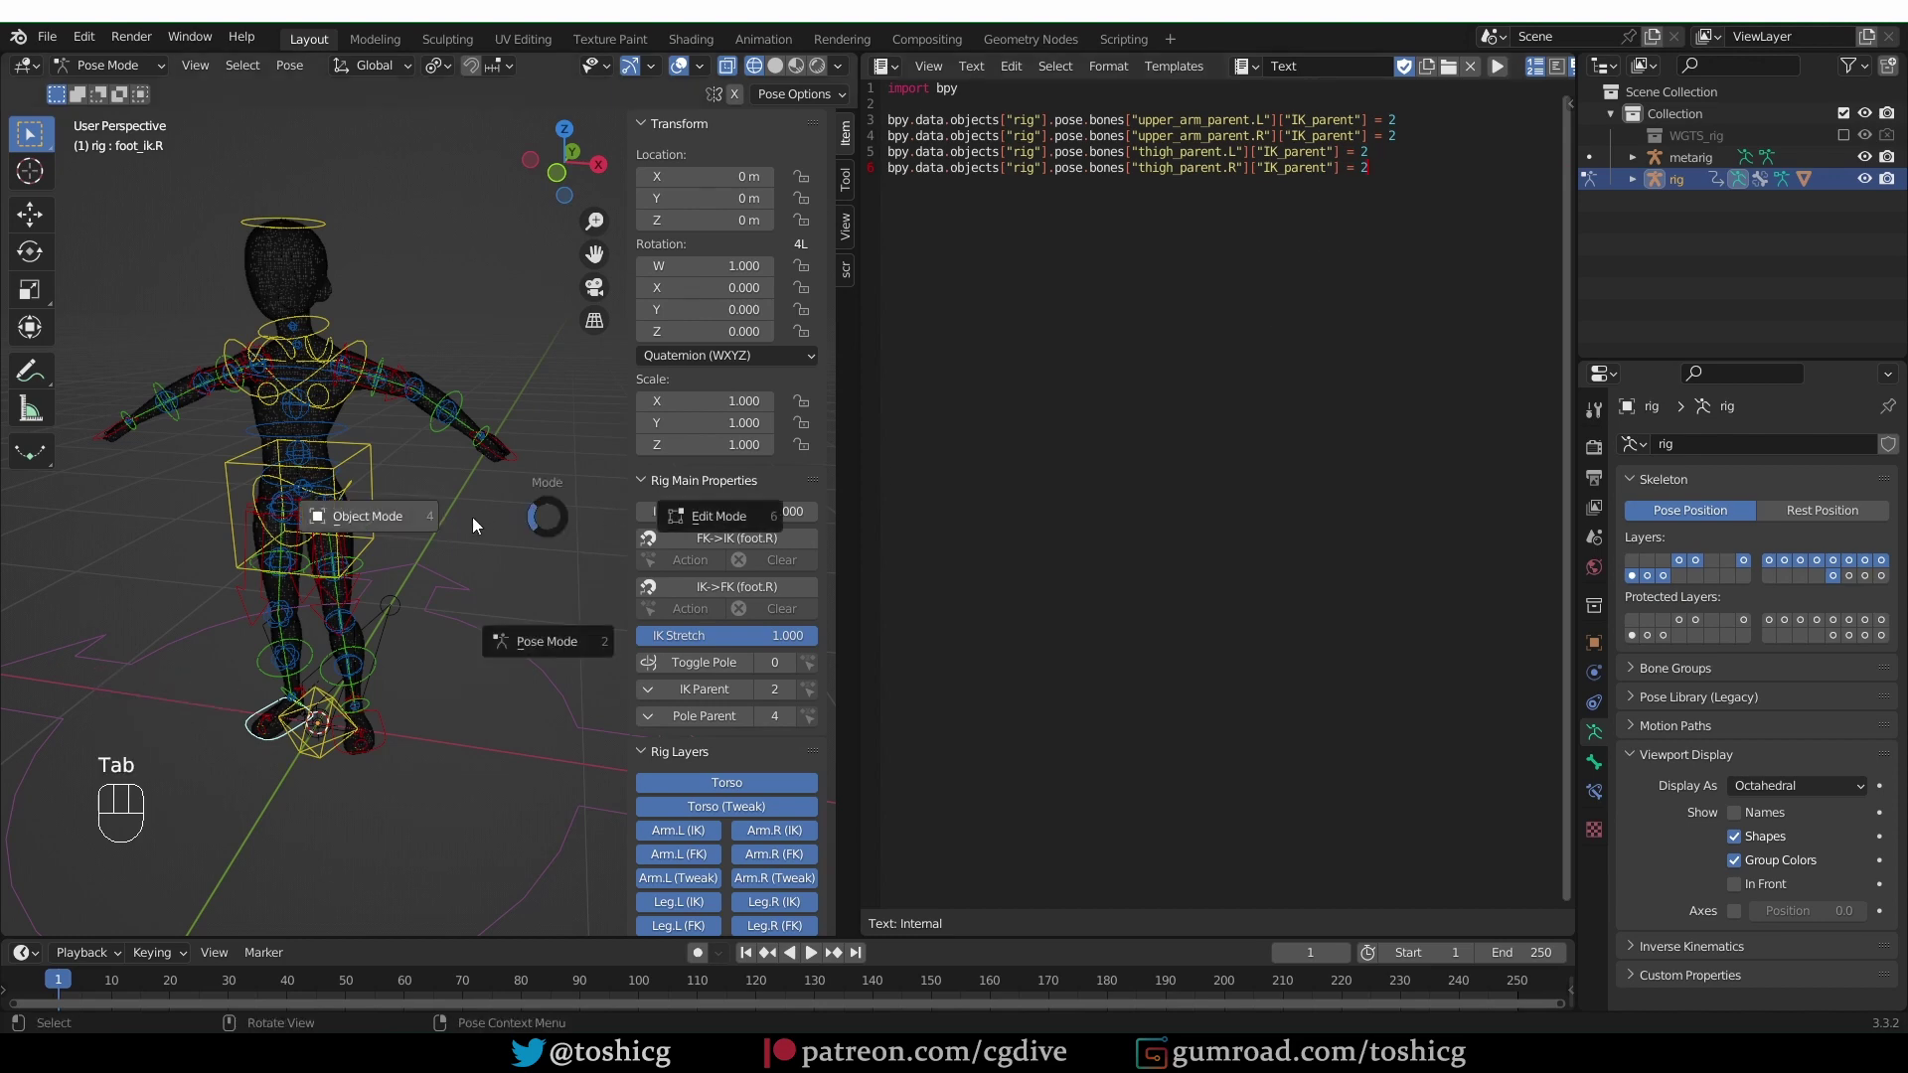
{"action": "left_click", "coordinate": [385, 523]}
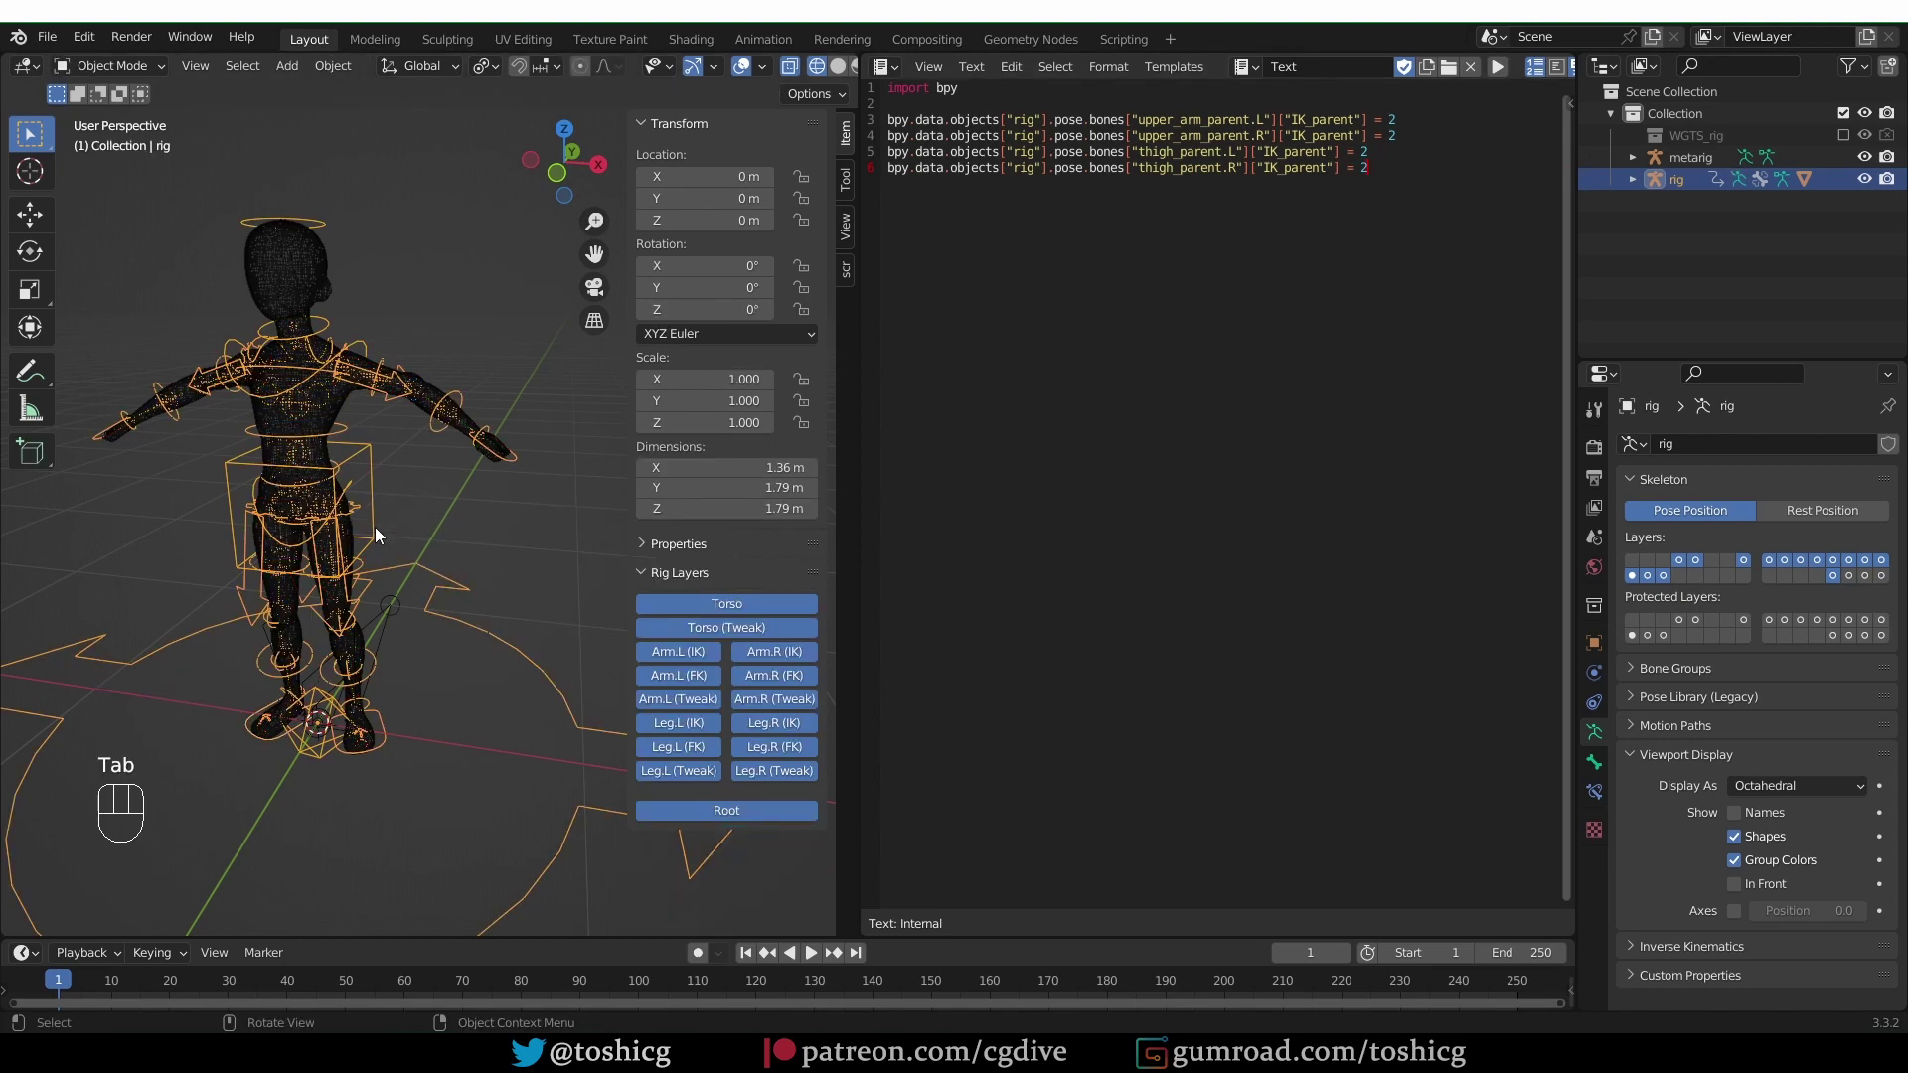
{"action": "left_click", "coordinate": [1702, 161]}
{"action": "scroll", "coordinate": [1741, 749], "scroll_direction": "down", "scroll_amount": 5}
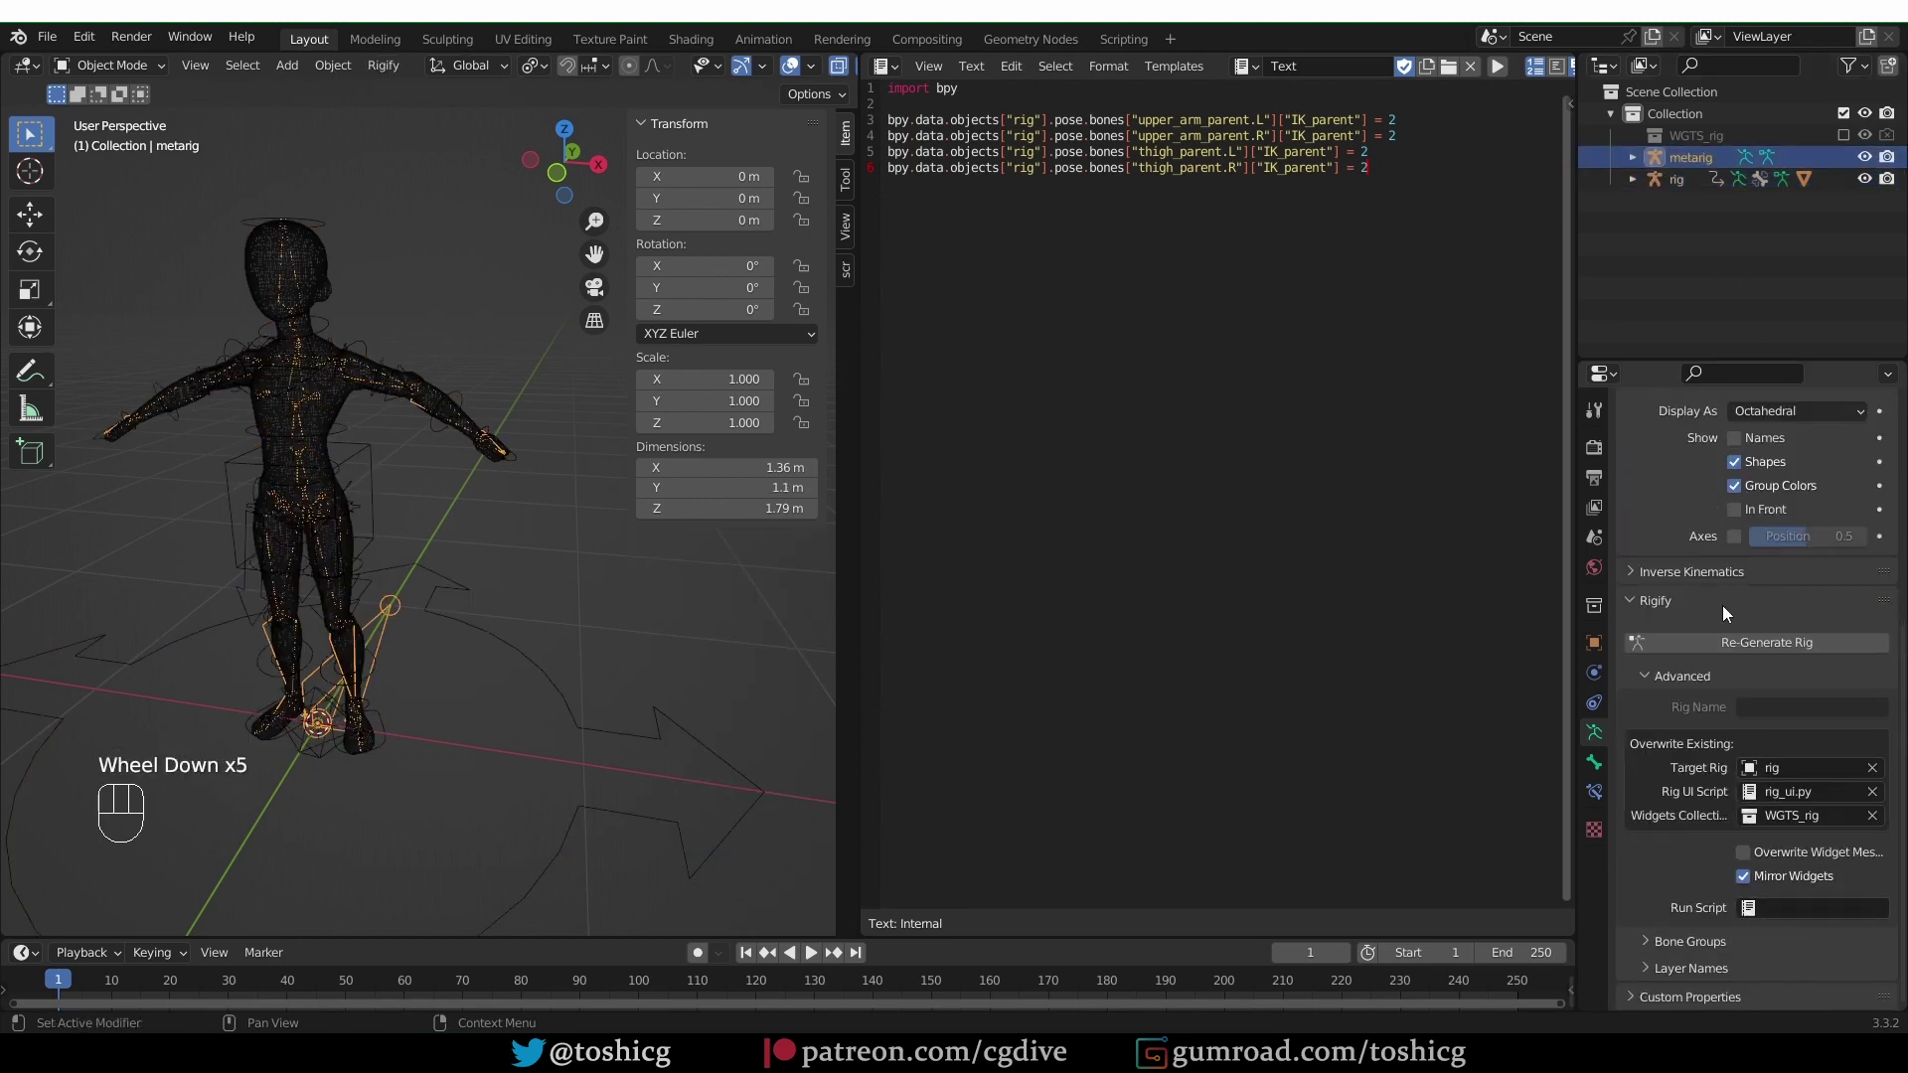
{"action": "left_click", "coordinate": [1741, 636]}
{"action": "key", "text": "Tab"}
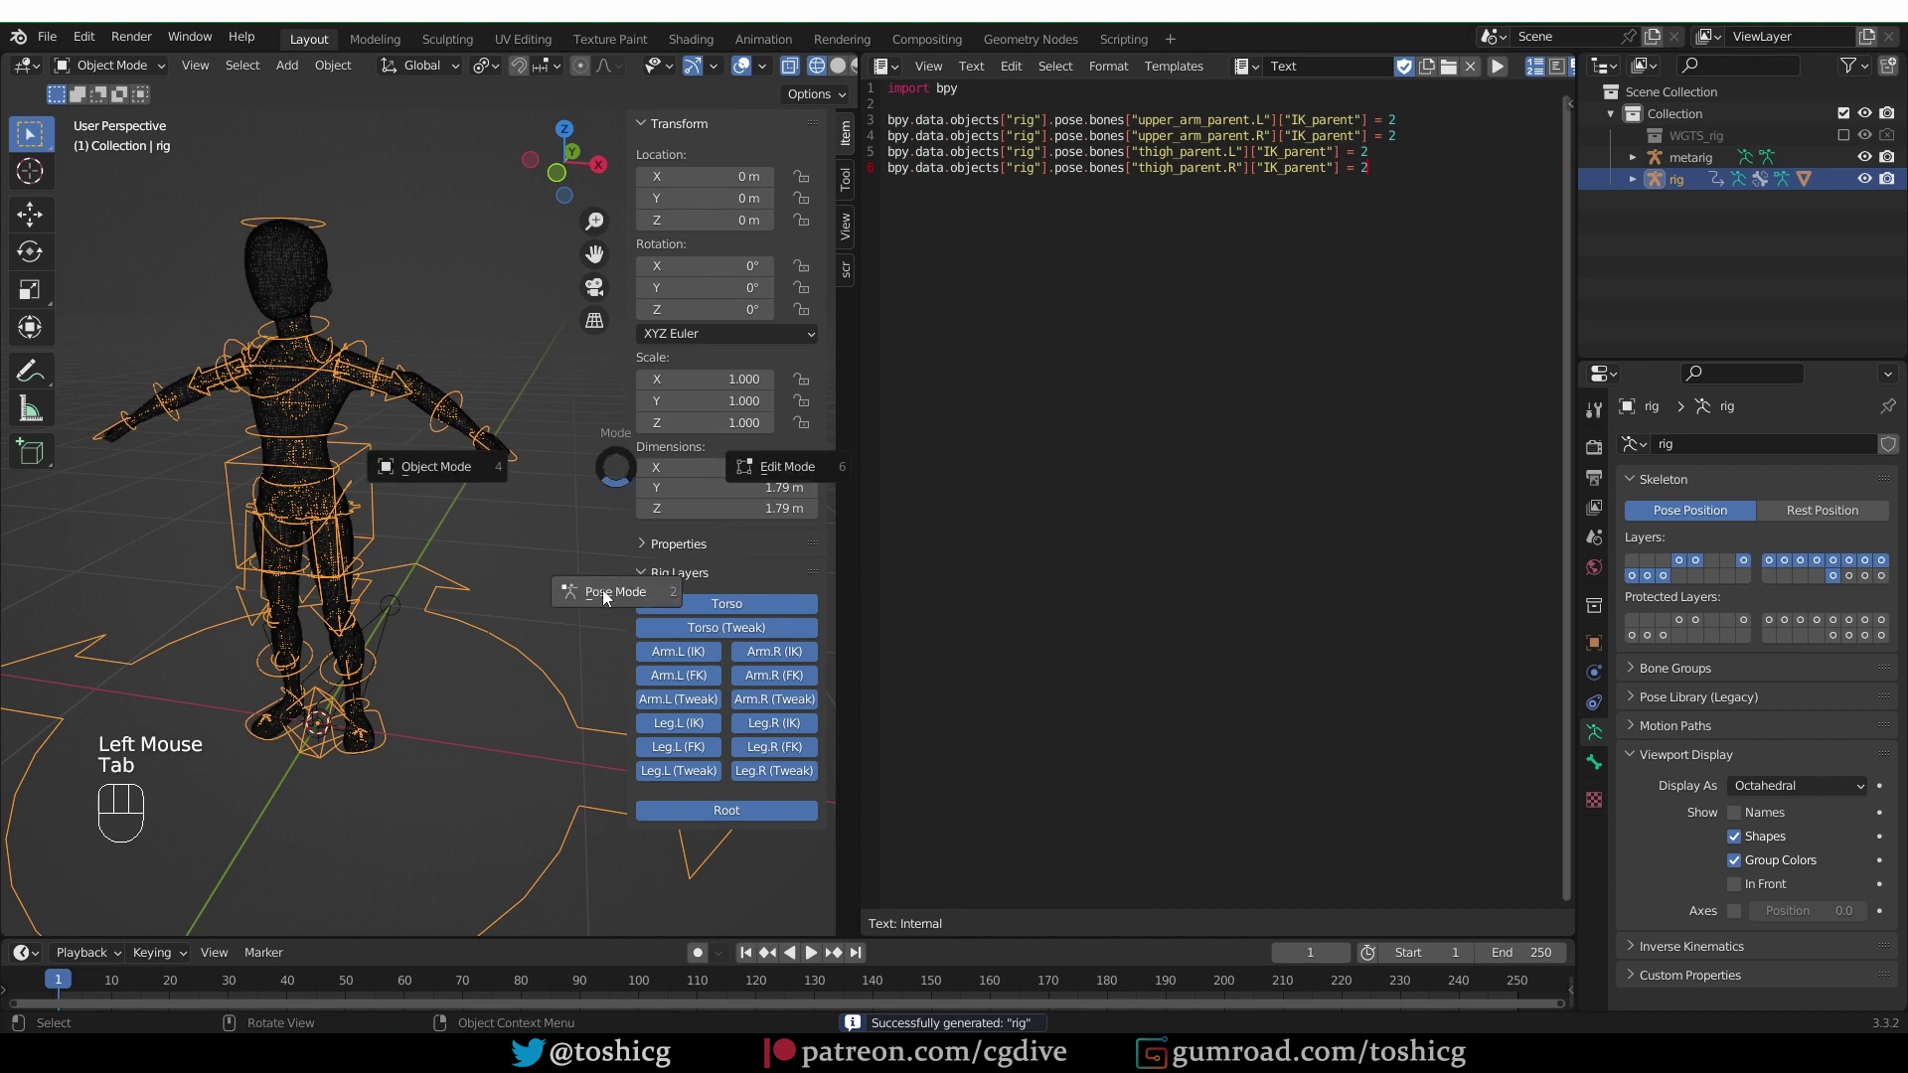
{"action": "left_click", "coordinate": [610, 592]}
{"action": "left_click", "coordinate": [501, 459]}
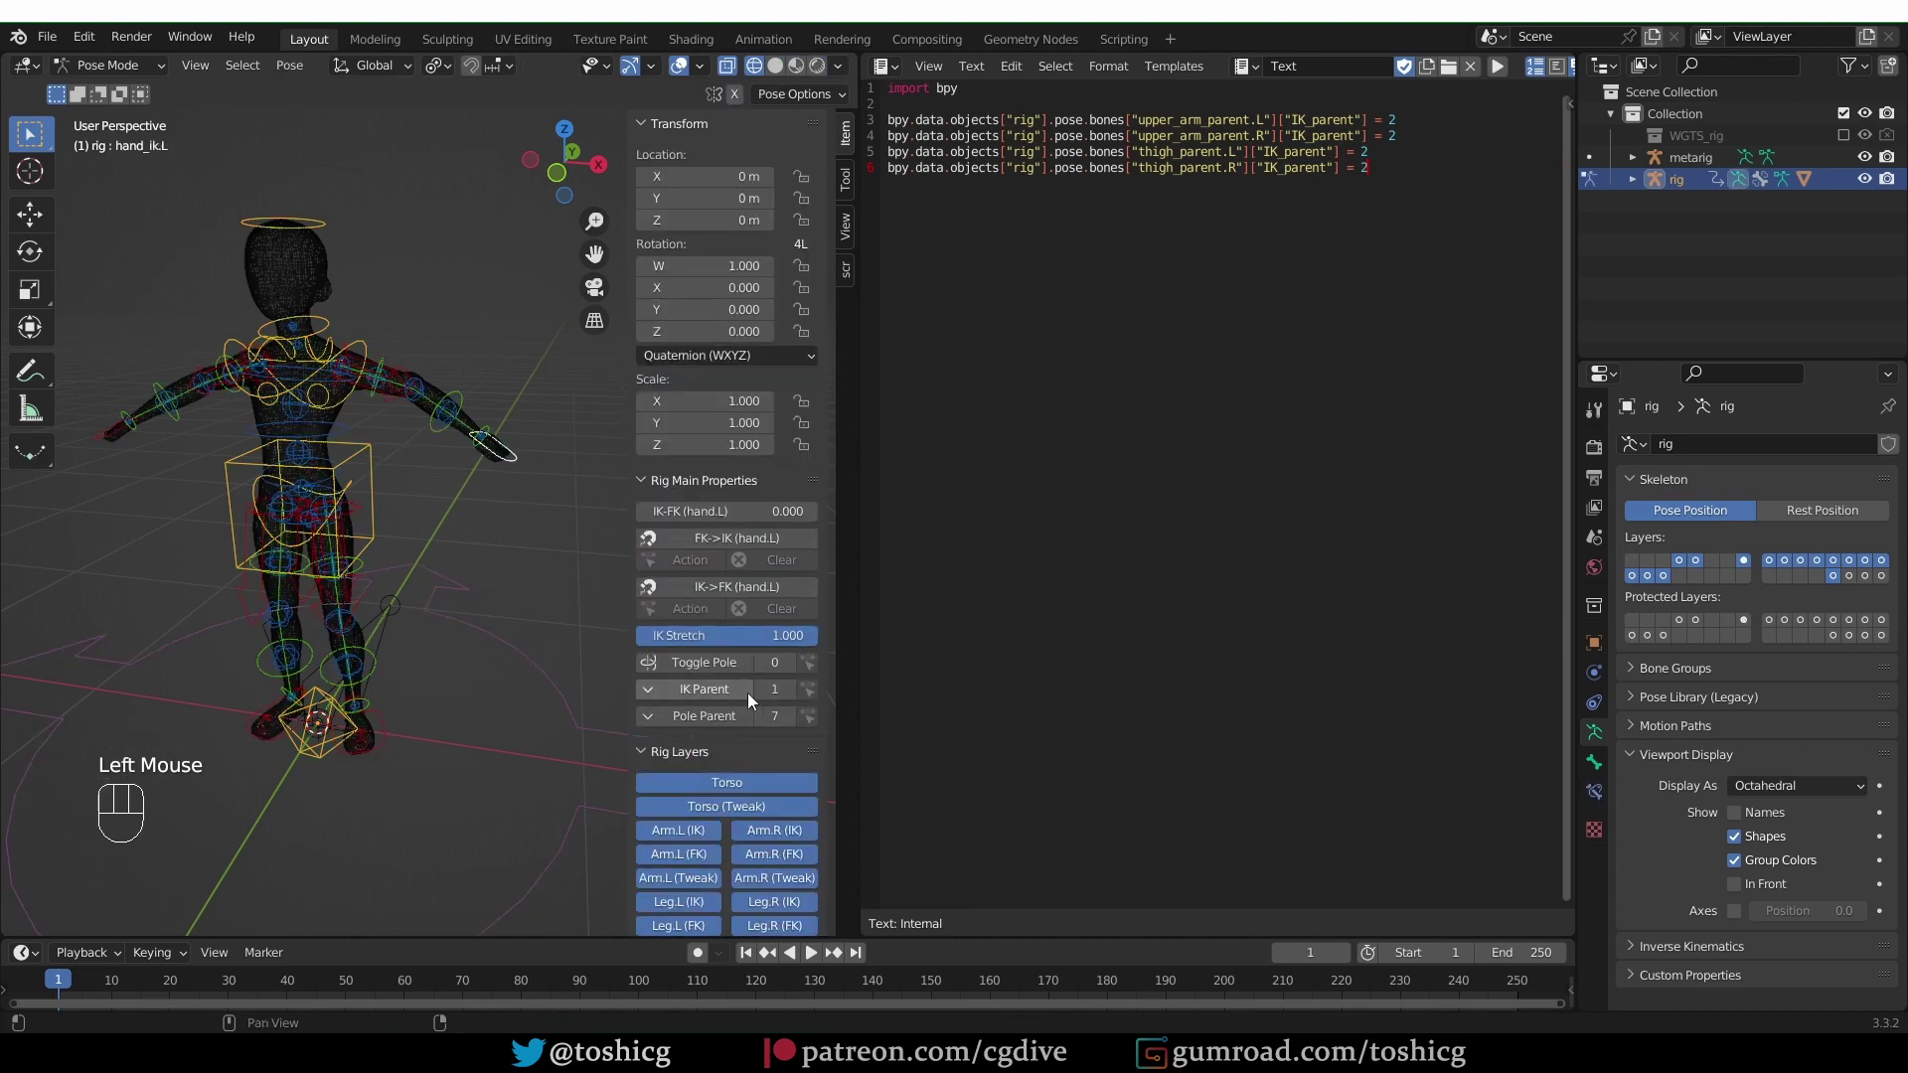
Select the metarig in Object Mode and show the Run Script setting in its advanced Rigify options.
{"action": "key", "text": "Tab"}
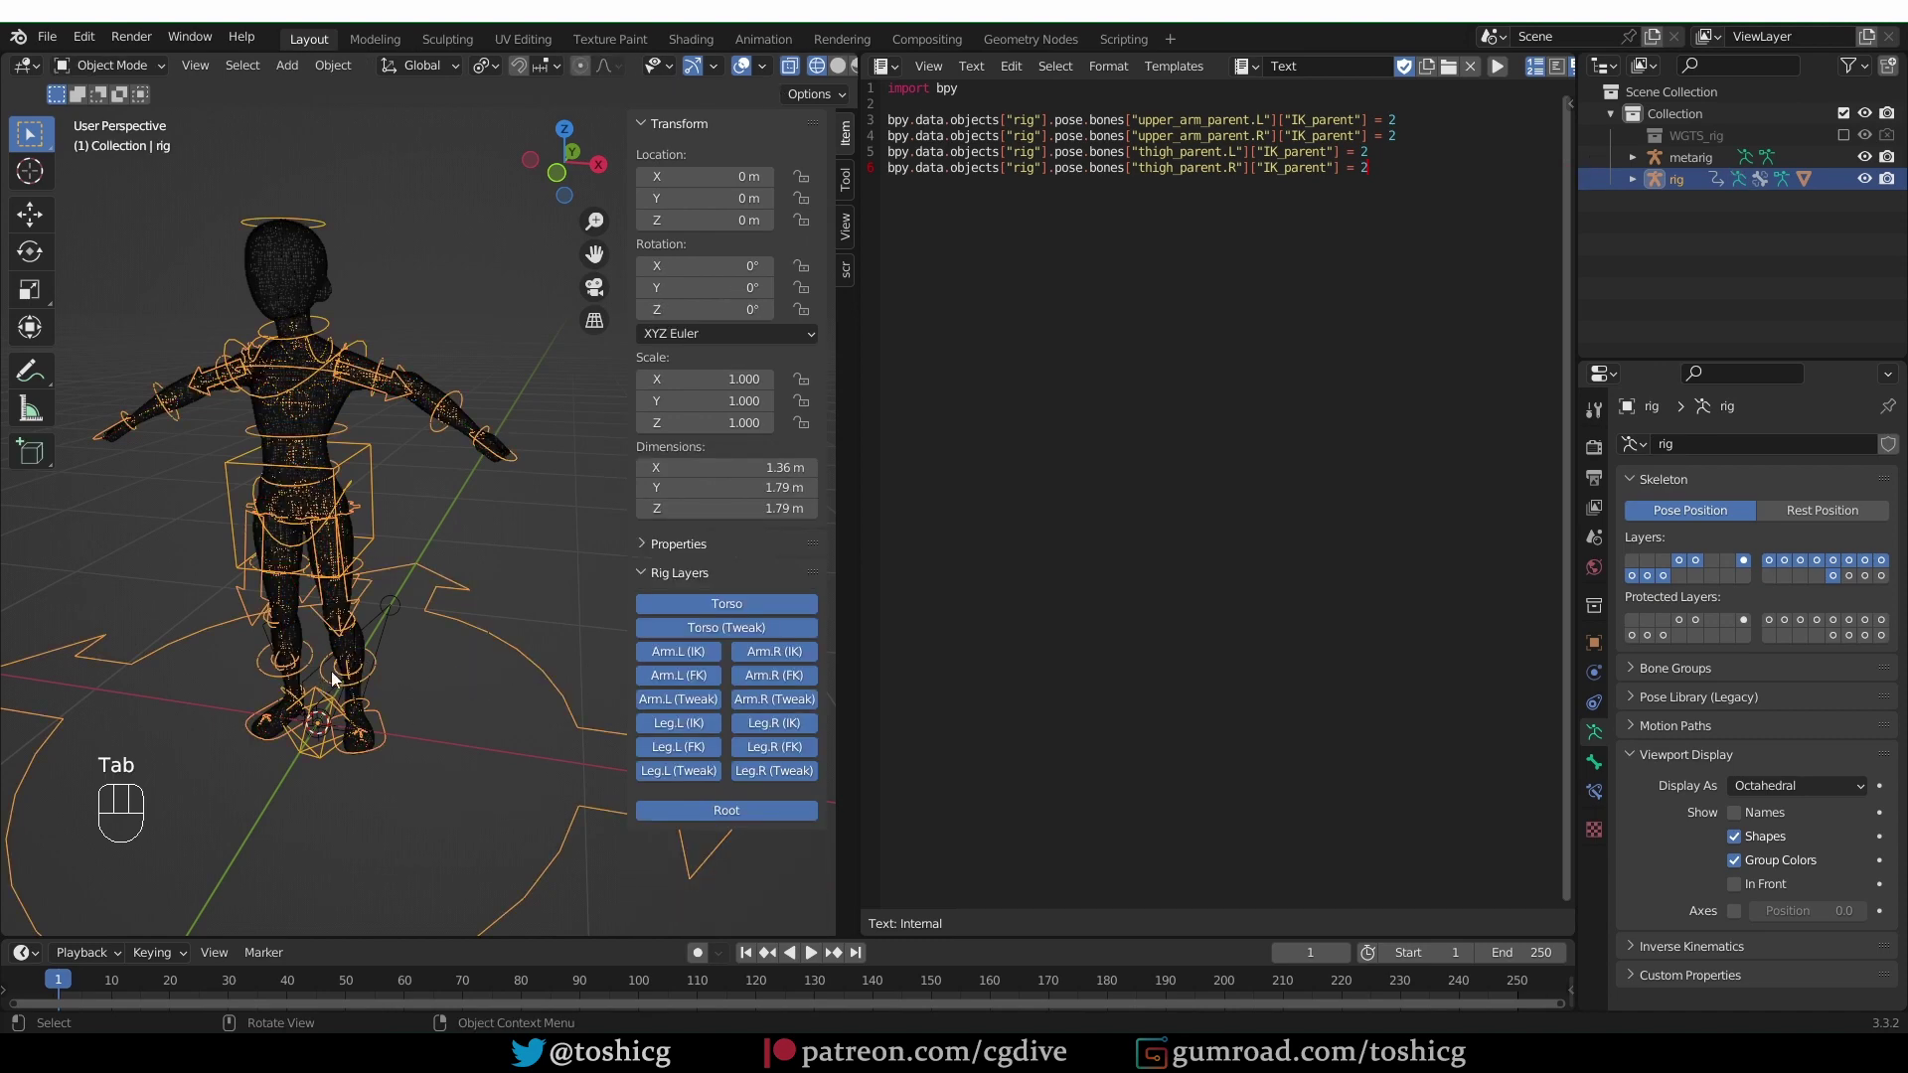
{"action": "left_click", "coordinate": [382, 612]}
{"action": "scroll", "coordinate": [1834, 790], "scroll_direction": "down", "scroll_amount": 3}
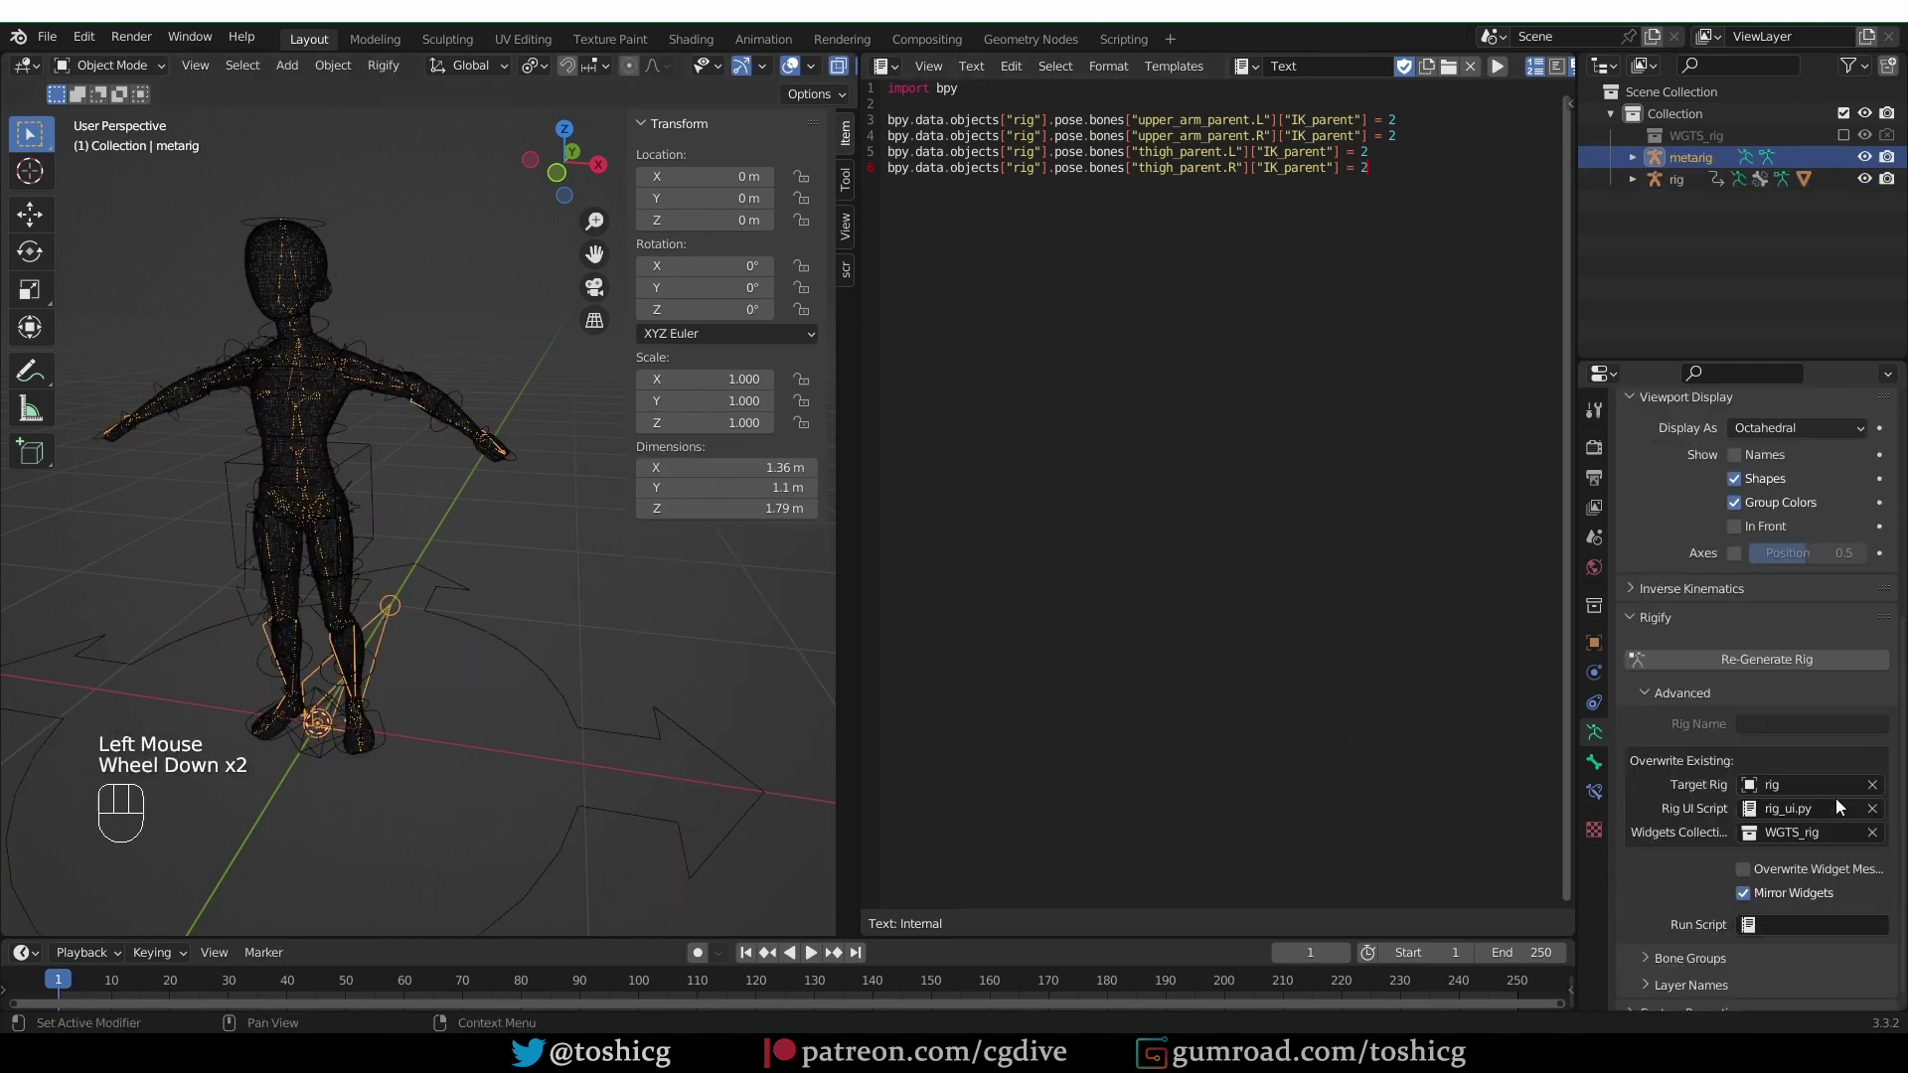
{"action": "left_click", "coordinate": [1816, 907]}
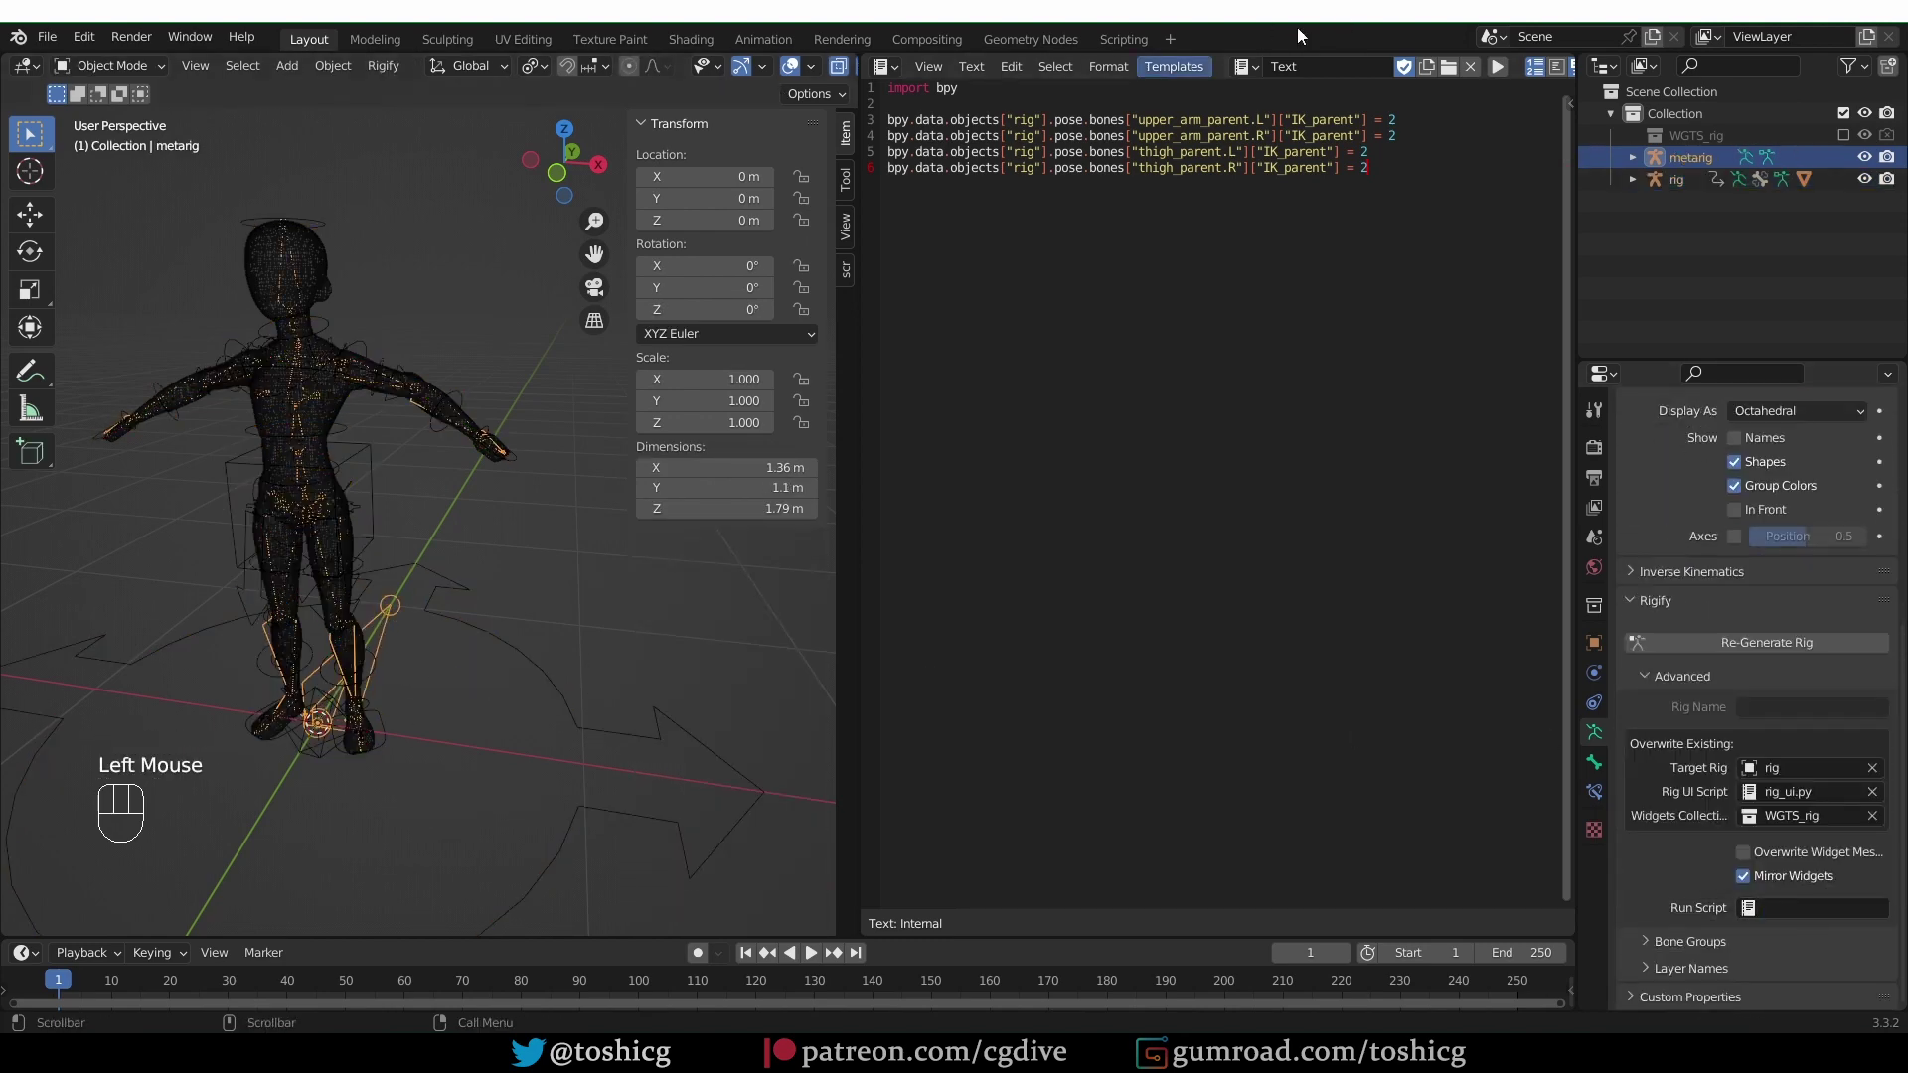
Rename the text block as 3_set_IK_parent.
{"action": "left_click", "coordinate": [1305, 66]}
{"action": "type", "text": "3"}
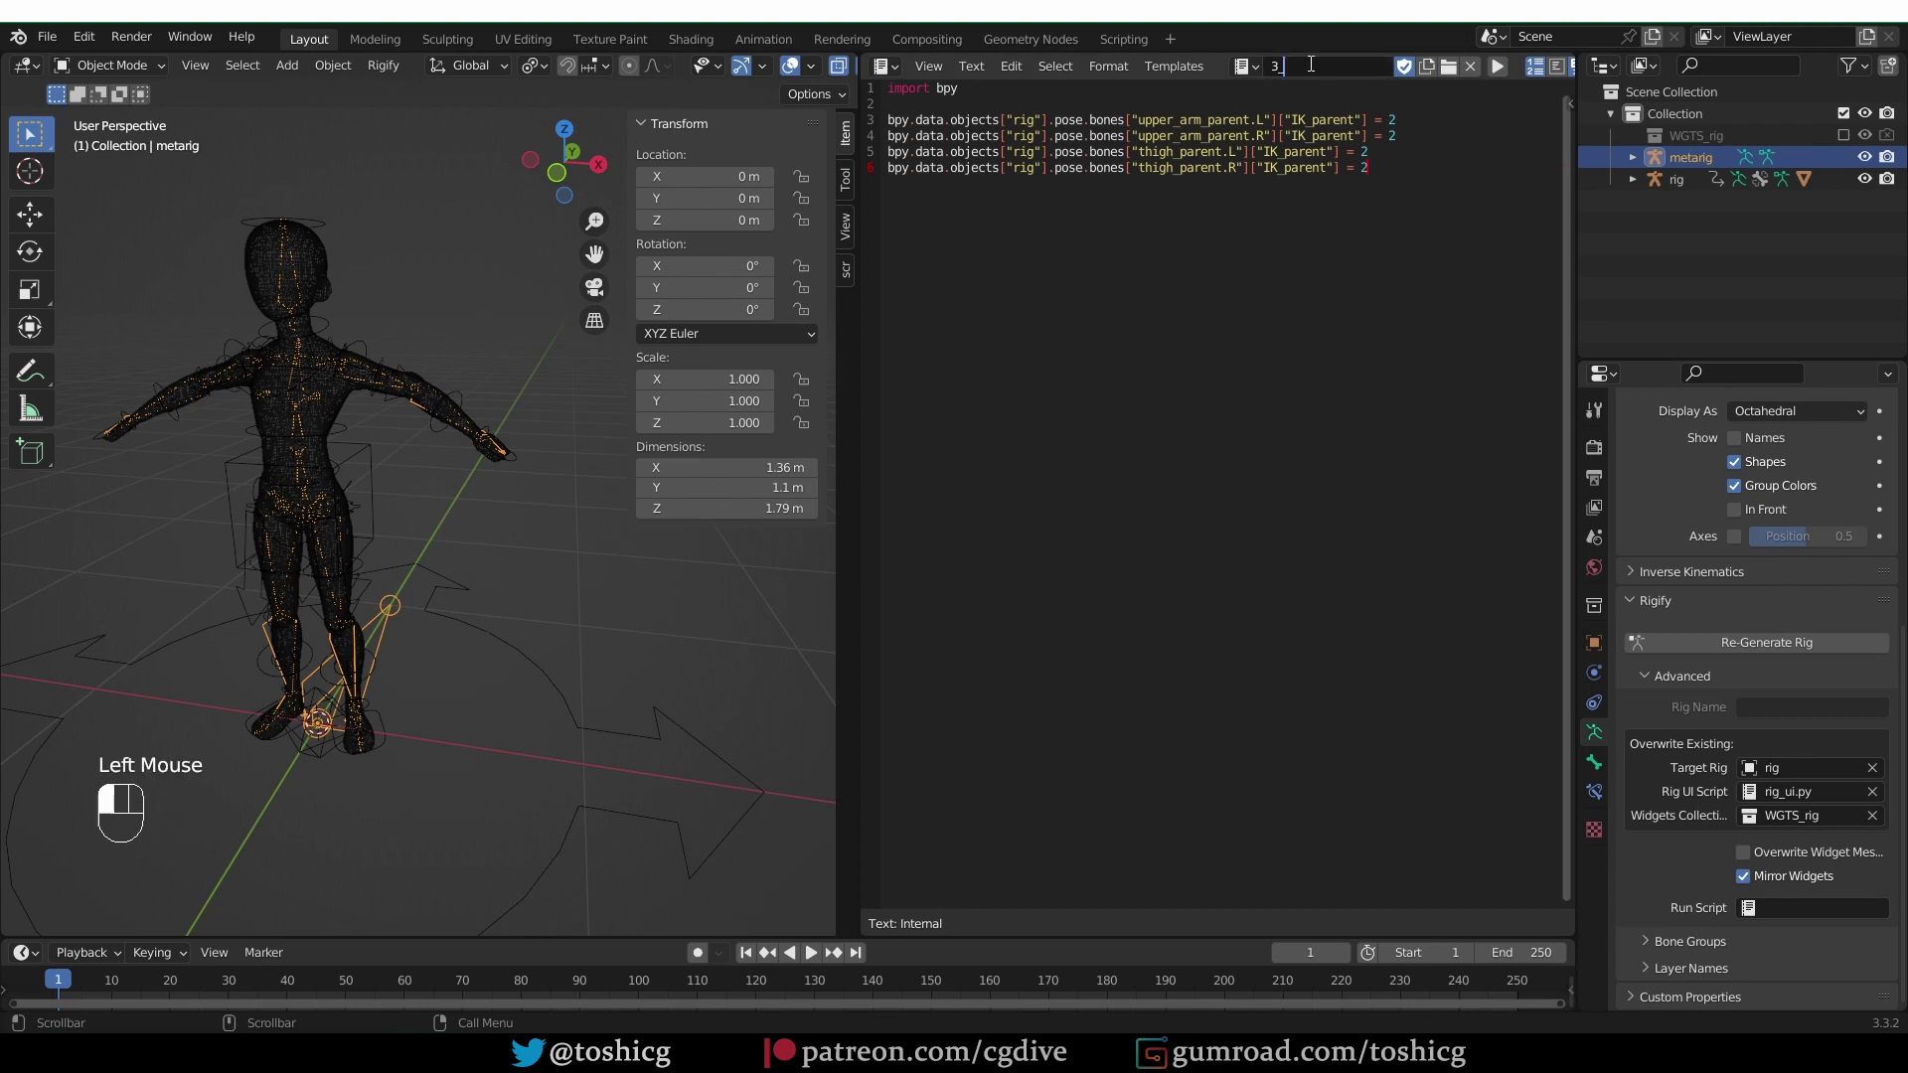
{"action": "type", "text": " set IK"}
{"action": "key", "text": "BackSpace"}
{"action": "key", "text": "BackSpace"}
{"action": "type", "text": "_IK_parent"}
{"action": "key", "text": "Return"}
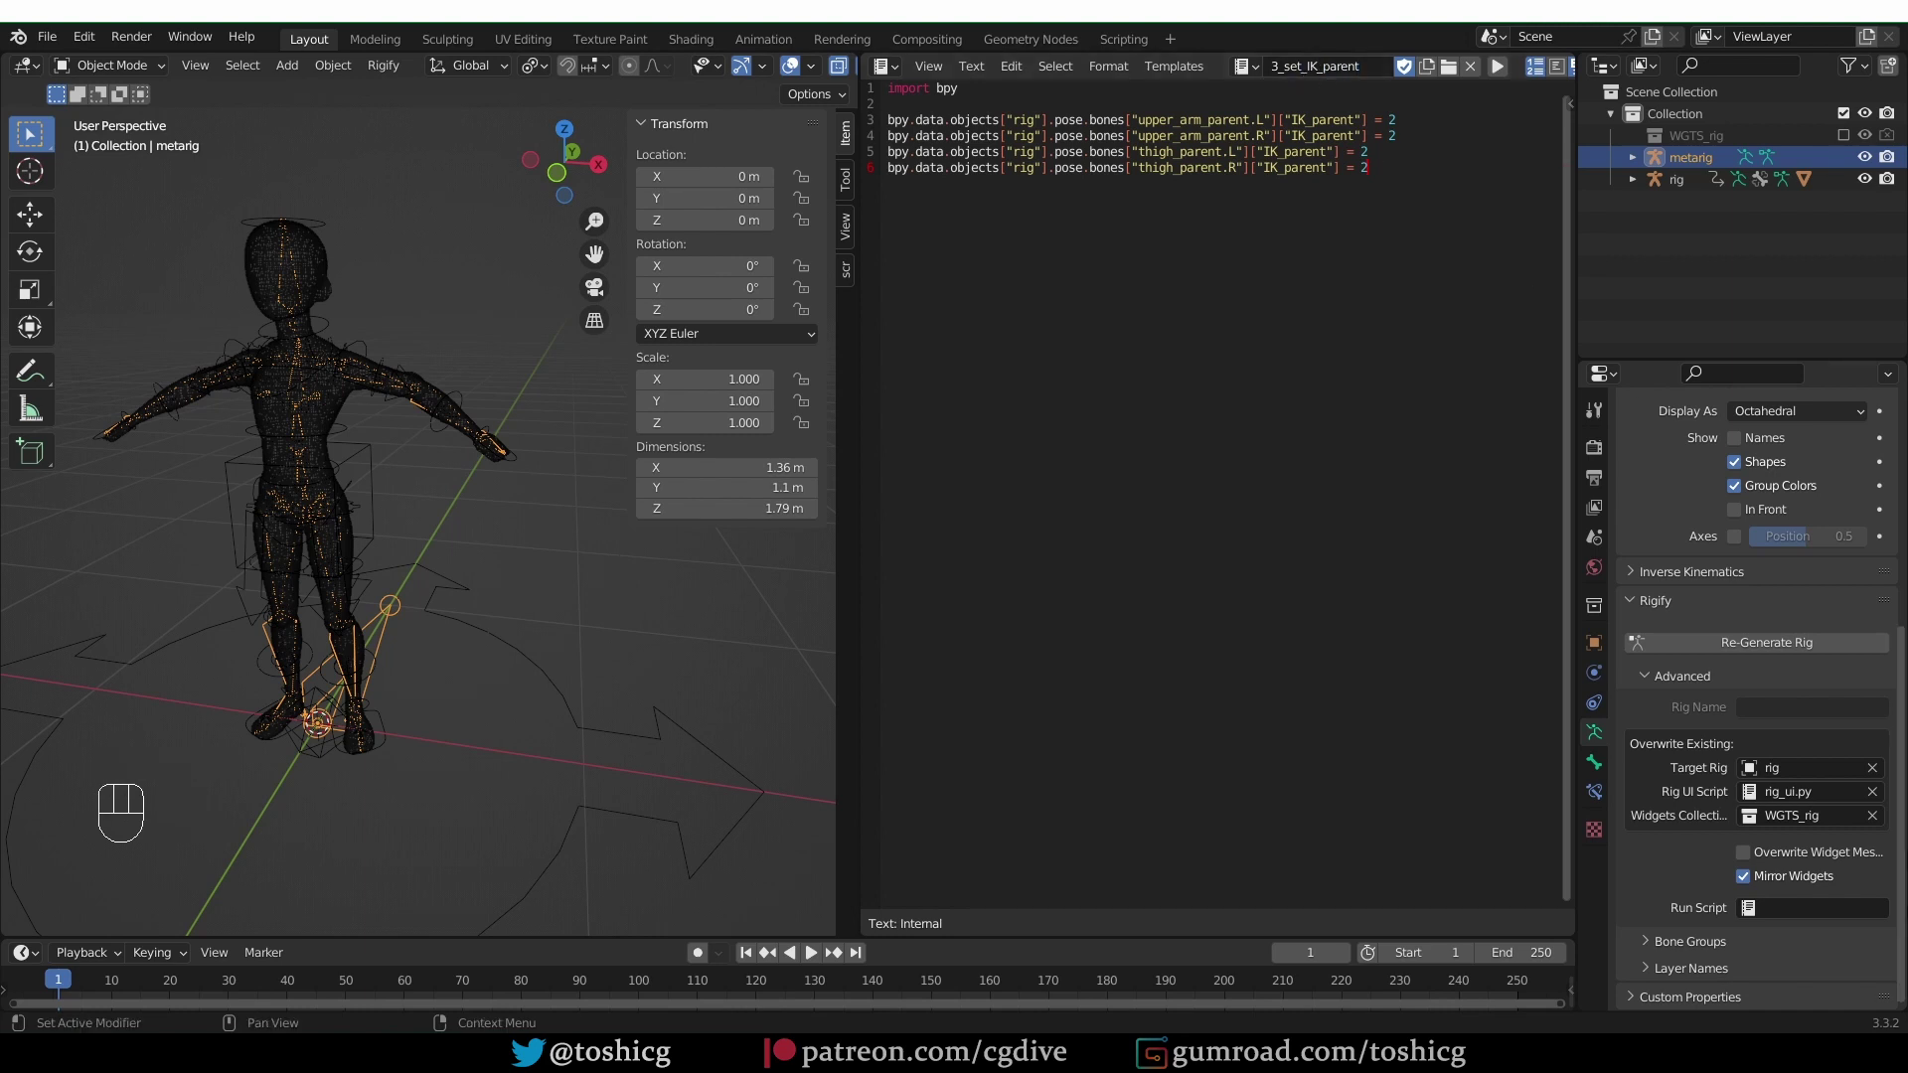
Set the metarig's Rigify Run Script to 3_set_IK_parent and regenerate the rig.
{"action": "left_click", "coordinate": [1789, 907]}
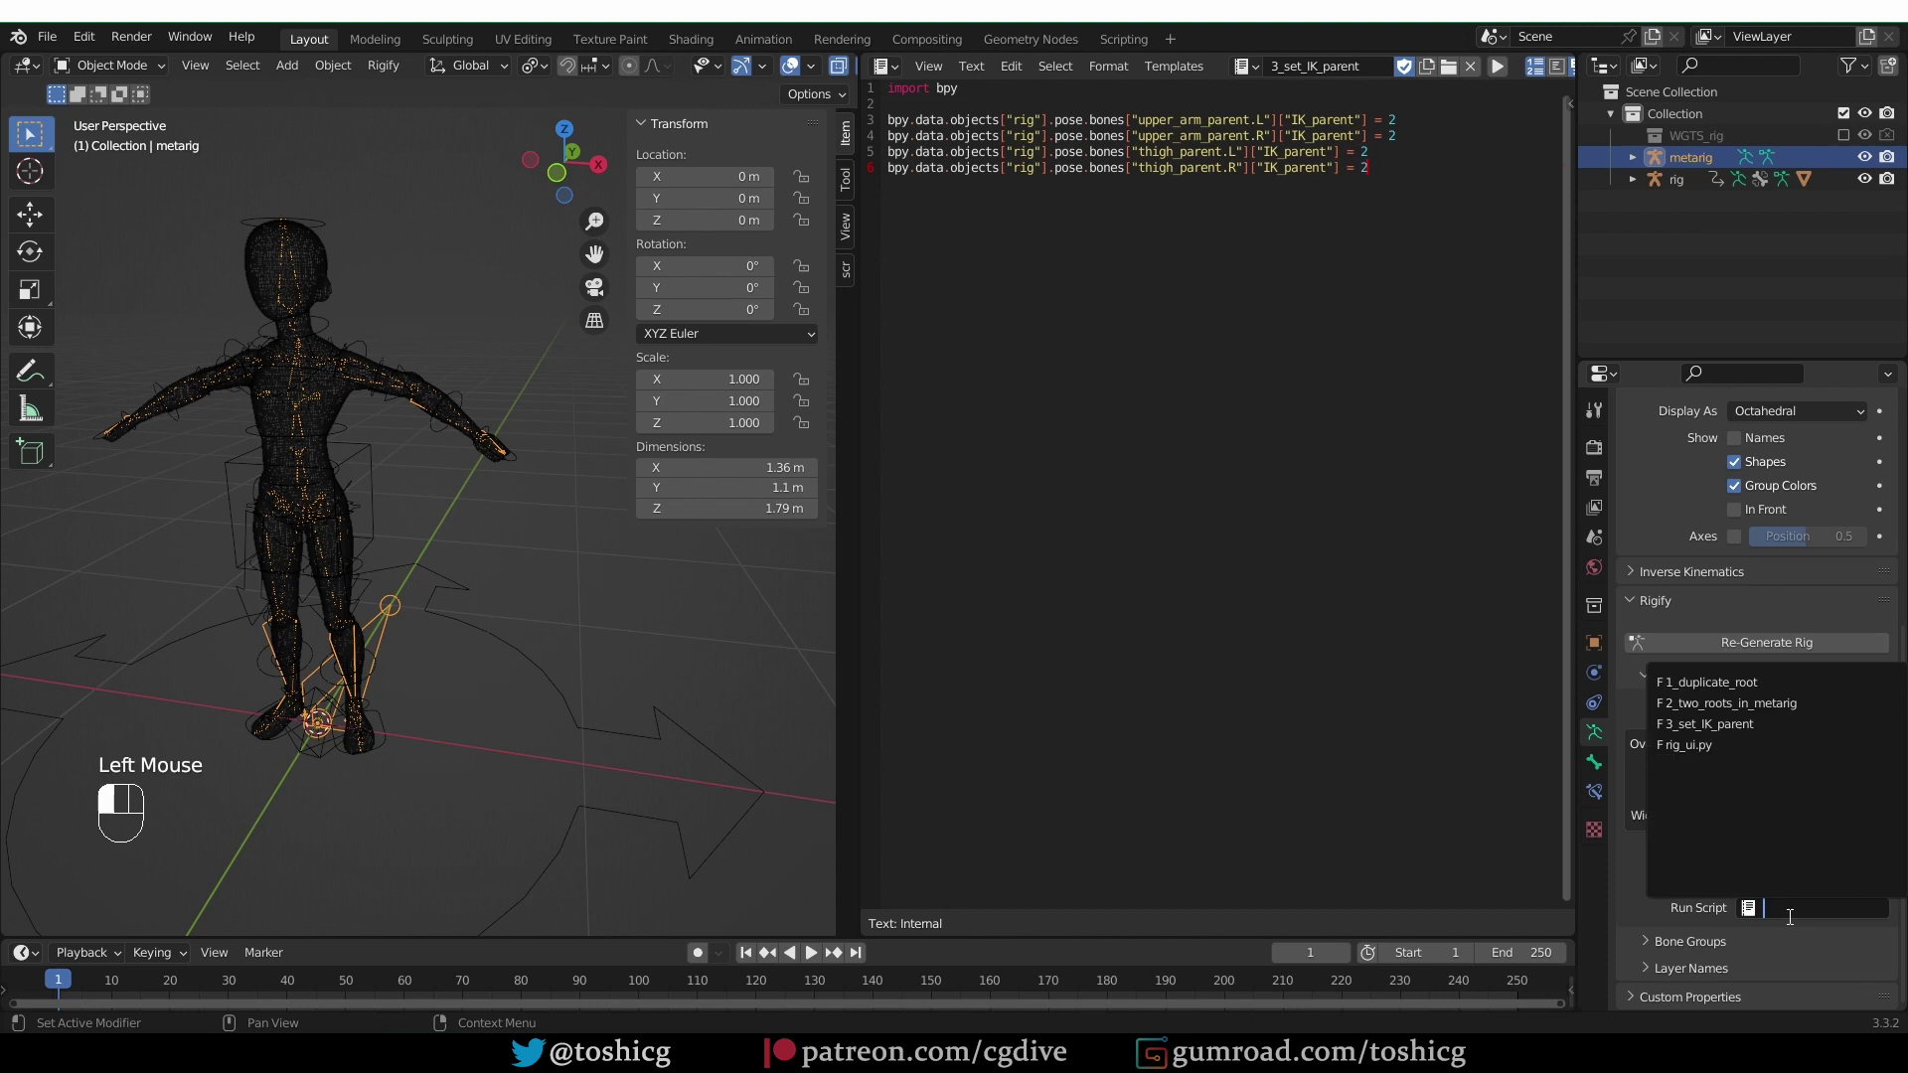
{"action": "left_click", "coordinate": [1762, 725]}
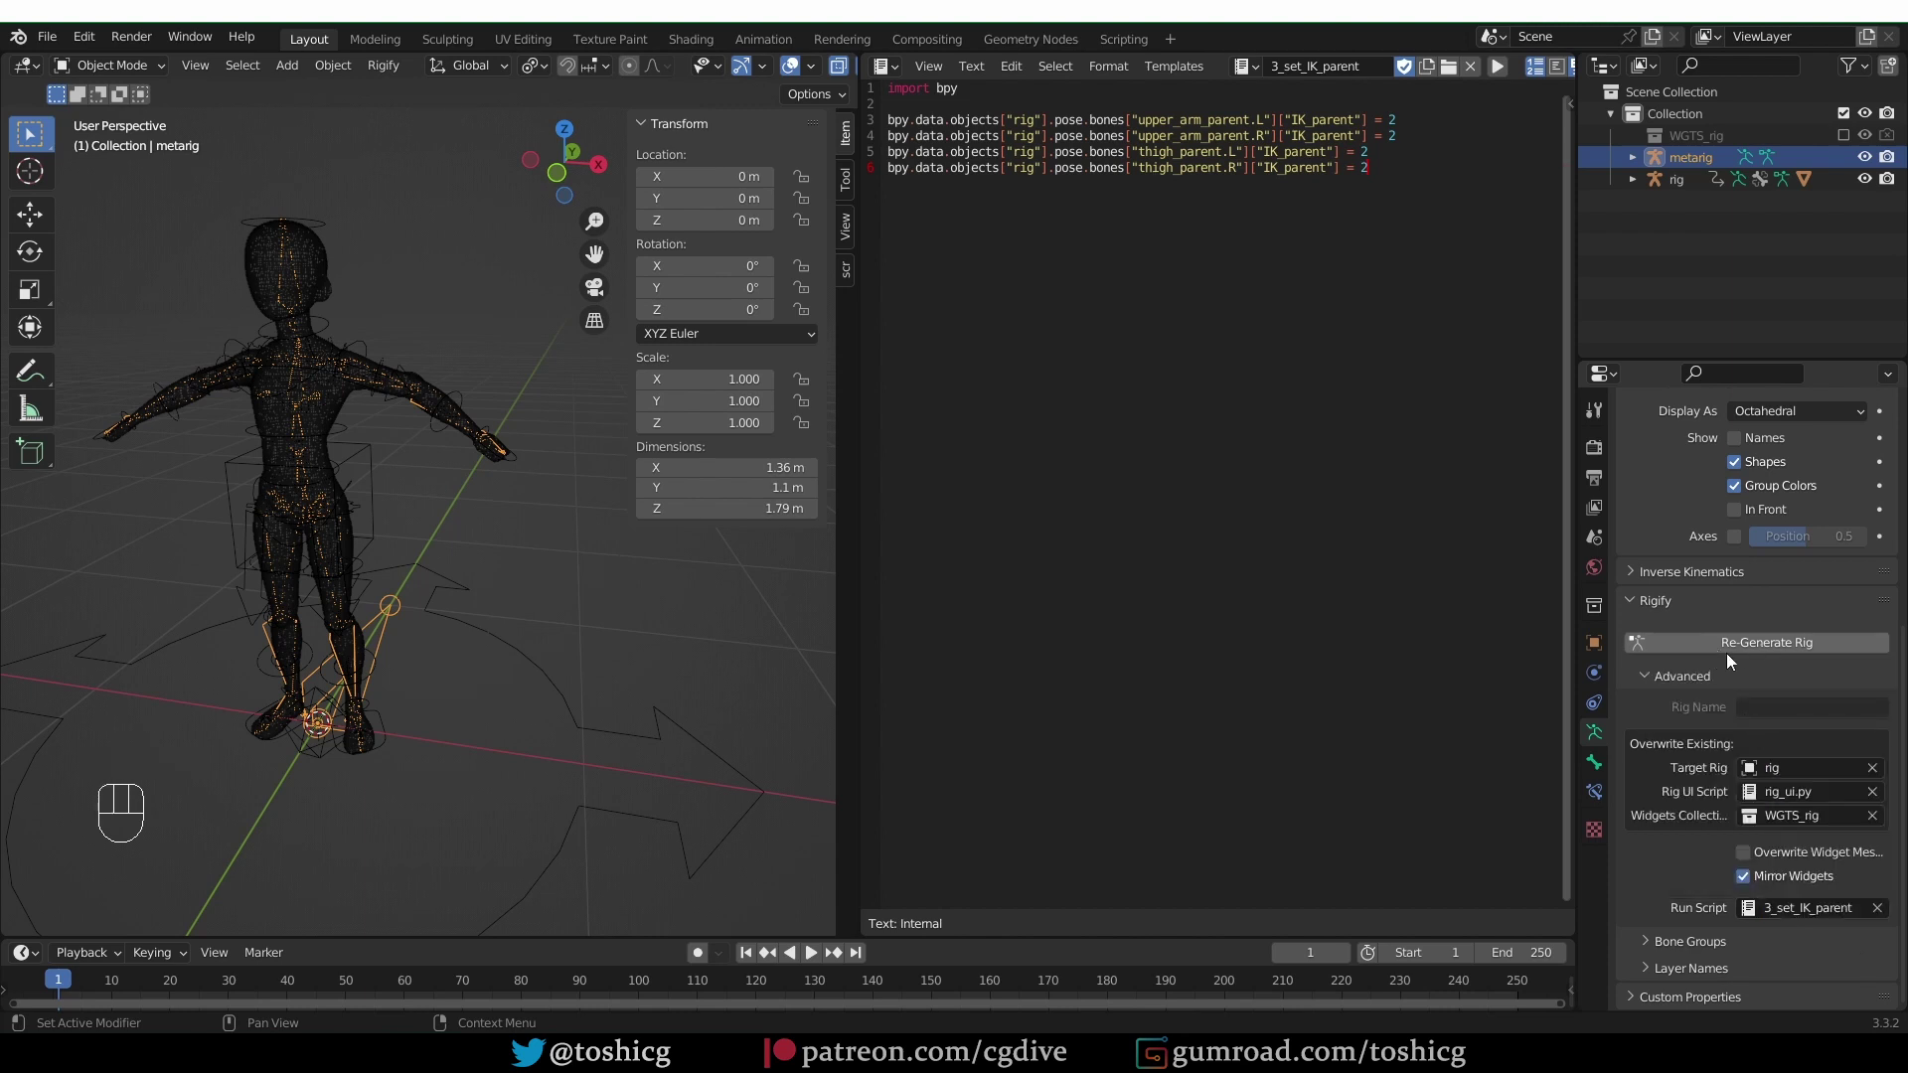
{"action": "left_click", "coordinate": [1743, 647]}
Check hand_ik.L's IK Parent value in Pose Mode and test-move root_2, cancelling the move.
{"action": "key", "text": "Tab"}
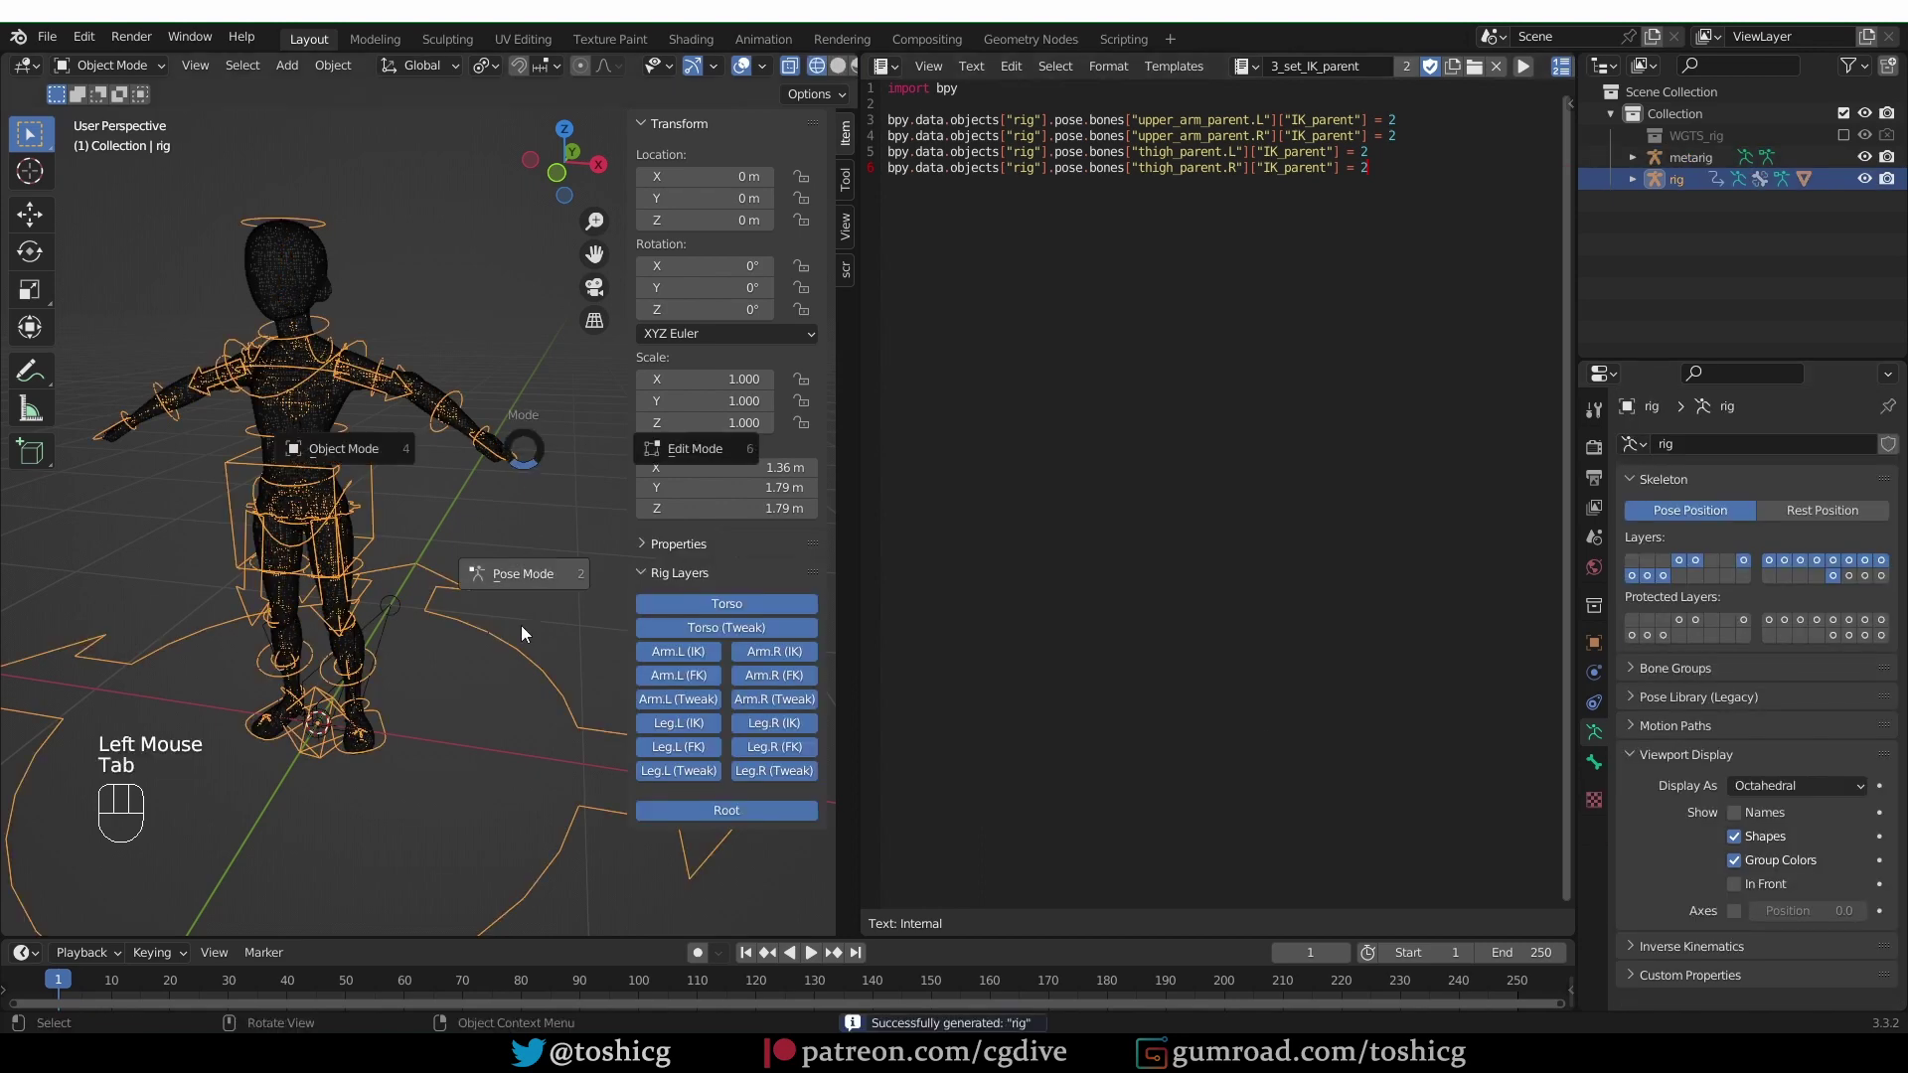
{"action": "left_click", "coordinate": [495, 447]}
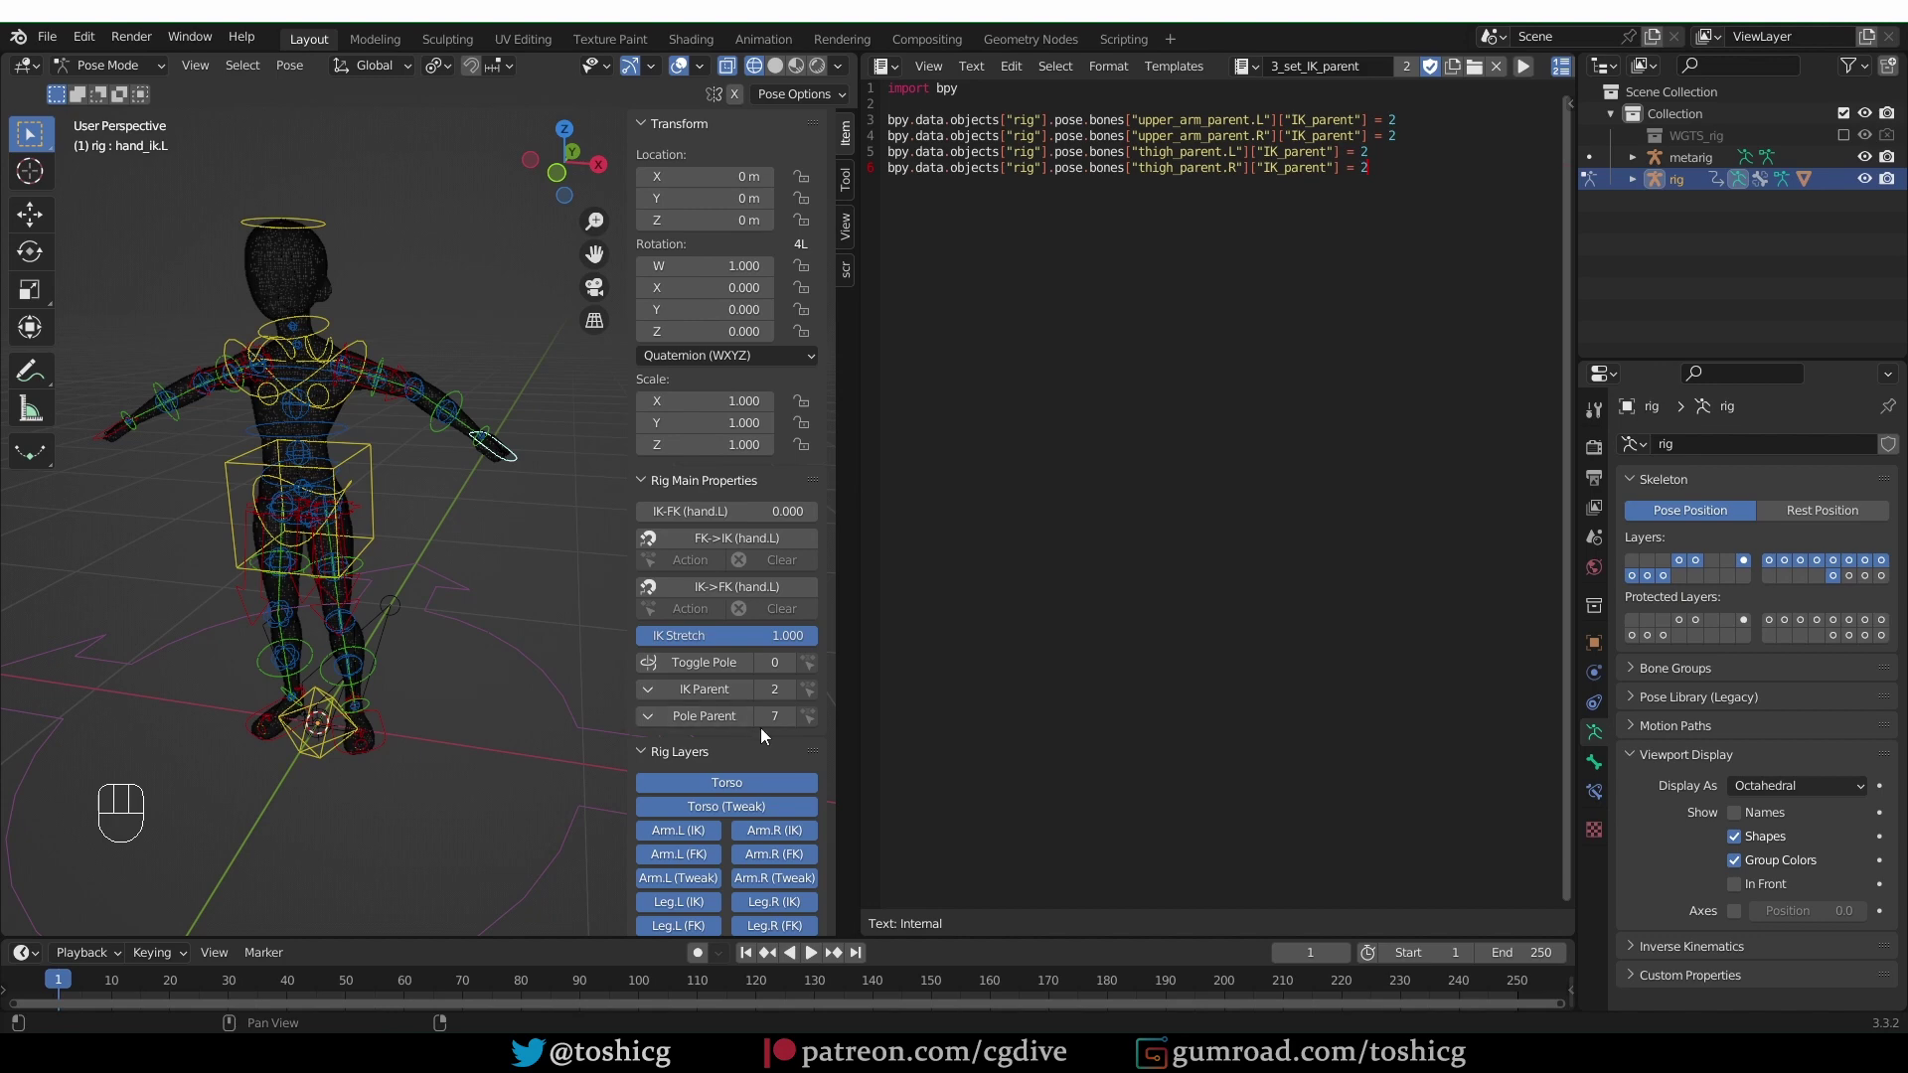
{"action": "left_click", "coordinate": [308, 761]}
{"action": "key", "text": "g"}
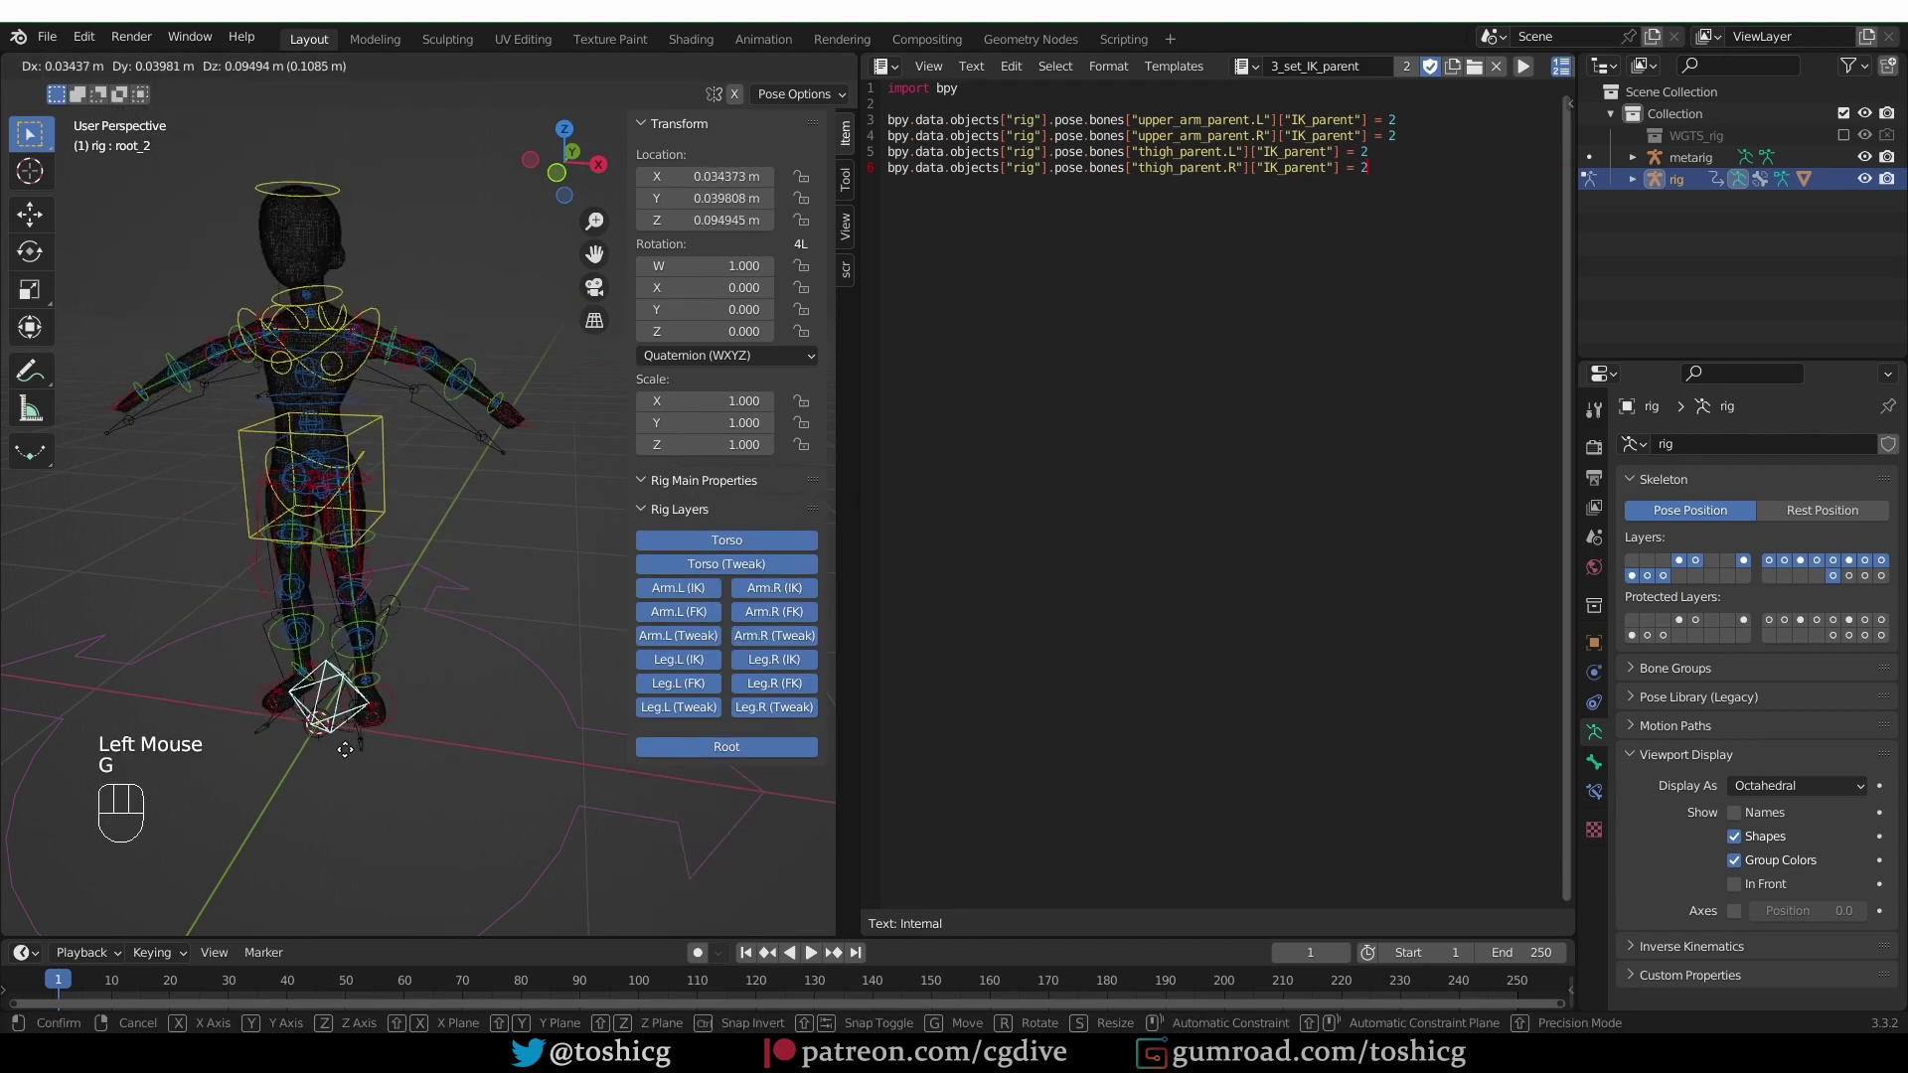
{"action": "right_click", "coordinate": [403, 740]}
Test-move foot_ik.L on its own and cancel the move.
{"action": "left_click", "coordinate": [389, 749]}
{"action": "key", "text": "g"}
{"action": "right_click", "coordinate": [427, 757]}
{"action": "middle_click_drag", "start_coordinate": [437, 763], "coordinate": [457, 770]}
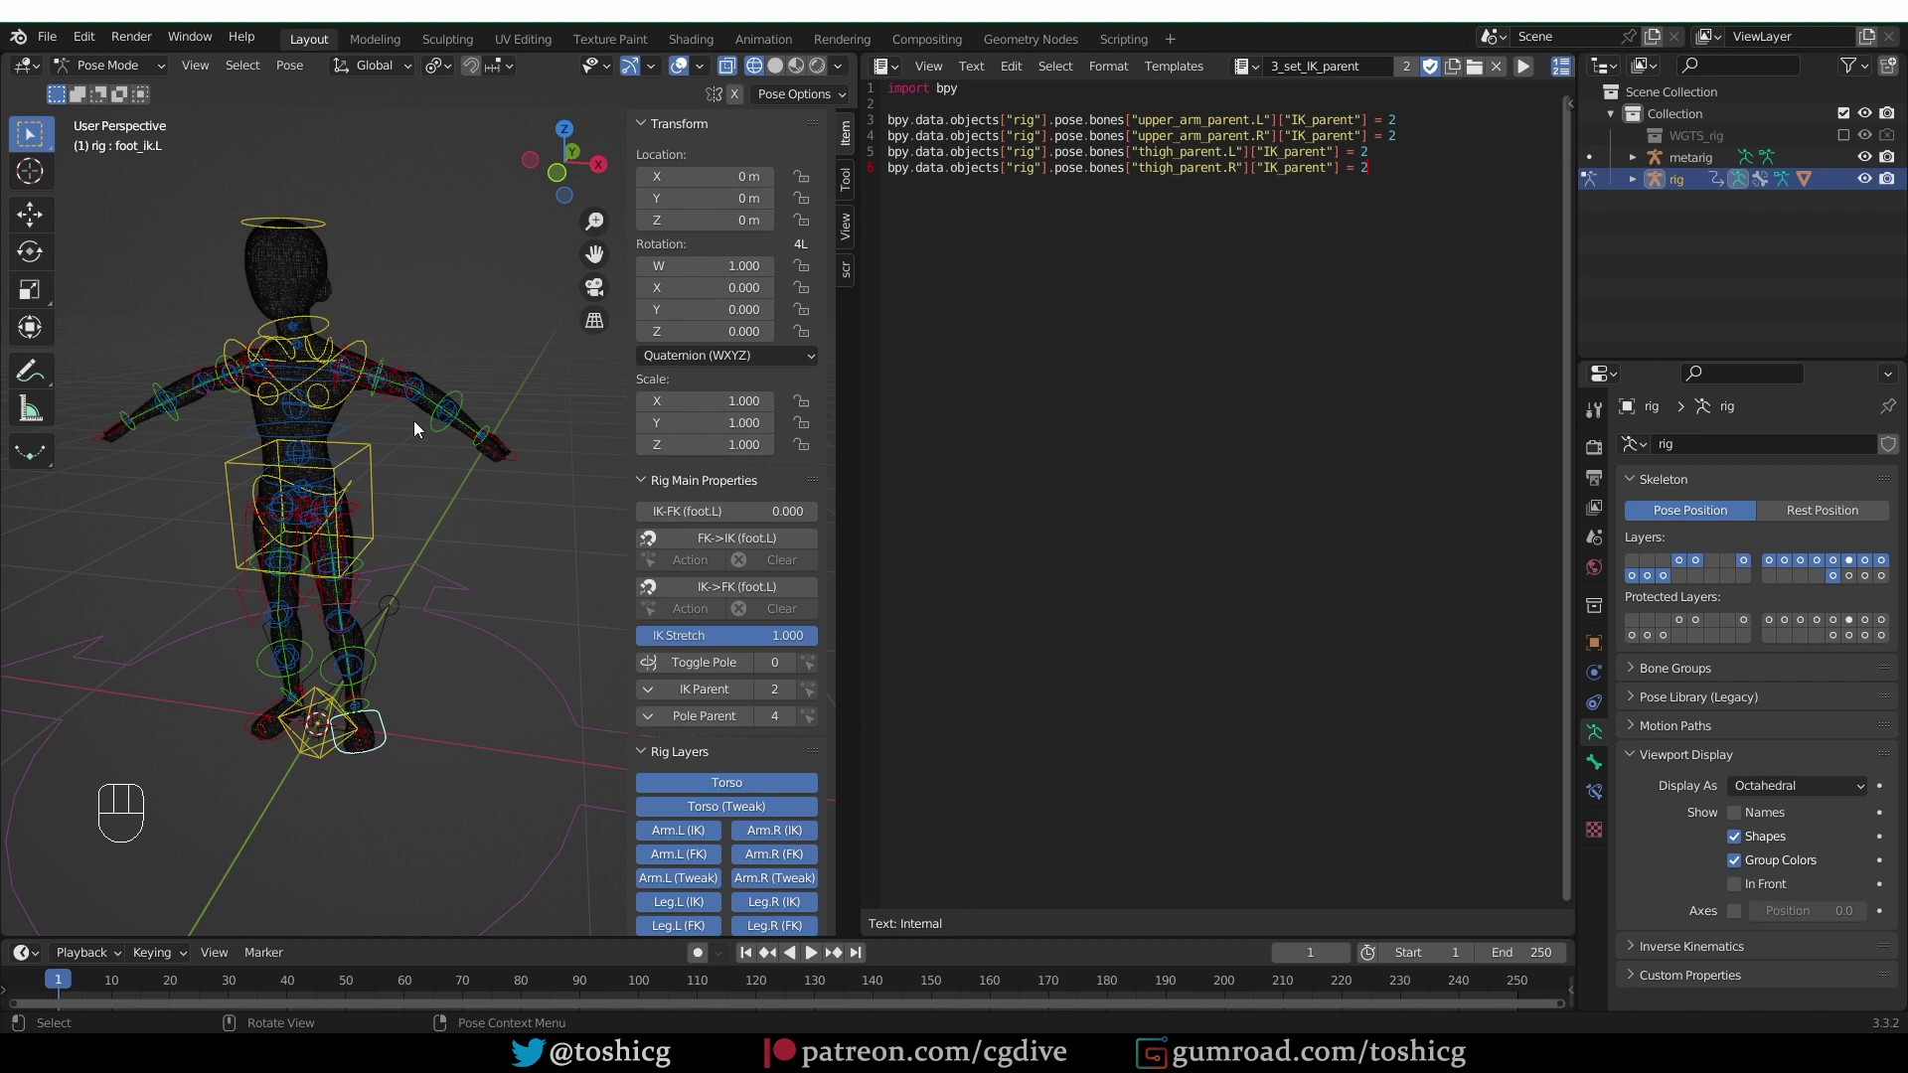
Below a blank line, add upper_arm_fk.L's IK-FK property by its full data path to the script, assigning it 1.0.
{"action": "left_click", "coordinate": [382, 379]}
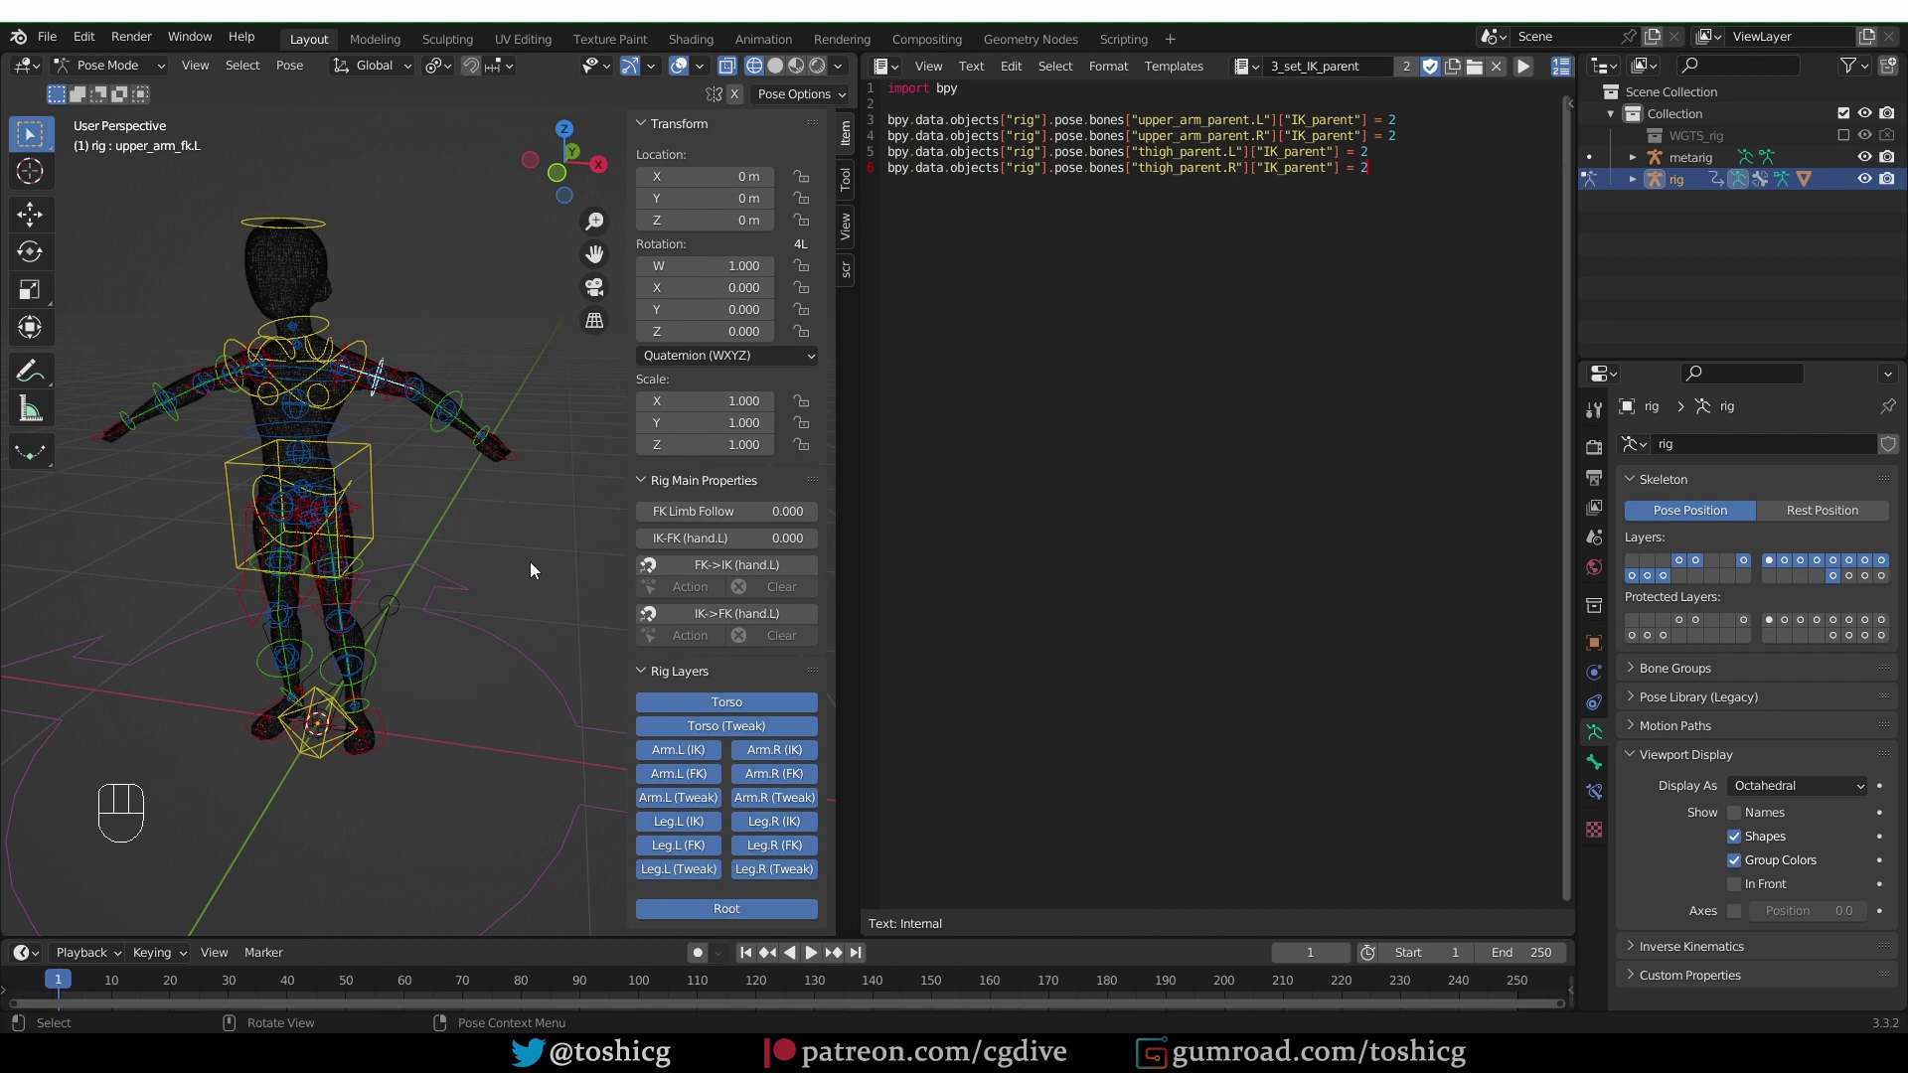
{"action": "right_click", "coordinate": [727, 541]}
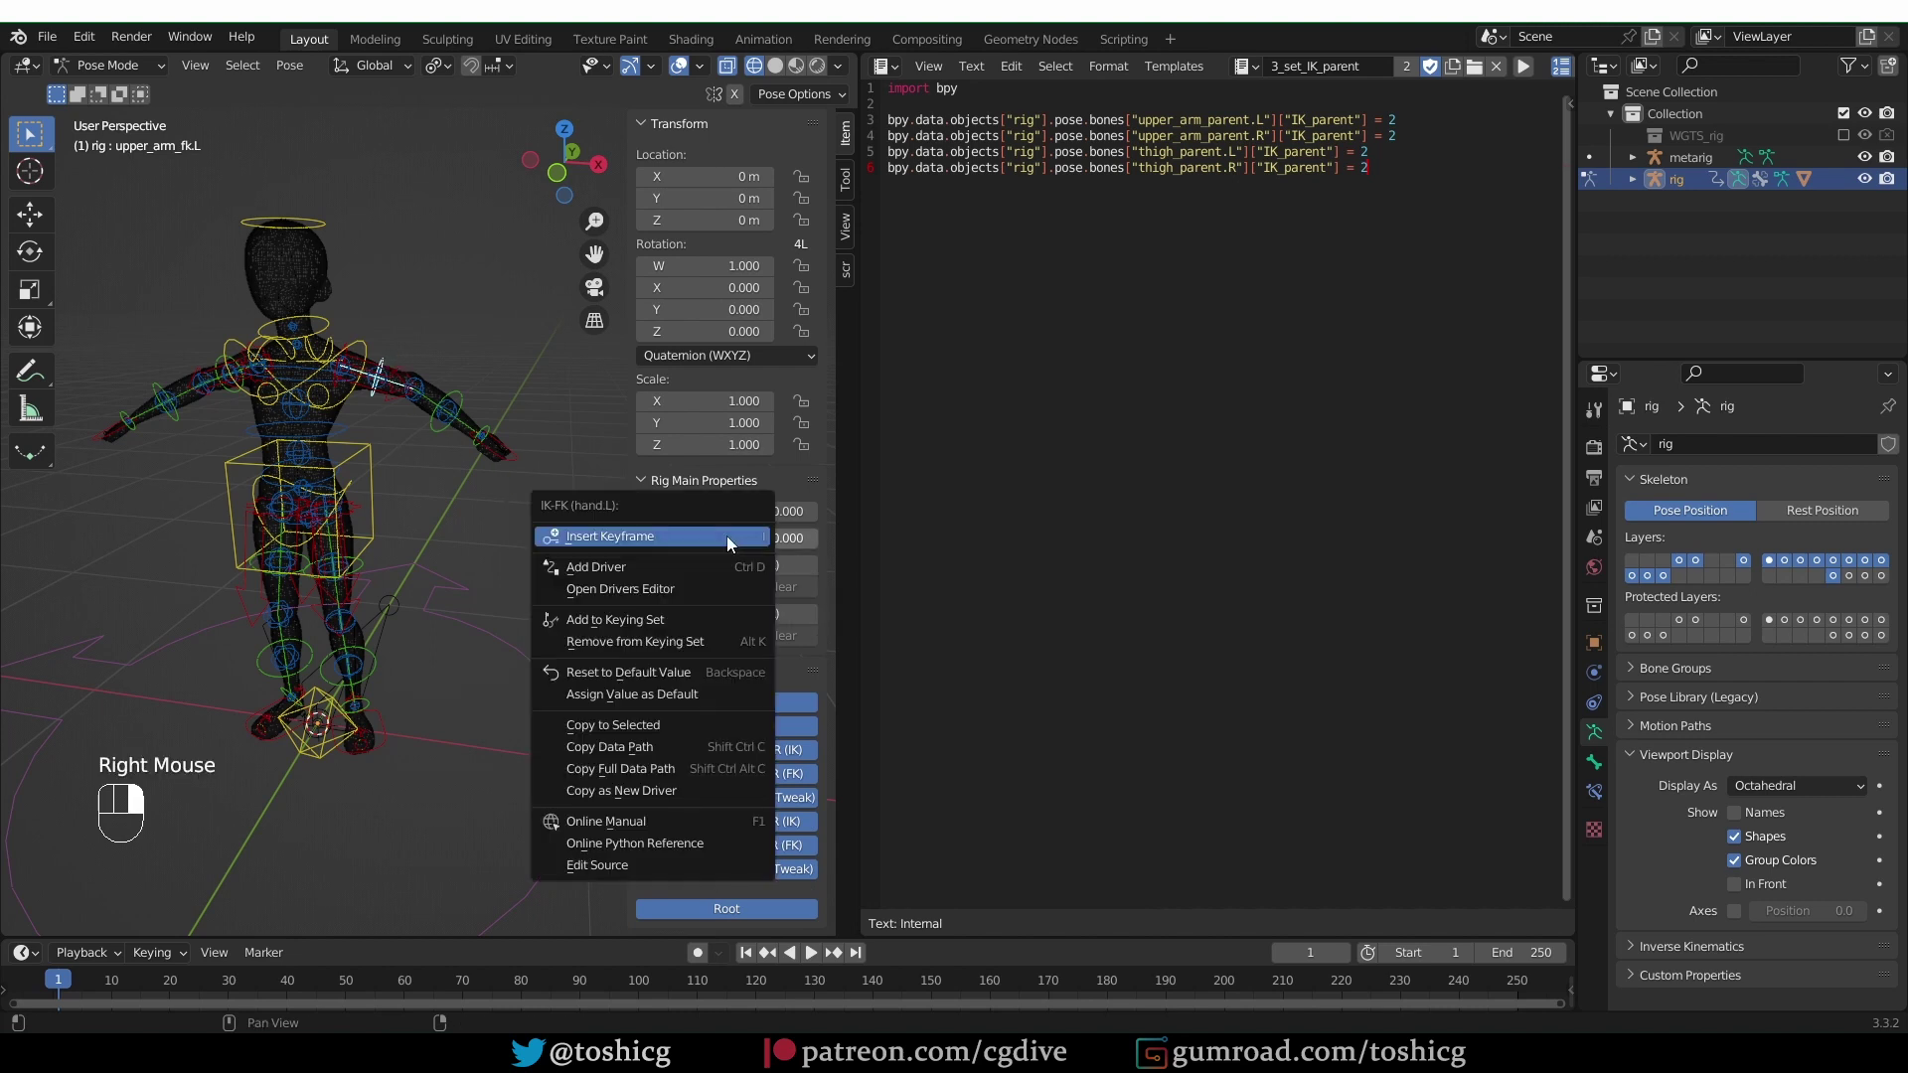
{"action": "left_click", "coordinate": [656, 783]}
{"action": "key", "text": "KP_Enter"}
{"action": "key", "text": "KP_Enter"}
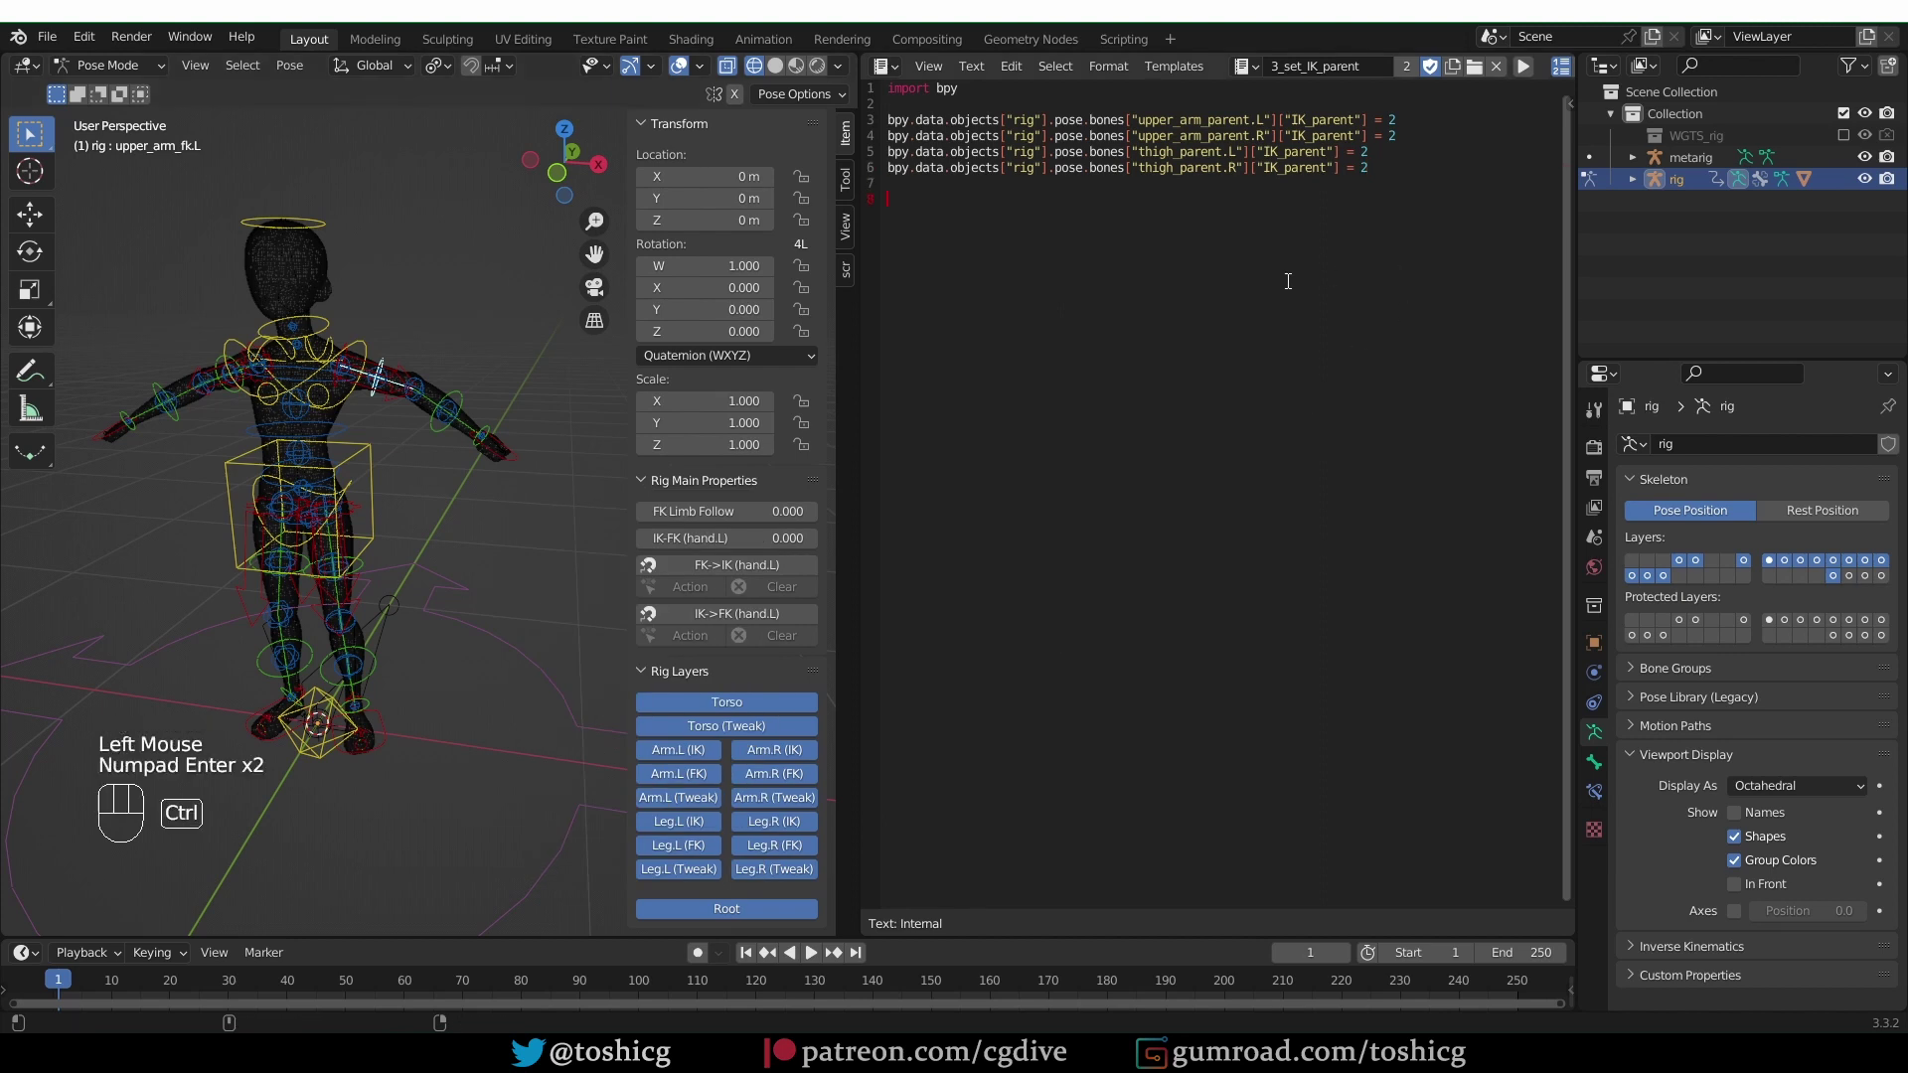
{"action": "key", "text": "ctrl+v"}
{"action": "type", "text": "= 1.0"}
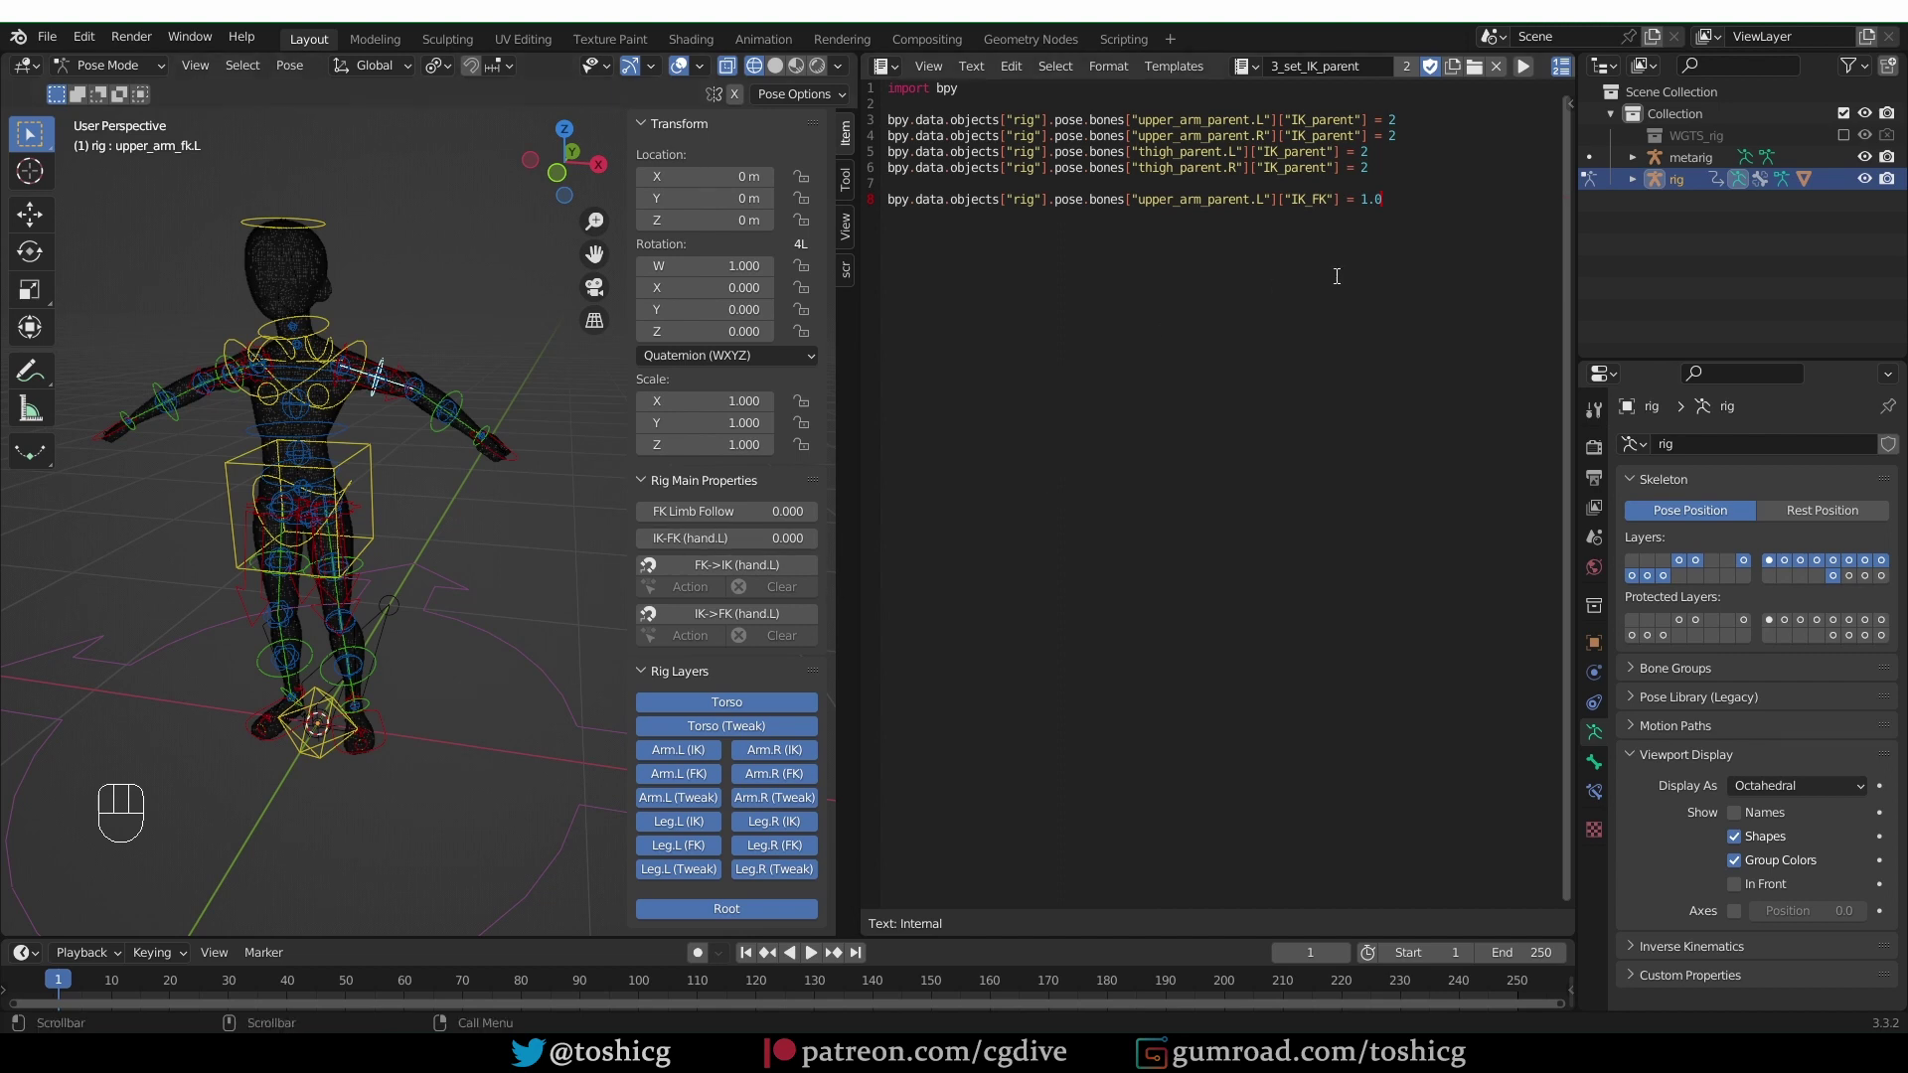
Change the IK_FK value in the script to the integer 1 and regenerate the rig from the metarig.
{"action": "key", "text": "BackSpace"}
{"action": "key", "text": "BackSpace"}
{"action": "key", "text": "Tab"}
{"action": "left_click", "coordinate": [194, 457]}
{"action": "left_click", "coordinate": [1702, 155]}
{"action": "scroll", "coordinate": [1827, 795], "scroll_direction": "down", "scroll_amount": 3}
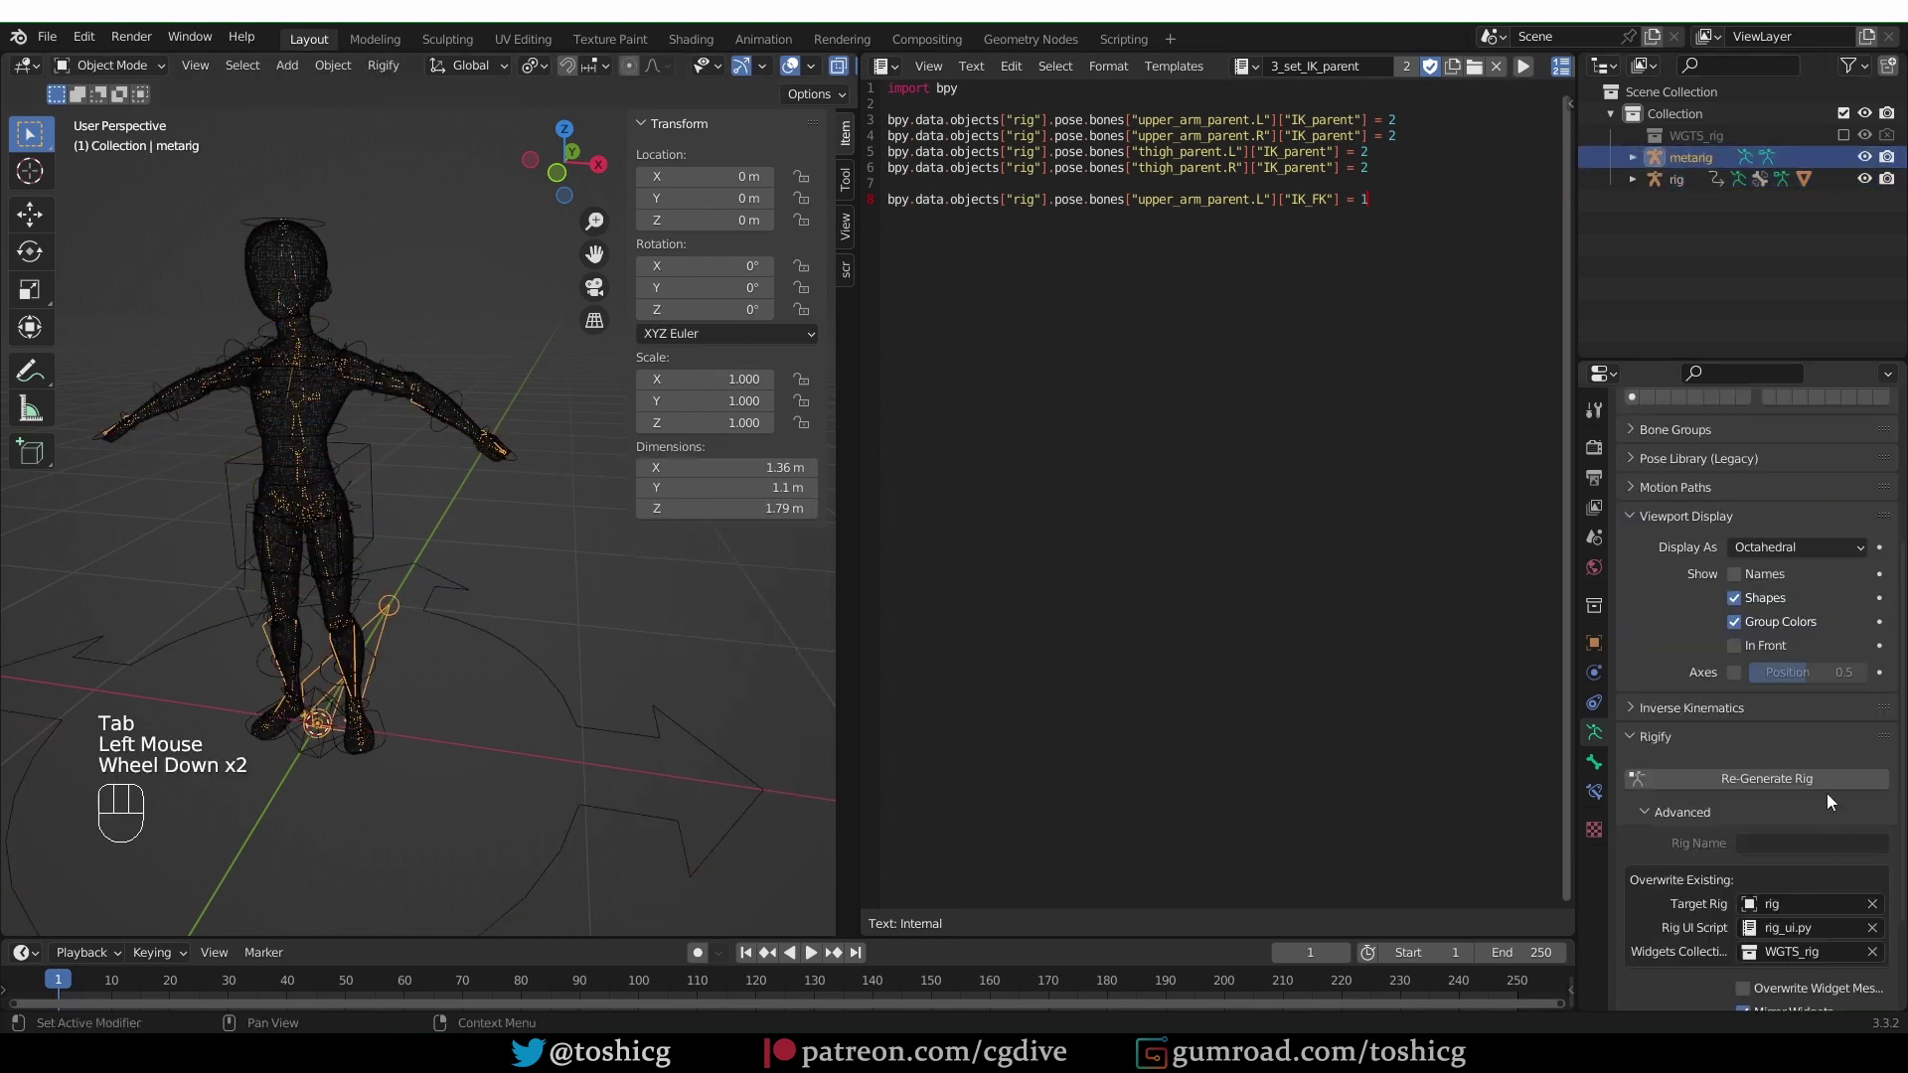
{"action": "left_click", "coordinate": [1795, 652]}
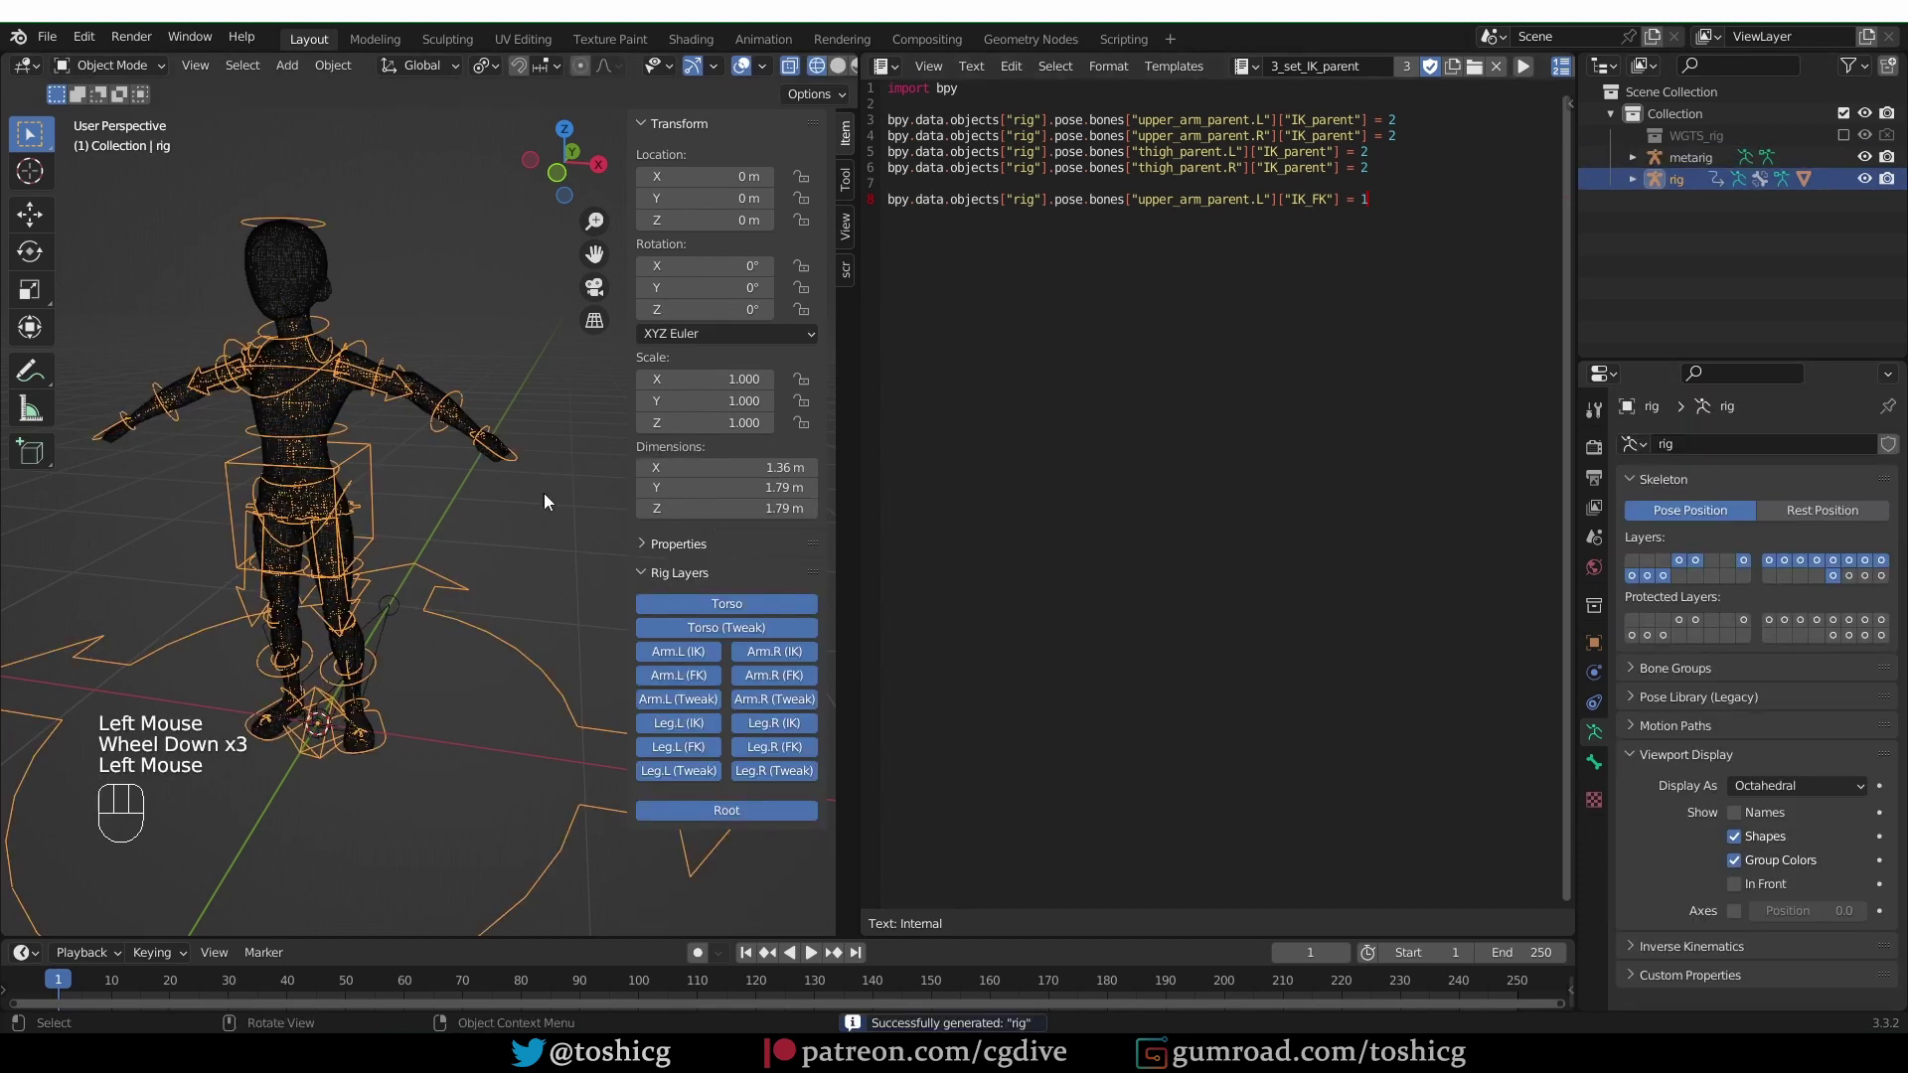
Select upper_arm_fk.L in Pose Mode and try adjusting its IK-FK slider.
{"action": "key", "text": "Tab"}
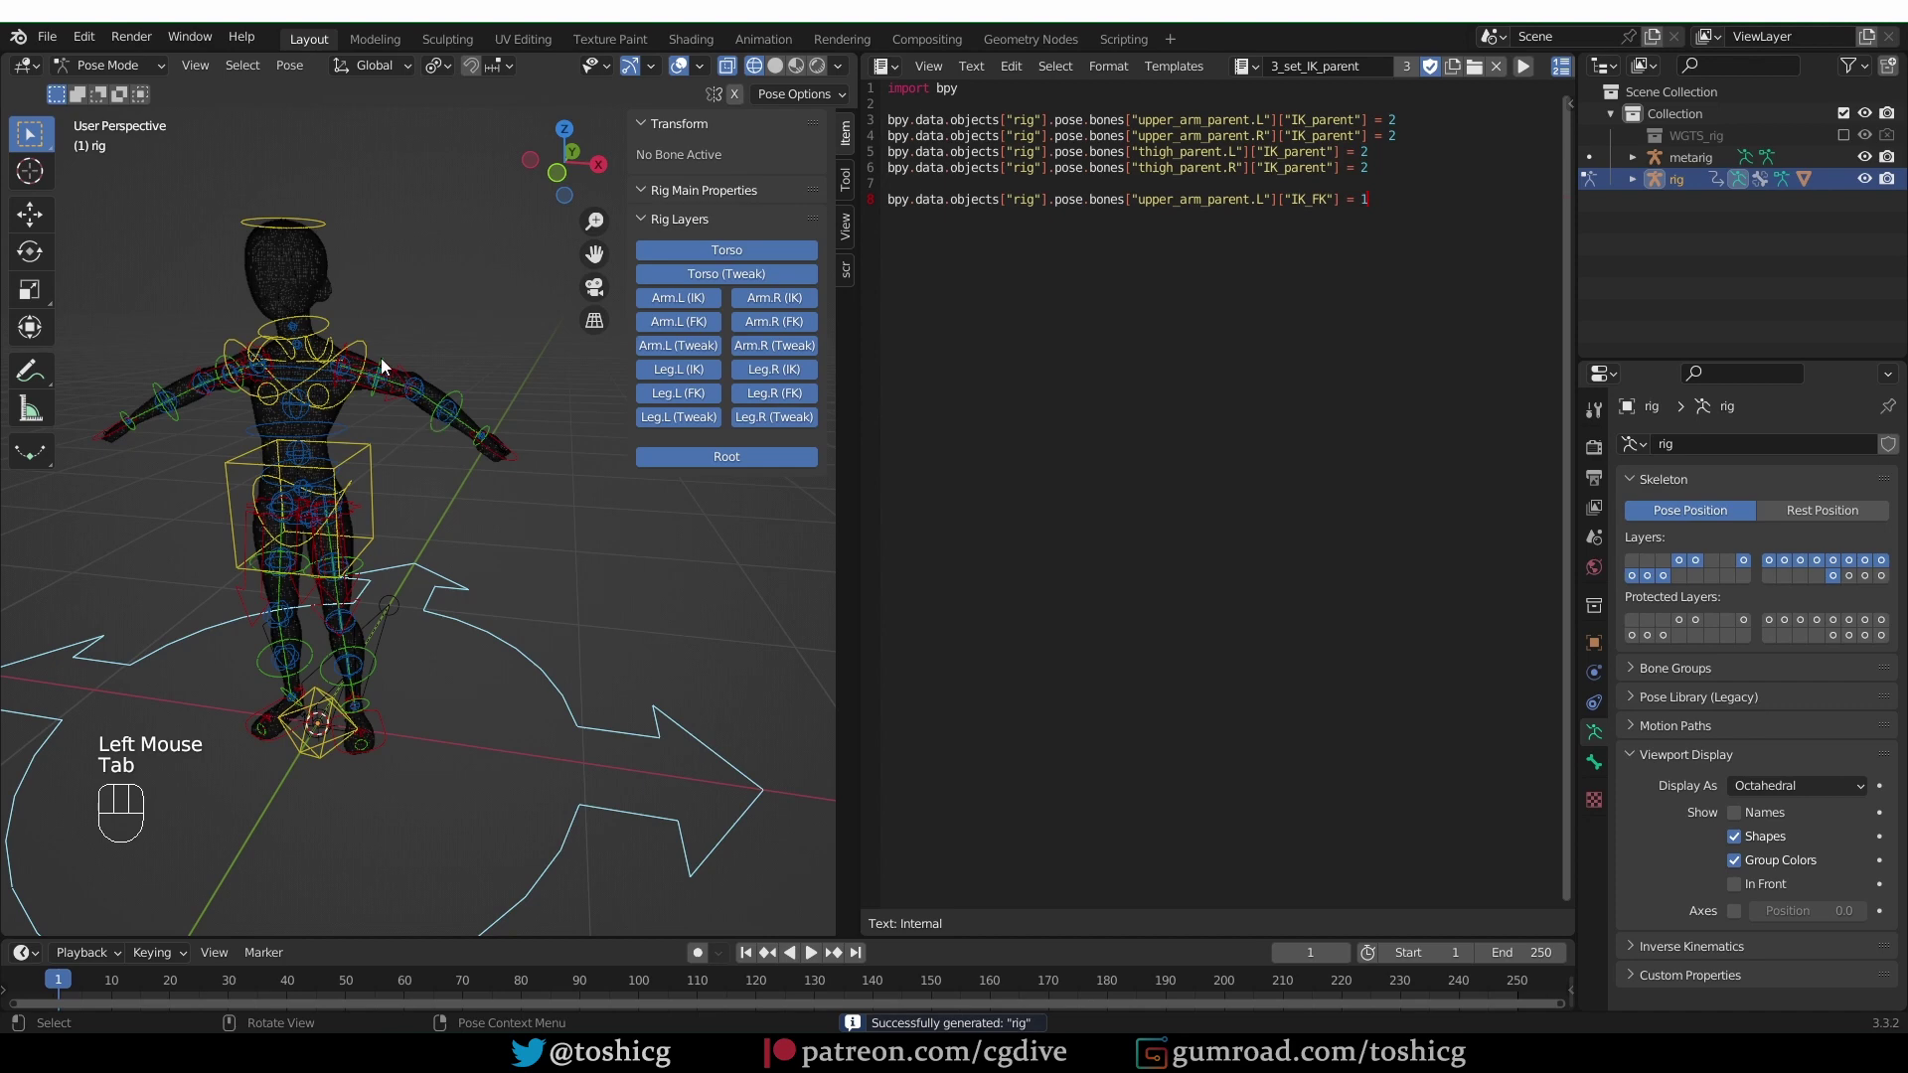
{"action": "left_click", "coordinate": [380, 358]}
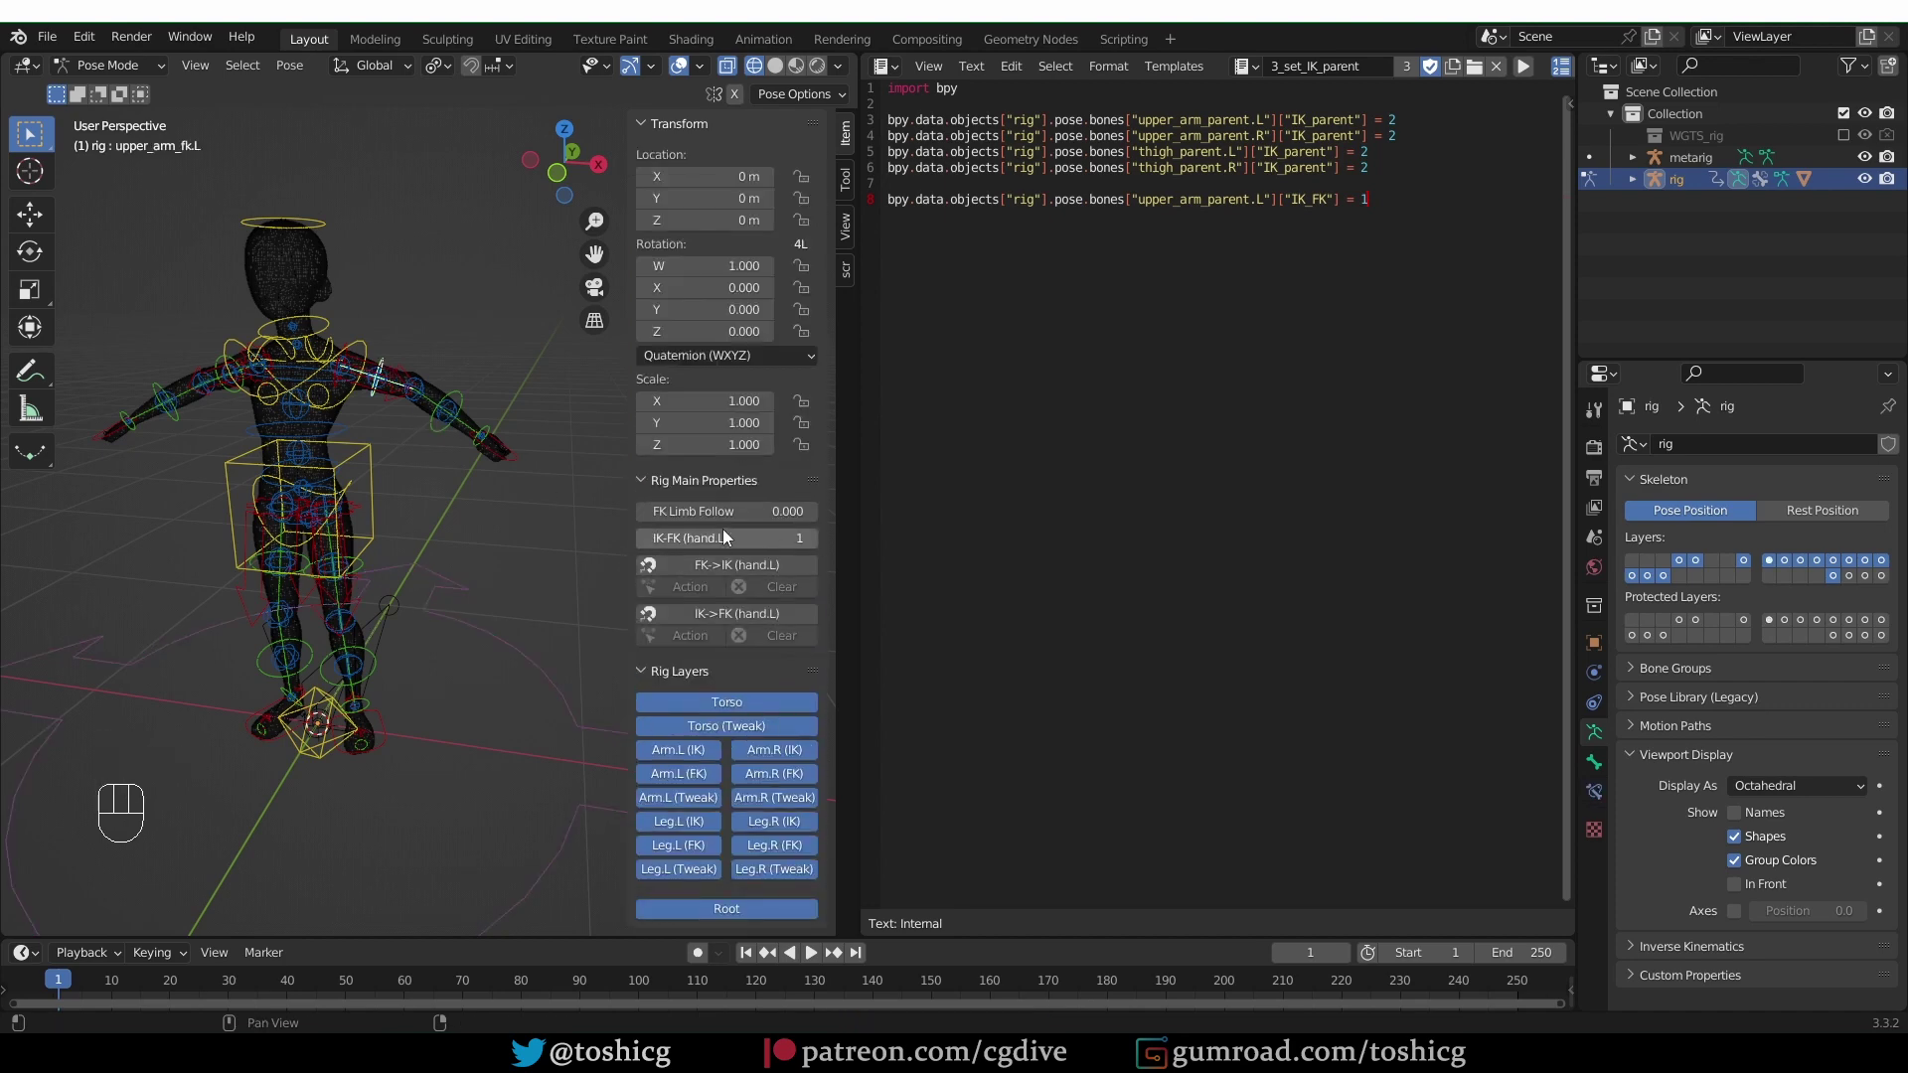
{"action": "mouse_move", "coordinate": [726, 538]}
{"action": "left_mouse_down"}
{"action": "mouse_move", "coordinate": [636, 538]}
{"action": "mouse_move", "coordinate": [715, 537]}
{"action": "left_mouse_up"}
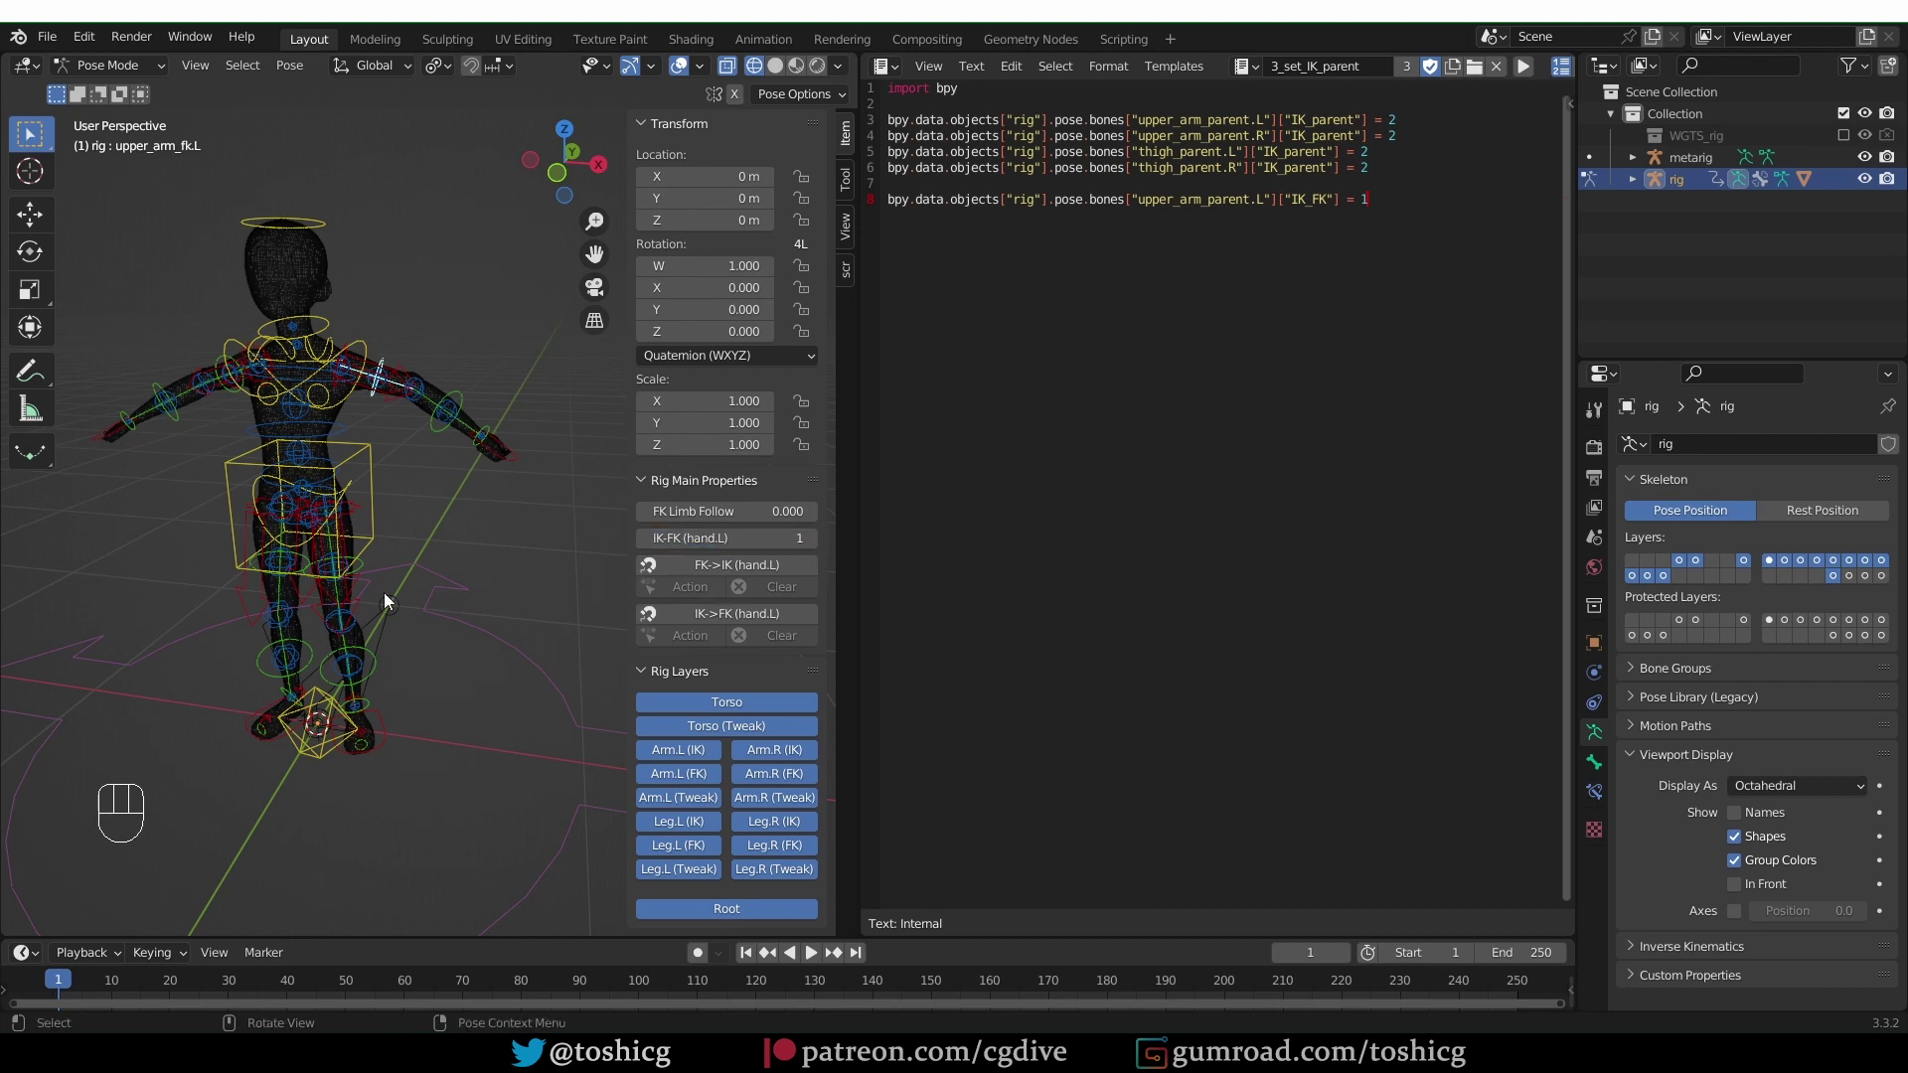
Change the script's IK_FK value to 1.0 and regenerate the rig, checking hand_ik.L's IK-FK setting in Pose Mode.
{"action": "left_click", "coordinate": [1377, 195]}
{"action": "type", "text": ".0"}
{"action": "key", "text": "Tab"}
{"action": "left_click", "coordinate": [1702, 161]}
{"action": "scroll", "coordinate": [1789, 805], "scroll_direction": "down", "scroll_amount": 3}
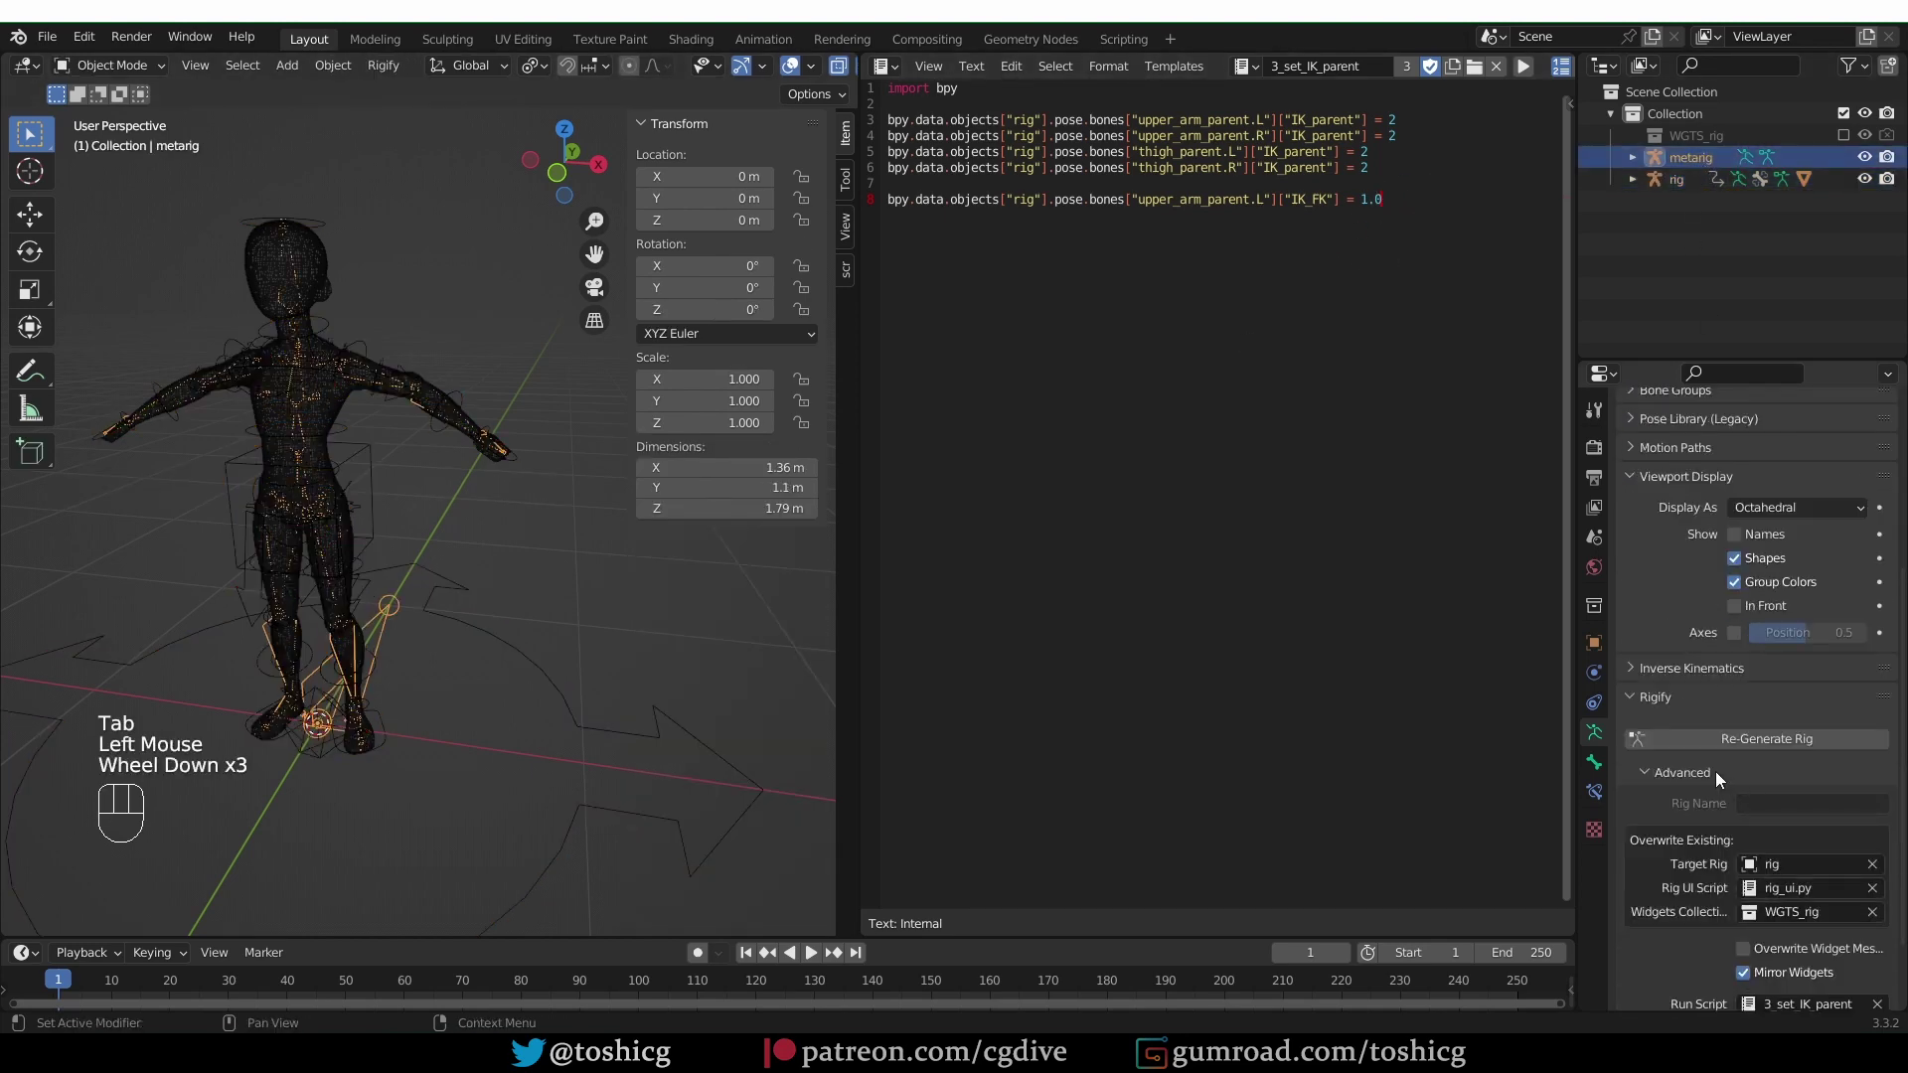
{"action": "left_click", "coordinate": [1779, 739]}
{"action": "key", "text": "Tab"}
{"action": "left_click", "coordinate": [502, 465]}
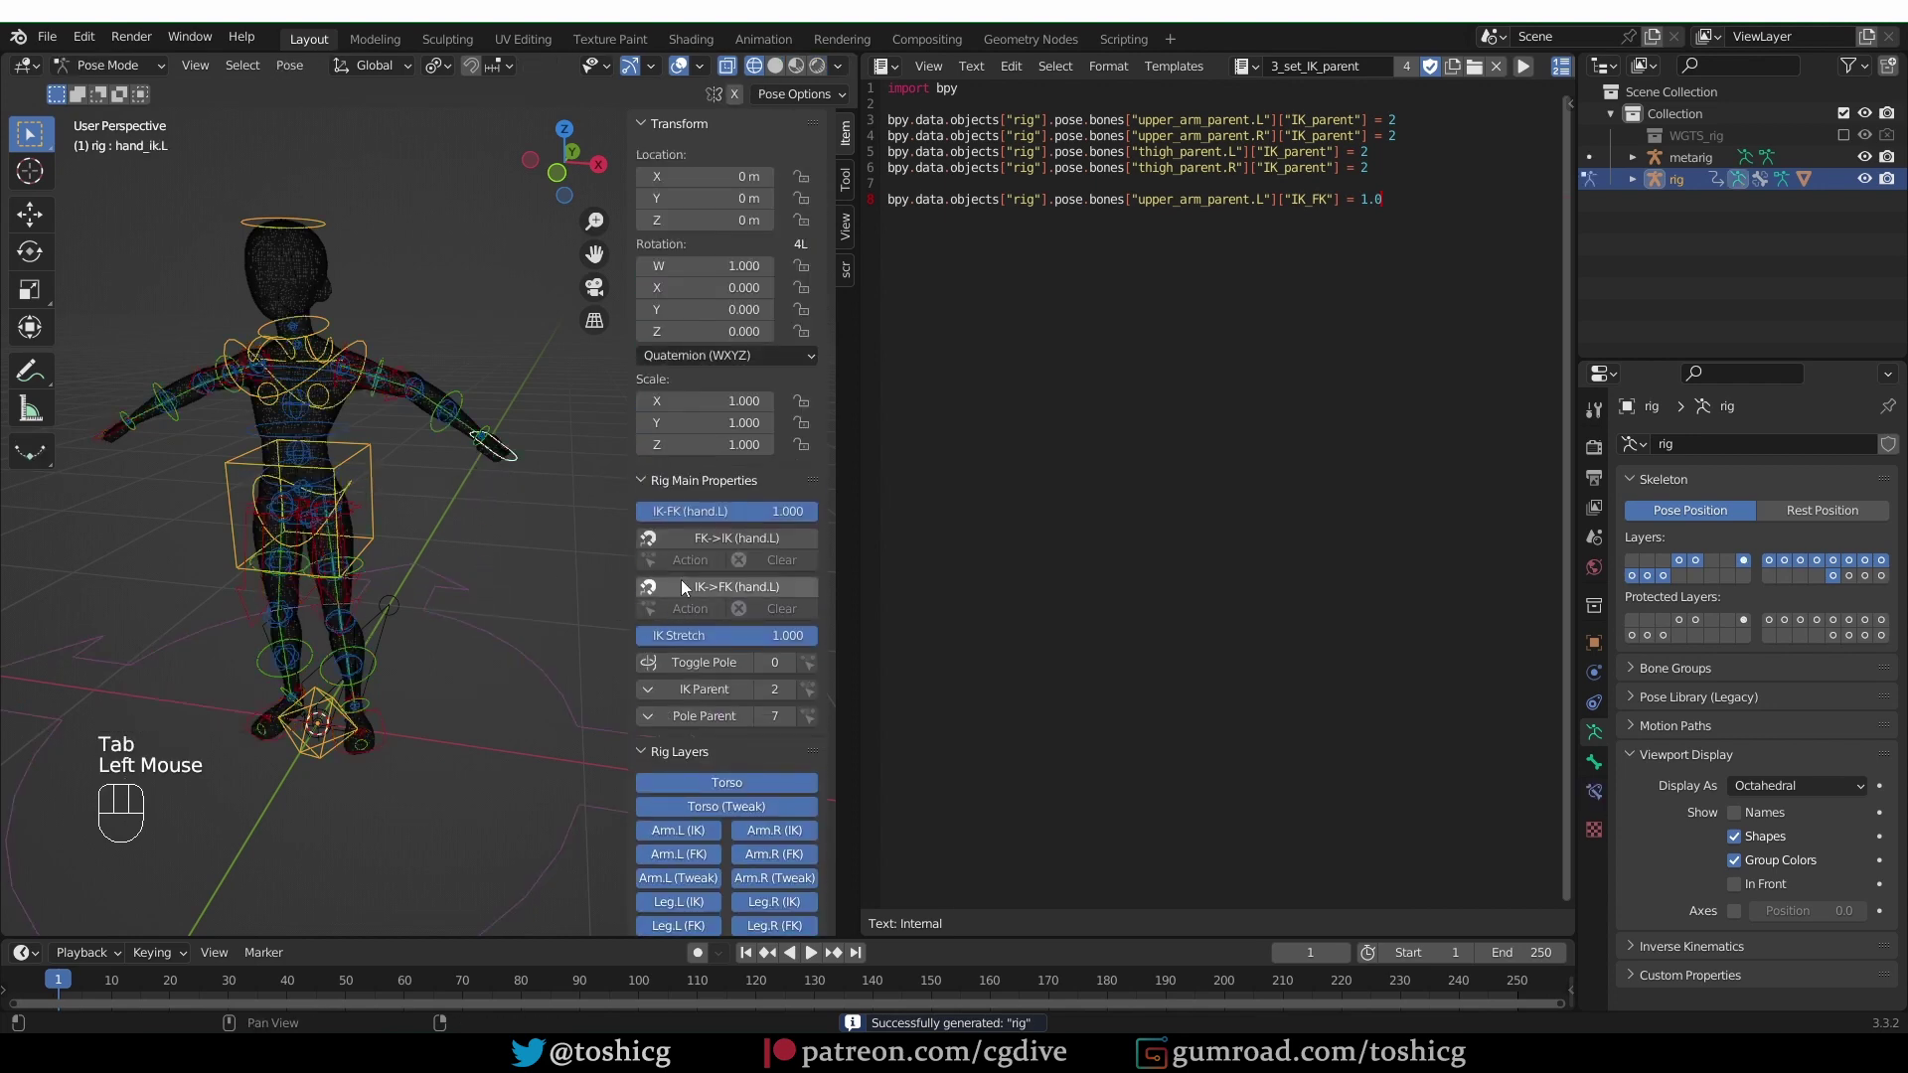
Select upper_arm_fk.L in Pose Mode and check its IK-FK property and data path.
{"action": "left_click", "coordinate": [378, 352]}
{"action": "left_click", "coordinate": [379, 353]}
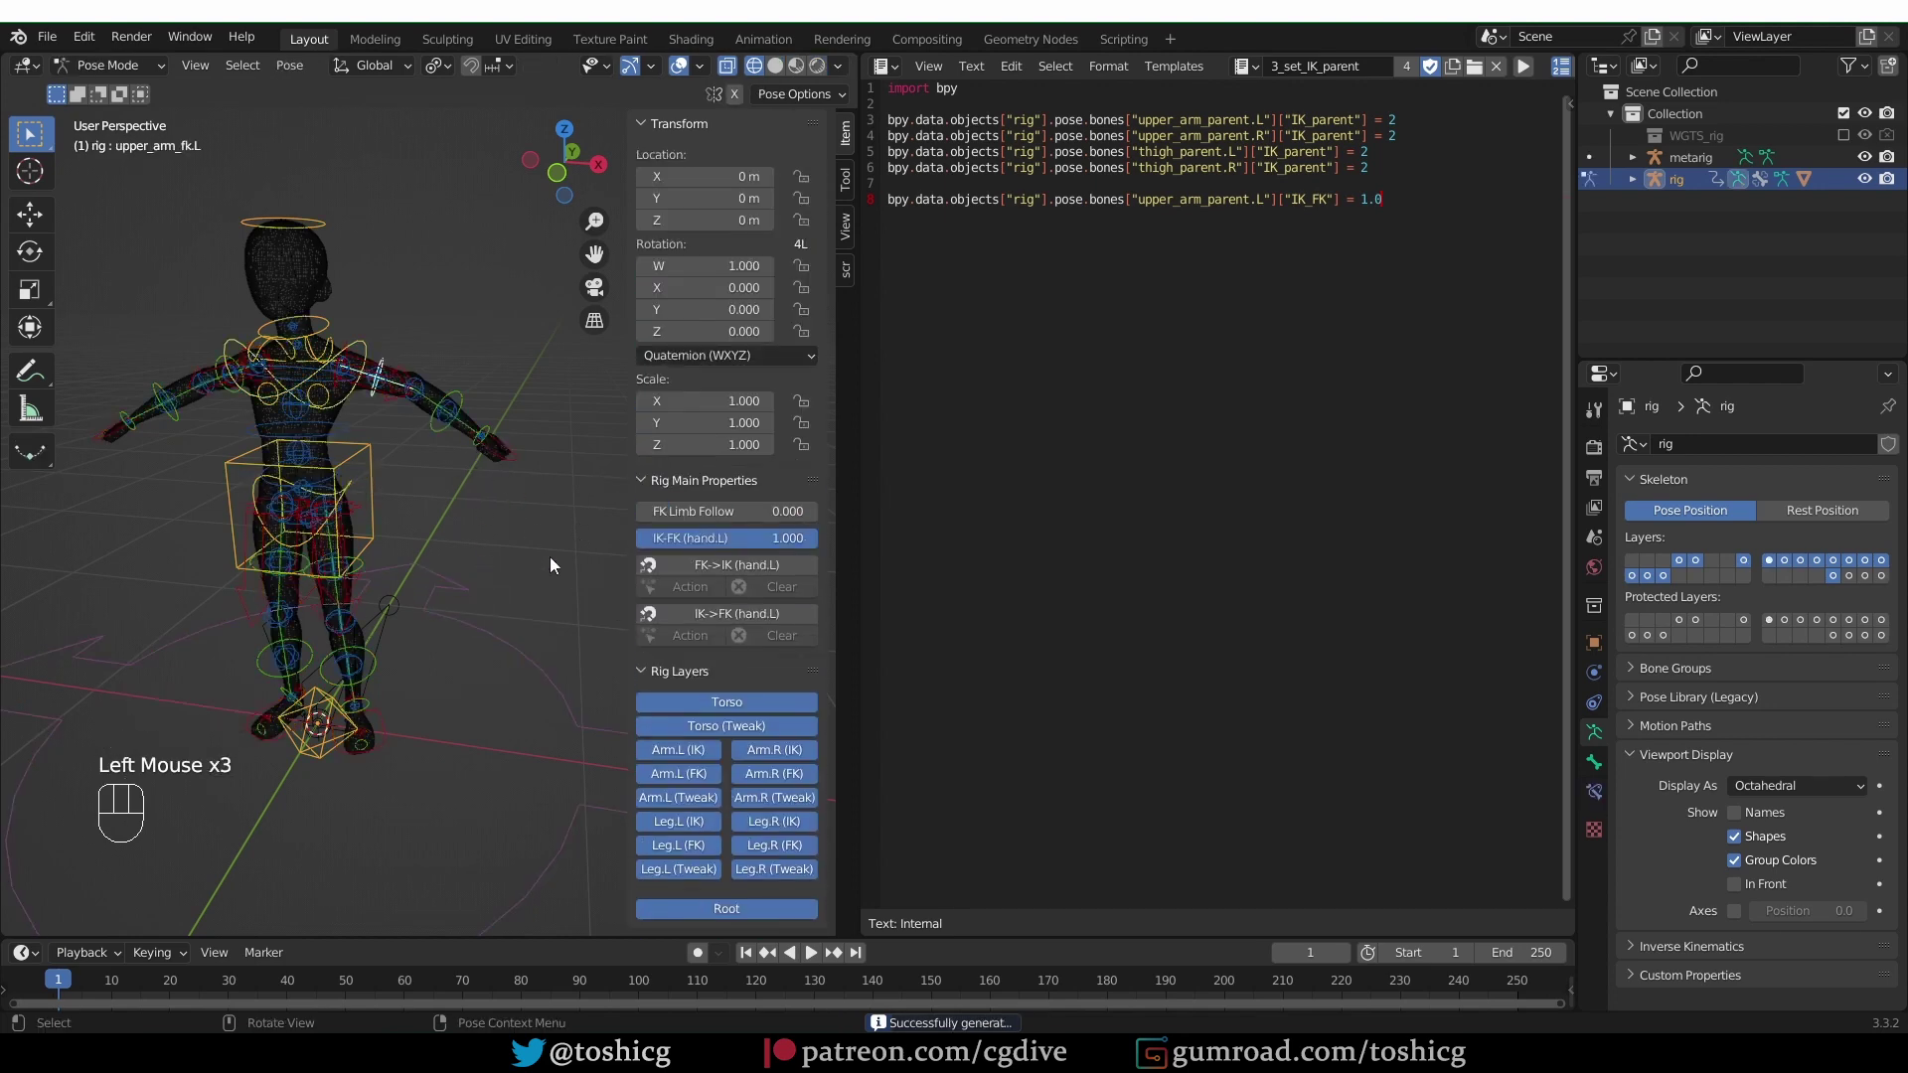
{"action": "mouse_move", "coordinate": [785, 537]}
{"action": "left_mouse_down"}
{"action": "mouse_move", "coordinate": [636, 537]}
{"action": "mouse_move", "coordinate": [817, 540]}
{"action": "left_mouse_up"}
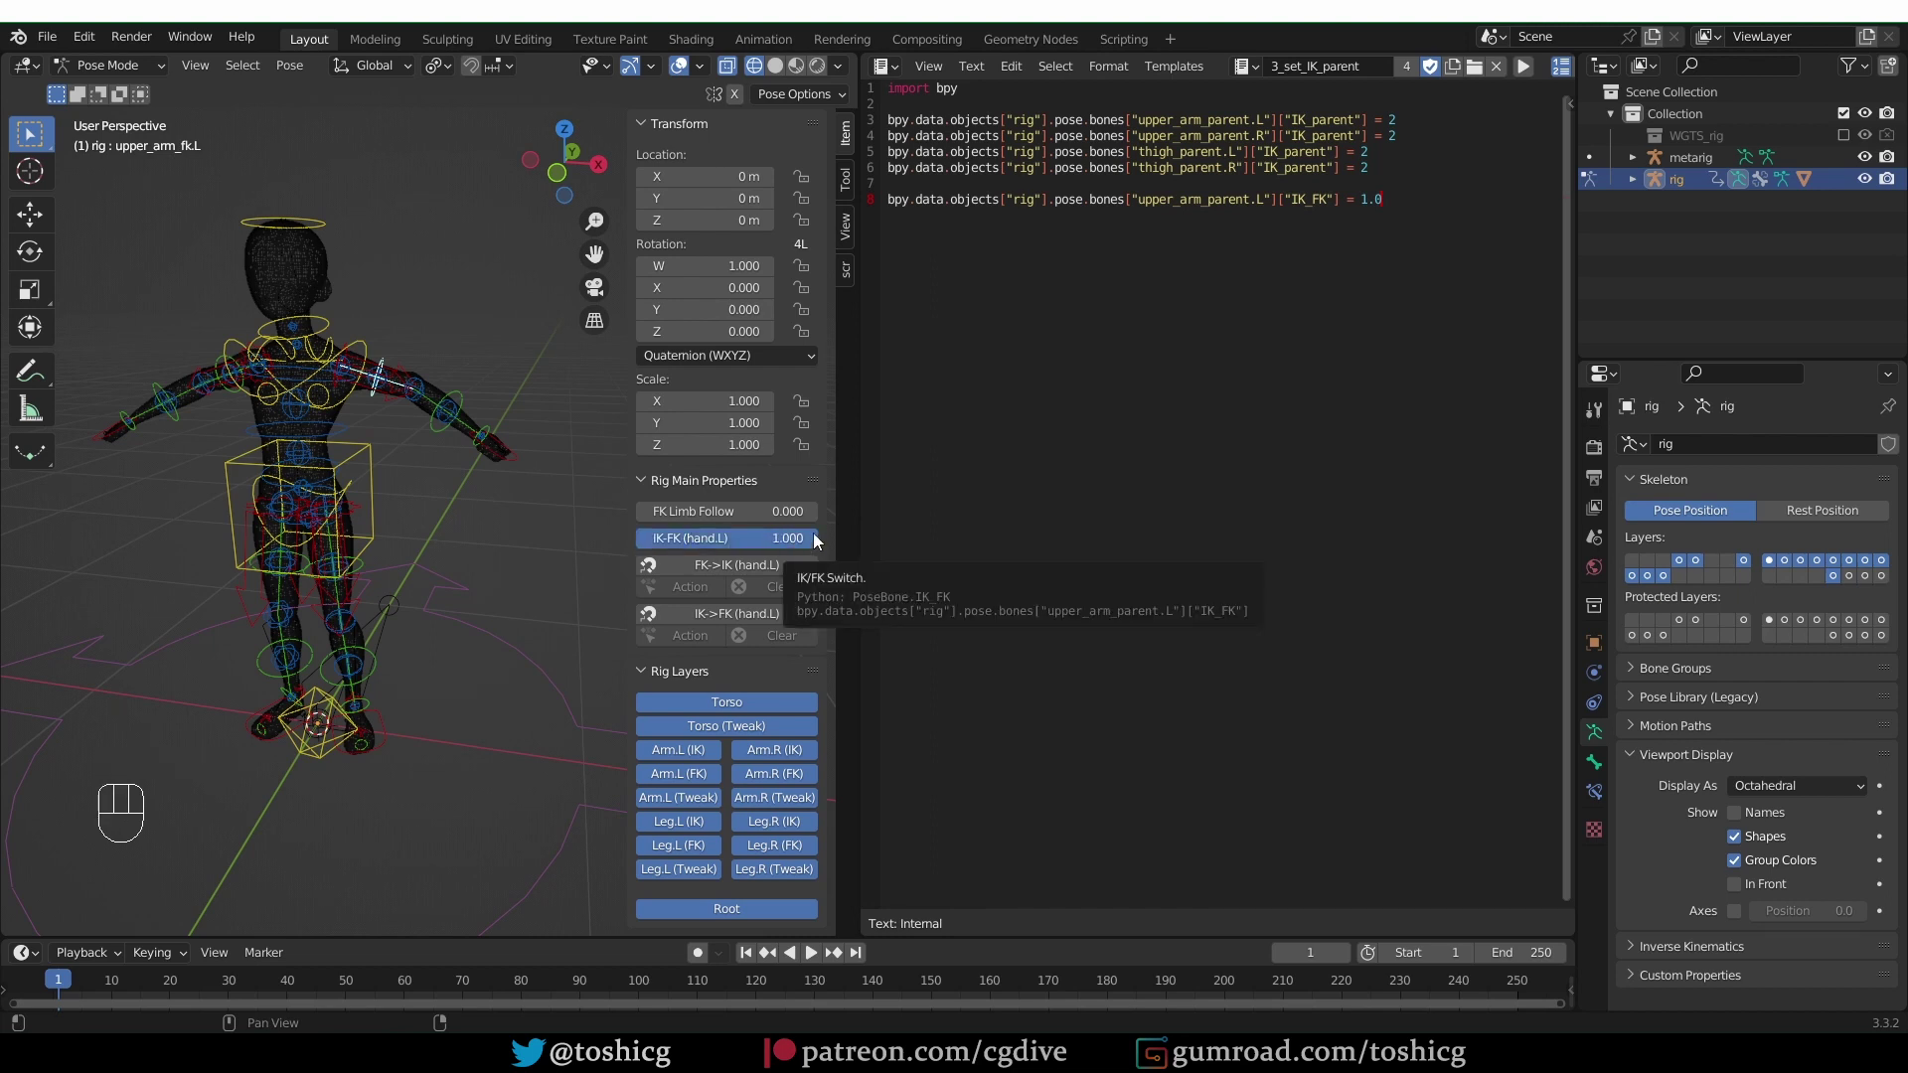
Add the right arm's IK-FK property, copied as a full data path from forearm_fk.R, to the script and assign it 1.0.
{"action": "left_click", "coordinate": [131, 394]}
{"action": "right_click", "coordinate": [722, 535]}
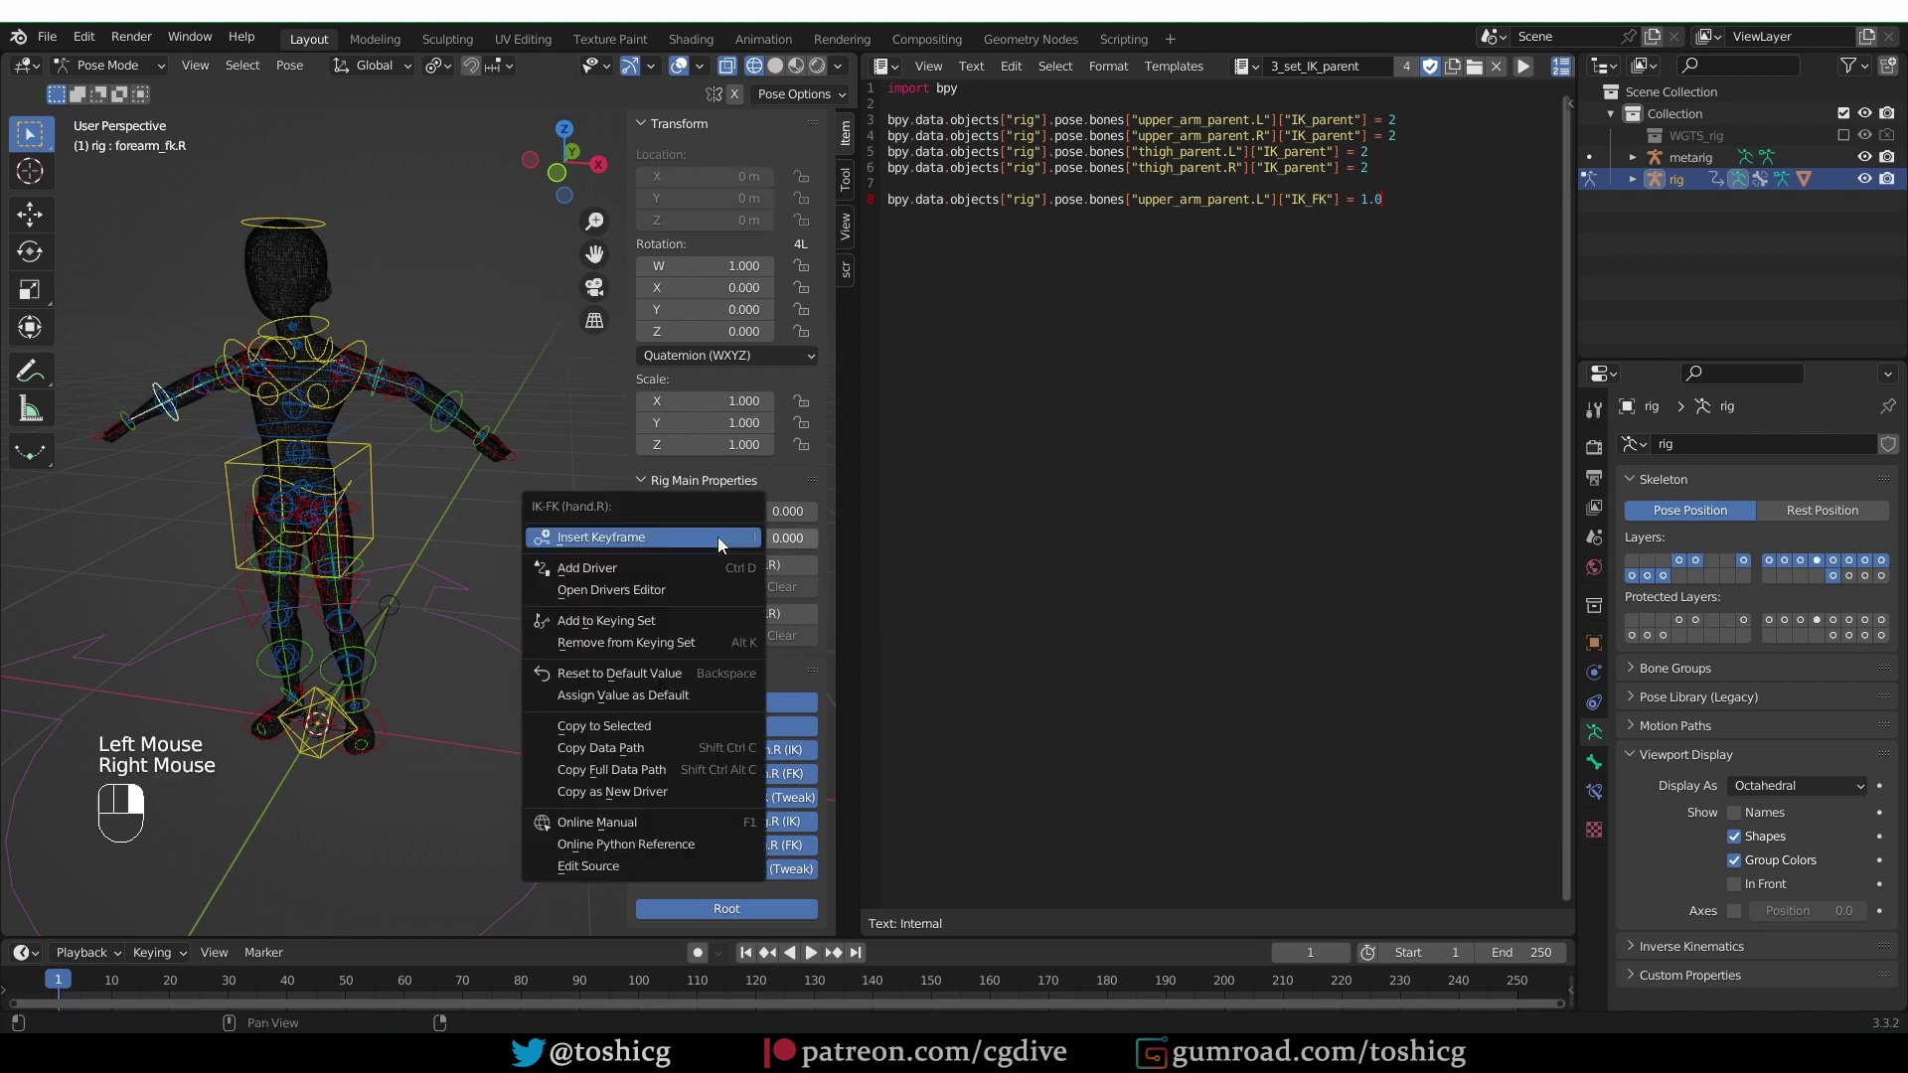
{"action": "left_click", "coordinate": [714, 768]}
{"action": "key", "text": "KP_Enter"}
{"action": "key", "text": "ctrl+v"}
{"action": "type", "text": "= 1.0"}
Regenerate the rig from the metarig in Object Mode and enter Pose Mode on the generated rig.
{"action": "scroll", "coordinate": [1654, 871], "scroll_direction": "down", "scroll_amount": 2}
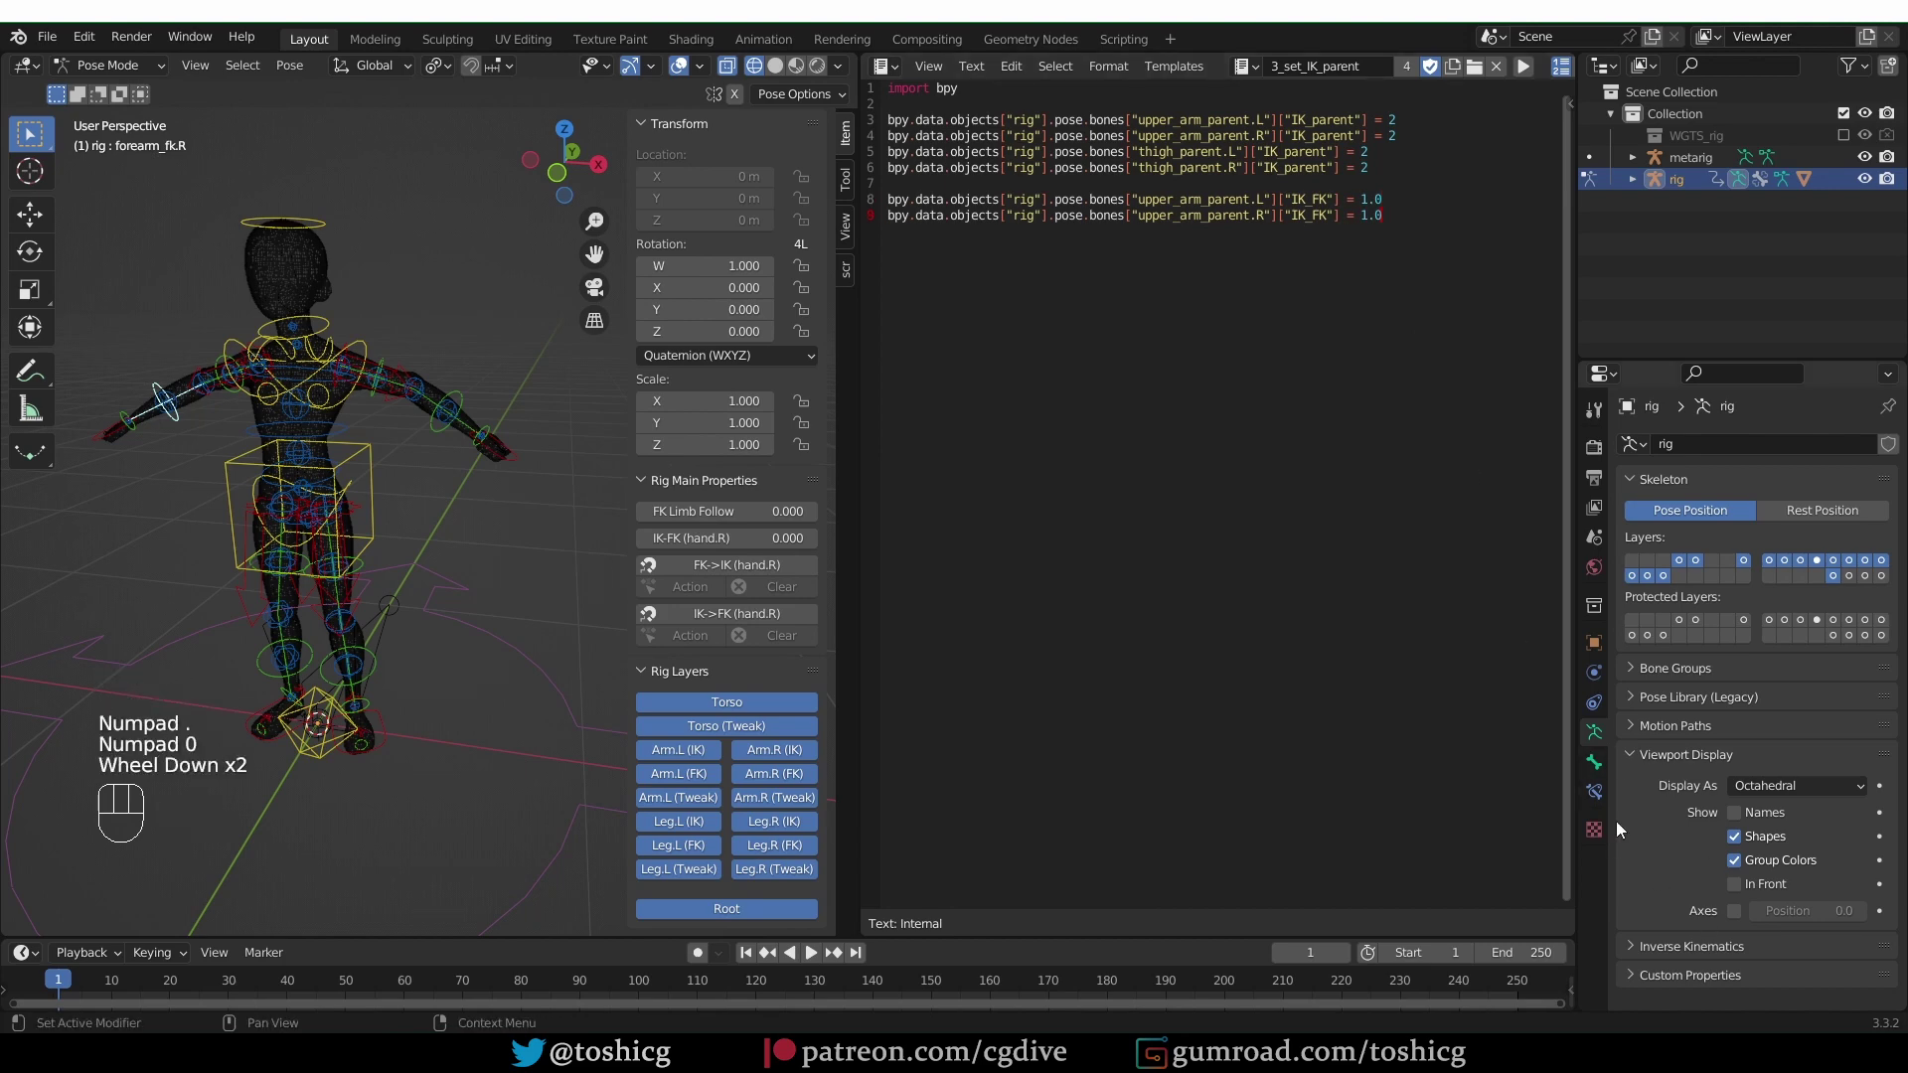
{"action": "key", "text": "Tab"}
{"action": "left_click", "coordinate": [1690, 157]}
{"action": "scroll", "coordinate": [1744, 600], "scroll_direction": "down", "scroll_amount": 2}
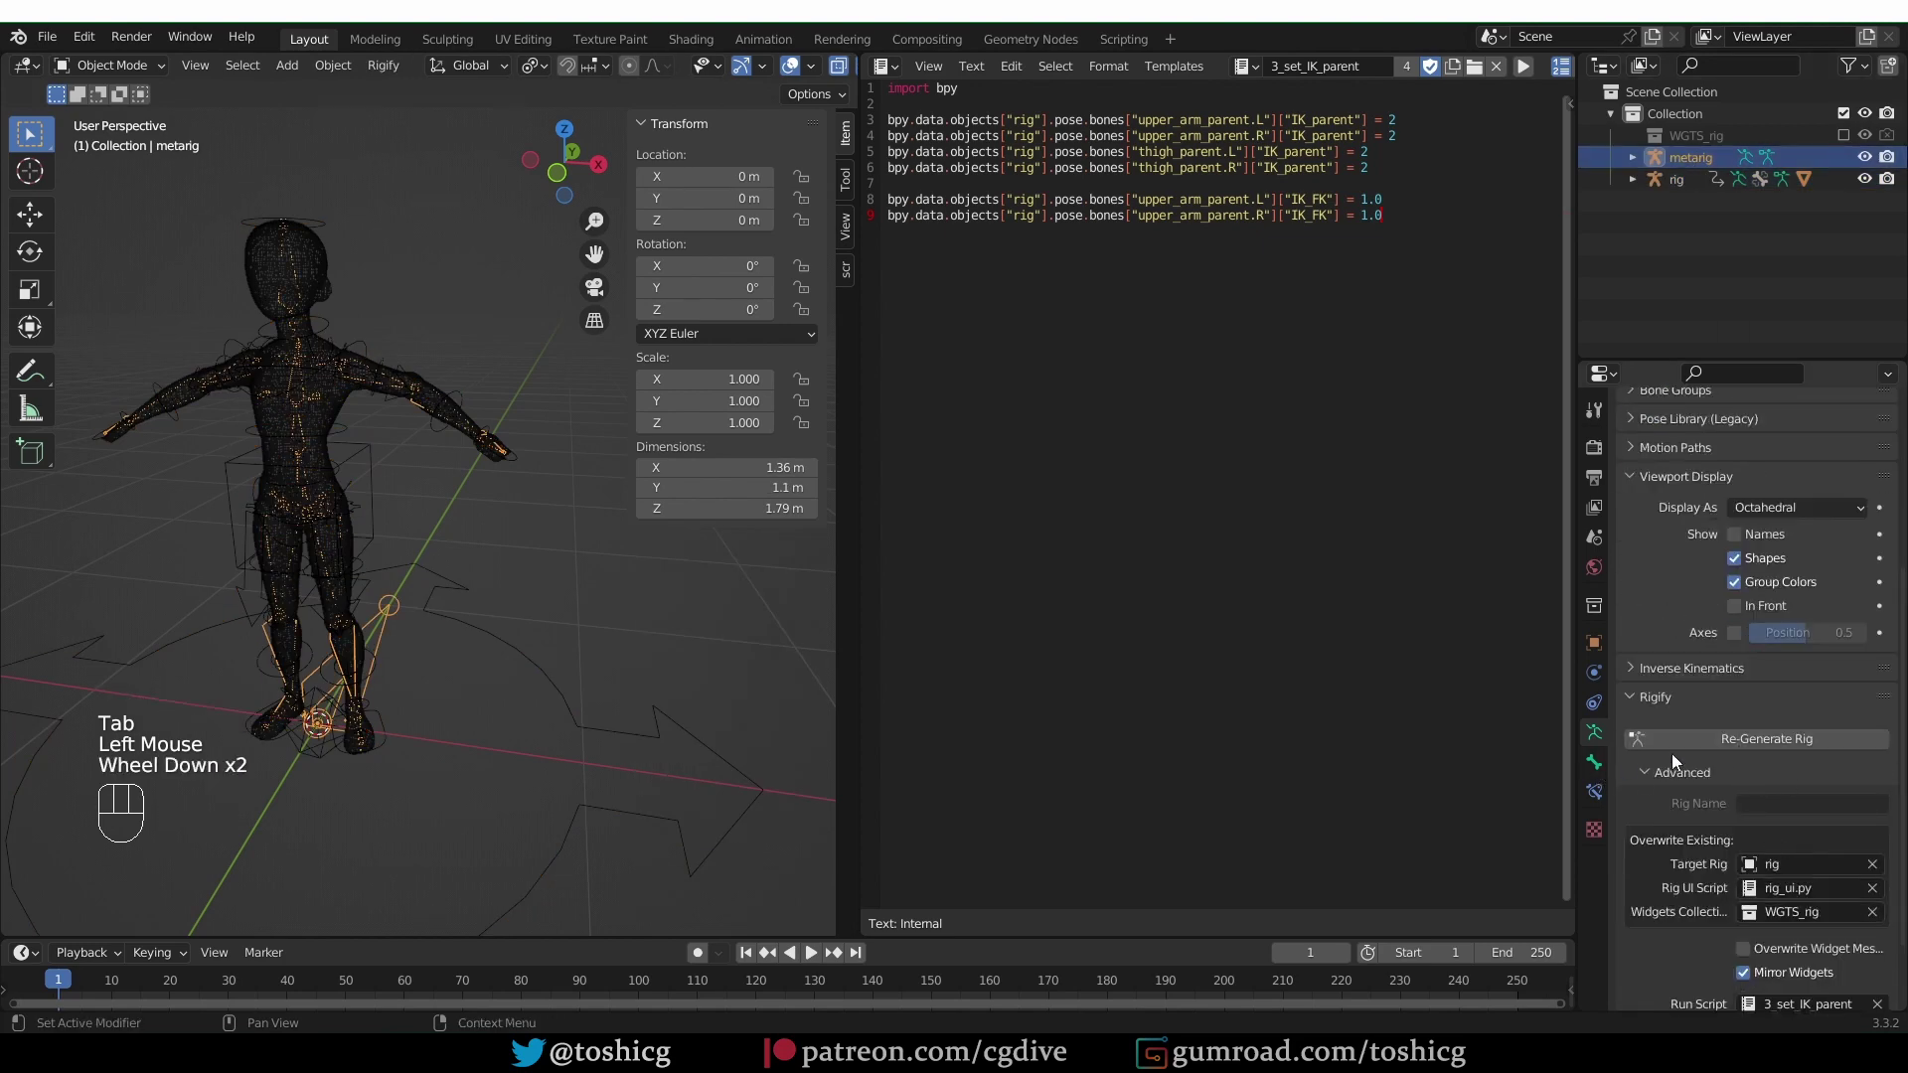
{"action": "left_click", "coordinate": [1710, 738]}
{"action": "middle_click", "coordinate": [358, 497]}
{"action": "key", "text": "Tab"}
Rotate the left and right upper-arm FK controls so both arms hang down beside the body.
{"action": "left_click", "coordinate": [385, 344]}
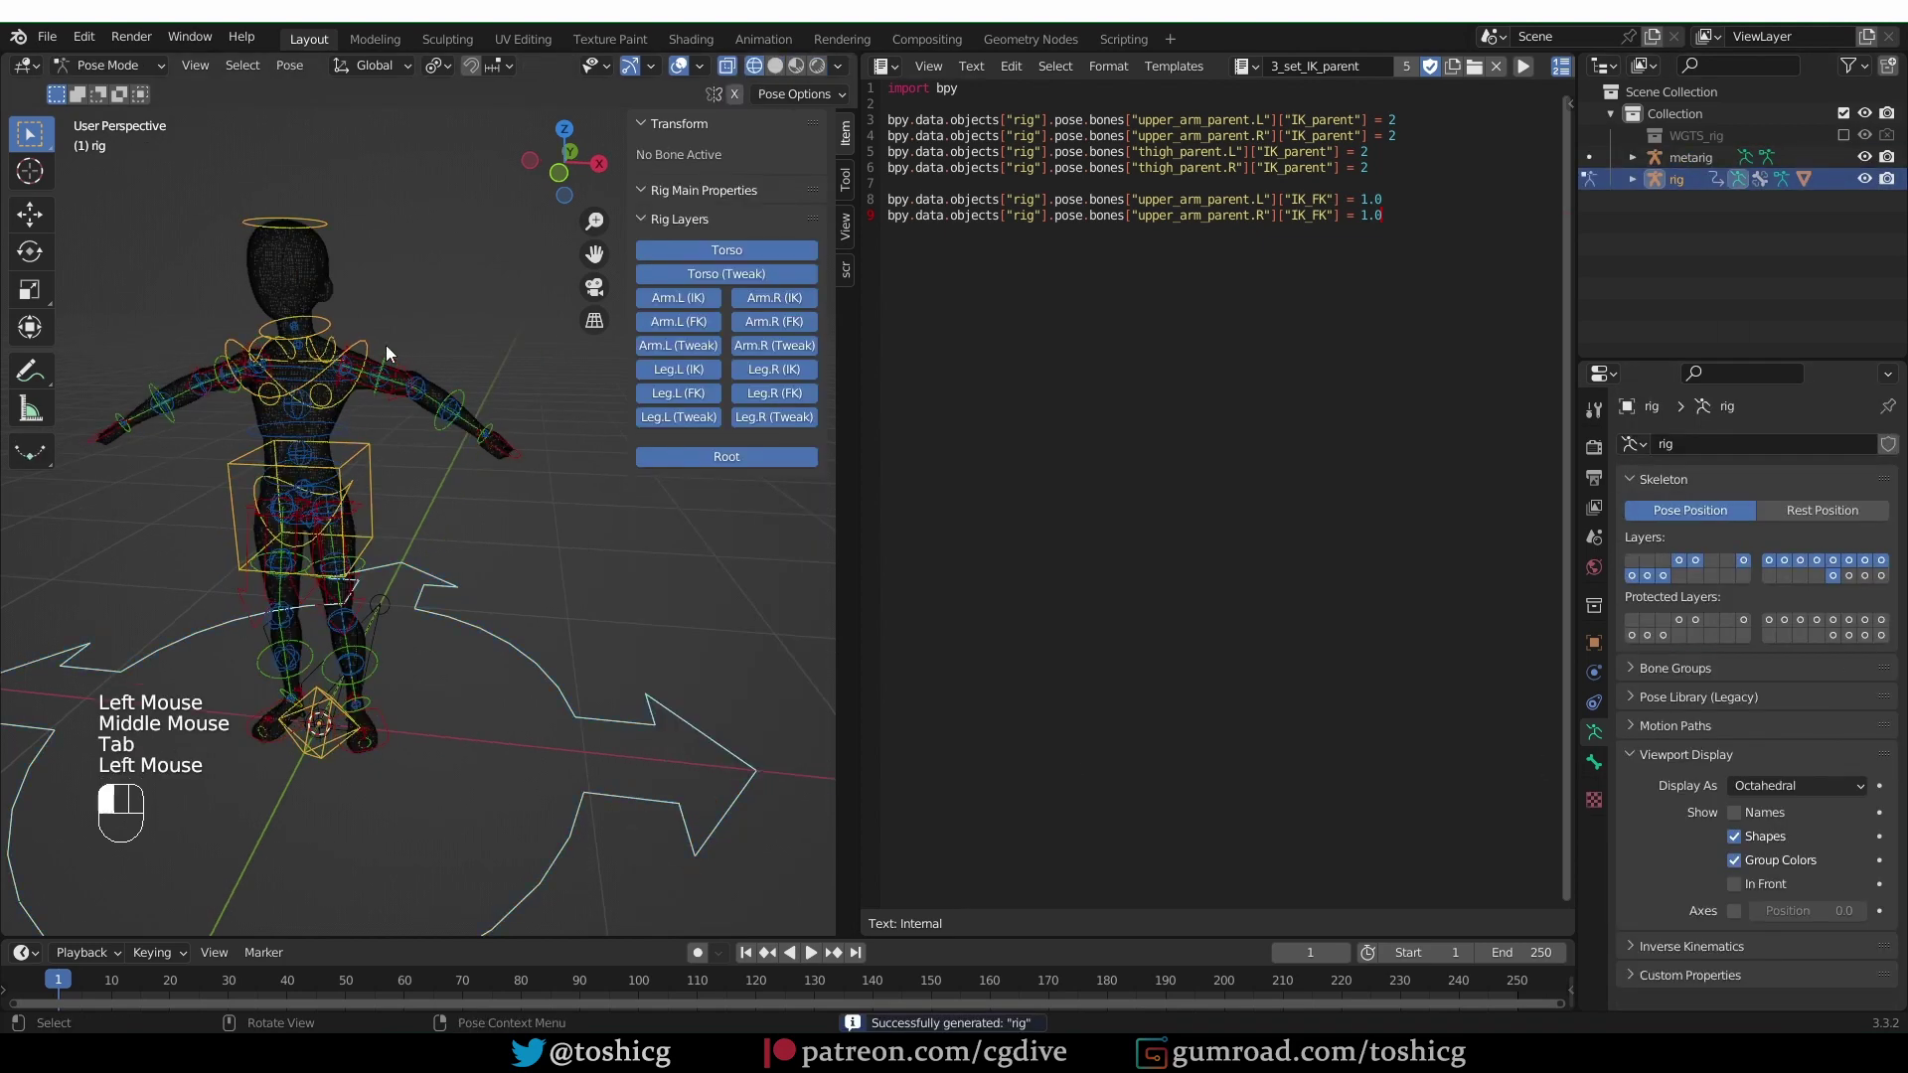
{"action": "scroll", "coordinate": [391, 386], "scroll_direction": "up", "scroll_amount": 2}
{"action": "middle_click_drag", "start_coordinate": [392, 386], "coordinate": [338, 427]}
{"action": "key", "text": "r"}
{"action": "left_click", "coordinate": [259, 497]}
{"action": "mouse_move", "coordinate": [259, 497]}
{"action": "middle_mouse_down"}
{"action": "mouse_move", "coordinate": [151, 348]}
{"action": "mouse_move", "coordinate": [383, 648]}
{"action": "mouse_move", "coordinate": [376, 690]}
{"action": "mouse_move", "coordinate": [506, 650]}
{"action": "middle_mouse_up"}
{"action": "left_click", "coordinate": [129, 348]}
{"action": "key", "text": "r"}
{"action": "left_click", "coordinate": [144, 391]}
Move and rotate foot_ik.L to pose the left leg, placing the control at about X -0.08, Y 0.06, Z 0.21 m.
{"action": "scroll", "coordinate": [404, 711], "scroll_direction": "down", "scroll_amount": 2}
{"action": "left_click", "coordinate": [404, 712]}
{"action": "middle_click", "coordinate": [403, 712]}
{"action": "key", "text": "g"}
{"action": "right_click", "coordinate": [404, 712]}
{"action": "key", "text": "g"}
{"action": "left_click", "coordinate": [384, 684]}
{"action": "scroll", "coordinate": [400, 677], "scroll_direction": "up", "scroll_amount": 2}
{"action": "key", "text": "r"}
{"action": "left_click", "coordinate": [402, 617]}
{"action": "key", "text": "g"}
{"action": "left_click", "coordinate": [511, 646]}
{"action": "left_click", "coordinate": [813, 256]}
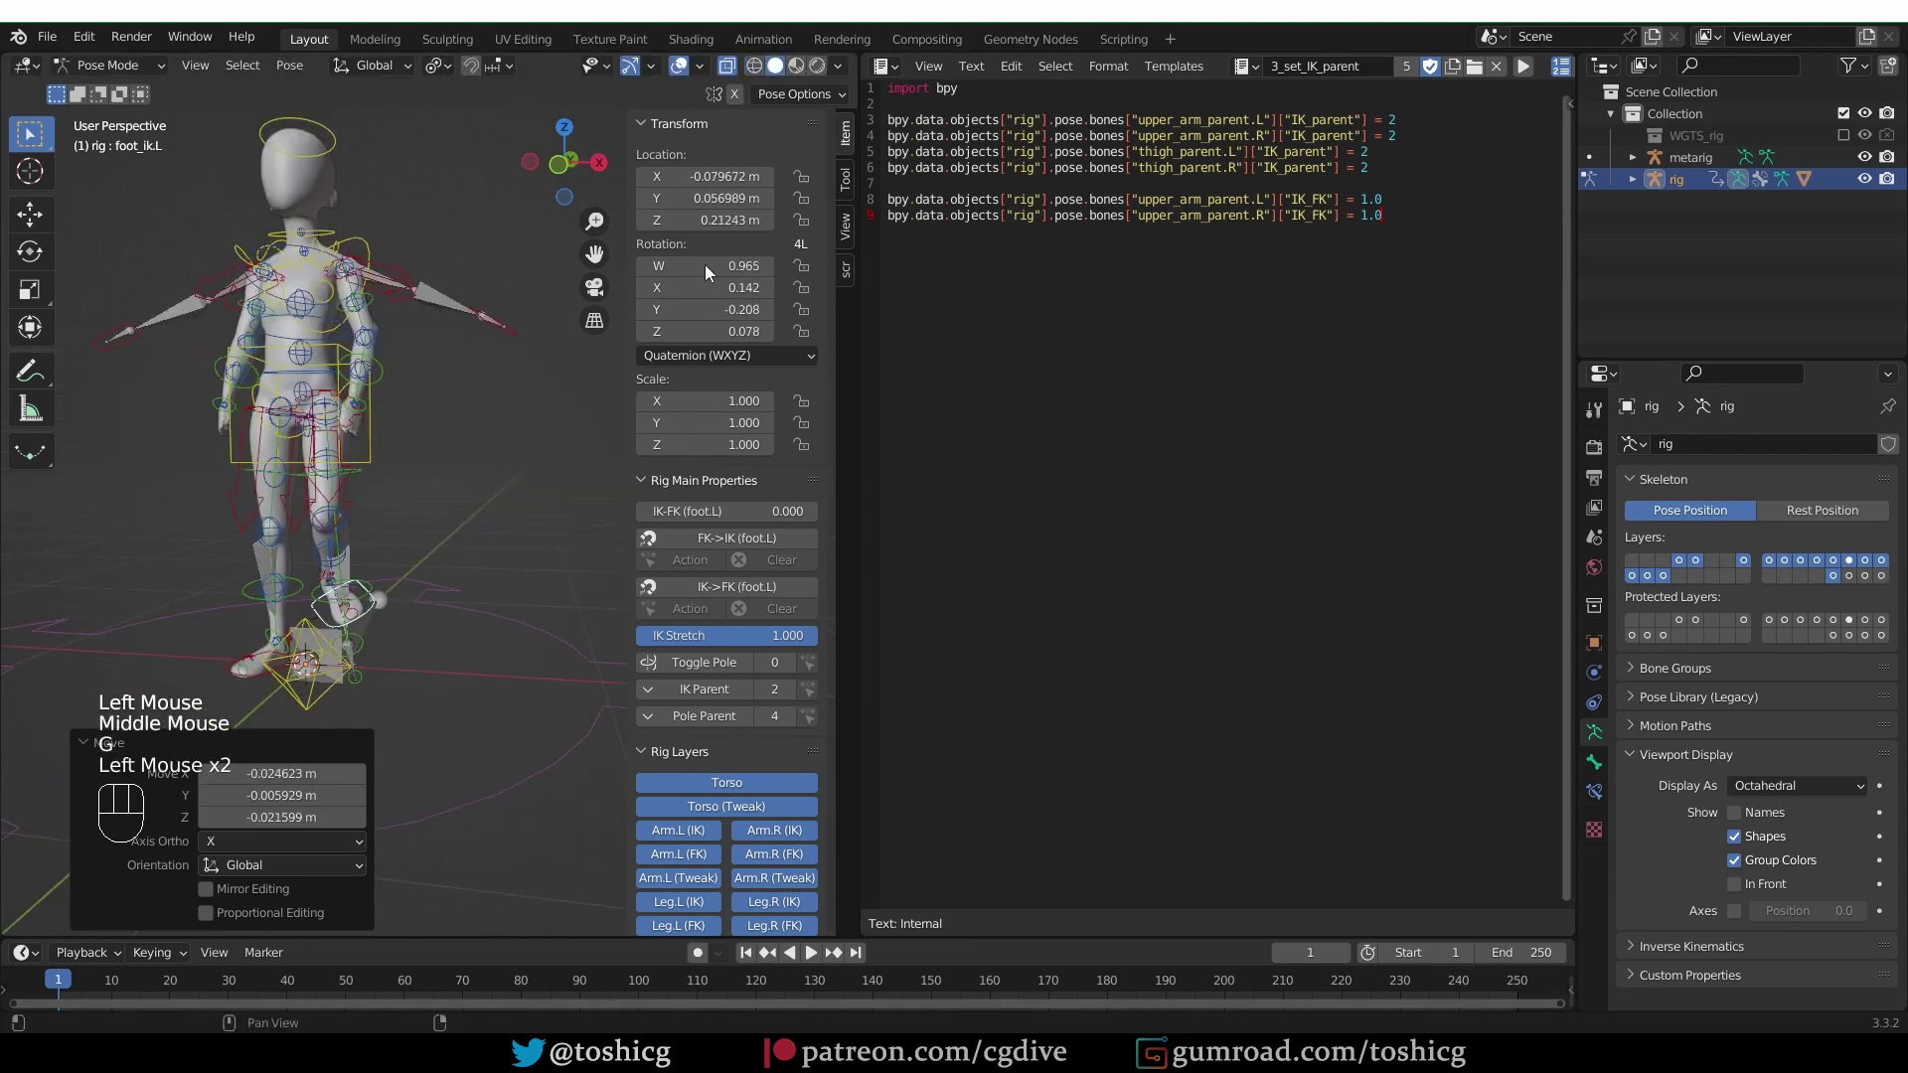
{"action": "middle_click_drag", "start_coordinate": [417, 417], "coordinate": [248, 599]}
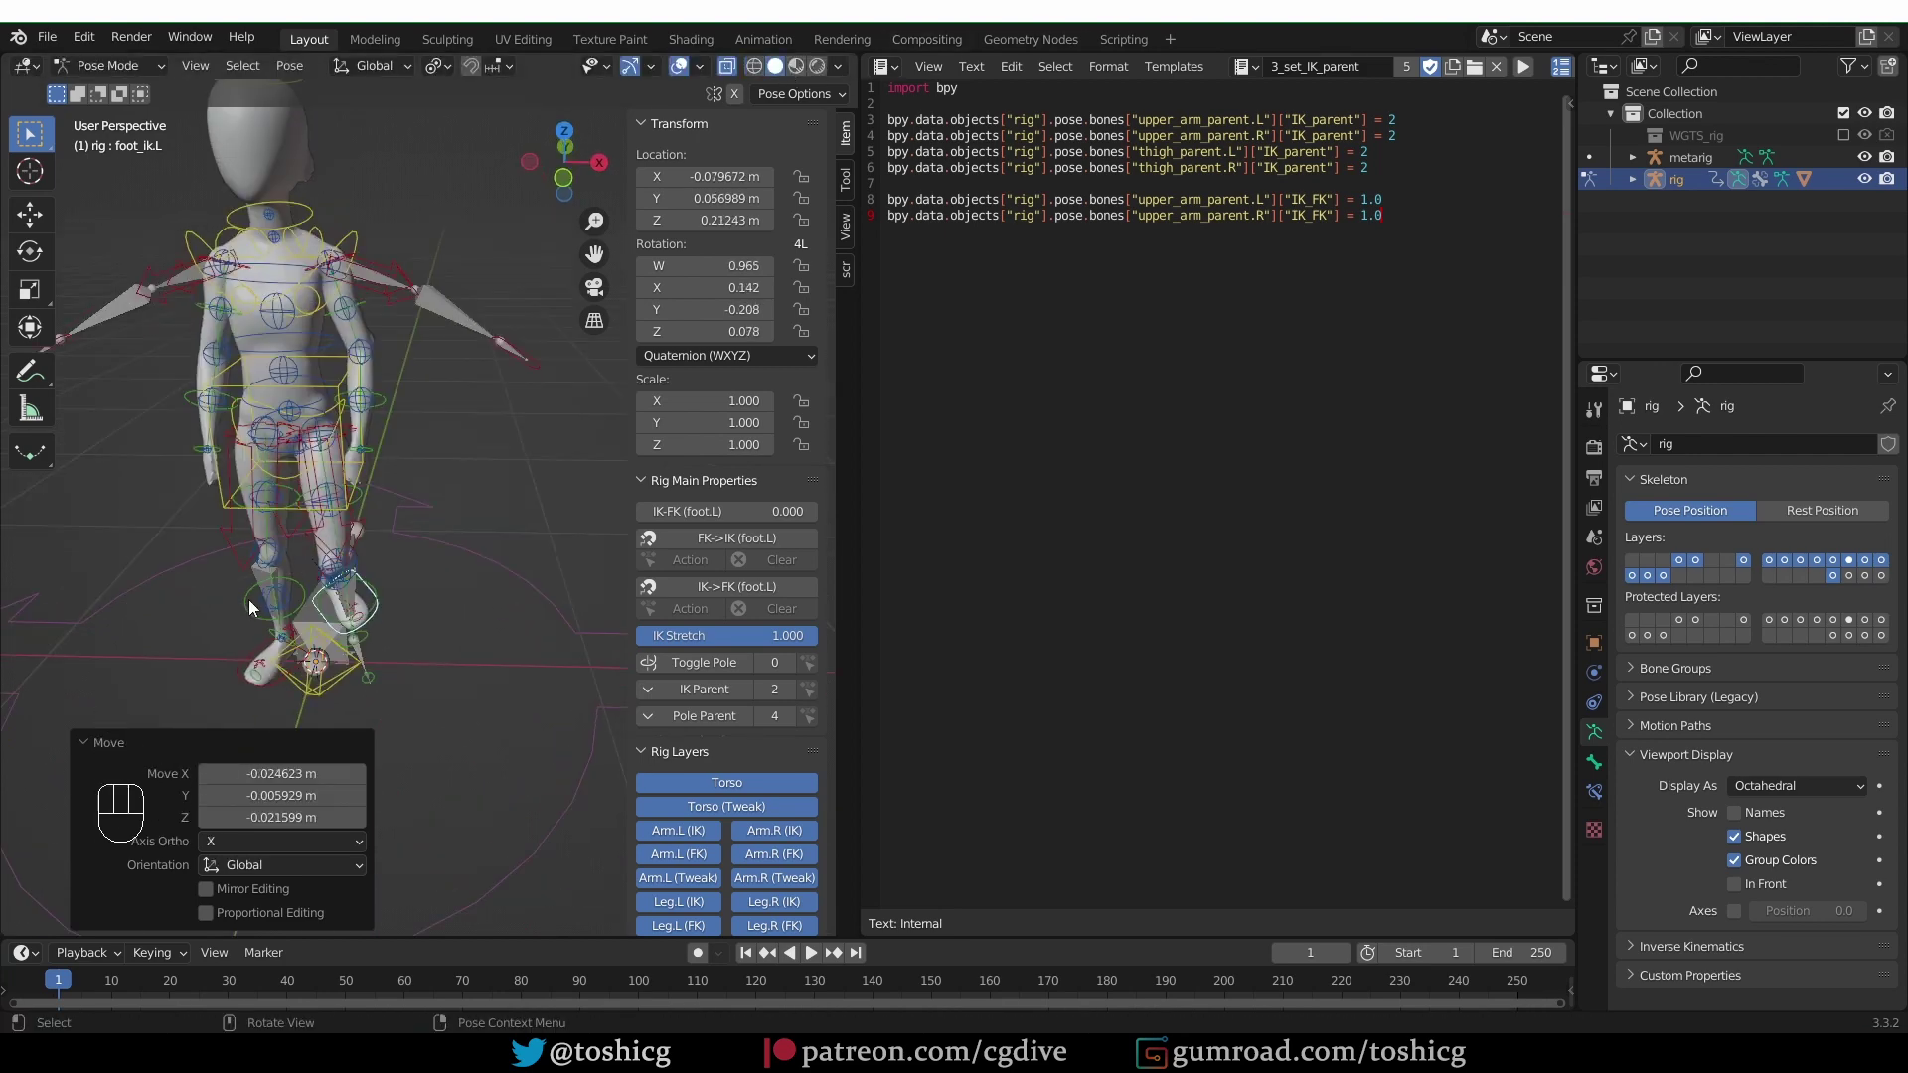